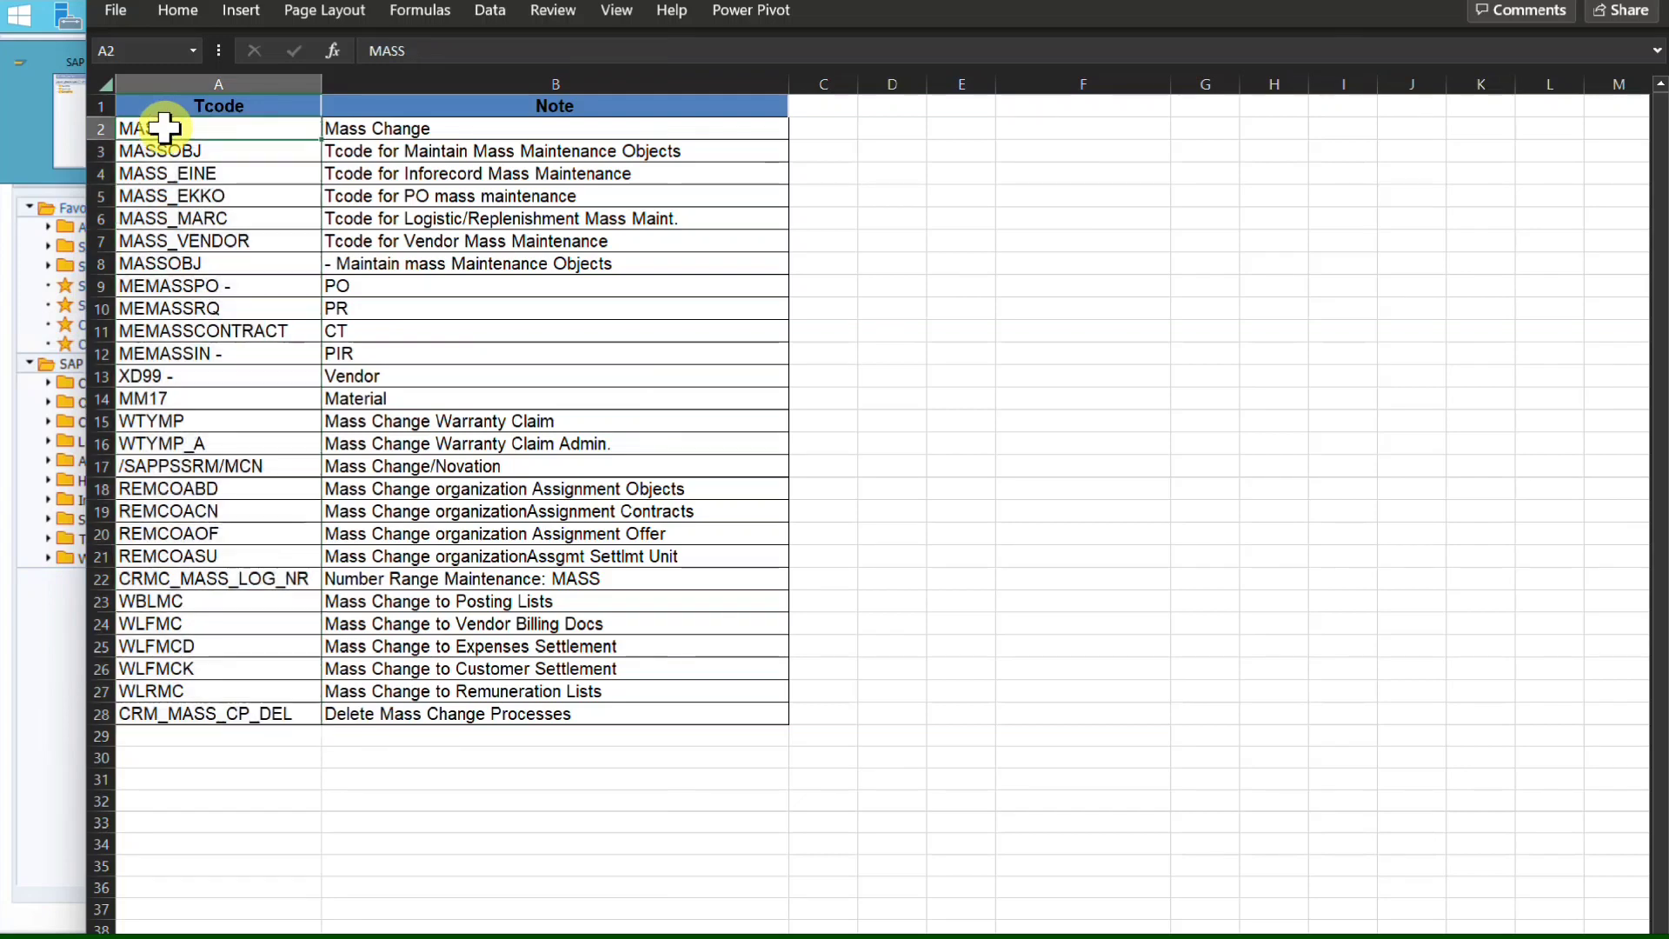
Step: Review the mass maintenance transaction codes and their notes, including MASSOBJ, MASS_EINE, MEMASSIN, MASS_MARC and MASS_VENDOR
drag(193, 154, 484, 154)
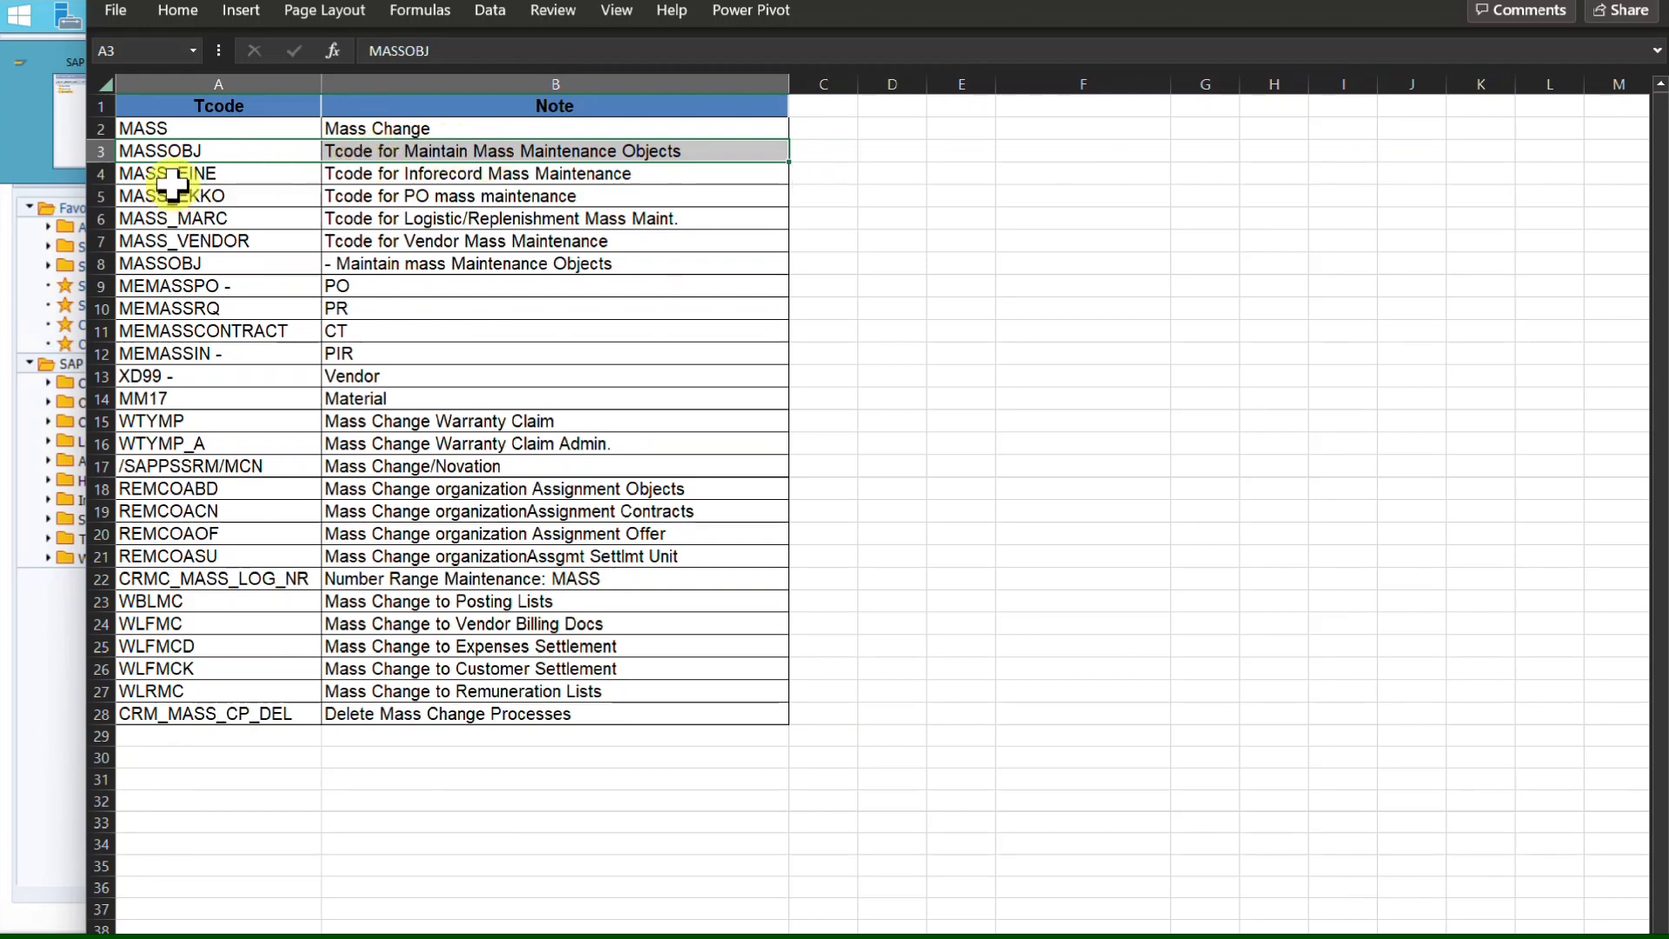
drag(171, 179, 355, 176)
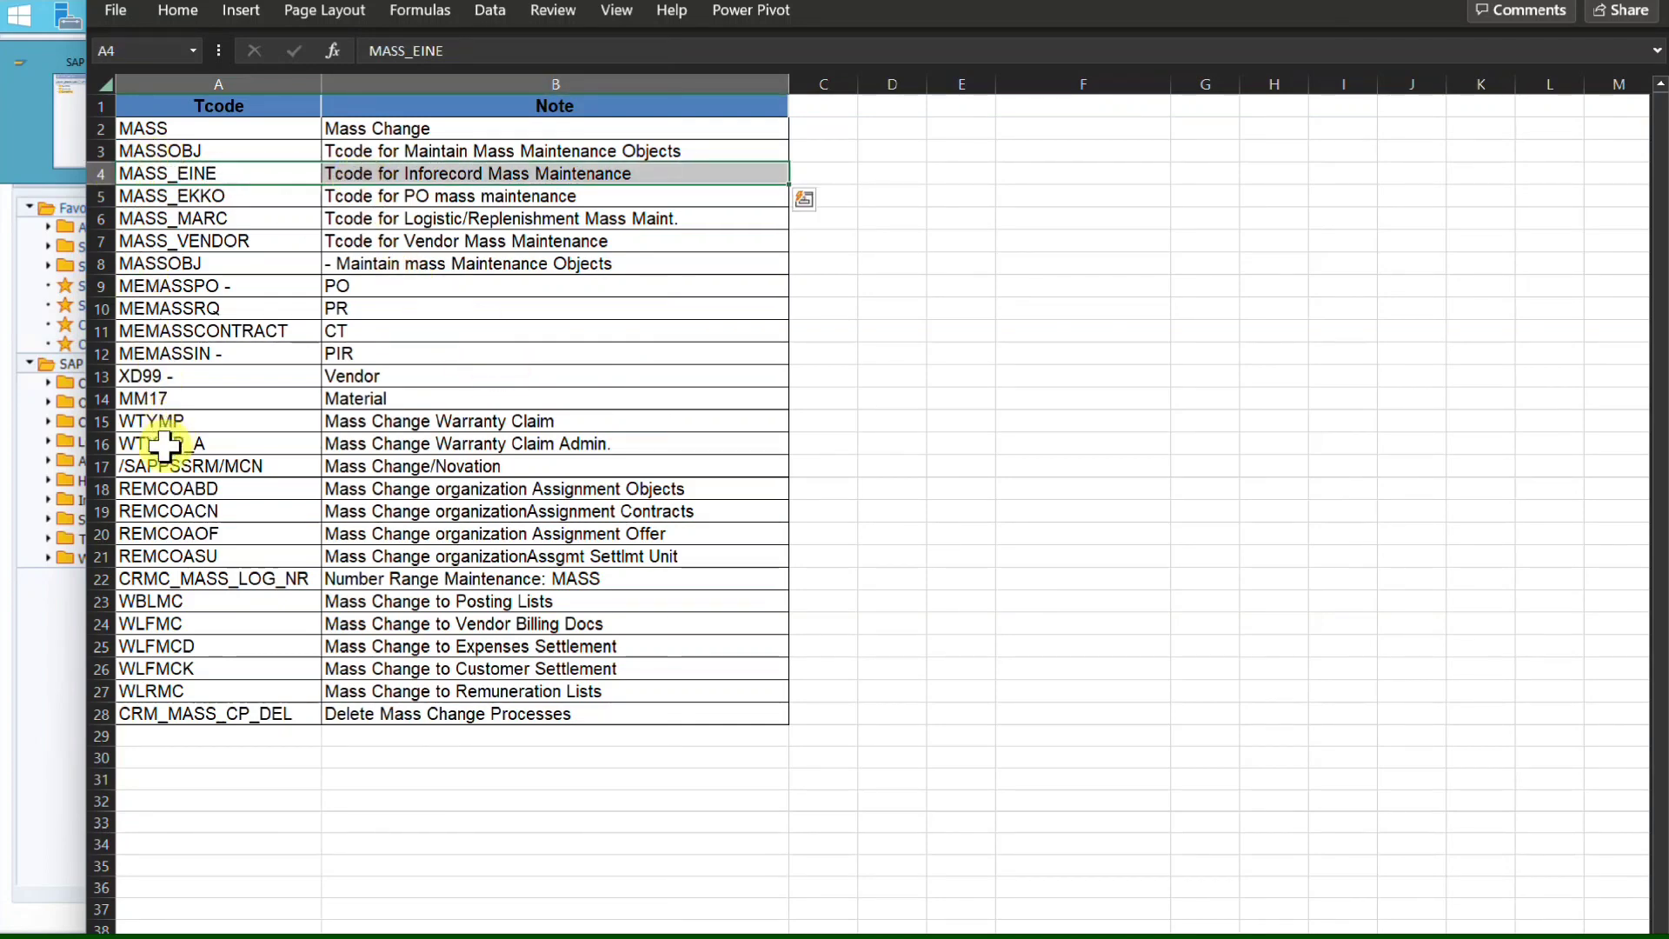
click(130, 353)
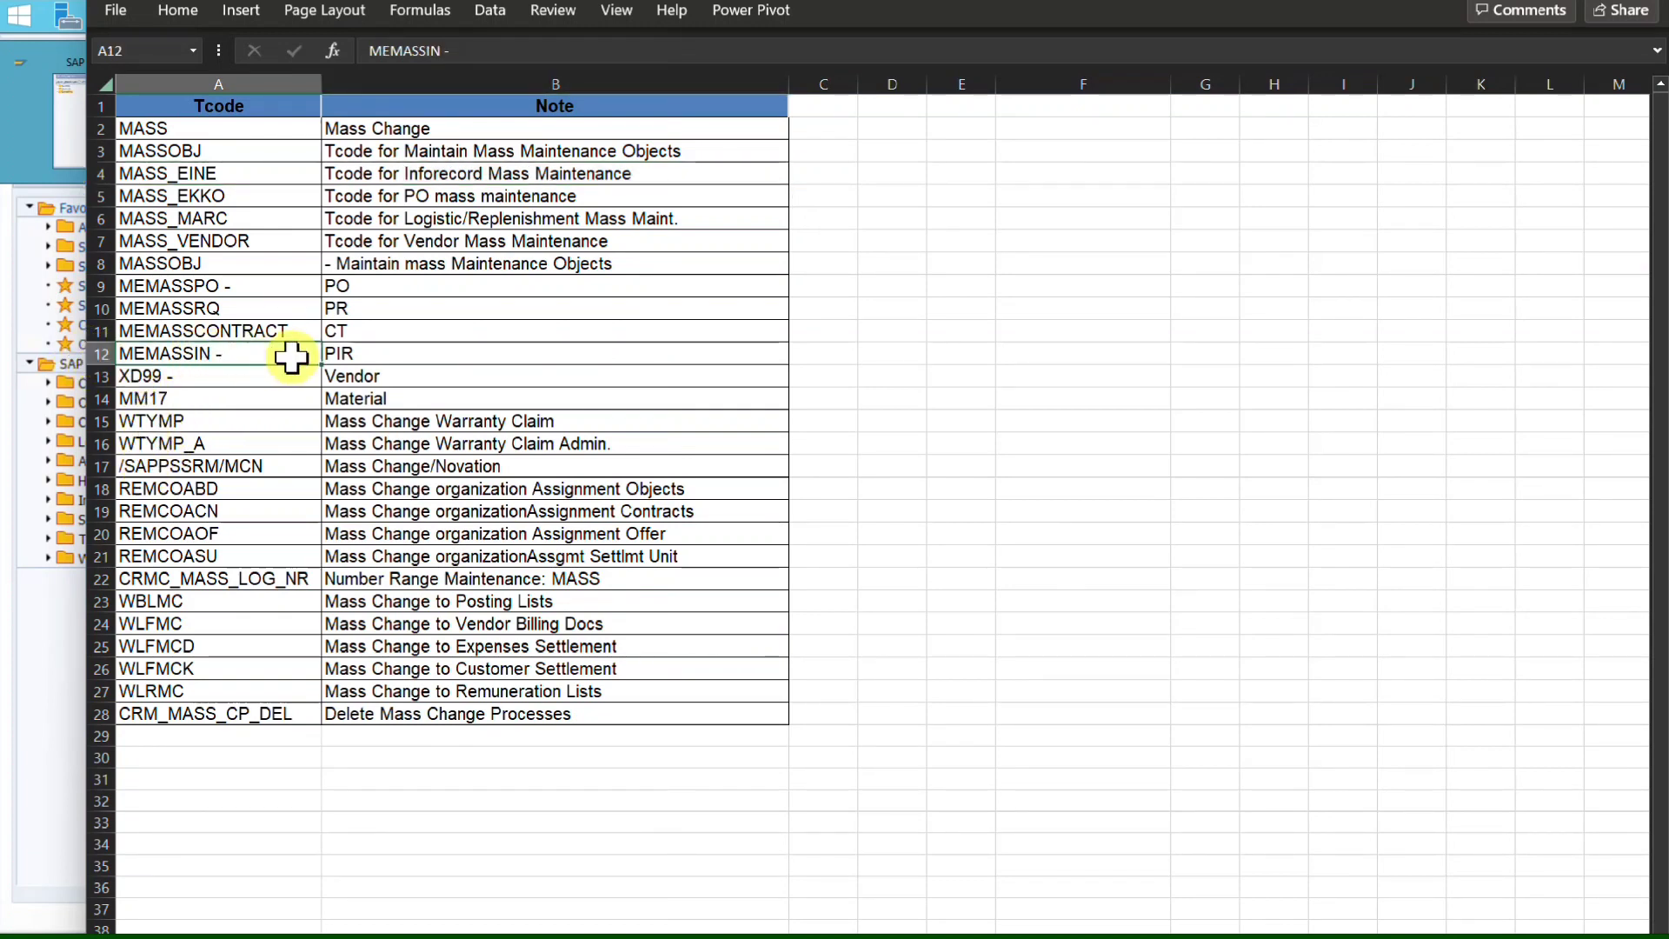
drag(388, 357, 196, 355)
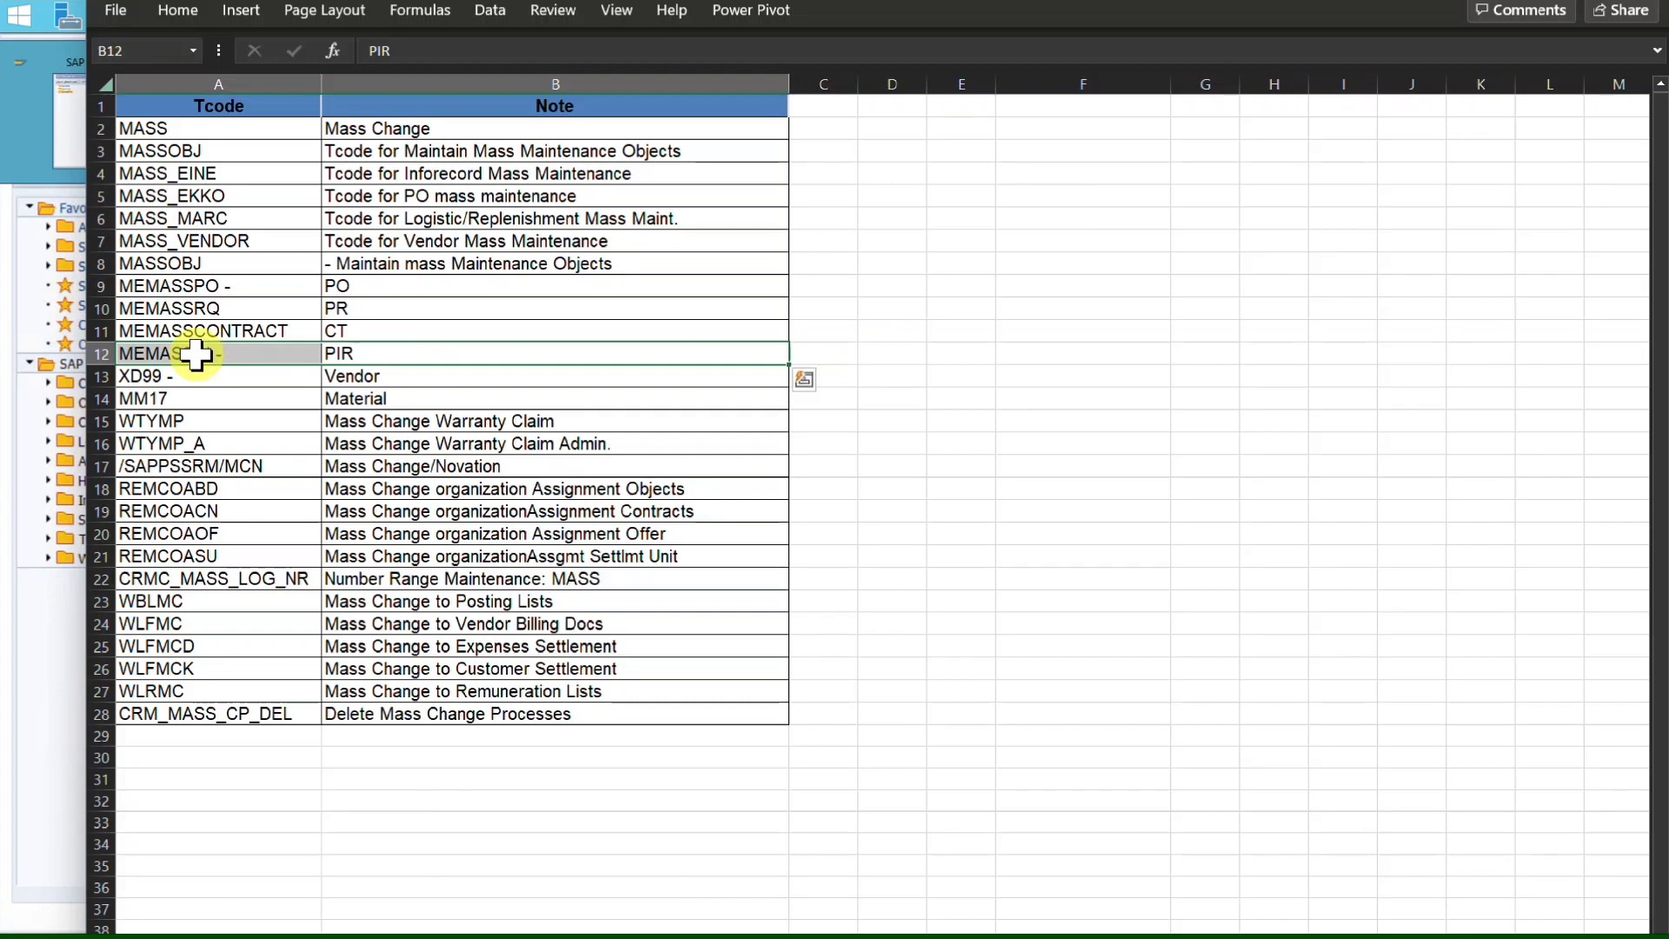
click(209, 195)
click(233, 218)
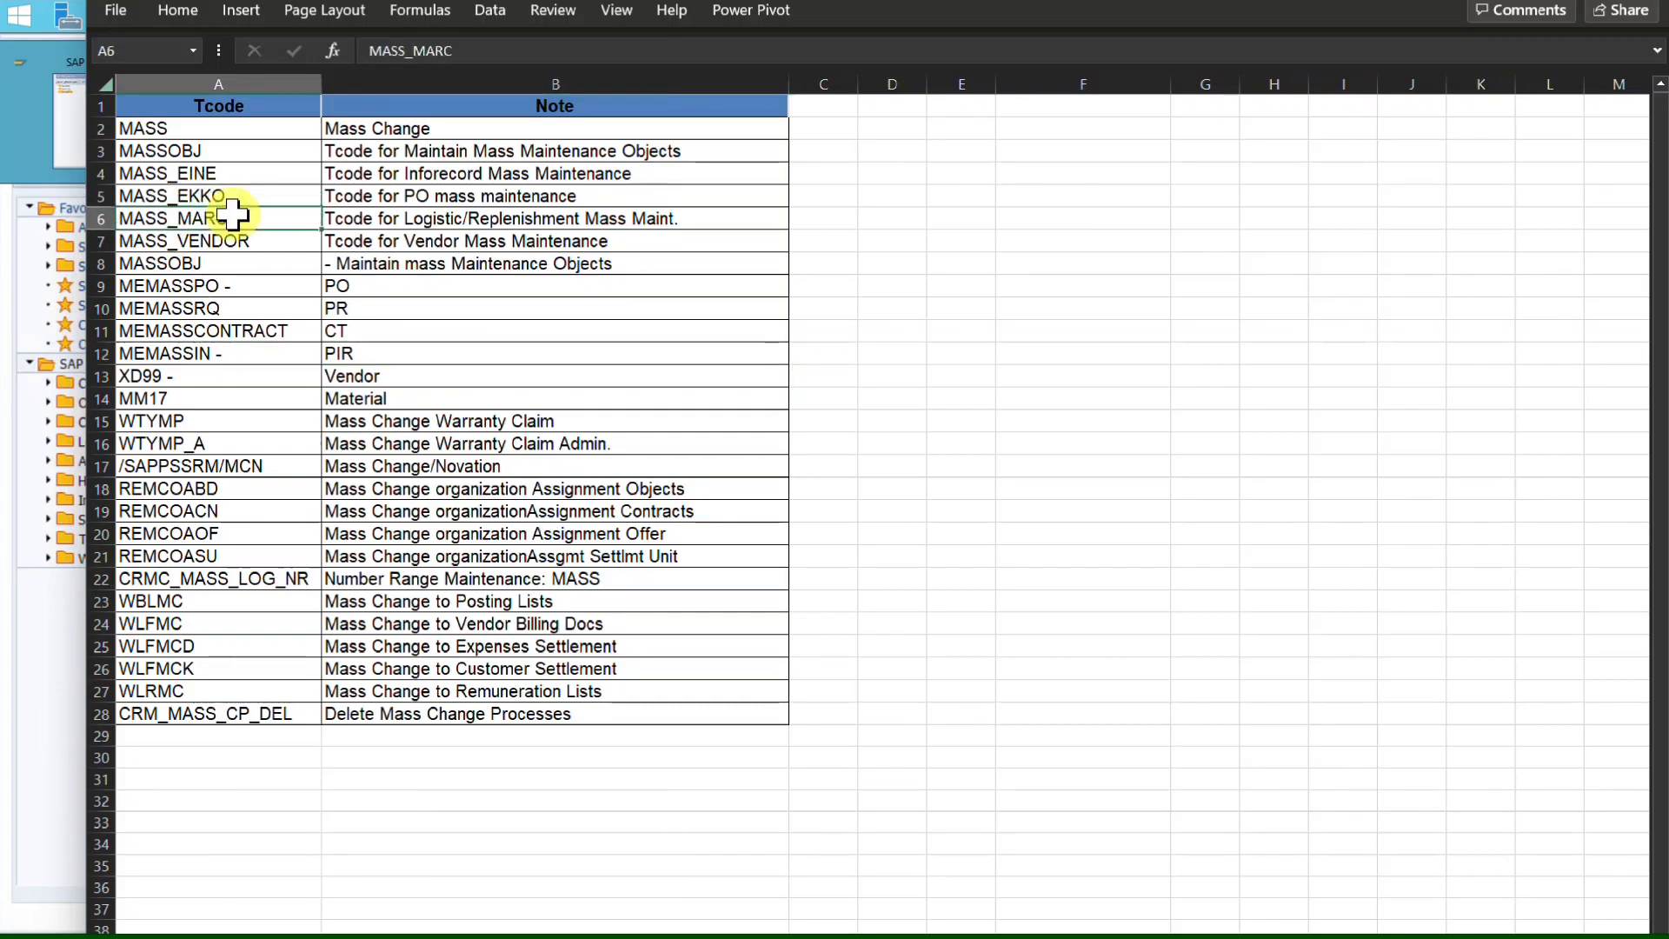
click(246, 240)
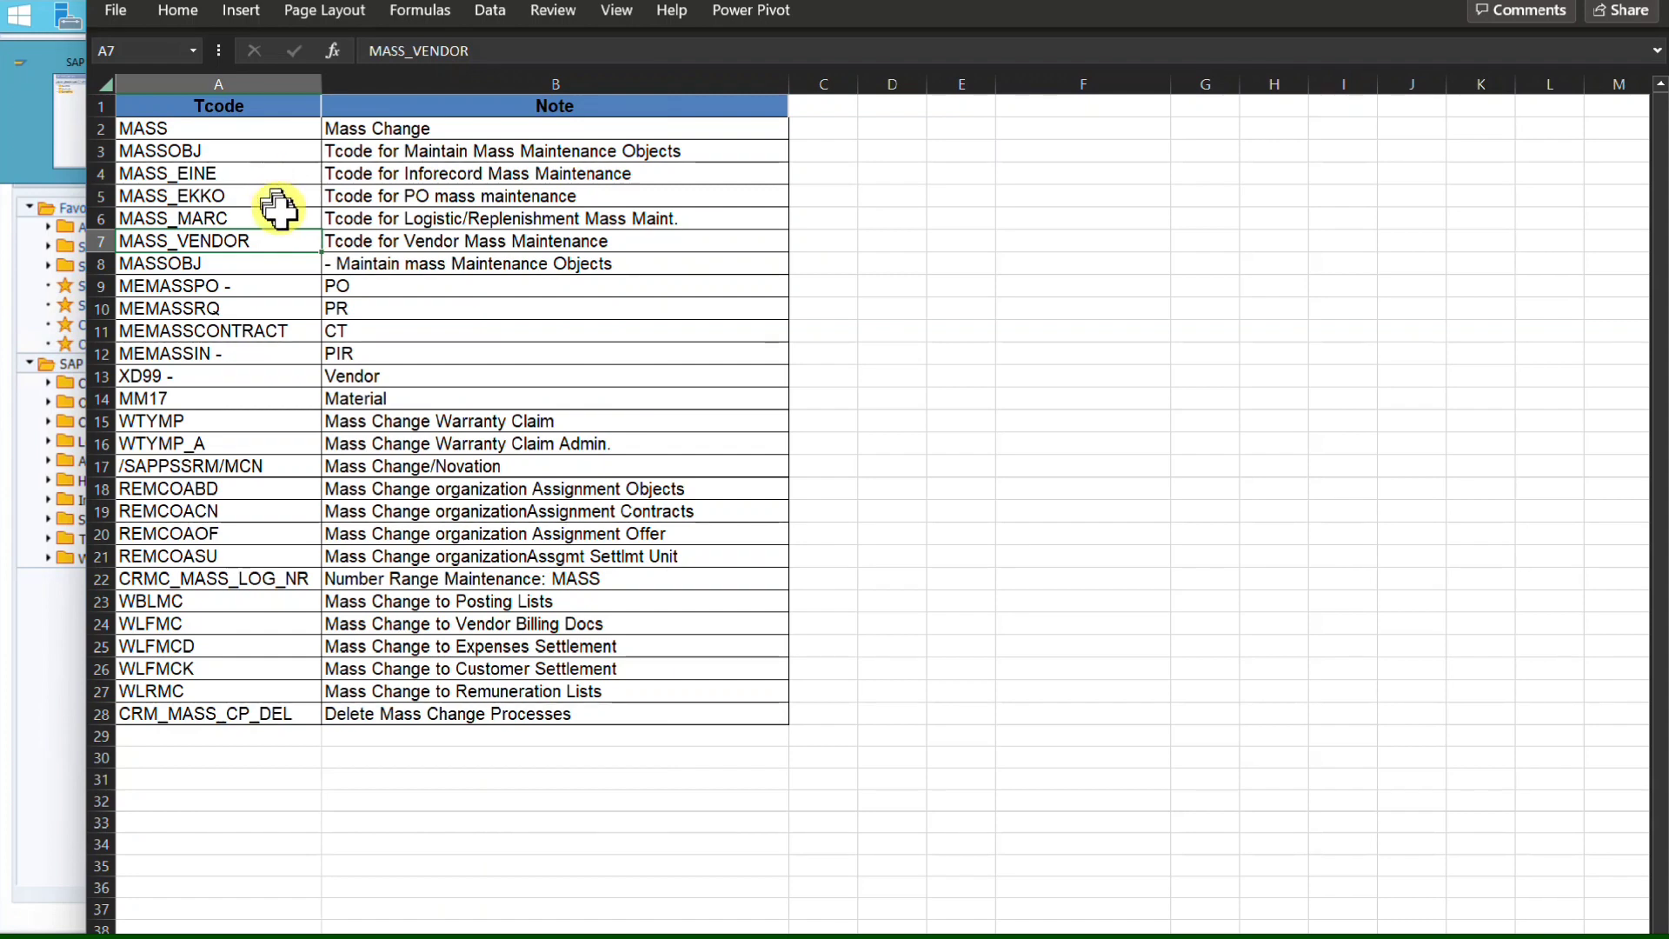
drag(223, 288, 247, 407)
drag(396, 400, 208, 370)
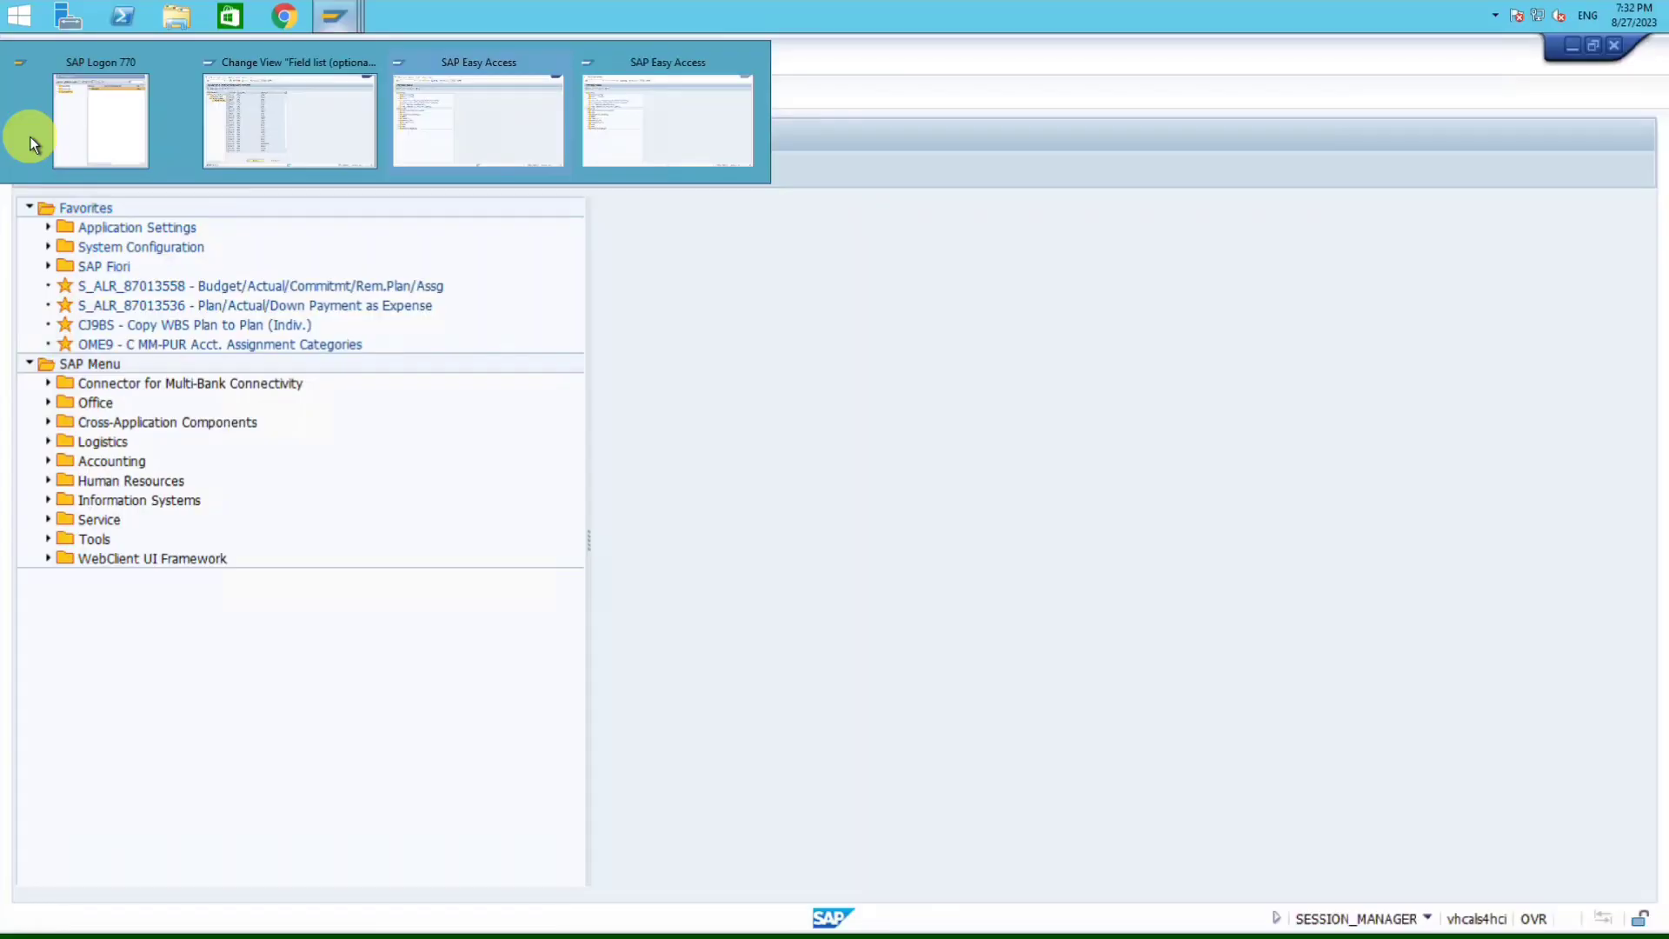
Step: Switch to the SAP Easy Access window and start the MASS transaction
click(30, 137)
click(971, 325)
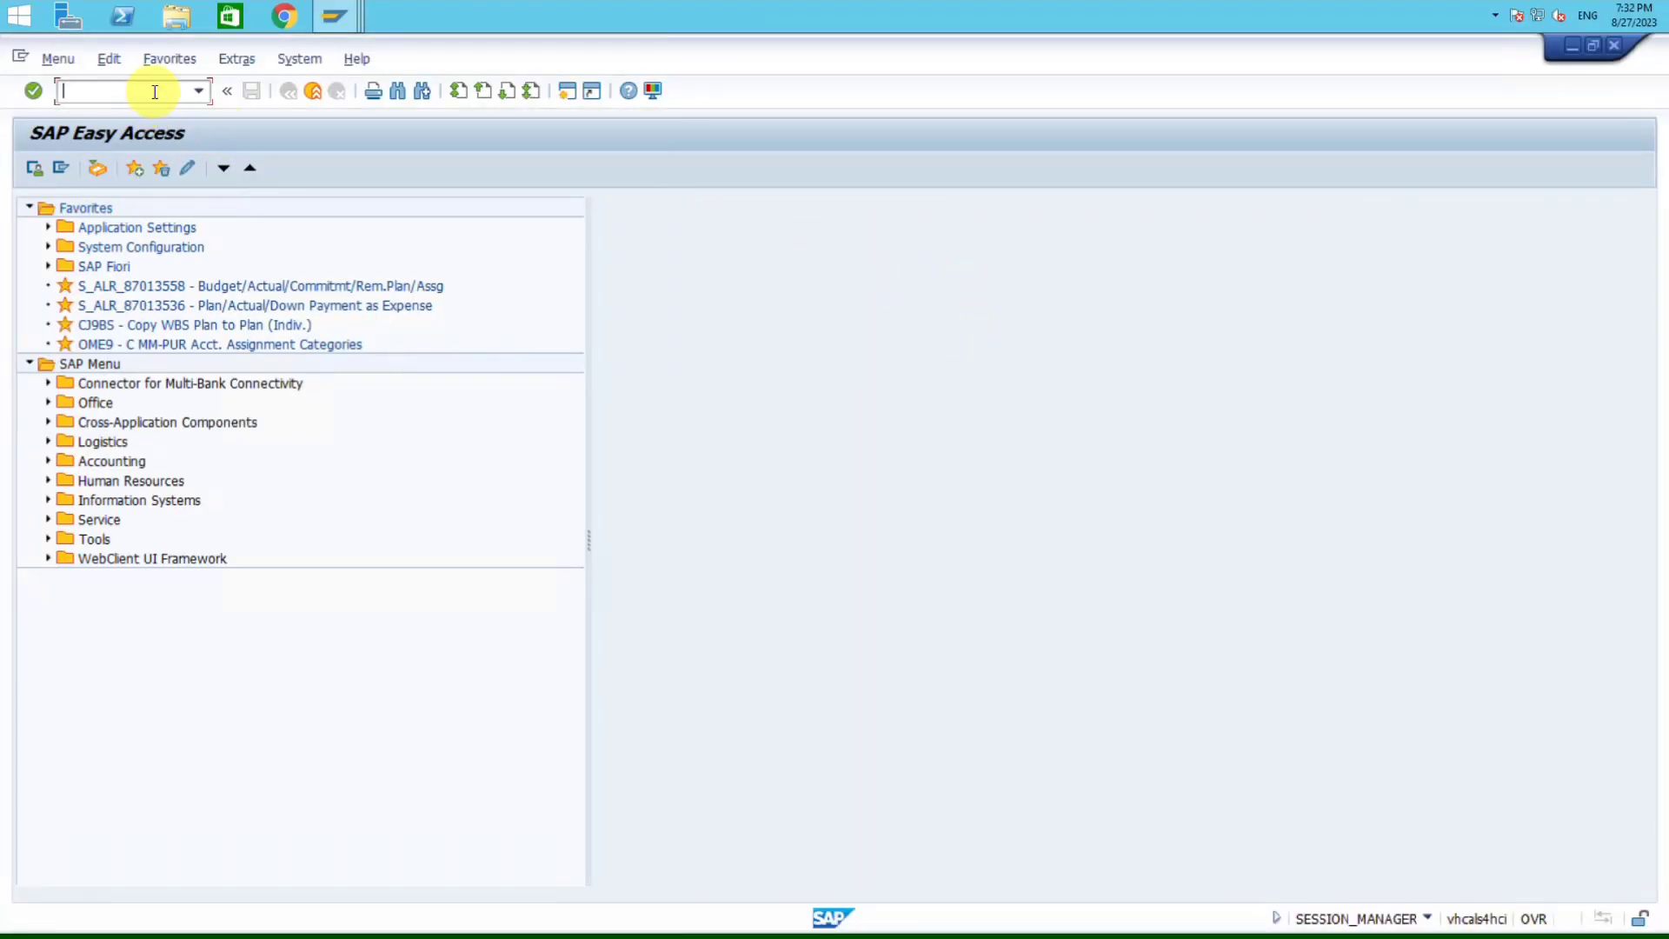
text(MASS)
key(Return)
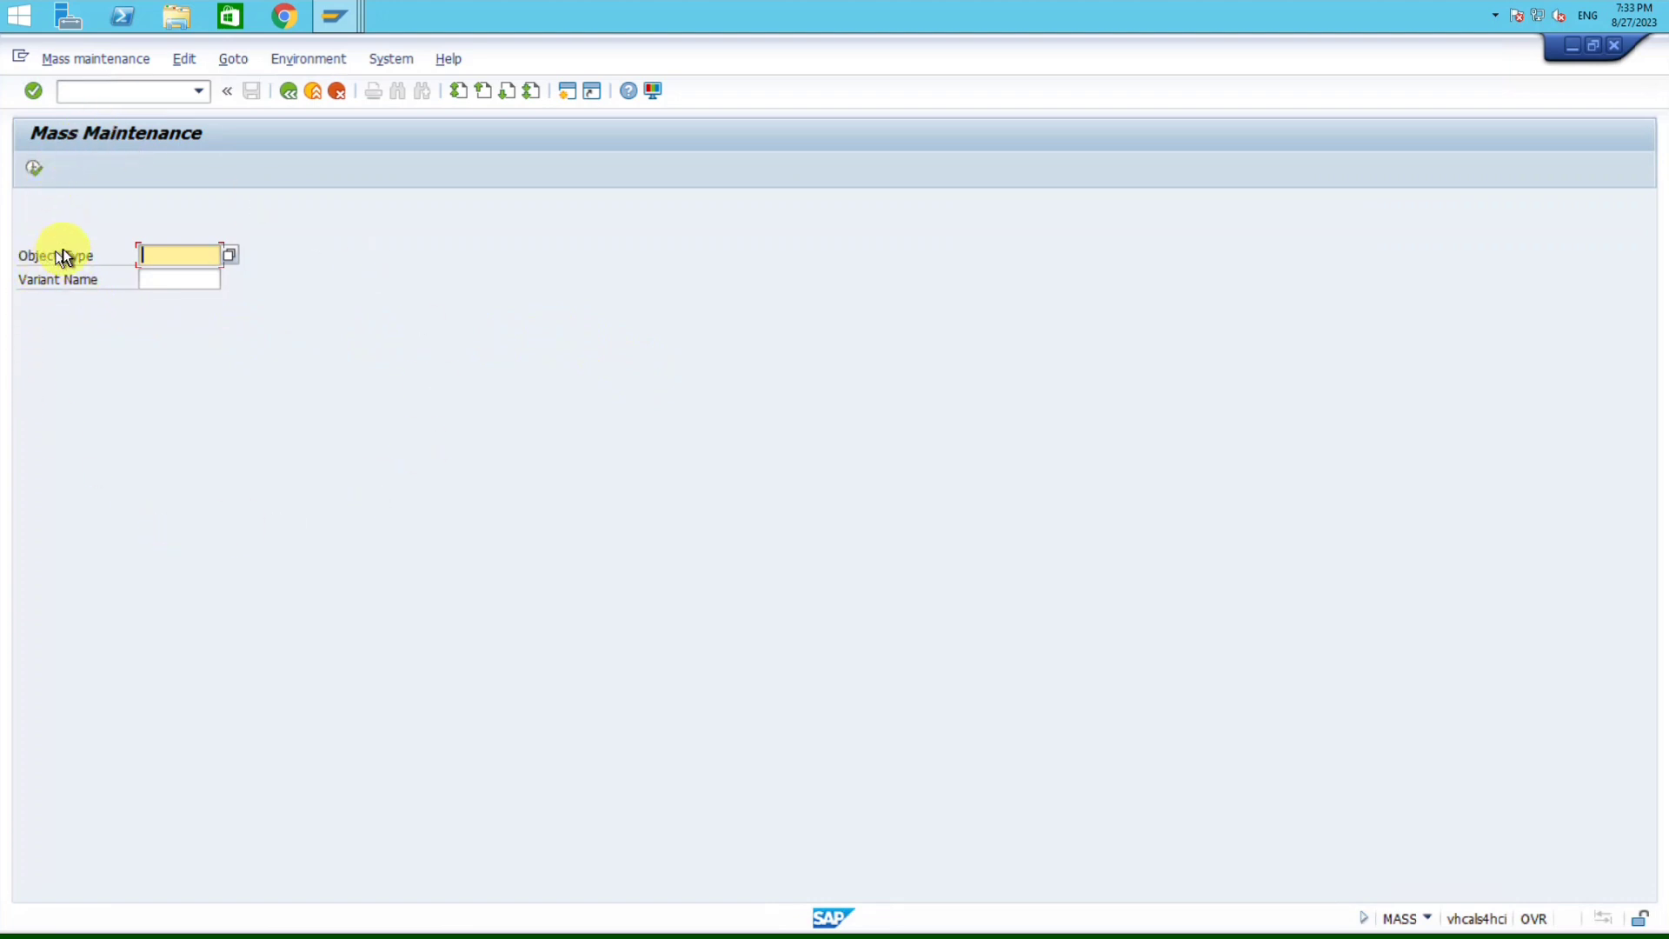
click(21, 258)
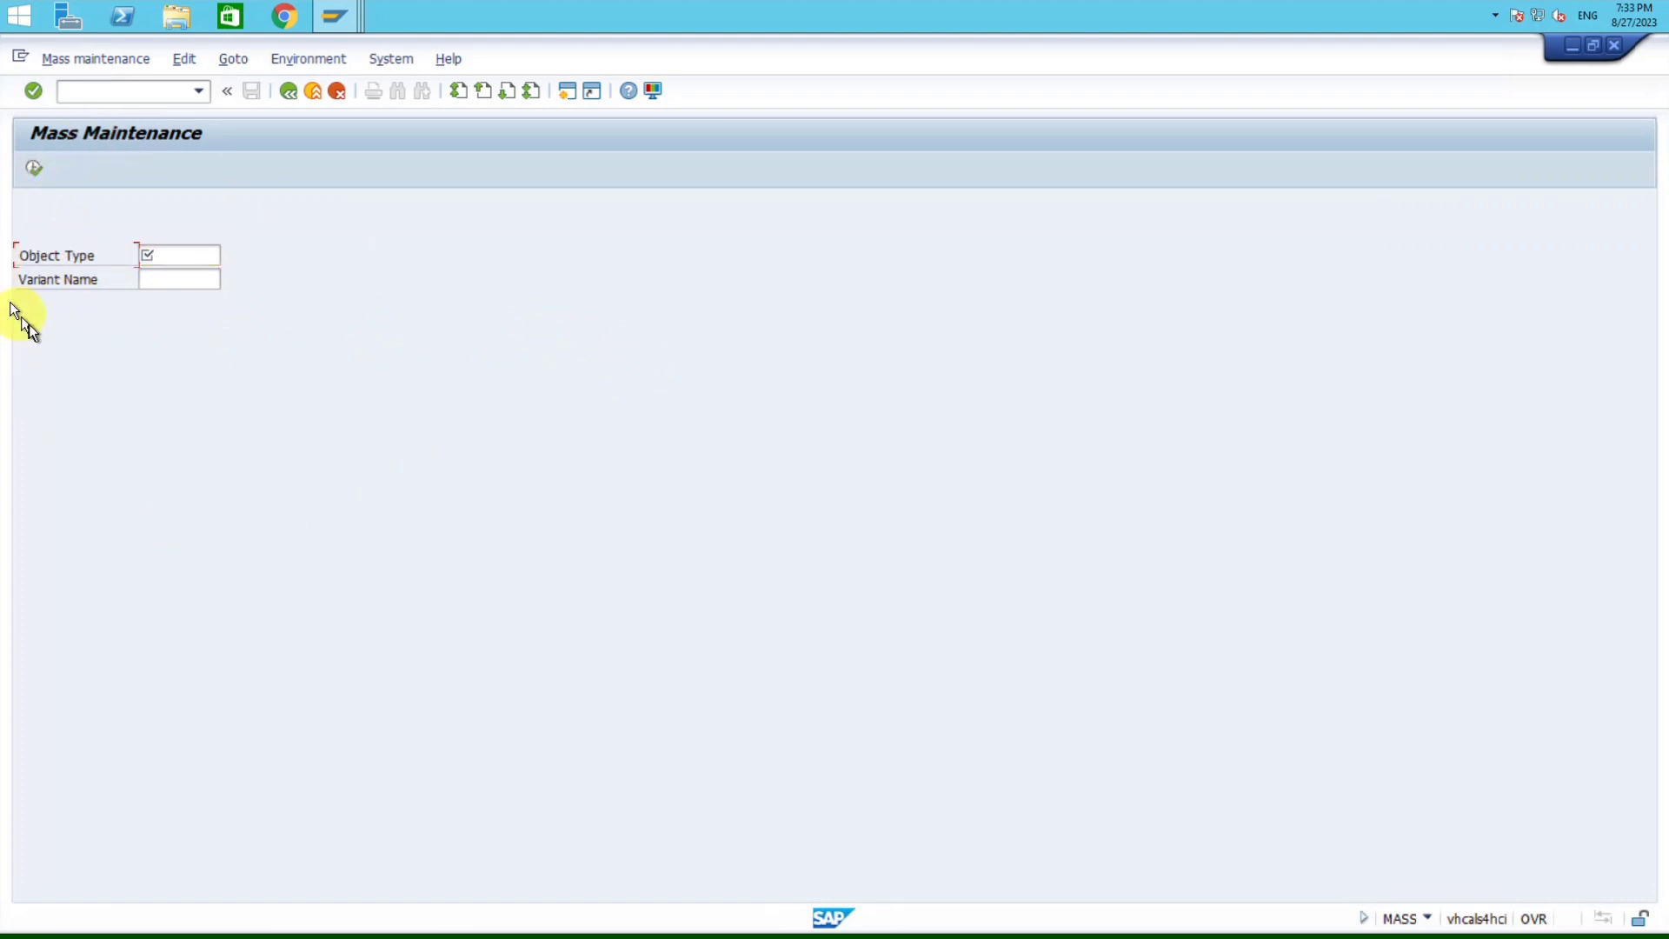
click(97, 283)
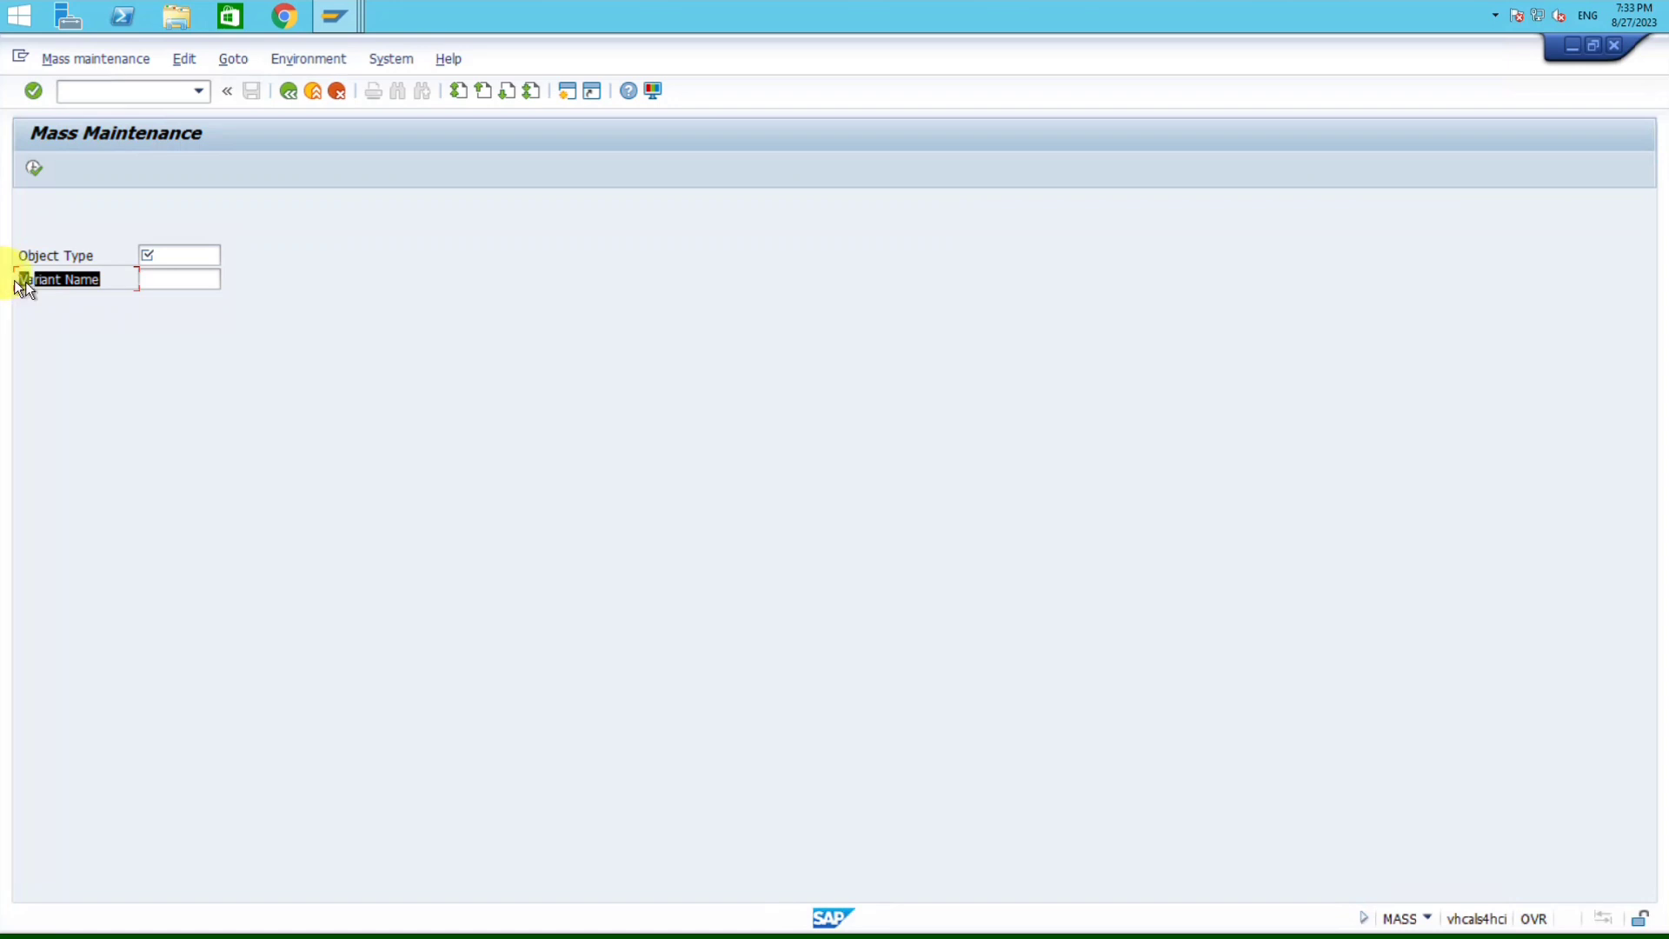
click(174, 287)
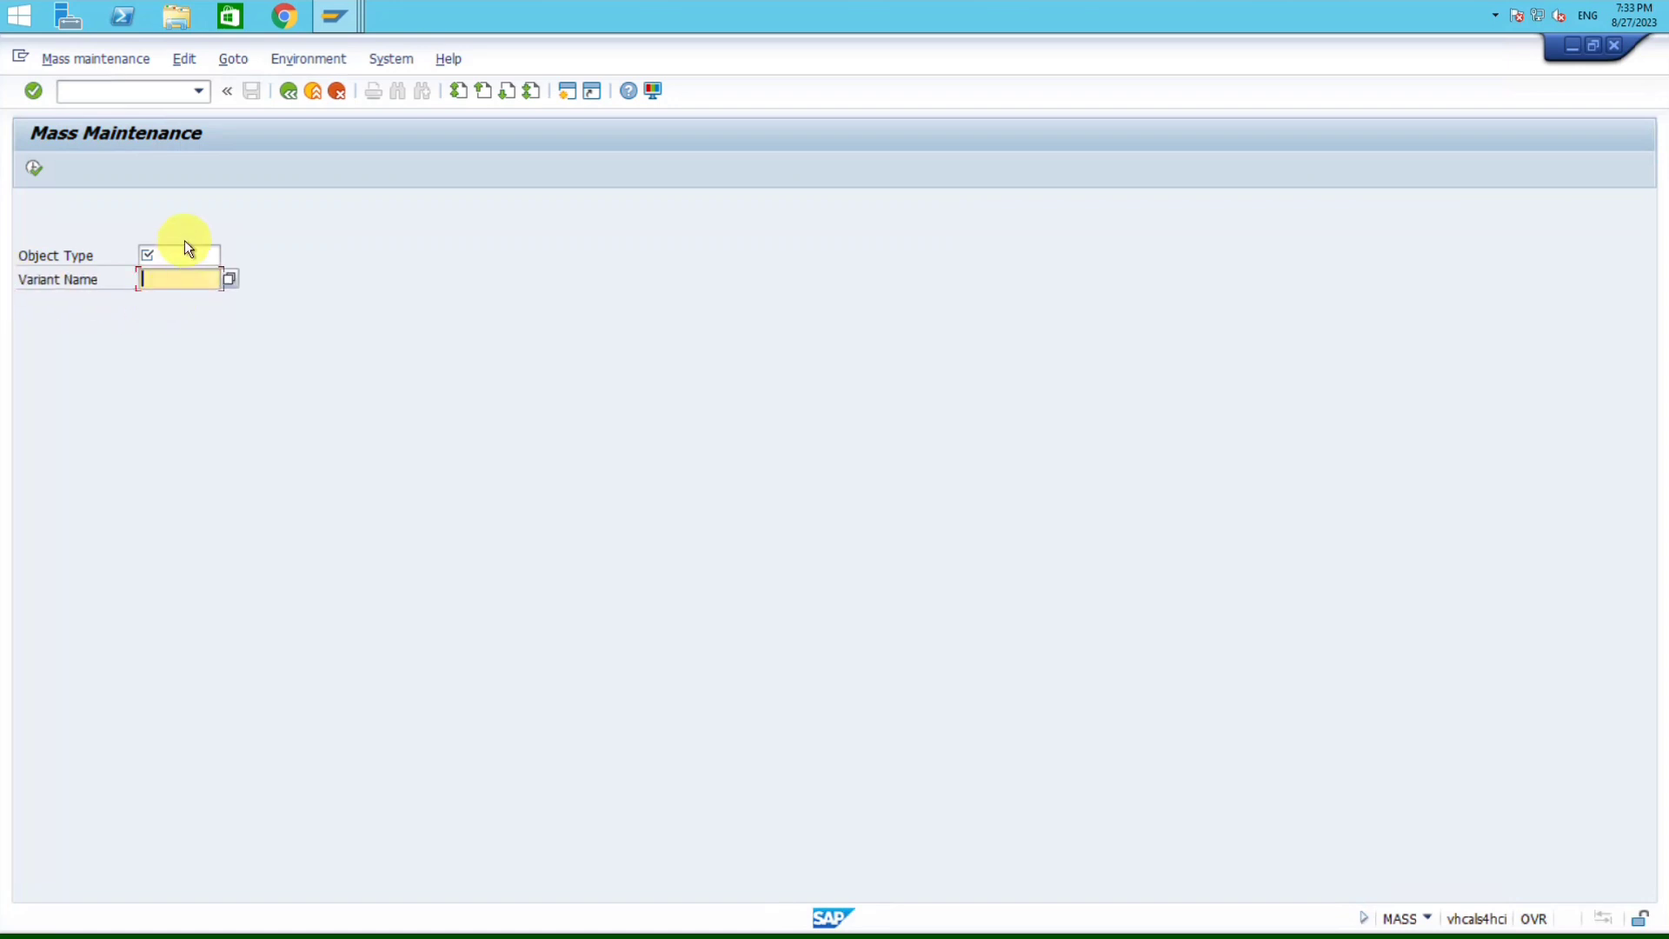
click(185, 260)
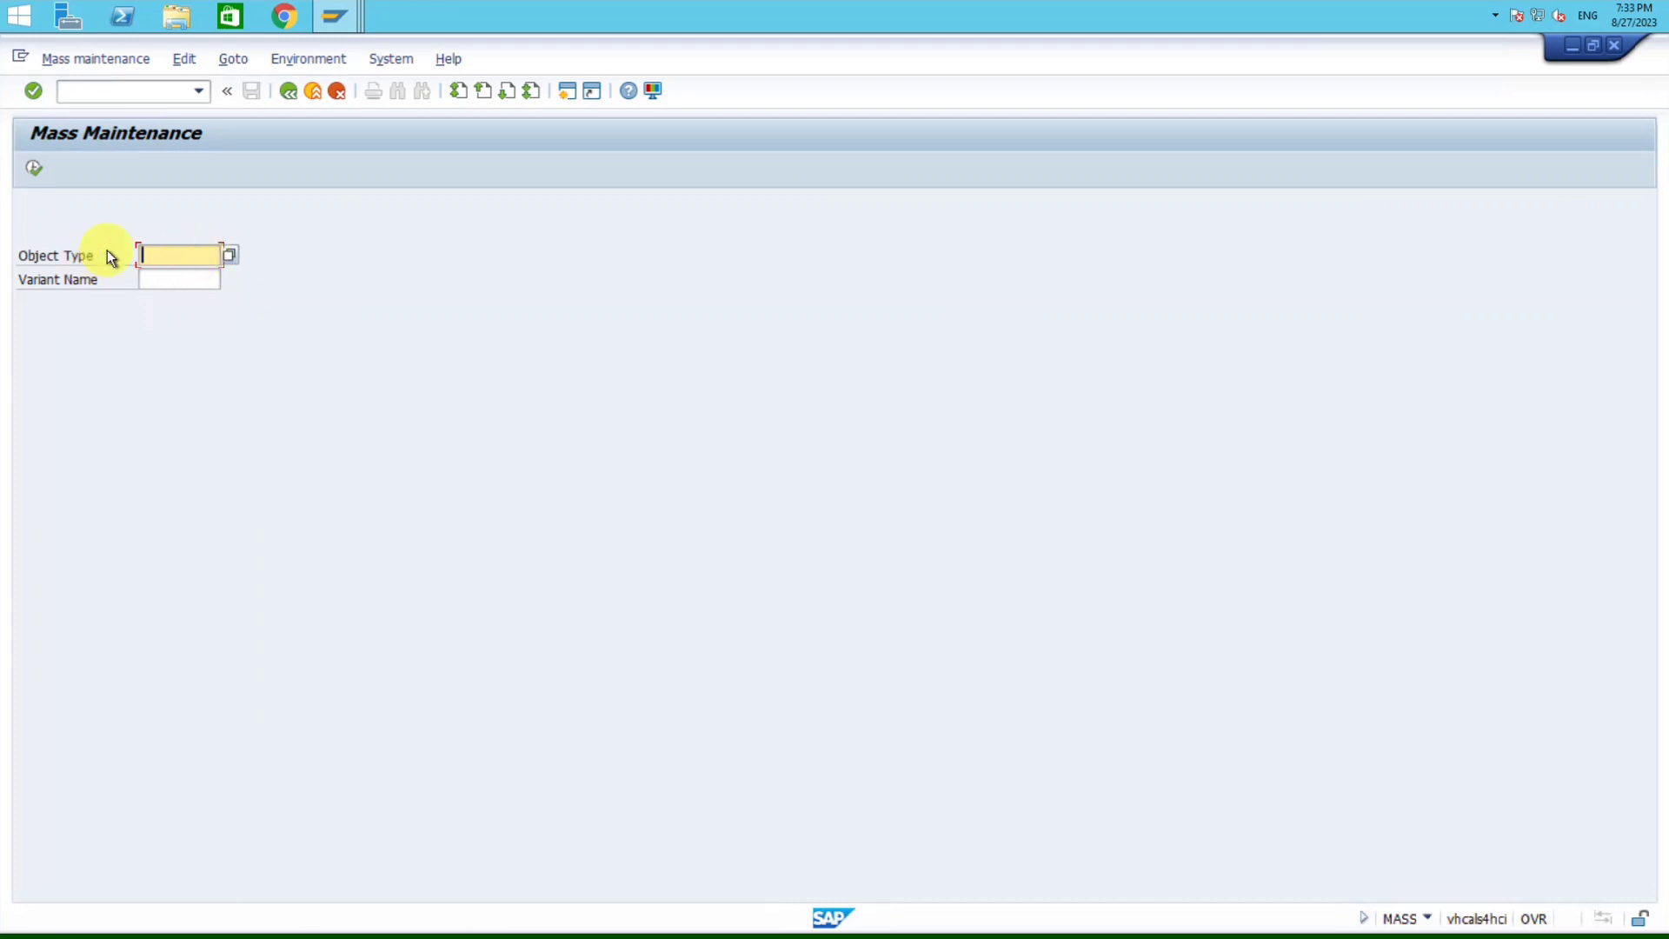
click(107, 252)
Step: Open the list of possible object types, then enlarge its window and widen the object type column
click(164, 253)
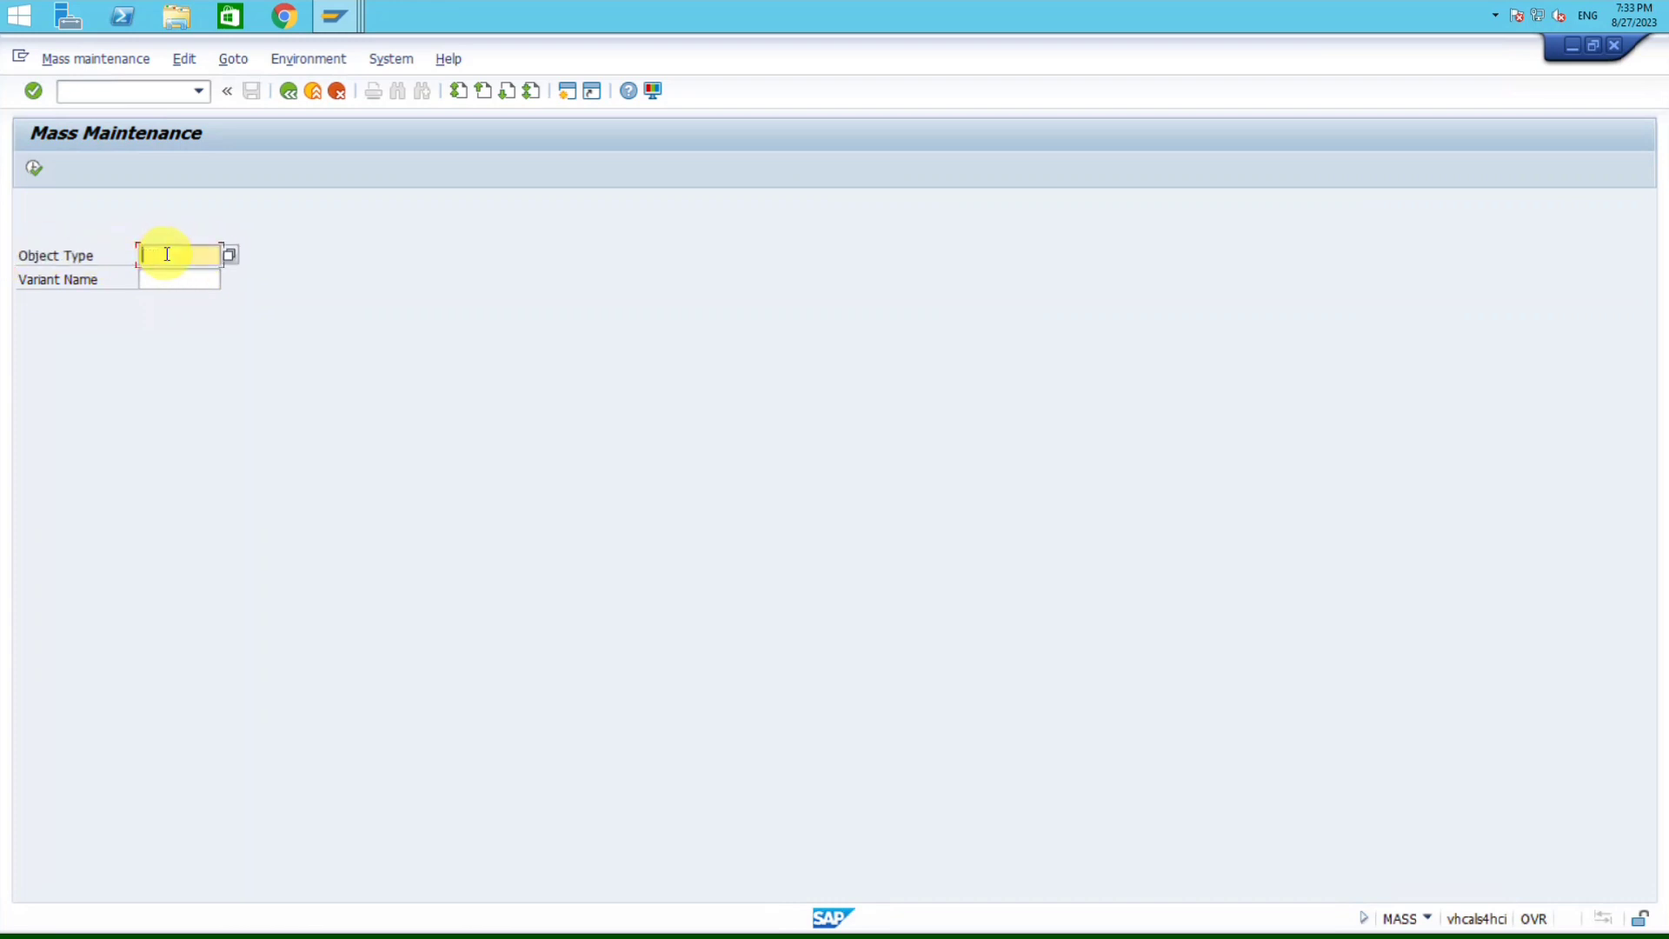
click(229, 254)
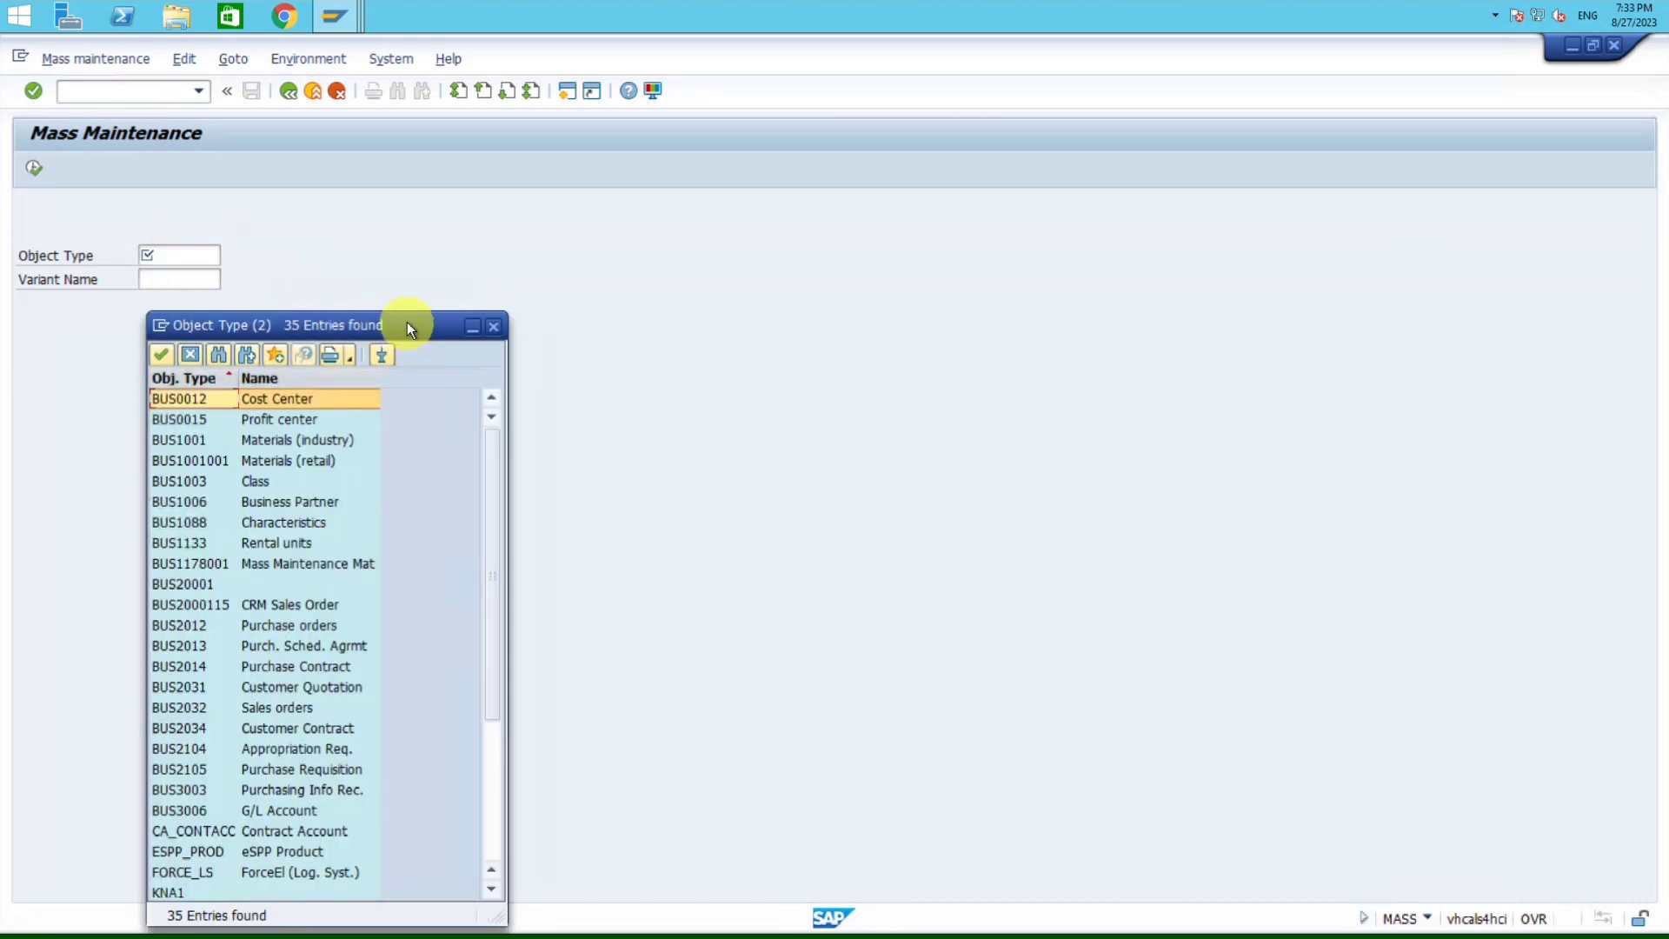
drag(407, 322, 508, 170)
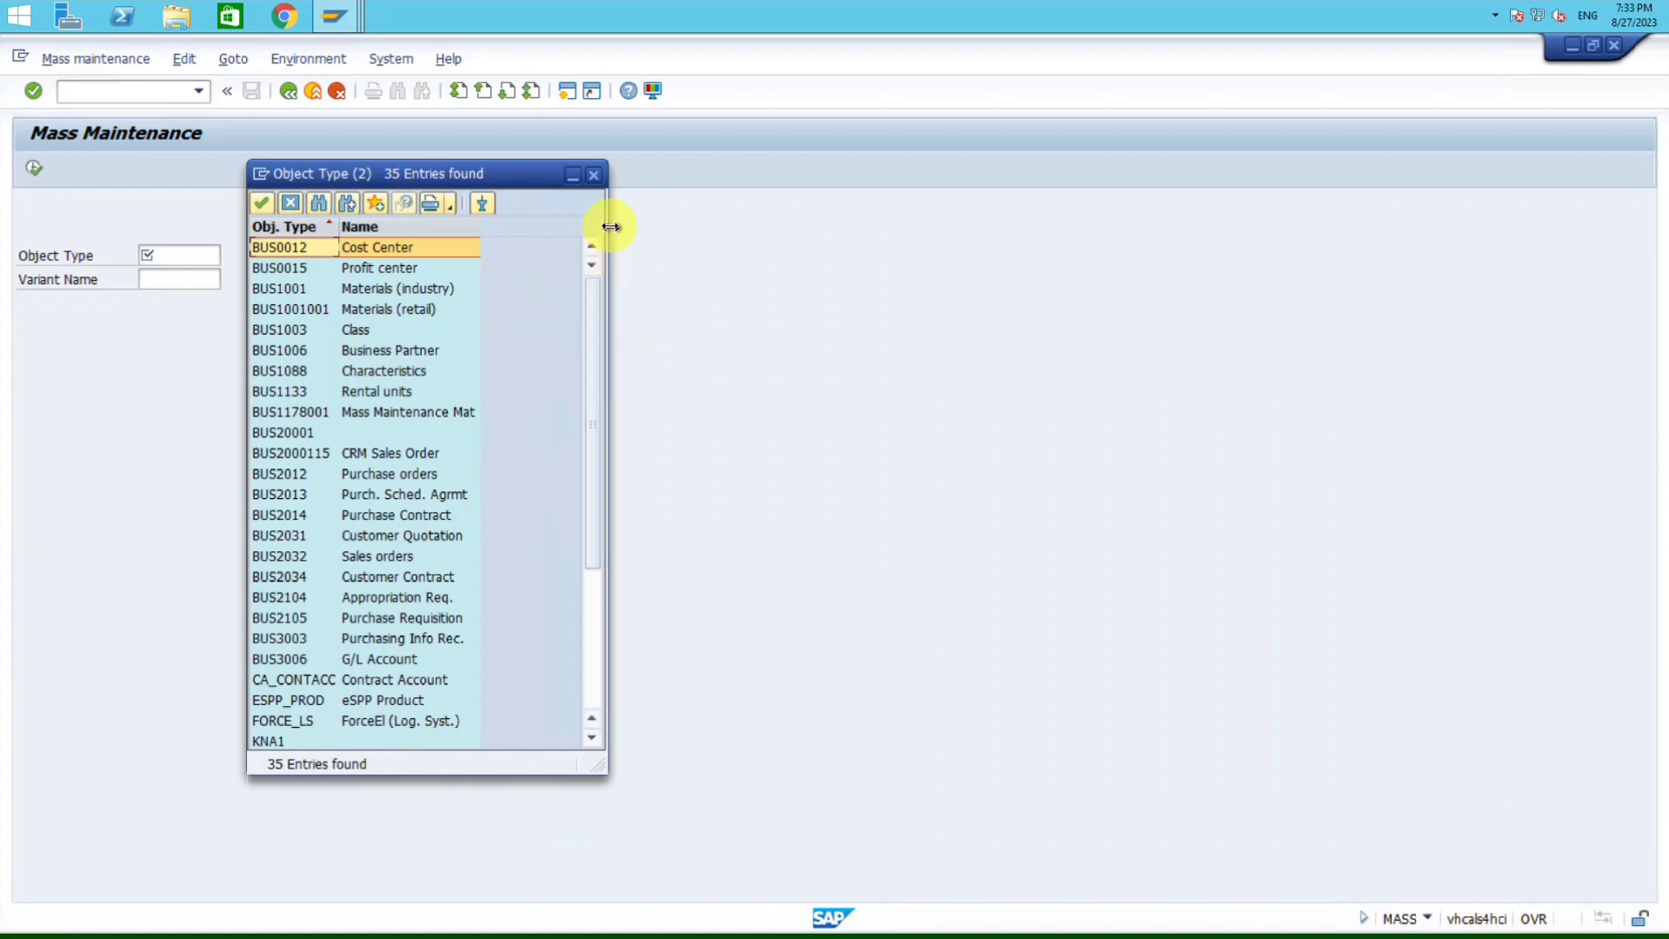
drag(606, 224, 780, 224)
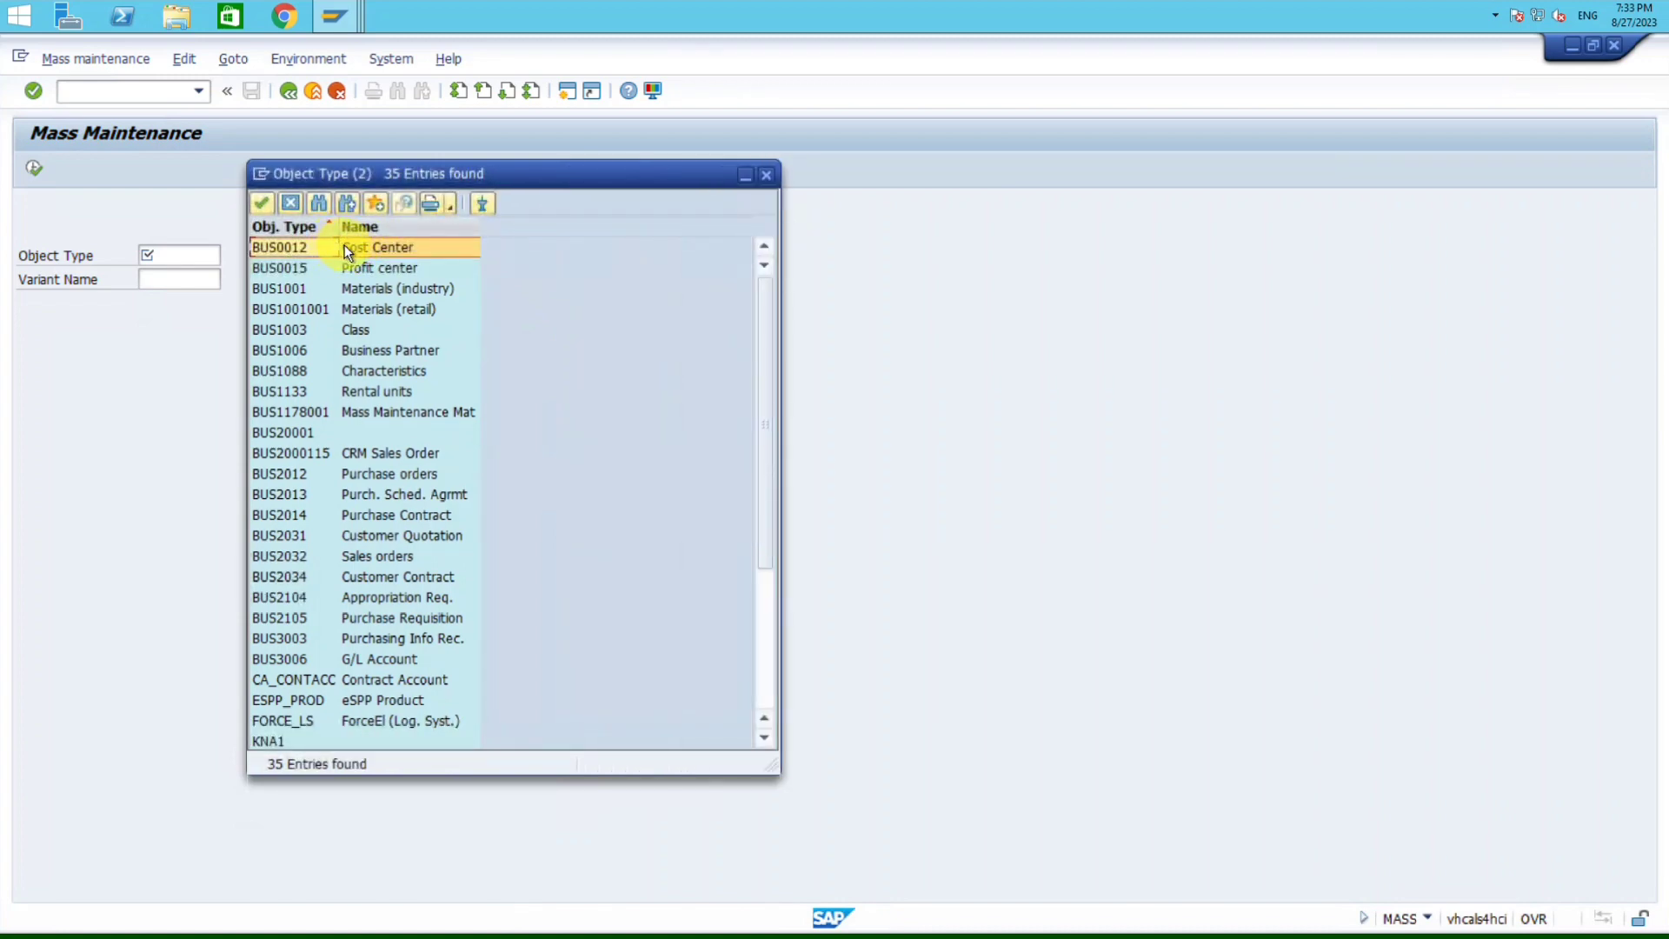
drag(341, 229, 401, 223)
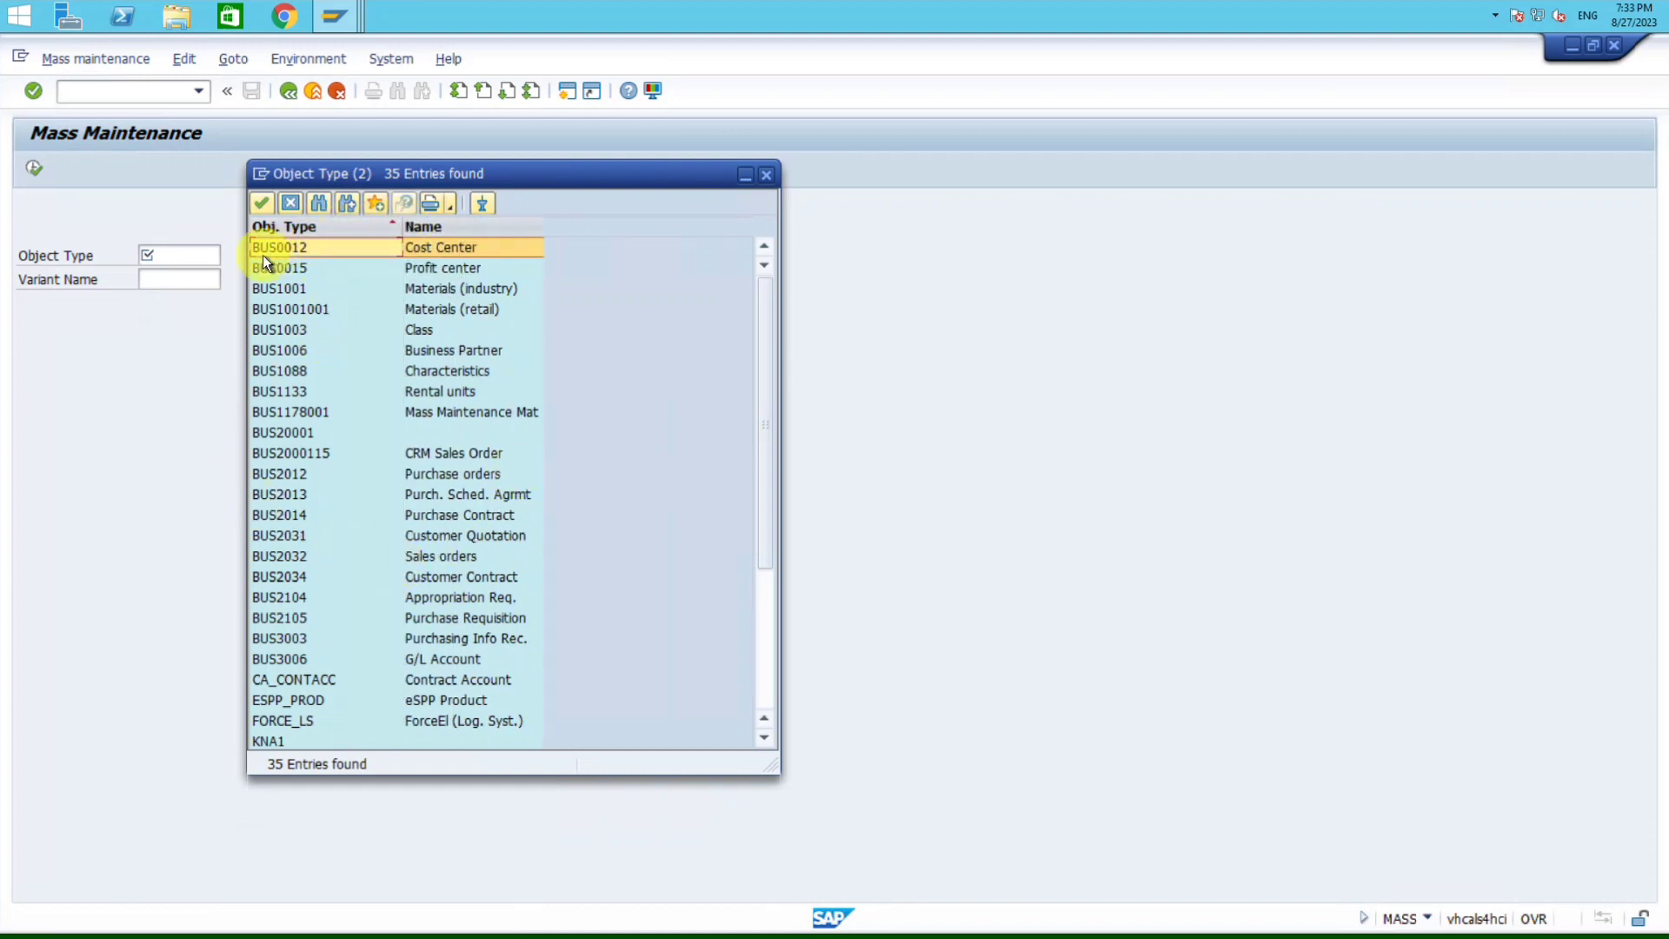
Step: Examine the object types available for mass maintenance, such as materials, purchase orders, purchase contracts, sales orders, purchase requisitions and purchasing info records
click(458, 290)
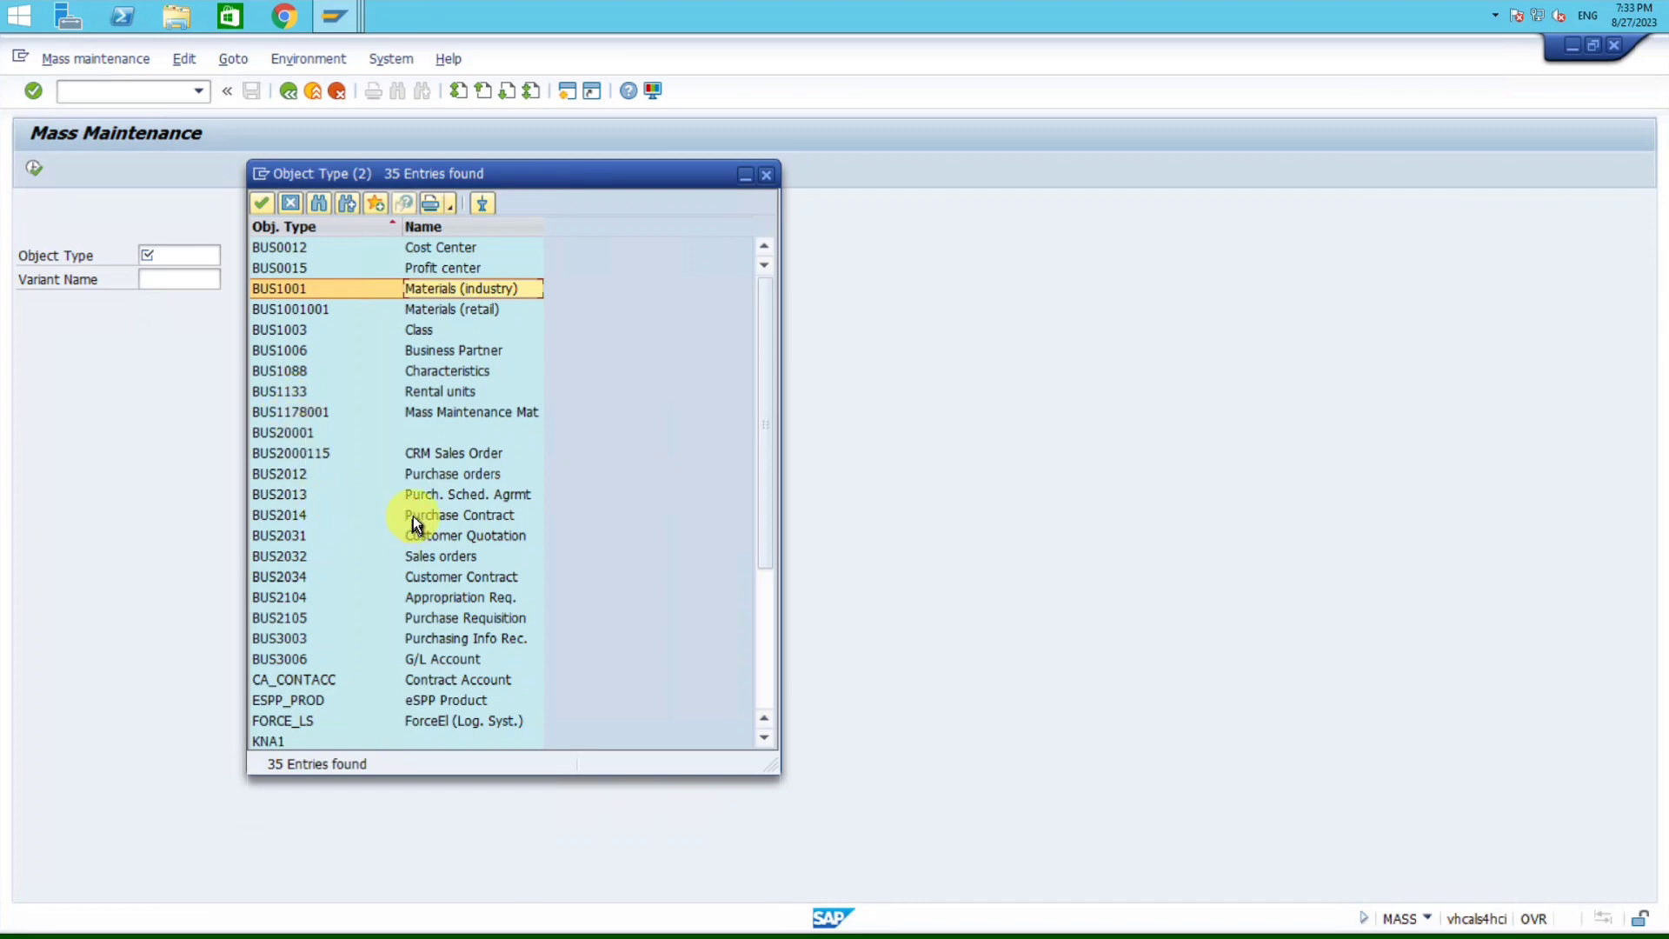
click(421, 494)
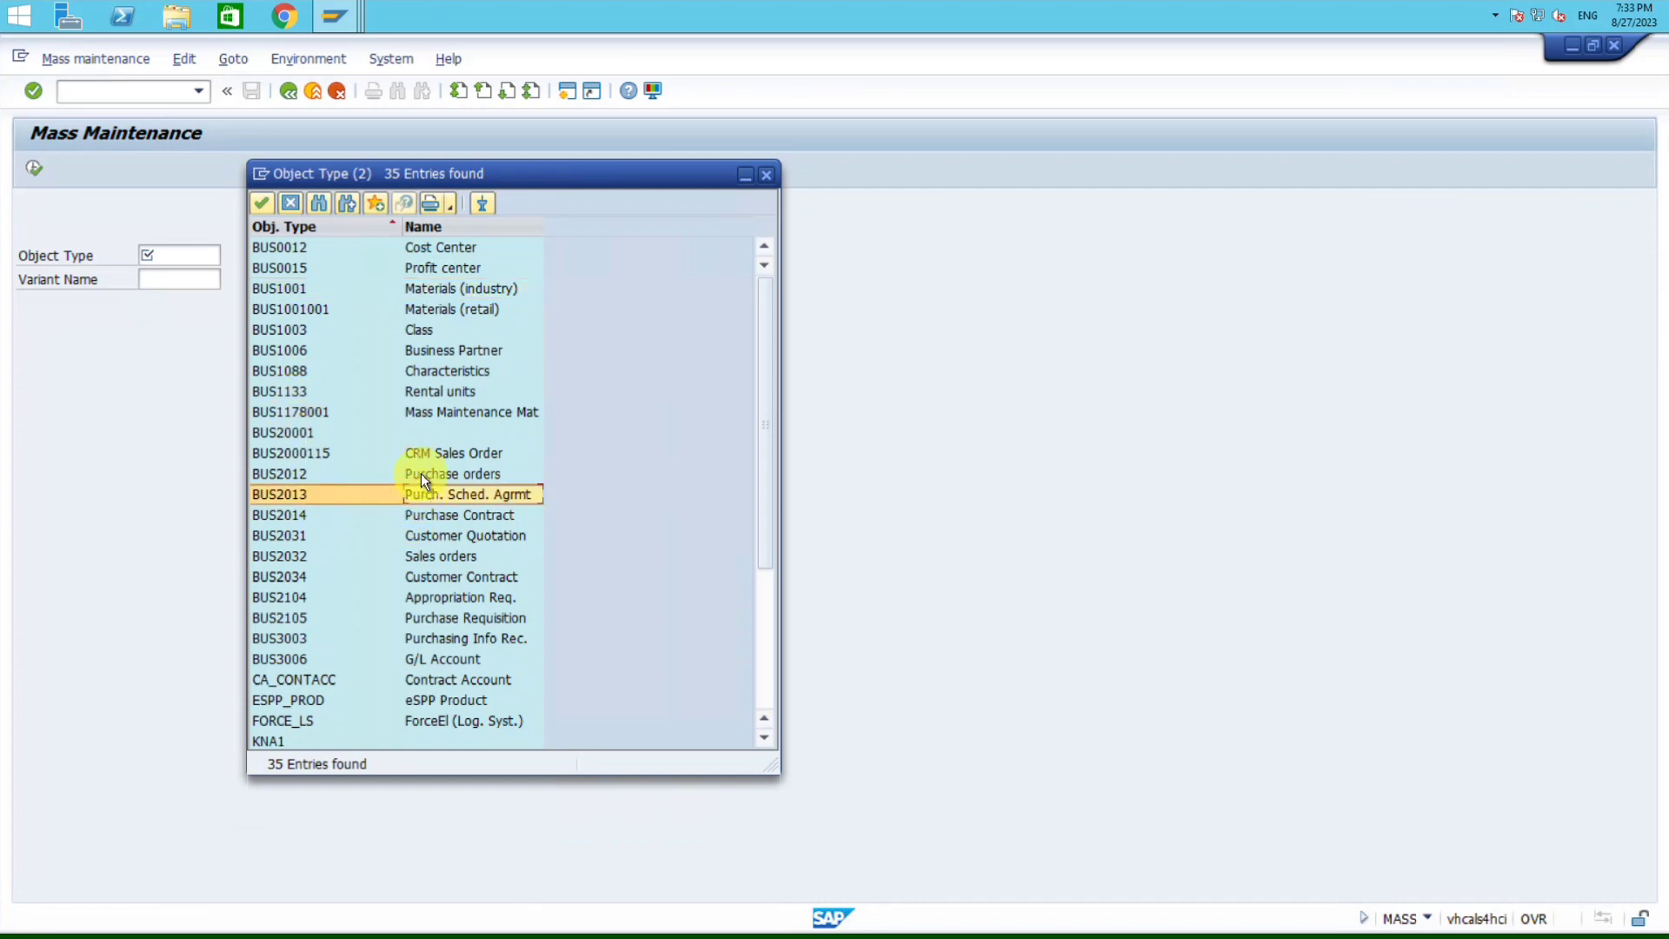
click(420, 472)
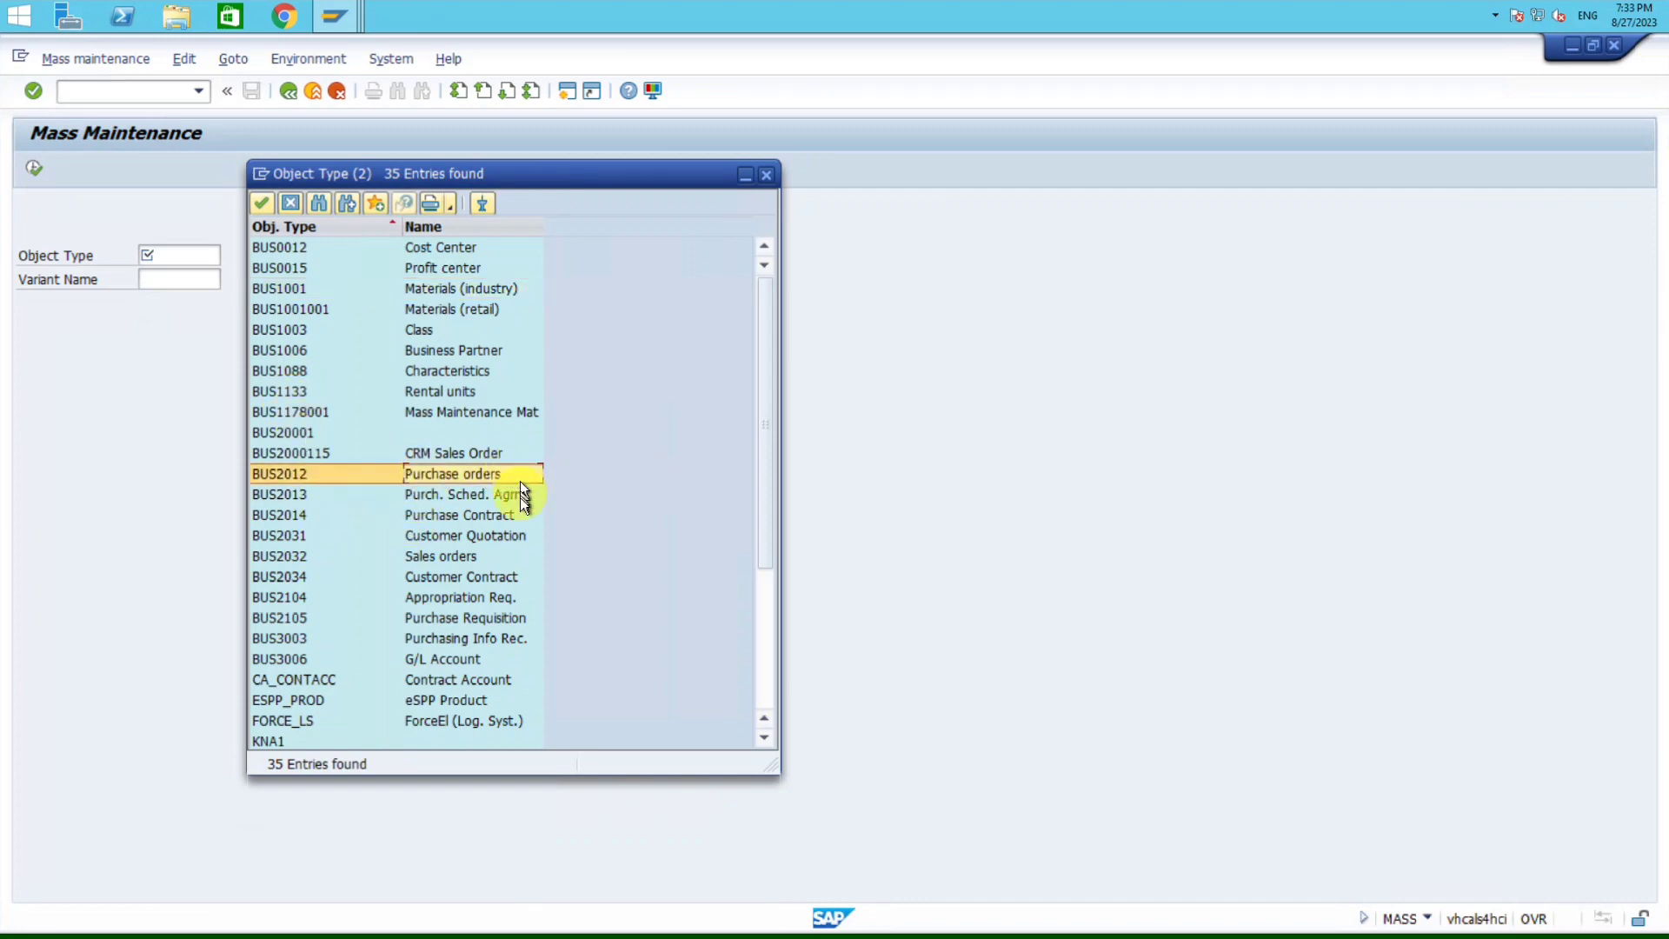
click(480, 513)
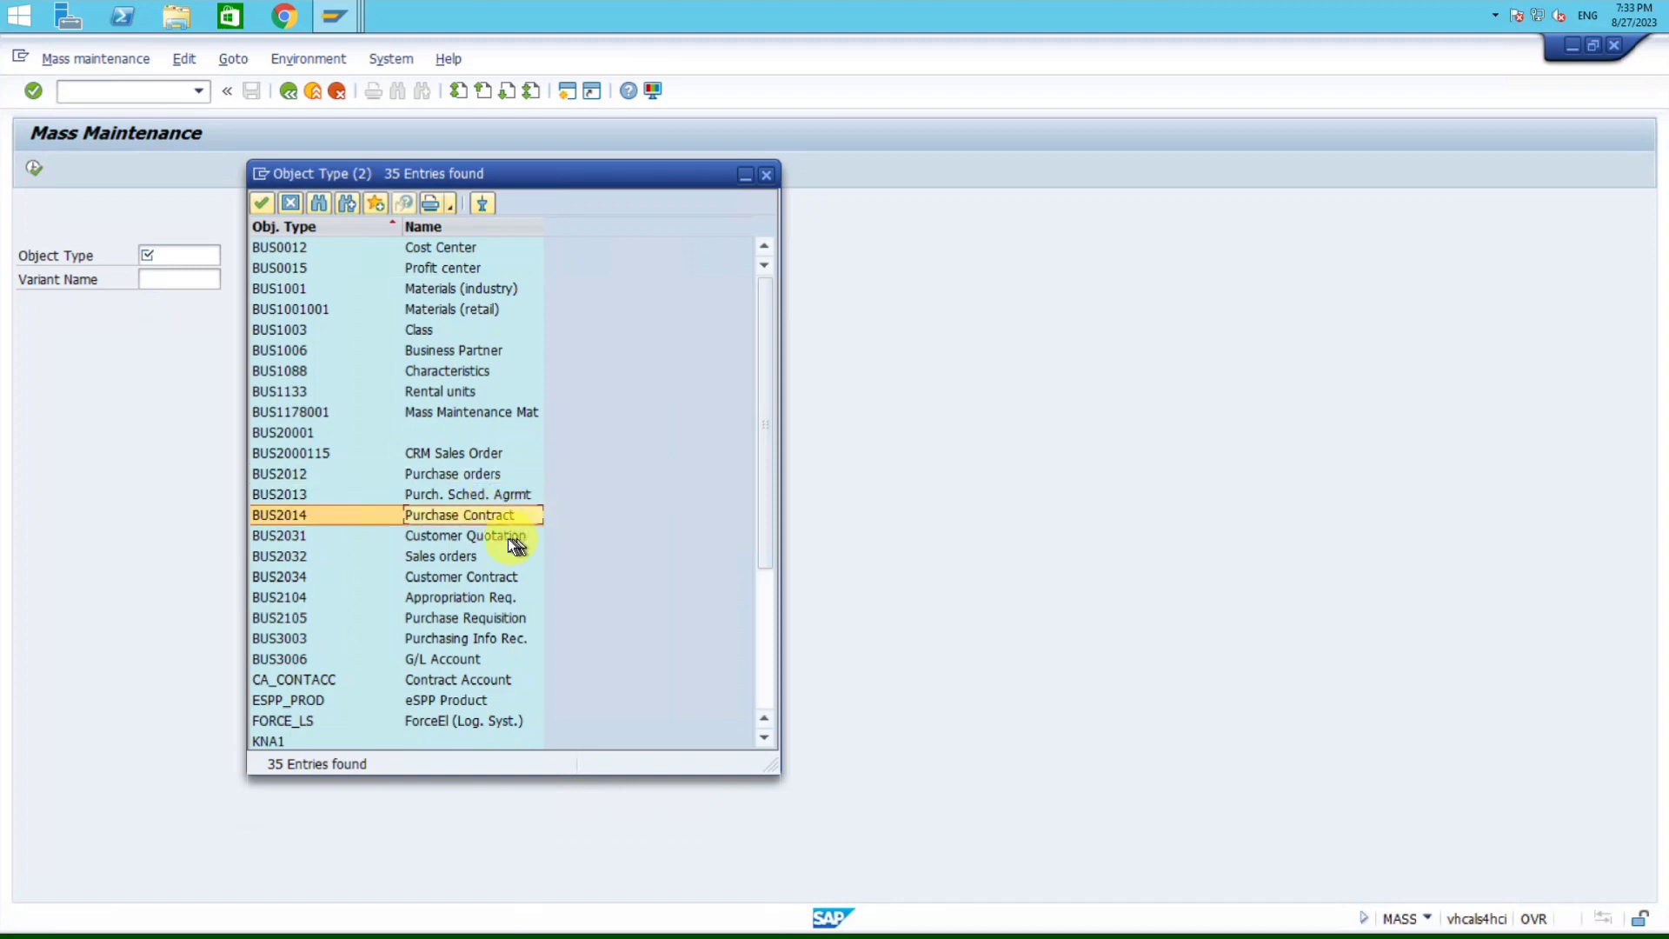
click(502, 539)
click(451, 557)
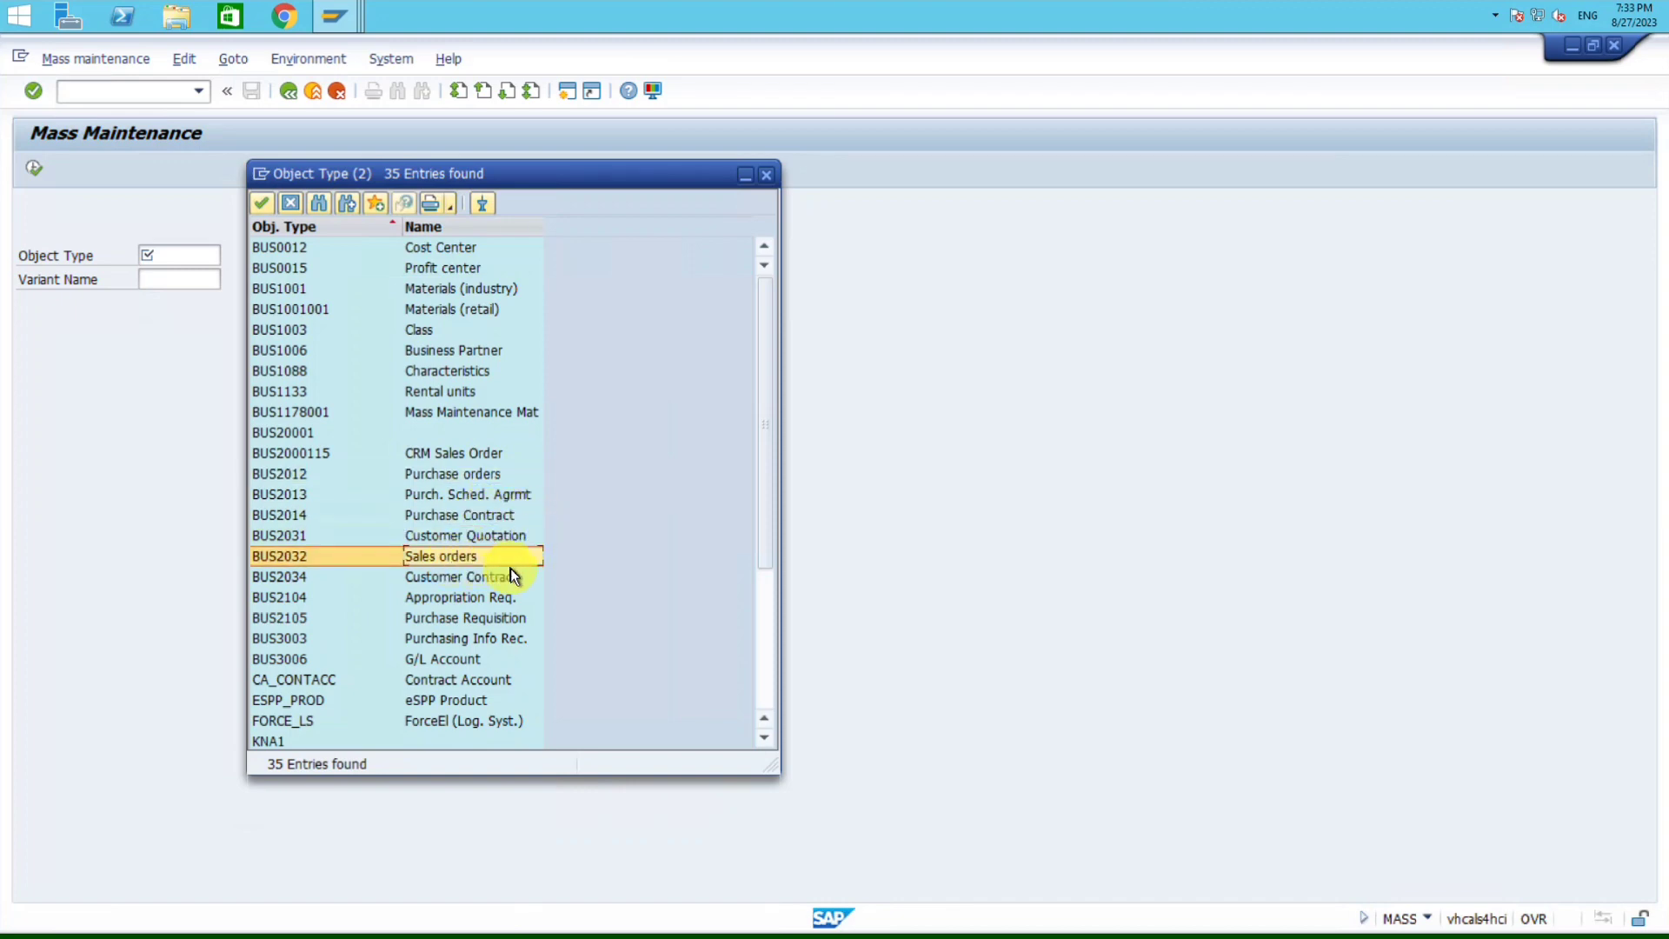
click(453, 618)
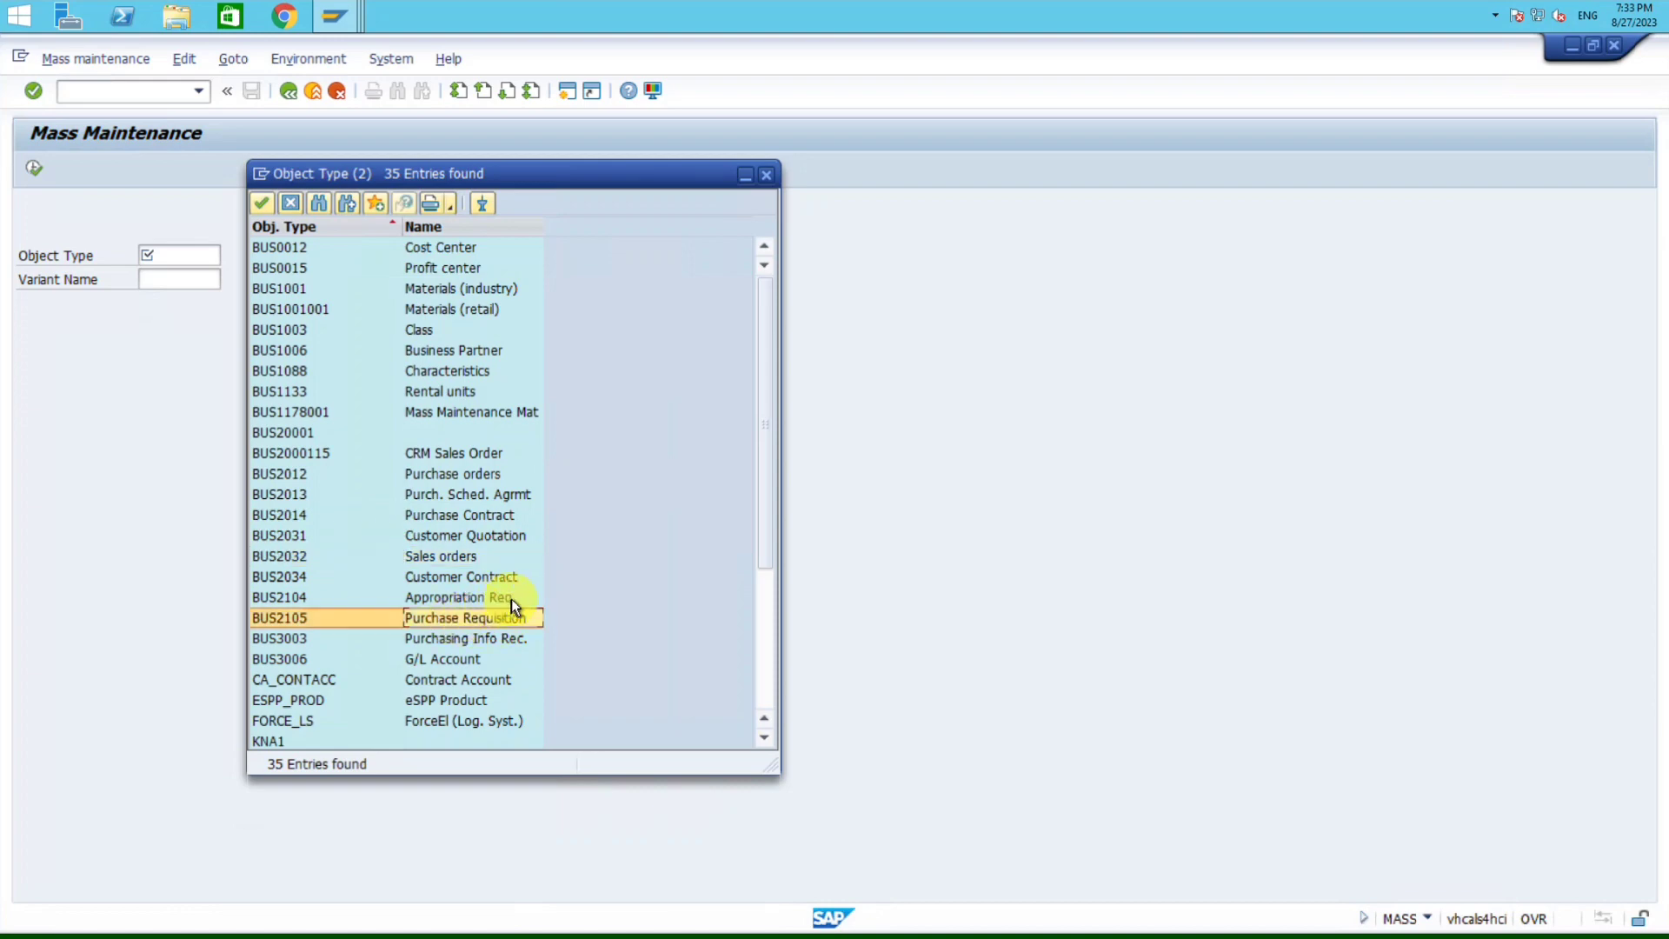
click(497, 640)
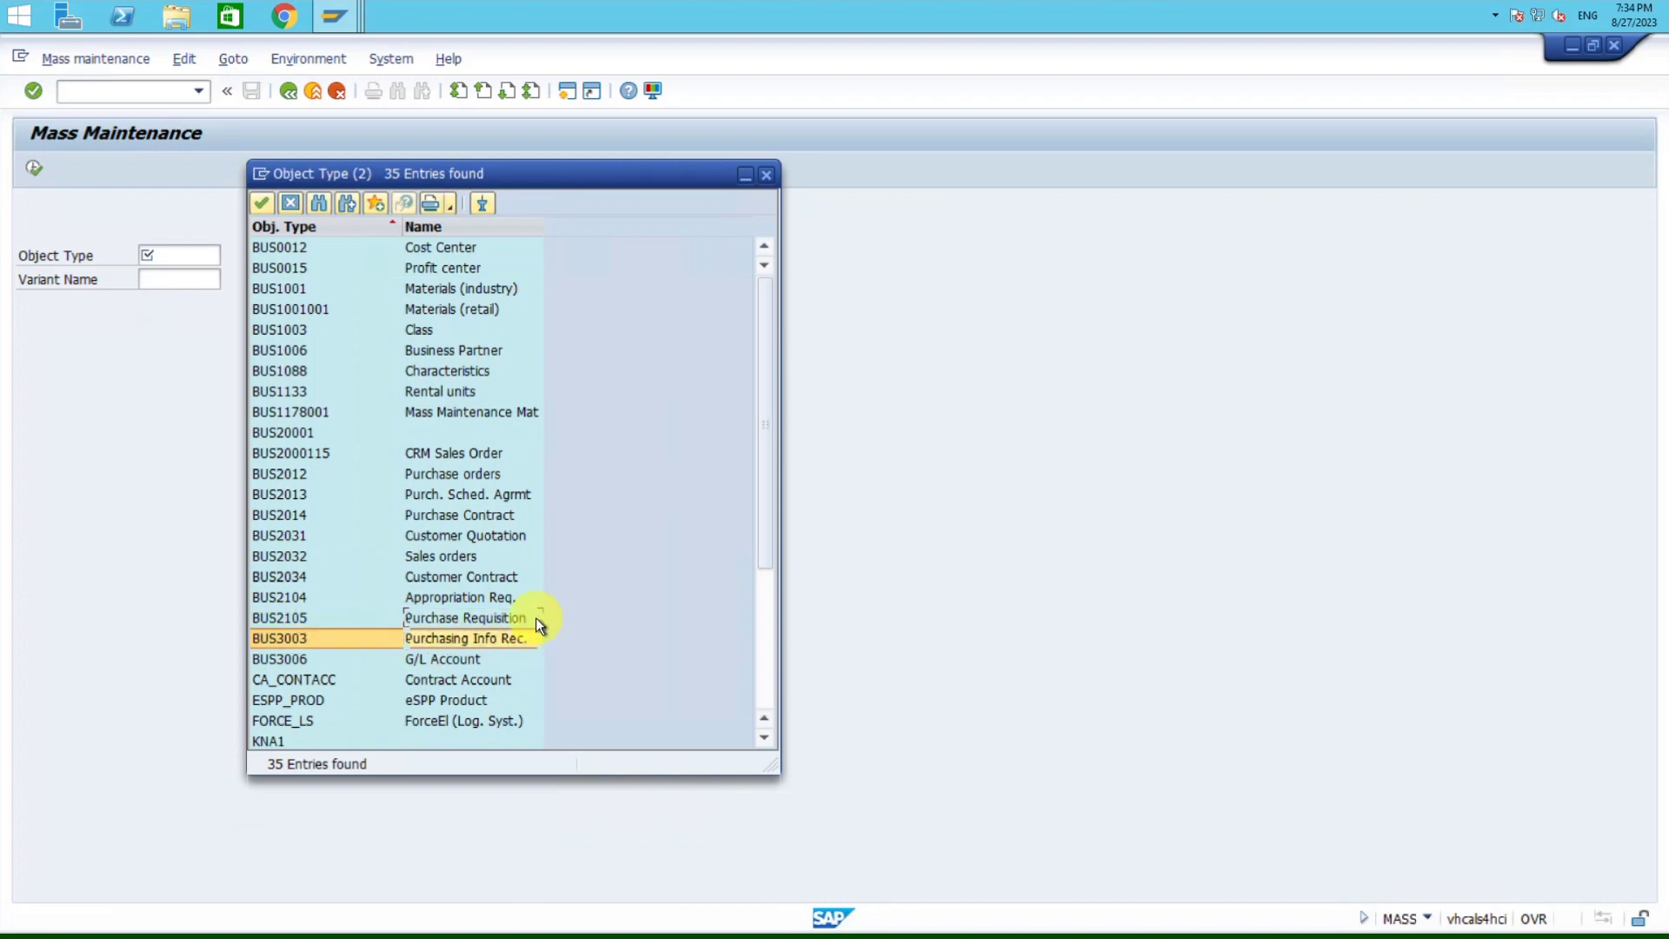
scroll(535, 617, down, 2)
scroll(535, 617, down, 2)
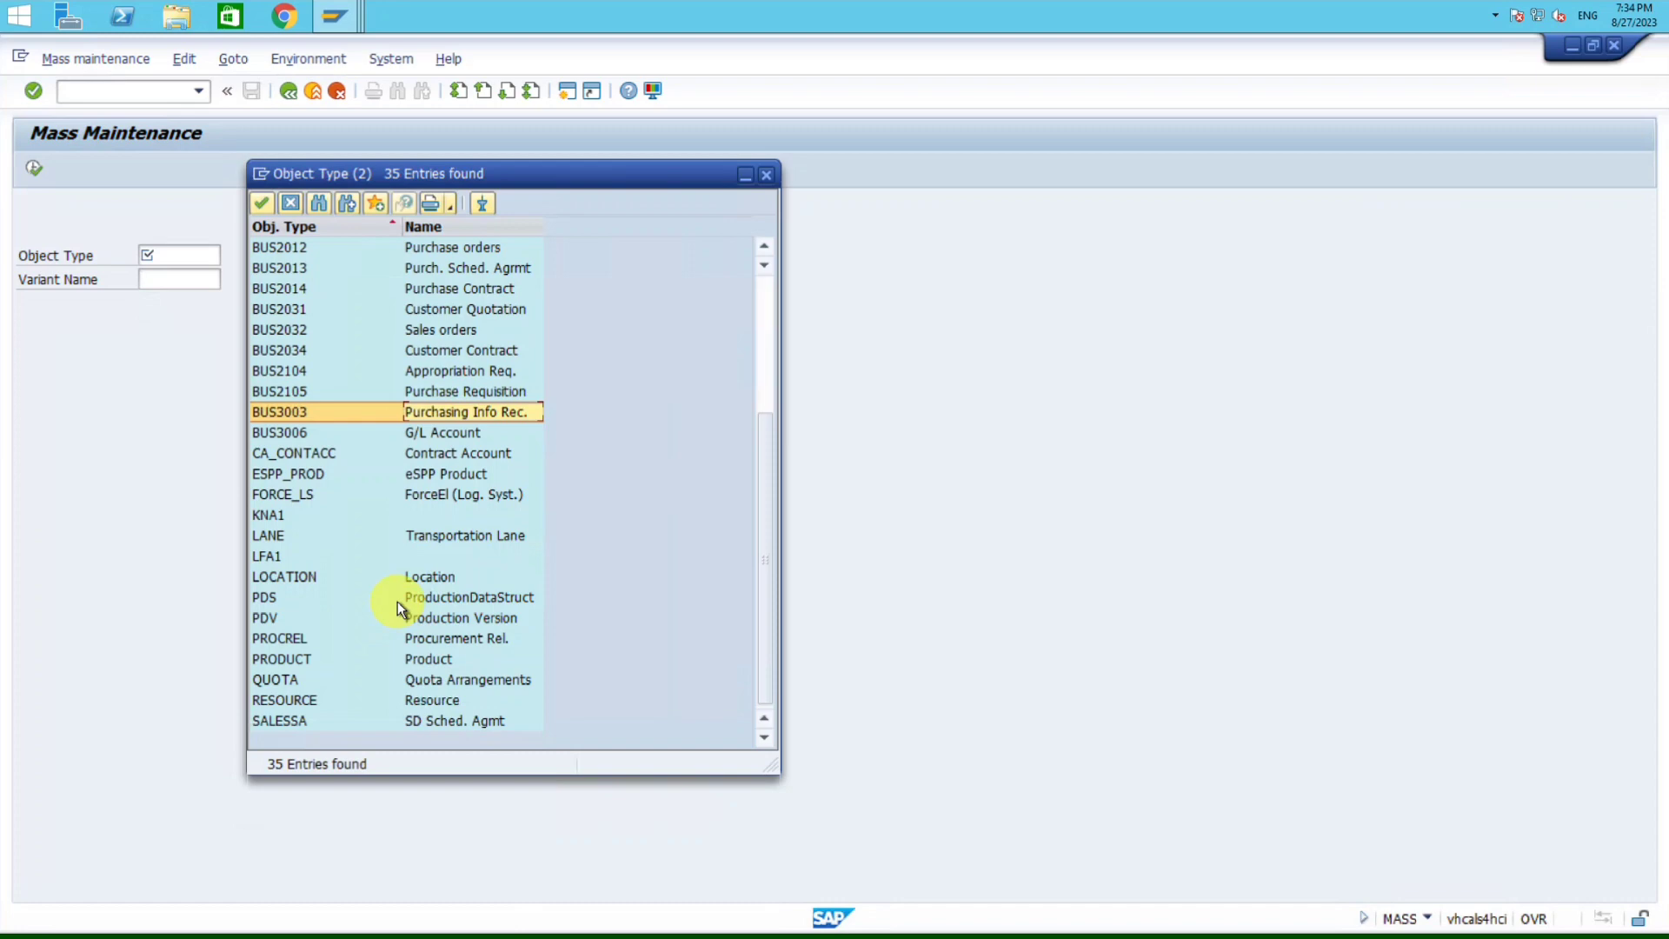
scroll(398, 601, up, 4)
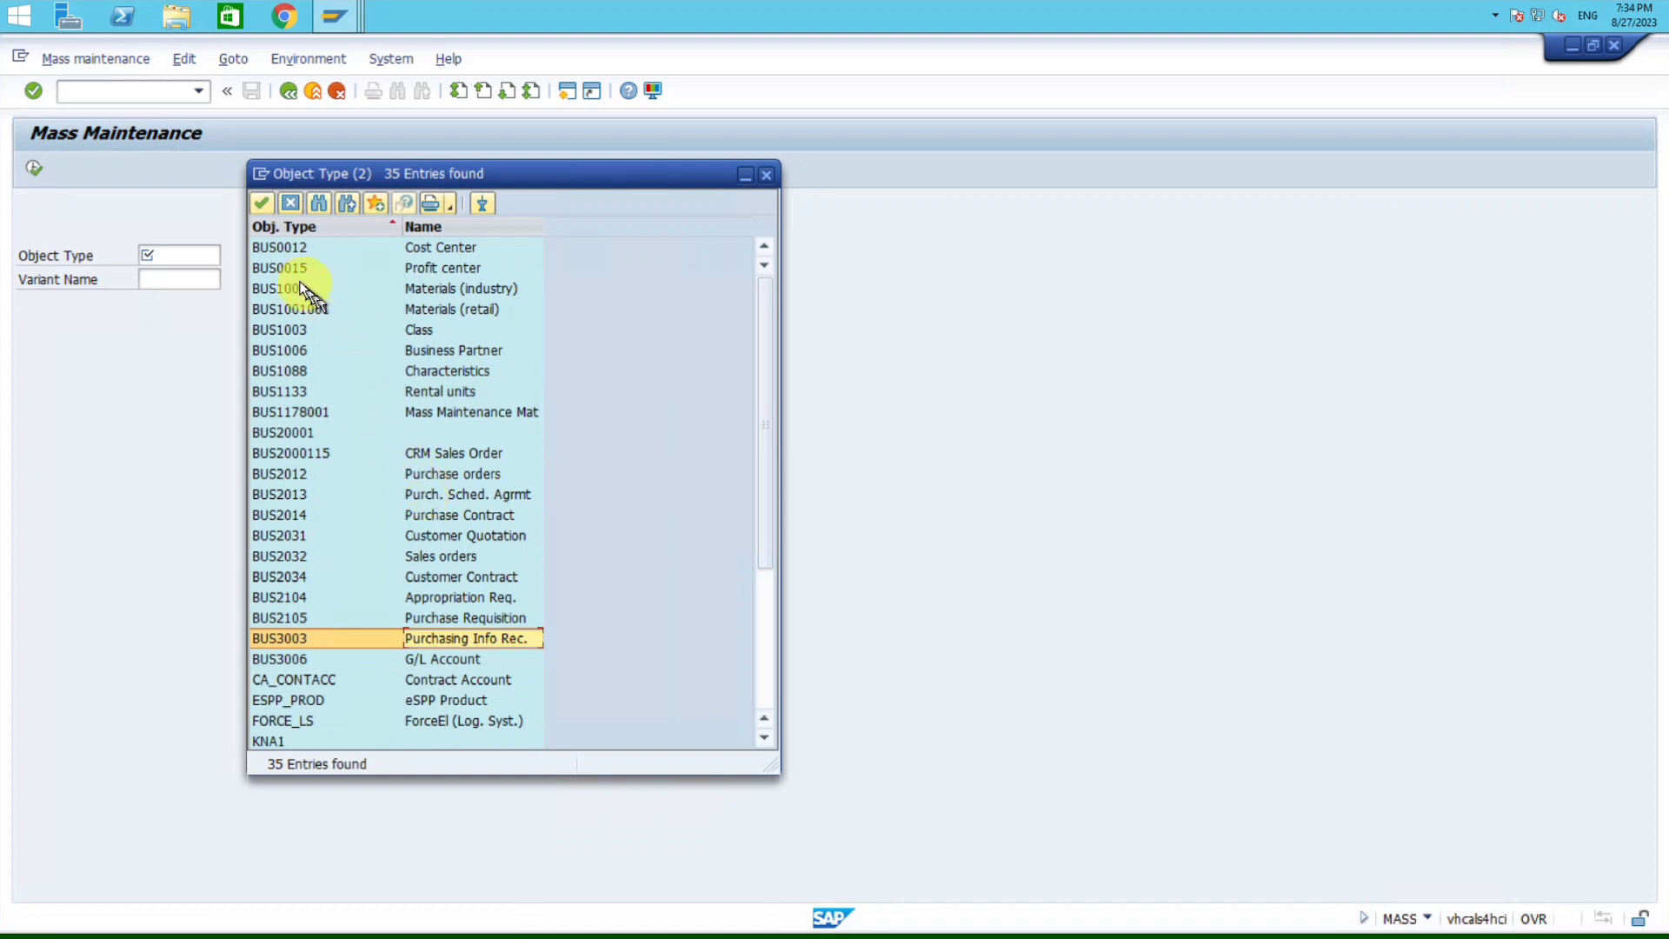
Step: Choose object type BUS1001, Materials (industry), and execute mass maintenance for it without a variant name
click(270, 292)
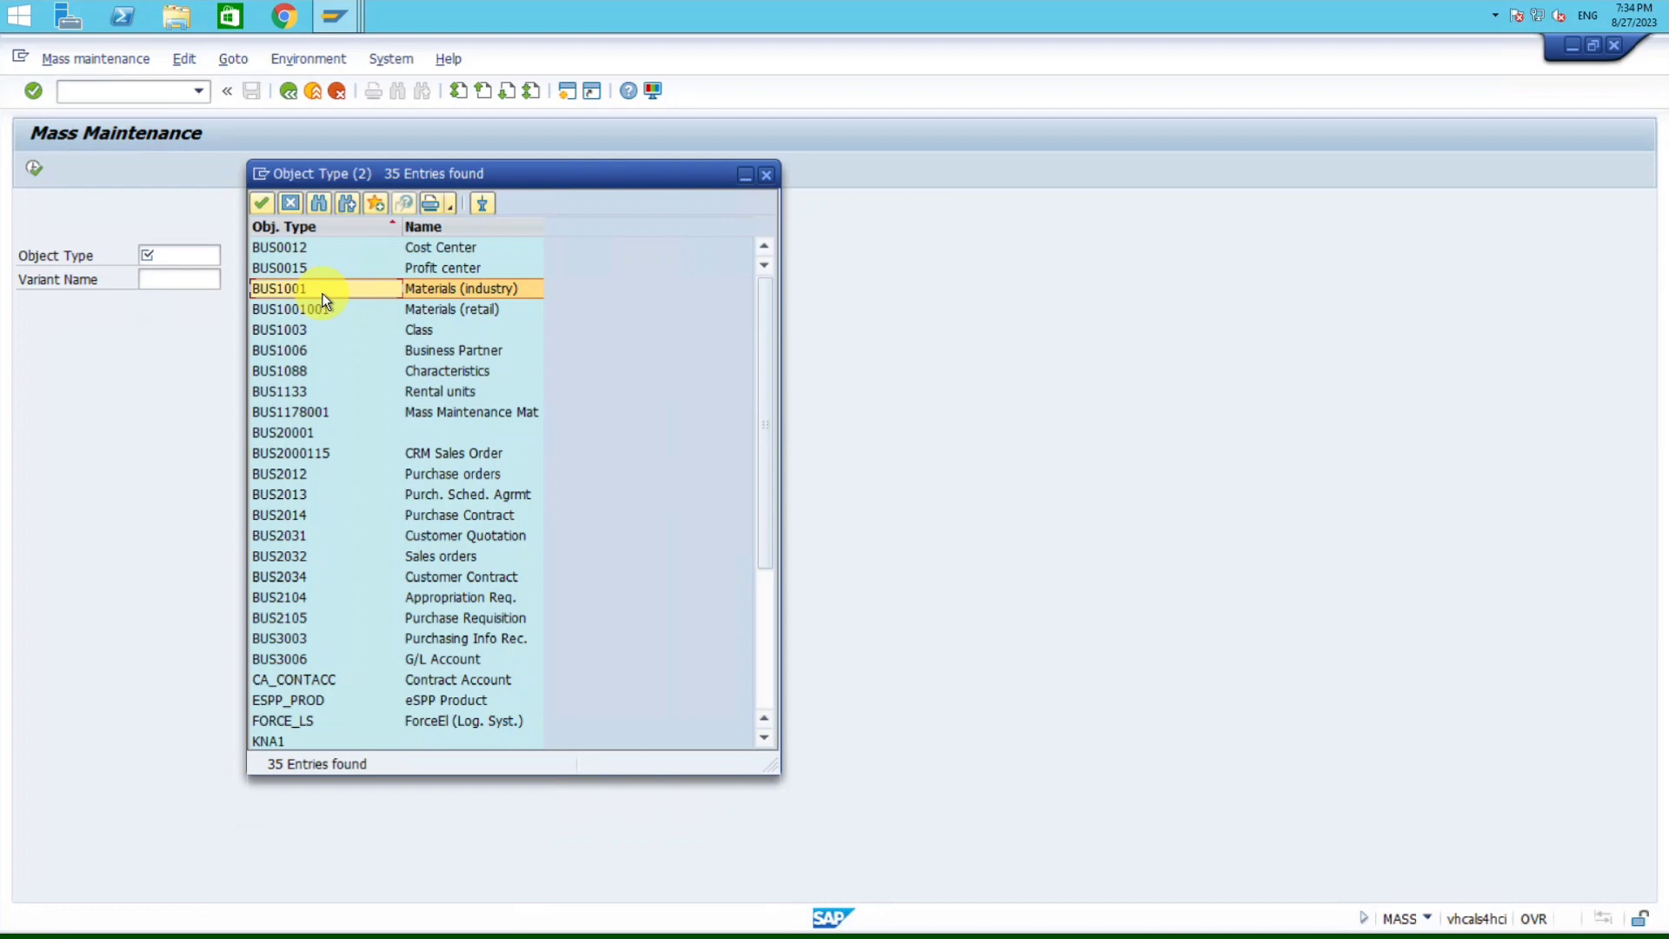
double_click(321, 294)
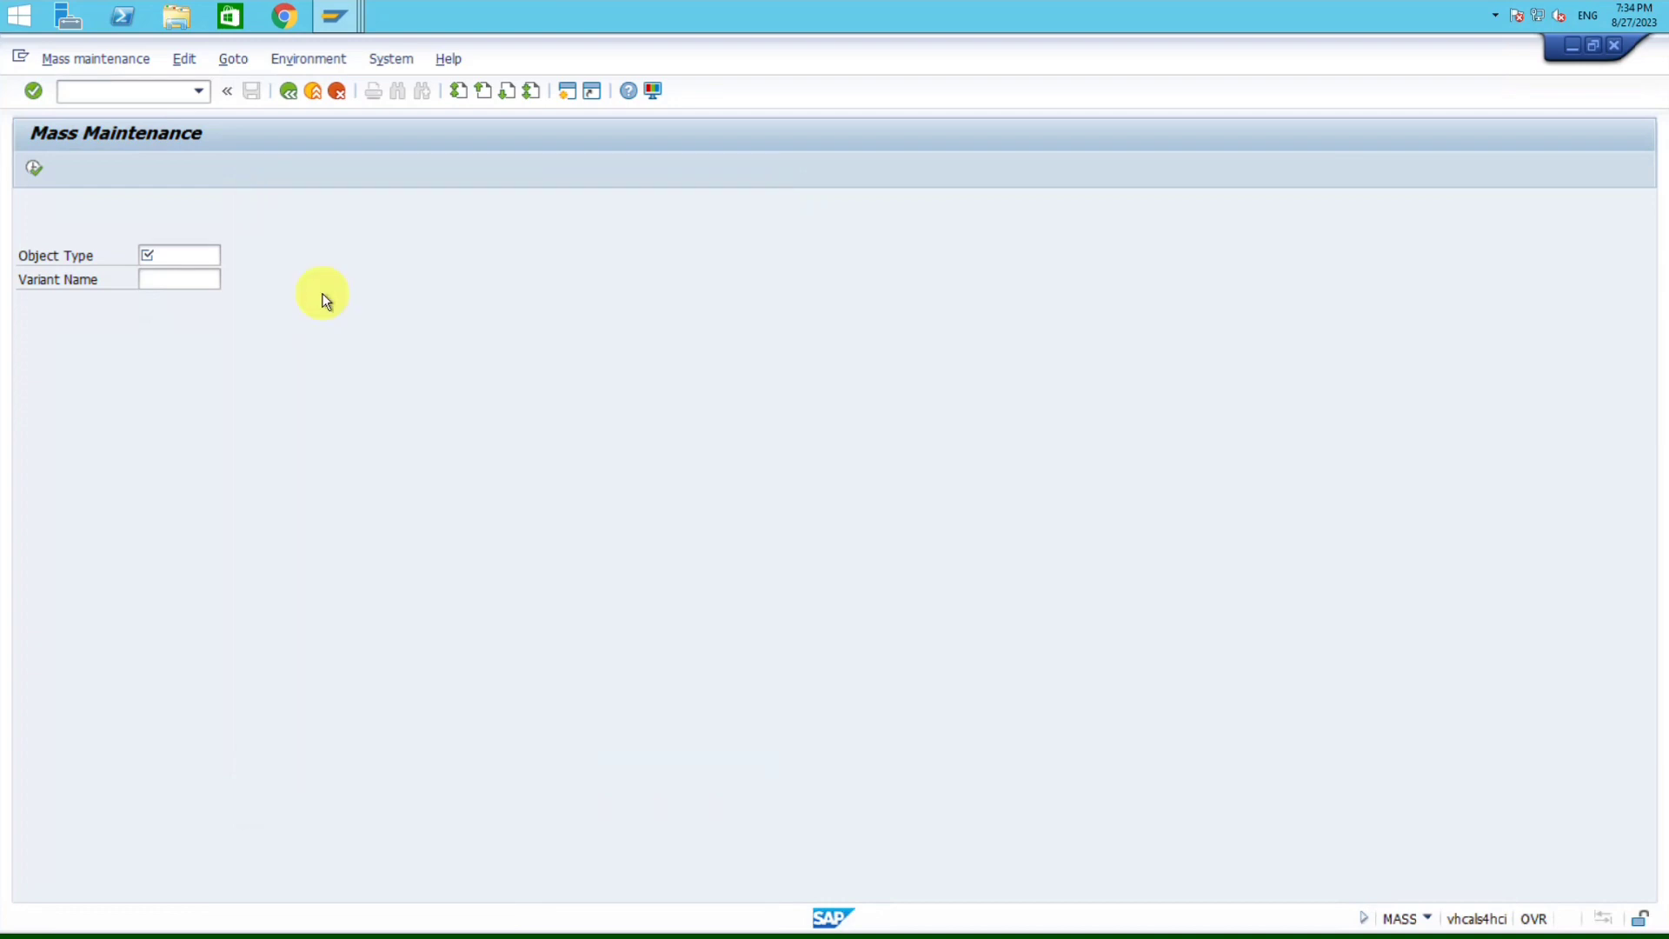
drag(206, 261, 128, 250)
click(39, 368)
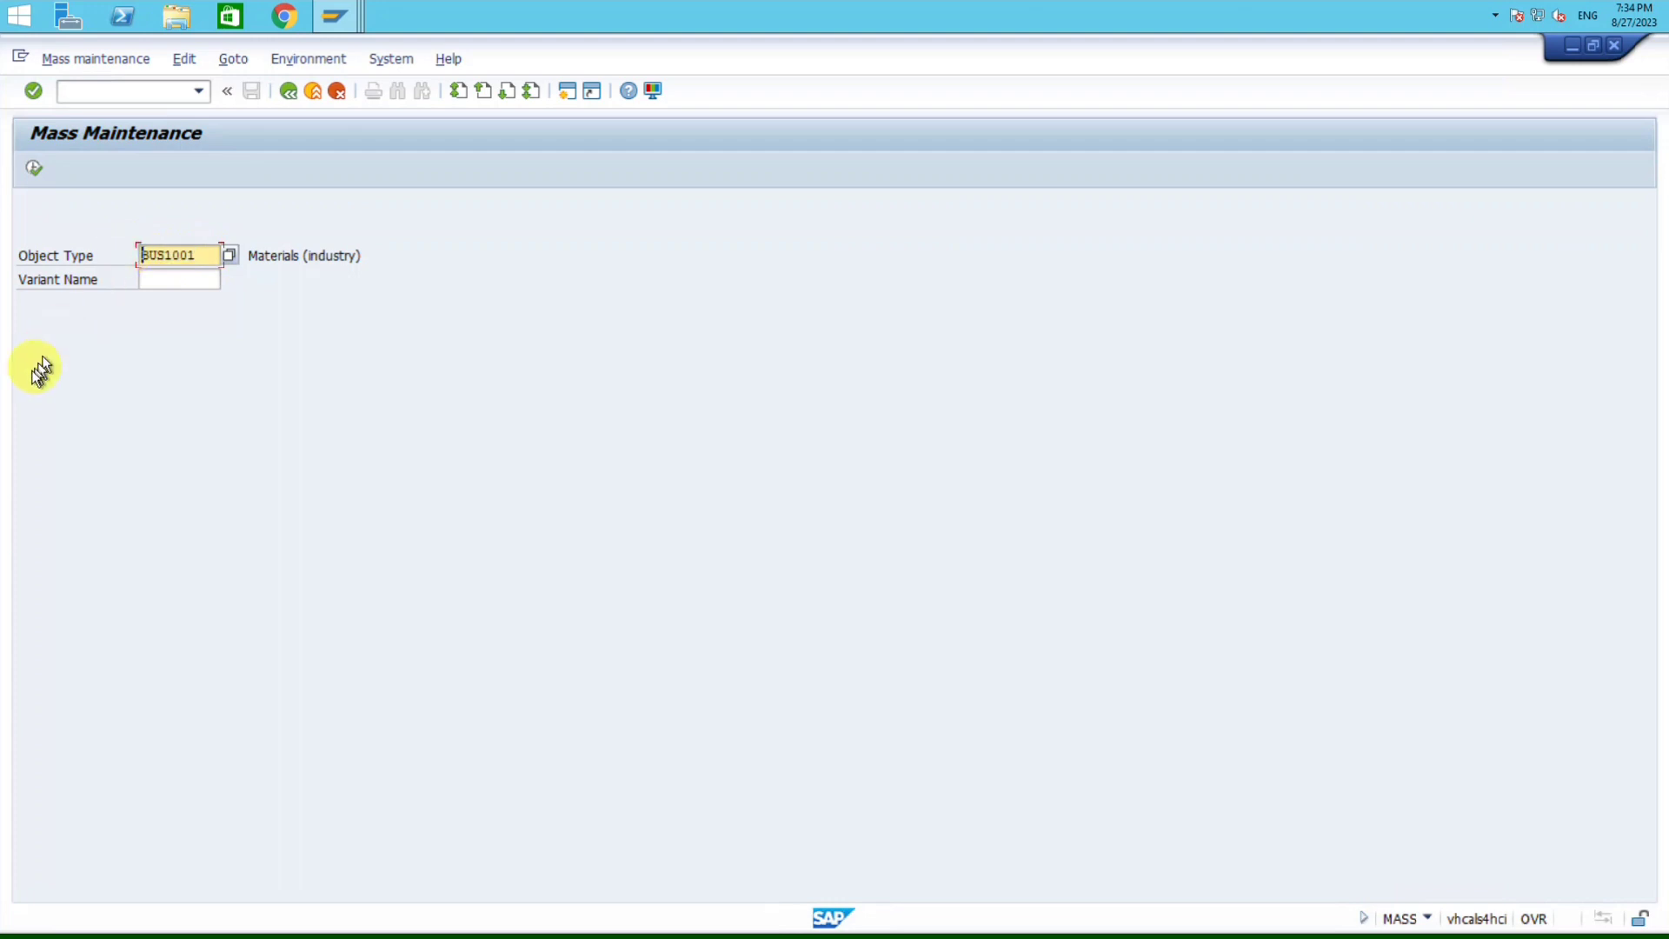
click(37, 170)
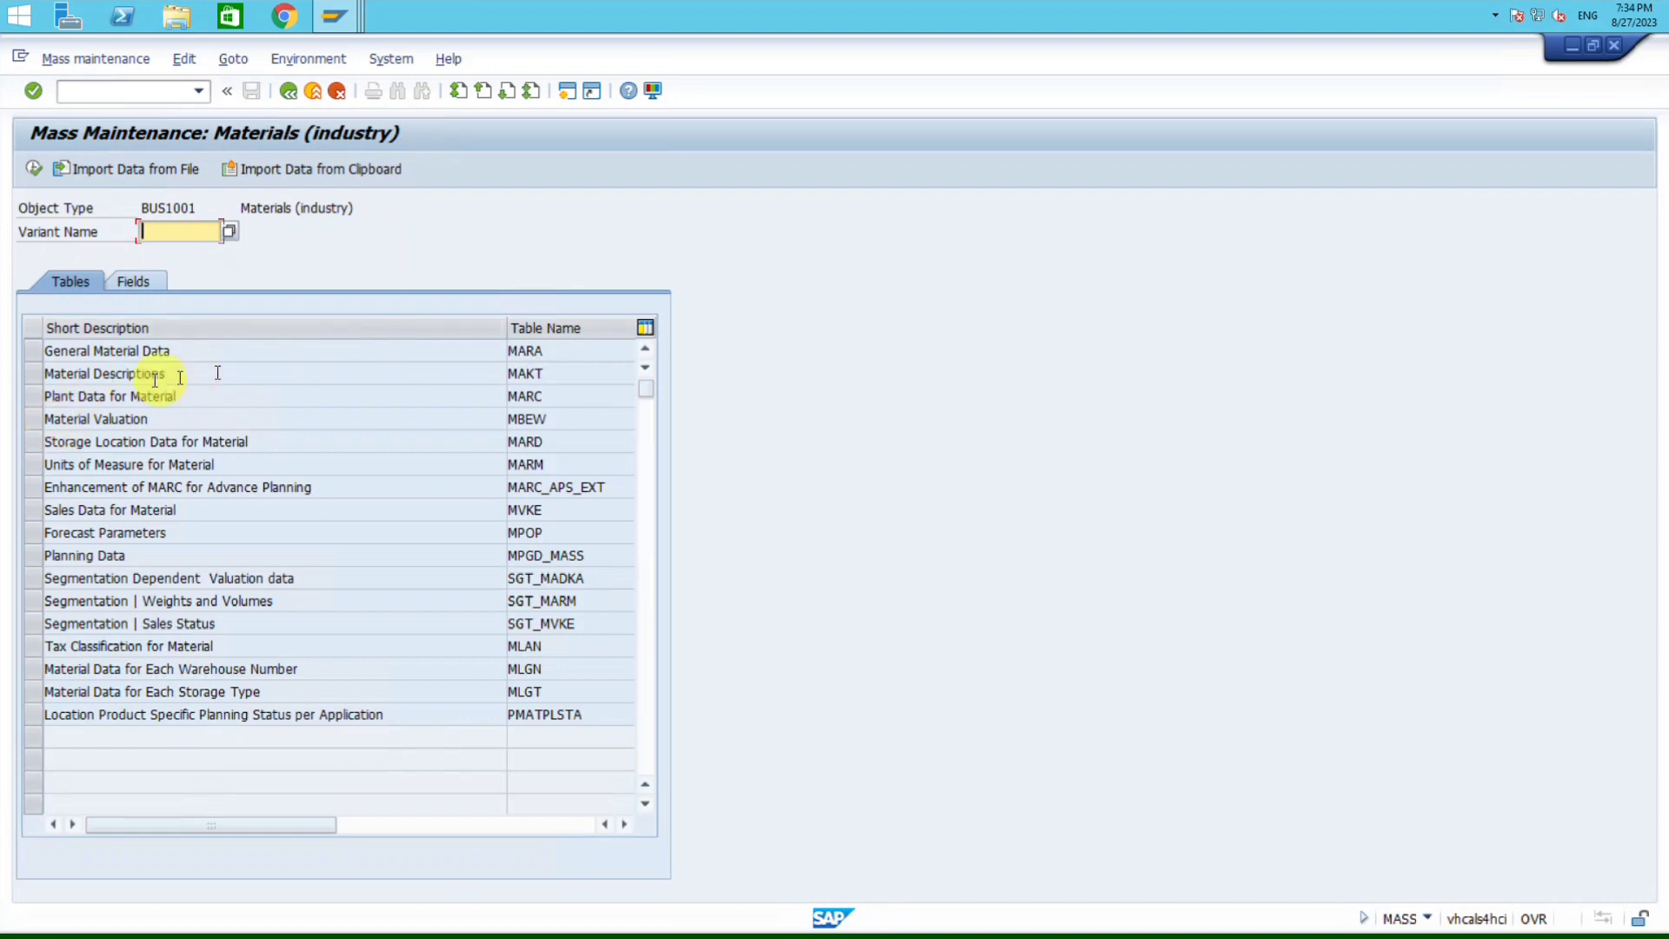
Step: Select the General Material Data table (MARA) for mass maintenance and look through the list of fields available for change
click(34, 357)
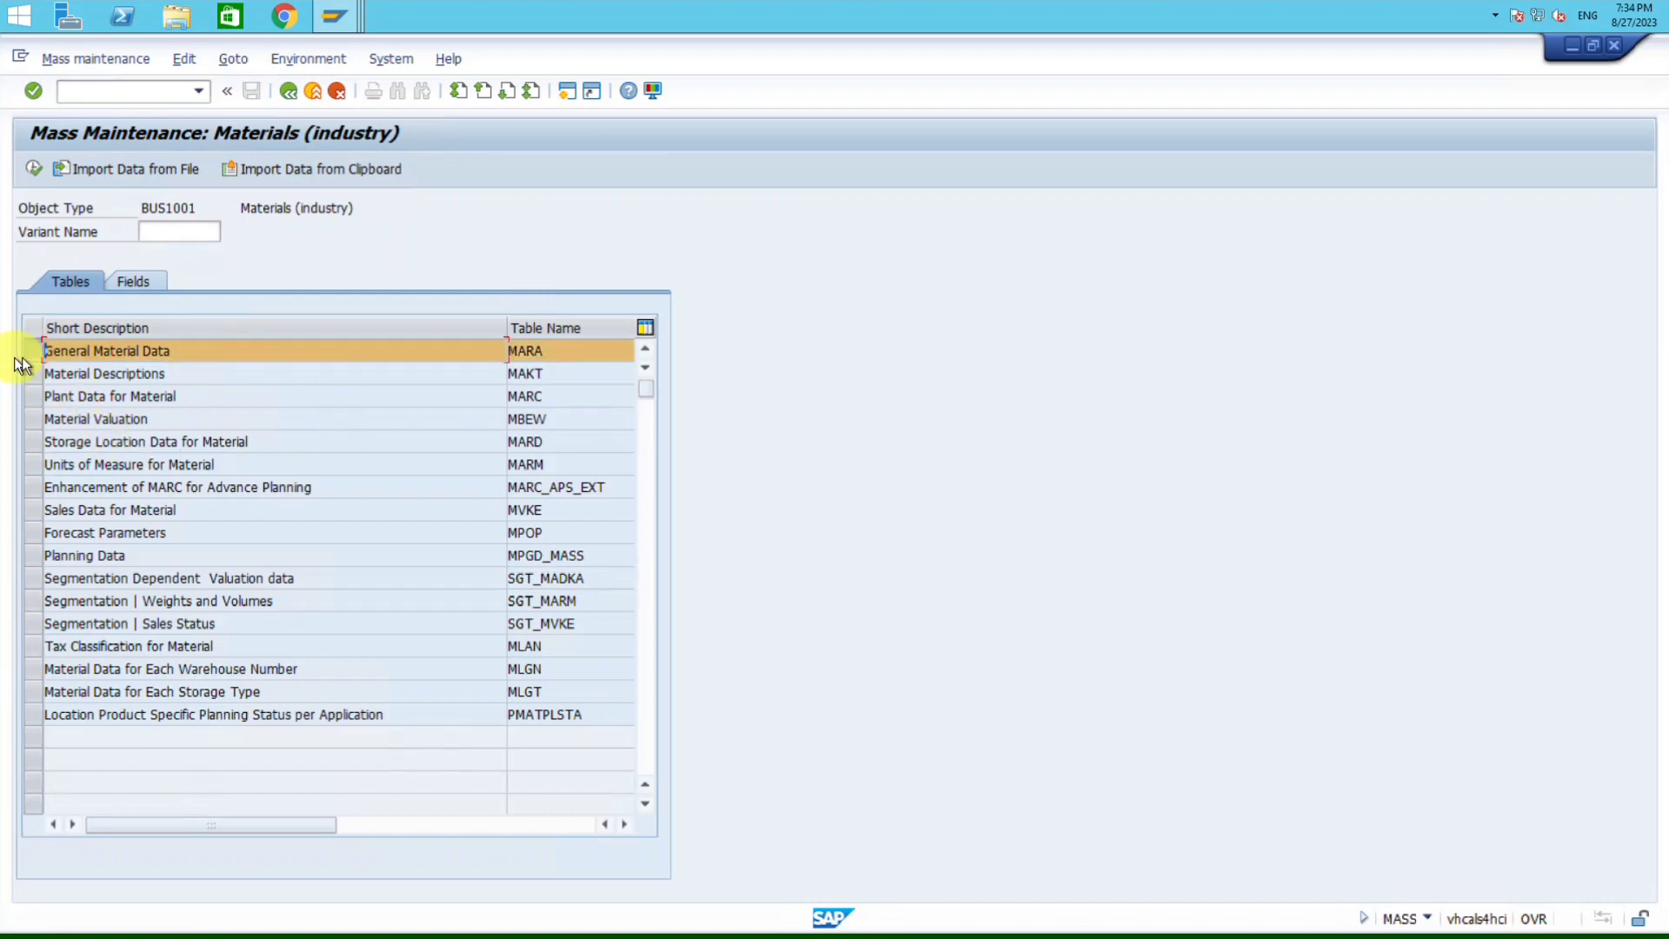
click(133, 280)
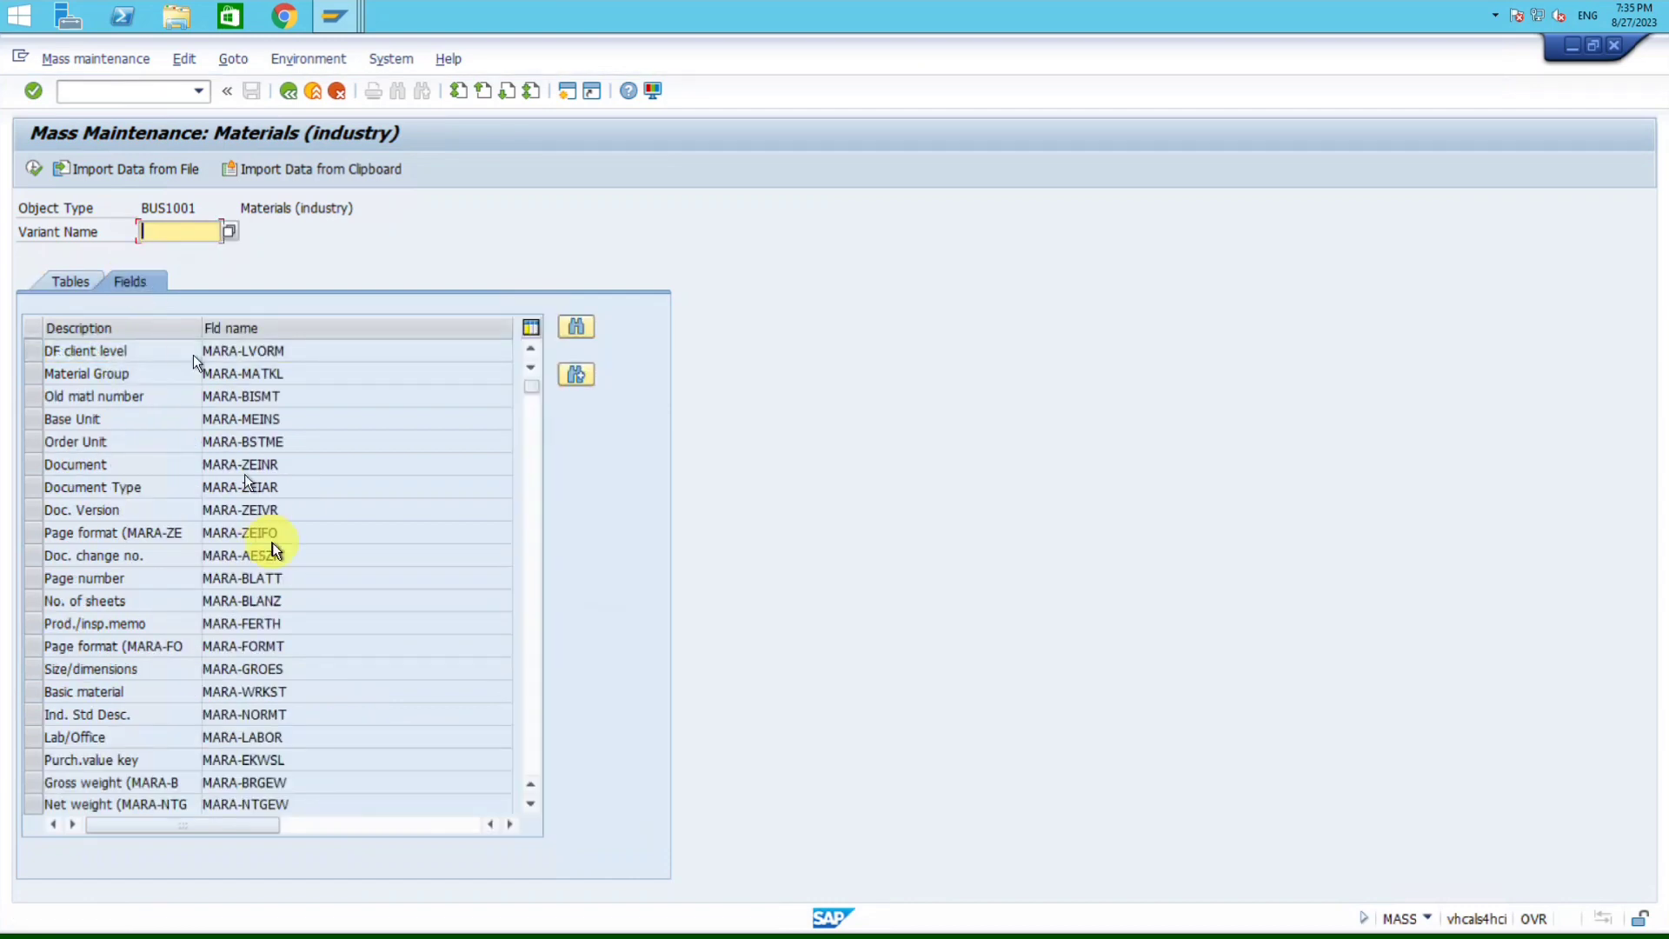
scroll(455, 496, down, 1)
scroll(530, 400, down, 9)
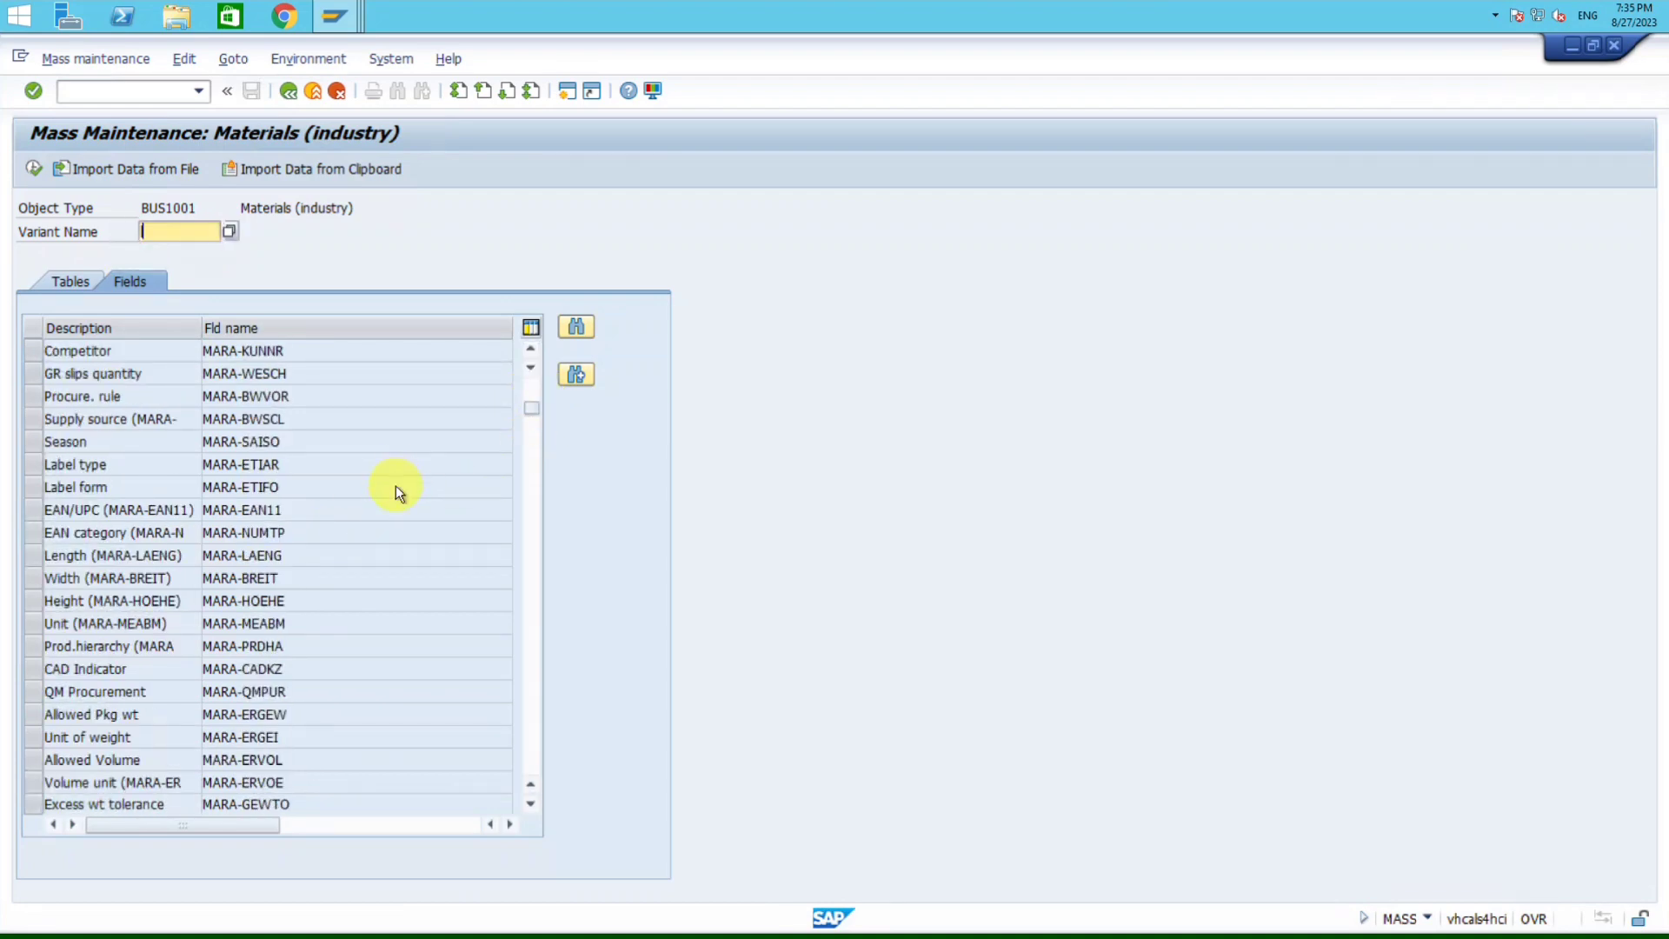
scroll(400, 485, down, 15)
scroll(550, 446, down, 6)
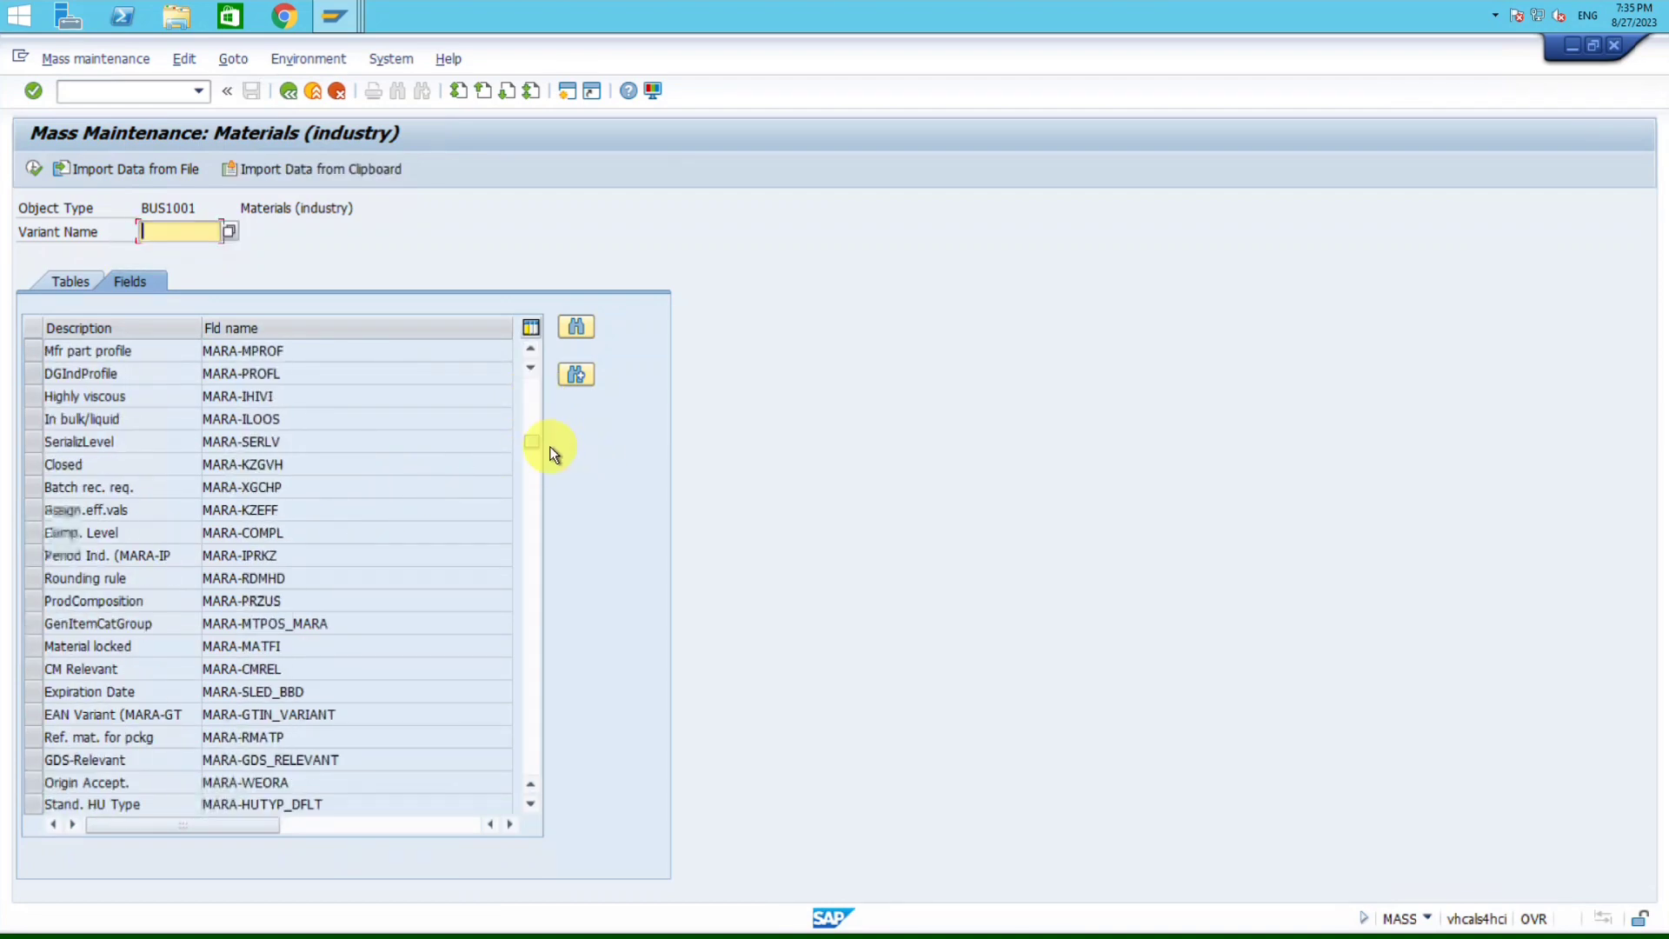
drag(534, 452, 529, 386)
scroll(464, 459, up, 10)
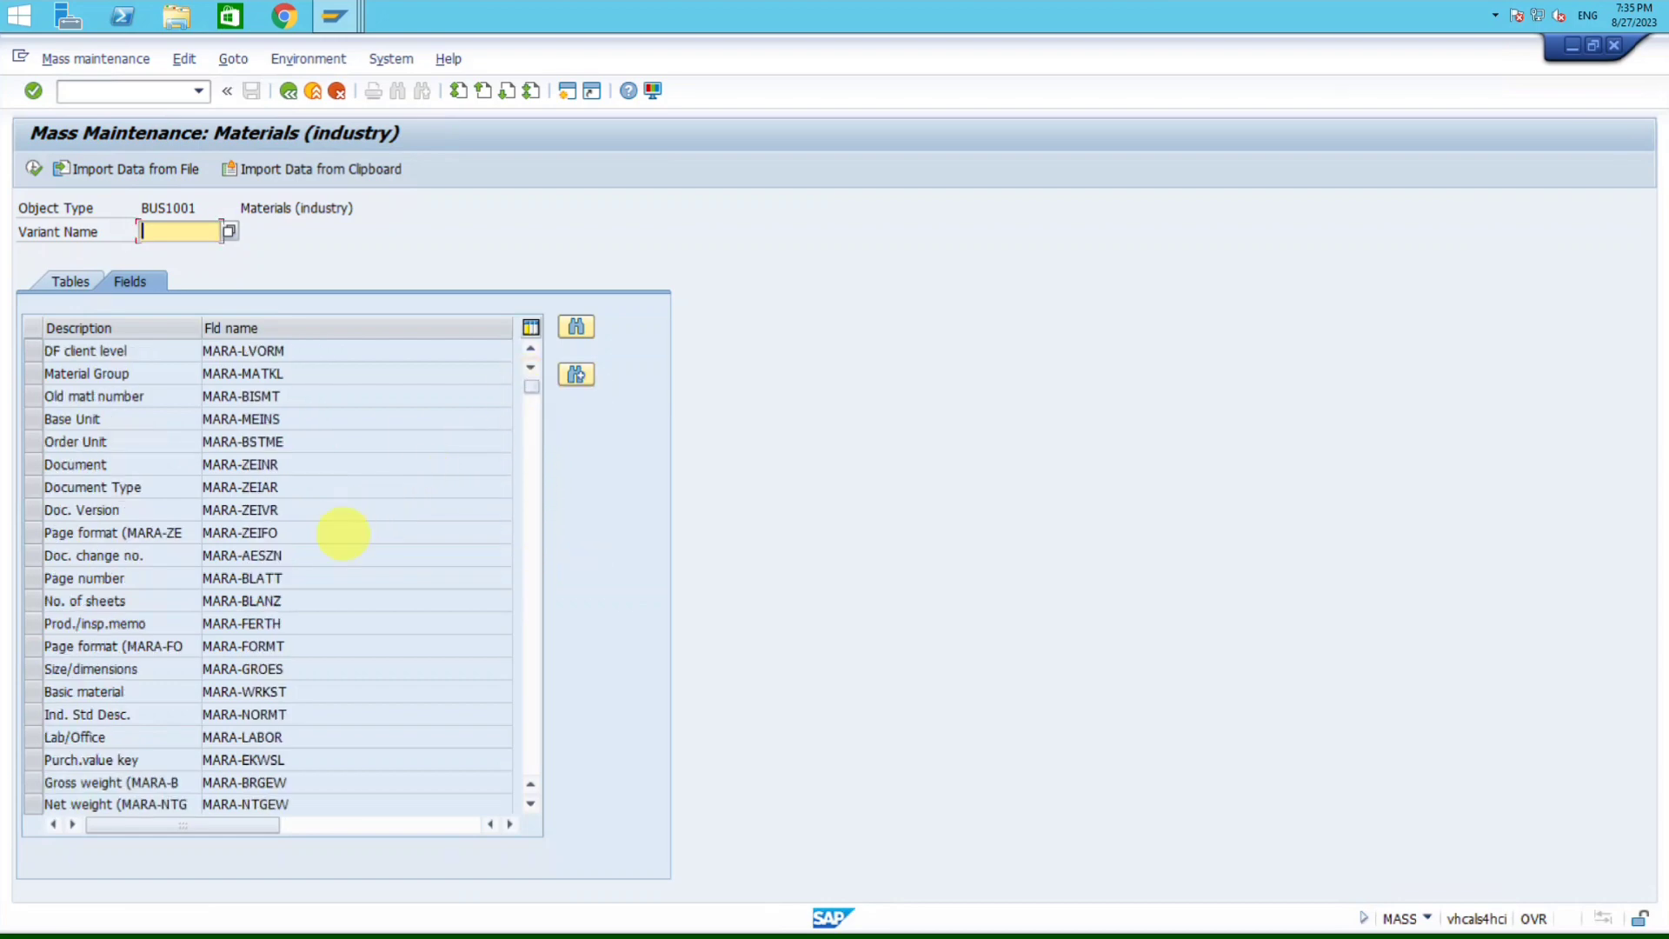
Step: Choose only the Material Group field (MARA-MATKL) for the mass change and execute to reach the data record selection
click(37, 375)
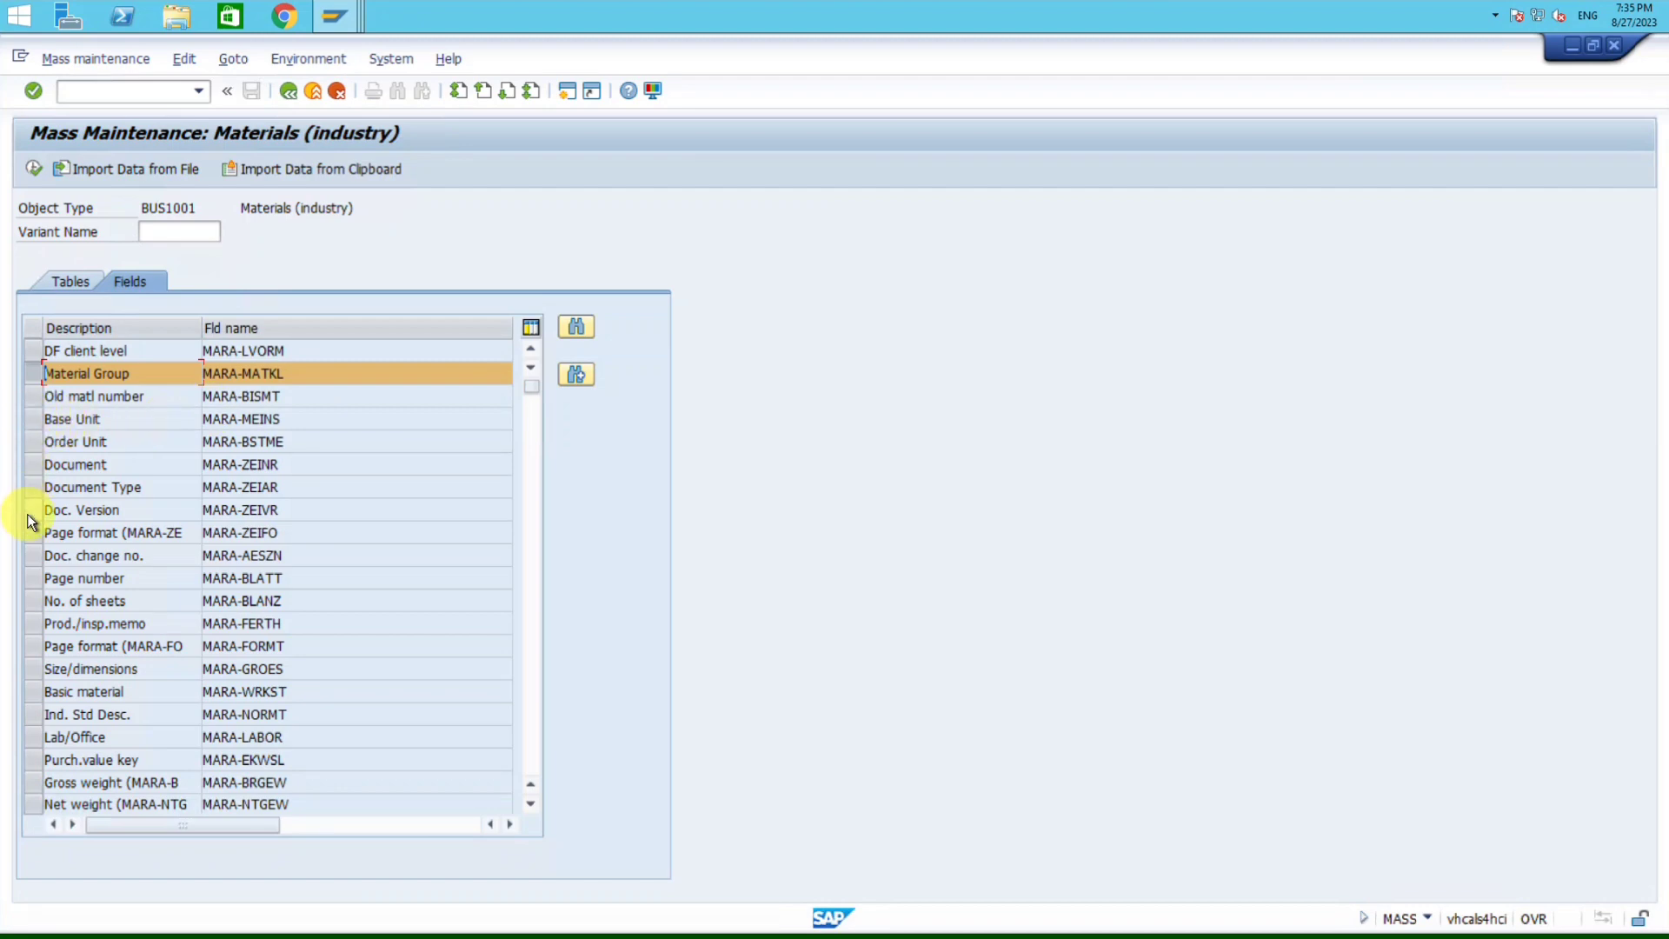
click(26, 418)
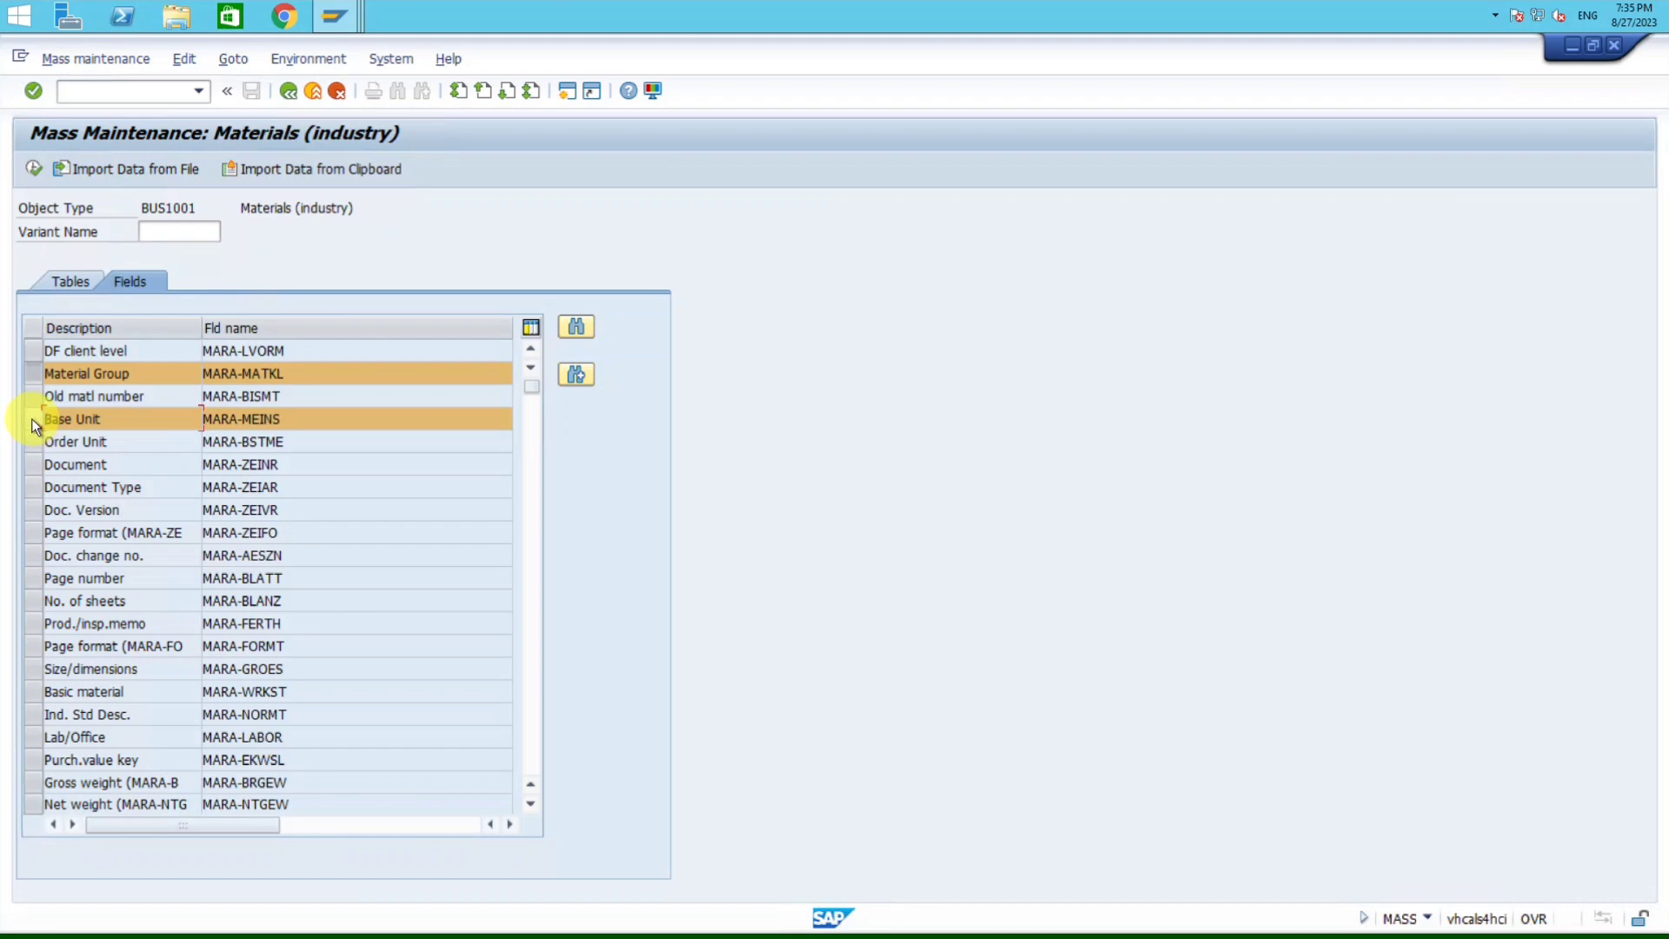
click(31, 419)
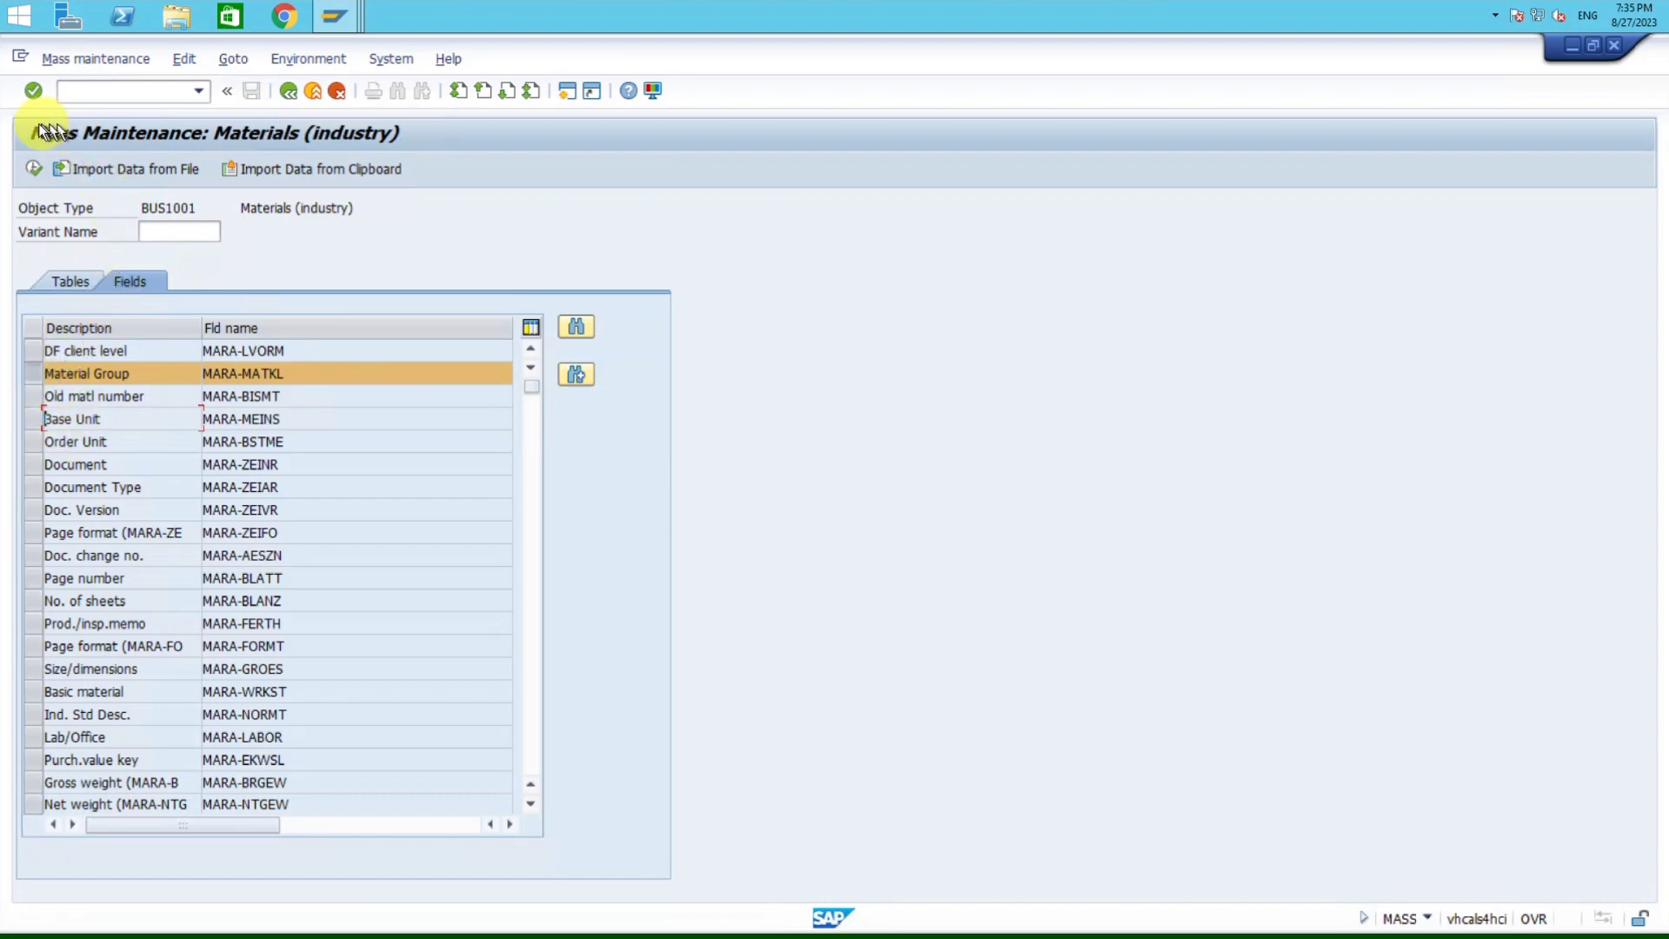
click(33, 168)
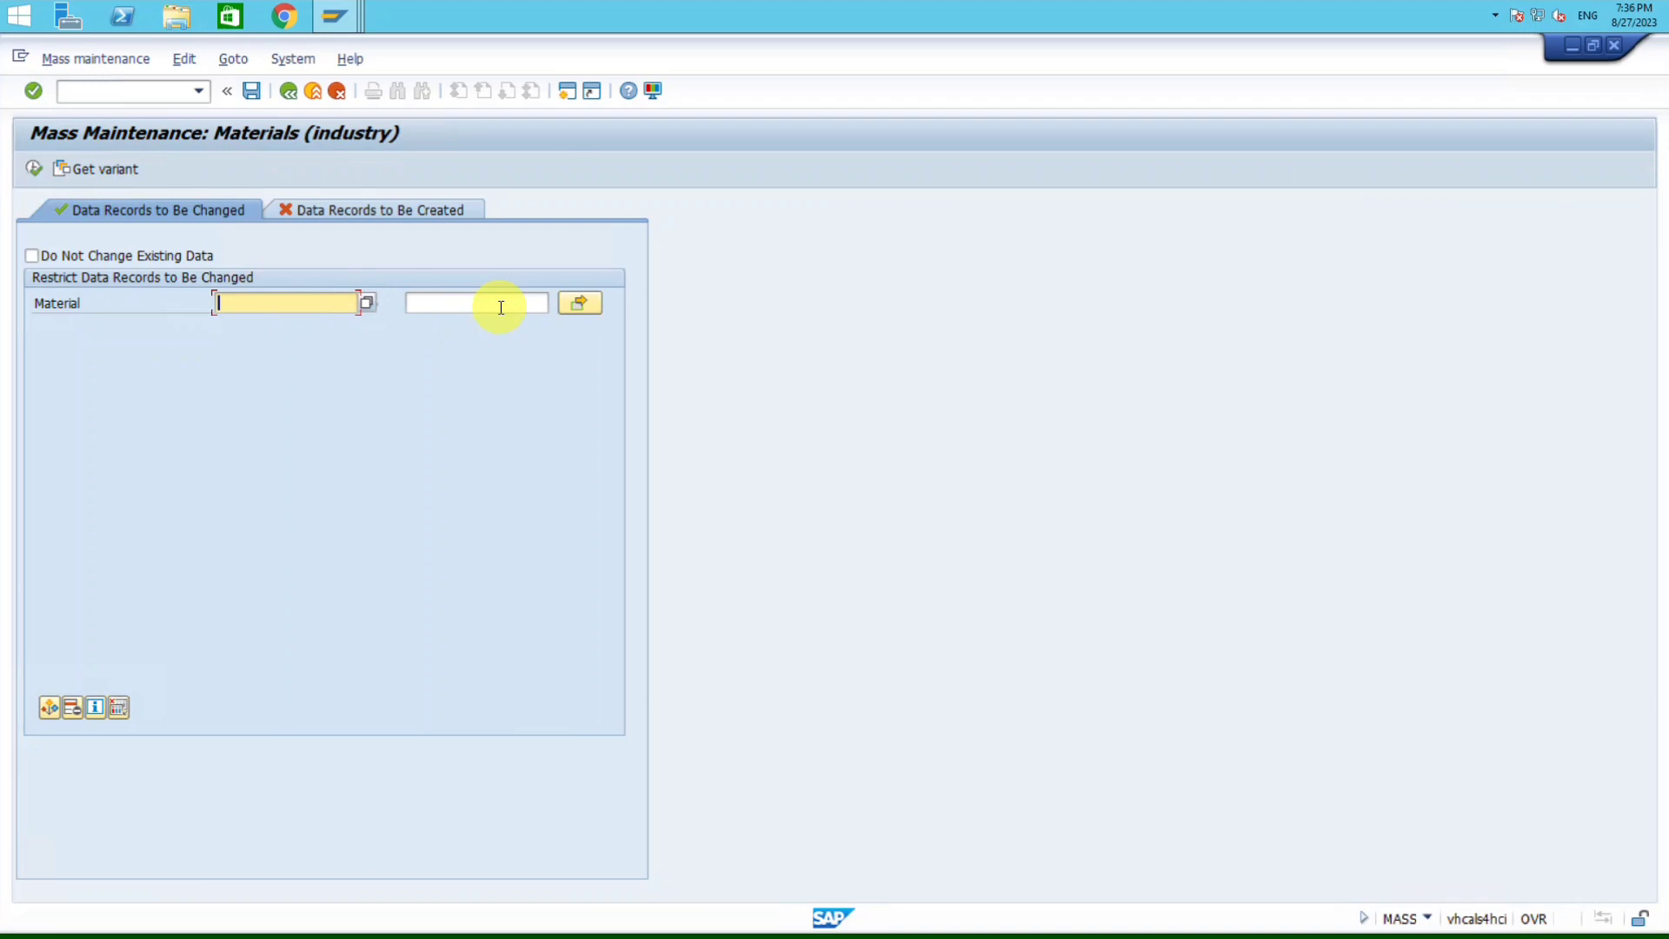
Step: Switch to the "Field list (optional)" overview window and open a new SAP session from it
key(alt+Tab)
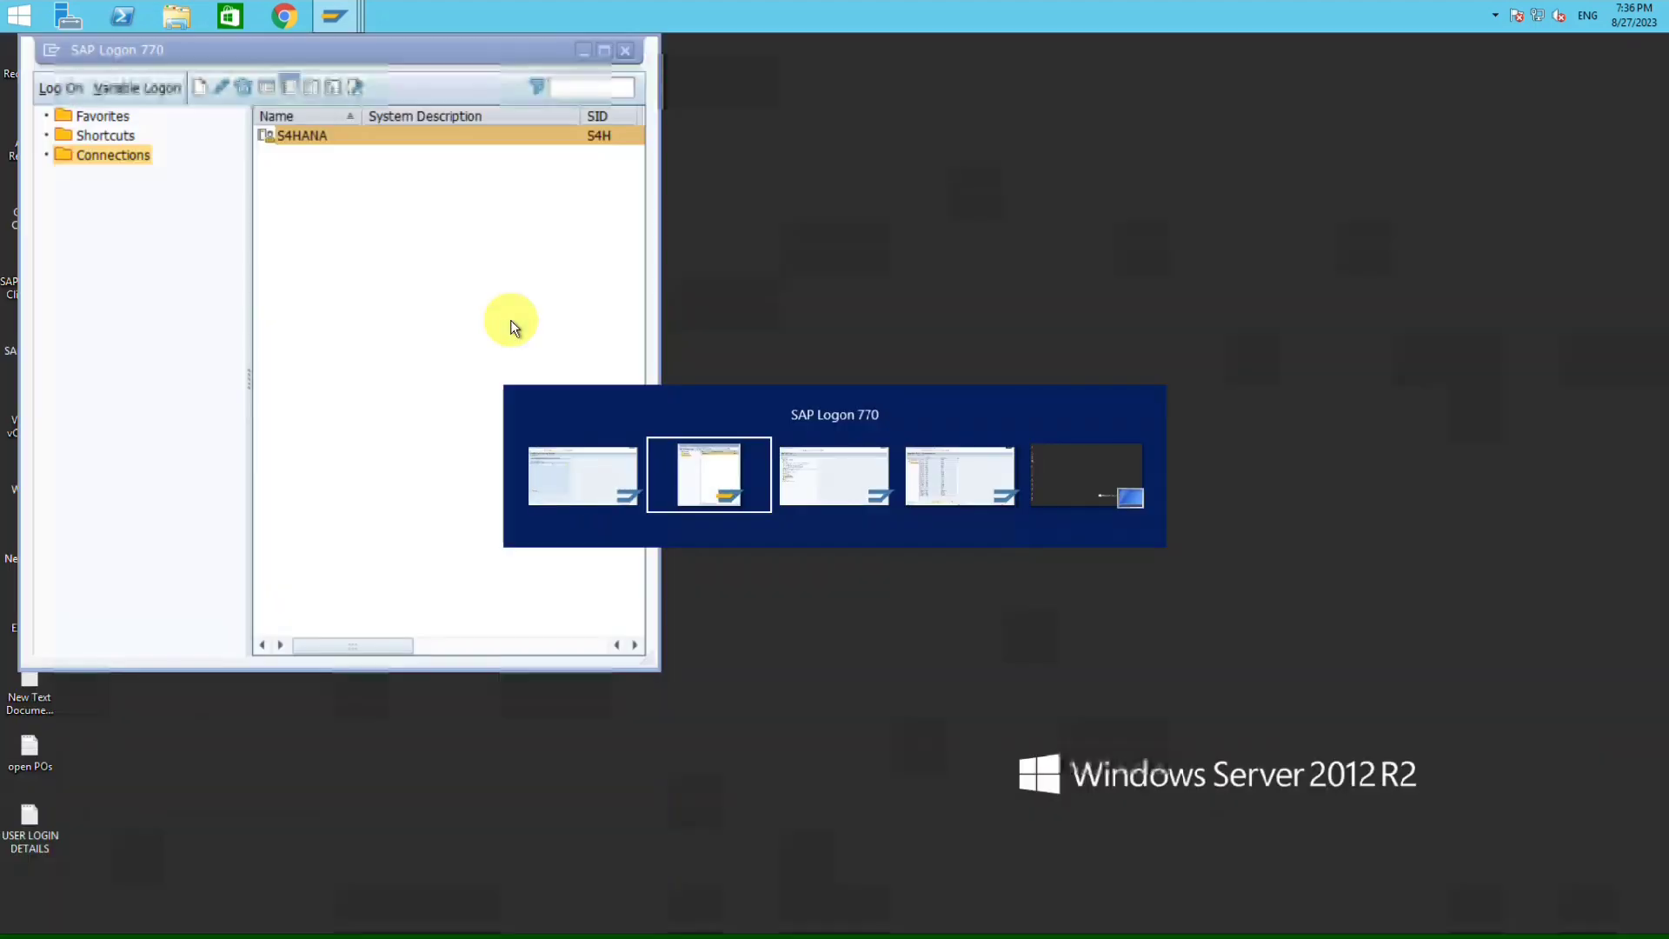
key(alt+Tab)
key(alt+Tab)
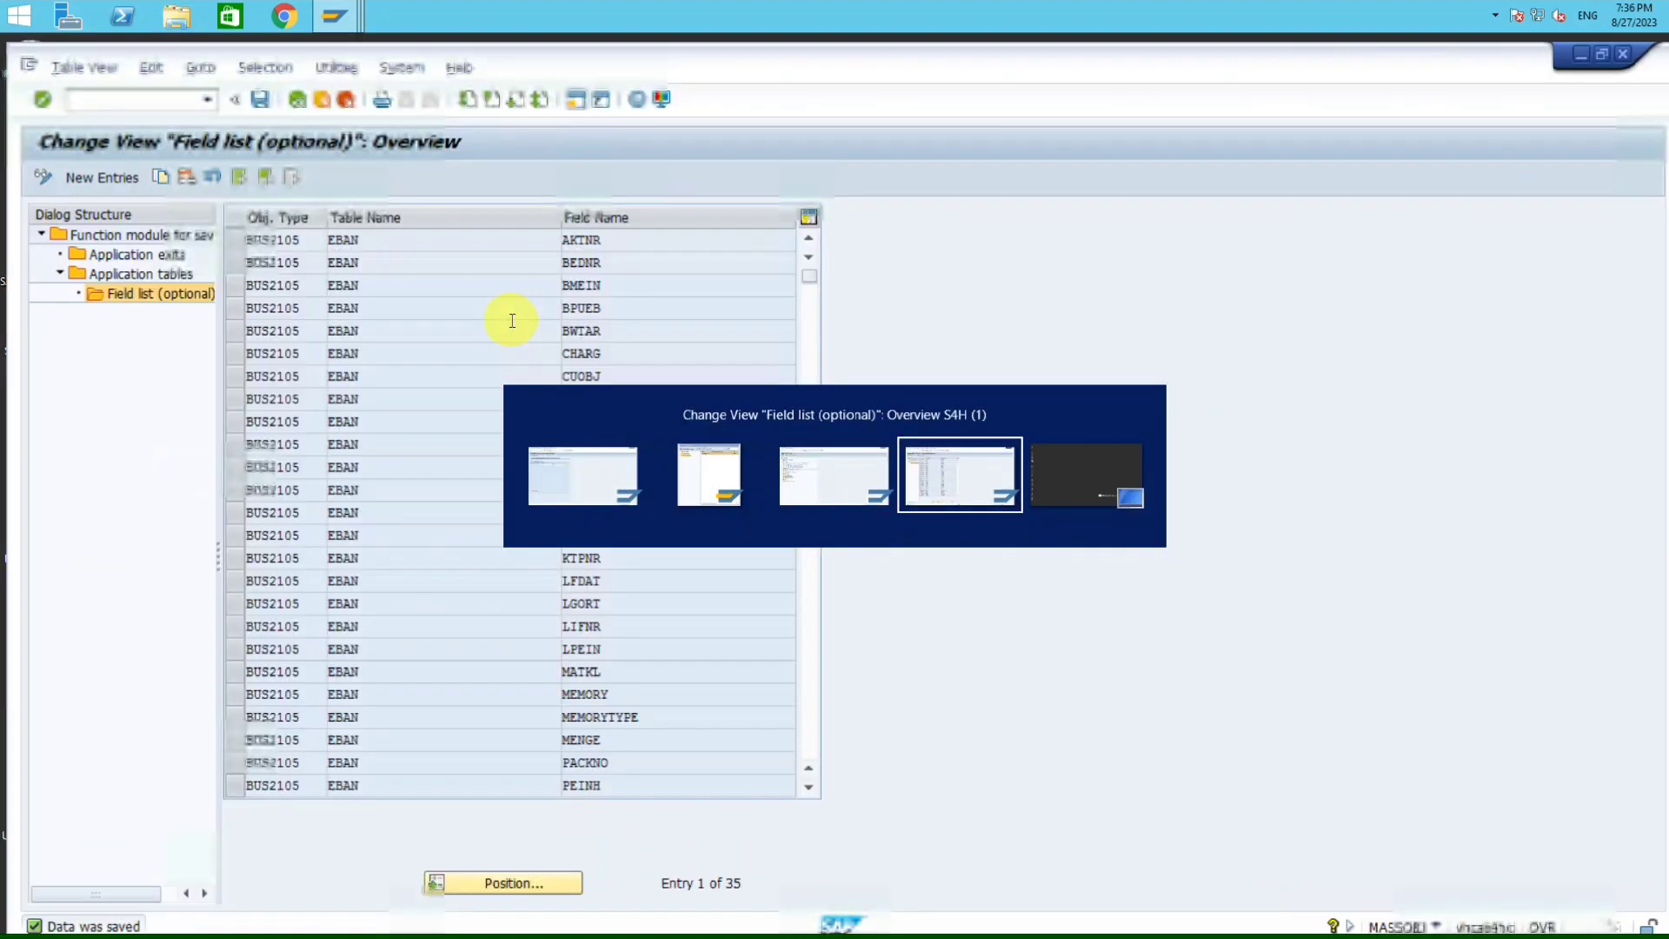
key(alt+Tab)
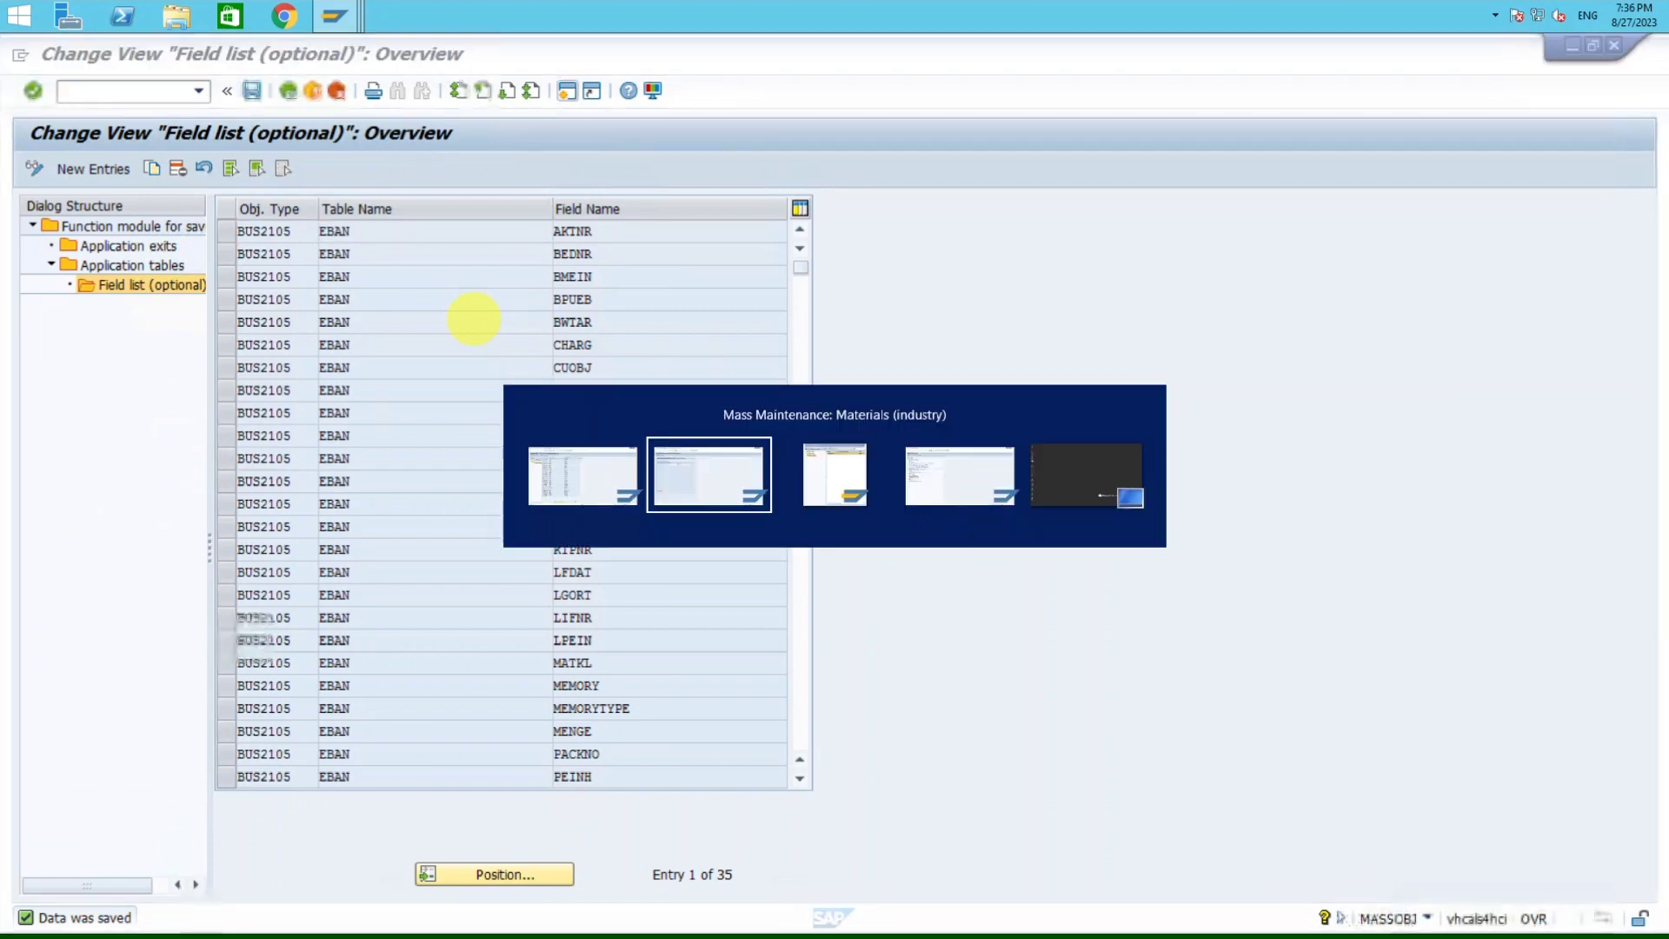
key(alt+Tab)
key(alt+Tab)
key(alt+Tab)
key(alt+Tab)
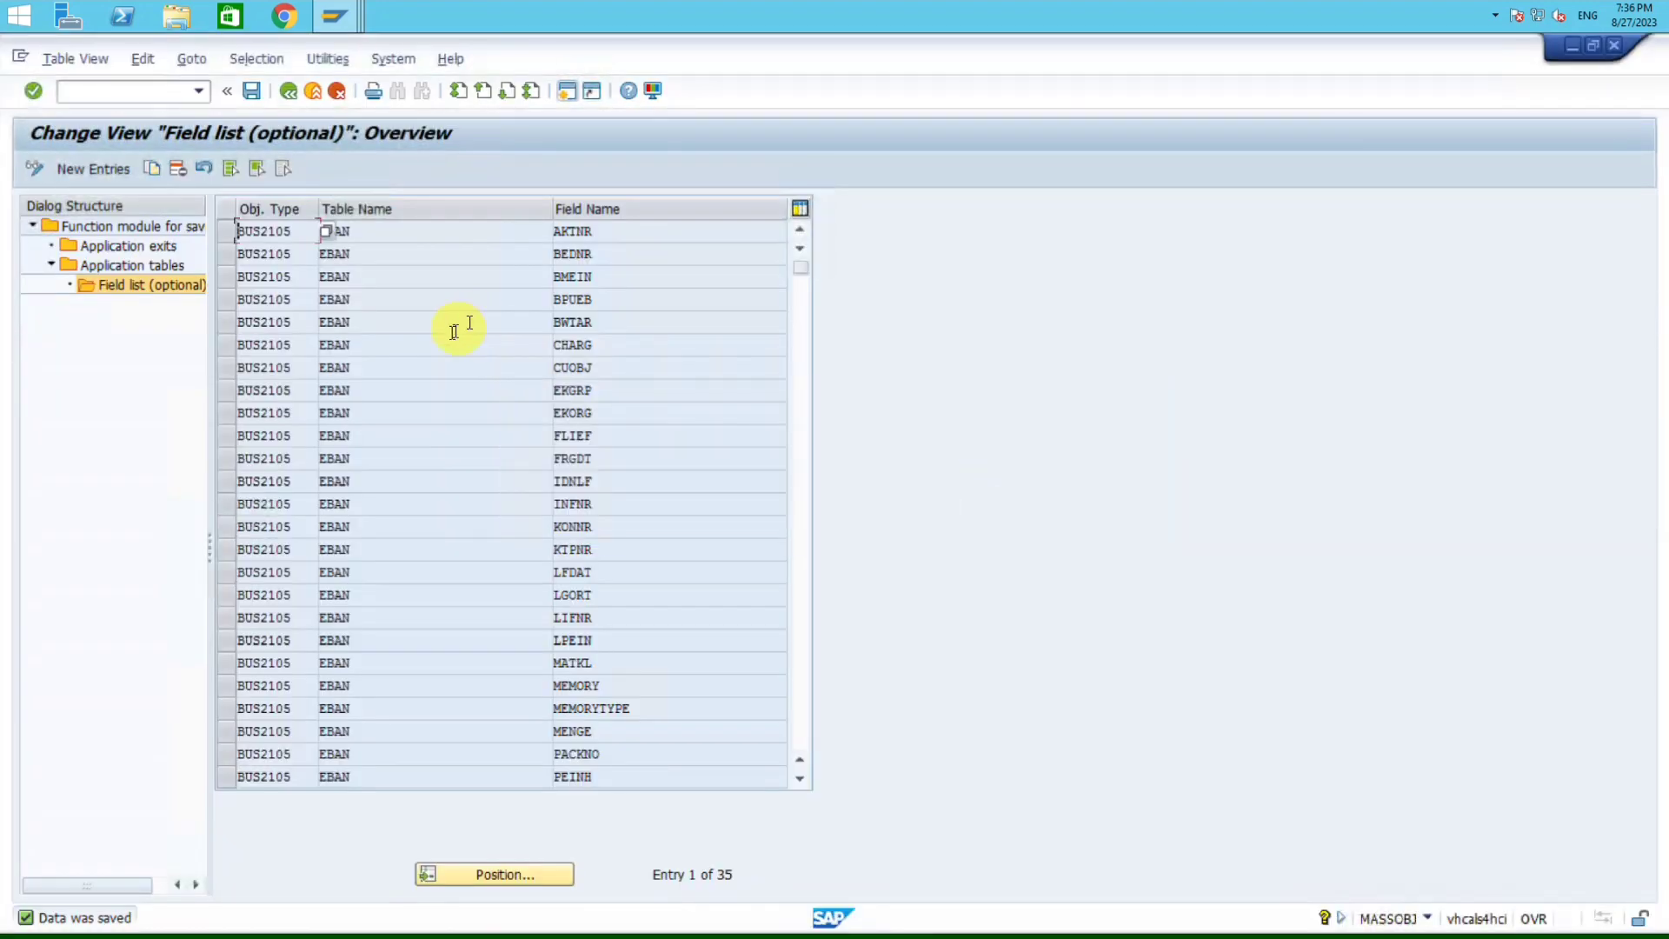
click(566, 90)
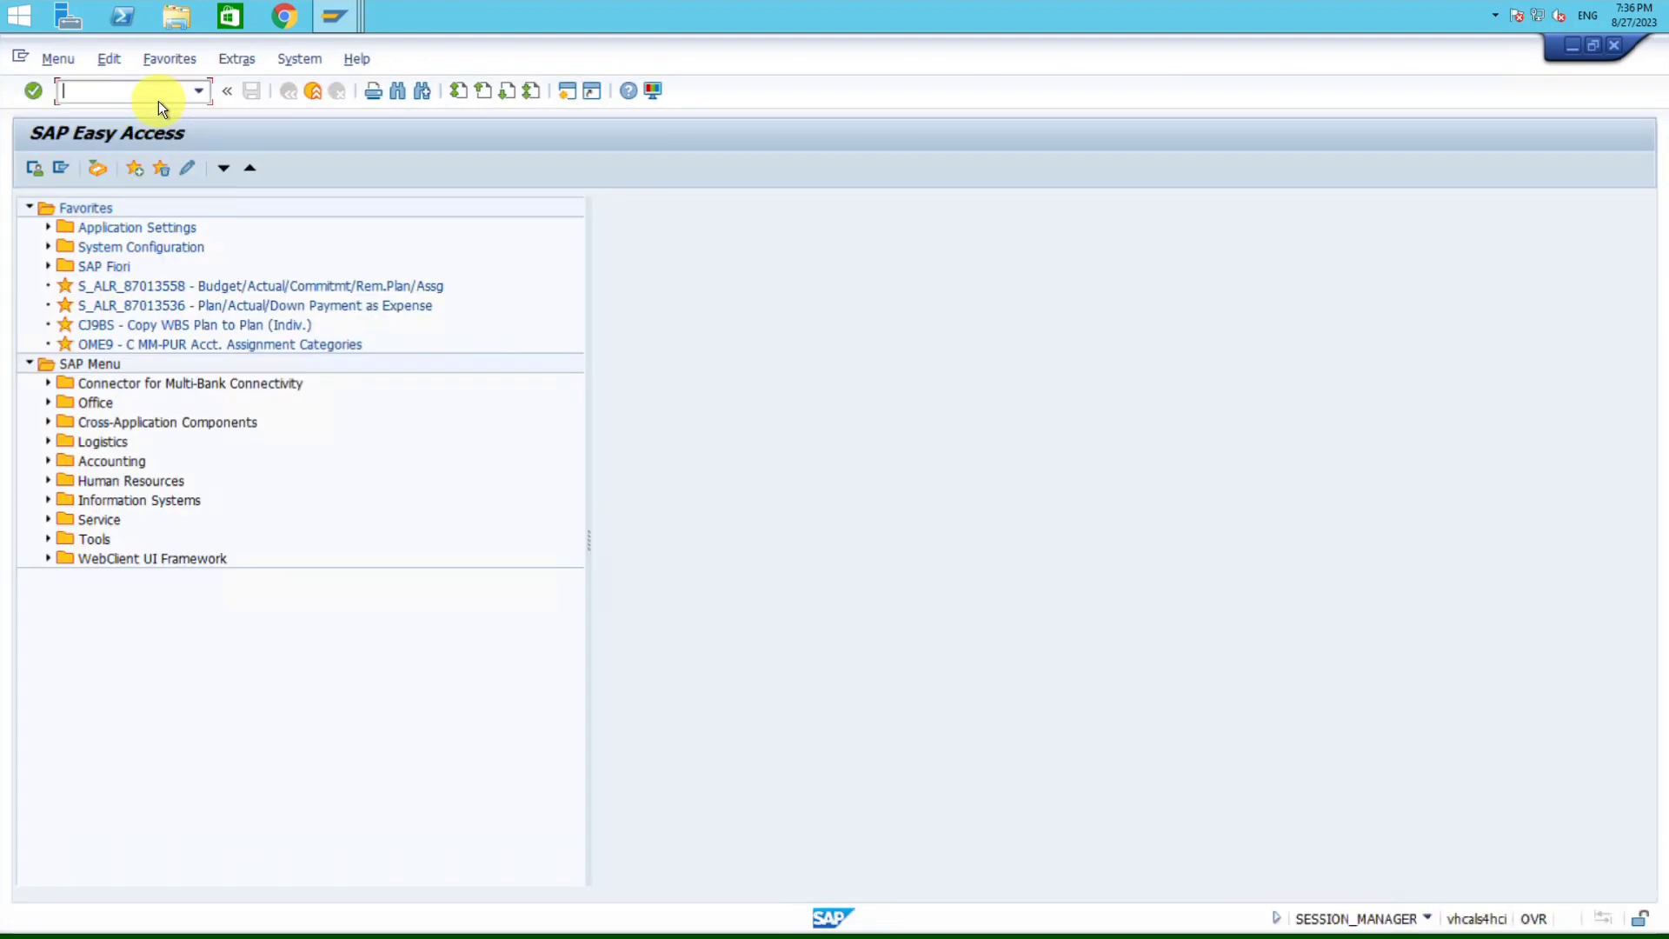
Step: Start transaction SE16N in the new session
text(MARA)
key(BackSpace)
key(BackSpace)
key(BackSpace)
key(BackSpace)
text(SE16N)
key(Return)
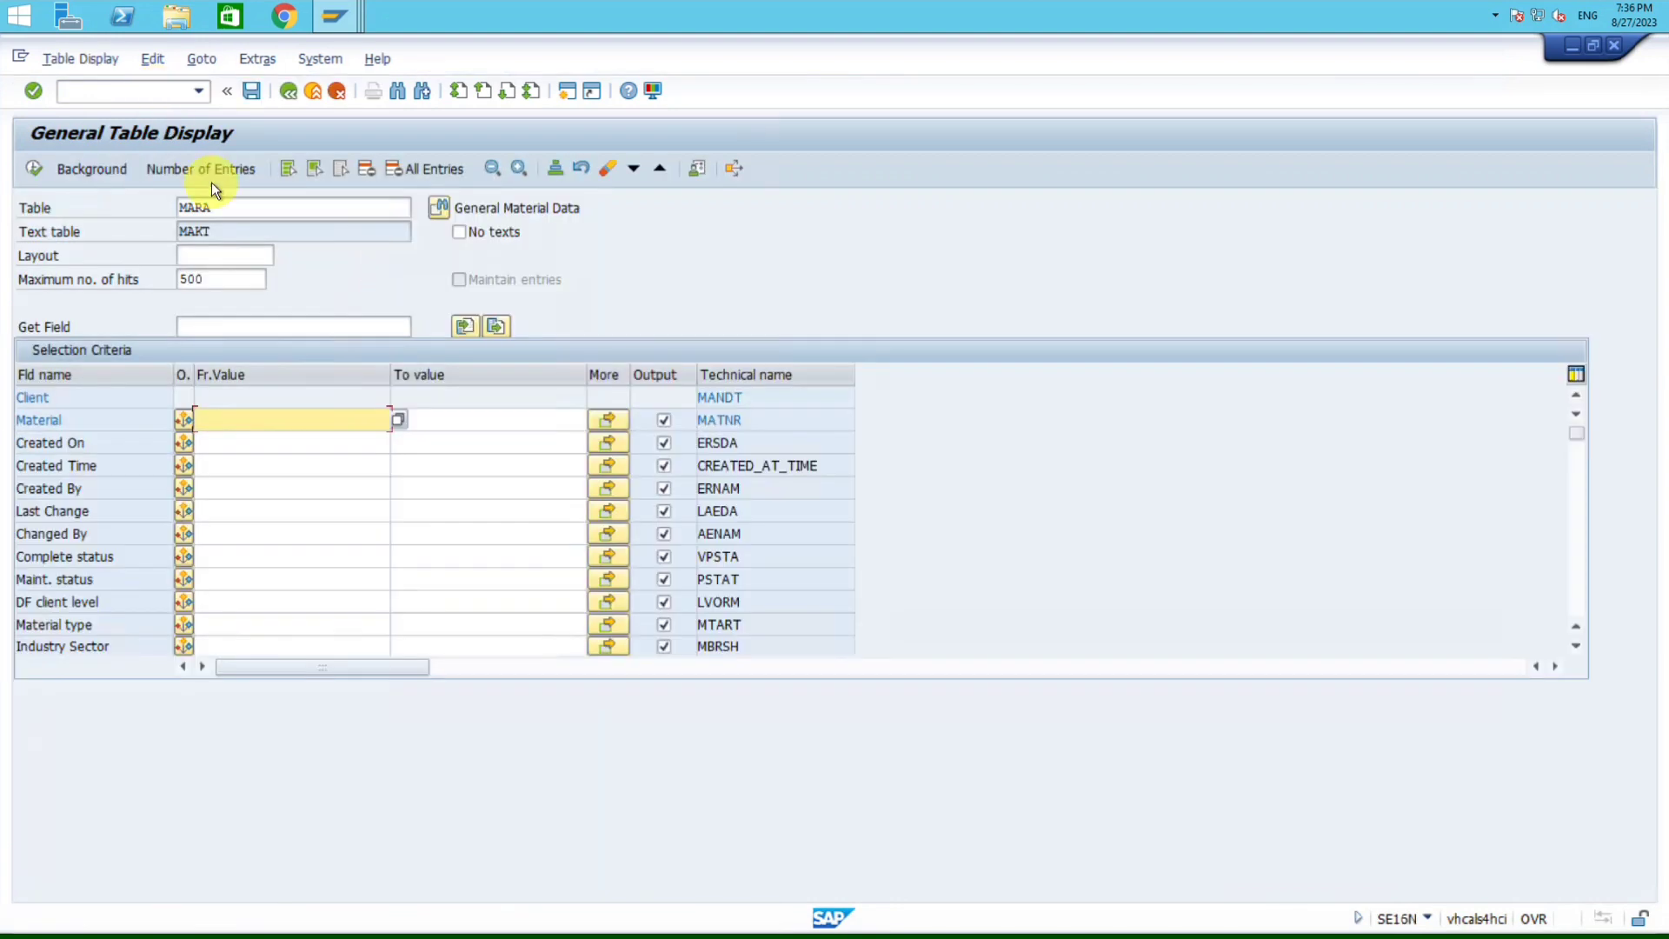
Step: Change the table to MARC and display its entries without any material or plant restriction
click(252, 212)
key(BackSpace)
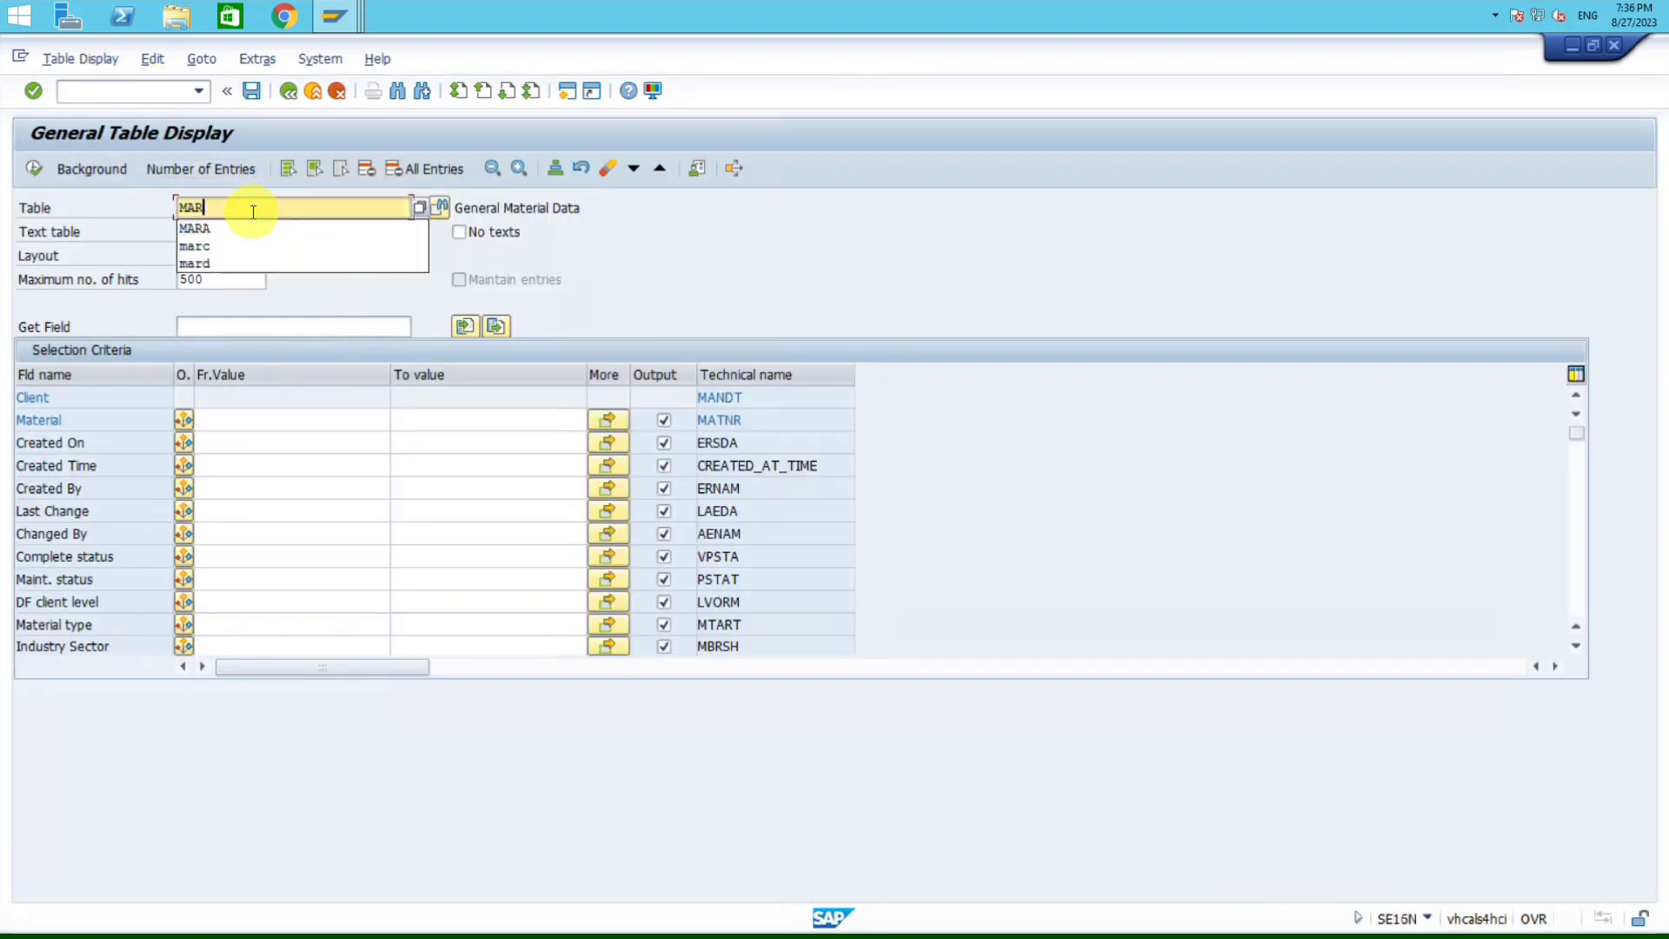
text(C)
key(Return)
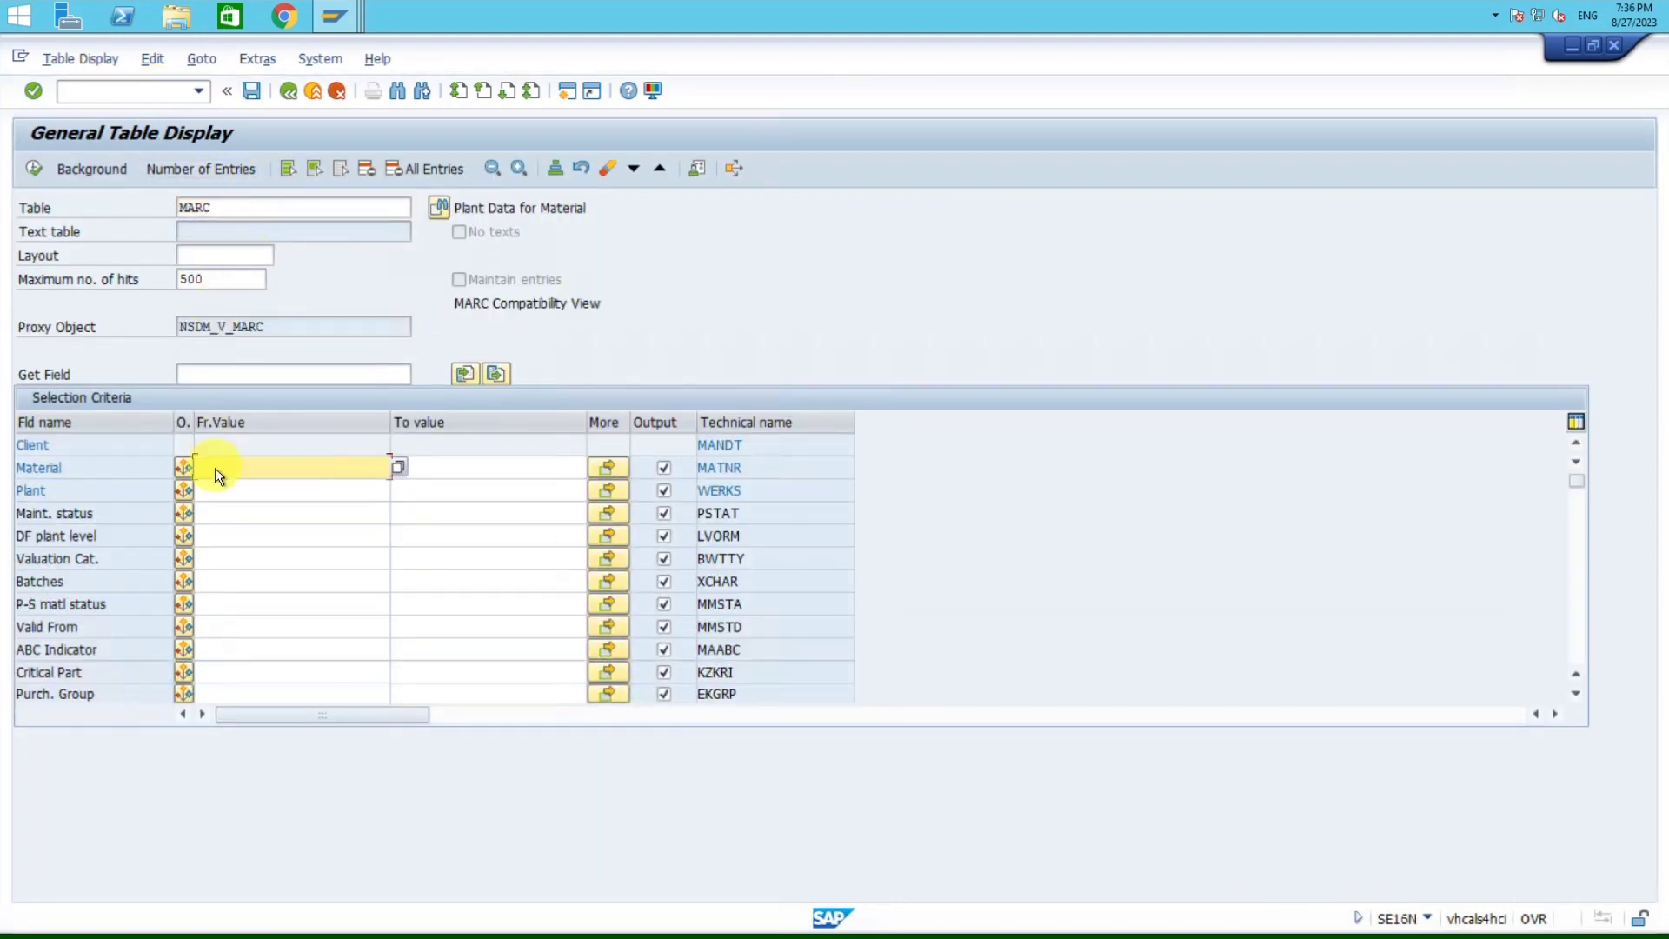
click(228, 493)
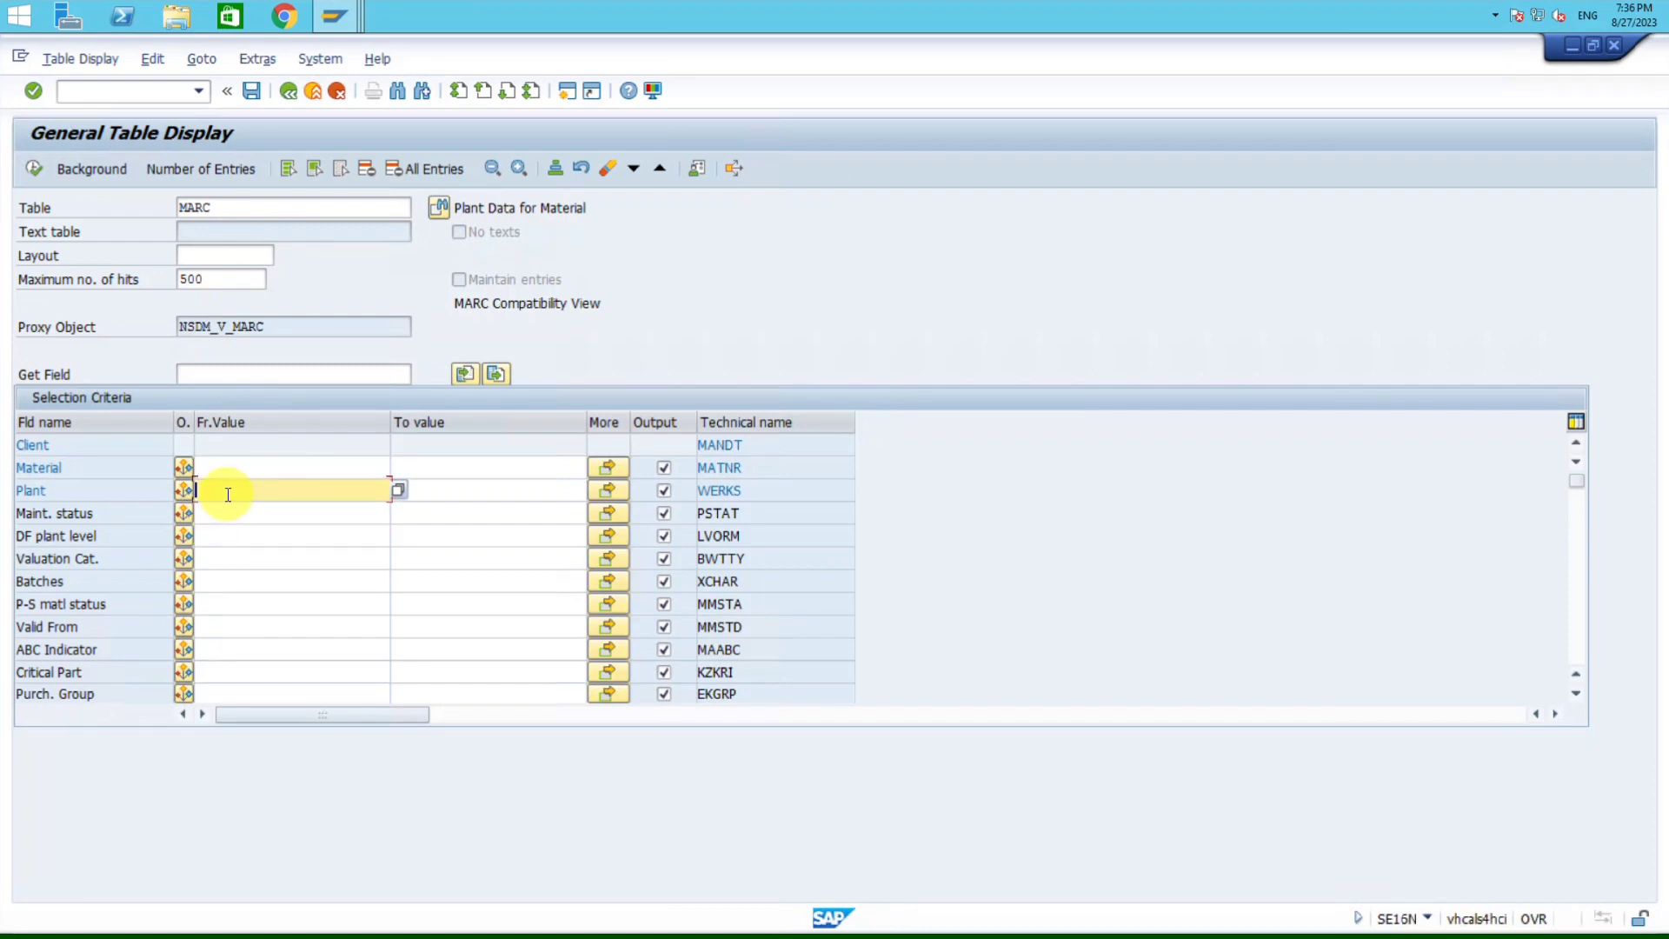
click(35, 168)
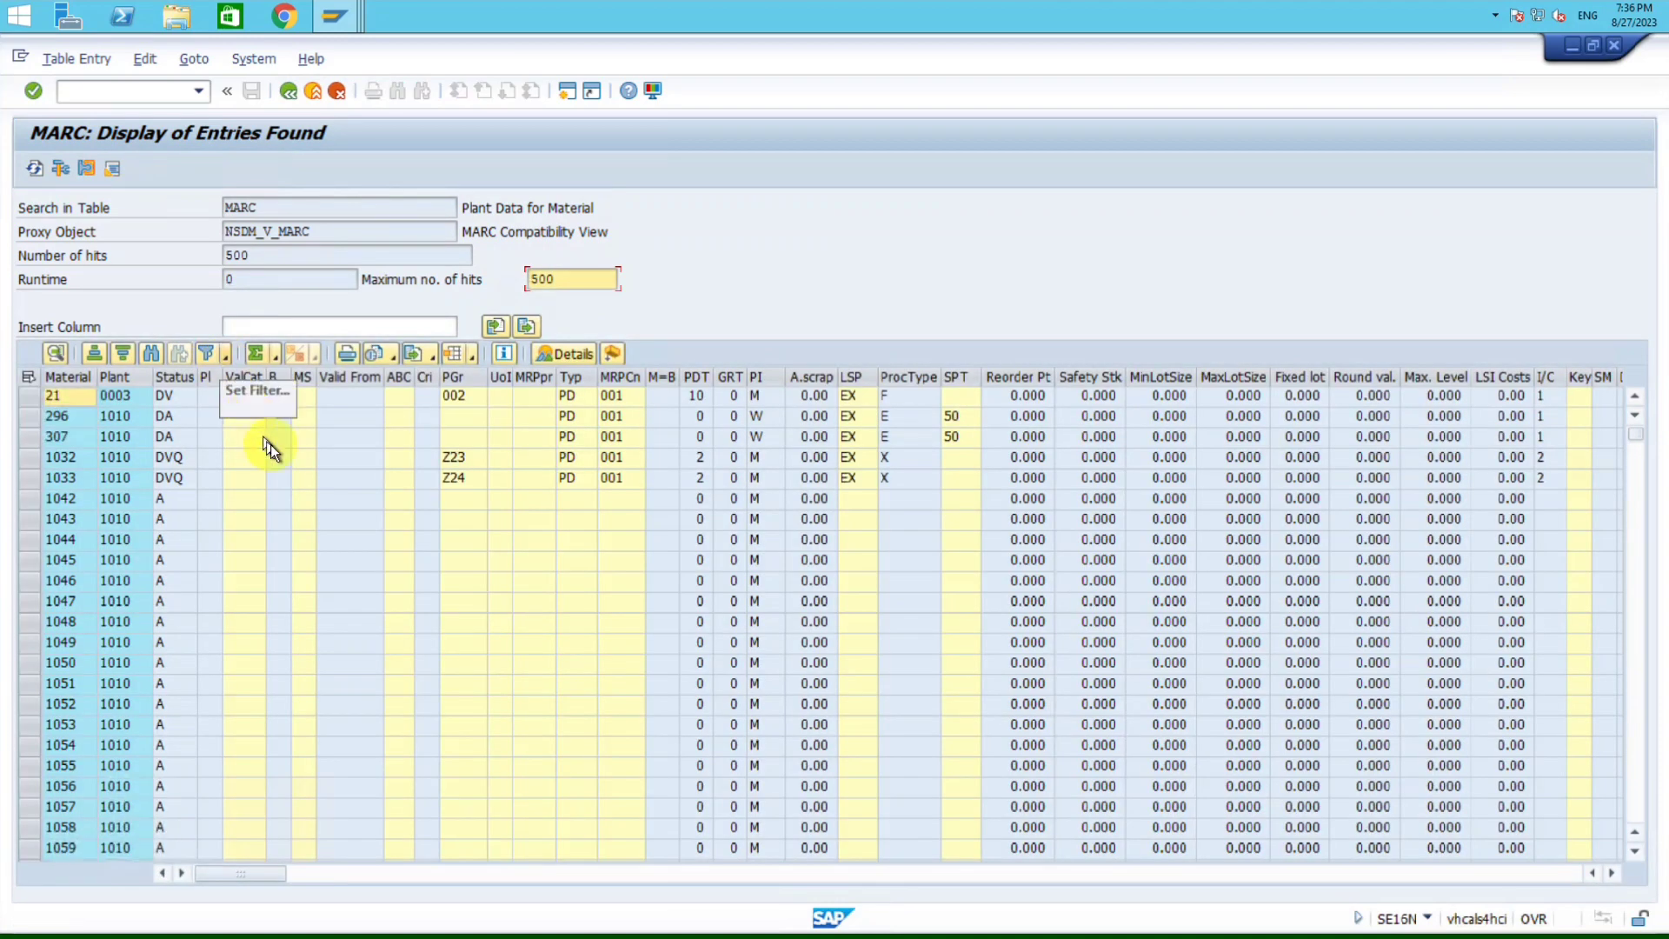
Step: Sort the MARC entries by plant in descending order and copy the material numbers from 296 through 1058
click(125, 376)
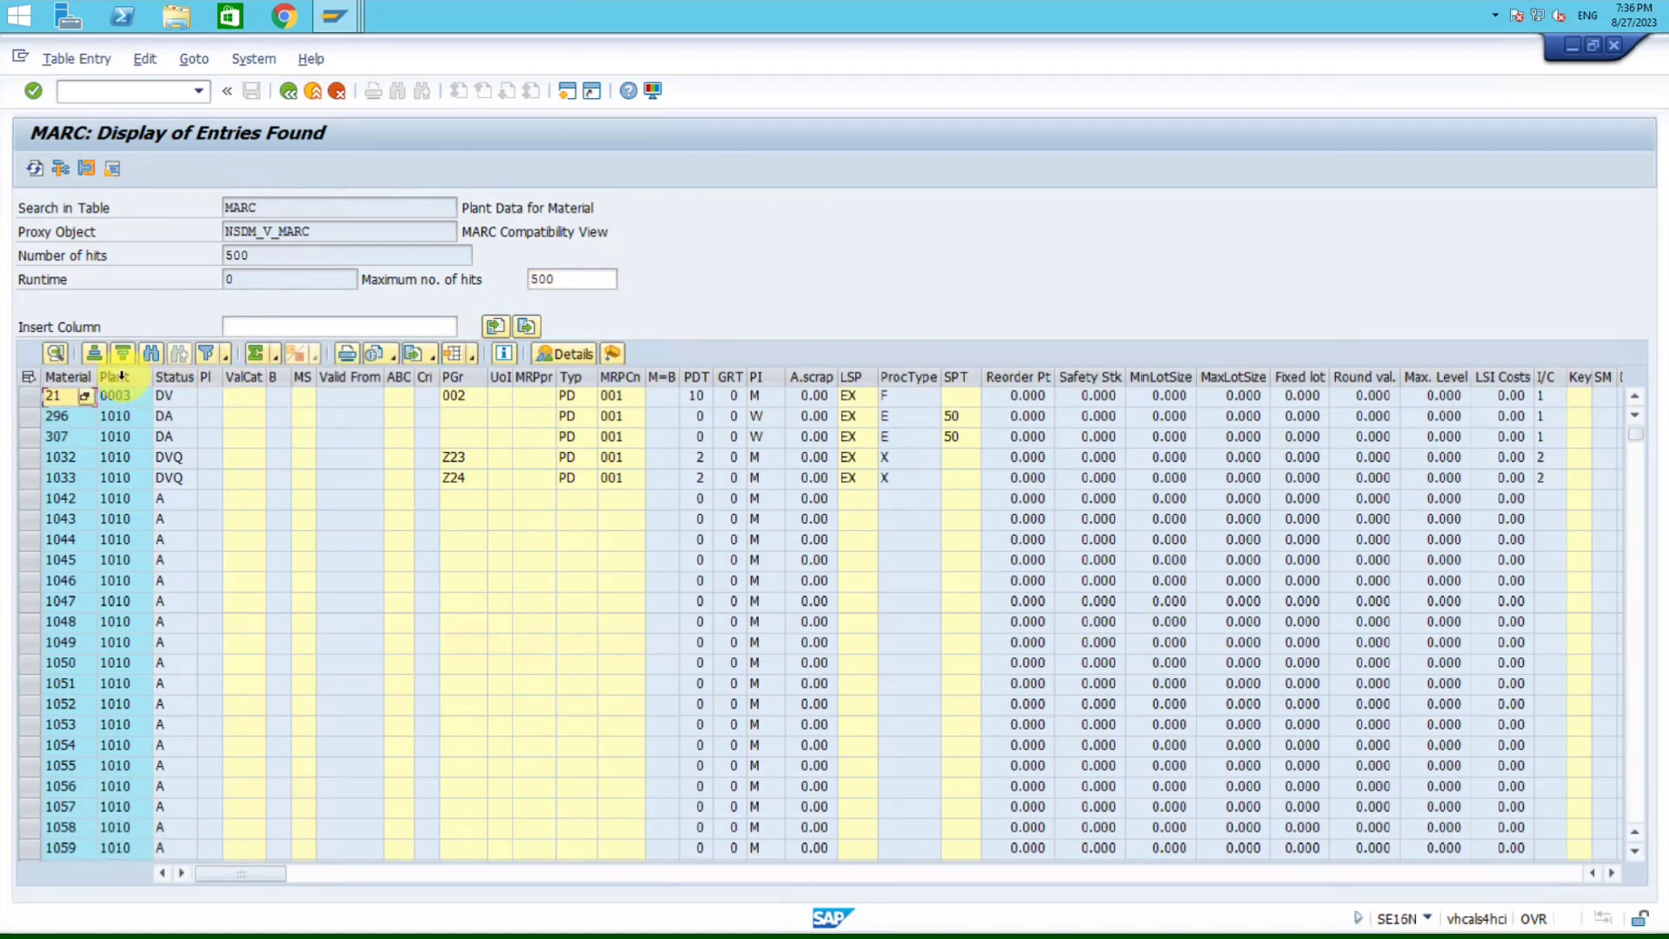
click(123, 352)
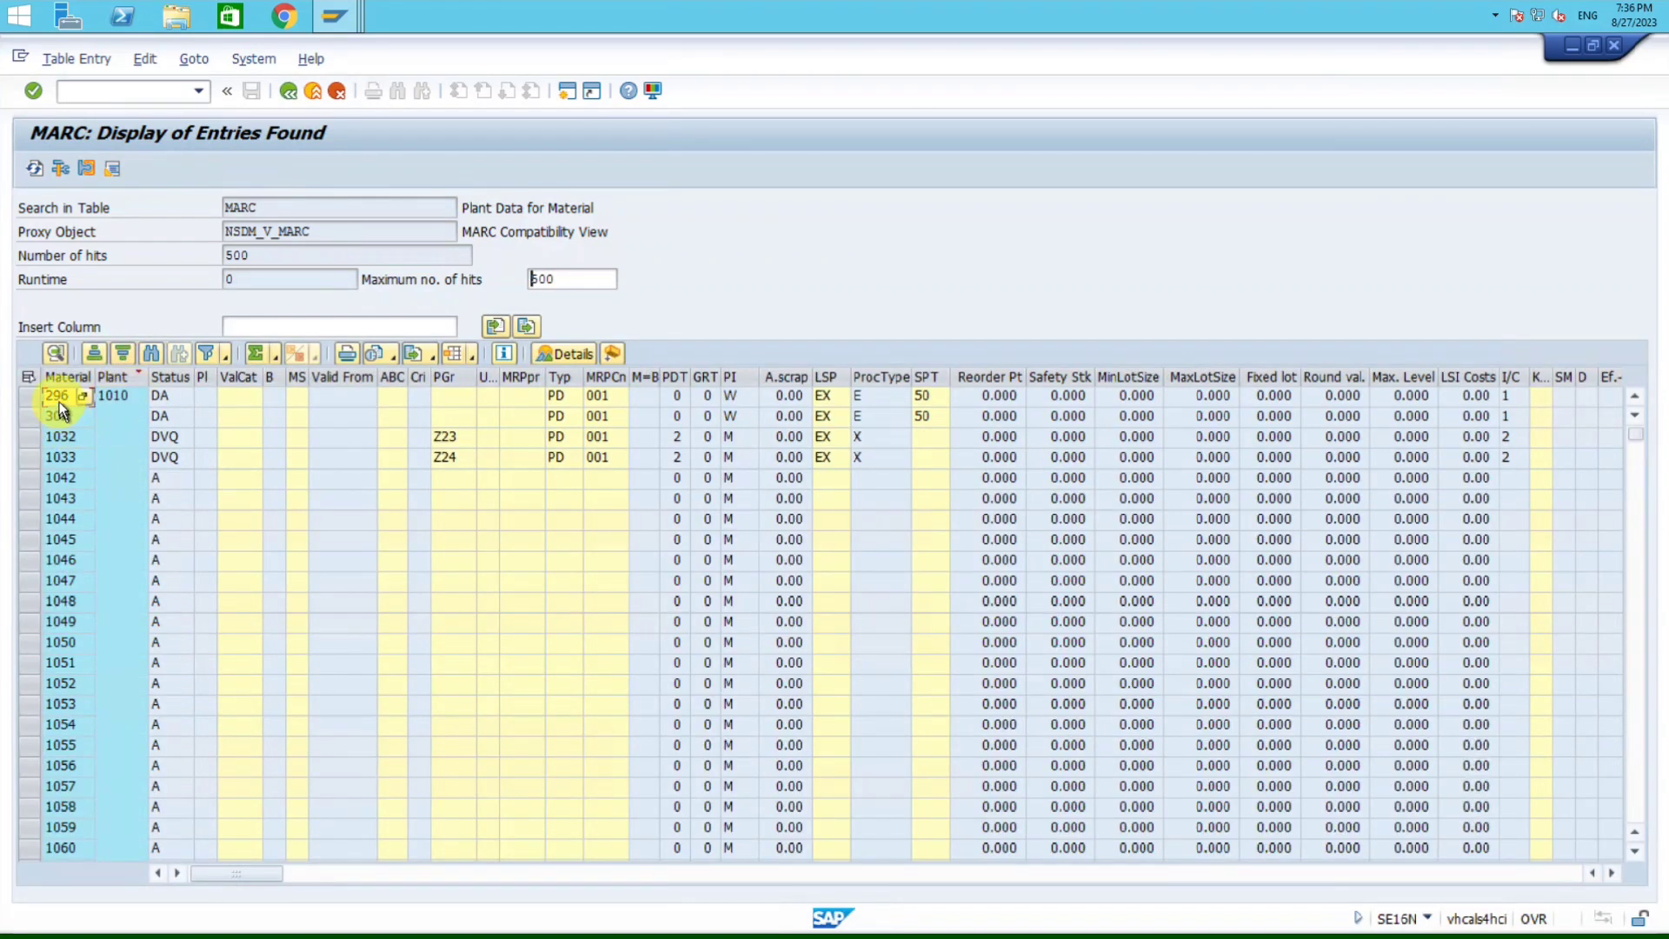
drag(59, 394, 61, 500)
drag(65, 632, 64, 807)
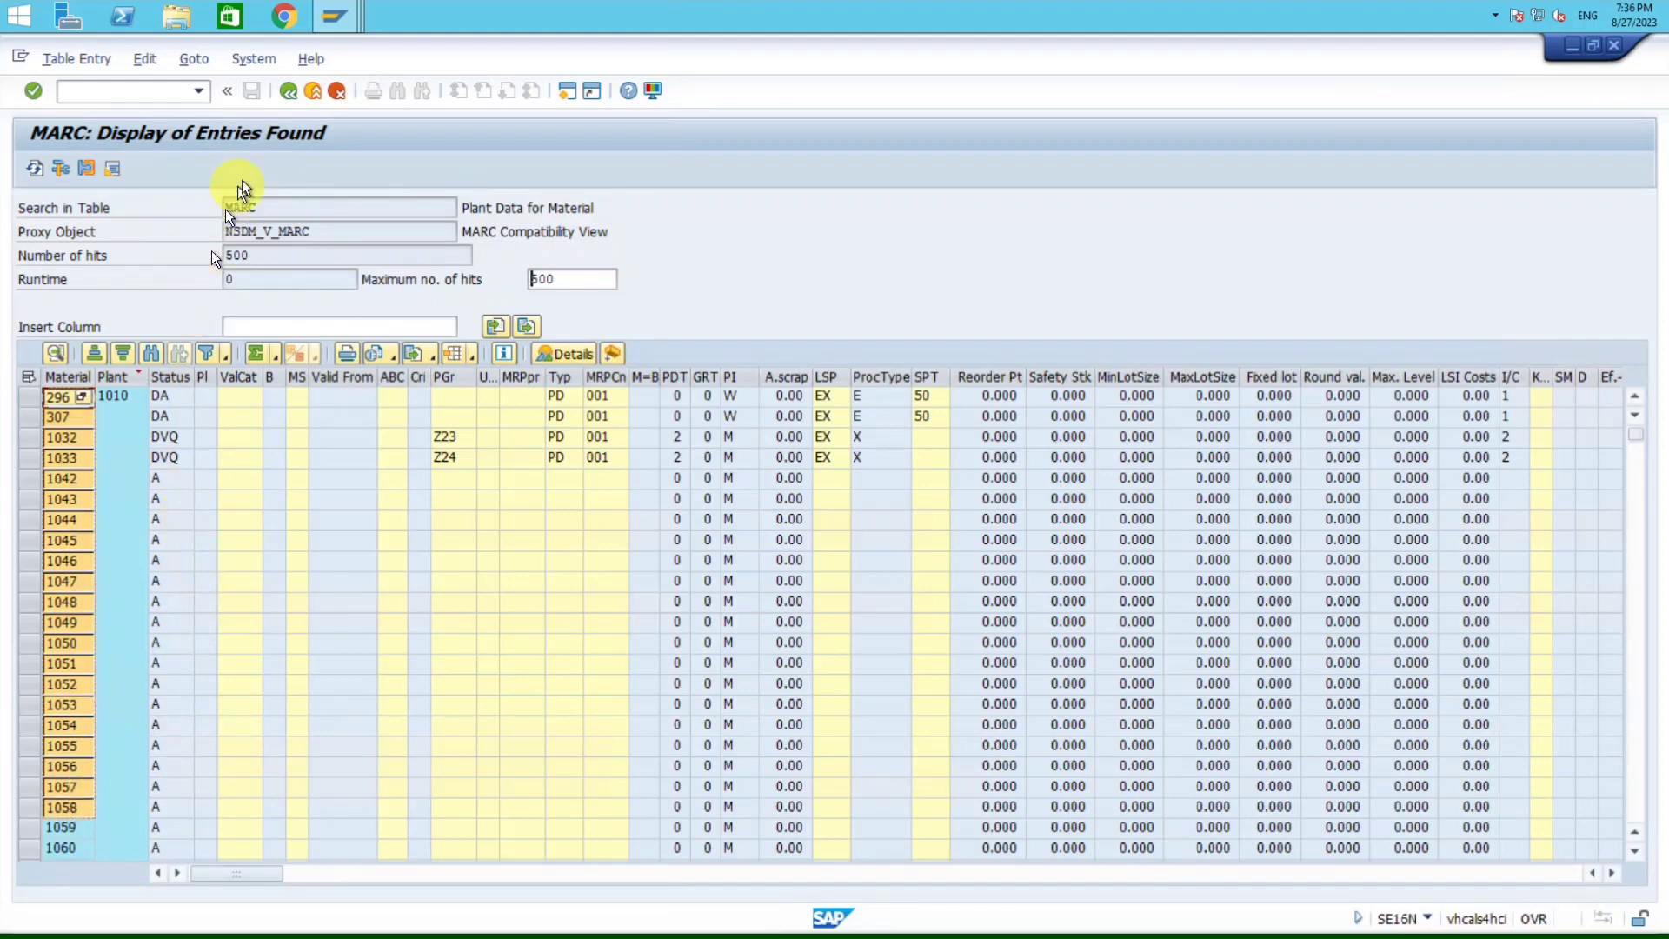
Step: Return to the table selection screen and change the table to MARA
click(289, 91)
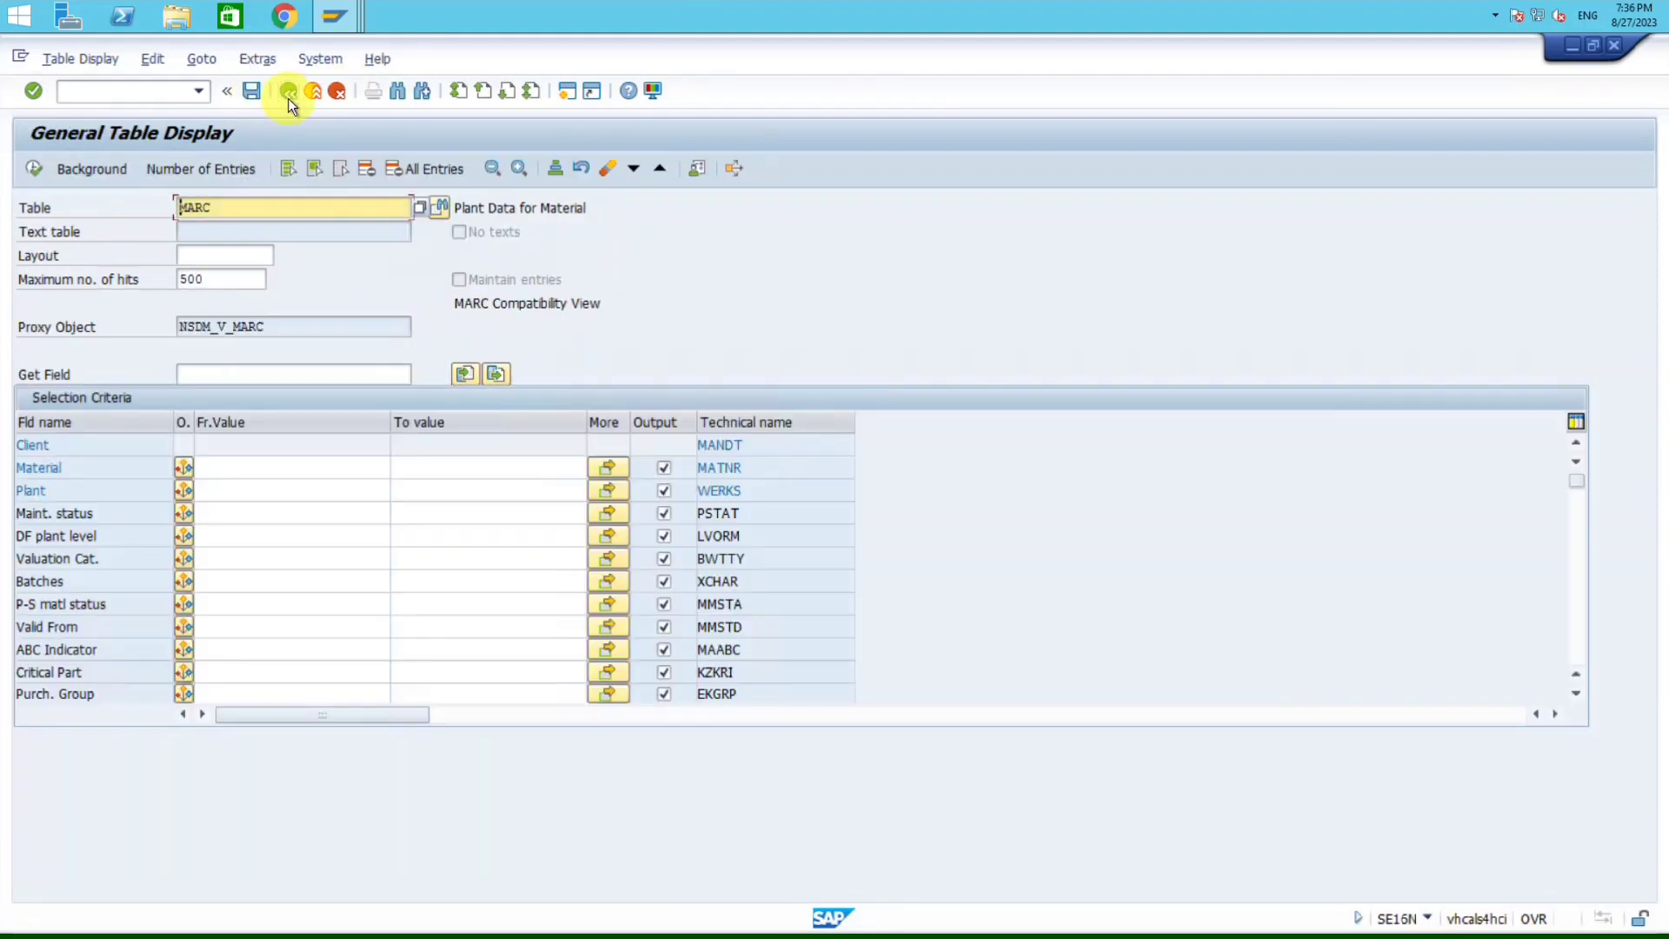
text(A)
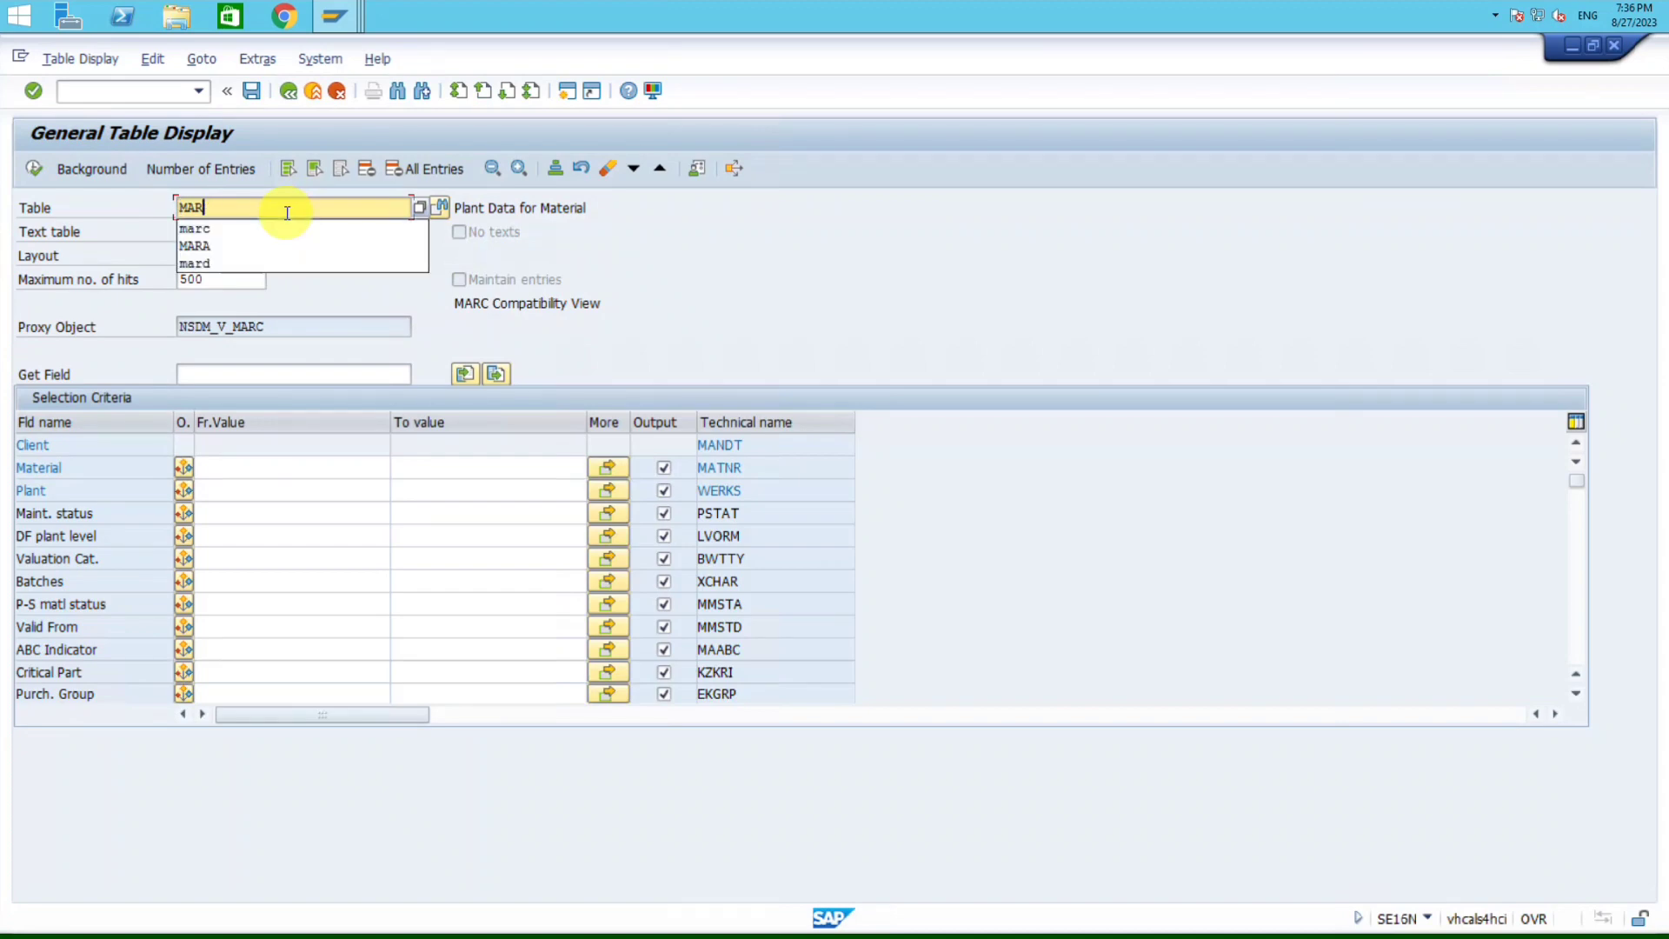
key(Return)
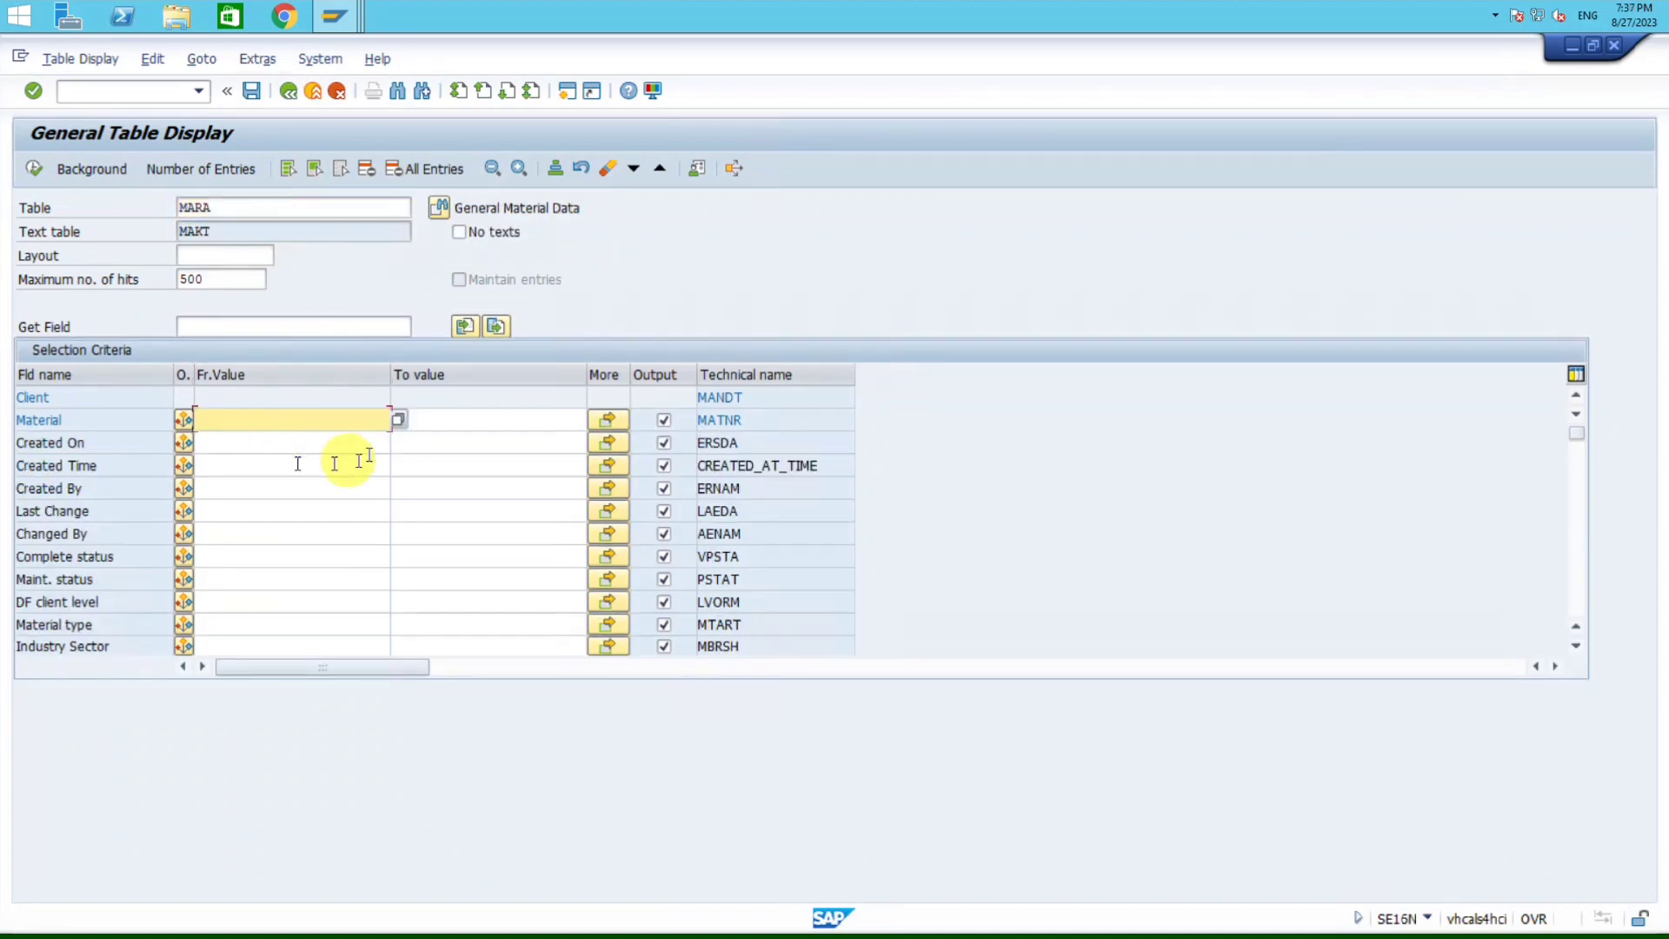
Step: Paste the copied material numbers as a multiple selection for the Material field and display the matching MARA entries
click(609, 423)
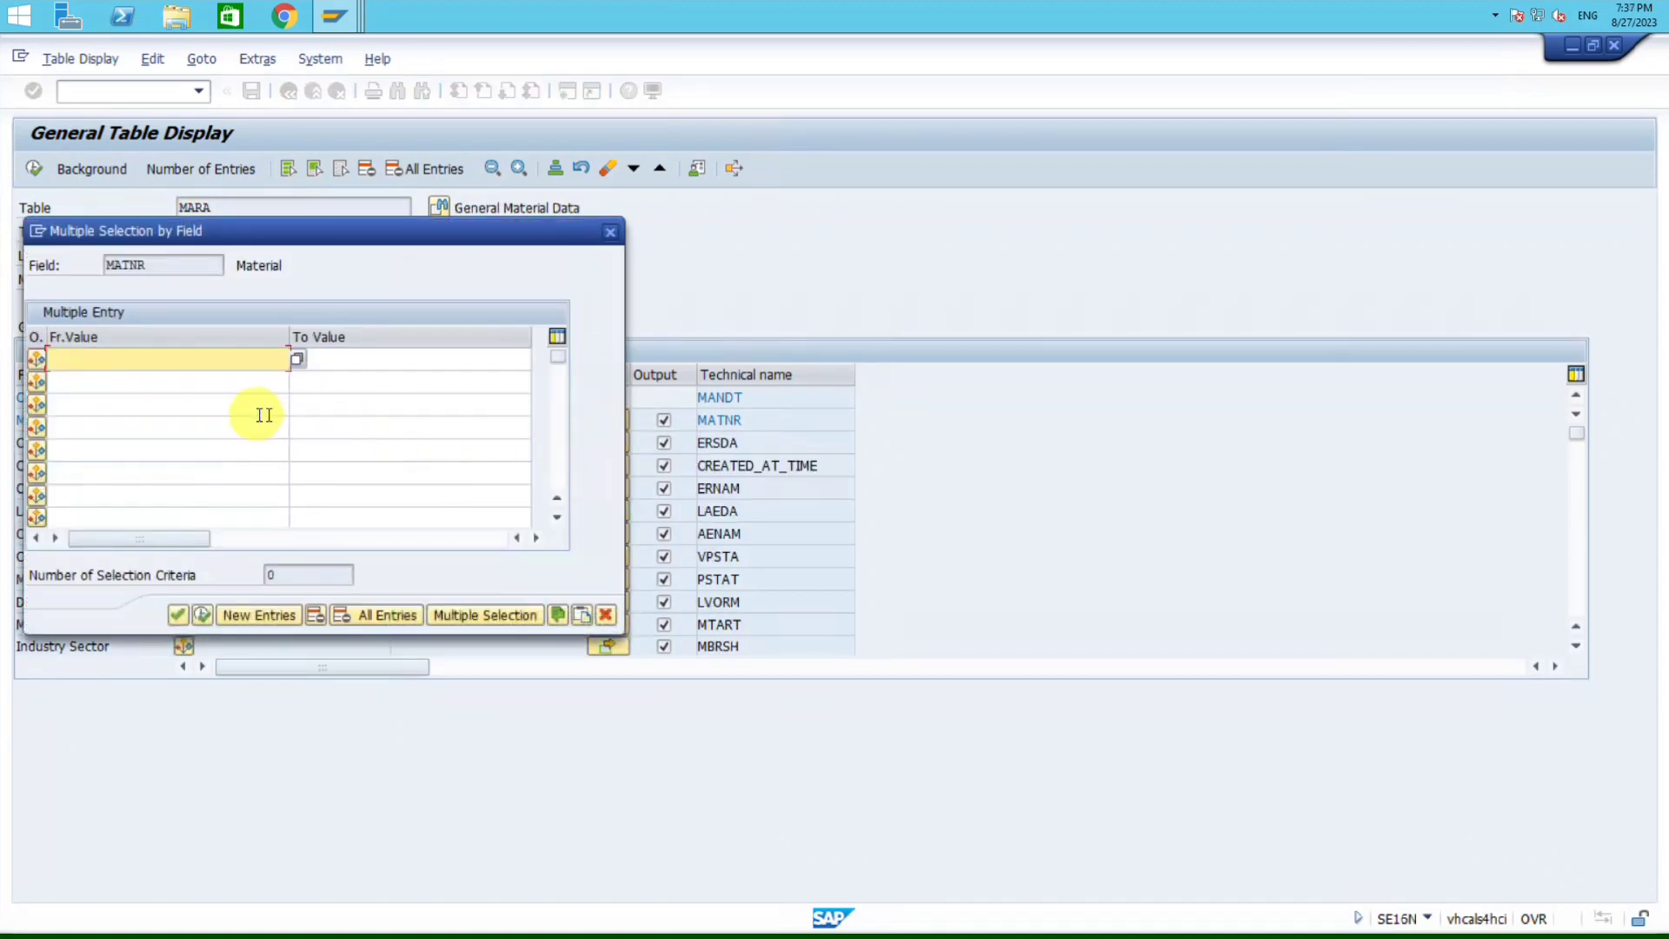
click(582, 619)
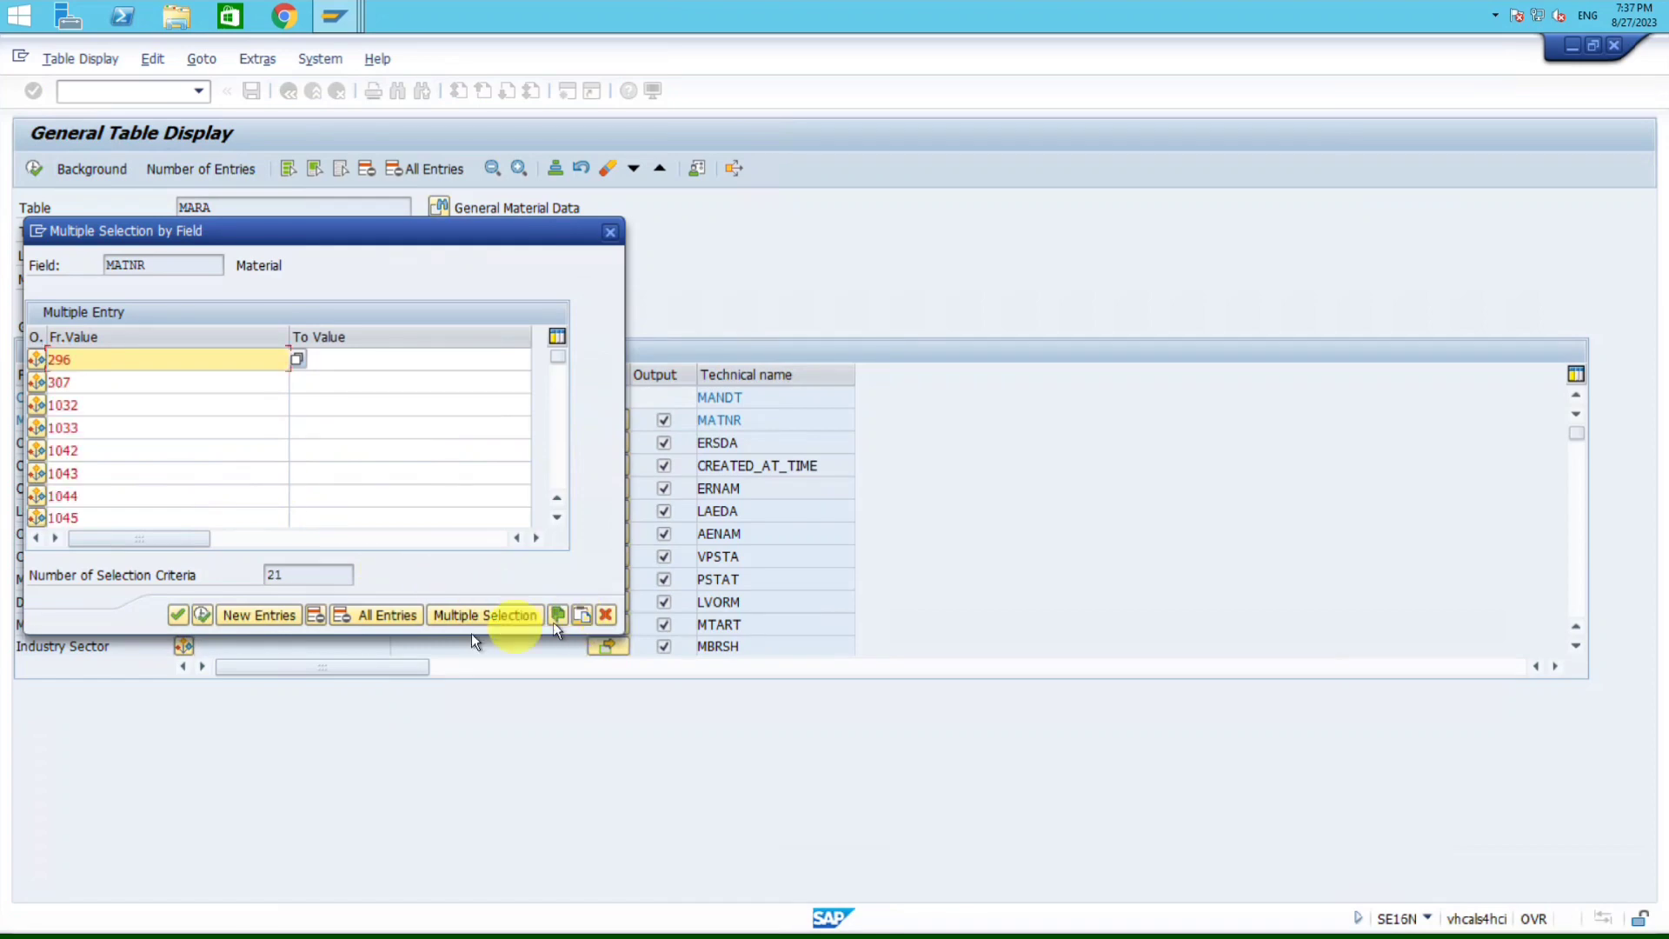
click(203, 612)
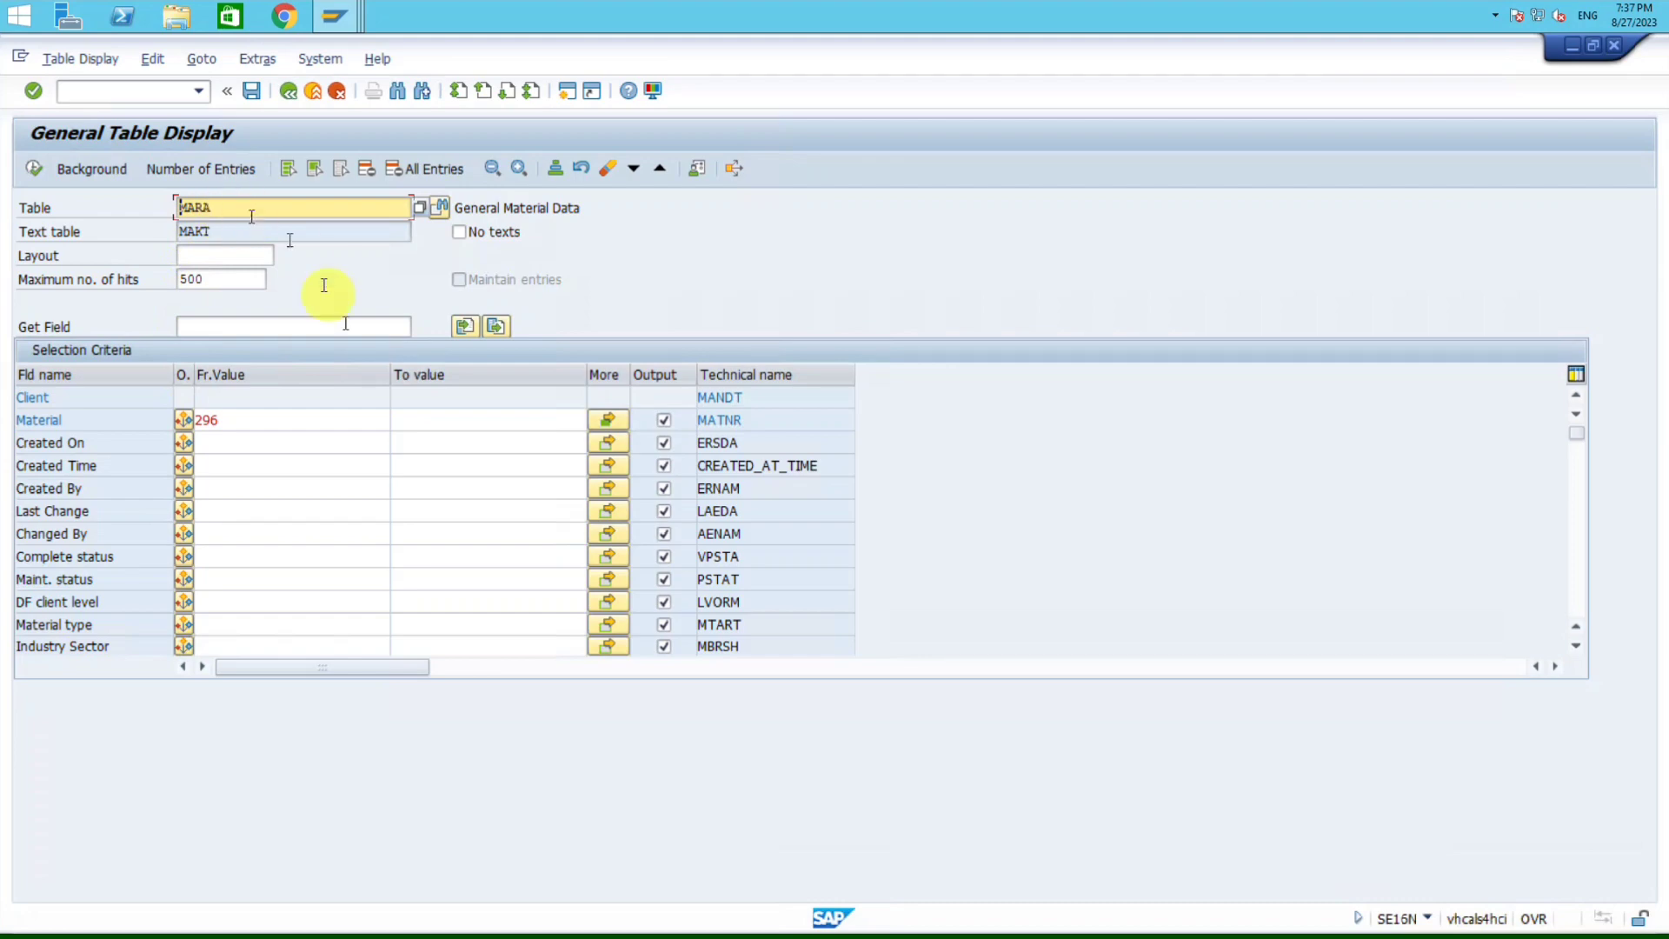
click(36, 169)
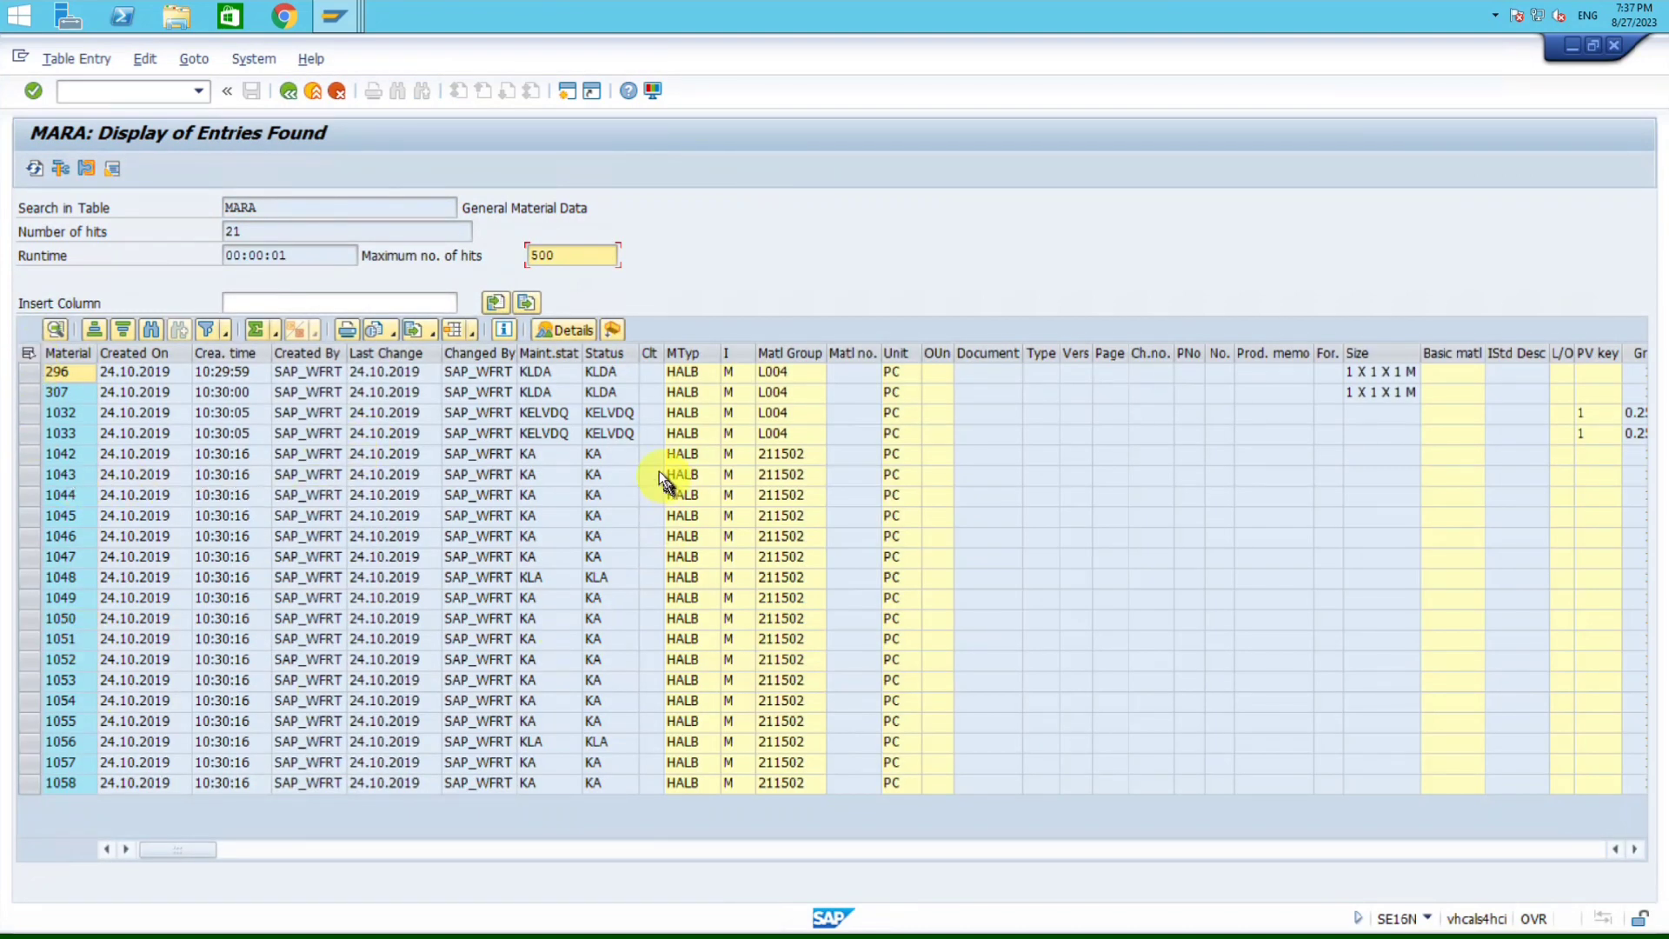
Step: Check the material group column of the MARA entries and copy all listed material numbers, 296 through 1058
click(807, 352)
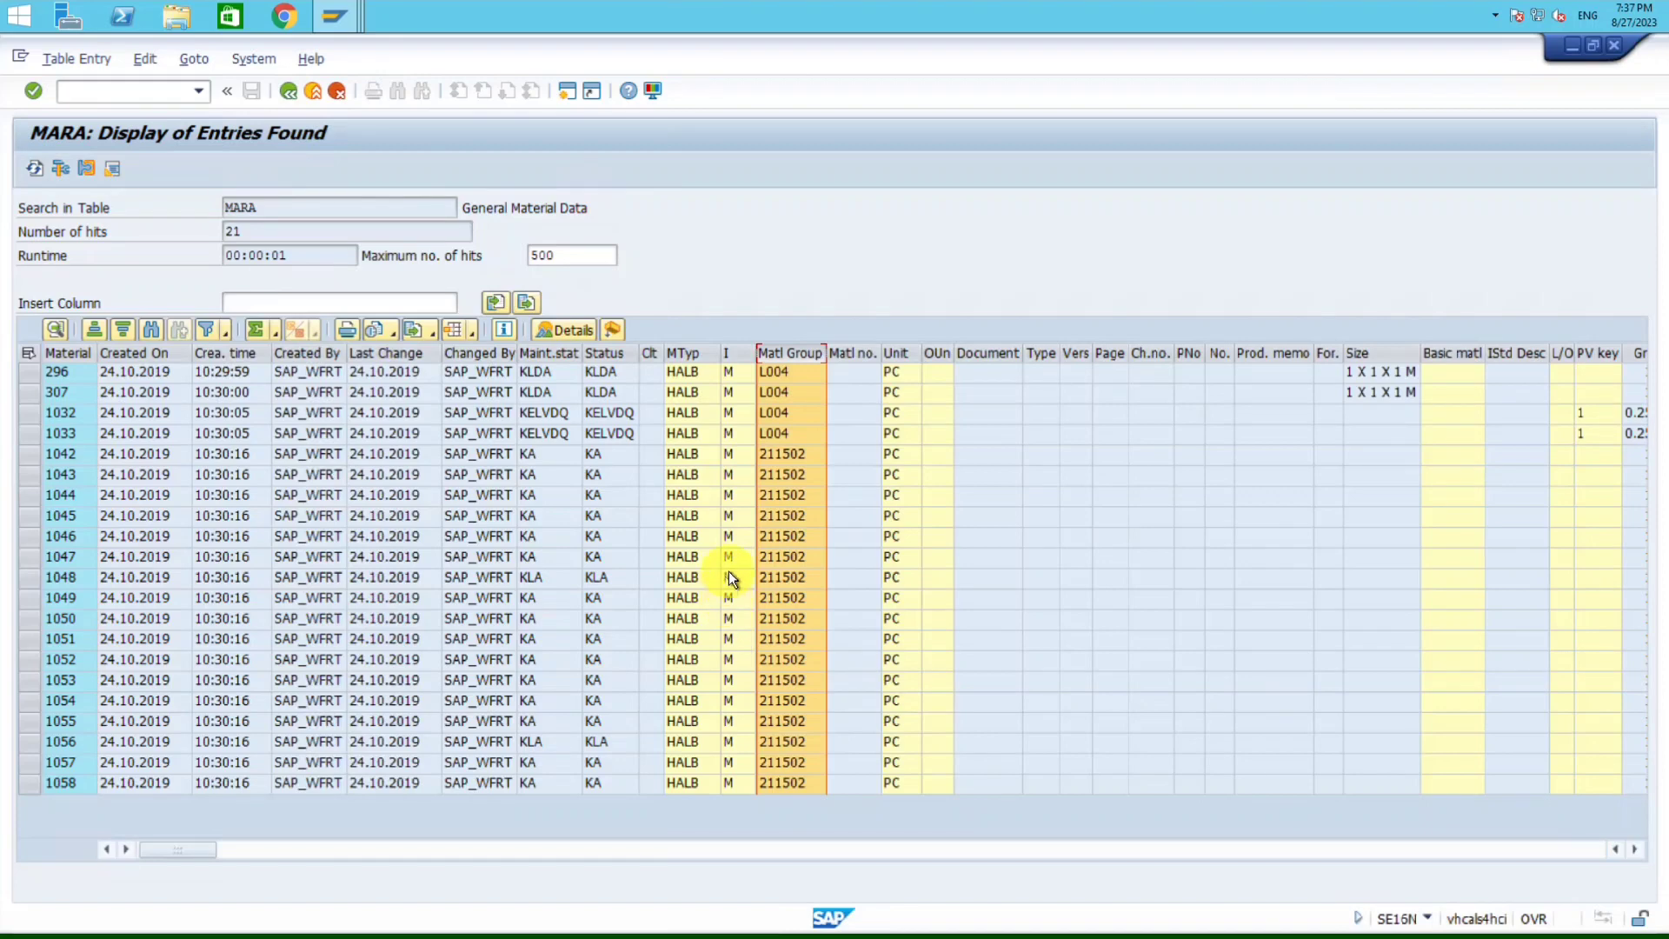
drag(75, 374, 55, 787)
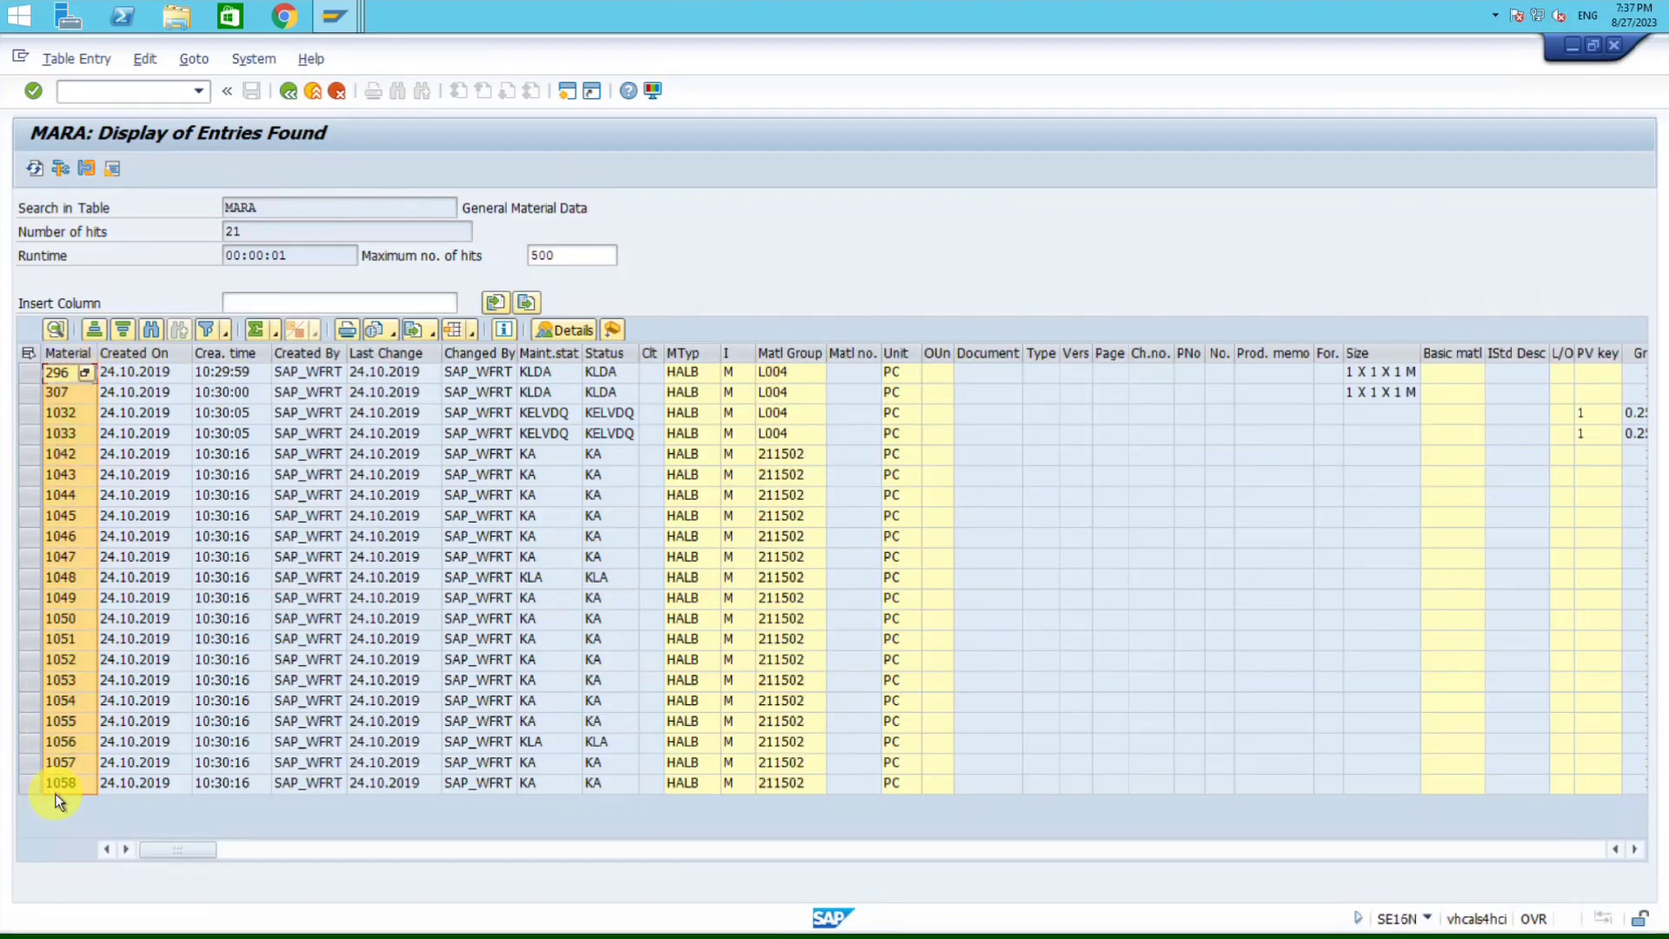
key(ctrl+c)
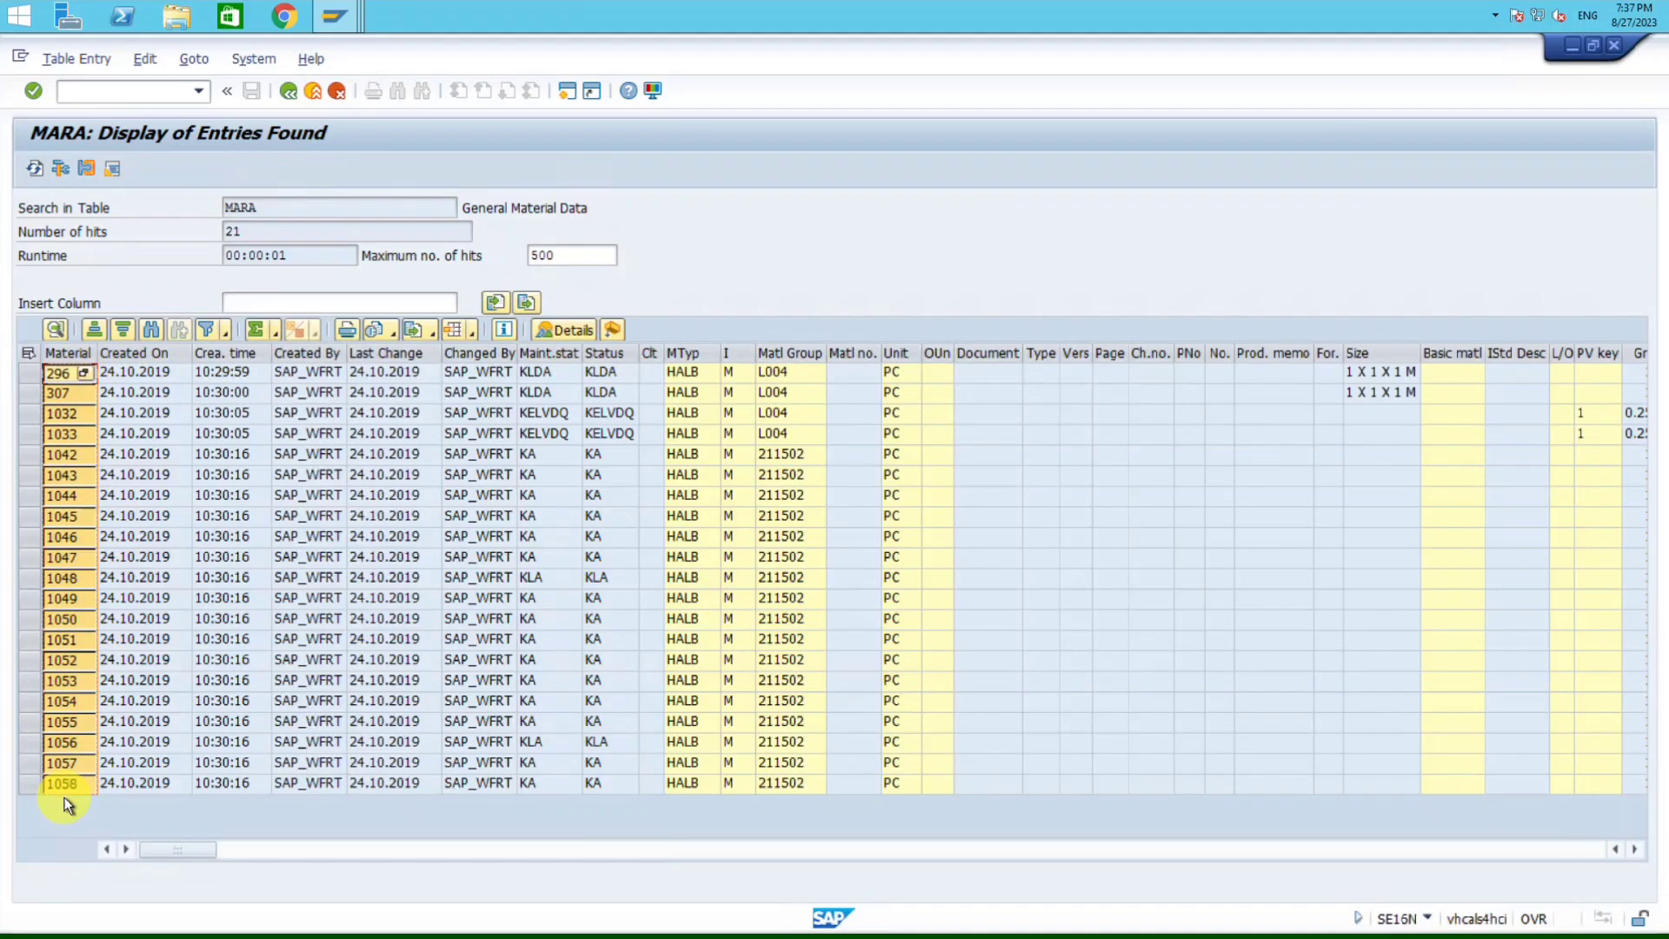
Step: Minimize the MARA results and switch back to the Mass Maintenance: Materials (industry) window
click(1574, 50)
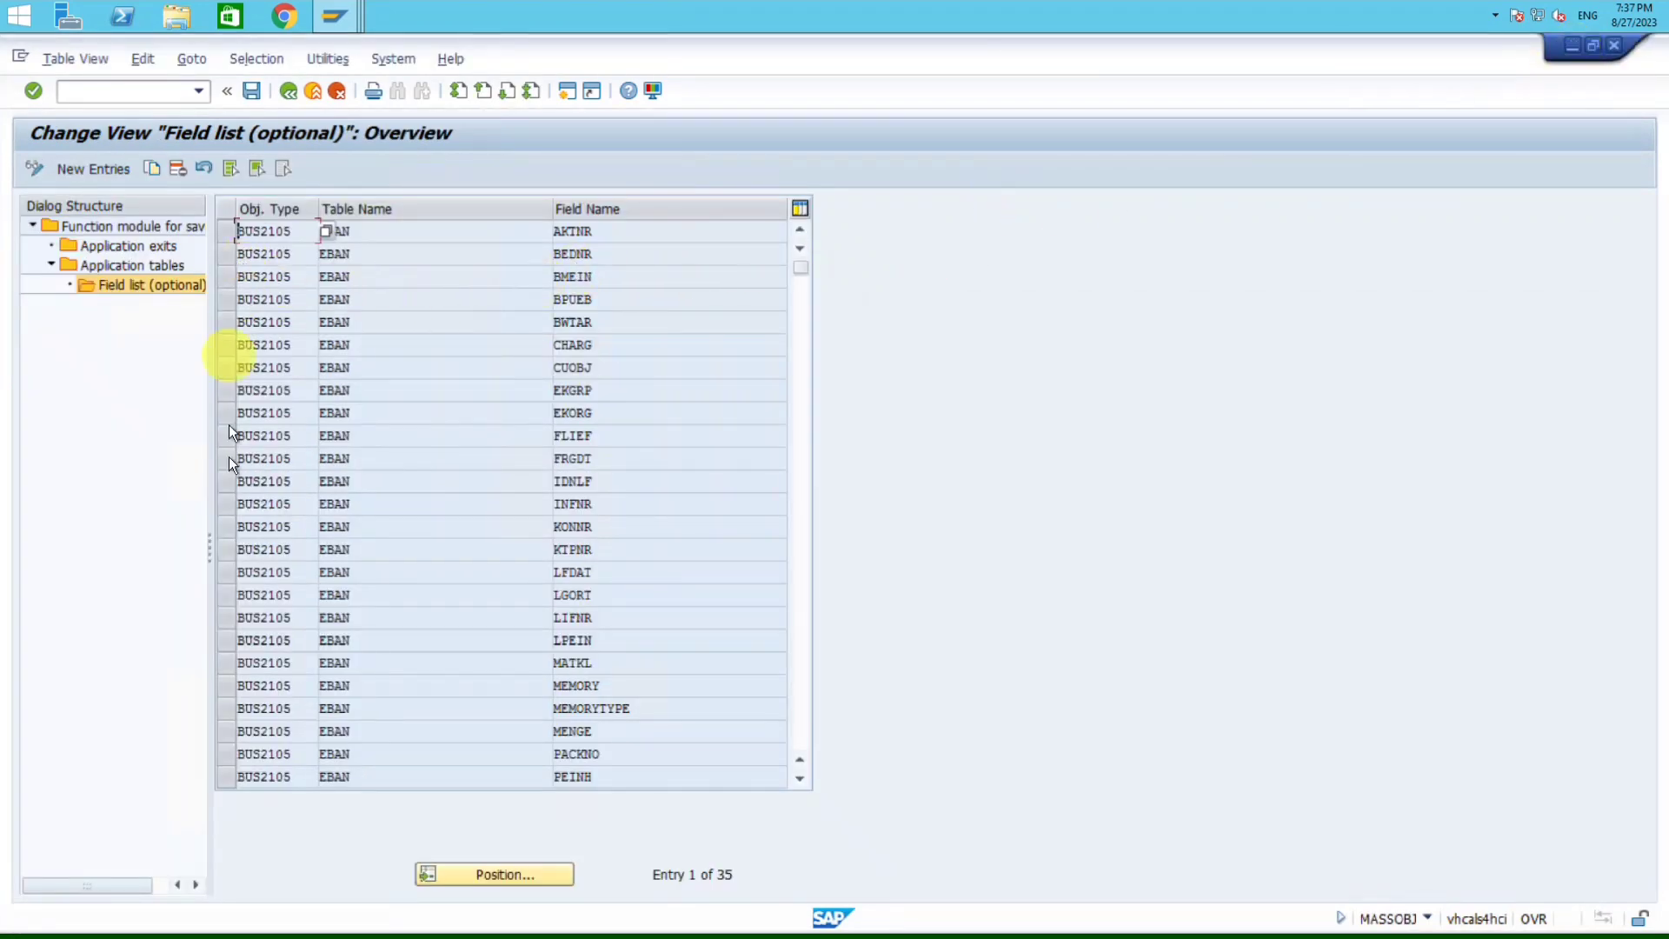
key(alt+Tab)
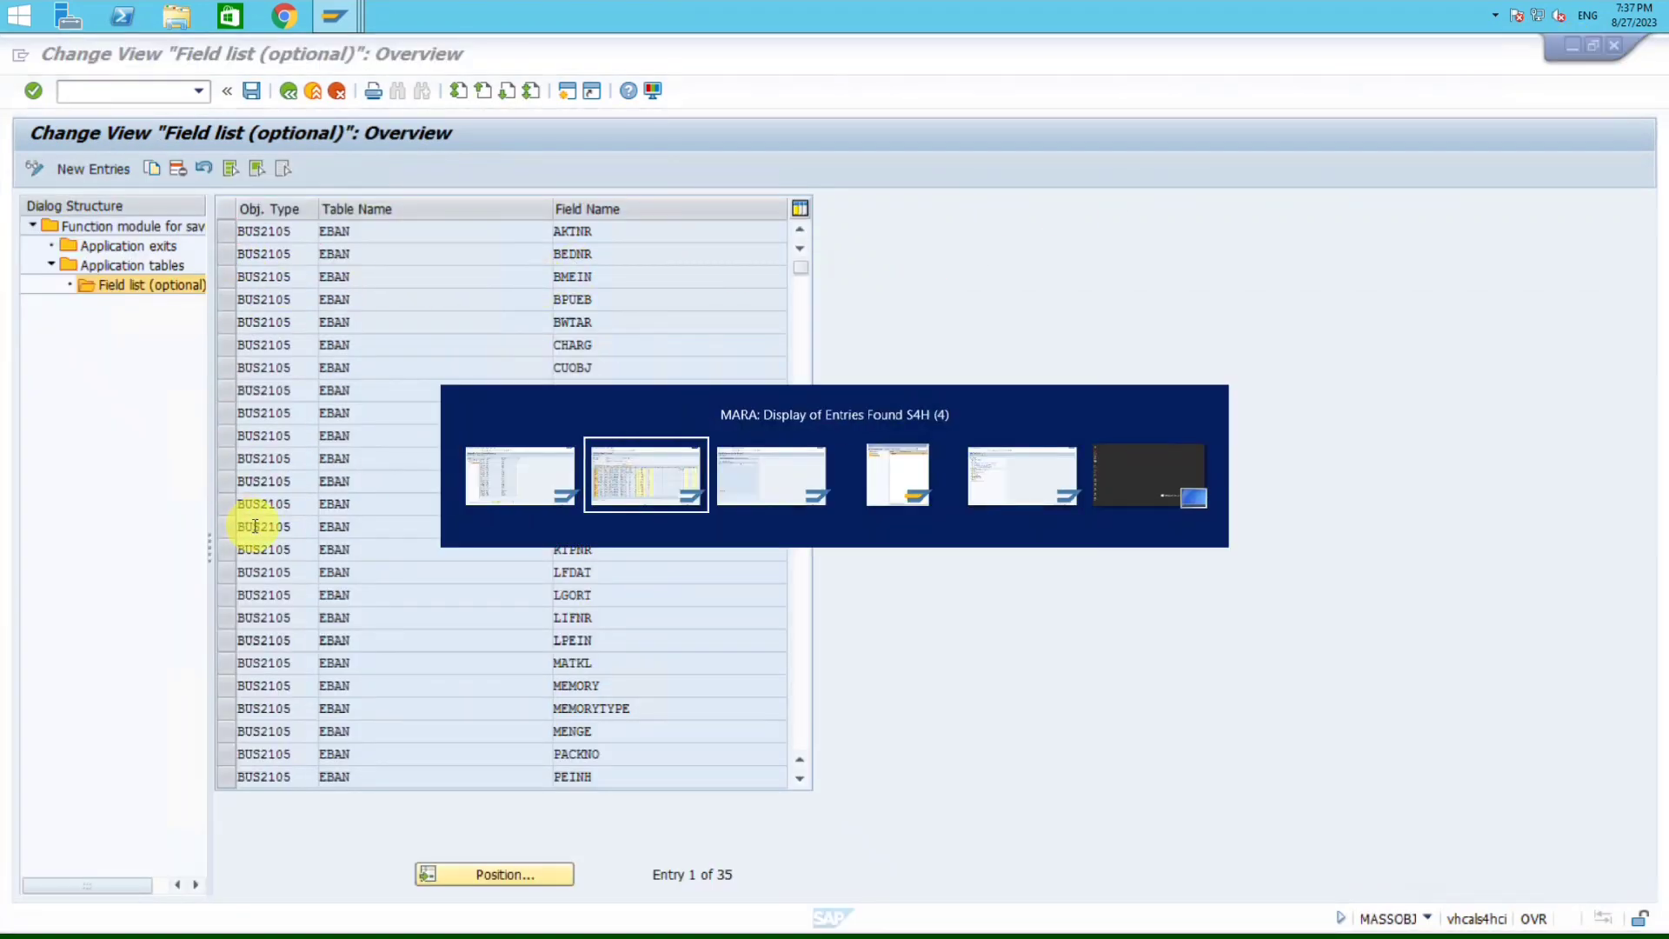
key(alt+Tab)
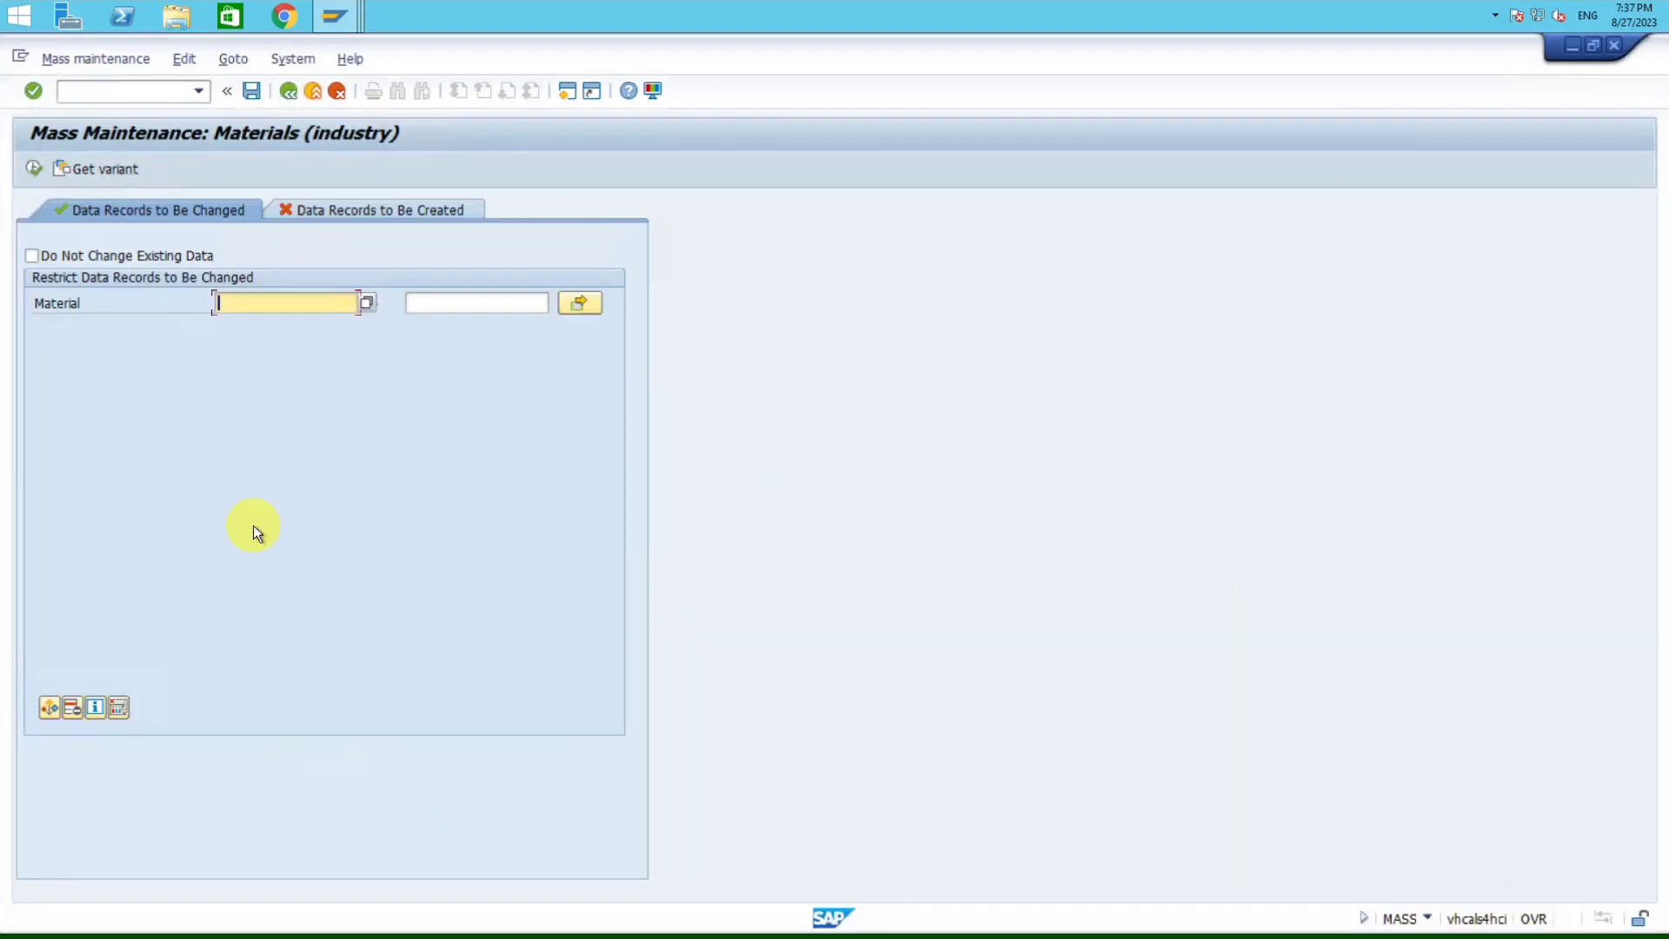
Step: Paste the copied material numbers as a multiple selection for Material and run the selection to load the records for mass change
click(580, 304)
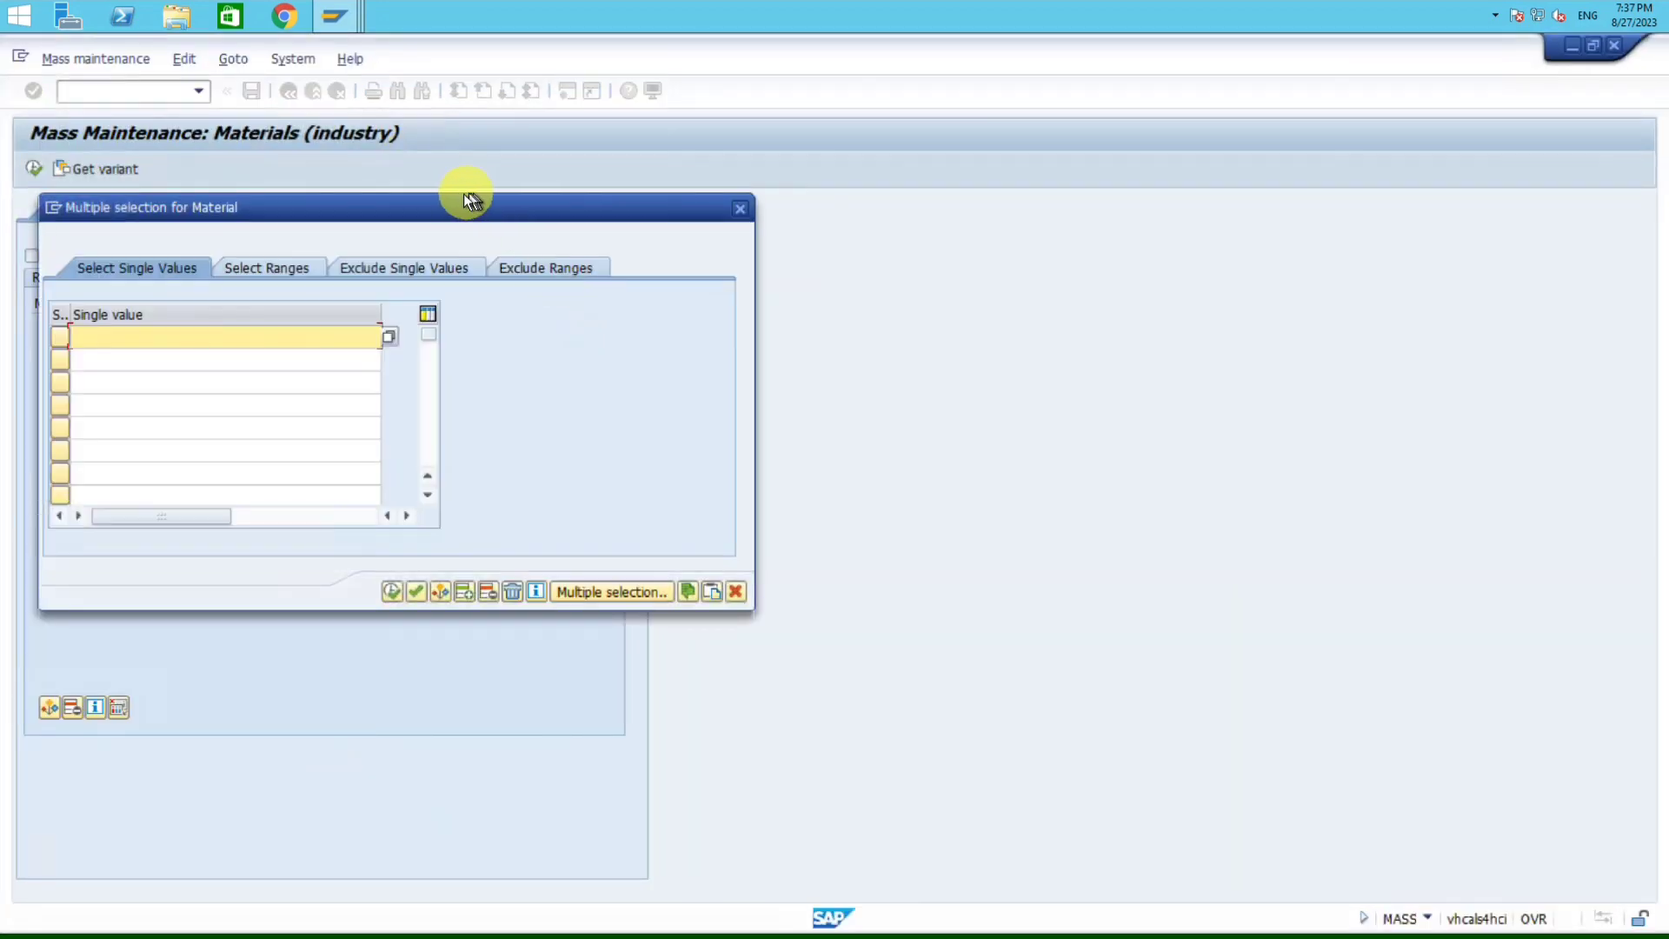
drag(462, 207, 926, 346)
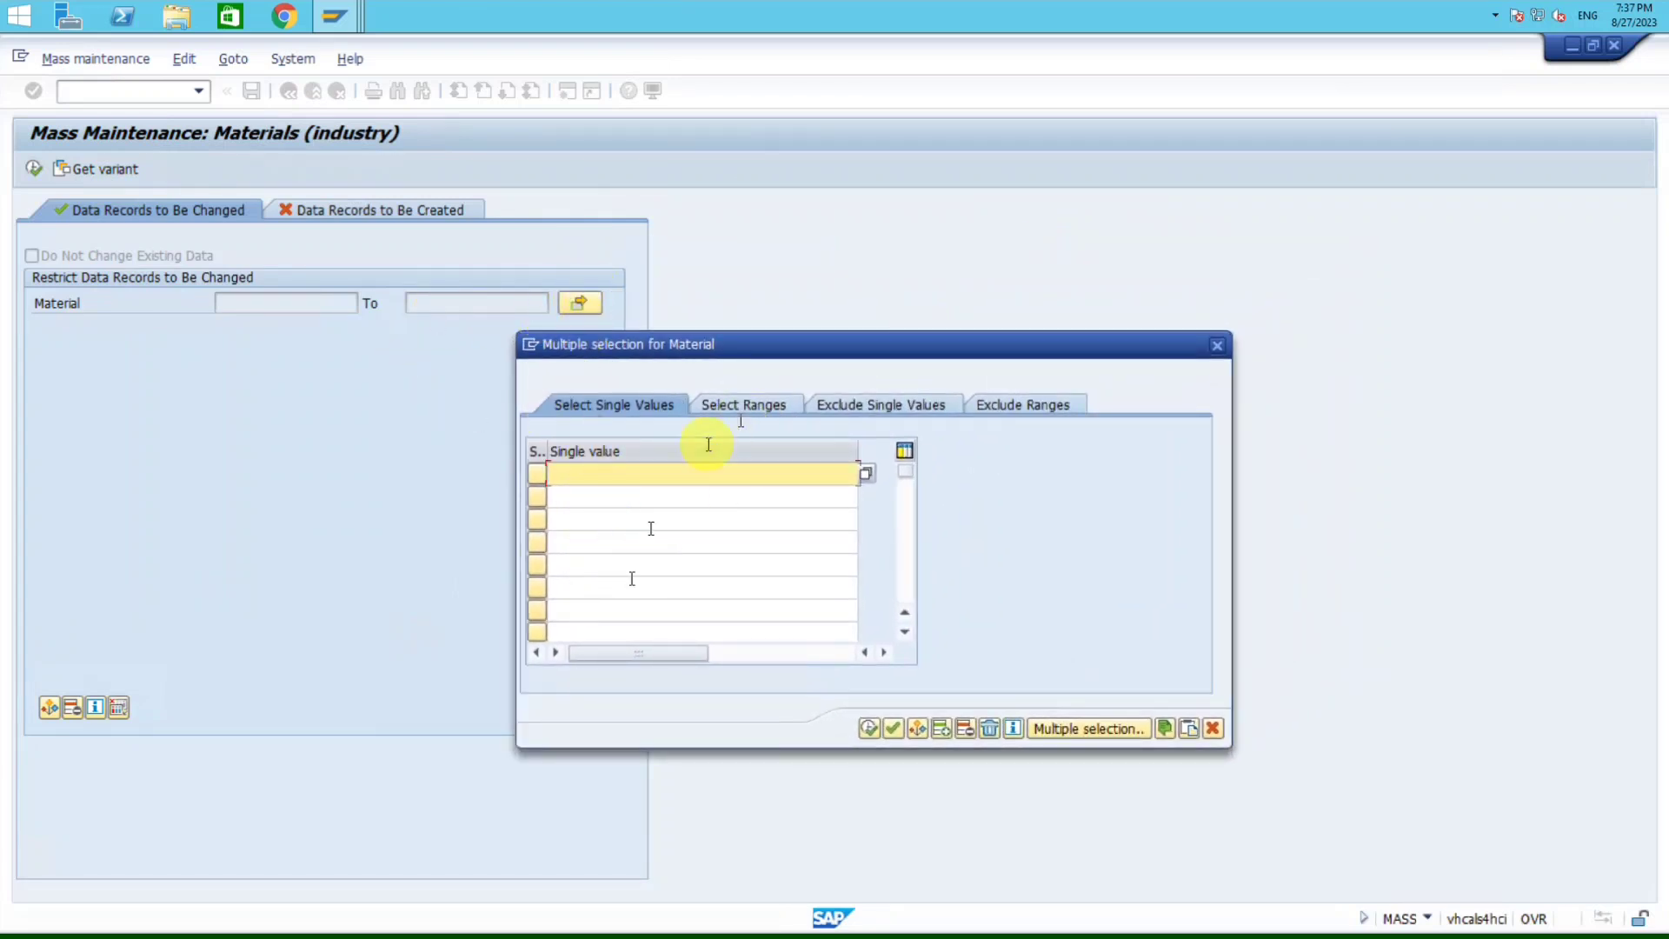
click(1189, 728)
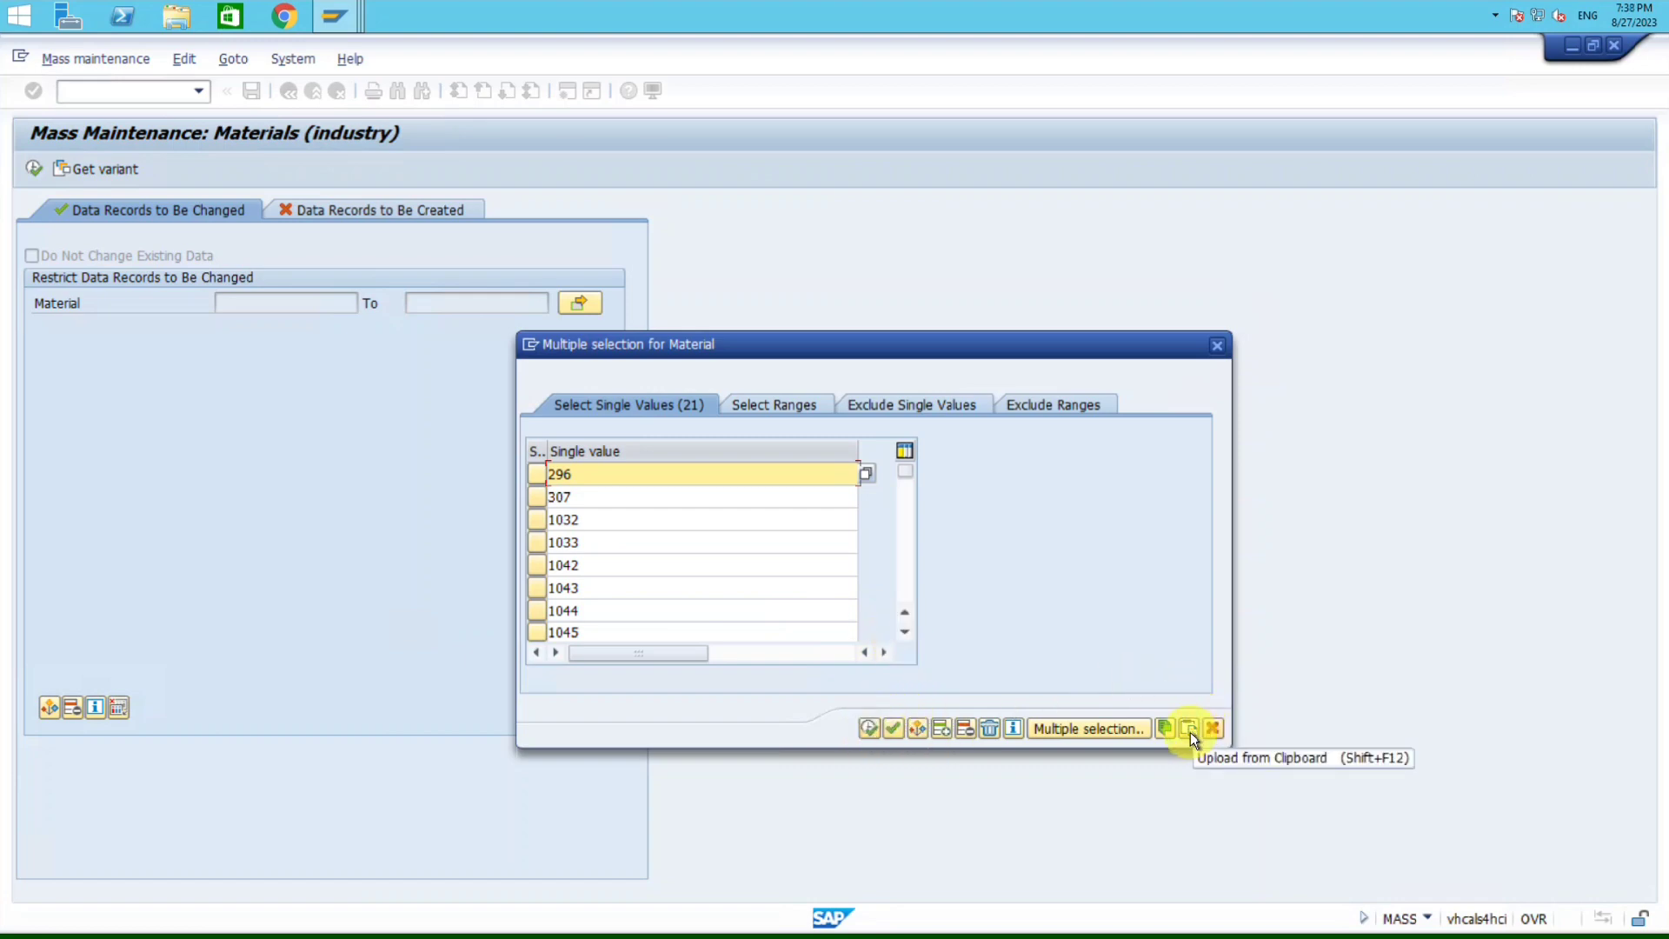
click(870, 730)
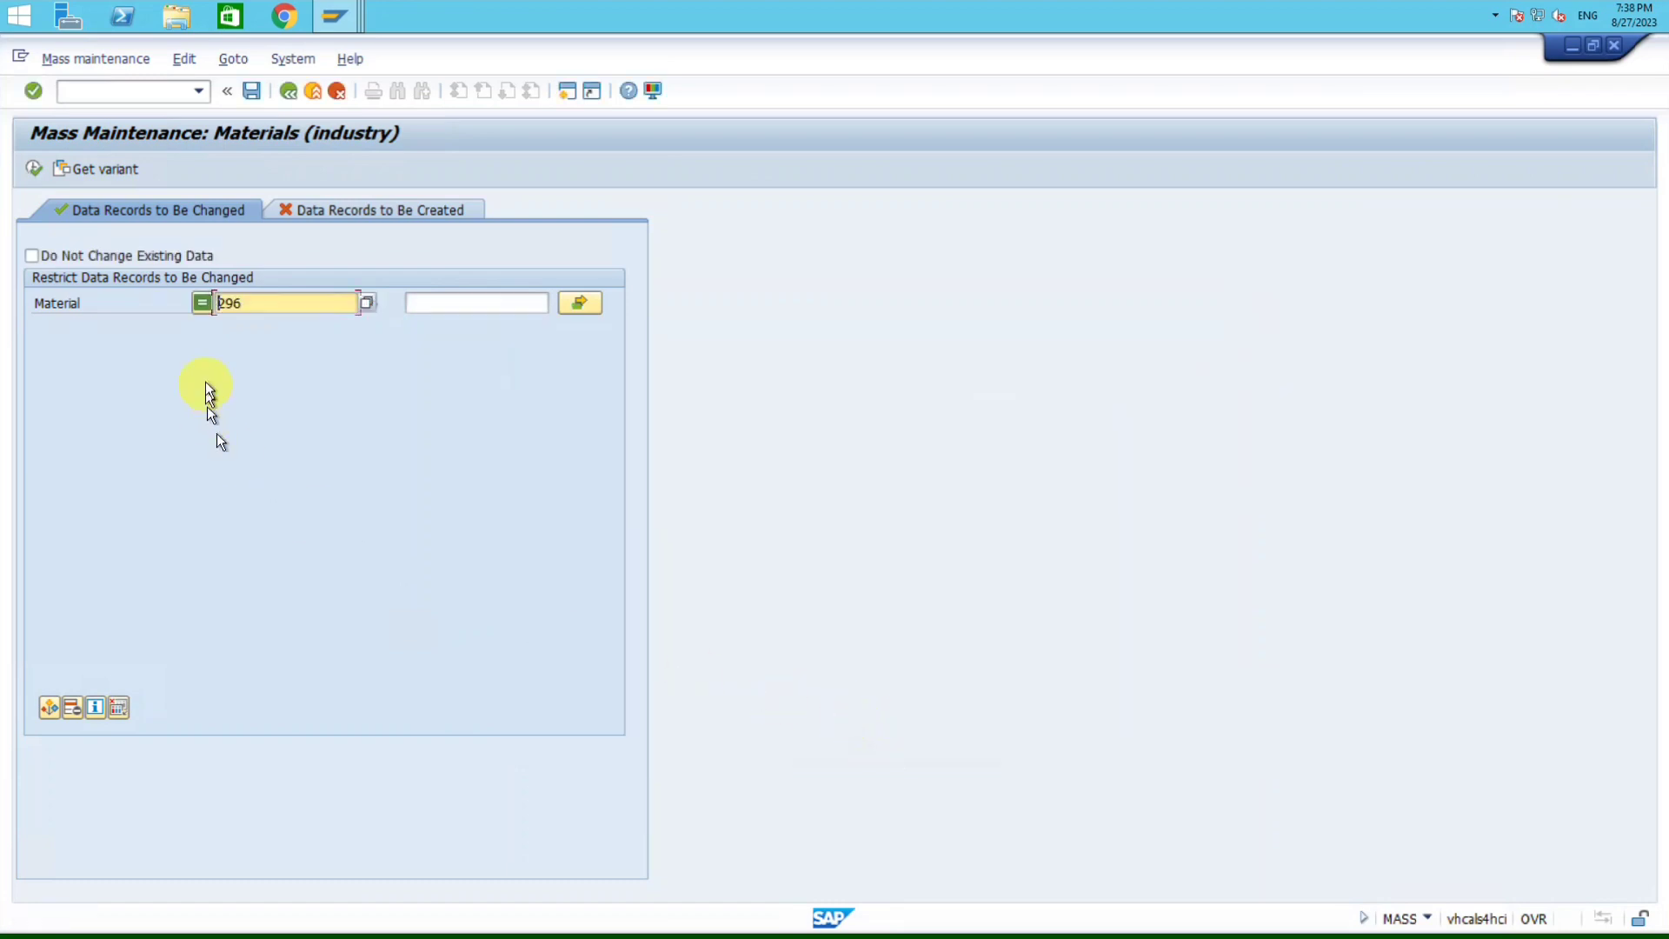
click(35, 171)
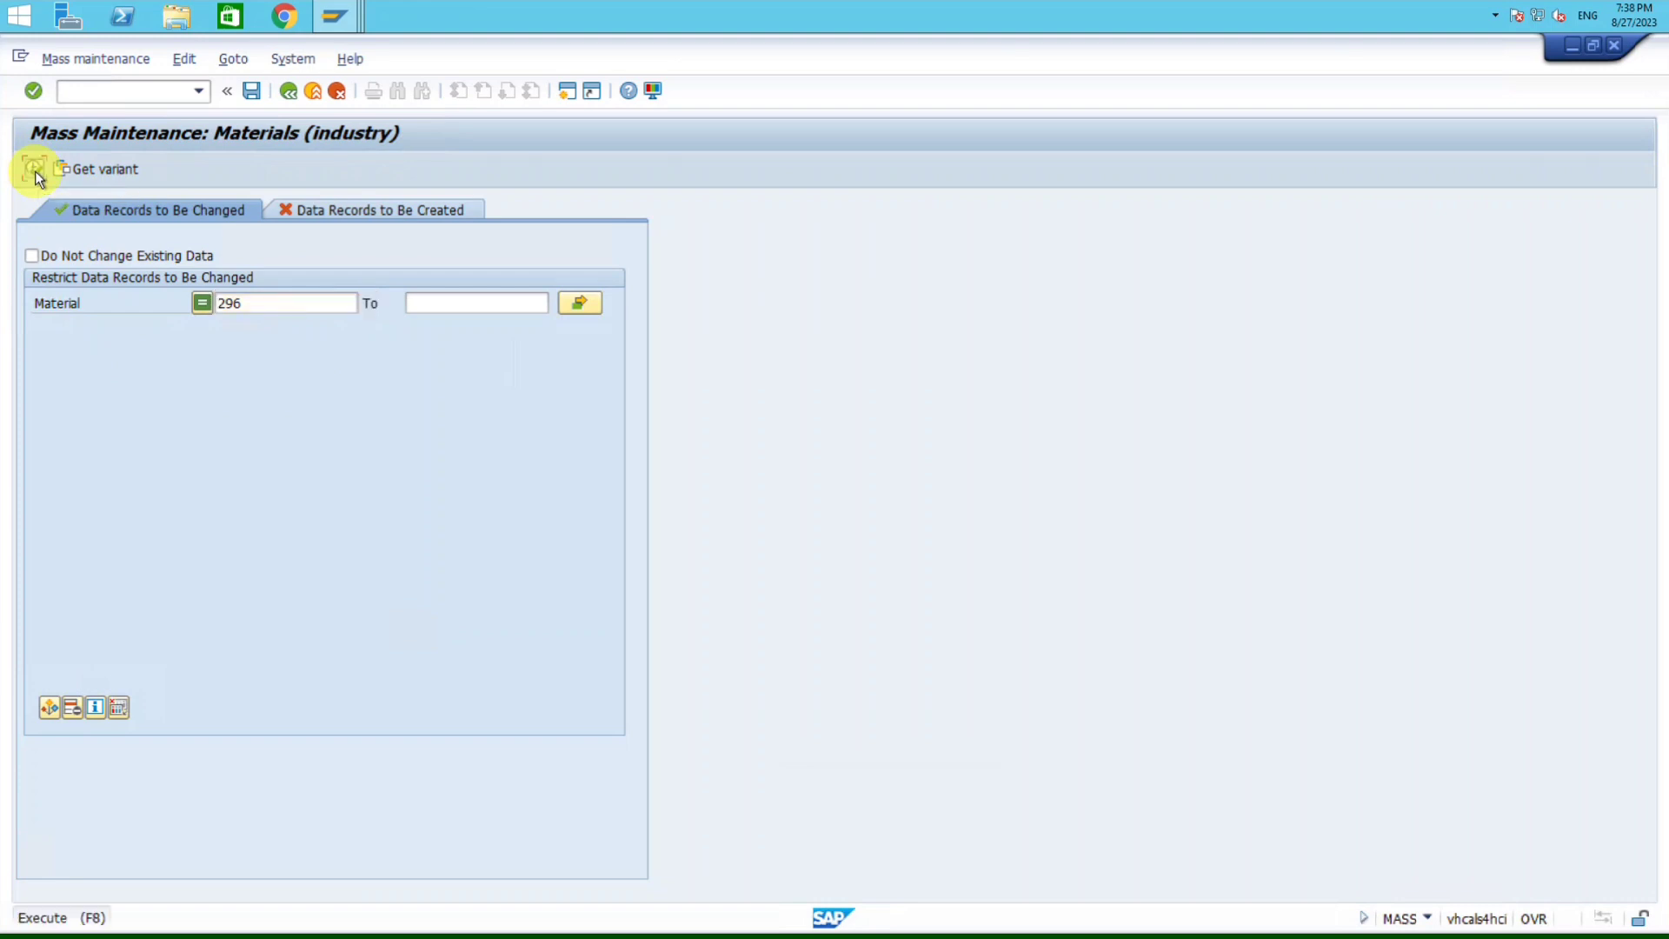
click(35, 169)
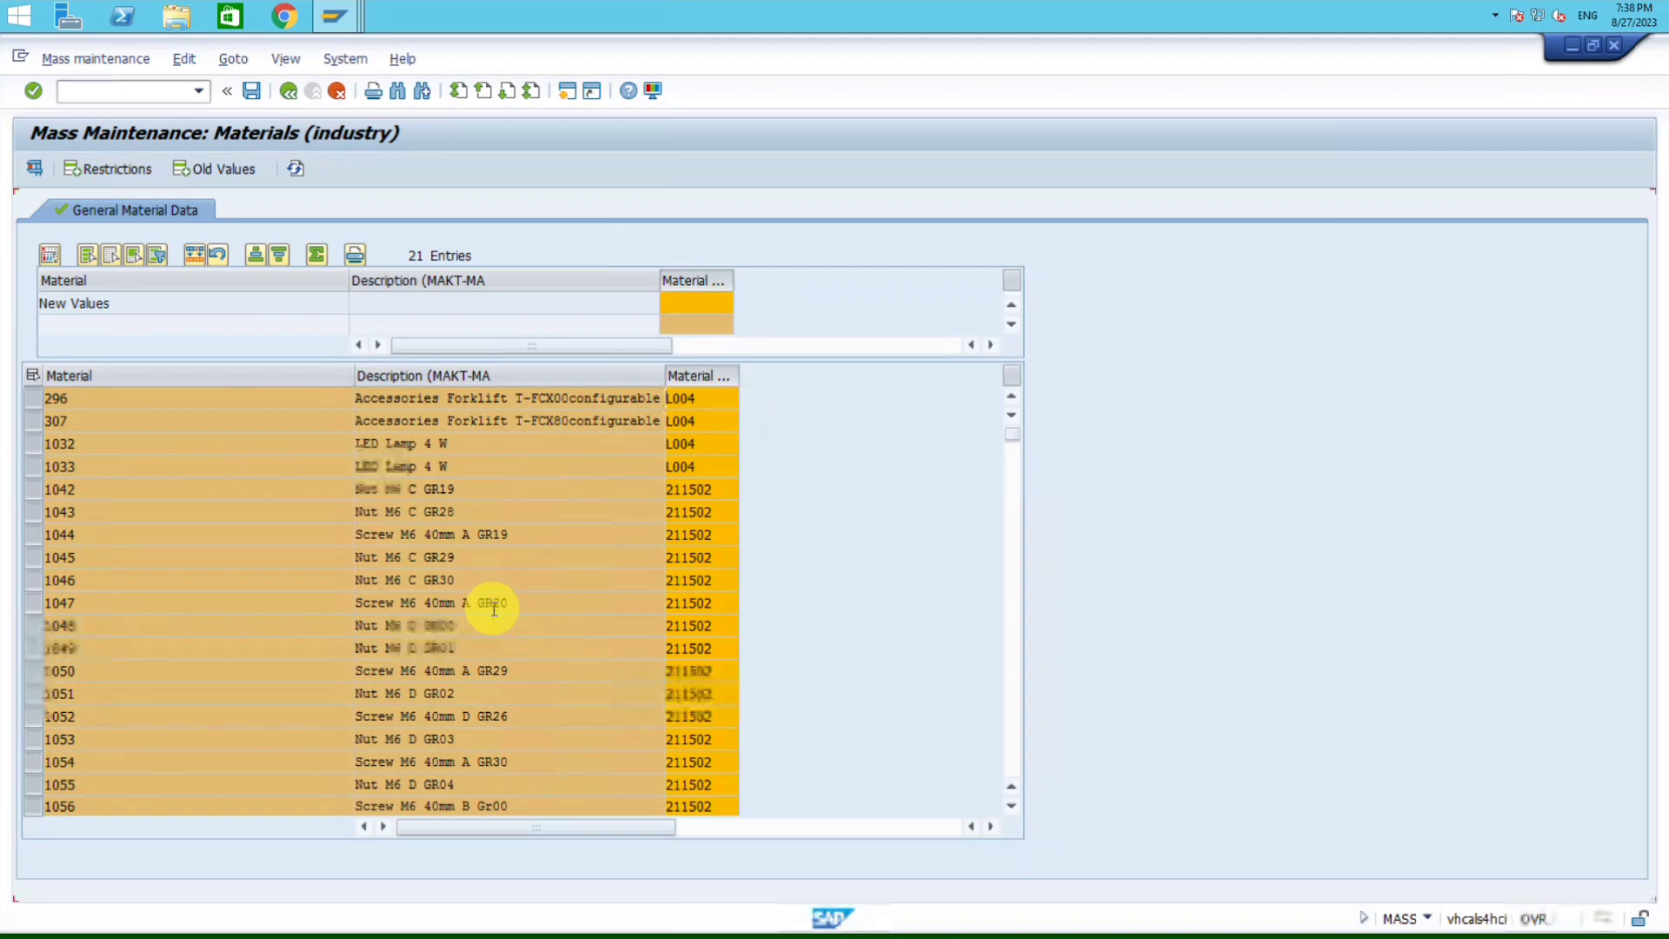
Step: Look through the loaded materials and pick 01 (Material group 1) as the new value for Material Group
scroll(494, 608, down, 3)
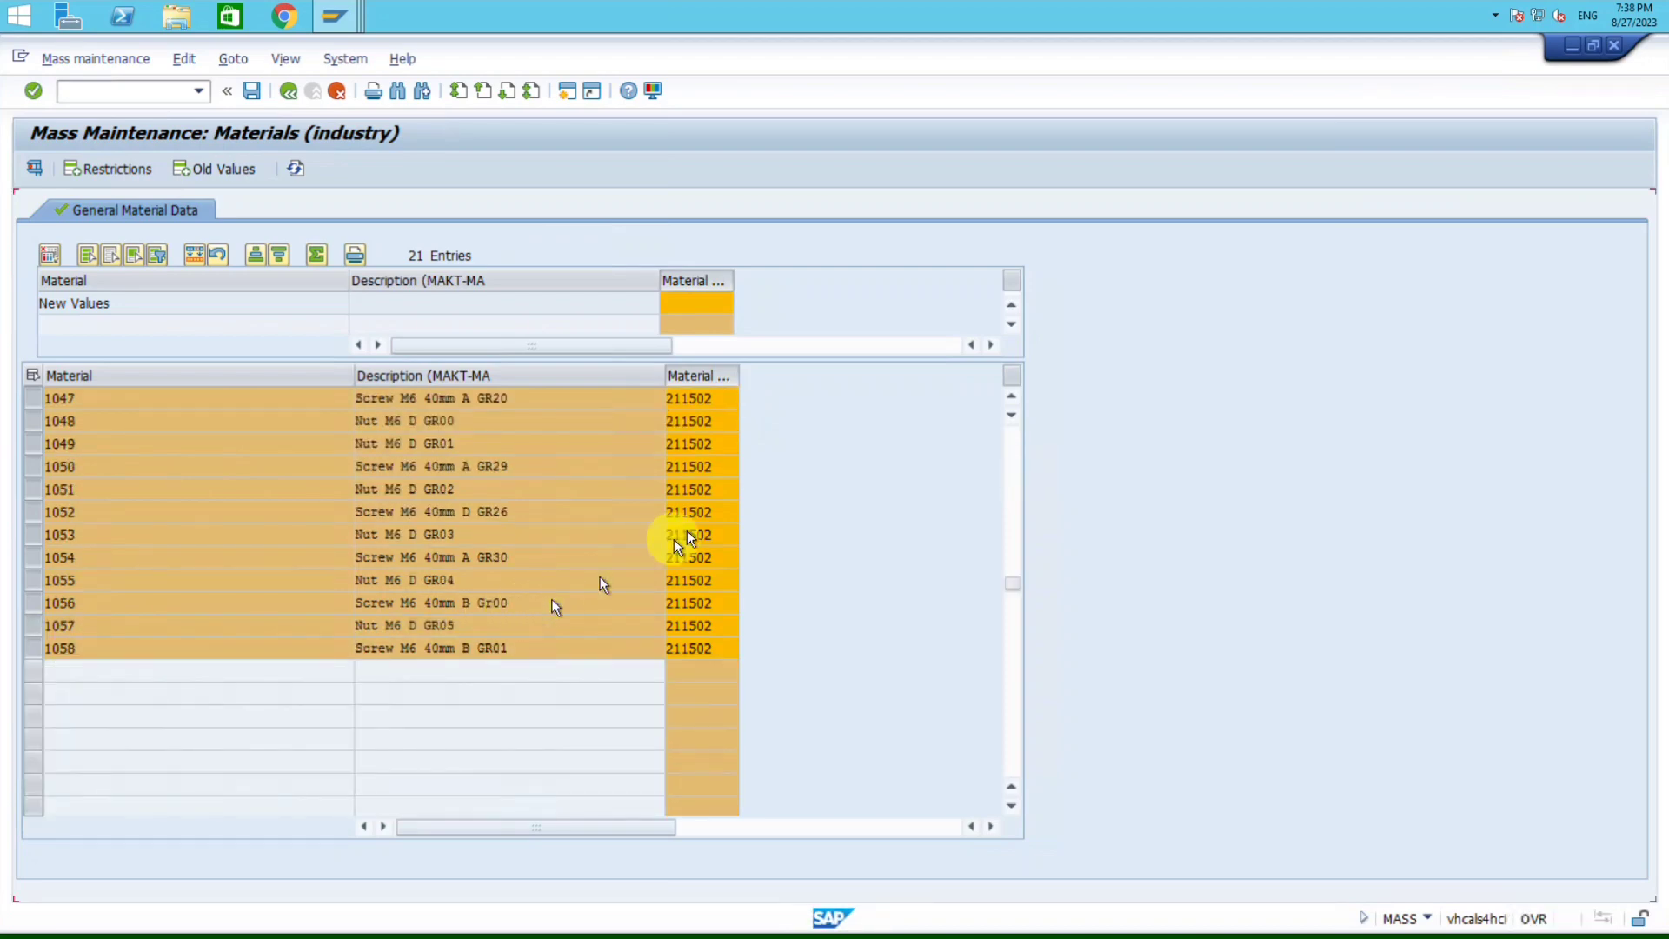
scroll(695, 487, up, 3)
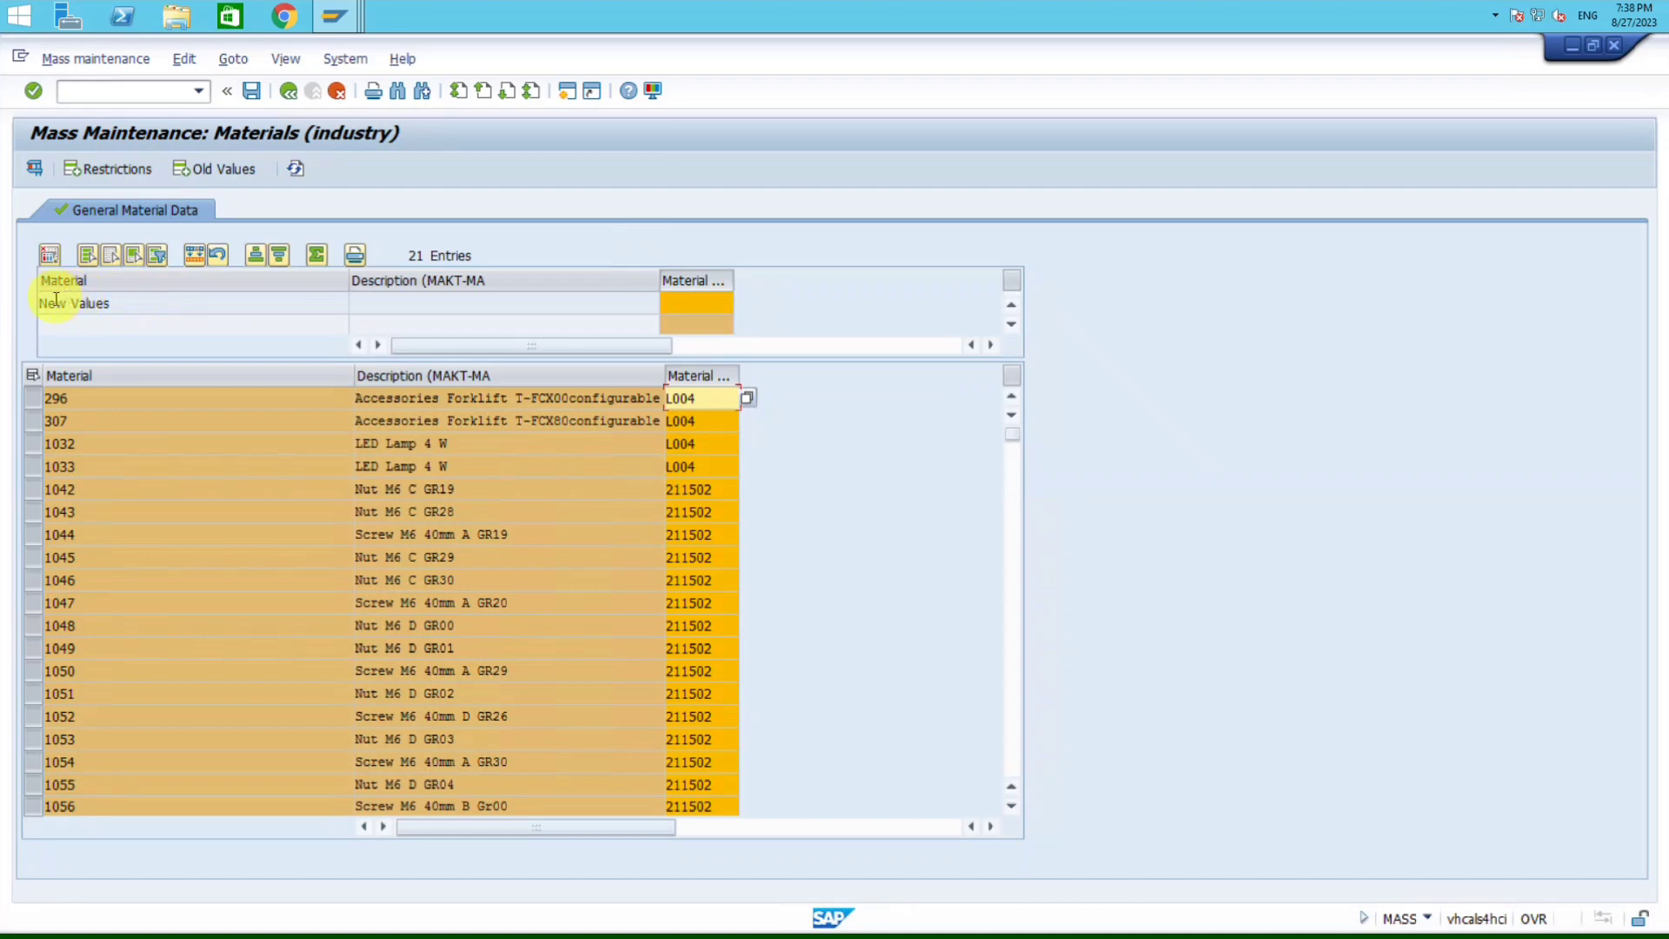
click(687, 304)
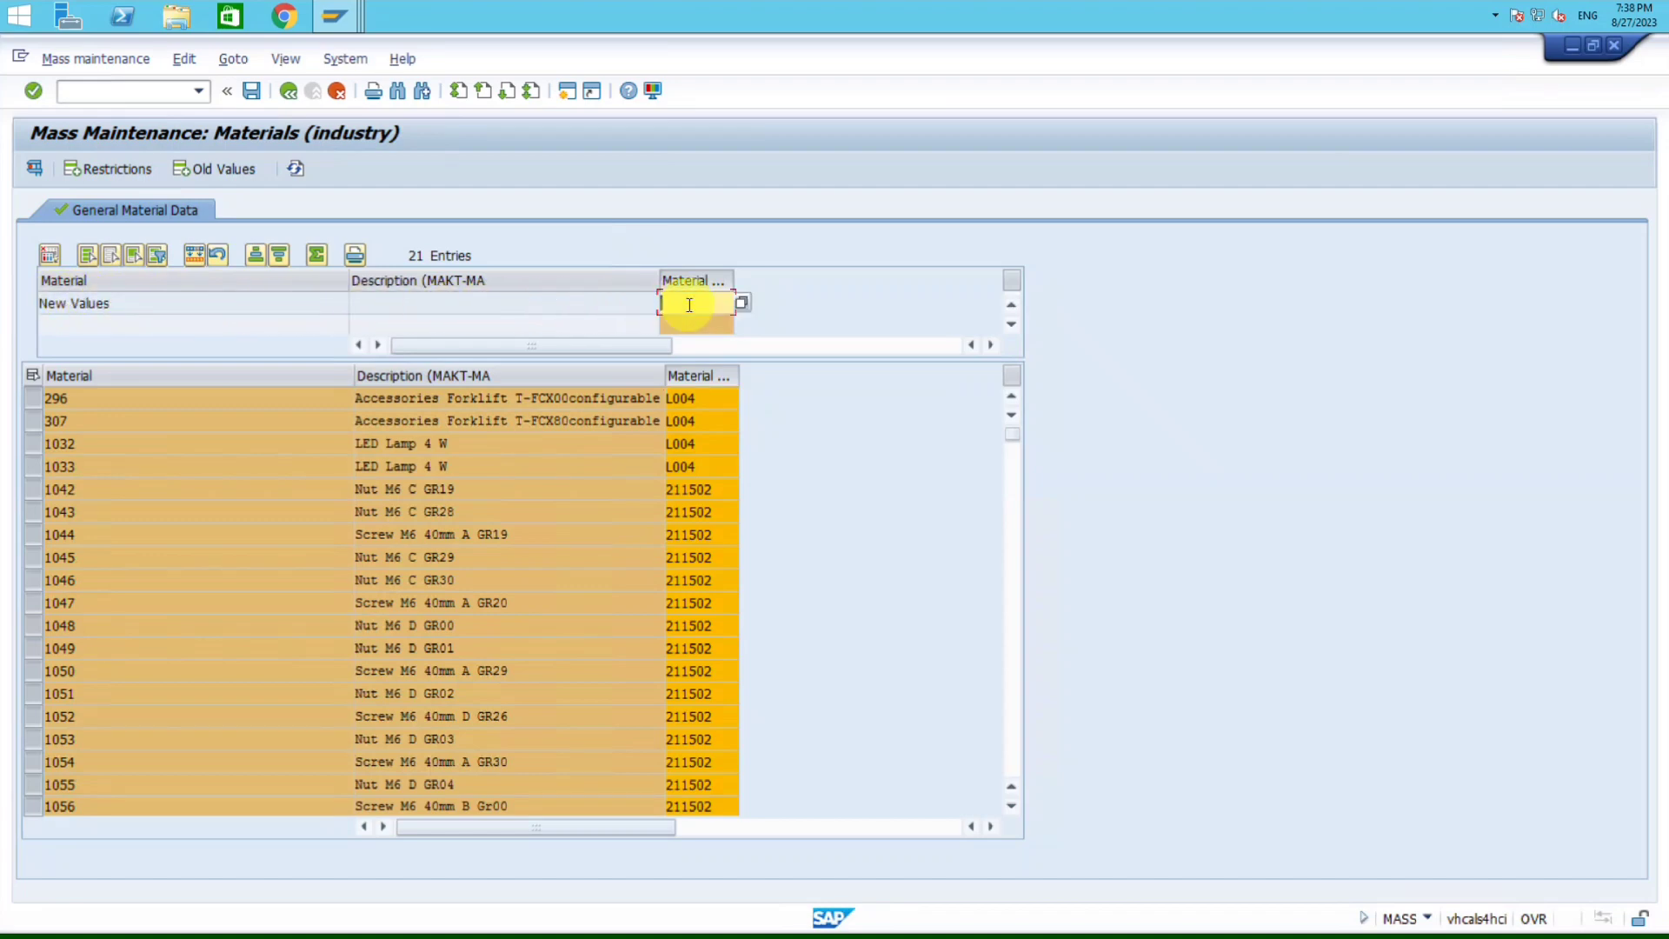
click(741, 304)
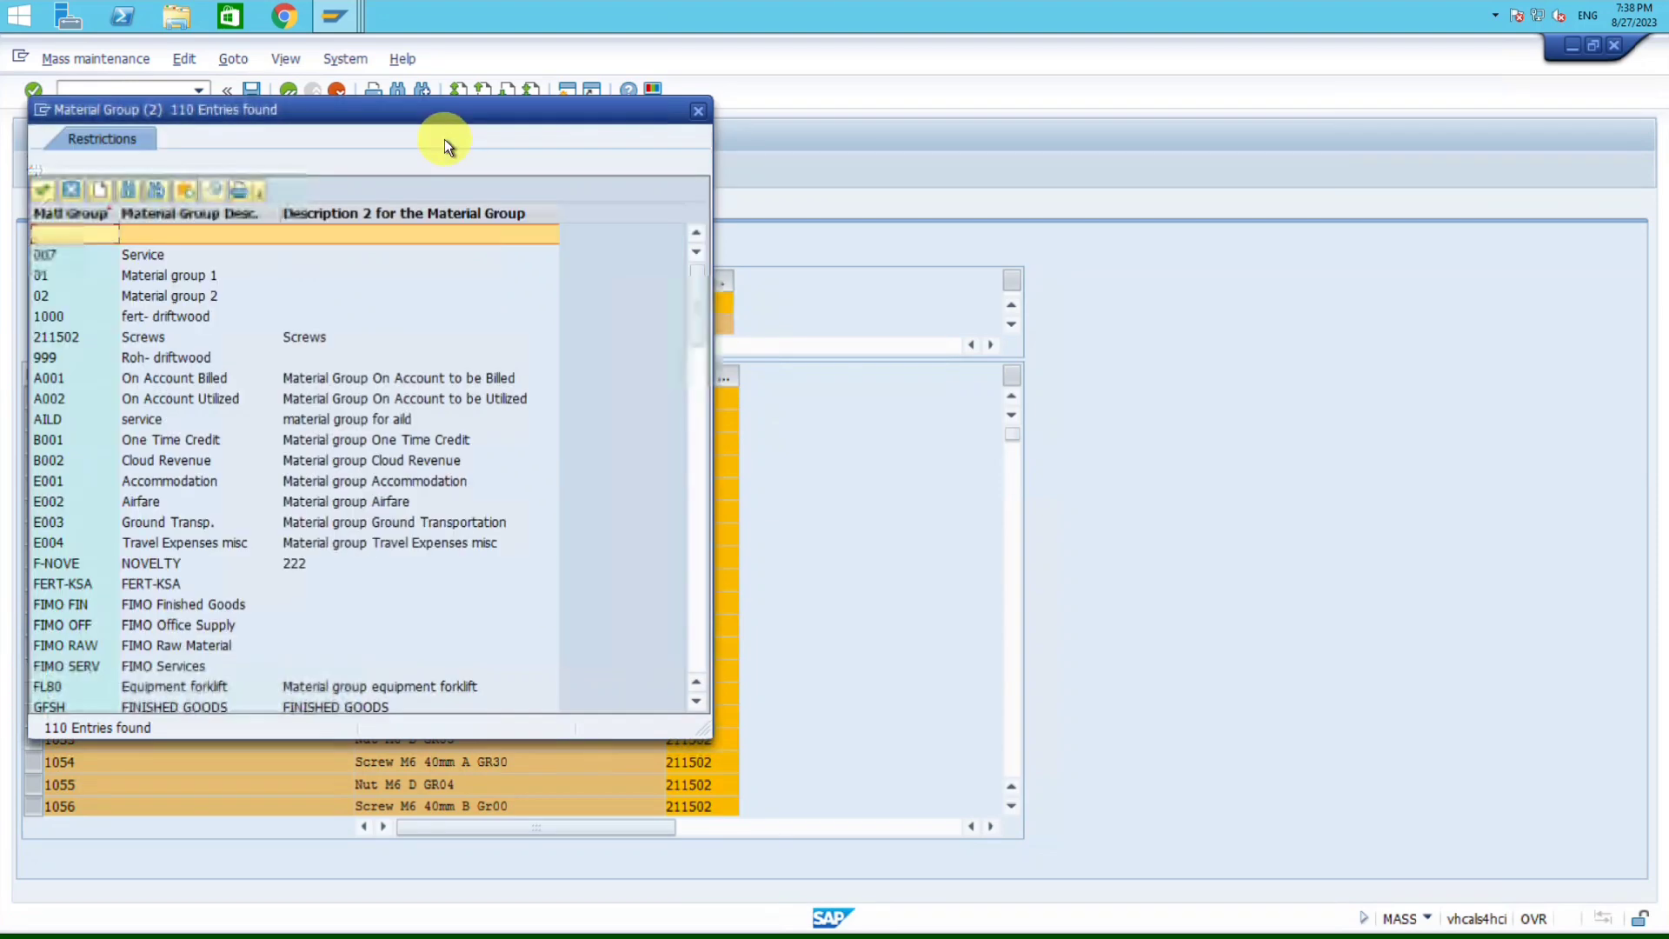
drag(389, 110, 1182, 176)
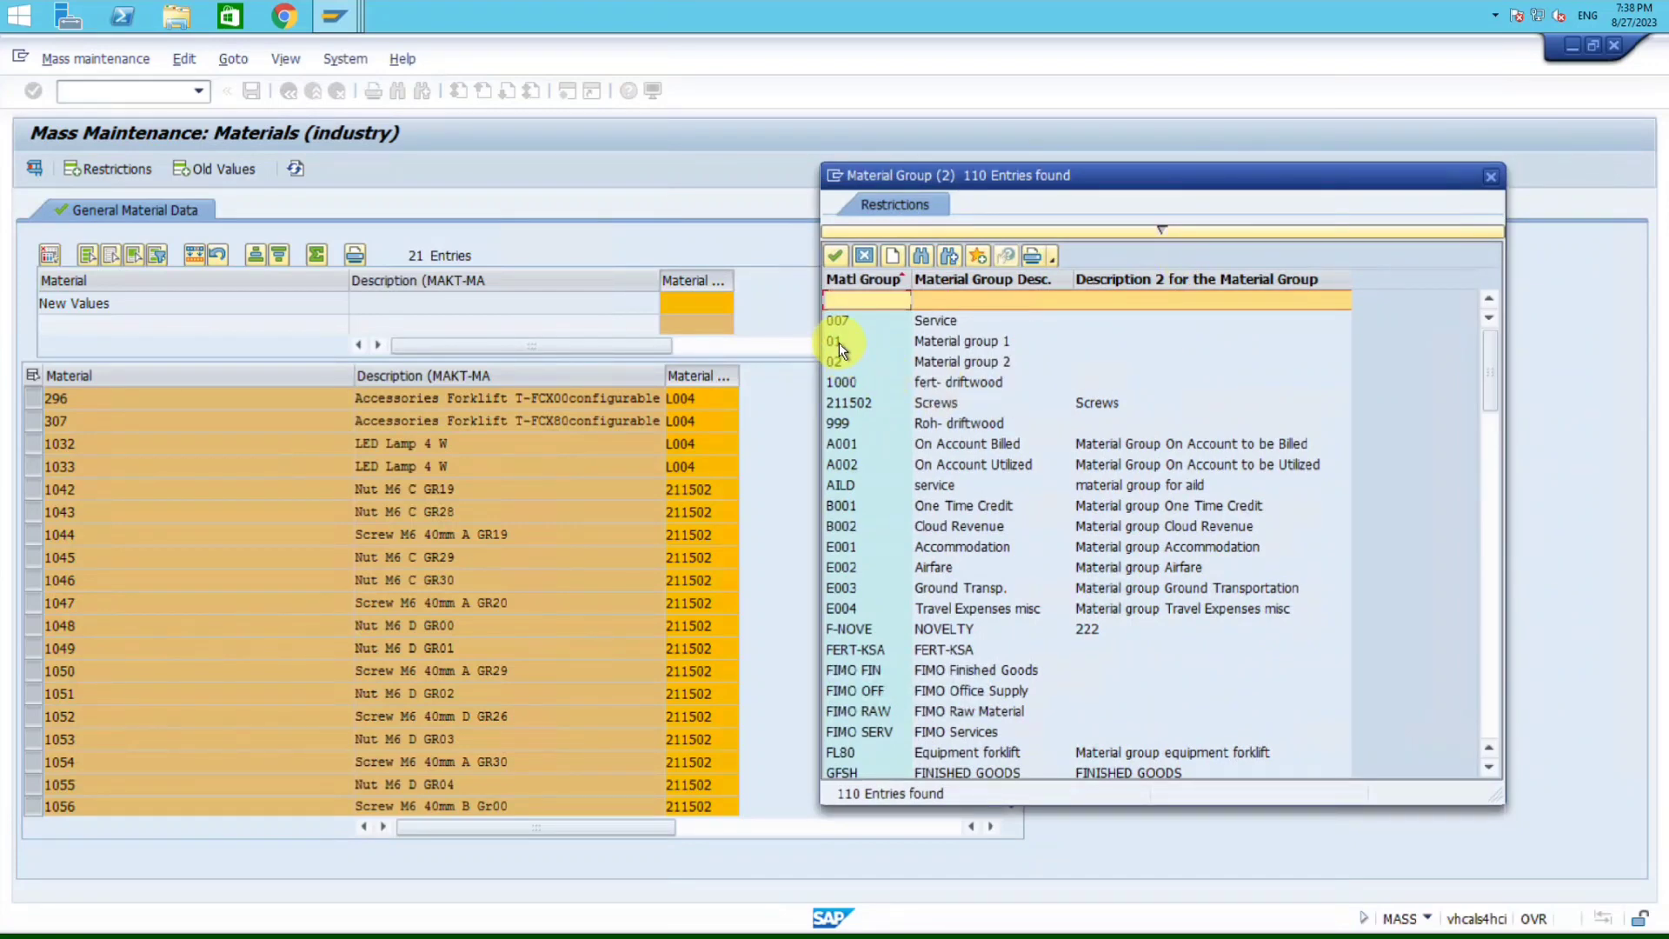
double_click(838, 343)
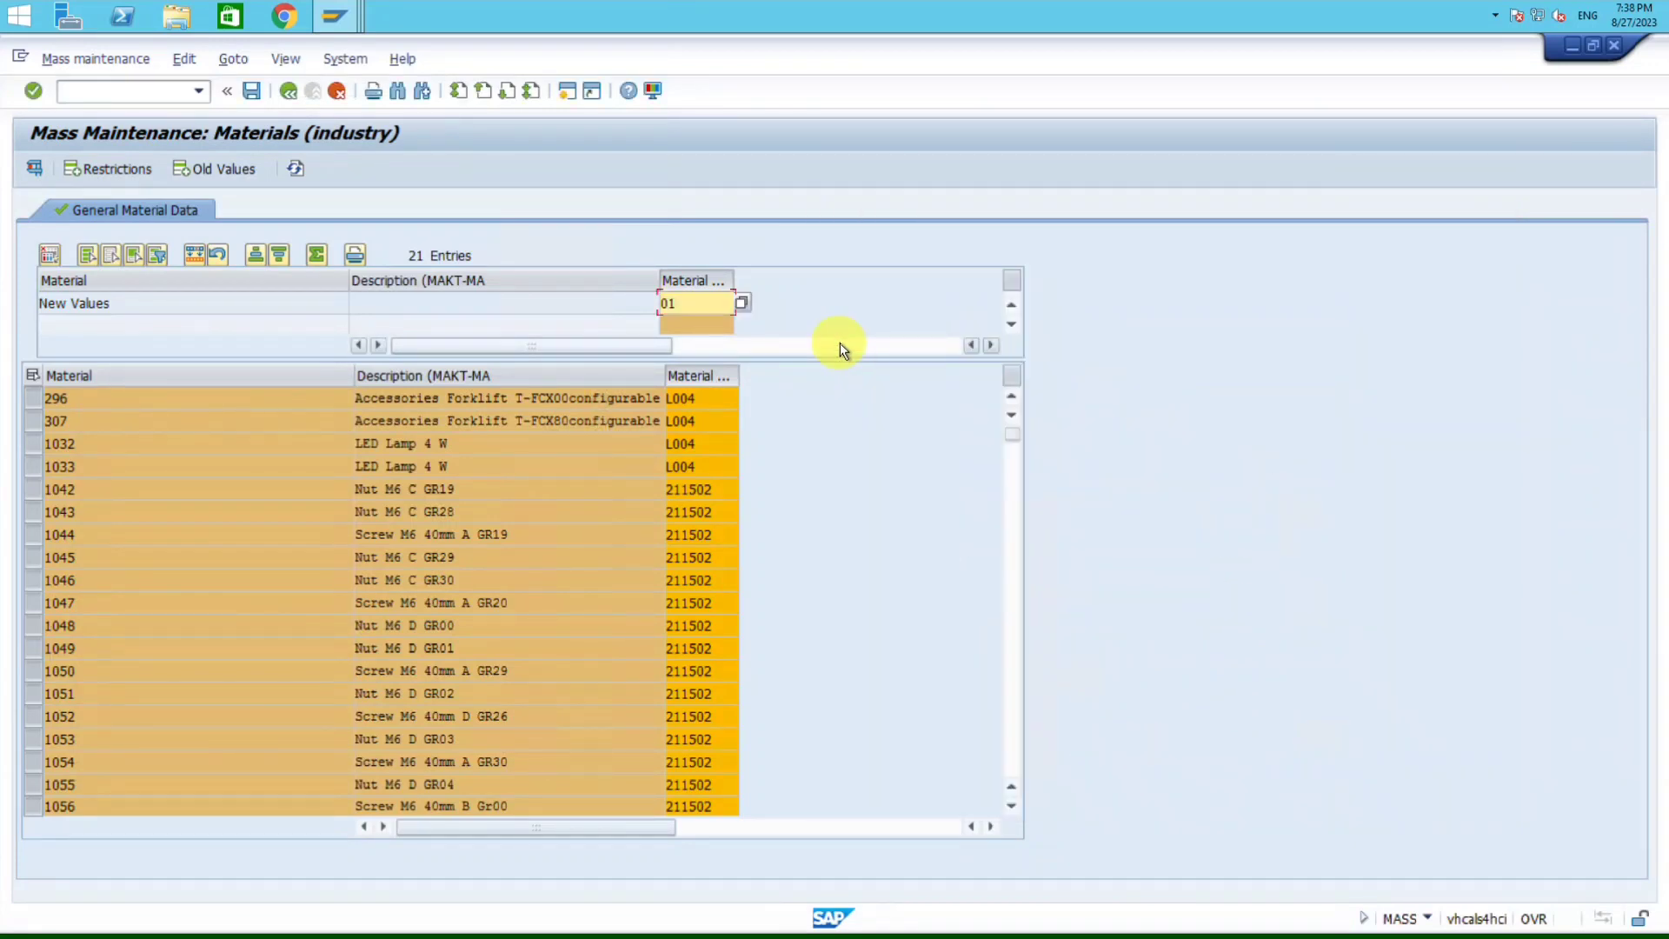
Step: Toggle the selection of the material group column and of the rows for materials 1032 and 1033 off and back on
click(700, 279)
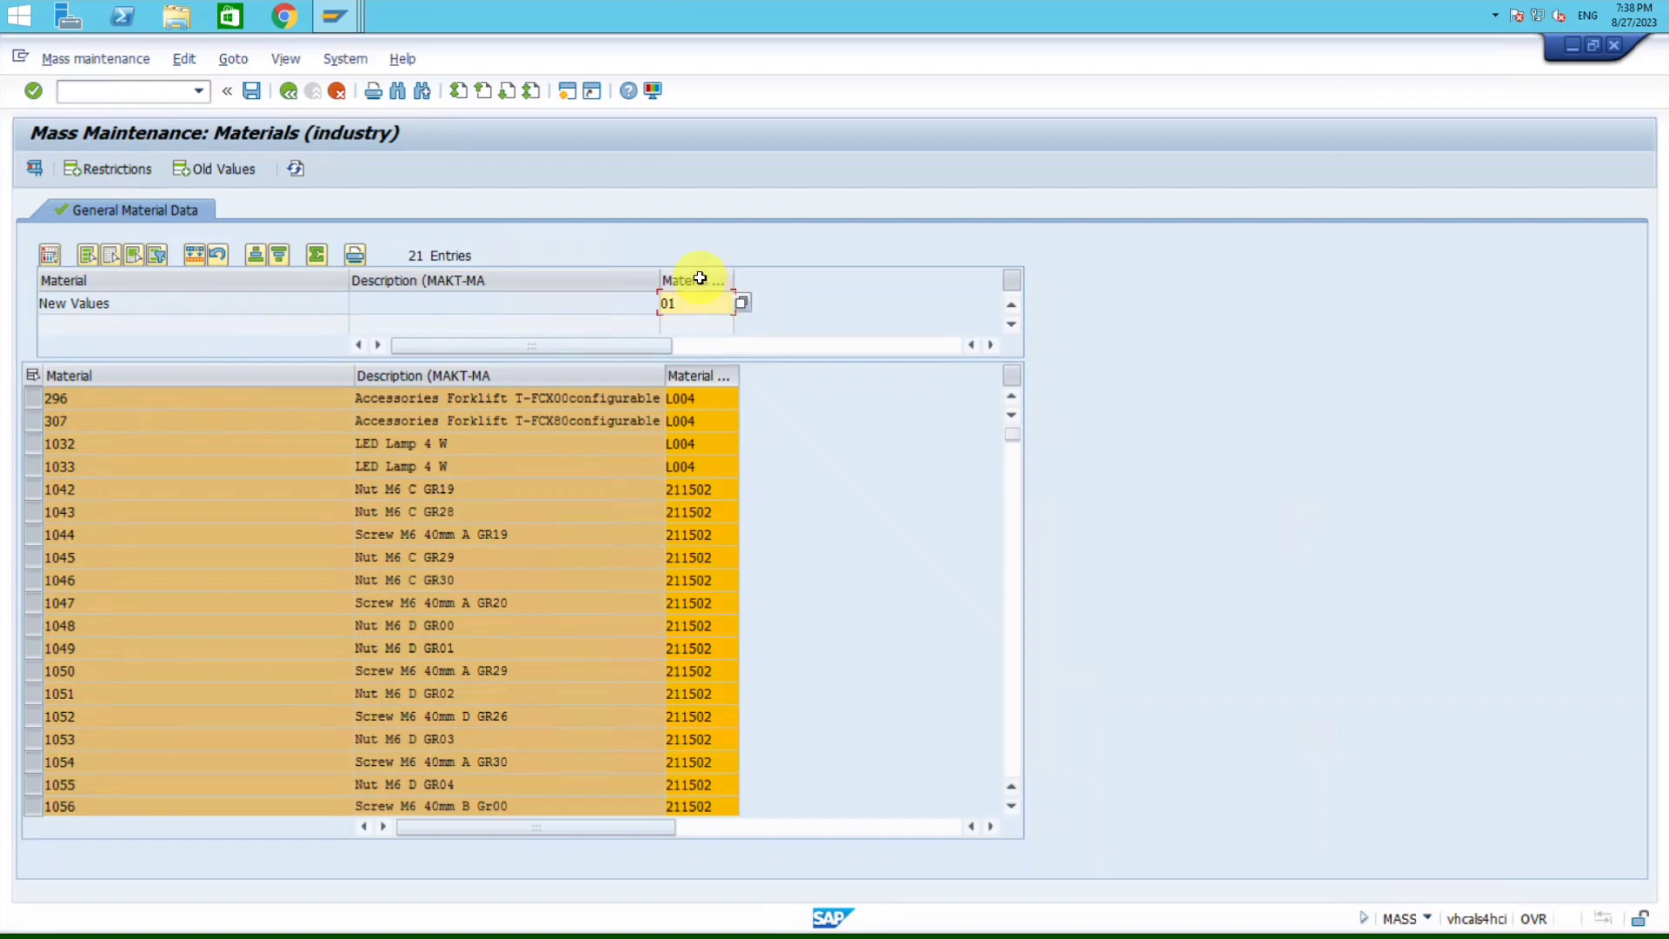
click(700, 279)
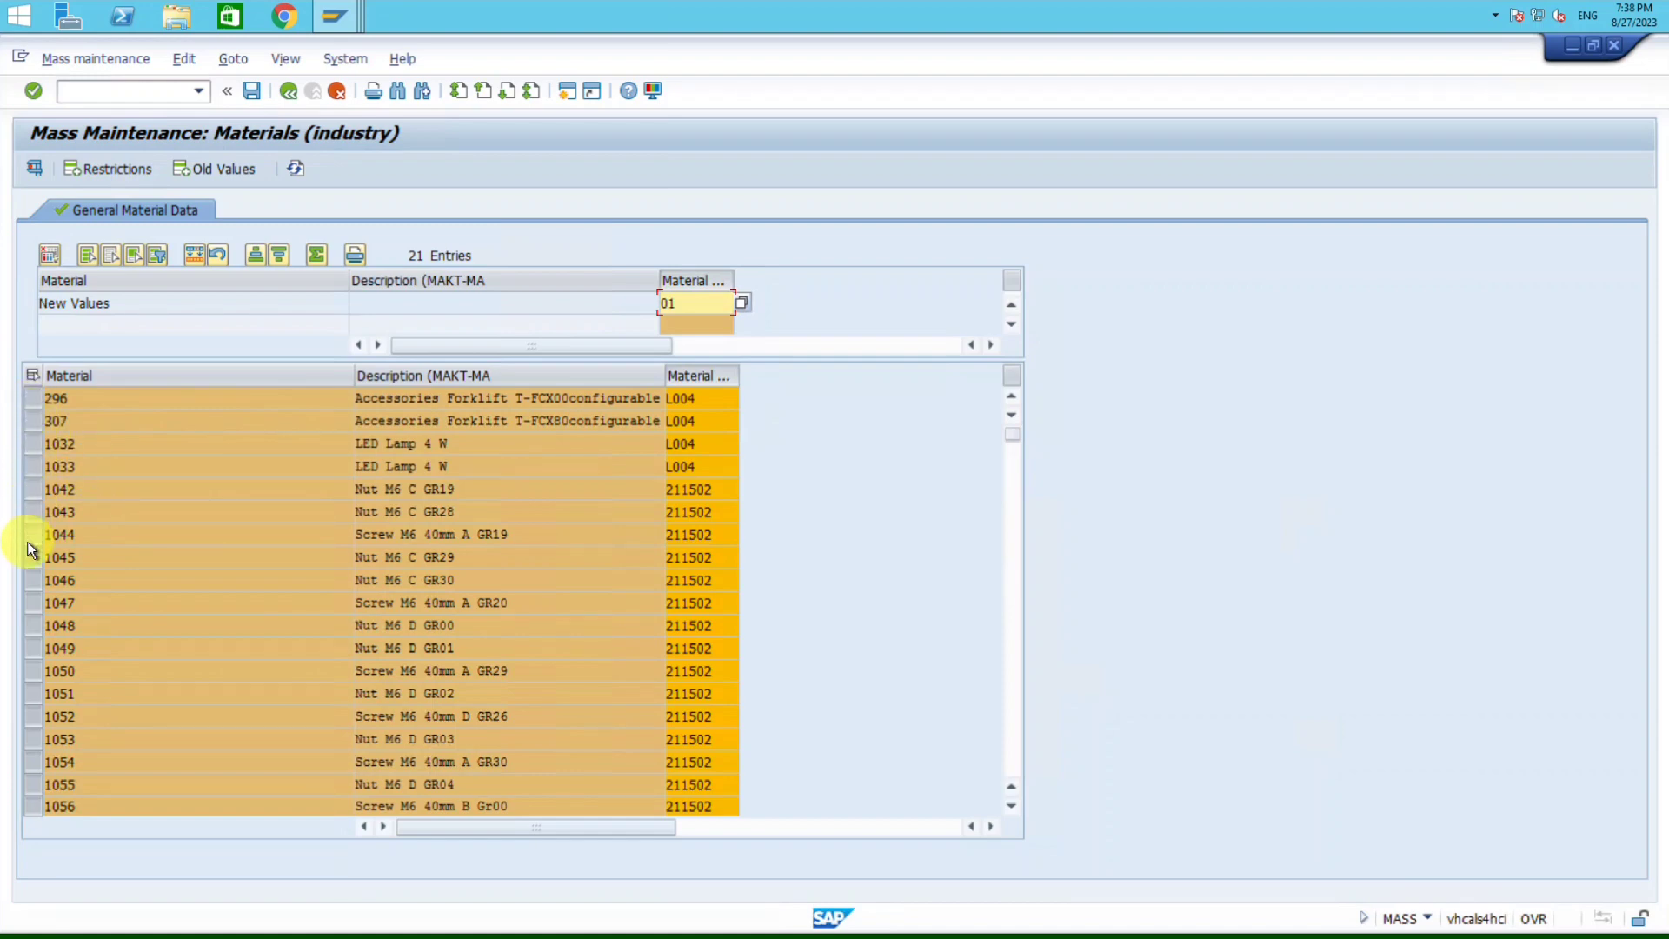
click(37, 445)
click(39, 466)
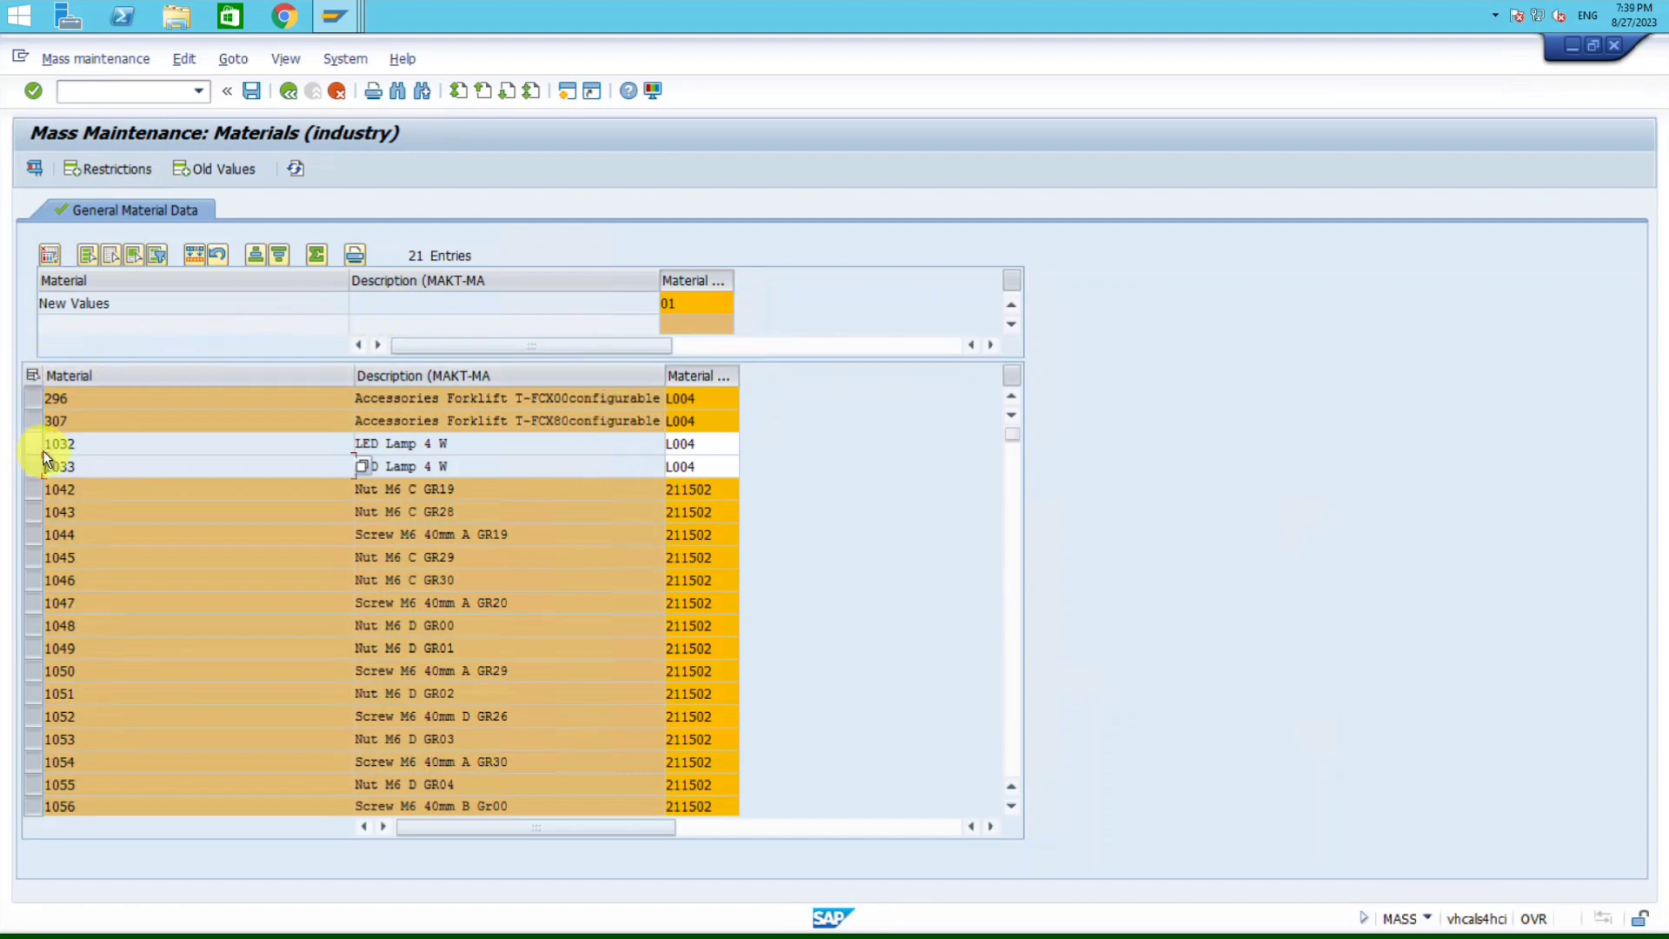
click(40, 447)
click(38, 463)
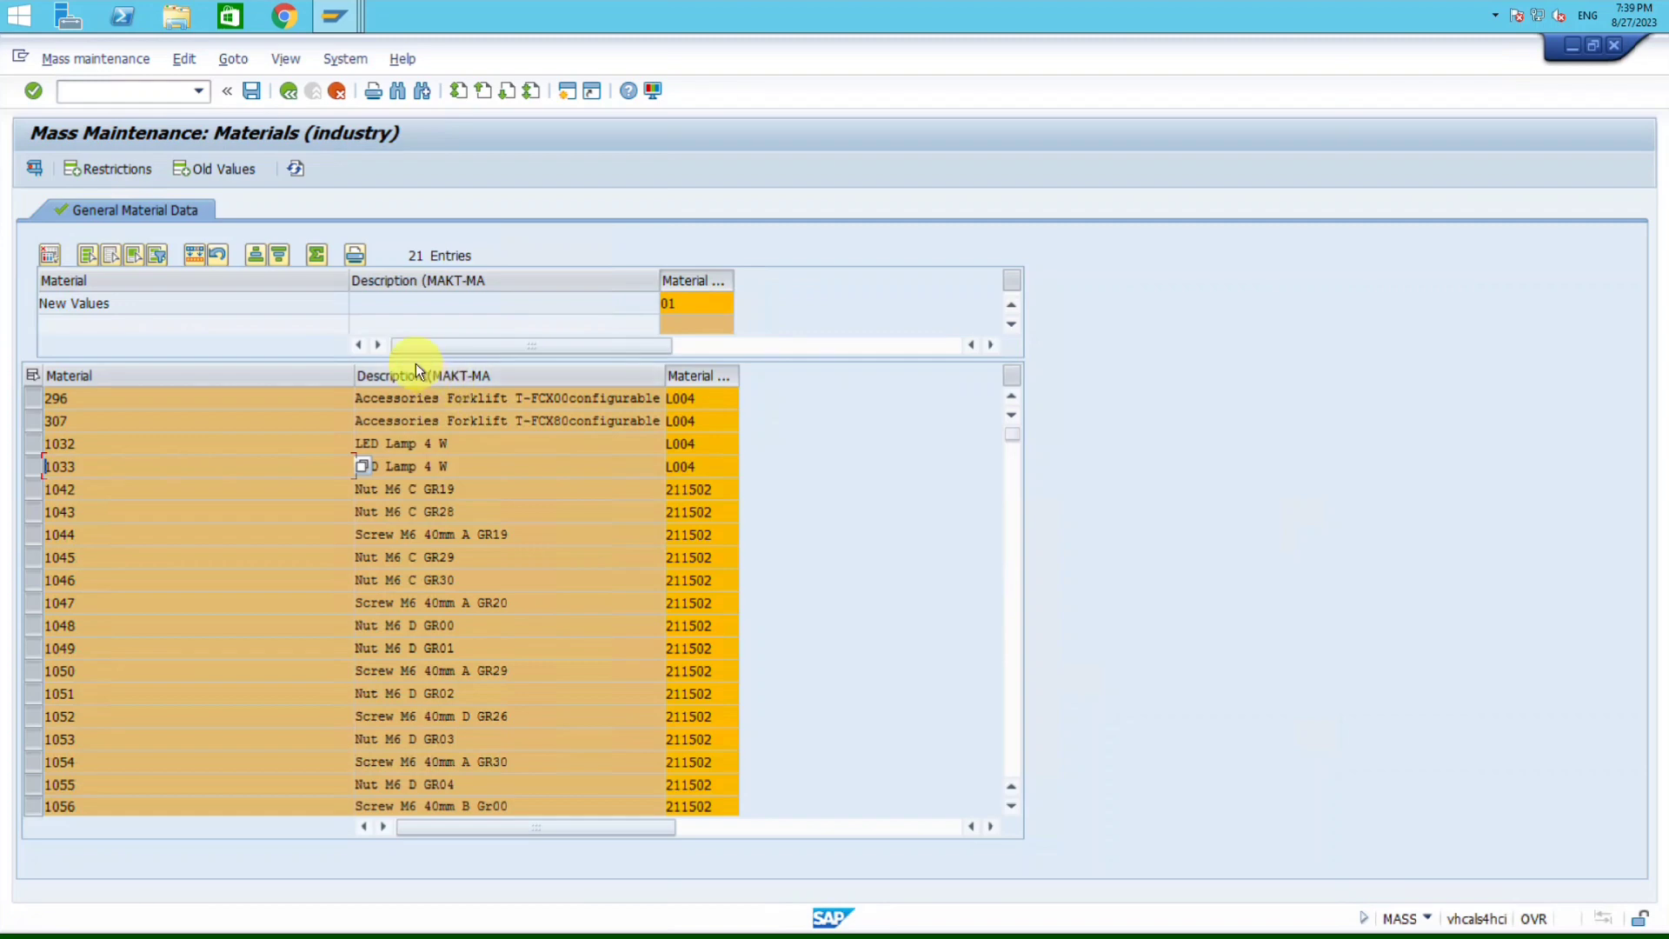
Step: Add the Base Unit of Measure field to the fields shown for mass change
click(47, 255)
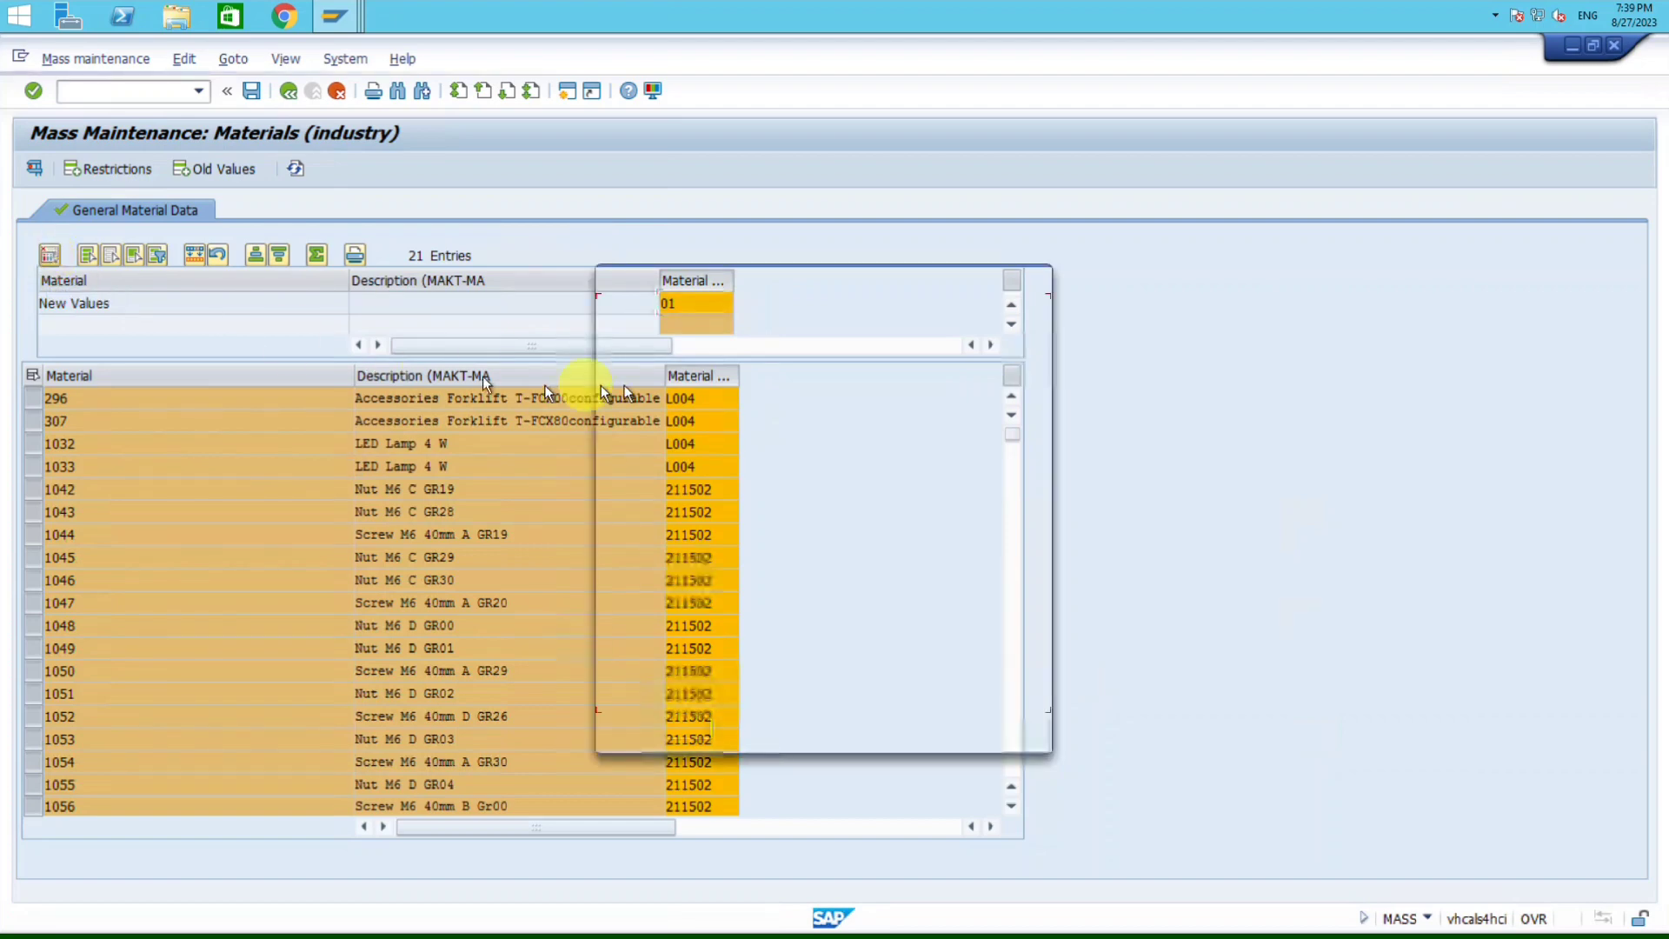
drag(800, 289, 1110, 202)
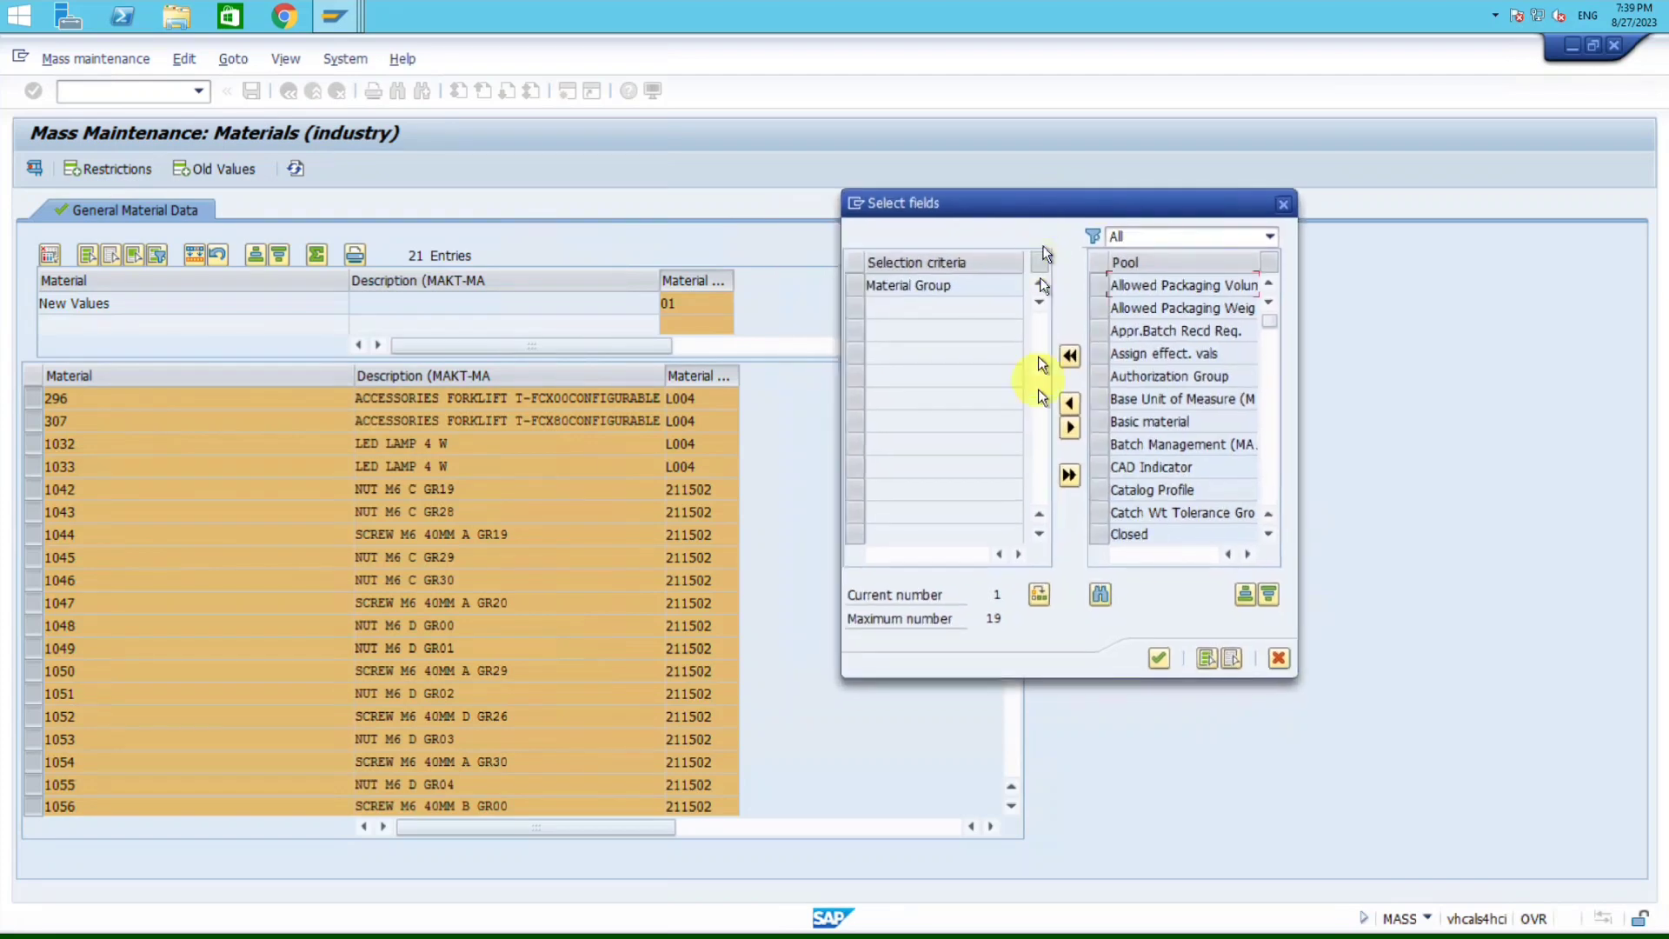
click(1105, 400)
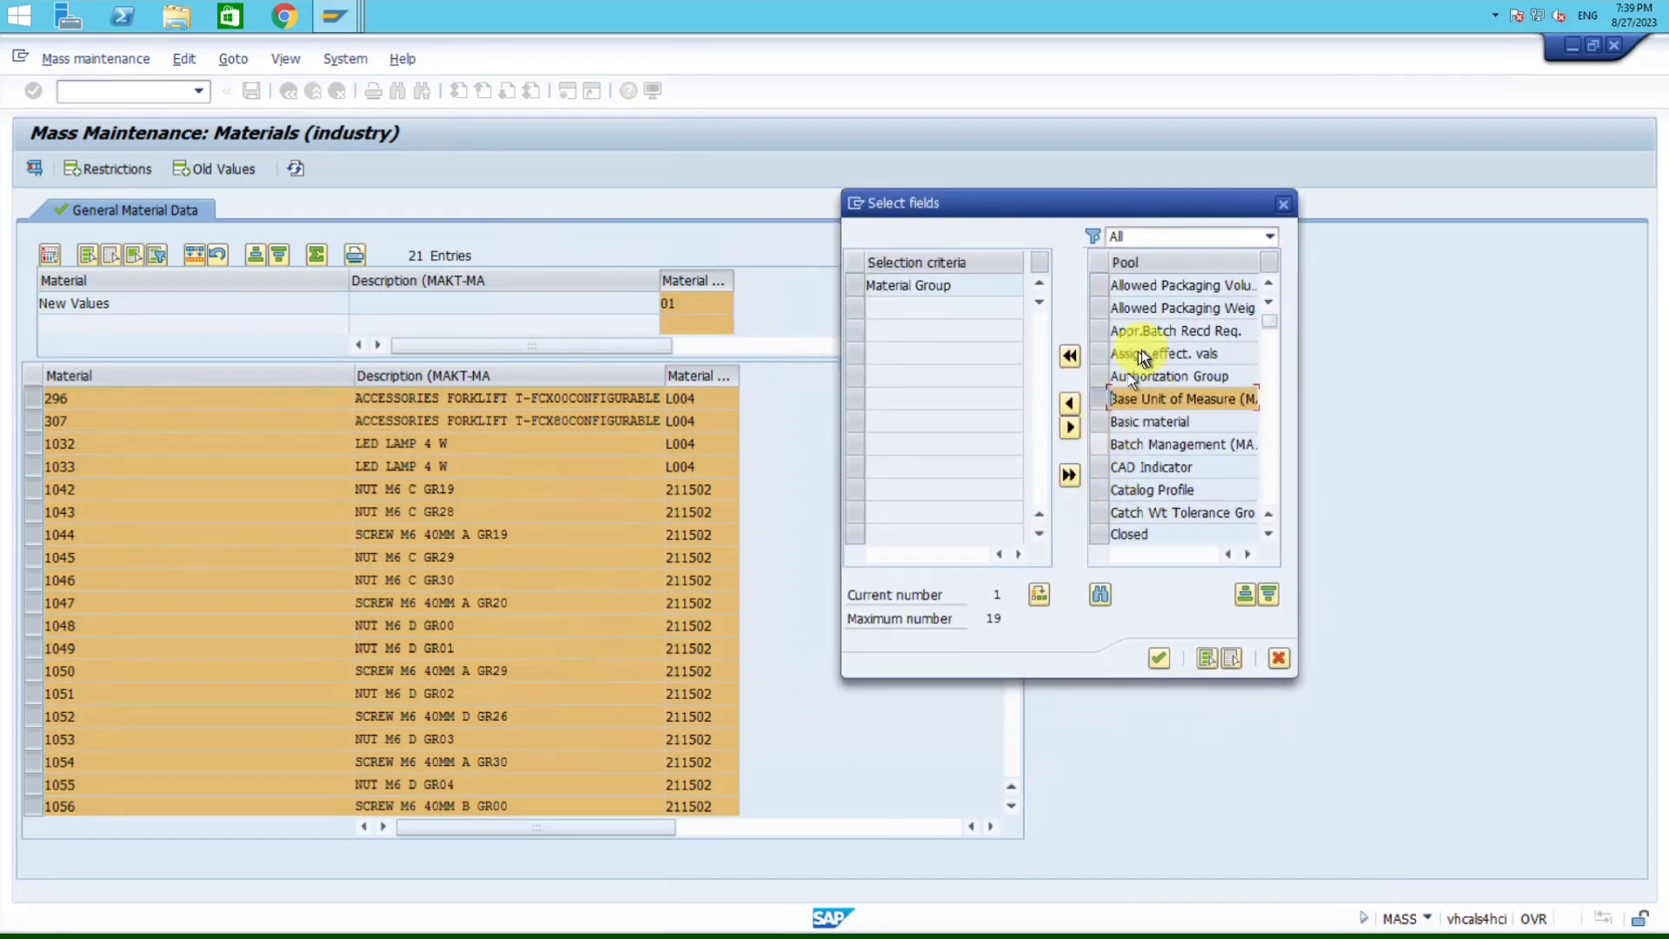
click(1069, 404)
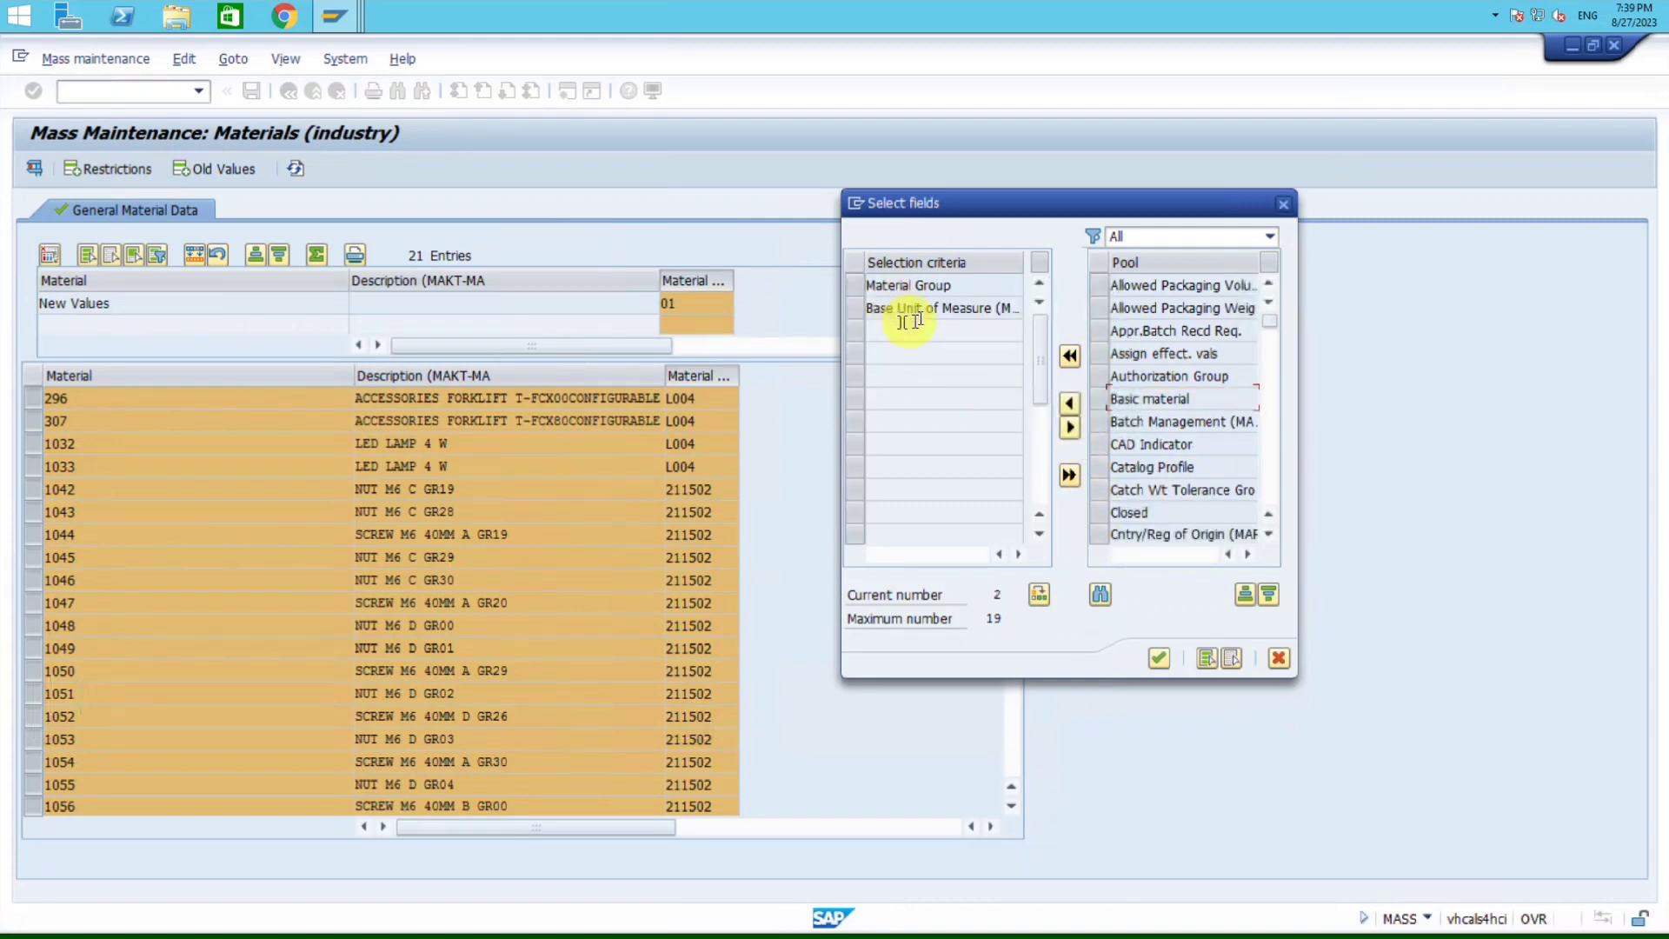
click(1158, 659)
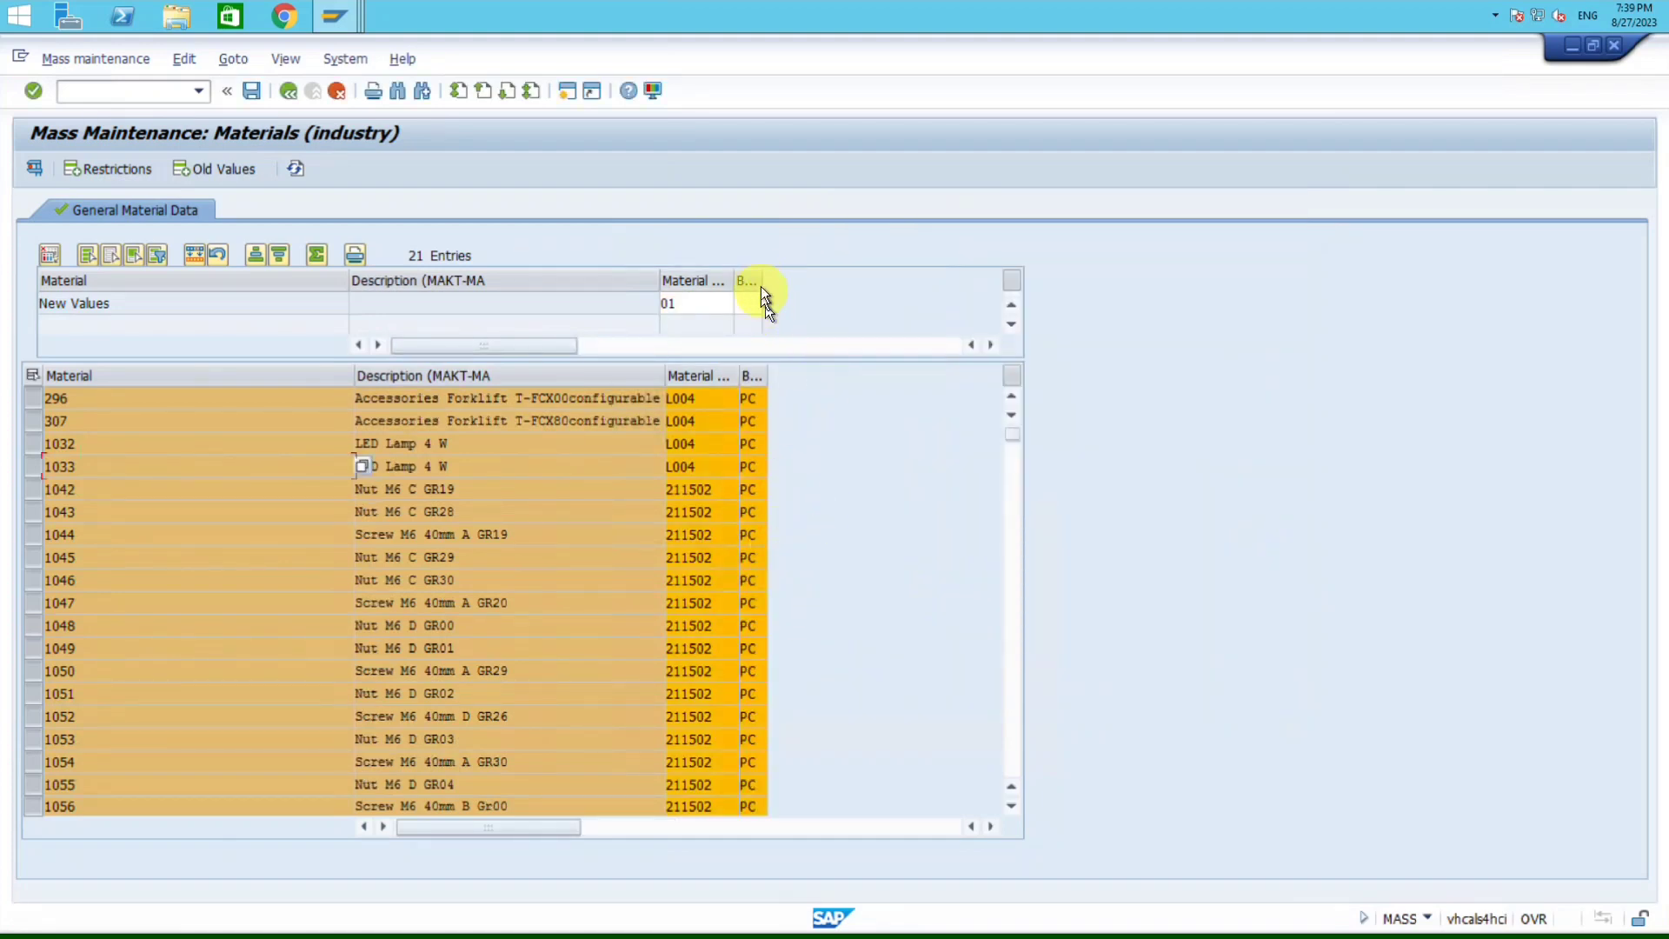
Step: Widen the base unit columns in both tables and enter EA as the new base unit of measure
drag(761, 278, 809, 279)
drag(765, 374, 813, 374)
click(774, 302)
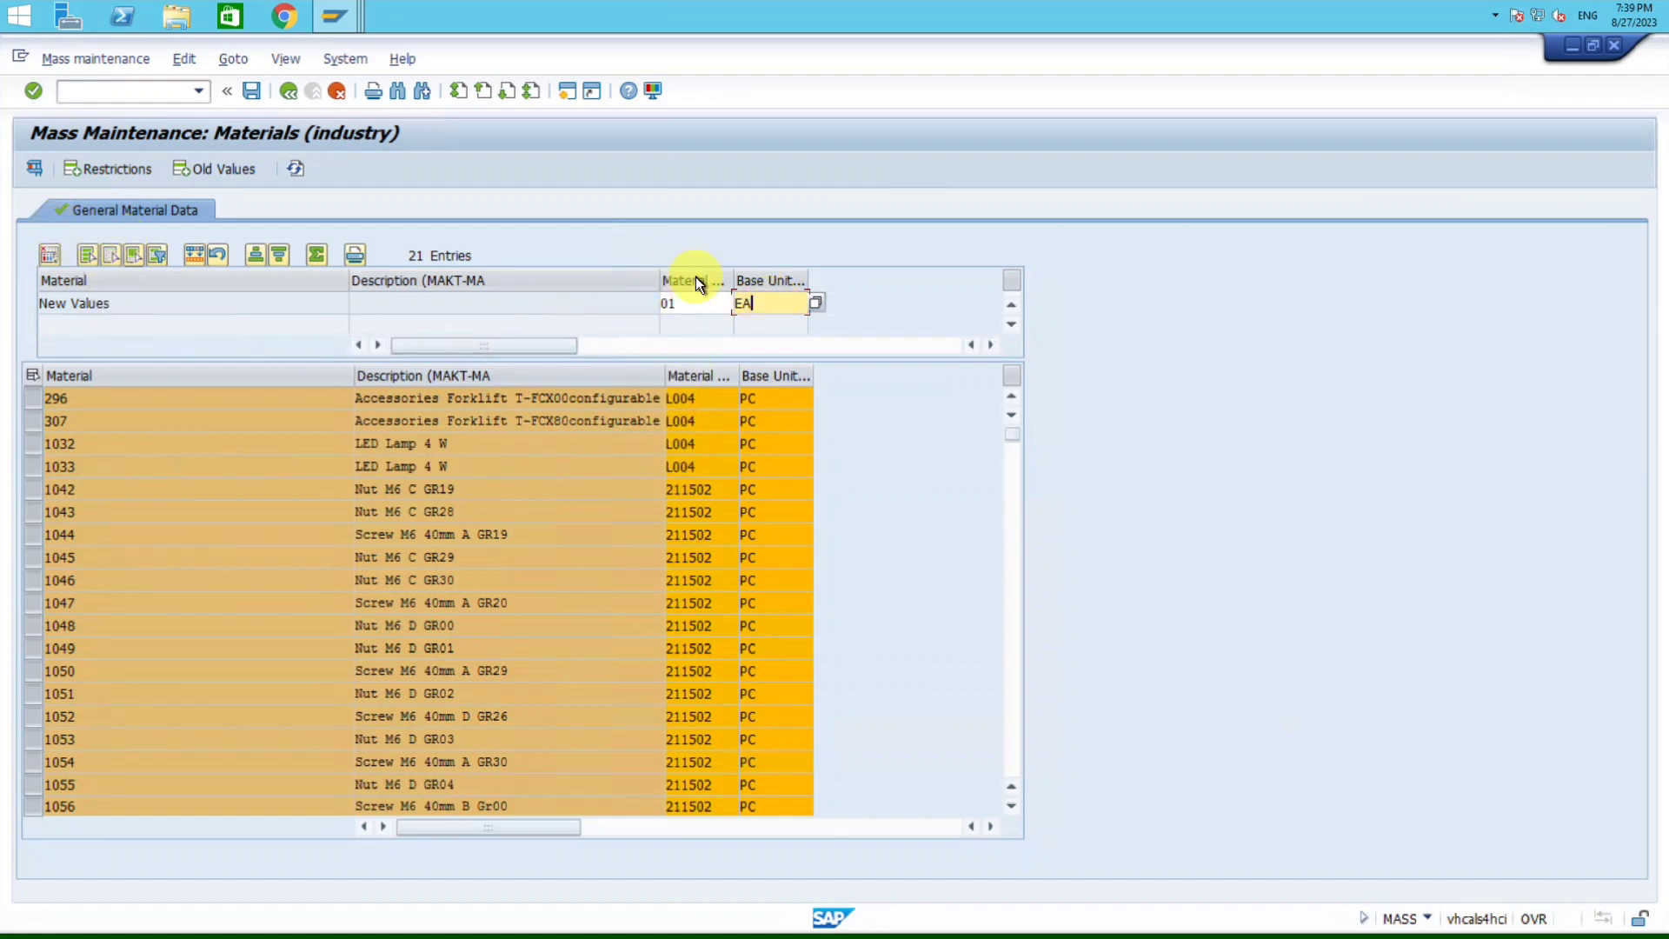
Step: Remove Base Unit of Measure from the chosen fields so only Material Group is maintained
click(43, 255)
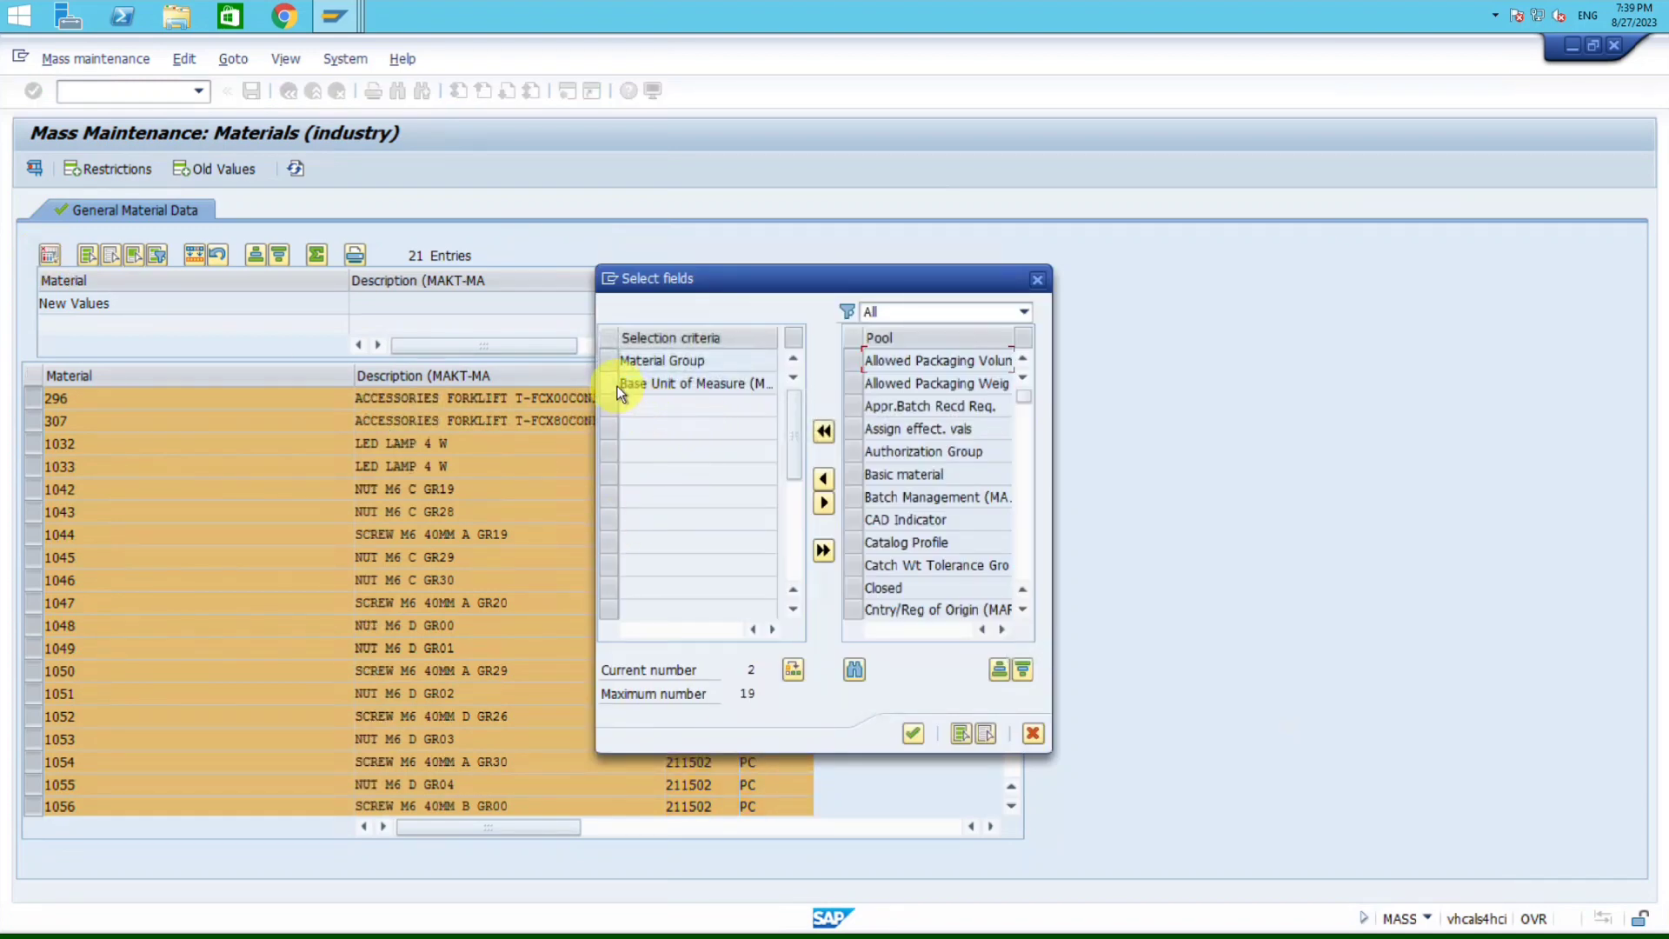
click(617, 384)
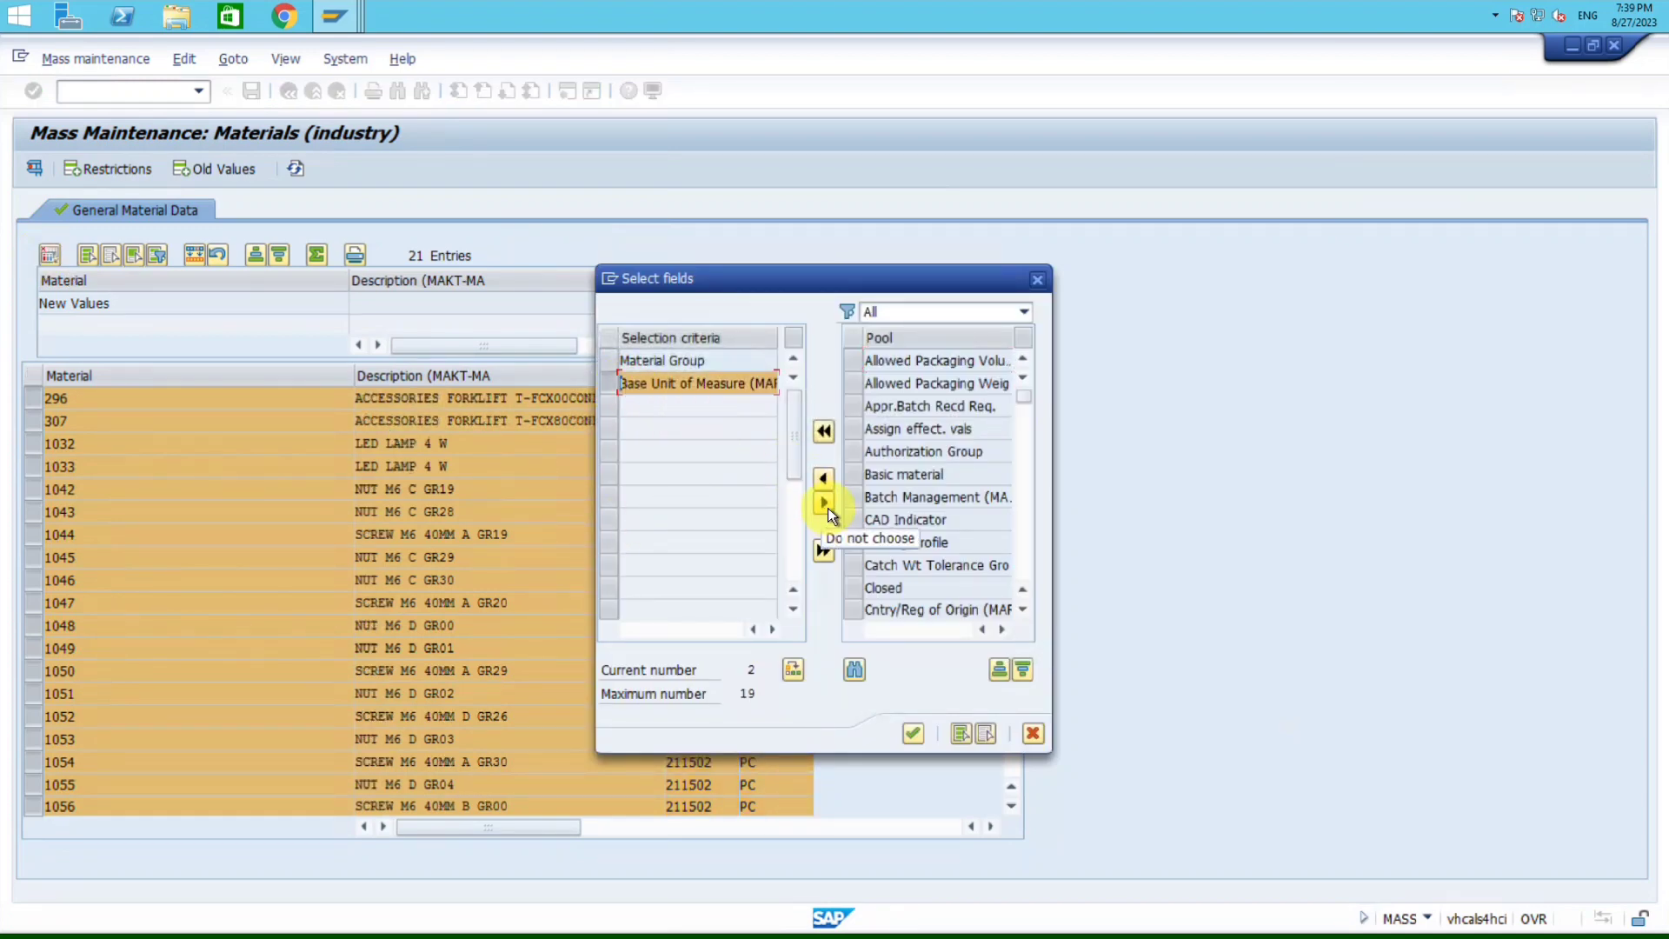
click(826, 508)
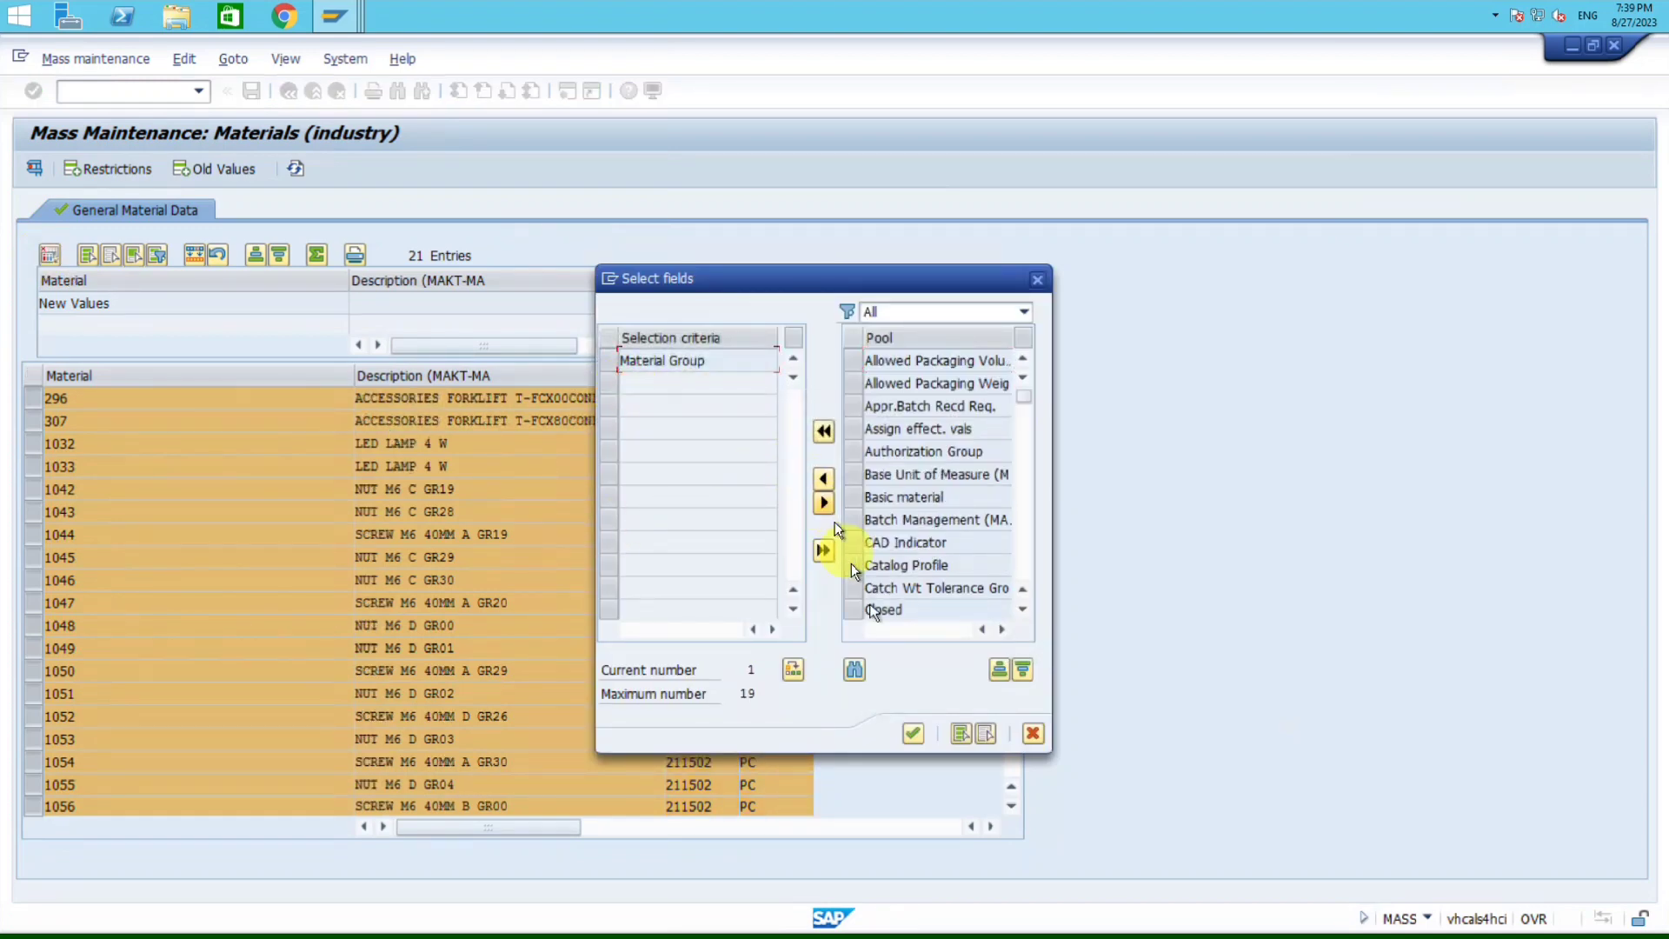
click(911, 735)
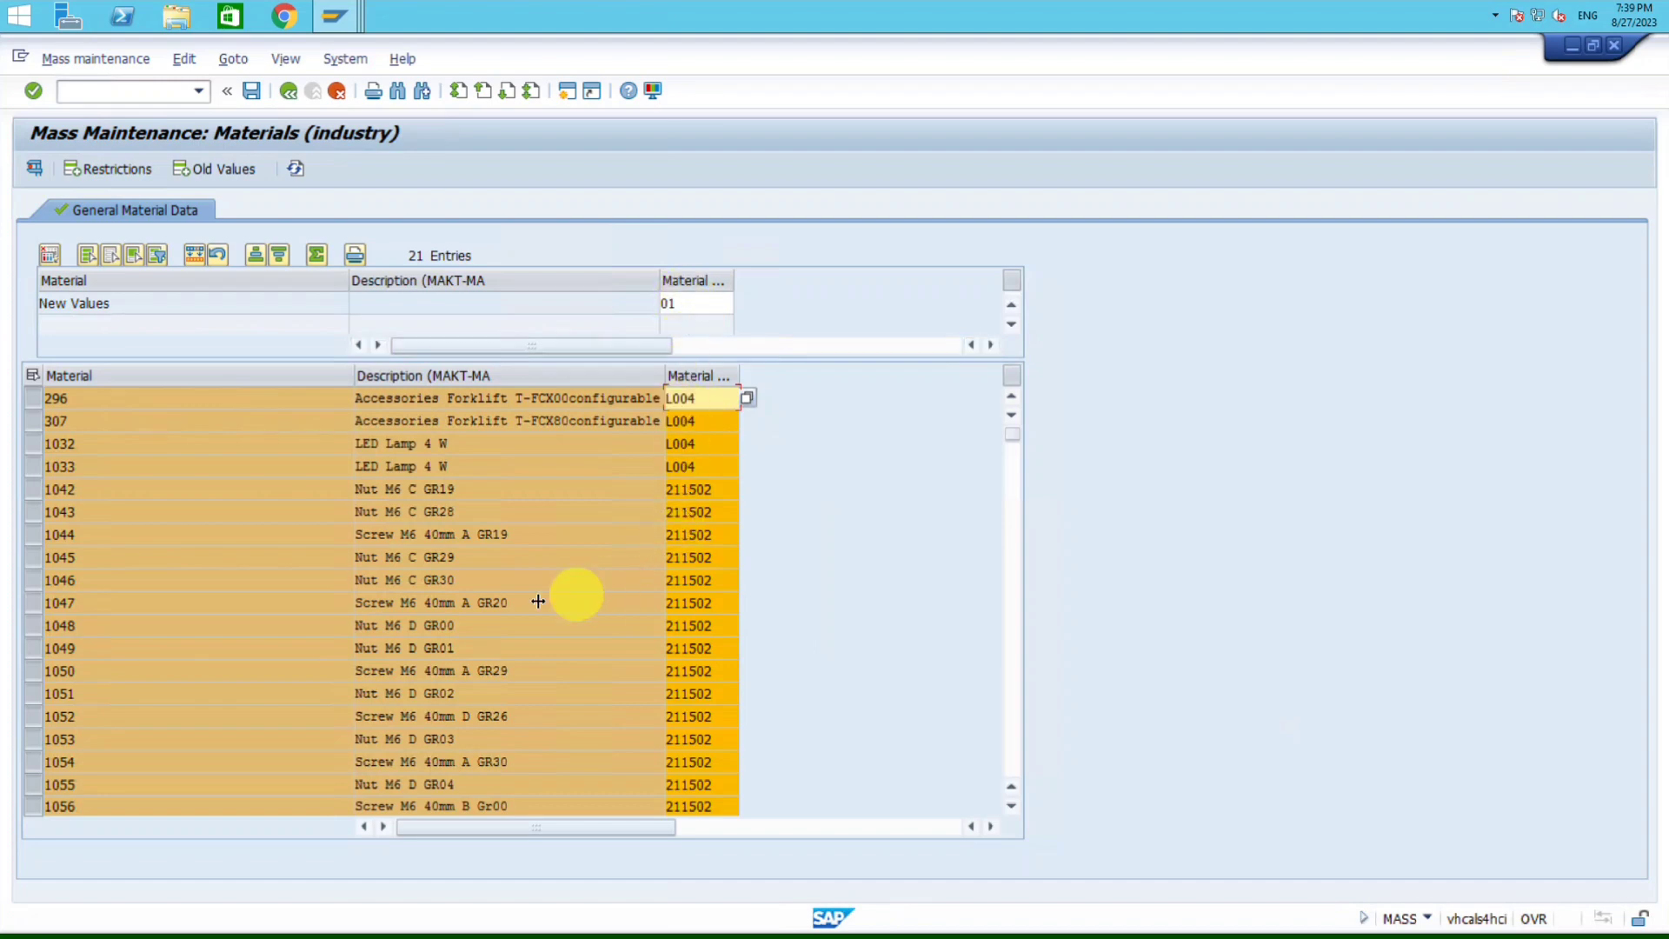
Step: Exclude materials 307 and 1032 from the selection, apply material group 01 to all other records and review the list
click(35, 422)
click(31, 447)
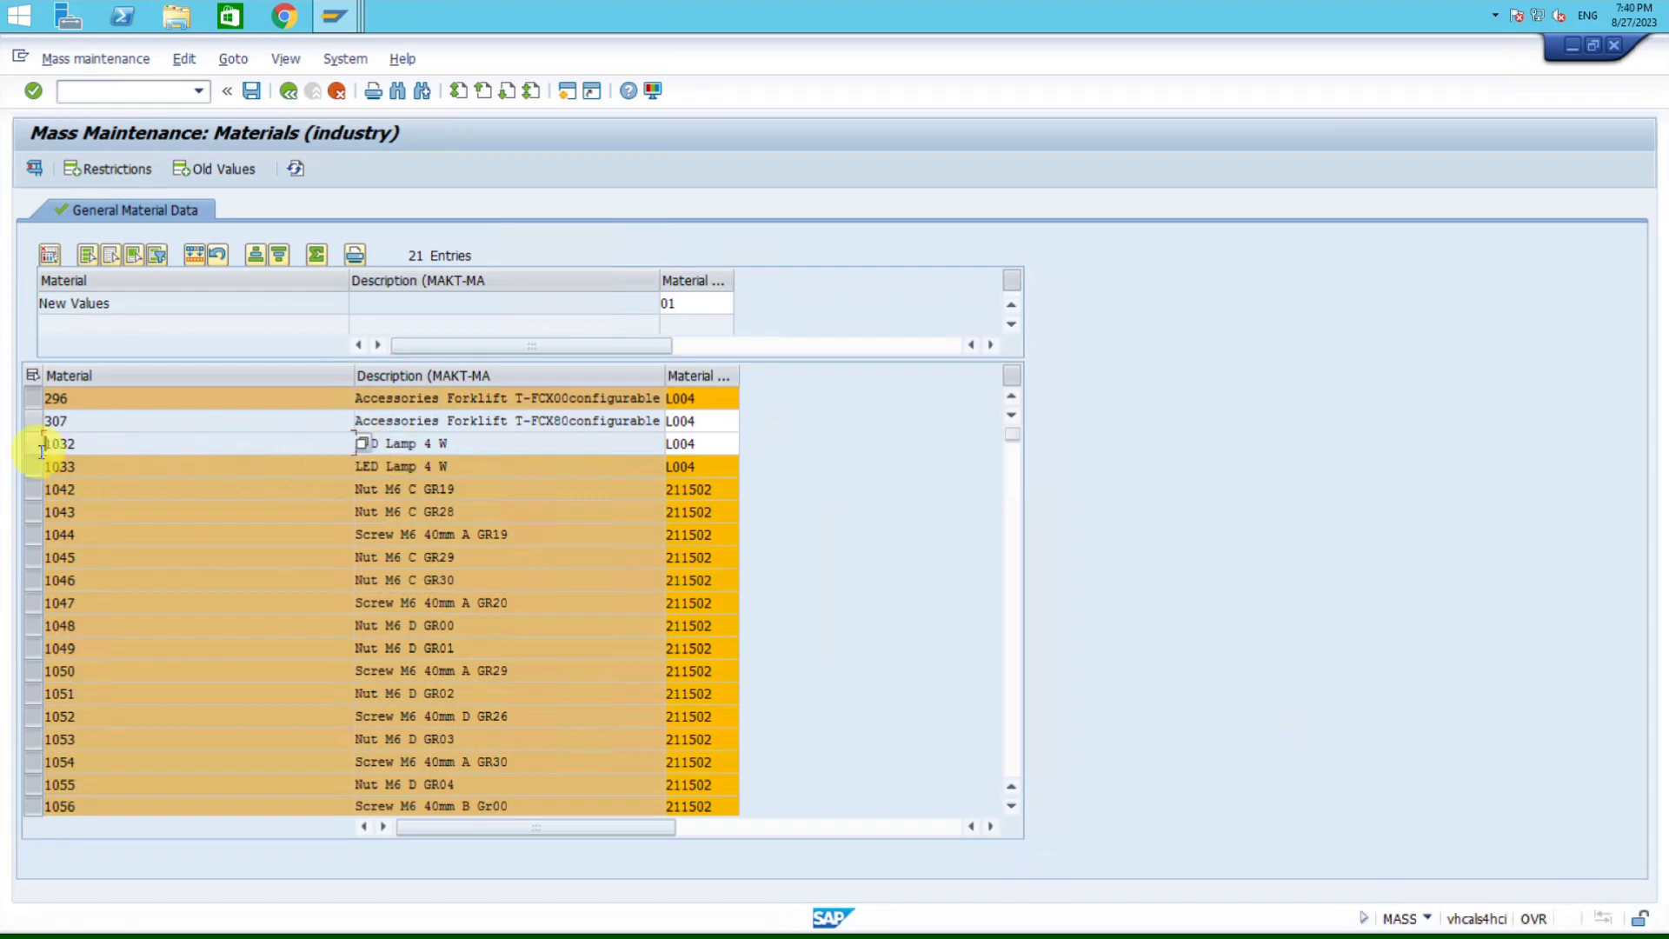
click(691, 280)
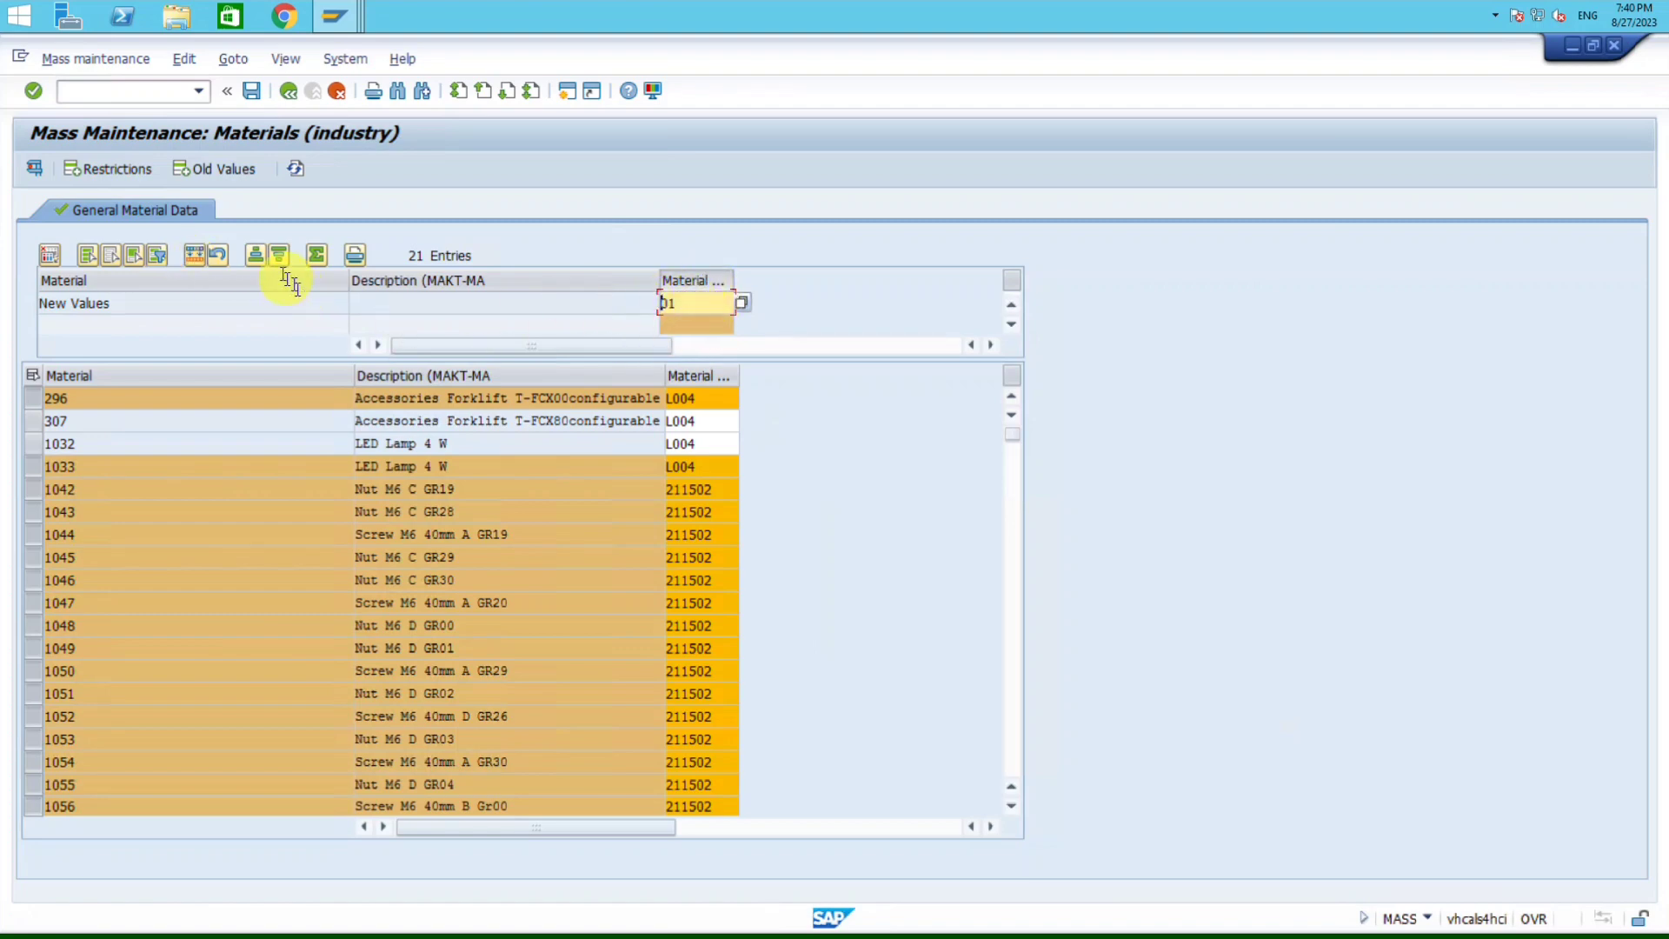
click(195, 255)
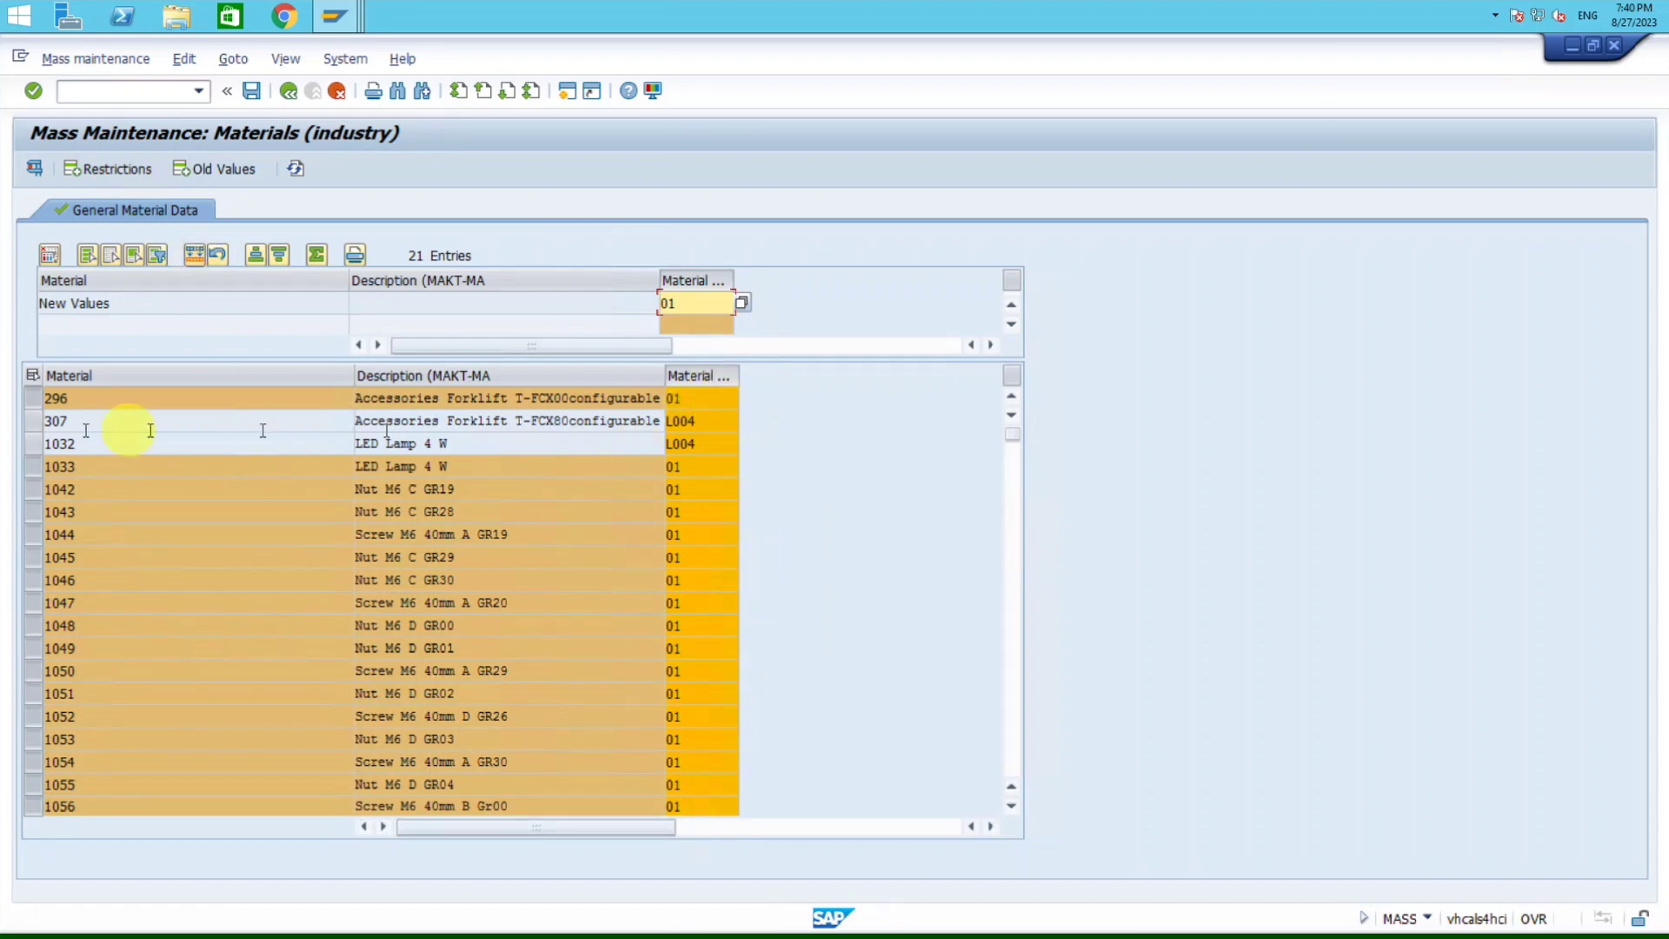
click(362, 512)
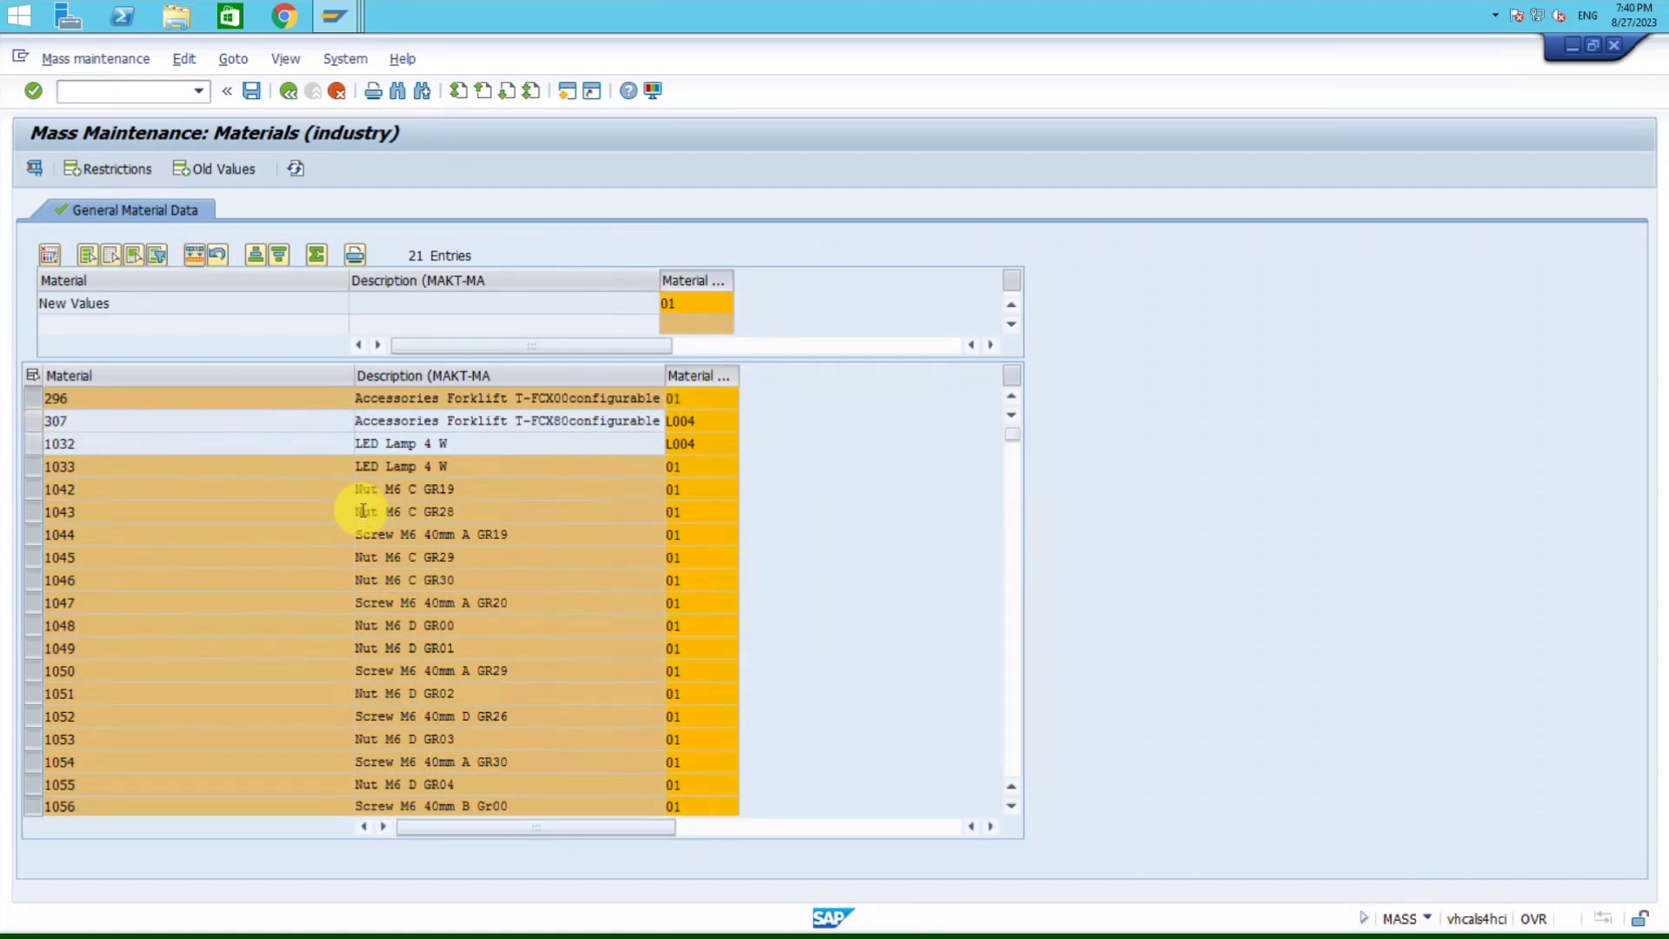
scroll(362, 511, down, 2)
scroll(654, 738, up, 2)
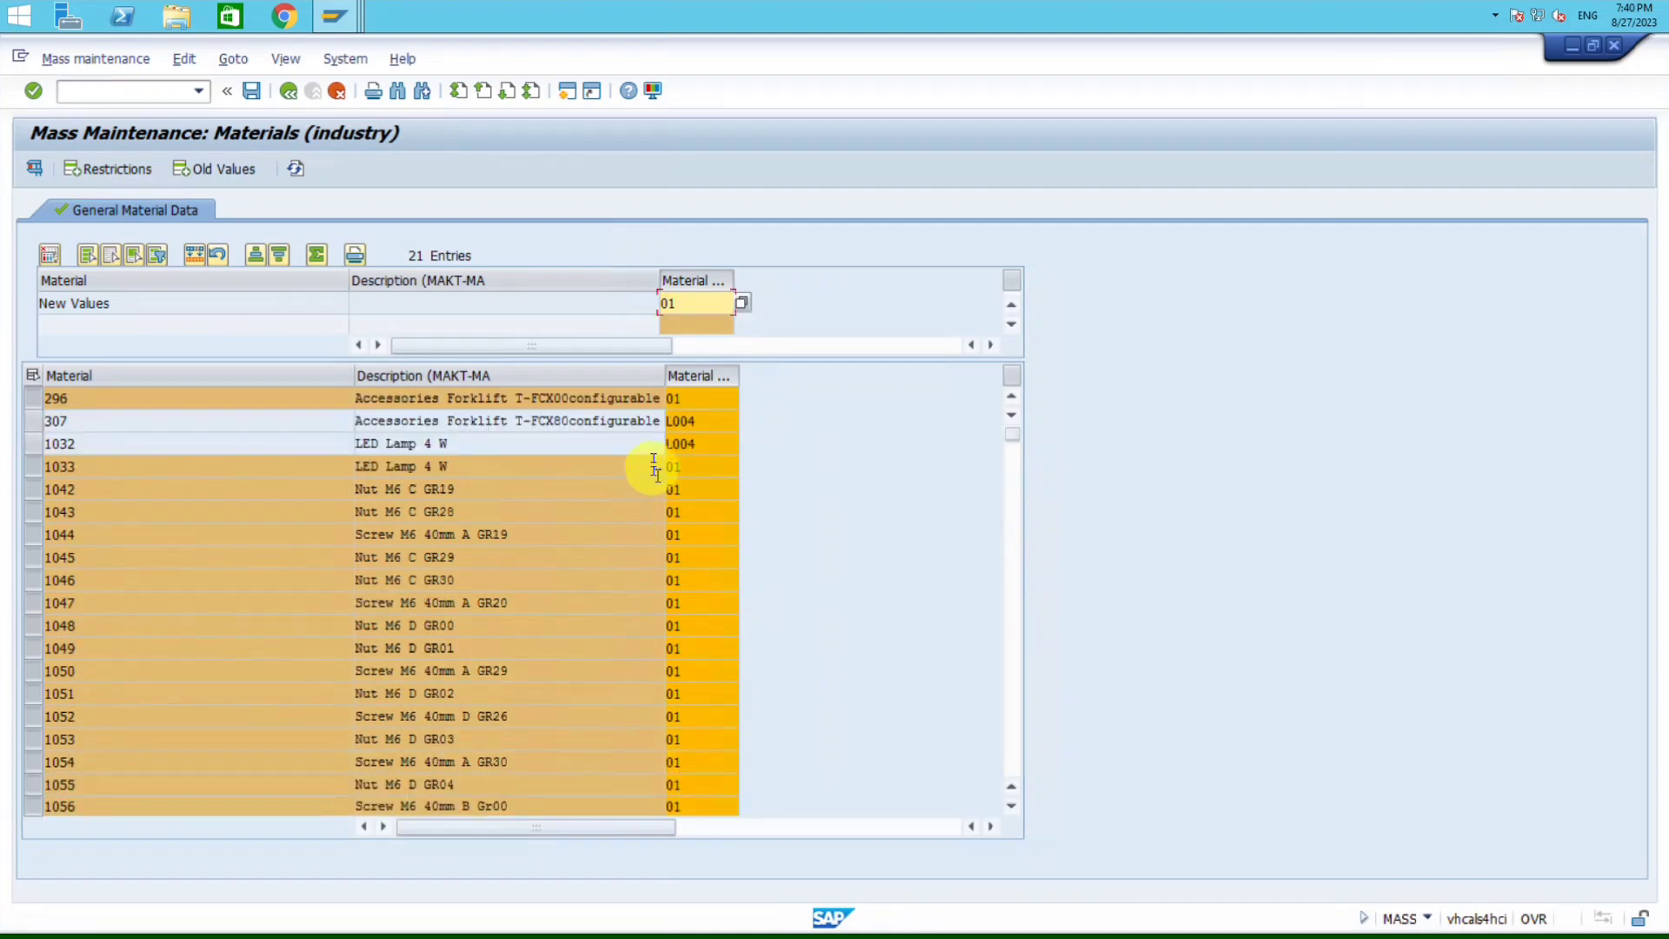
Step: Deselect all records and select only materials 307 and 1032
click(113, 253)
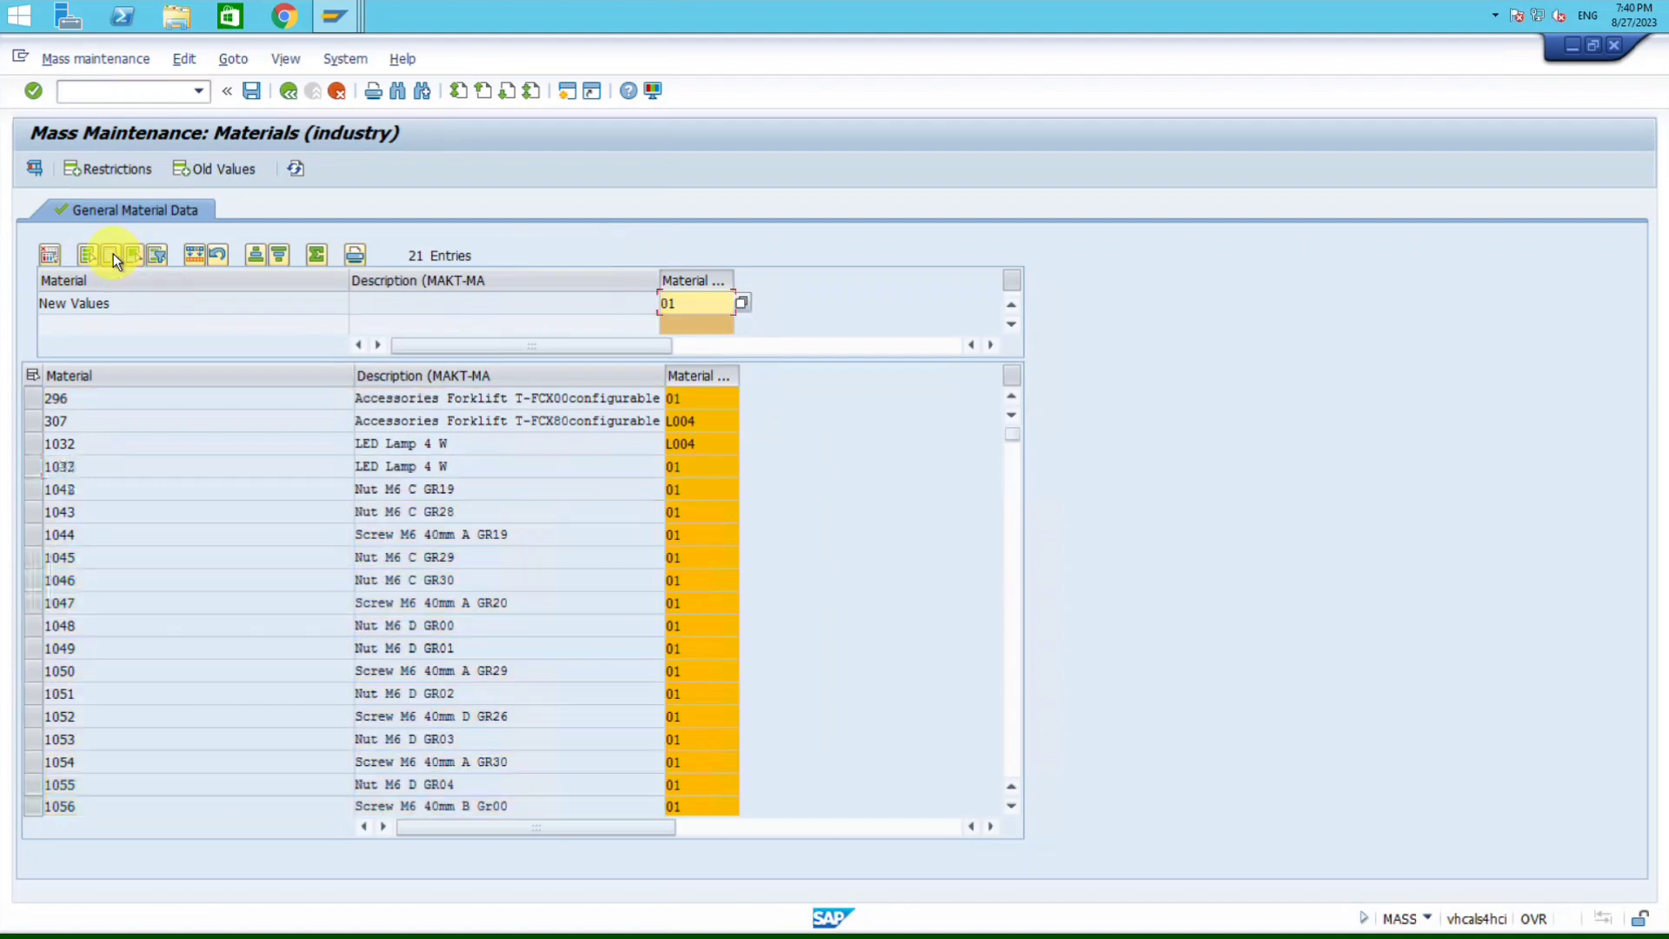
click(31, 421)
click(35, 443)
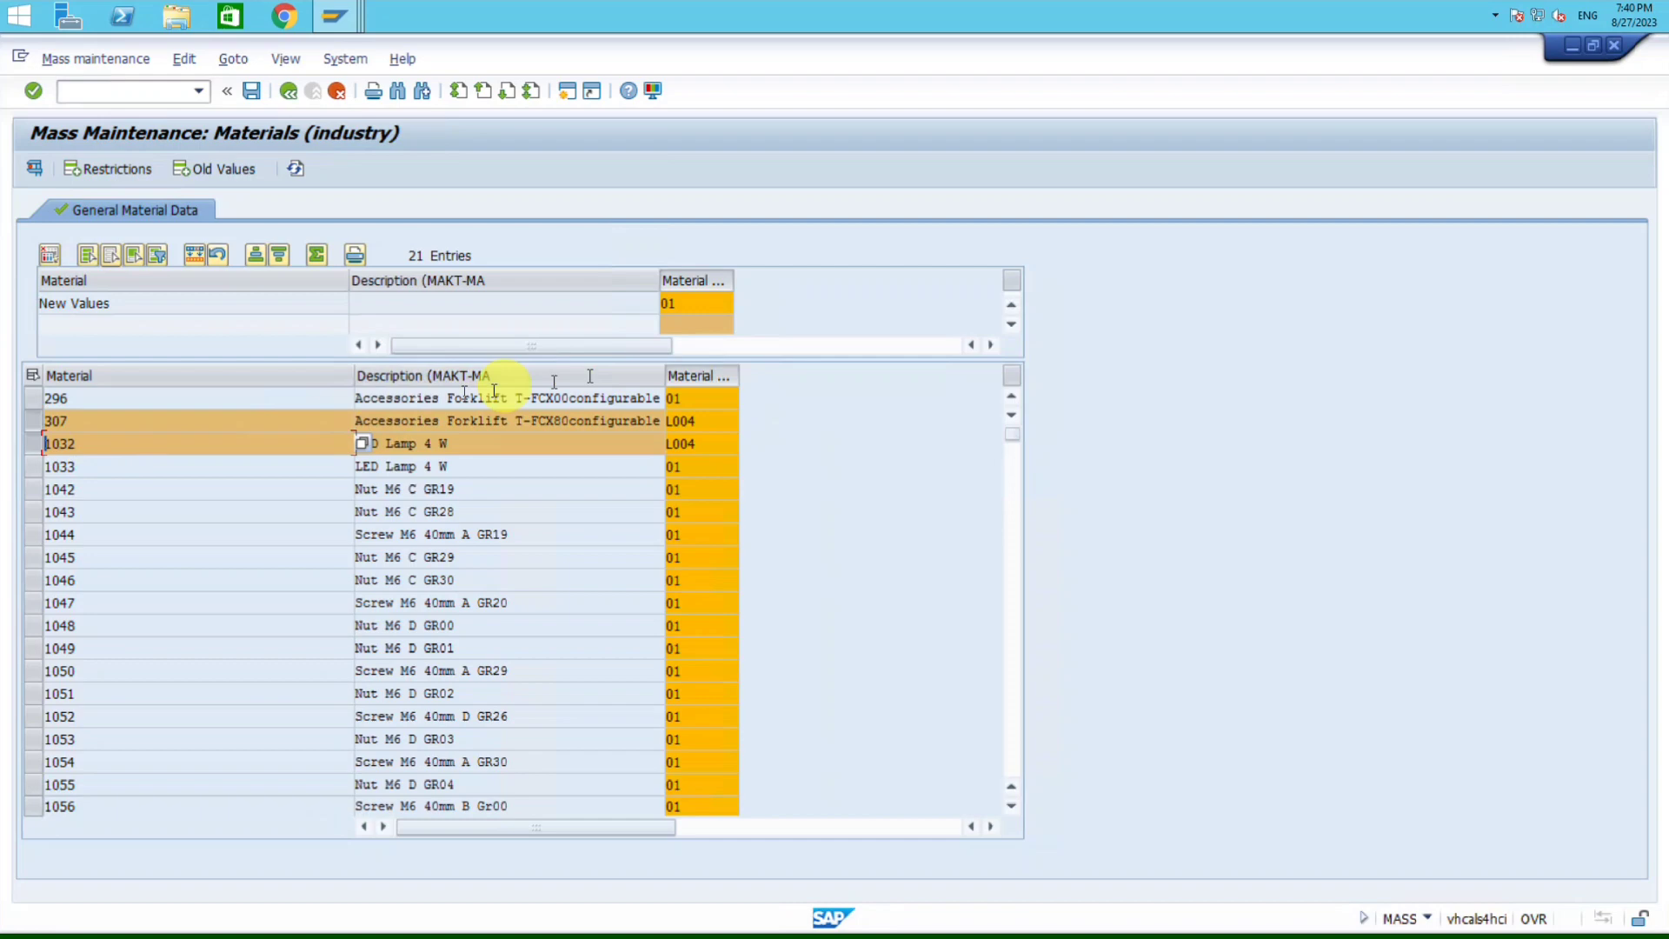
Step: Choose 02 as the new material group value and apply it to the selected materials 307 and 1032
click(700, 304)
key(BackSpace)
key(BackSpace)
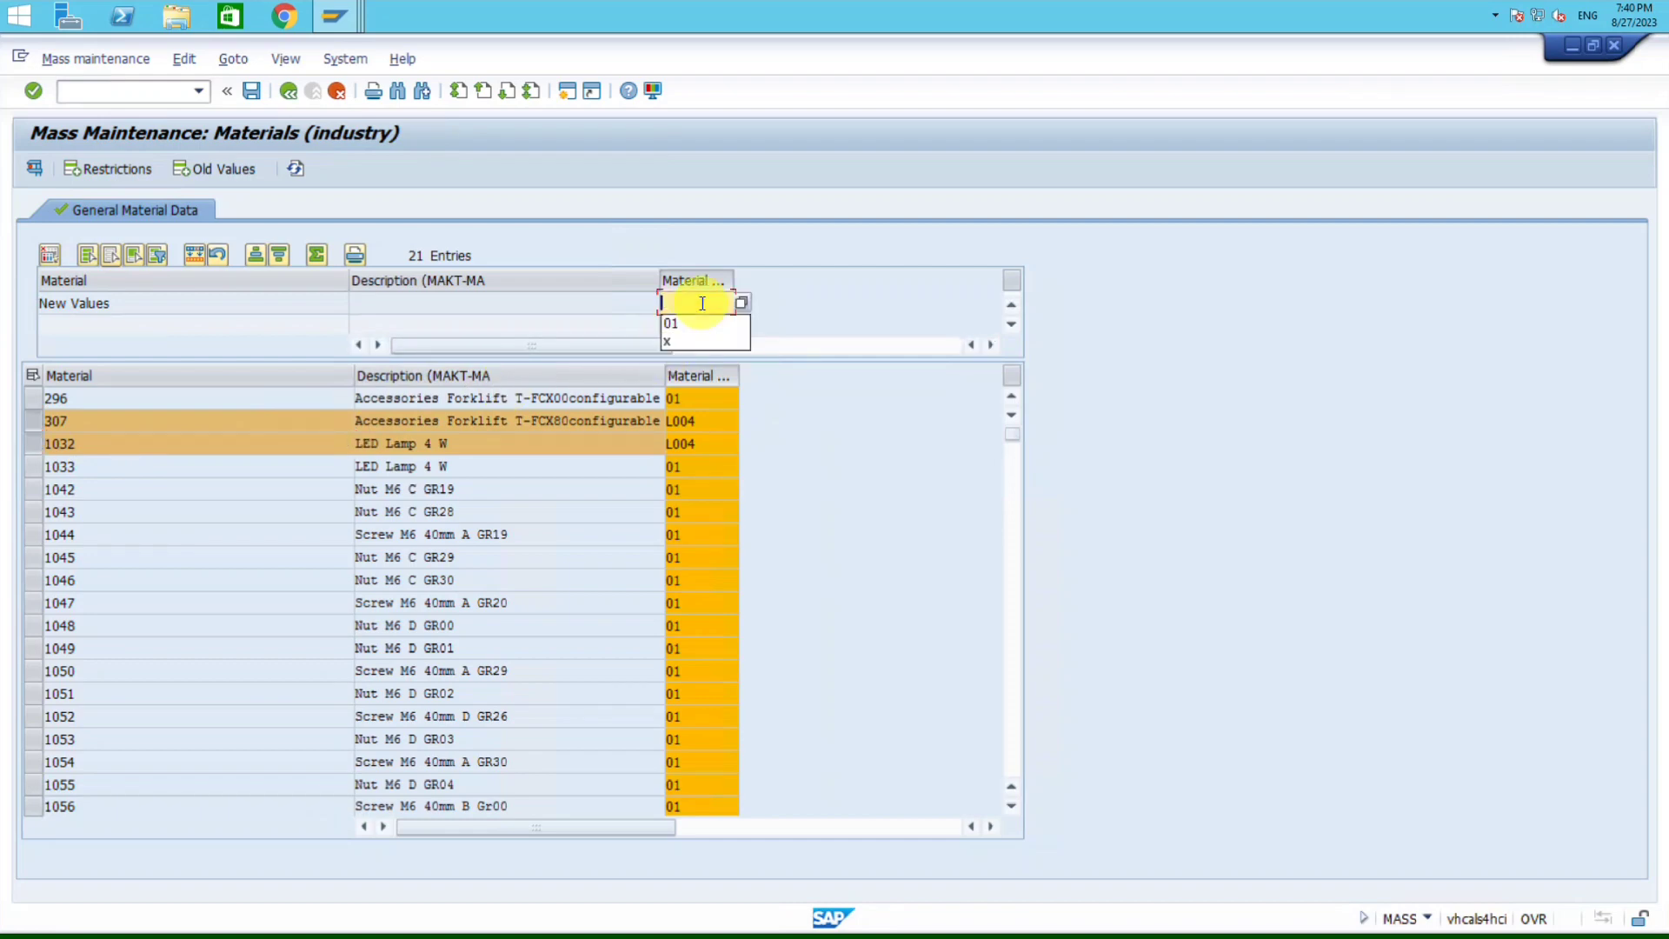
click(743, 304)
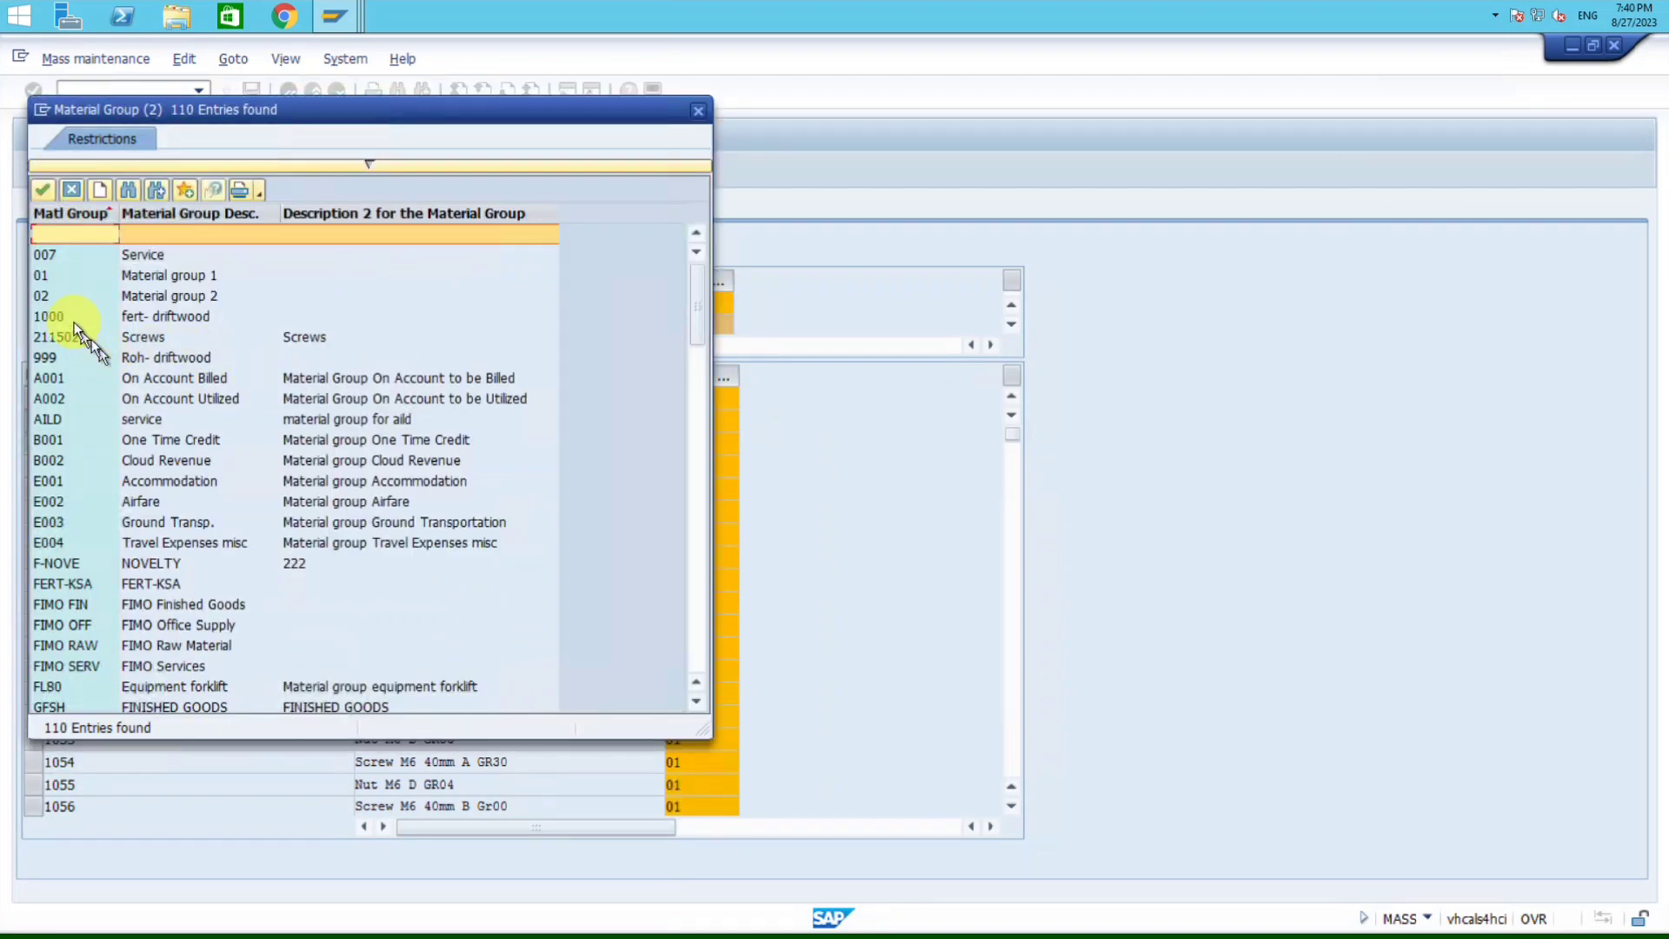
click(39, 300)
click(39, 297)
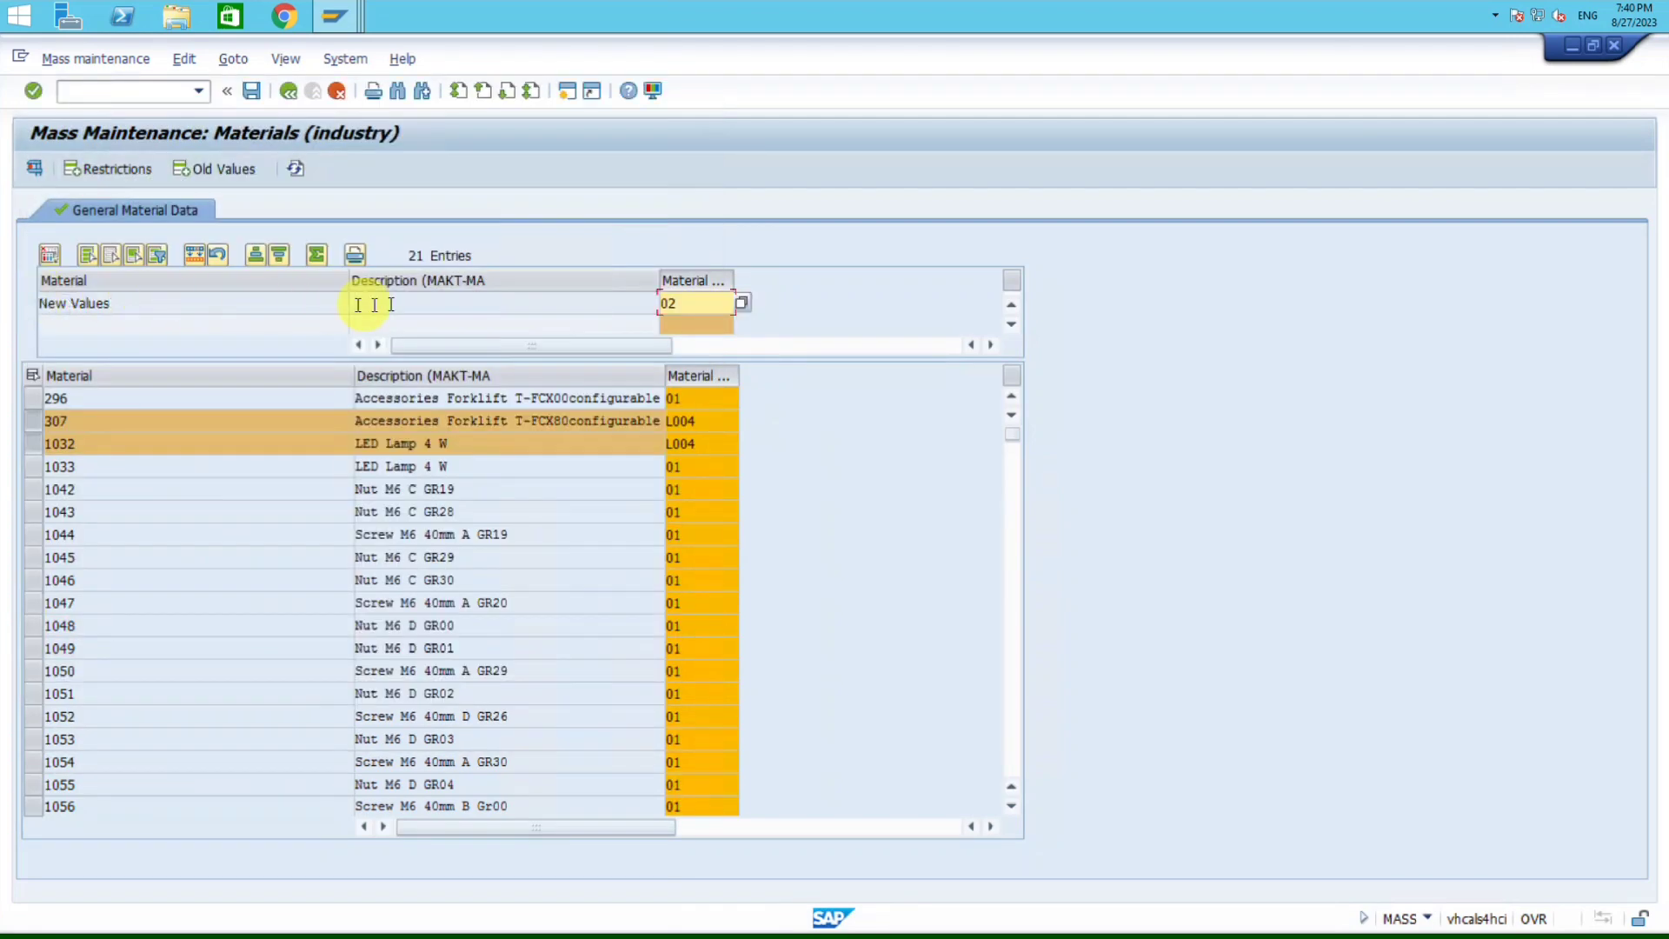
click(195, 255)
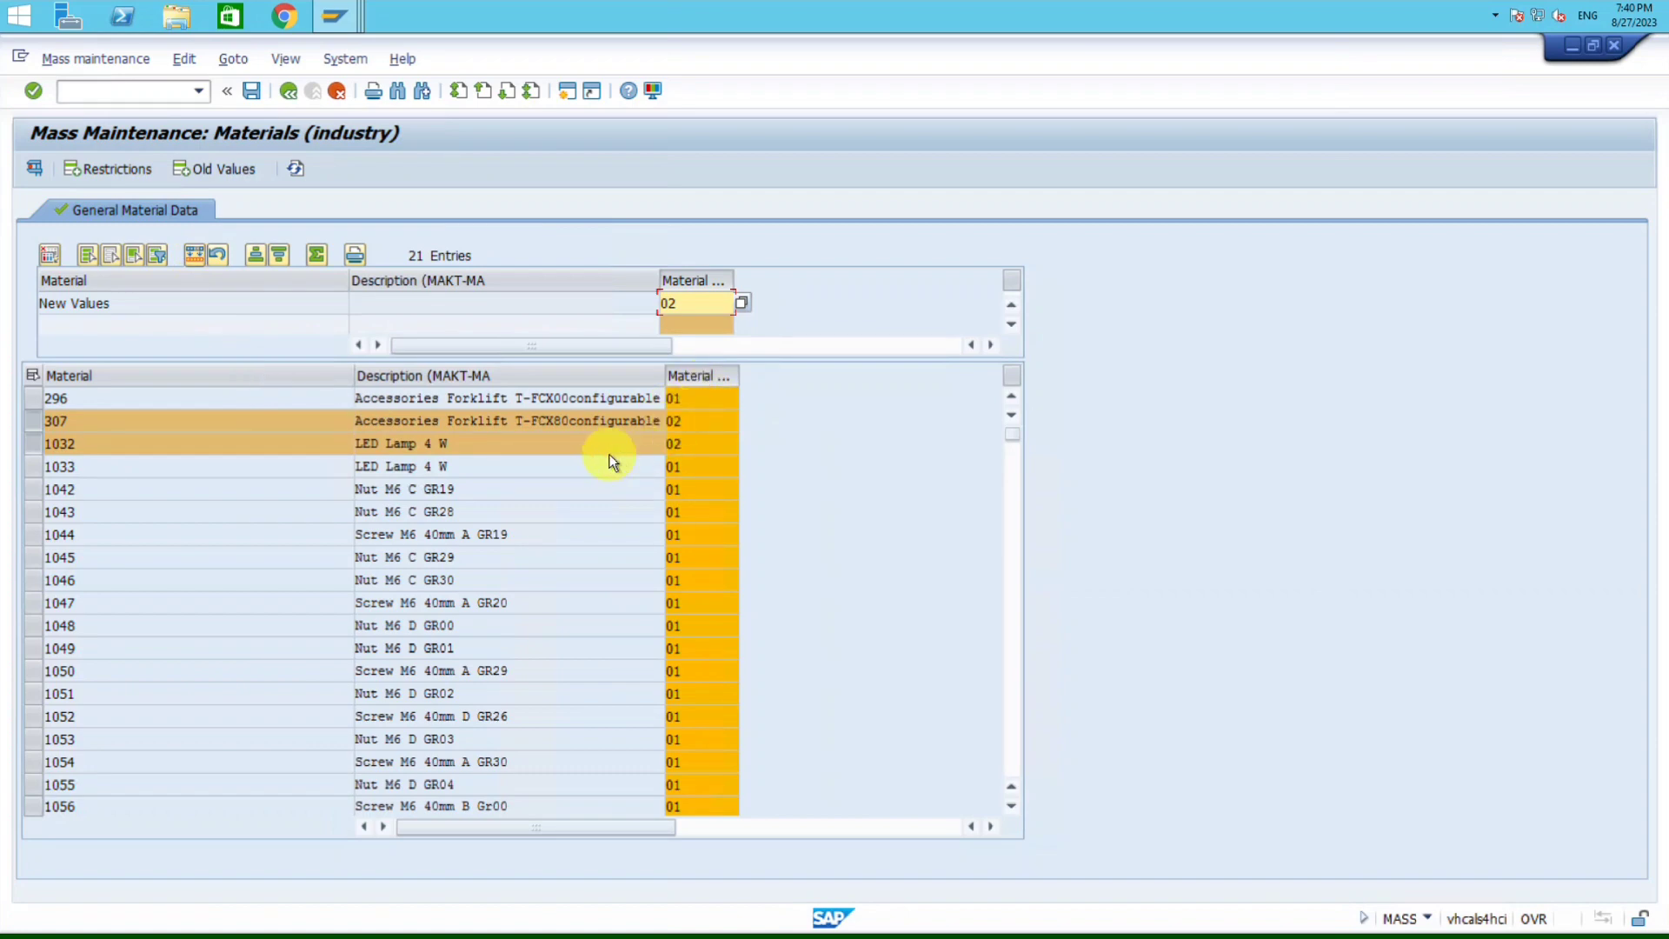
click(111, 257)
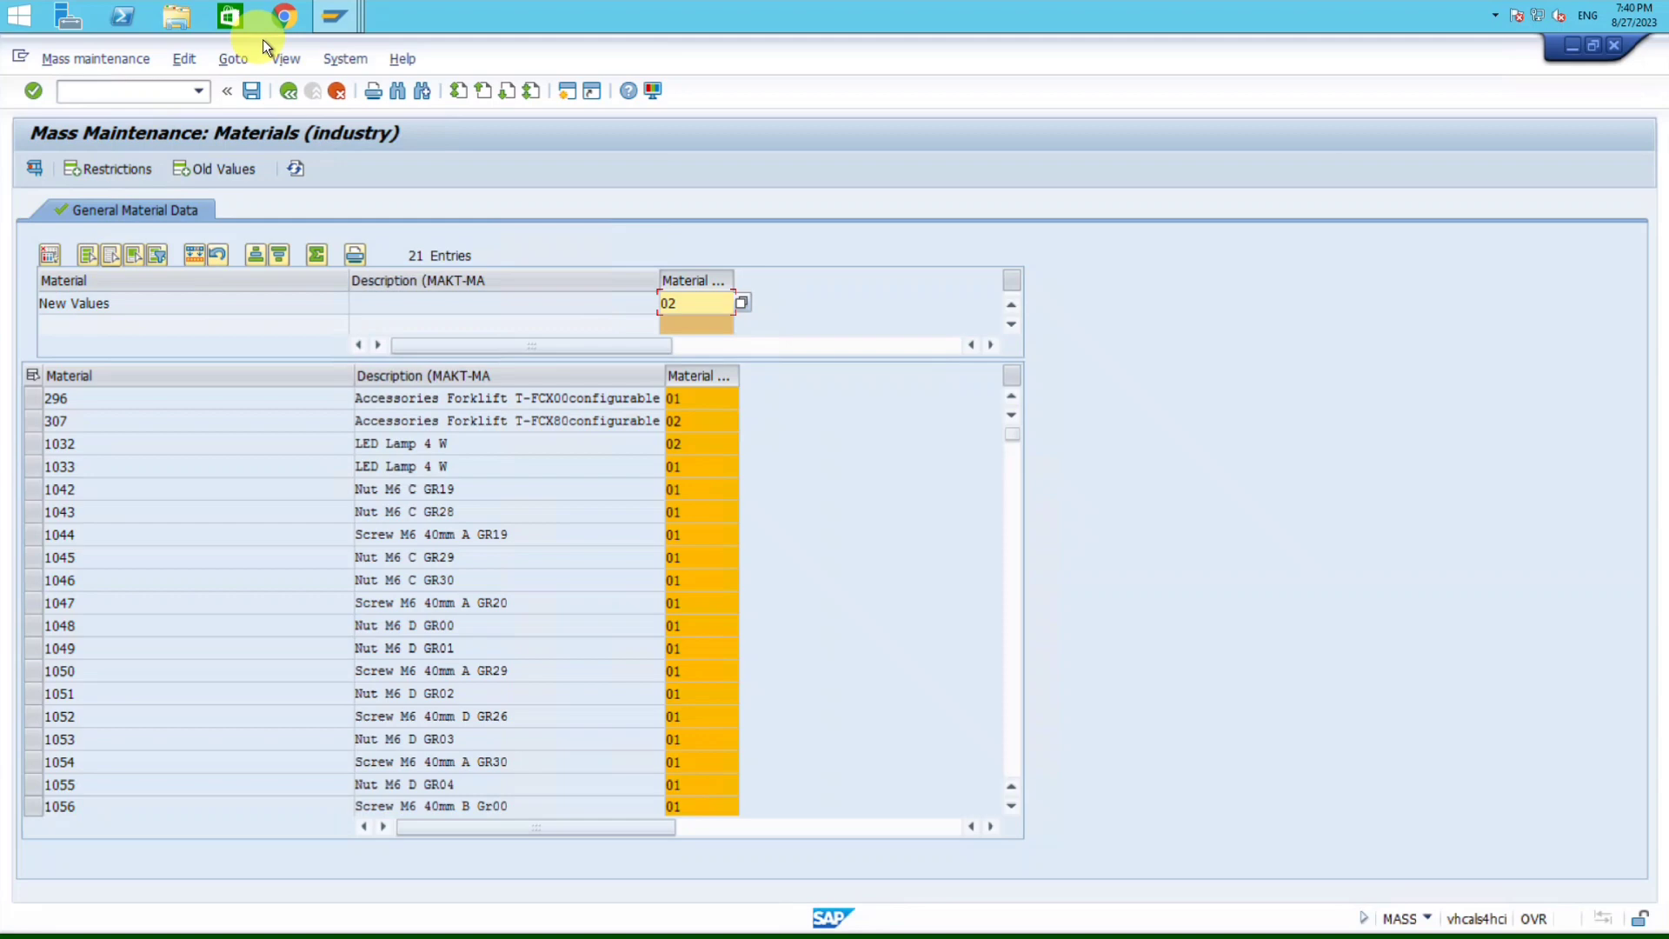
click(253, 93)
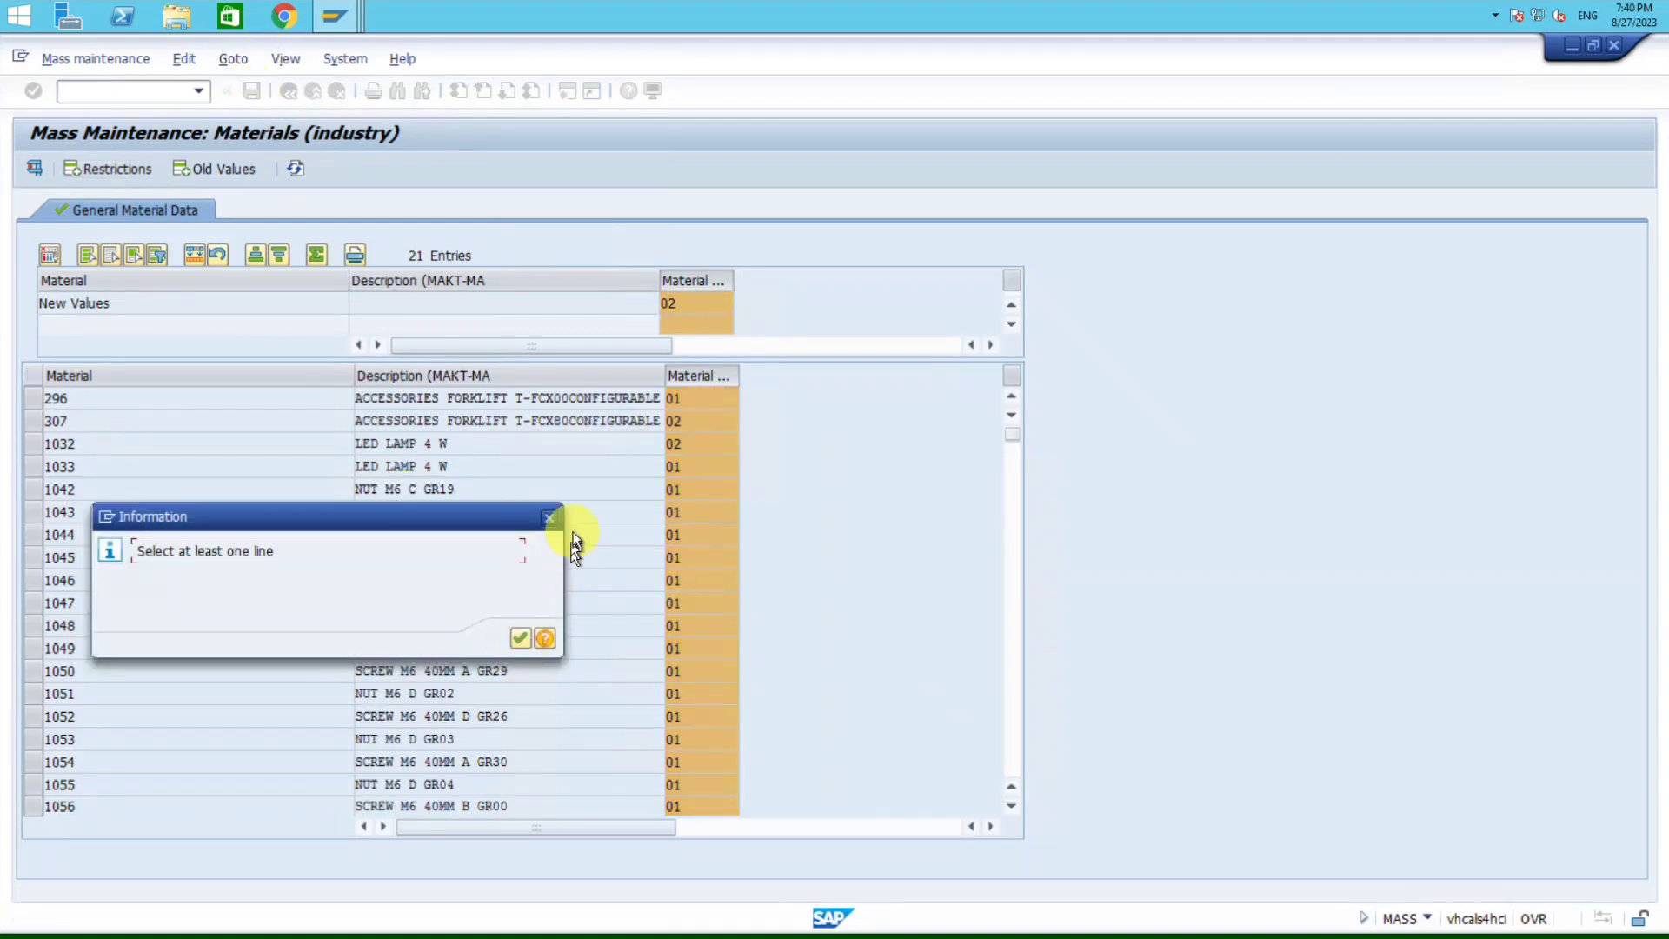
click(549, 517)
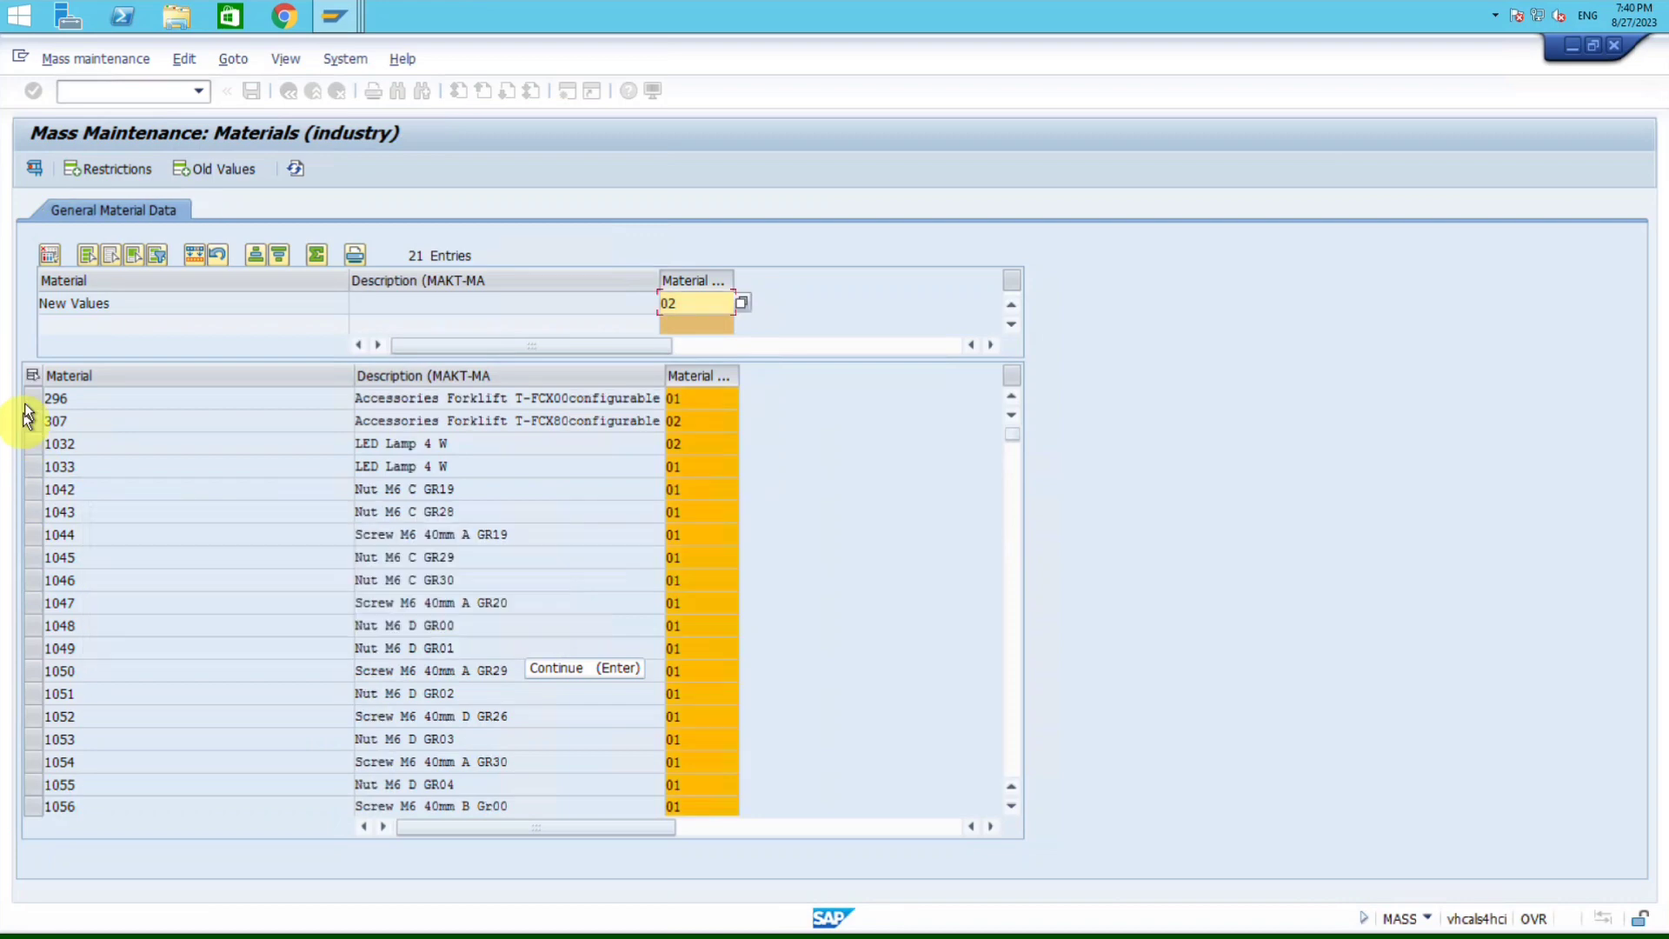
Step: Save the material group changes for all listed records and review the update messages
click(87, 255)
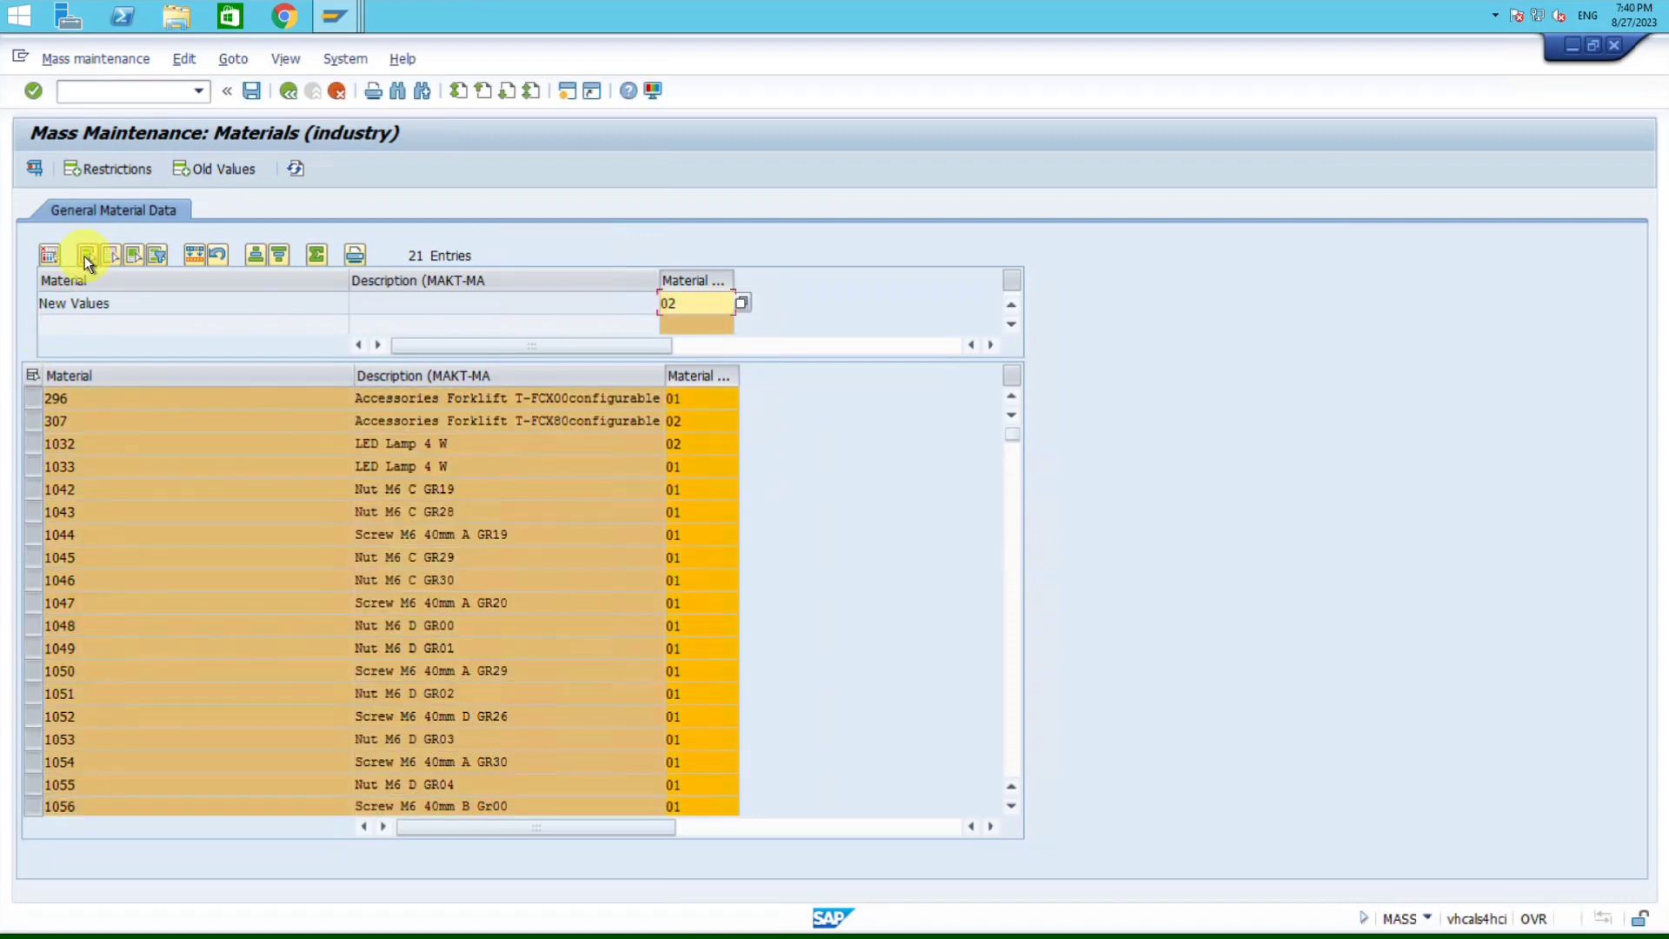
click(250, 91)
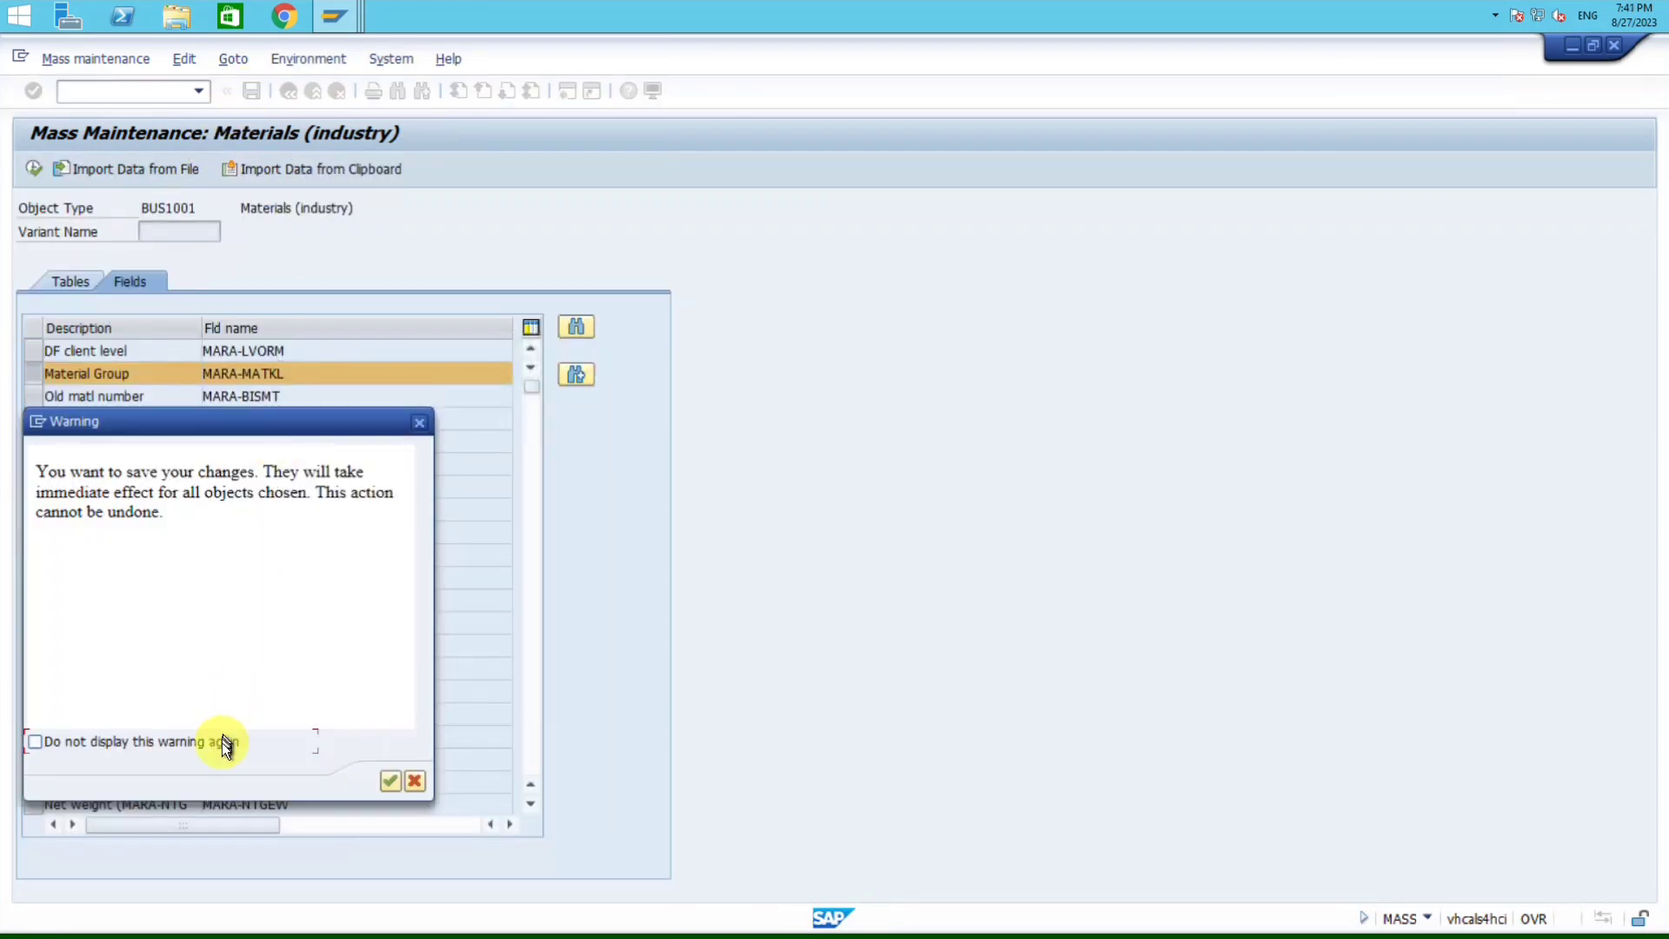
click(395, 784)
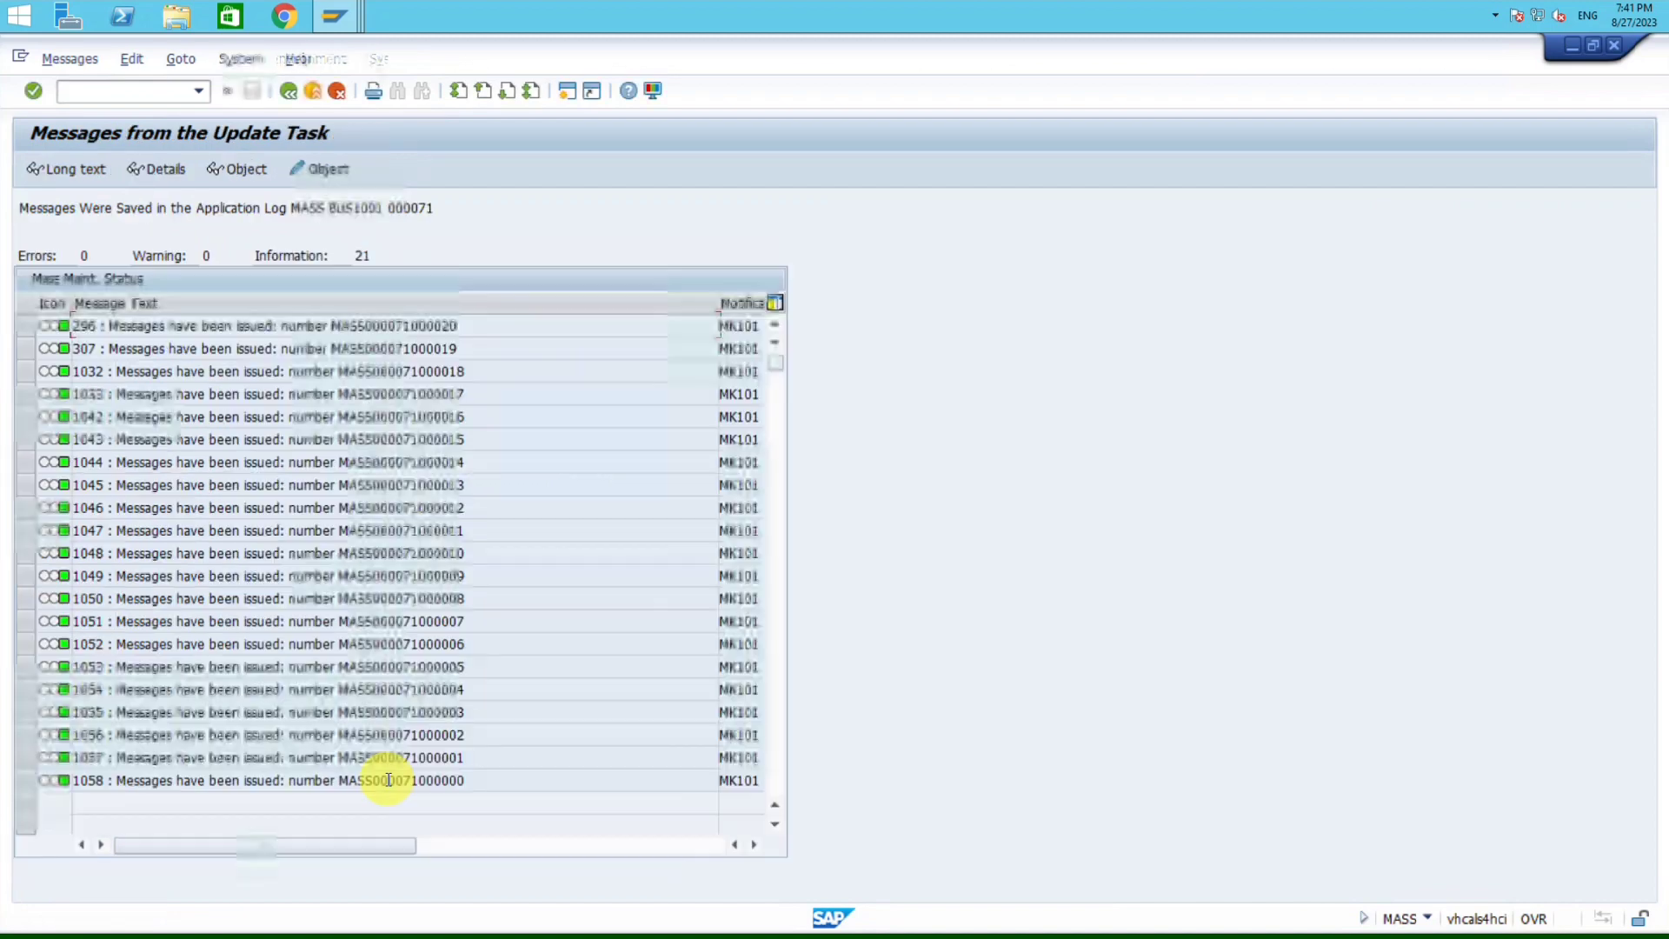
scroll(404, 448, down, 5)
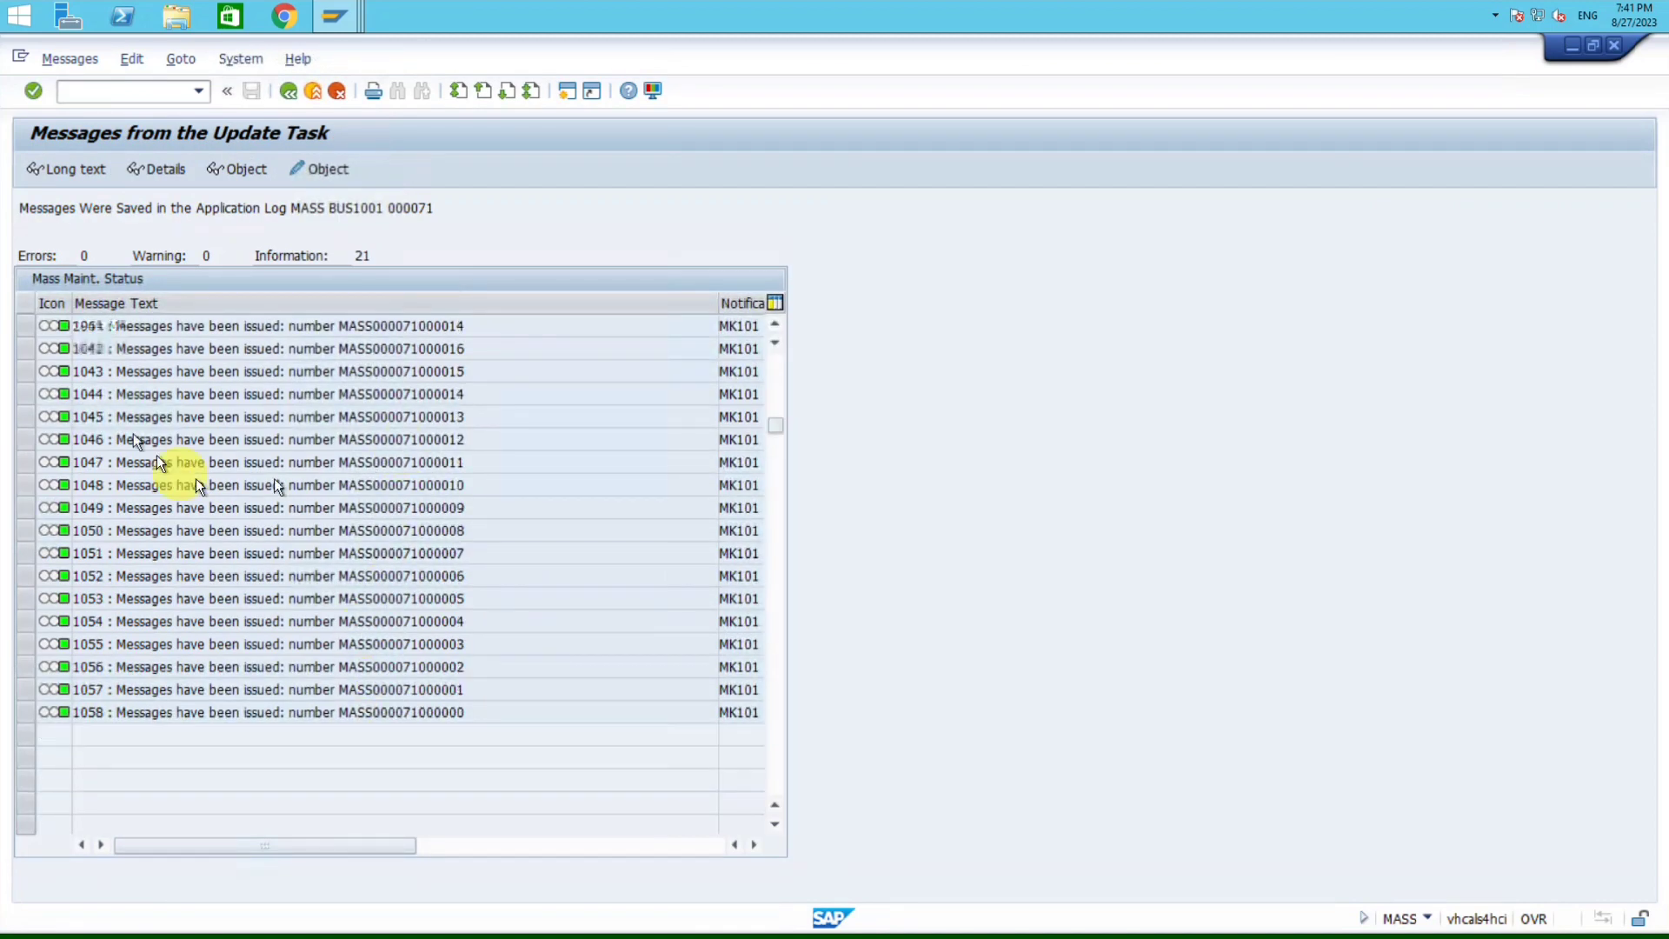
scroll(86, 506, up, 5)
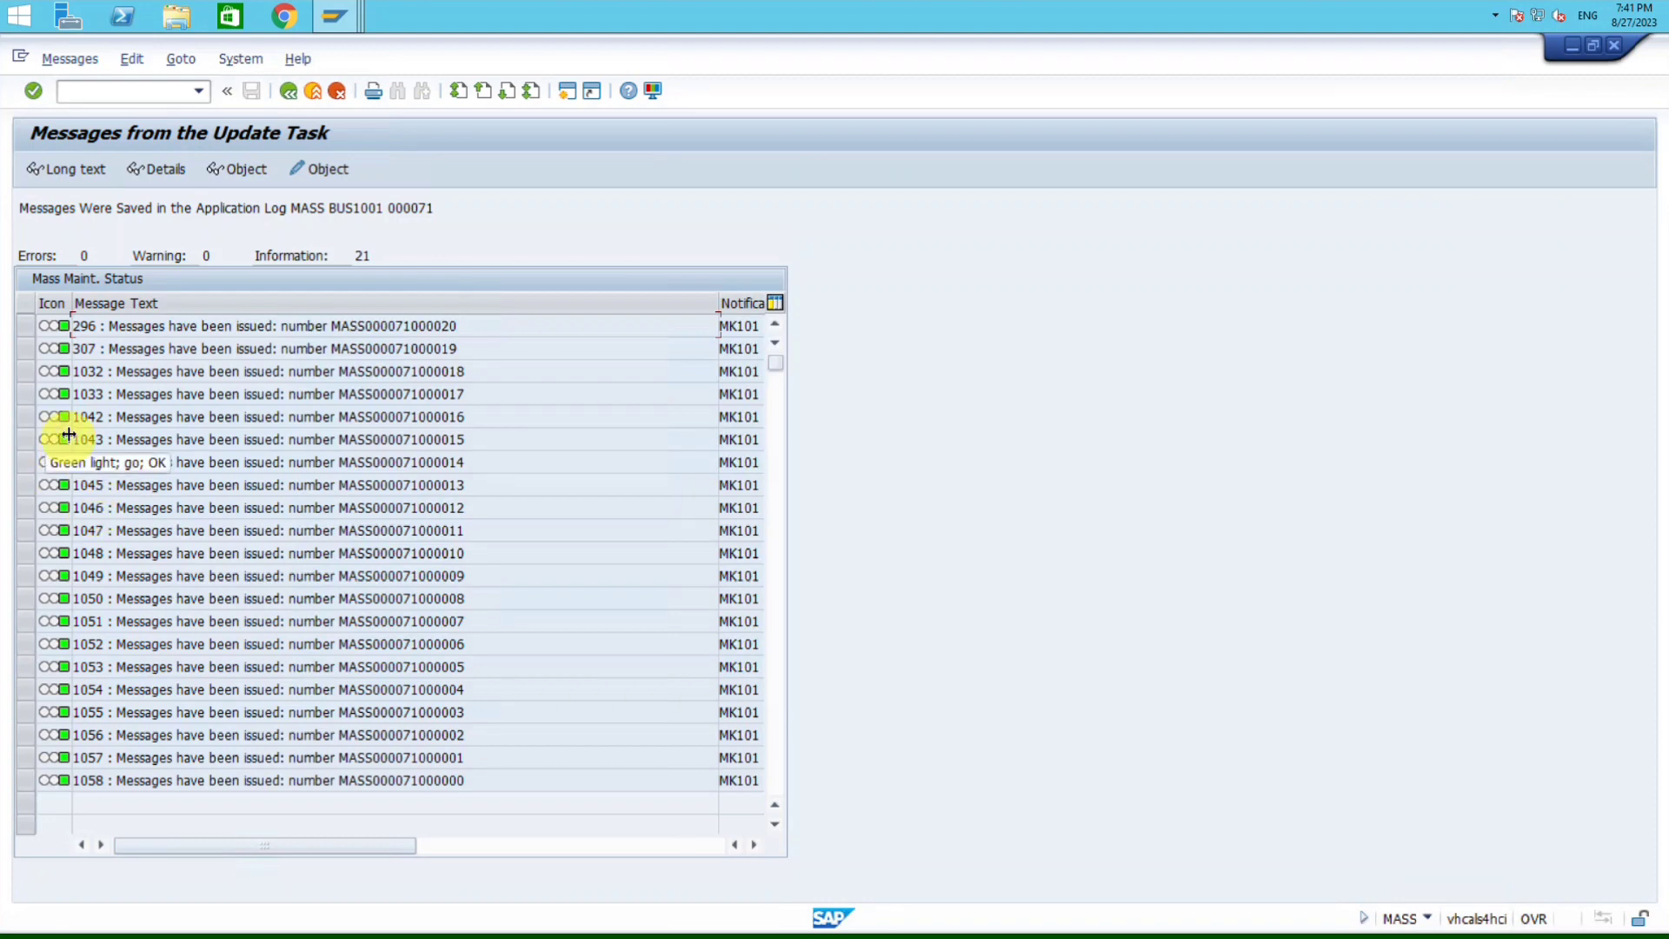
Step: Switch to the MARA table display and refresh it to check the Matl Group values
key(alt+Tab)
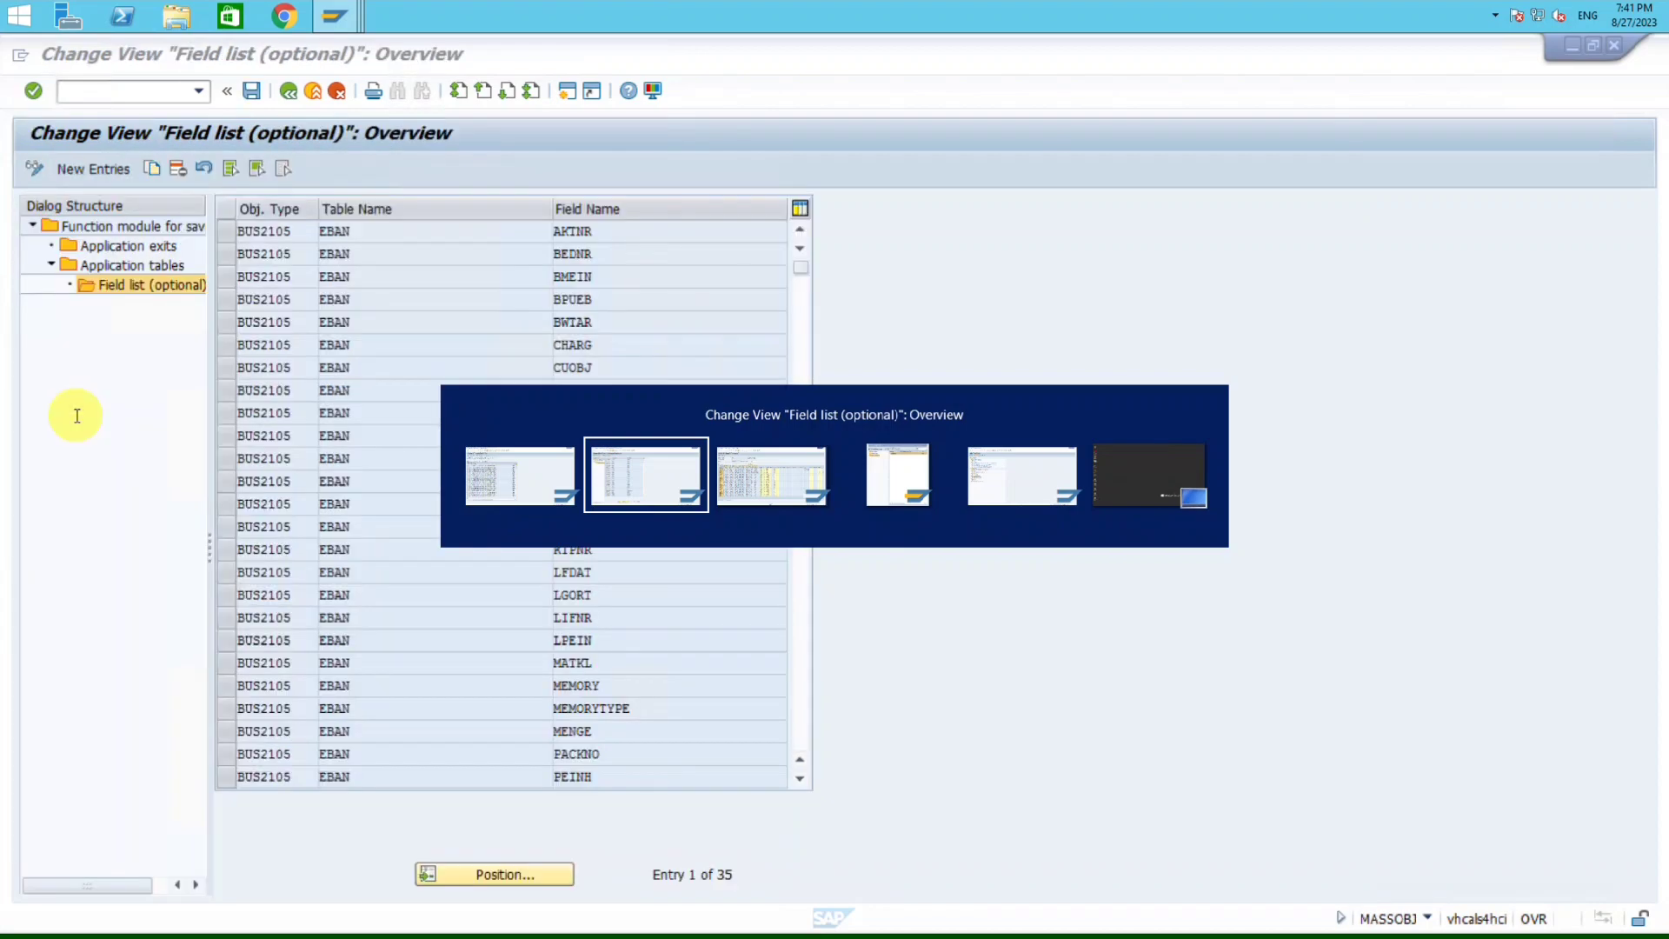
key(alt+Tab)
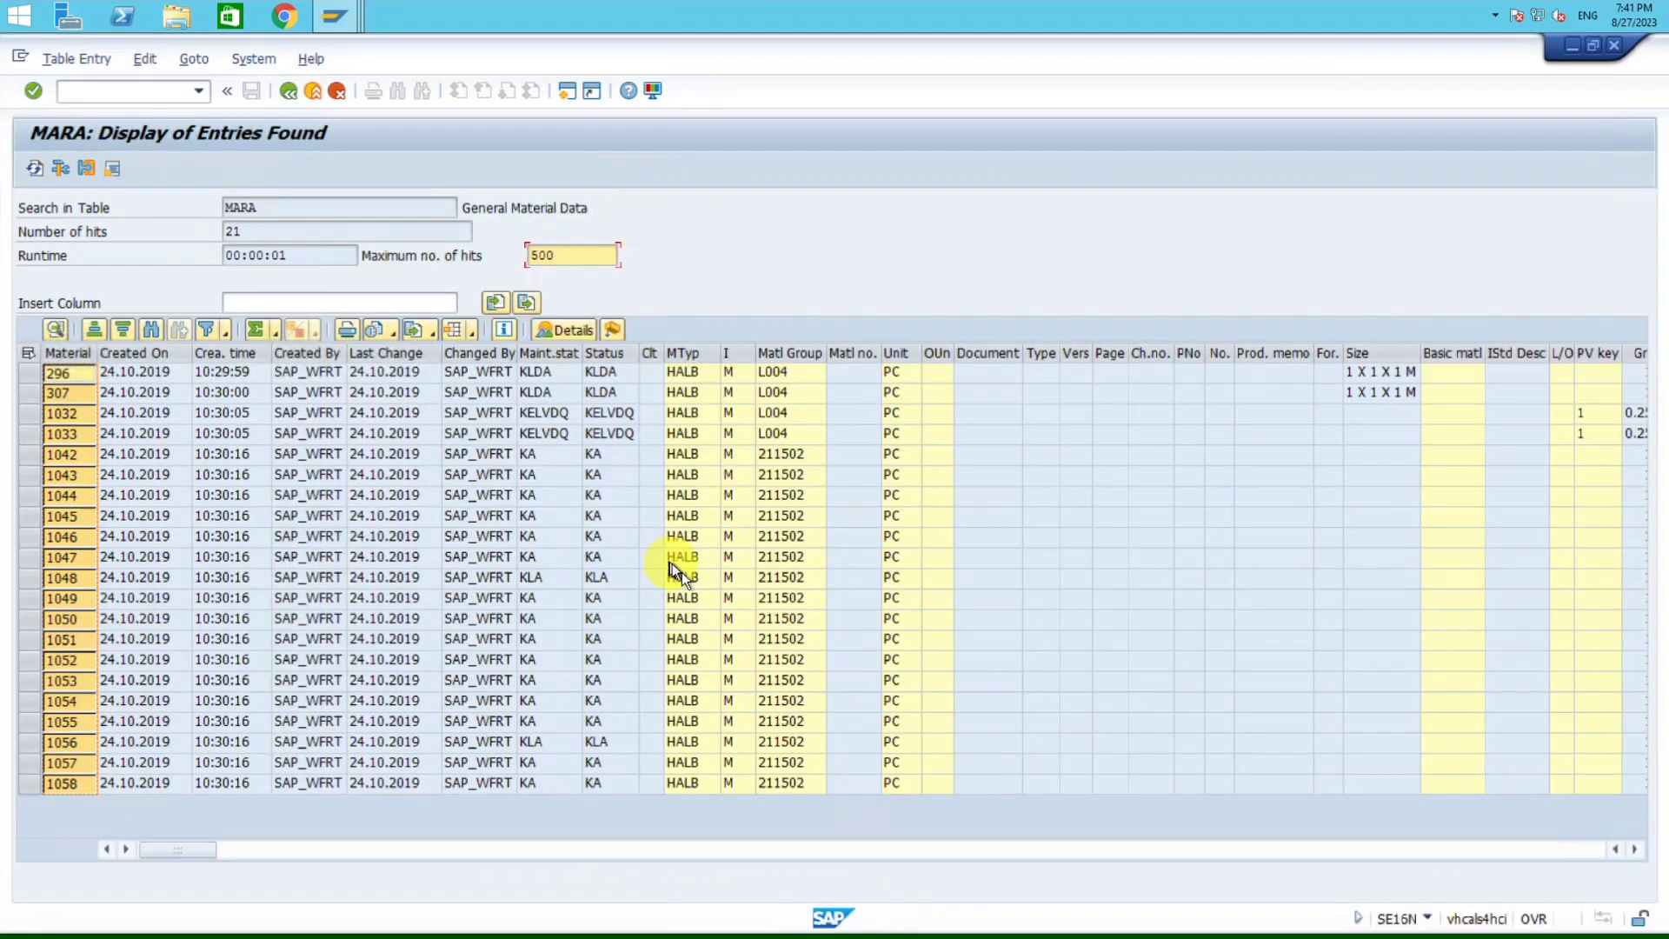
click(787, 352)
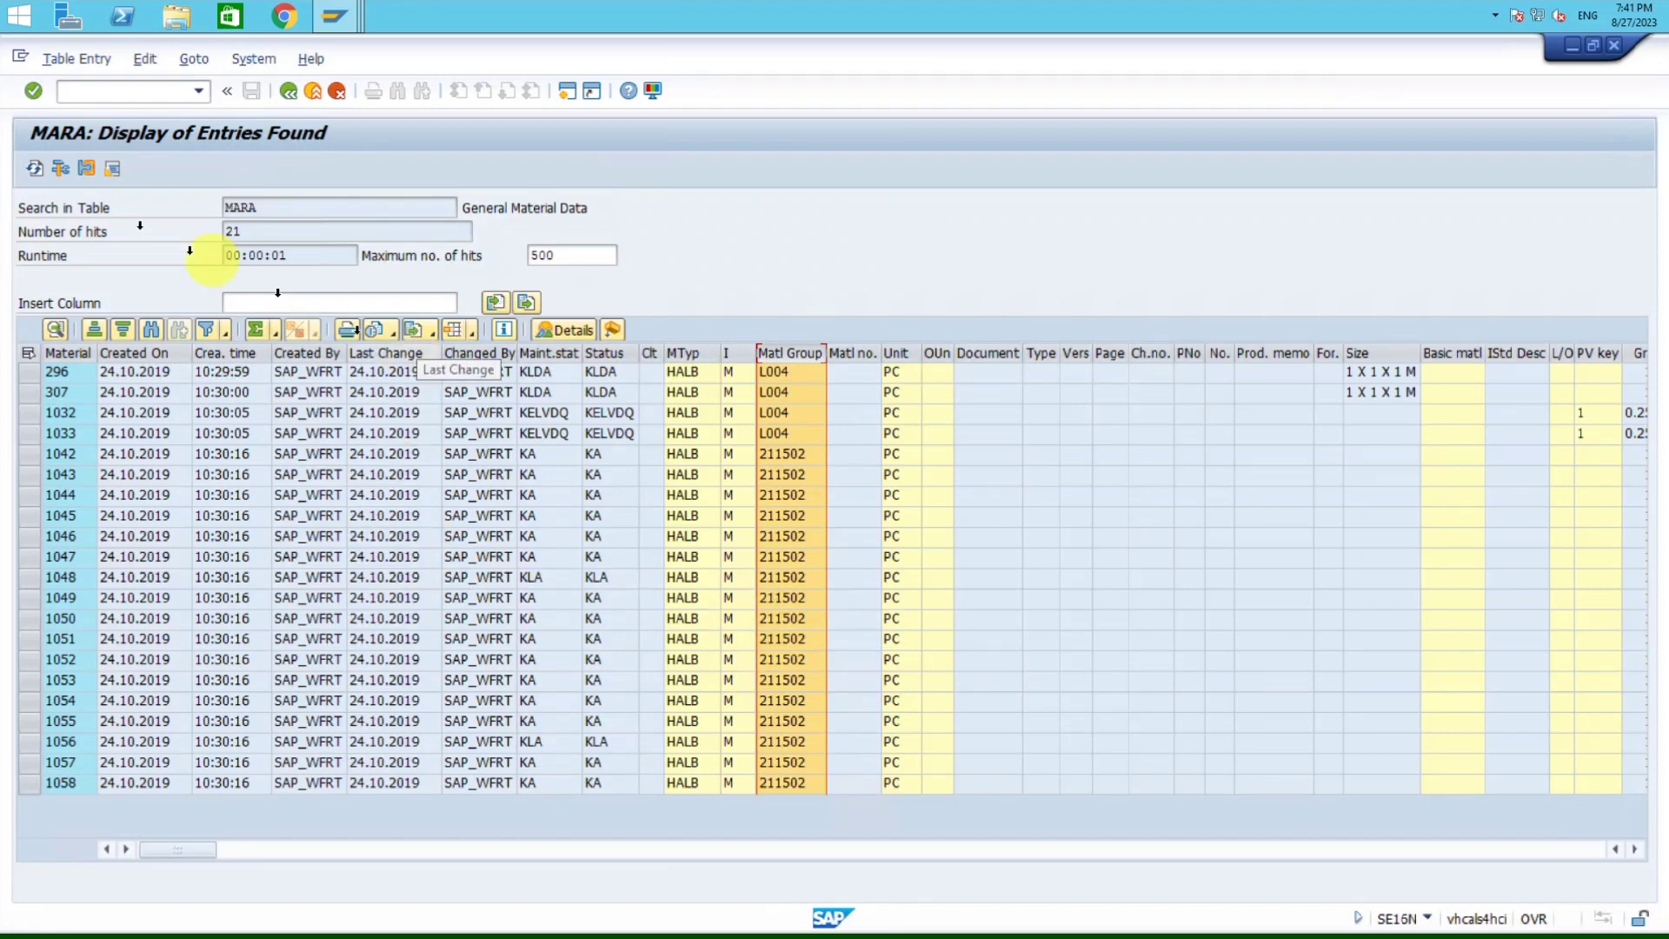
click(32, 172)
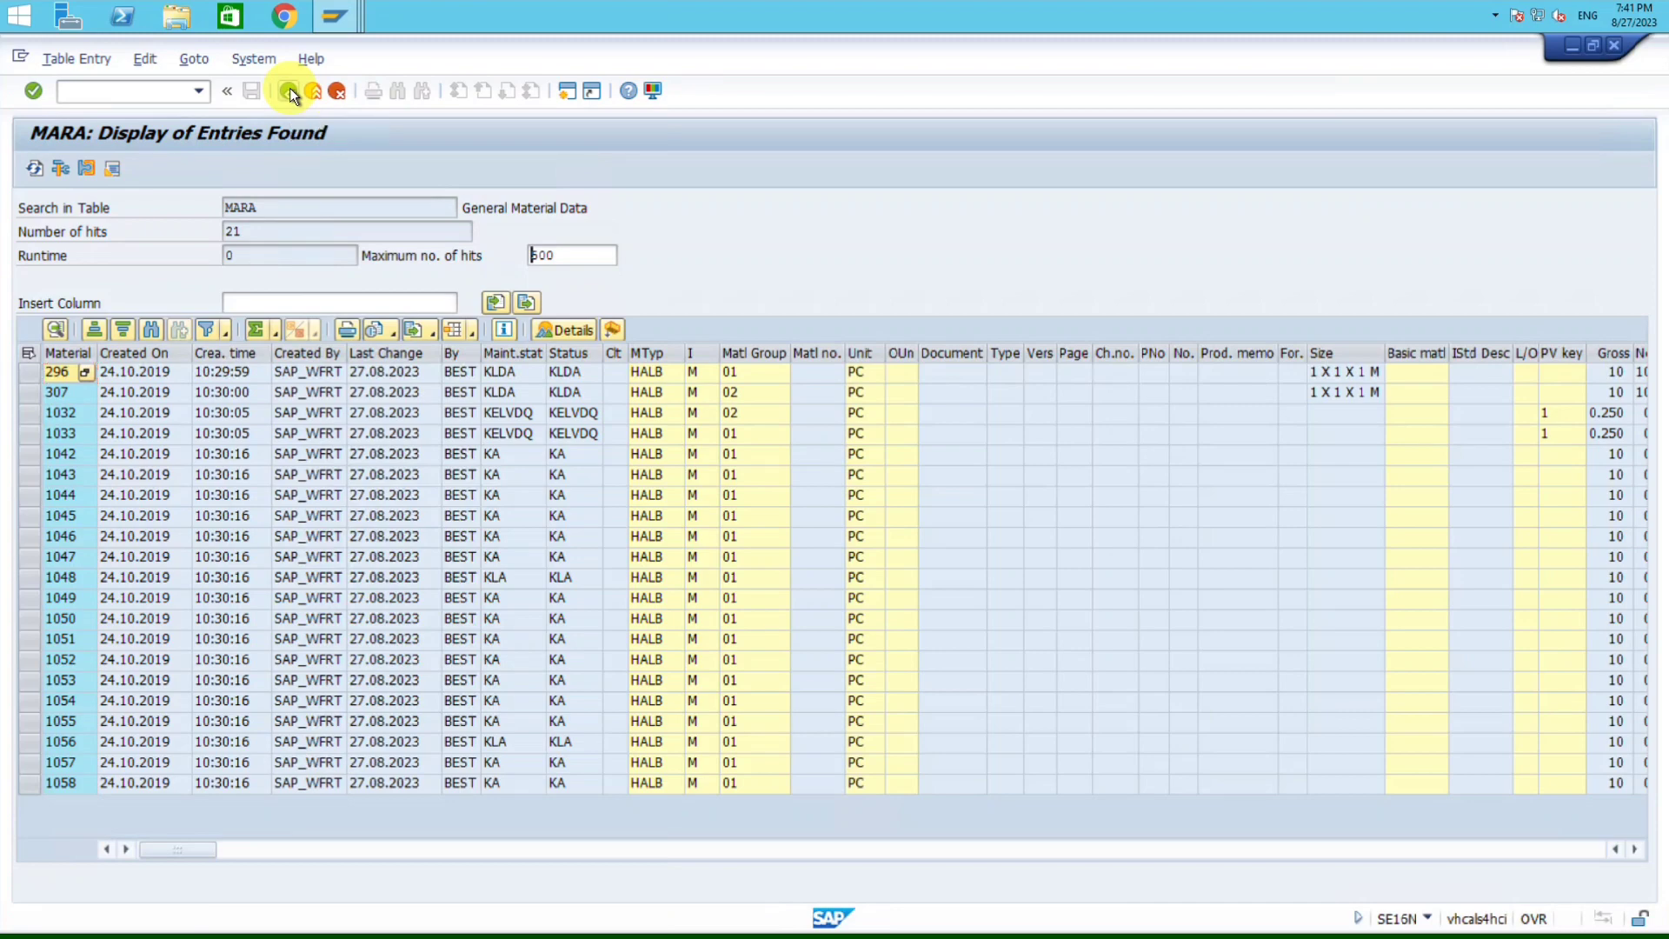
Step: Leave the update messages and look up the purchase requisition transaction MEMASSRQ in the Excel transaction code list
key(alt+Tab)
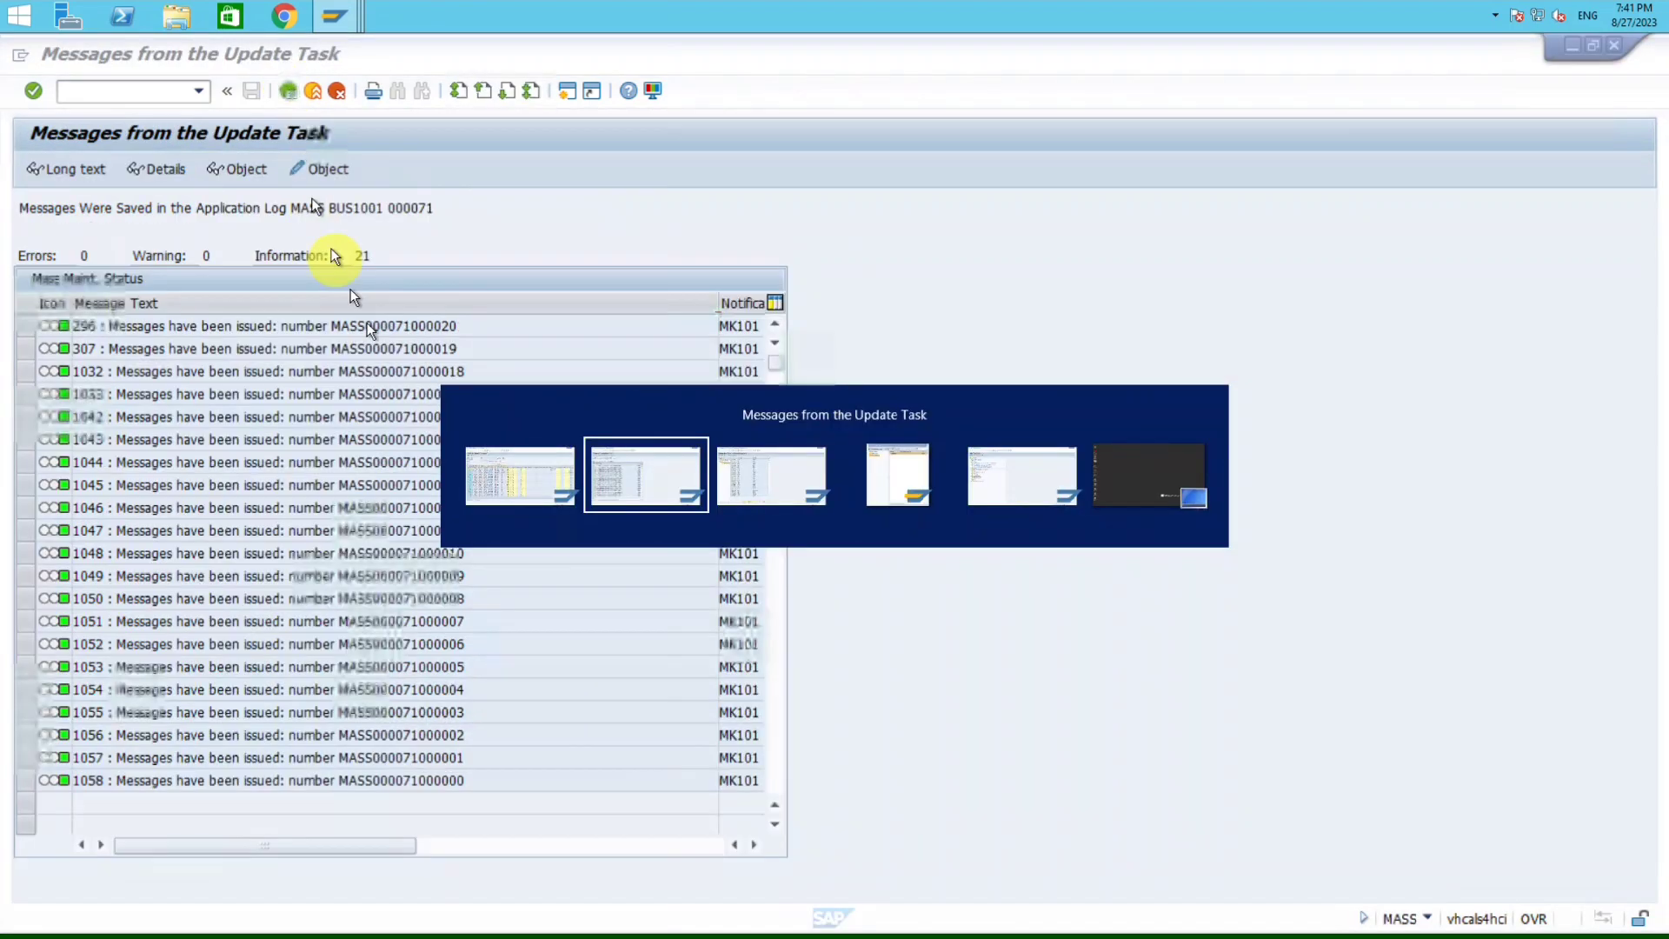
click(287, 92)
key(alt+Tab)
key(alt+Tab)
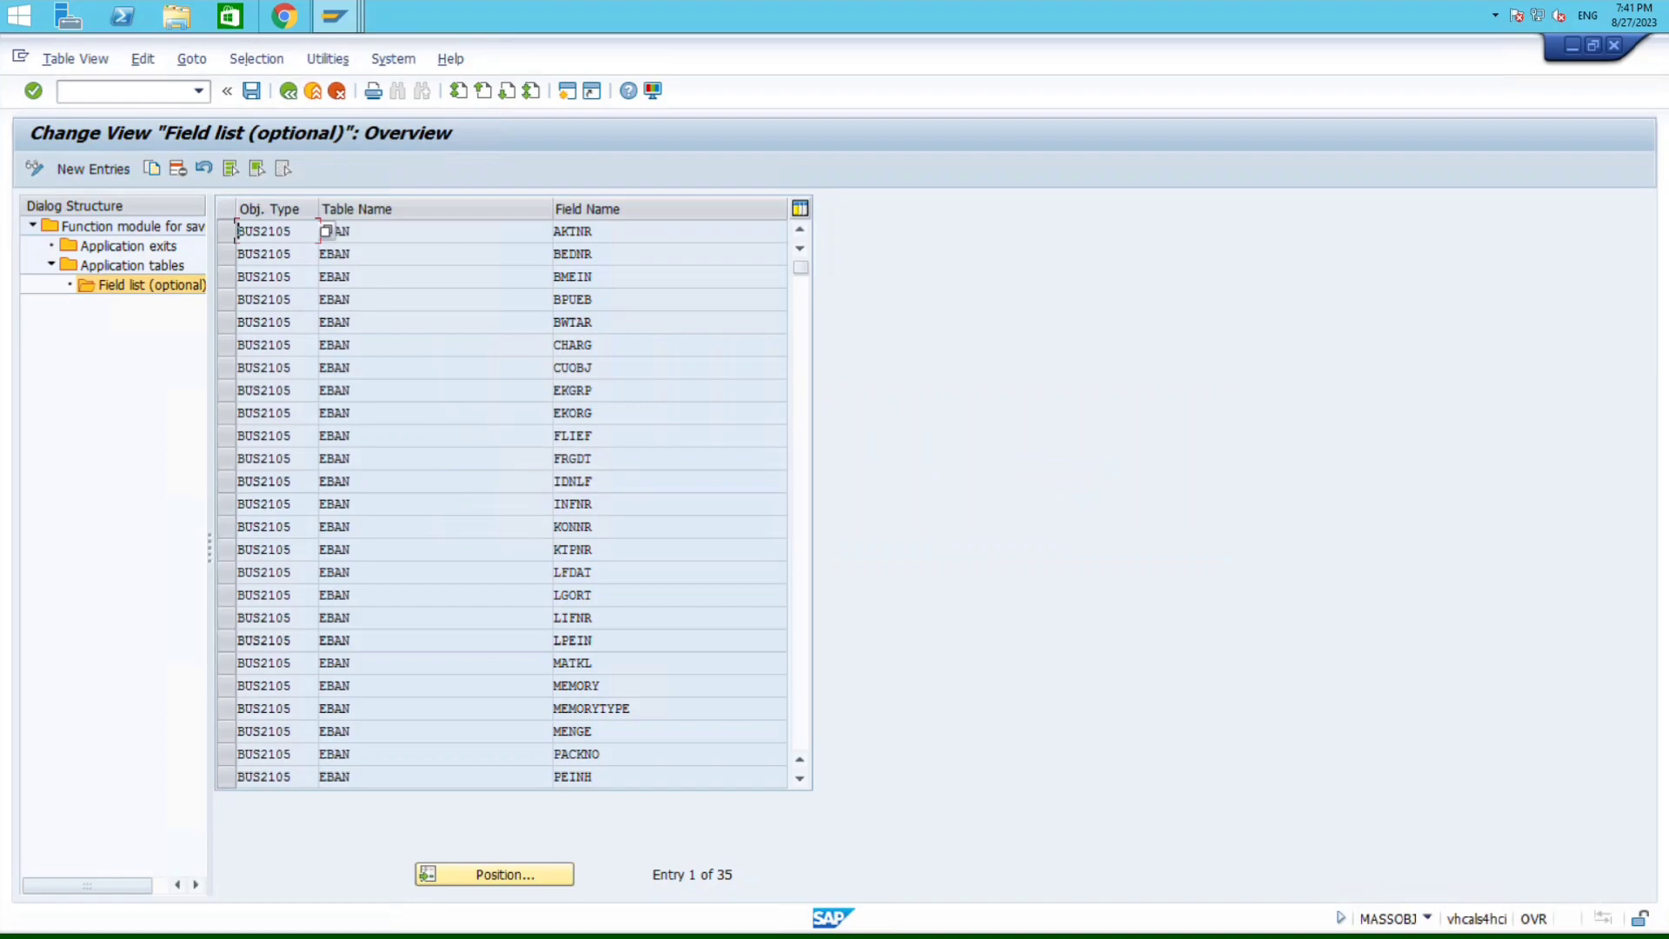
key(alt+Tab)
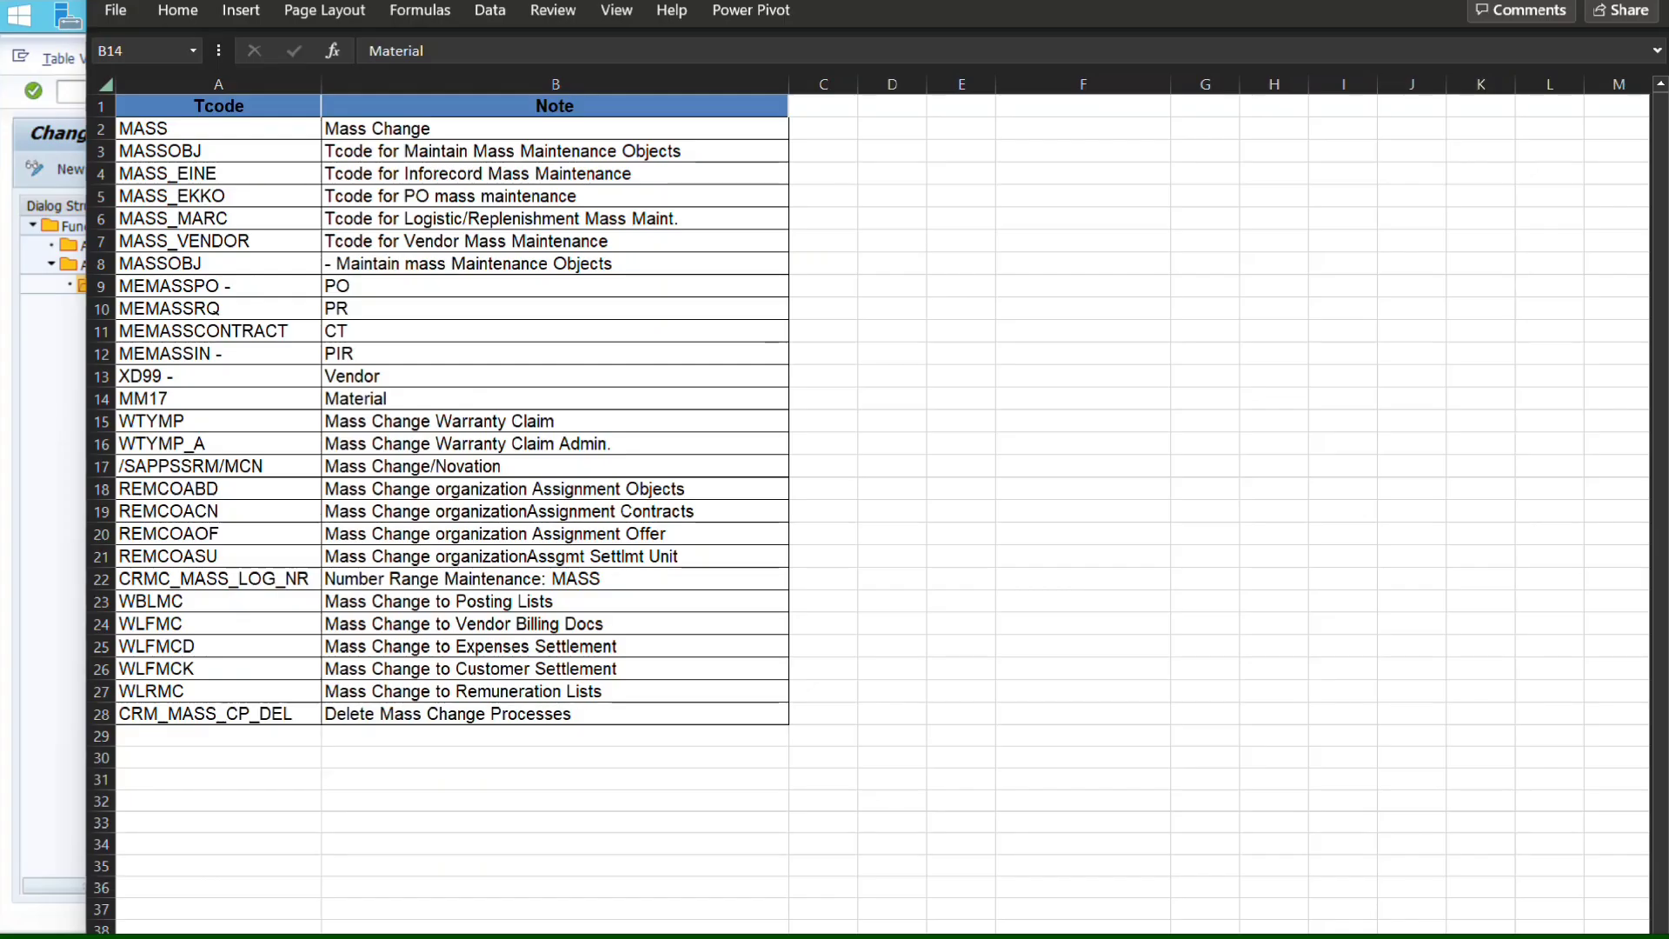
click(295, 311)
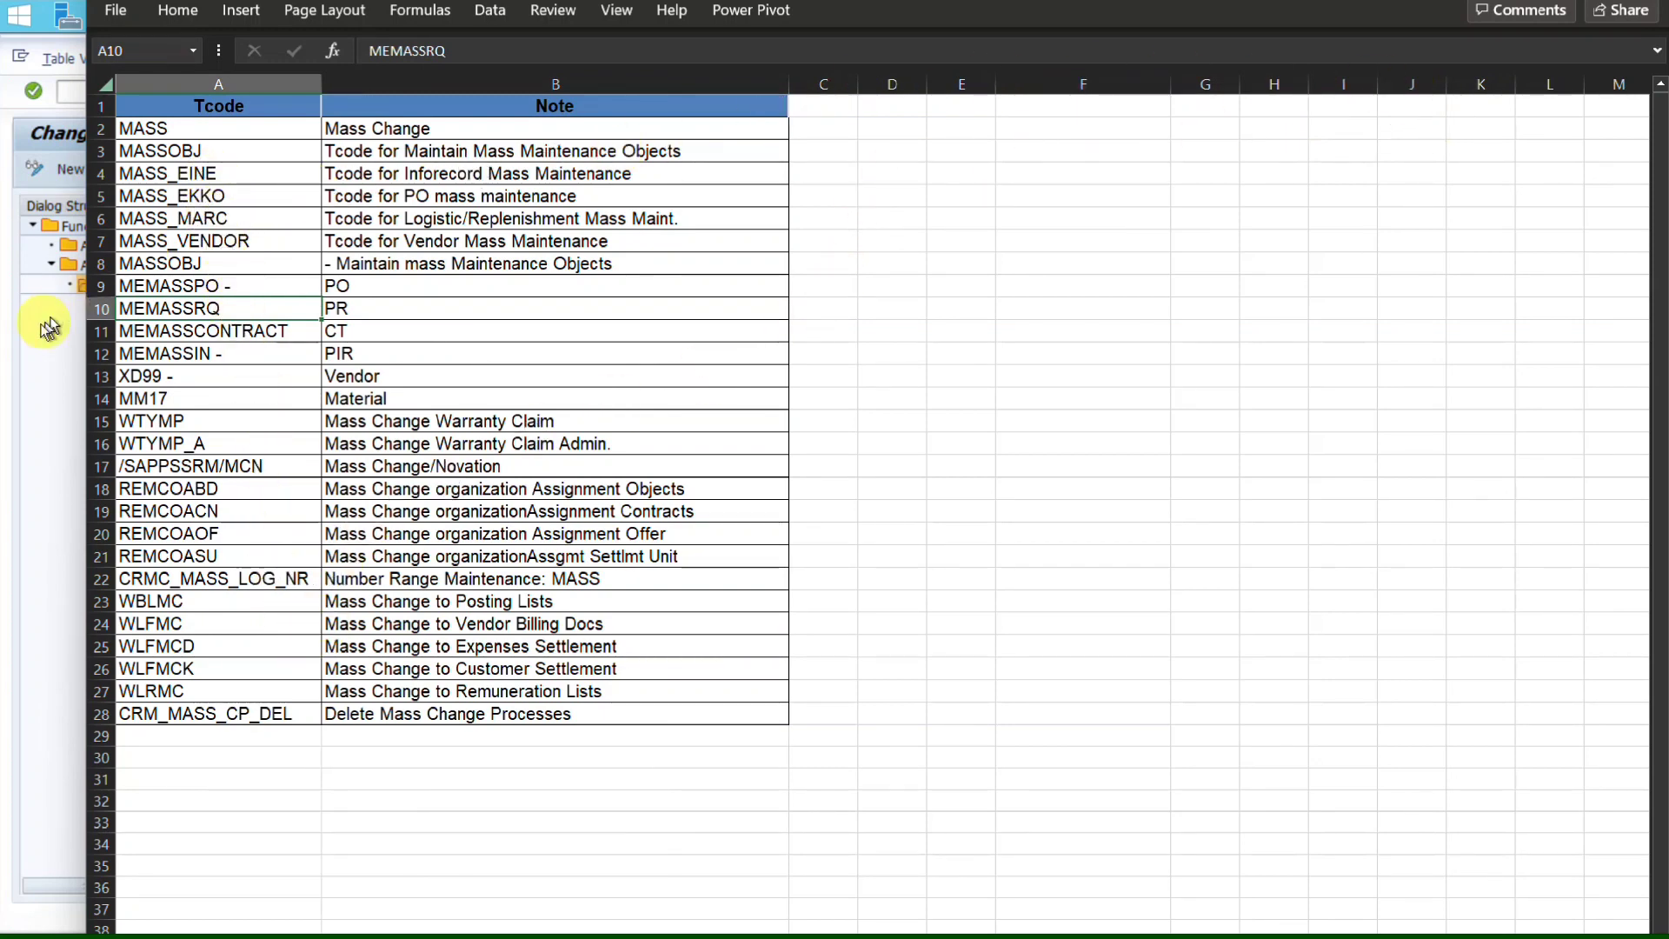
Step: Return to SAP and exit the MASSOBJ field list to SAP Easy Access
click(39, 374)
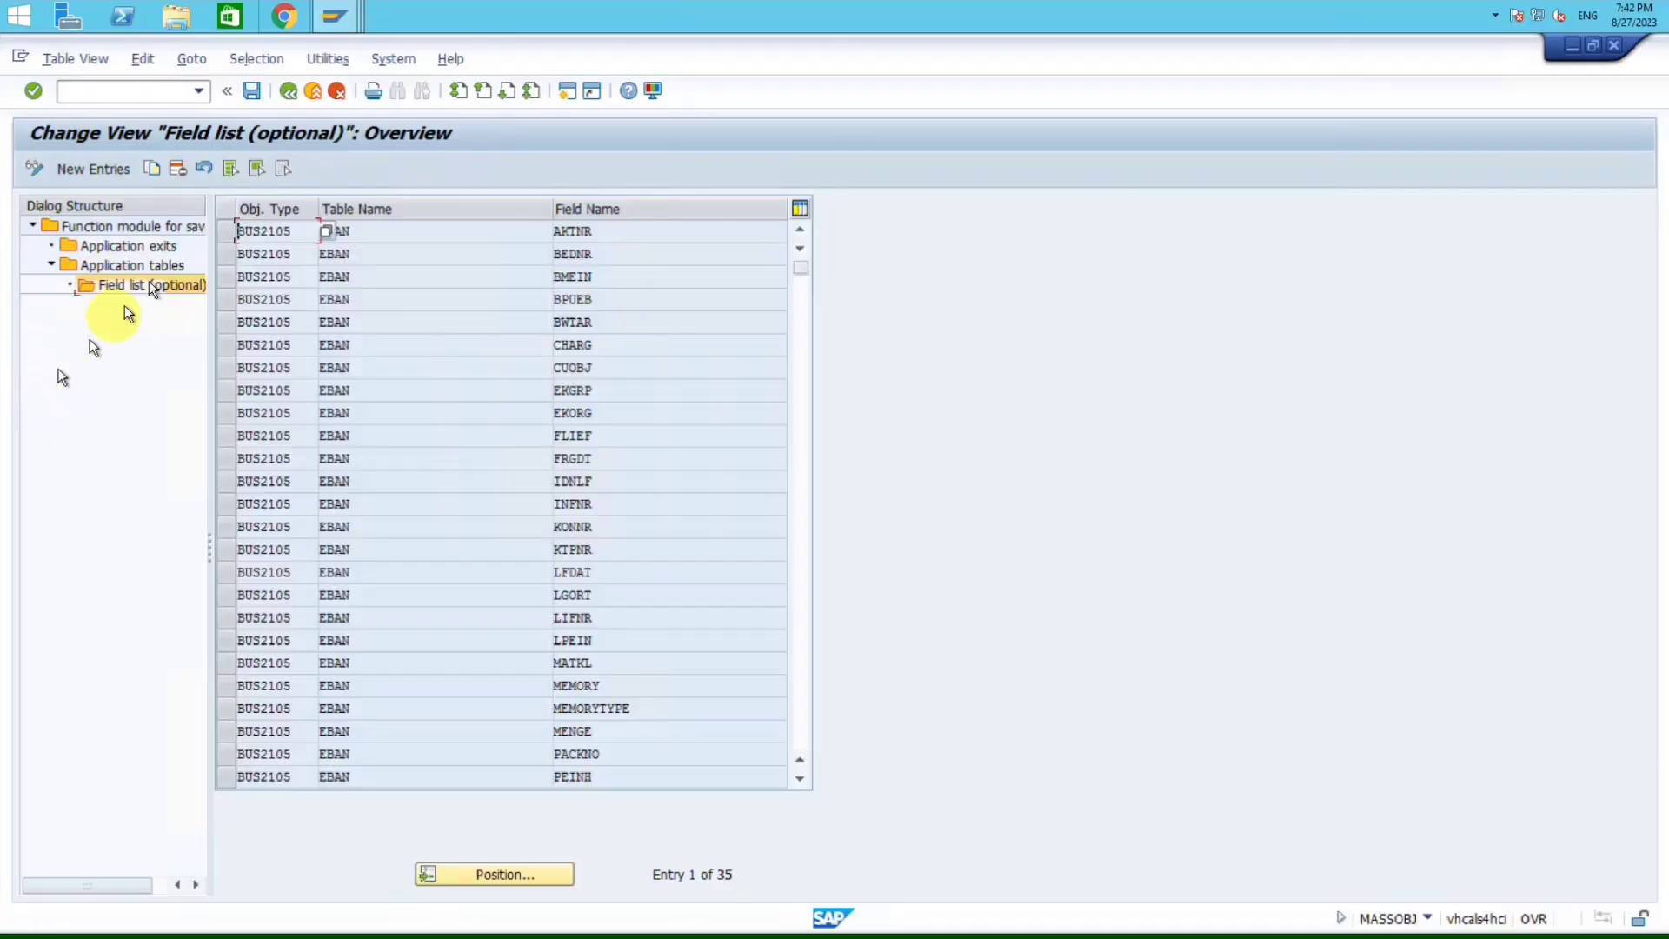
click(286, 95)
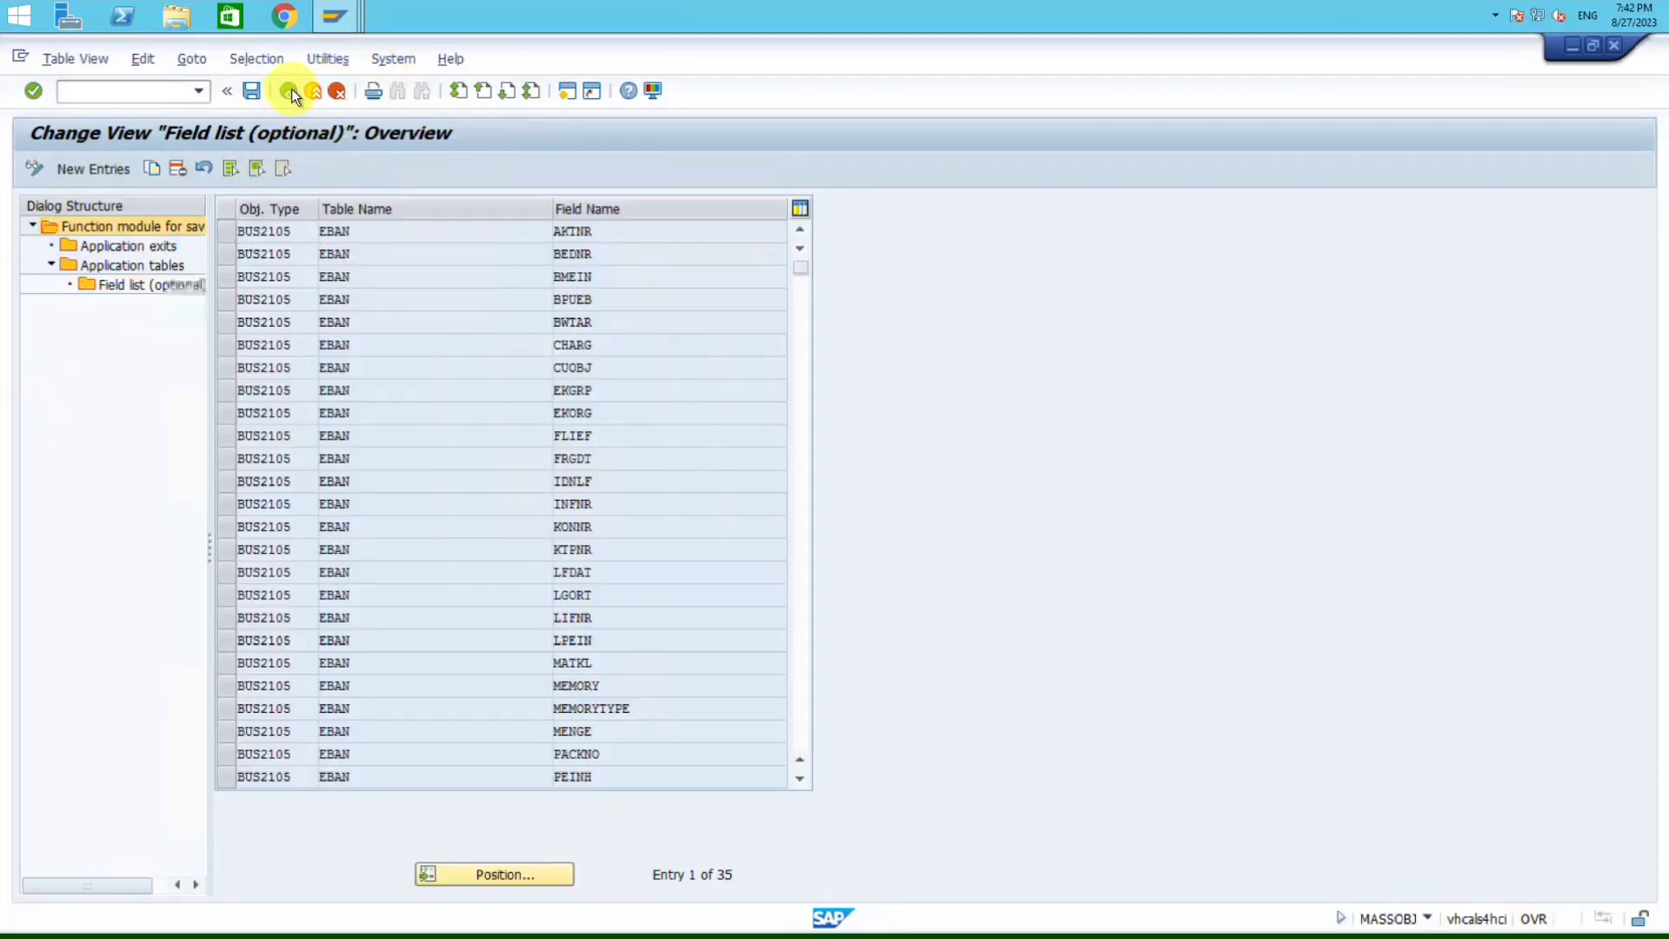
click(290, 91)
Step: Switch to the SE16N session, leave the MARA results and load the selection fields of table EBAN
key(alt+Tab)
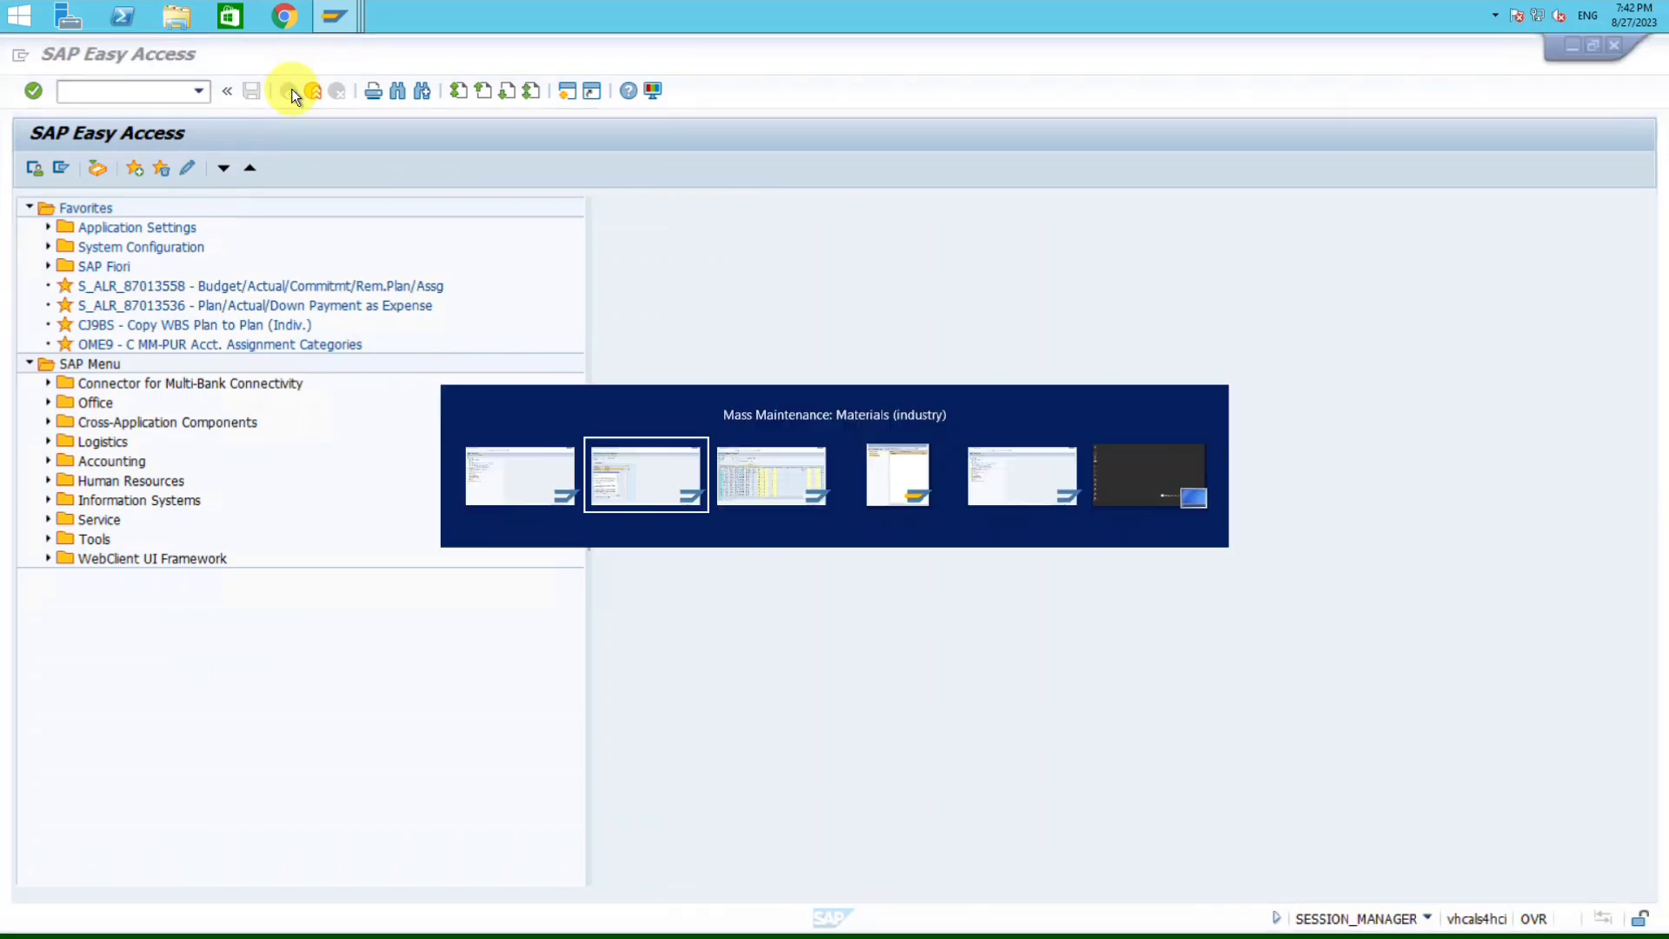
key(alt+Tab)
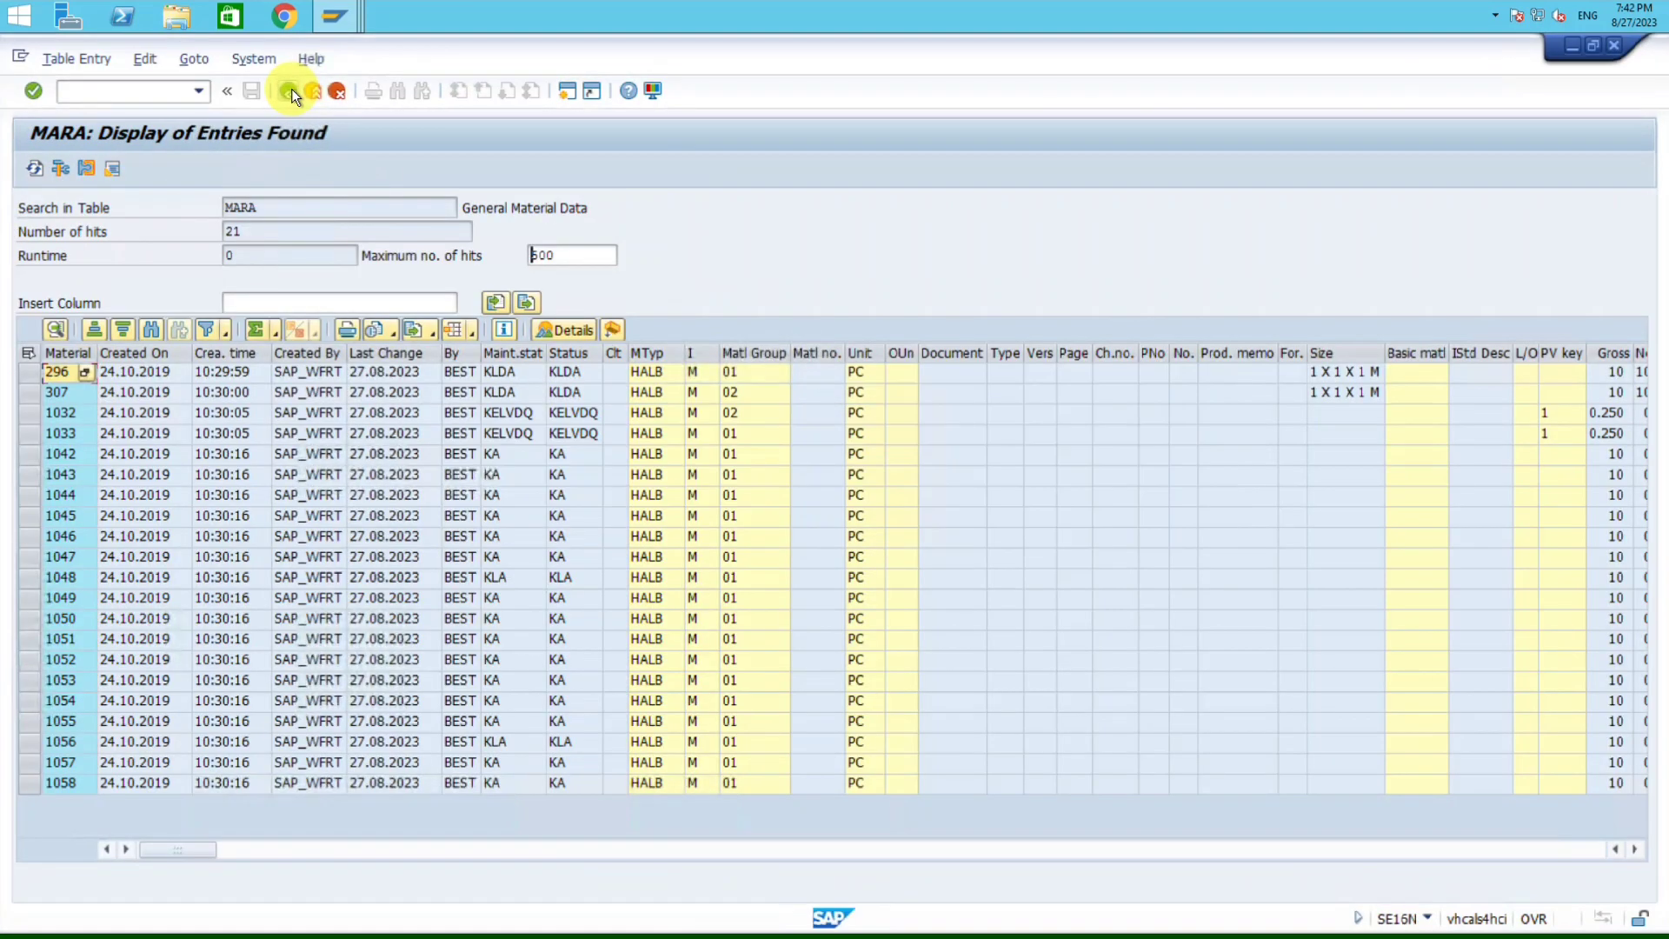
click(288, 92)
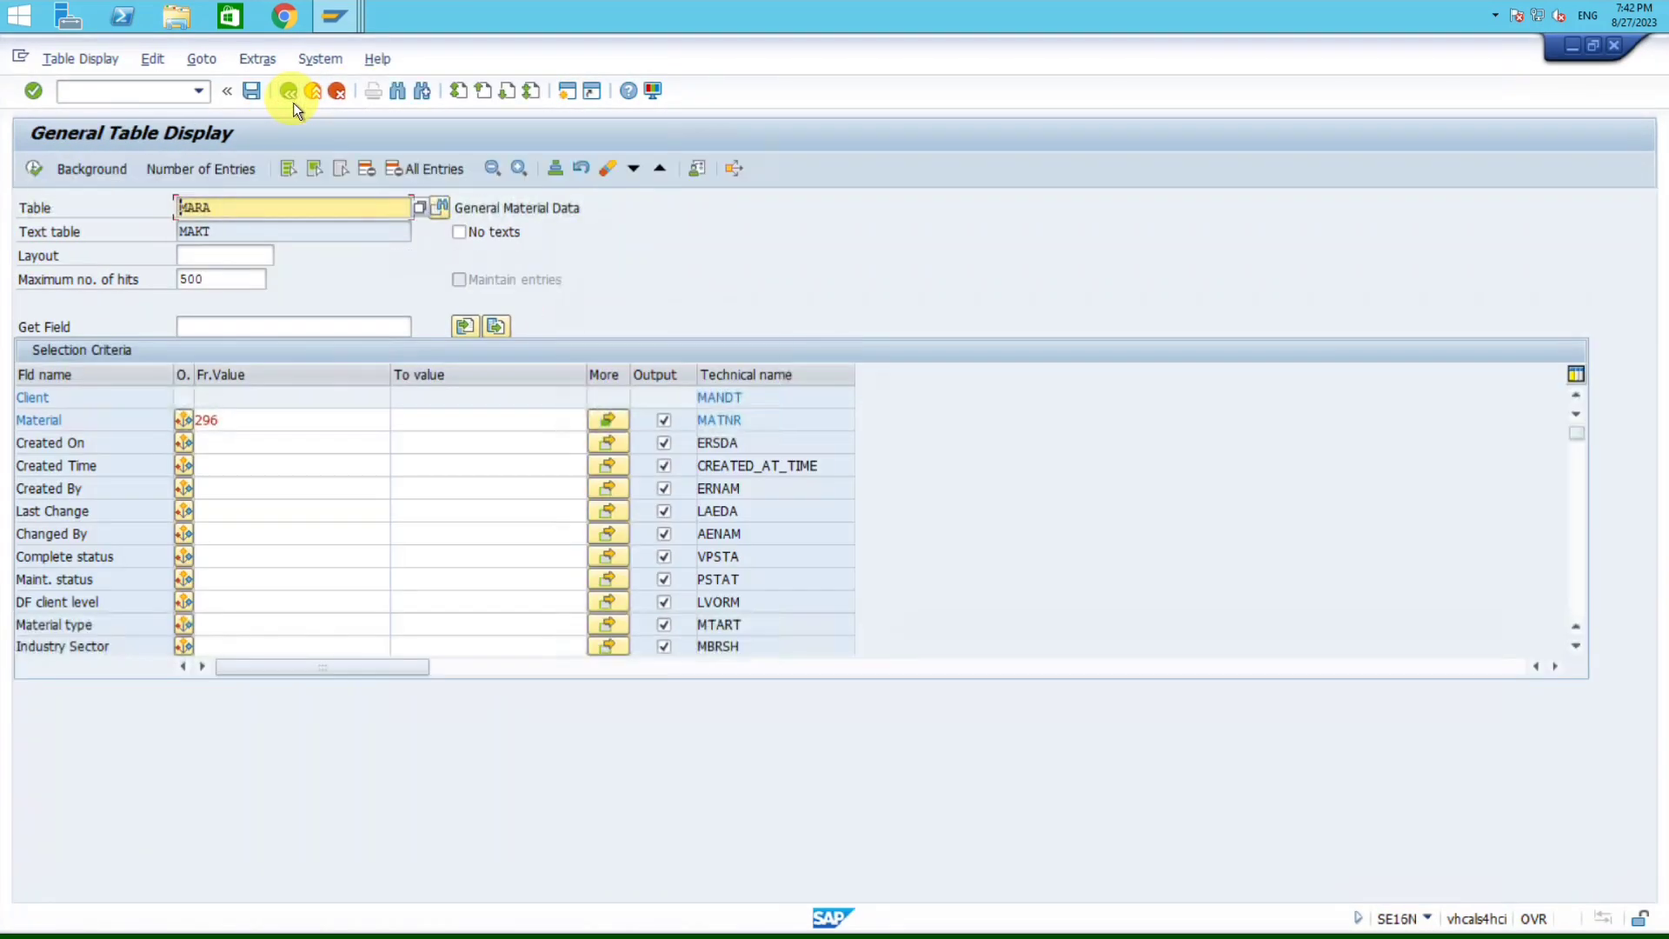
click(269, 204)
key(BackSpace)
key(BackSpace)
key(BackSpace)
key(BackSpace)
text(EBAN)
key(Return)
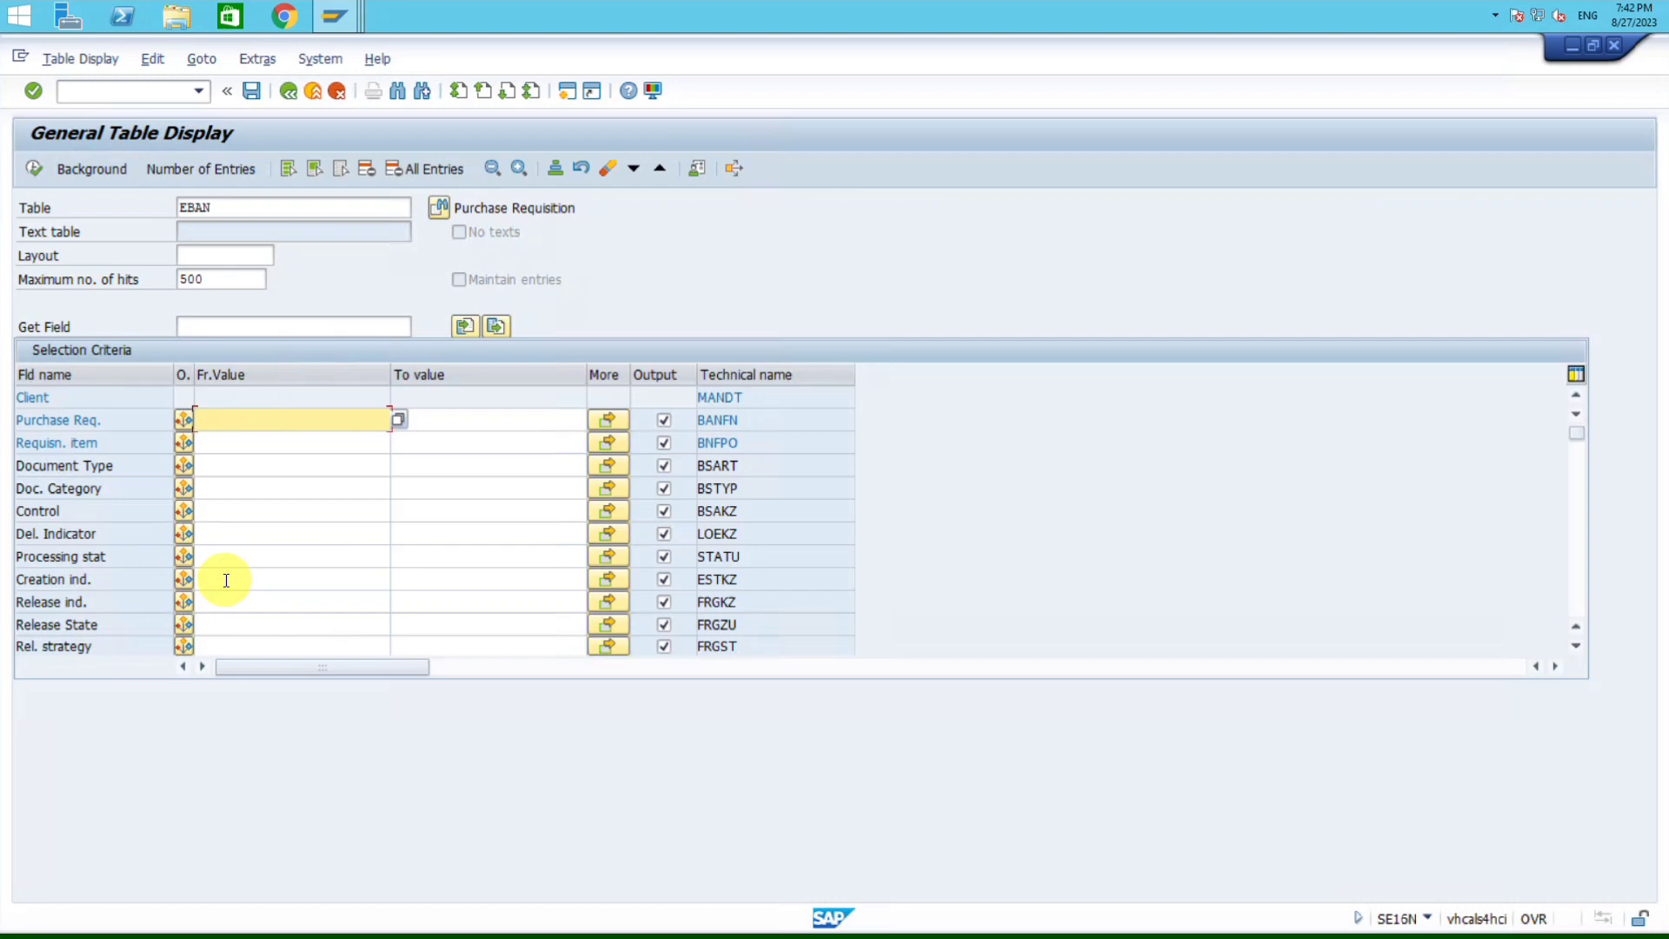
Step: Restrict Changed On to 01.08.2023 through 27.08.2023 and display the matching EBAN purchase requisitions
scroll(226, 580, down, 2)
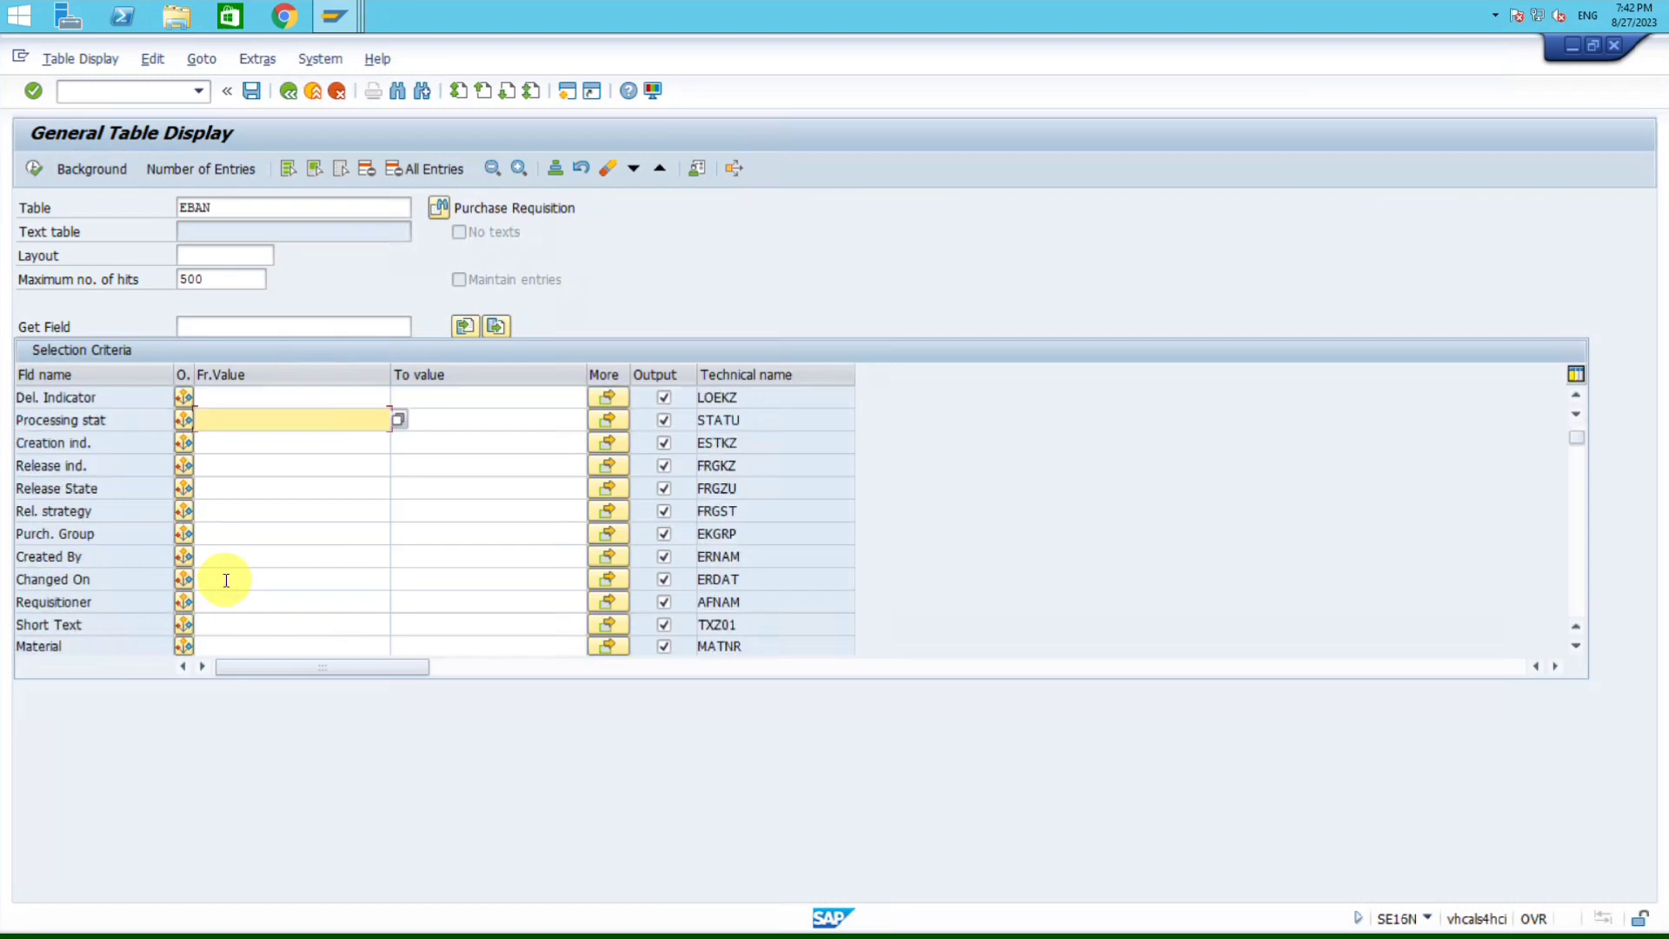
click(226, 579)
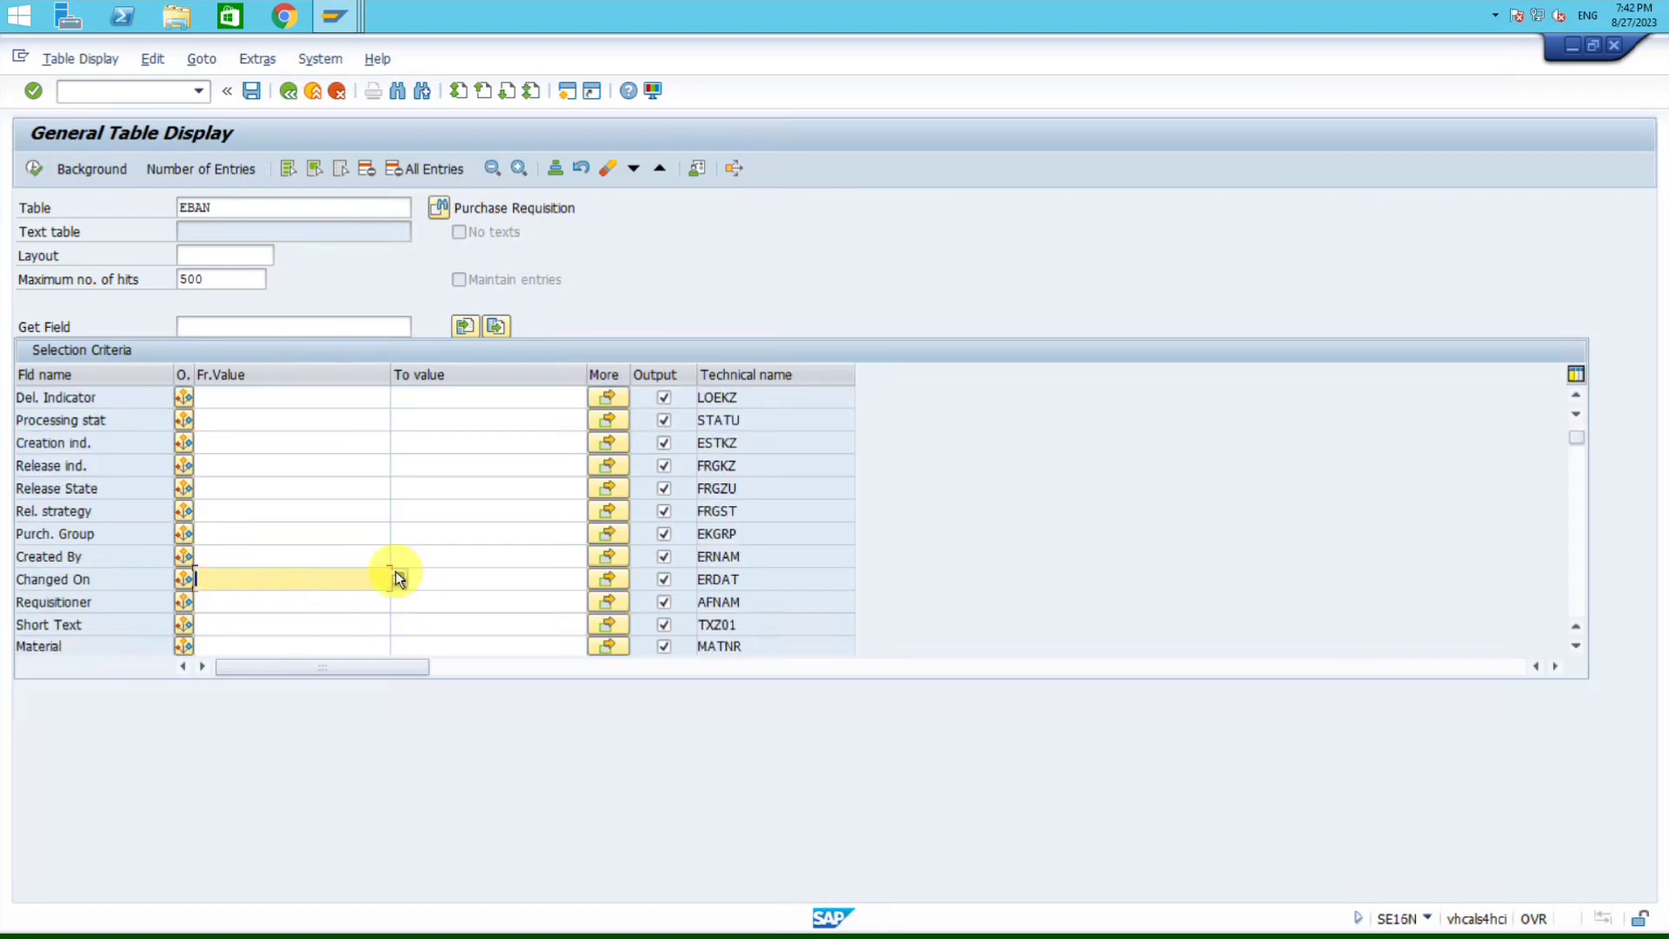
click(394, 571)
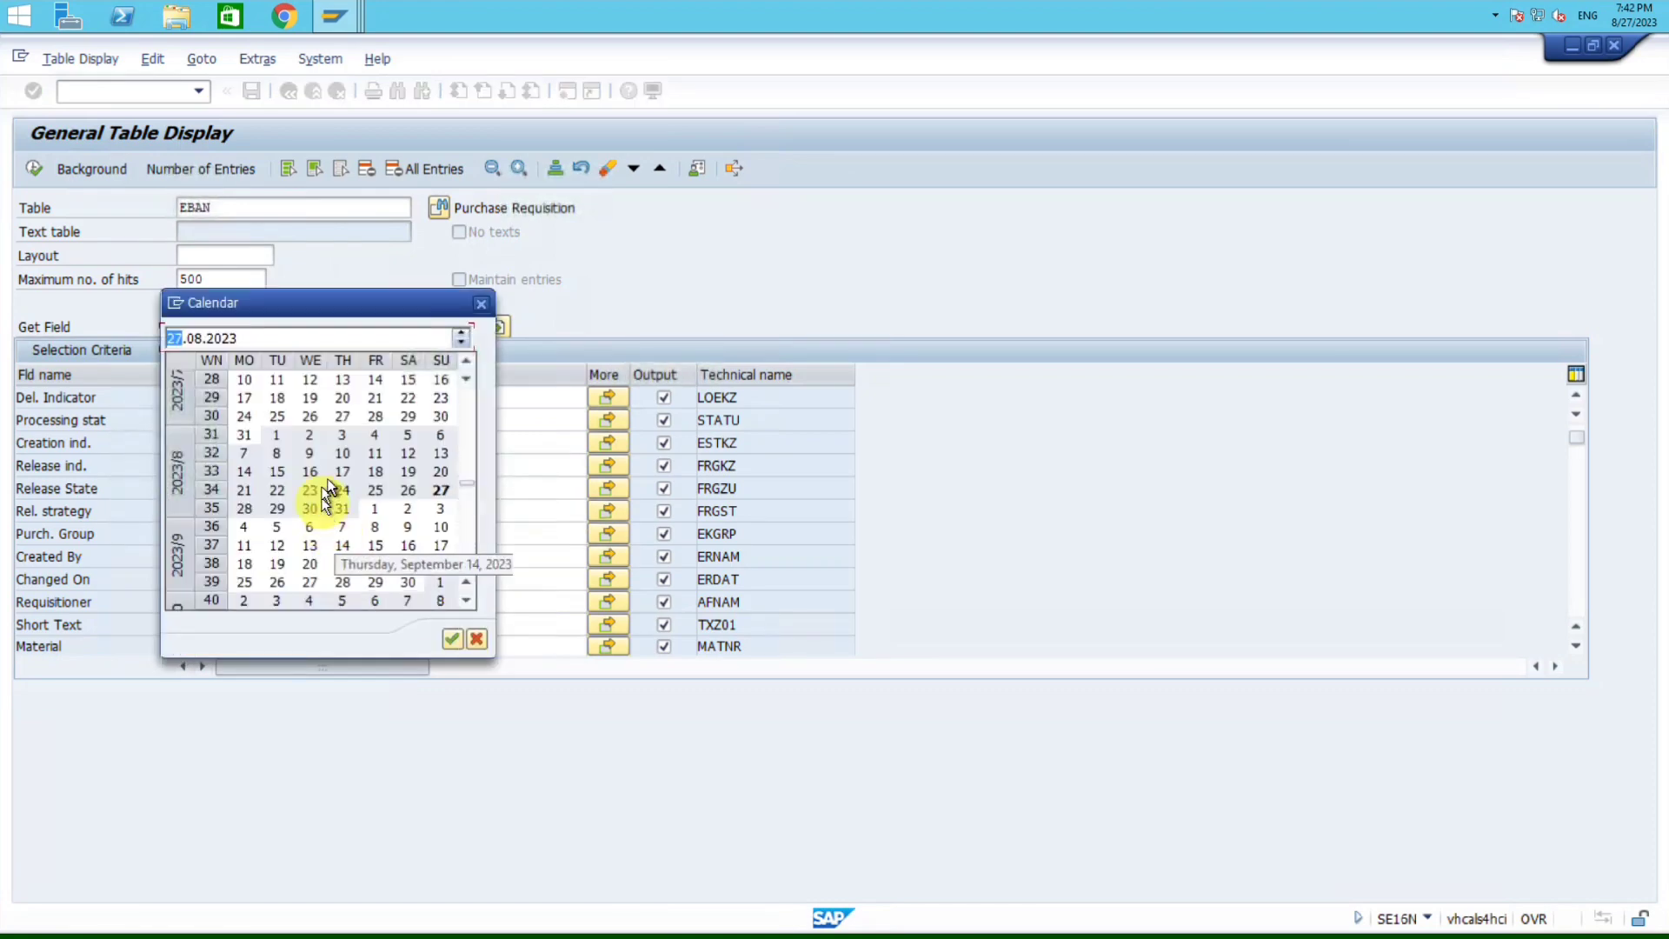
double_click(277, 435)
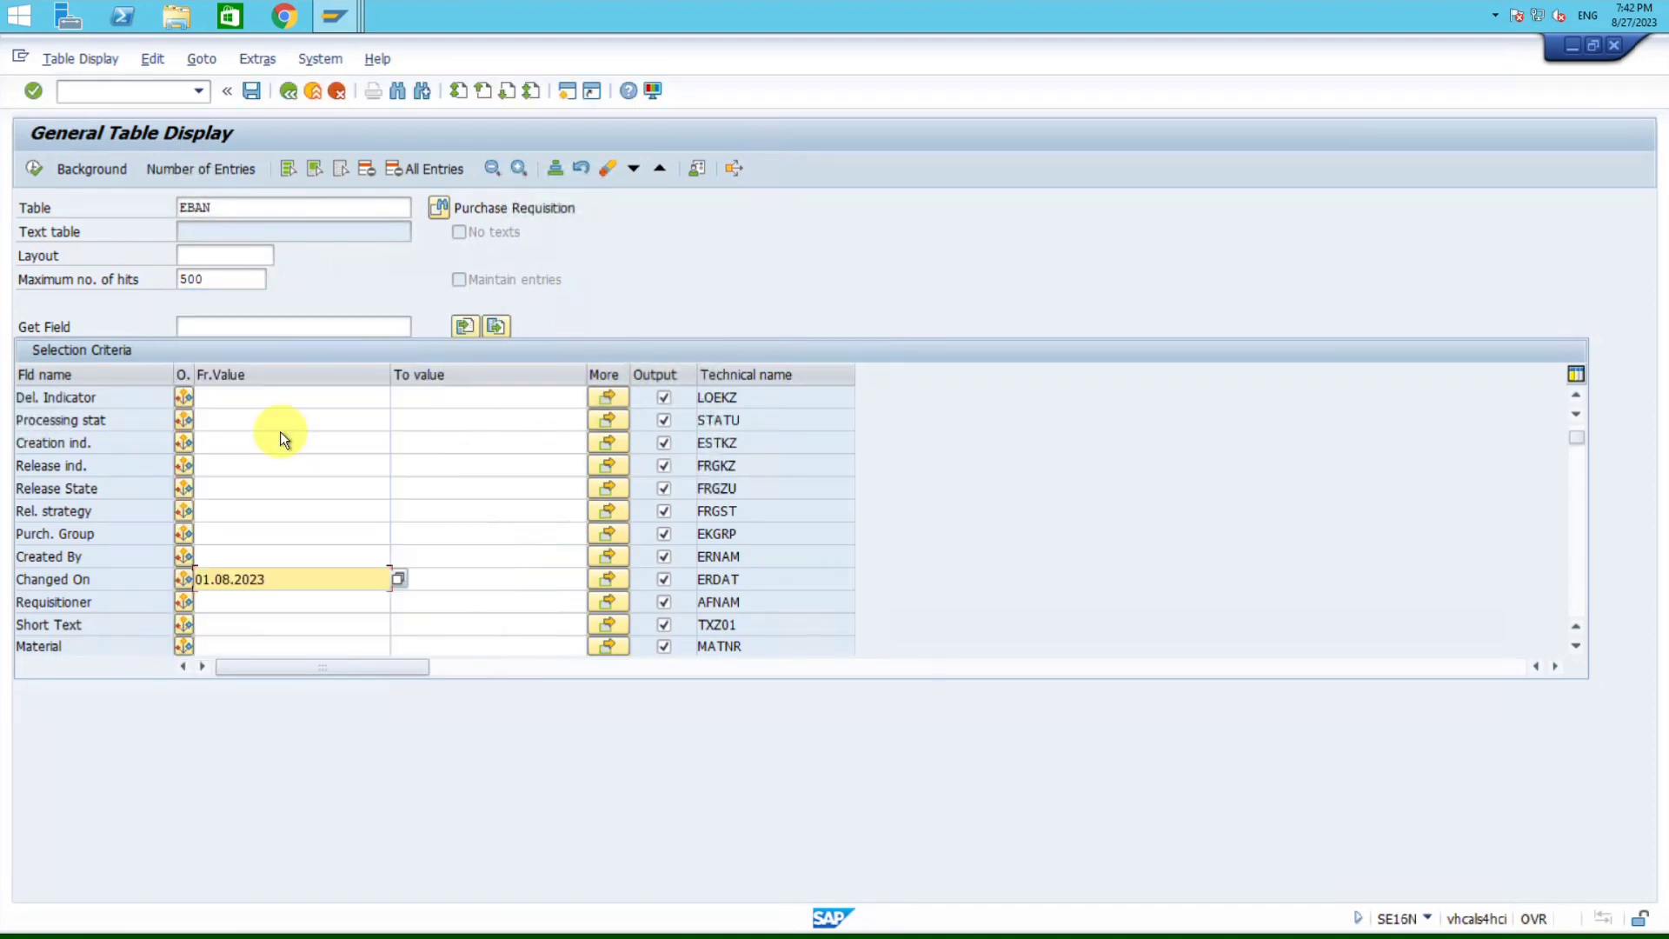
click(583, 573)
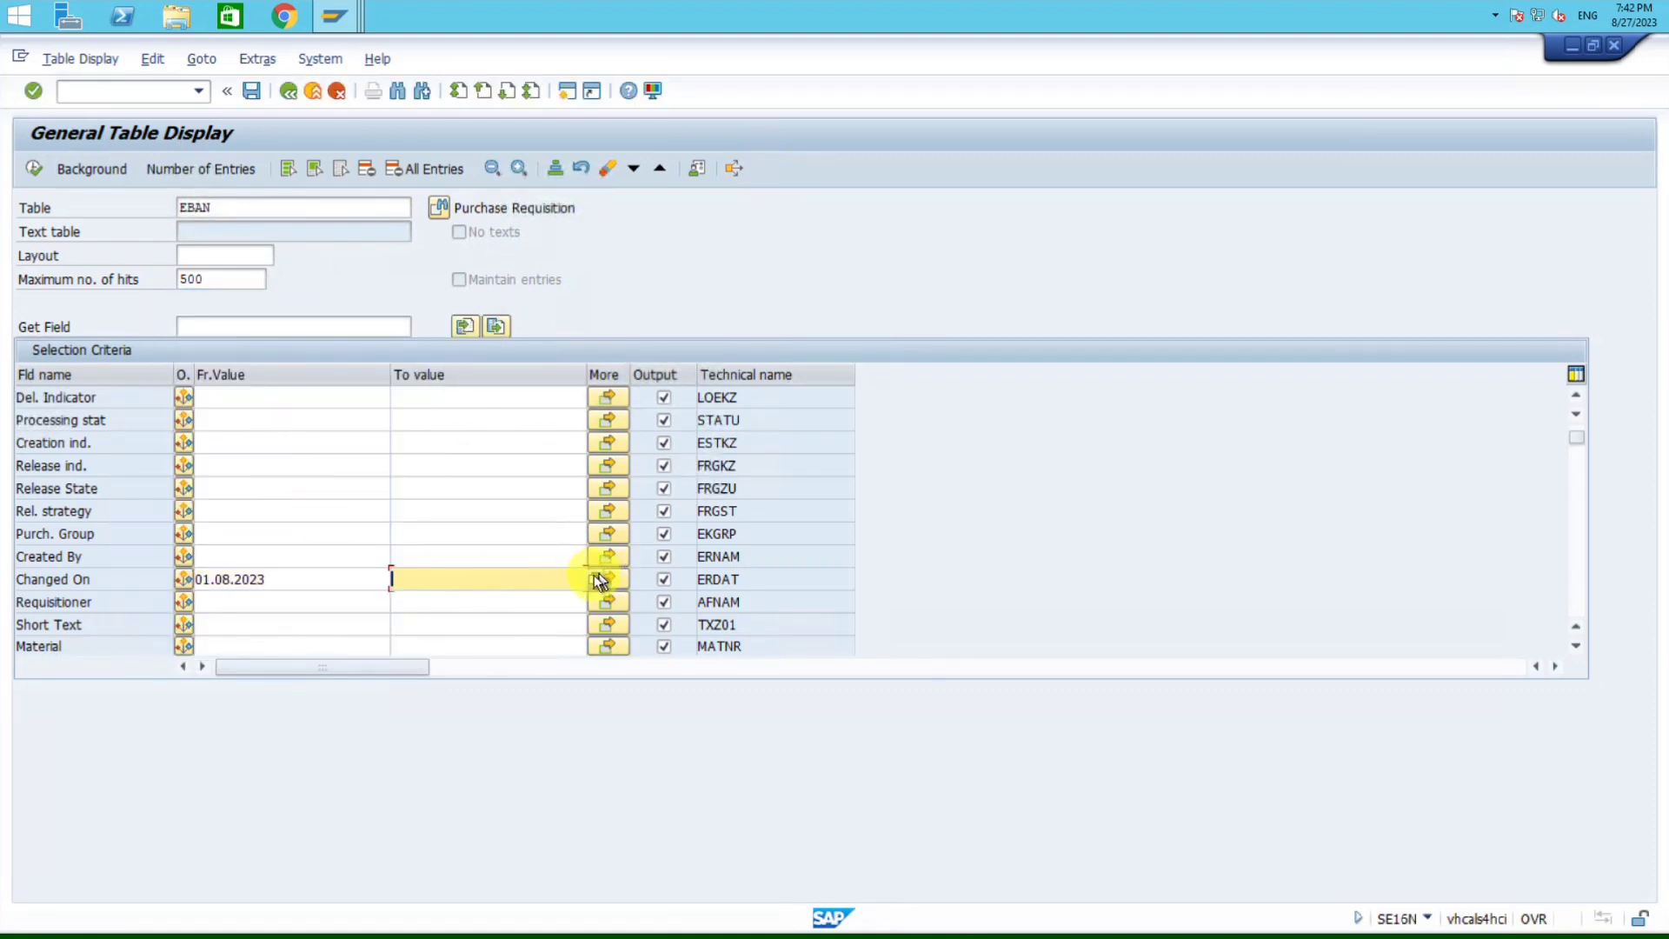
click(595, 577)
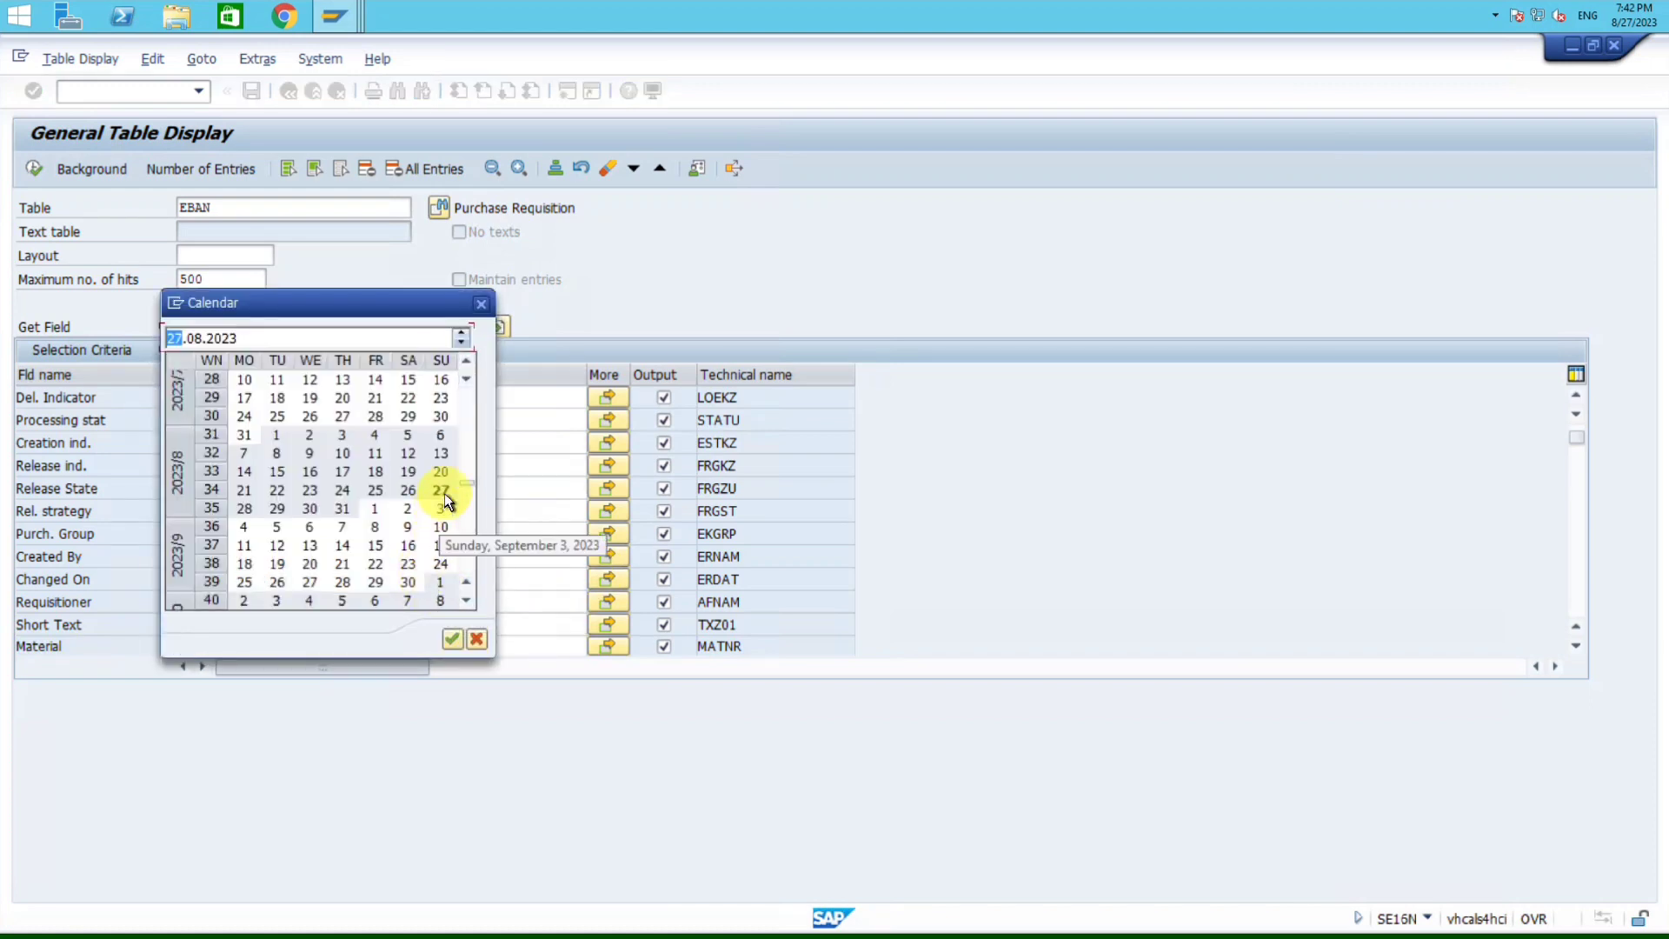
double_click(442, 489)
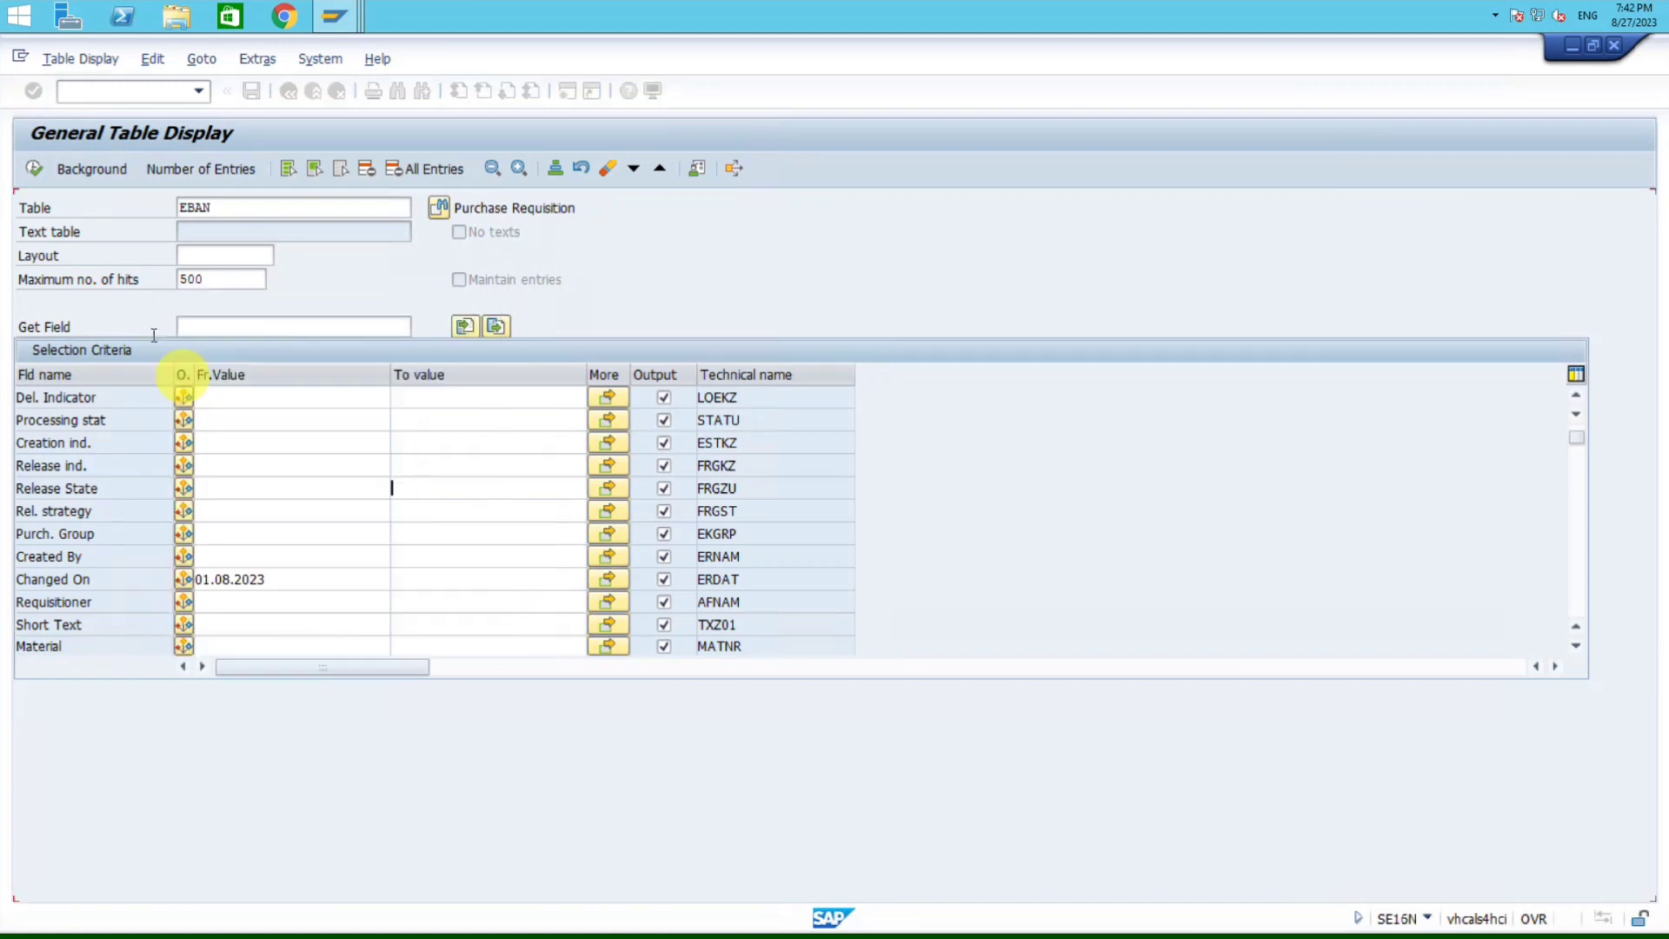
click(36, 171)
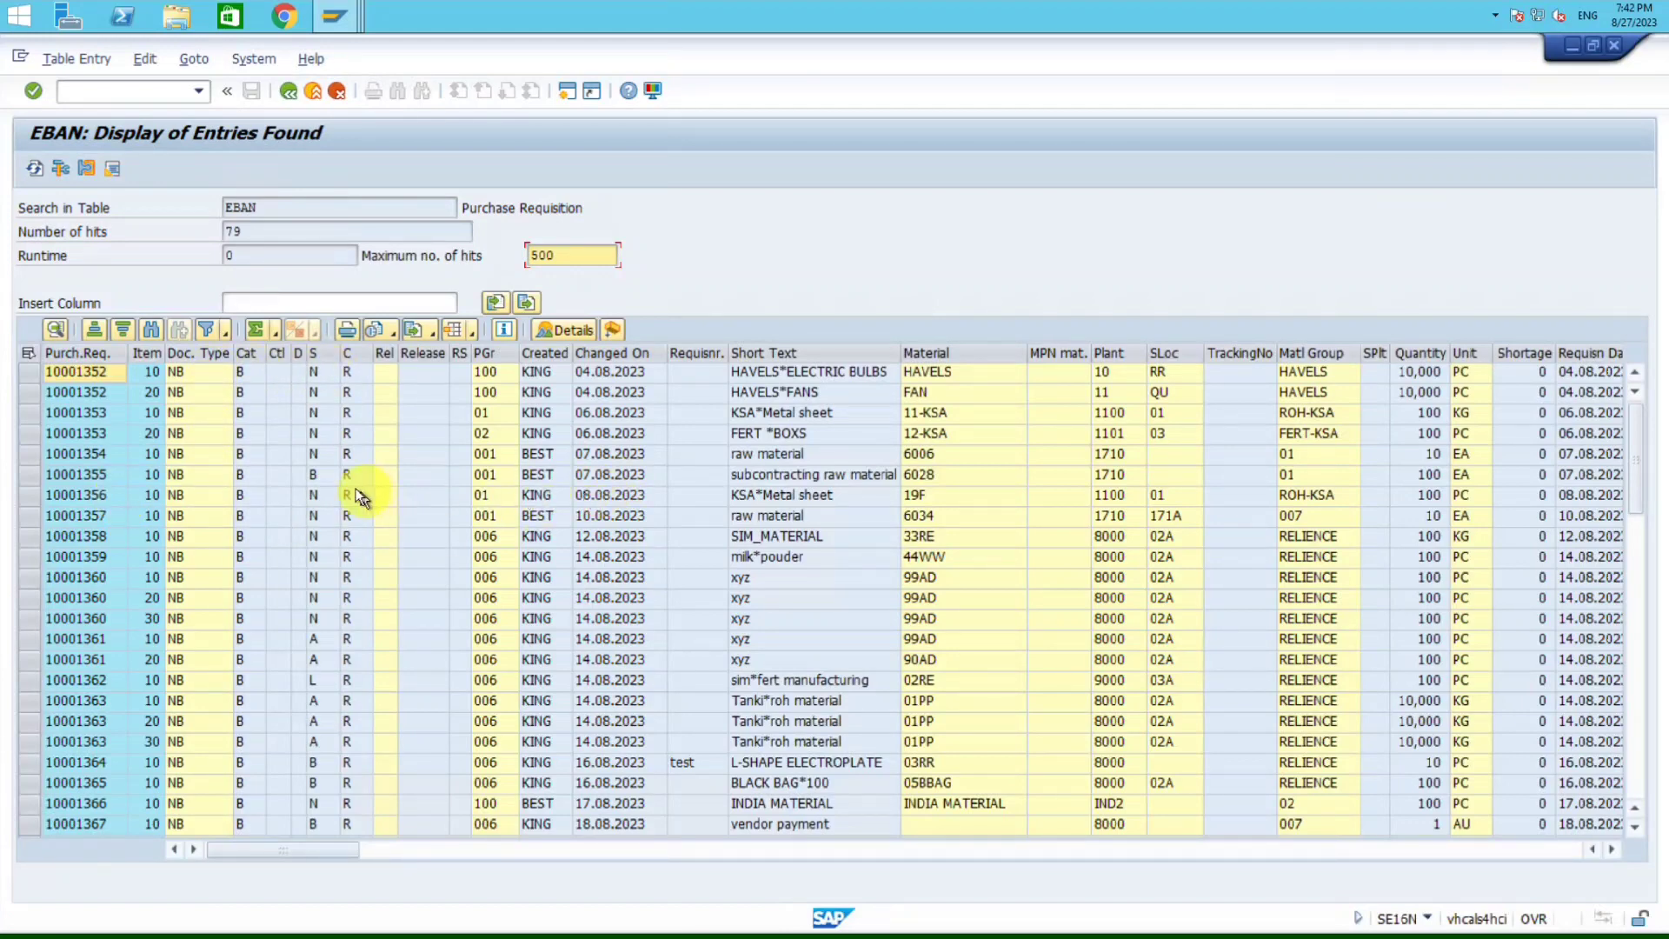
click(100, 371)
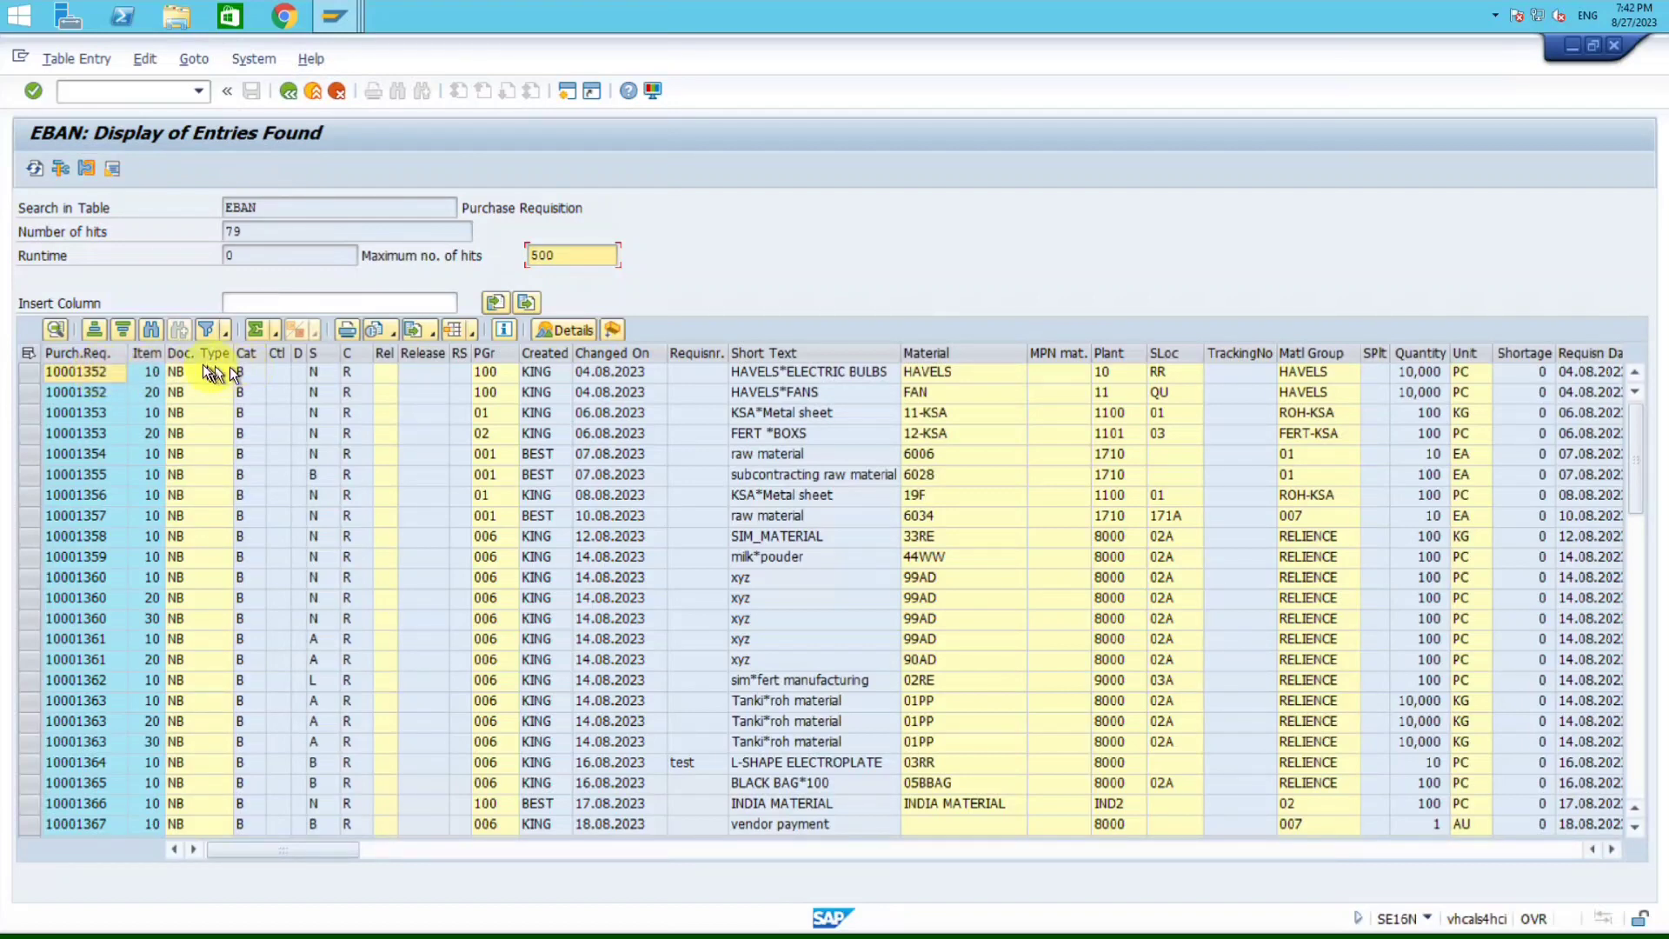
Step: Copy the requisition and item numbers of the first 20 rows in the EBAN results and leave that session
click(154, 354)
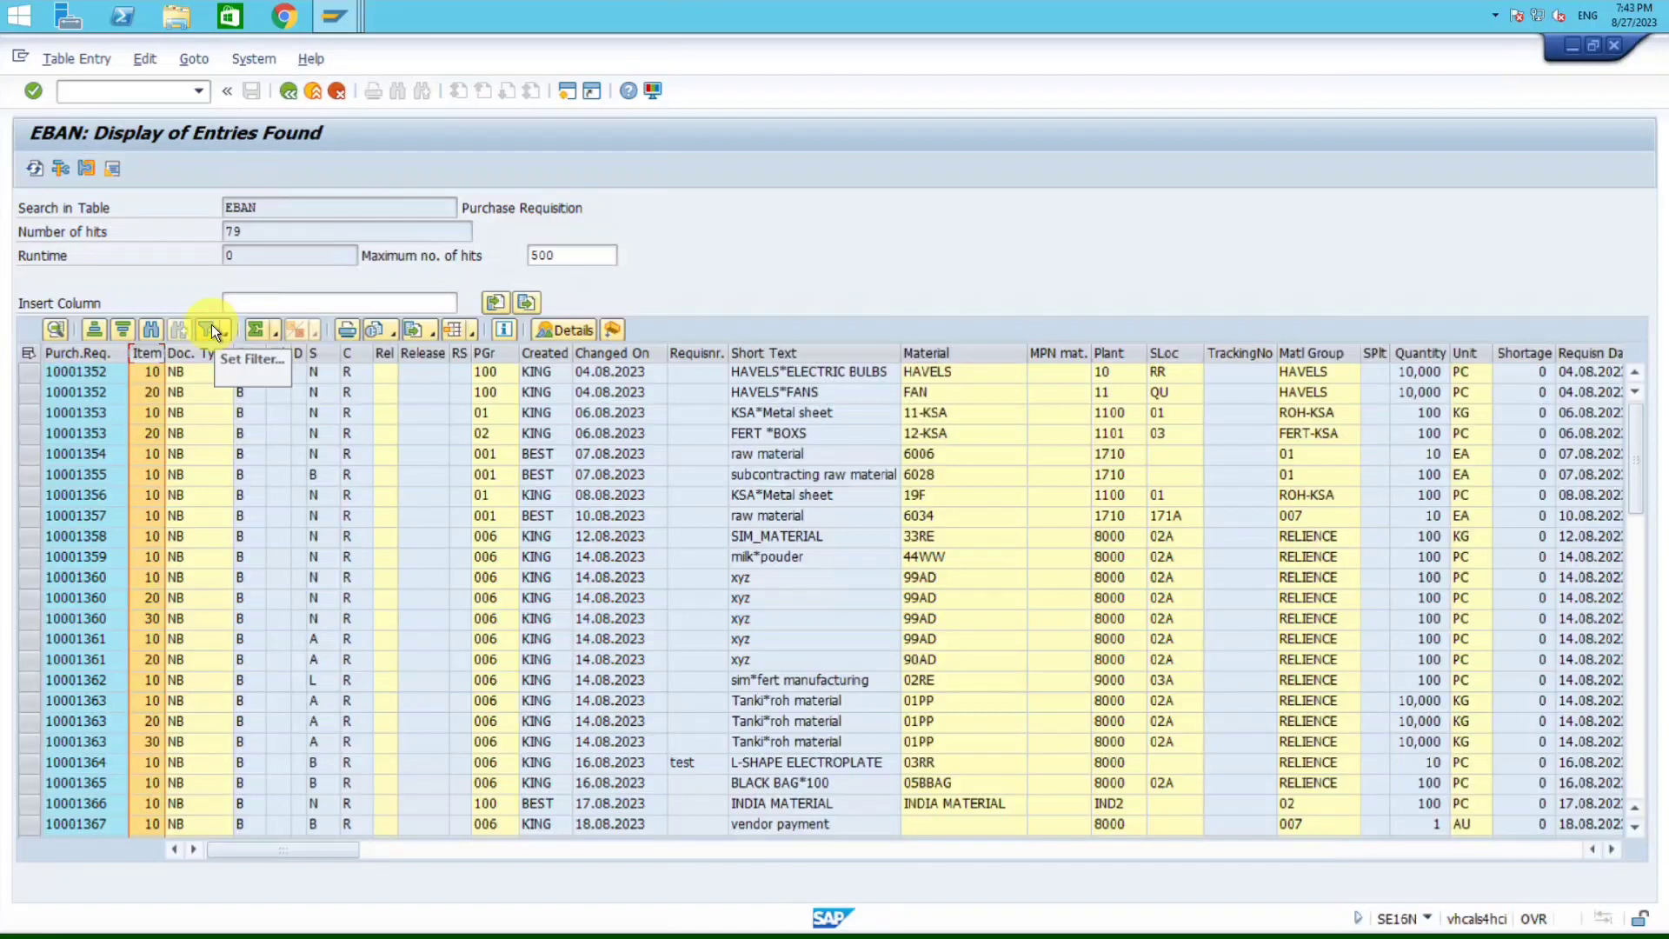
click(422, 434)
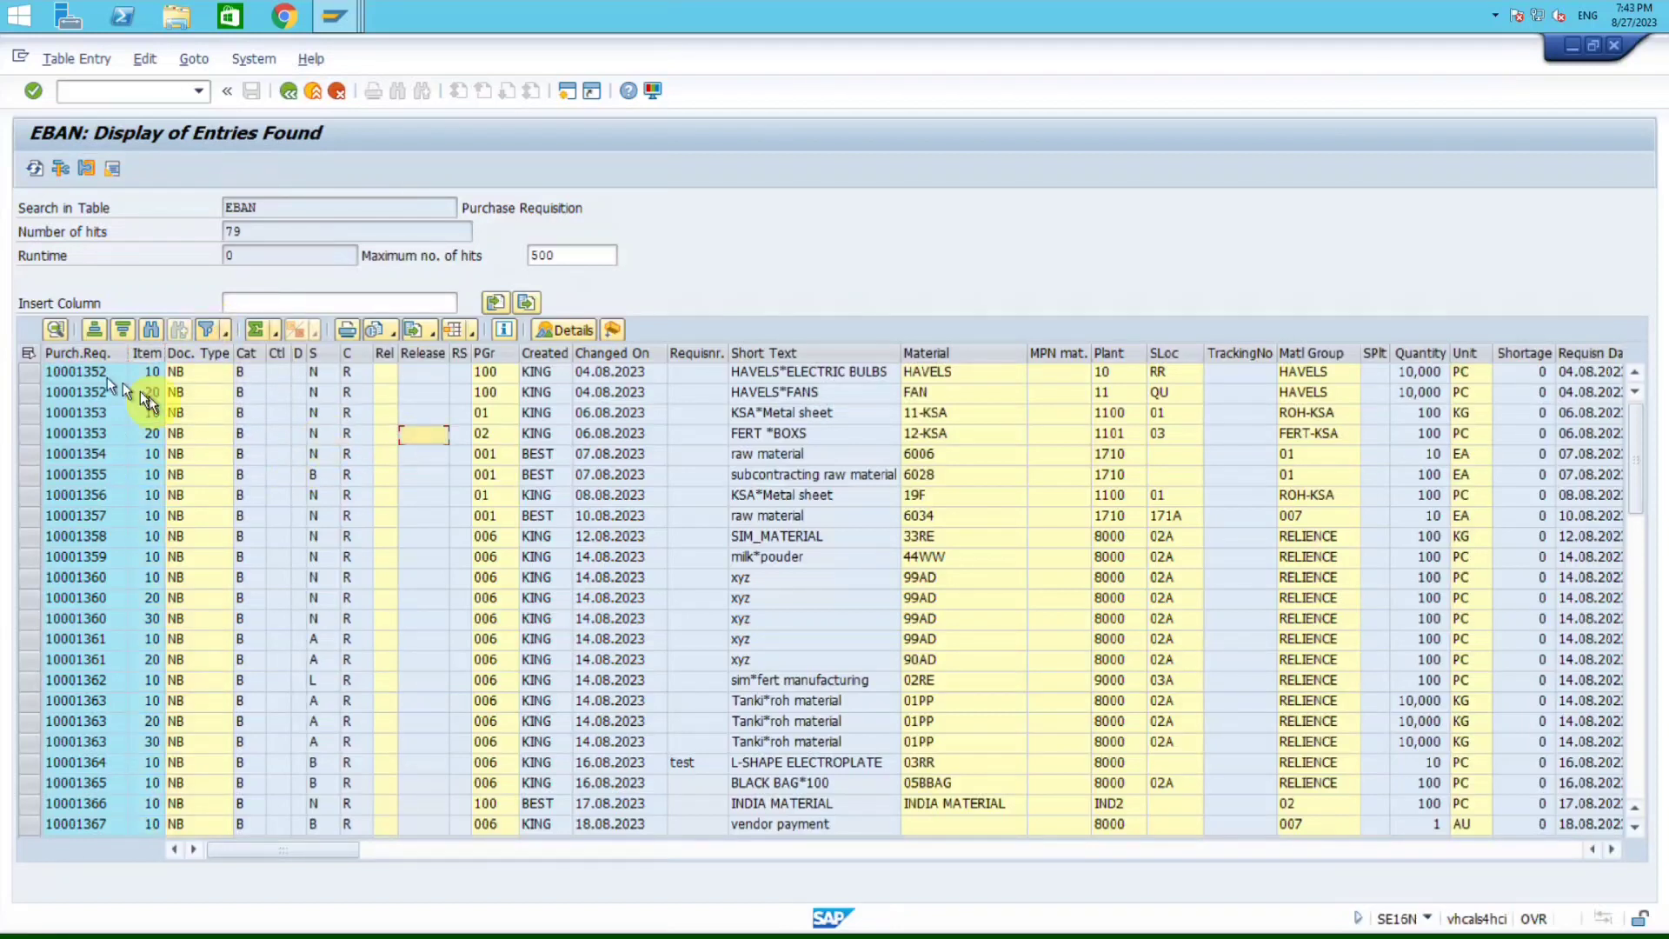
drag(136, 370, 153, 755)
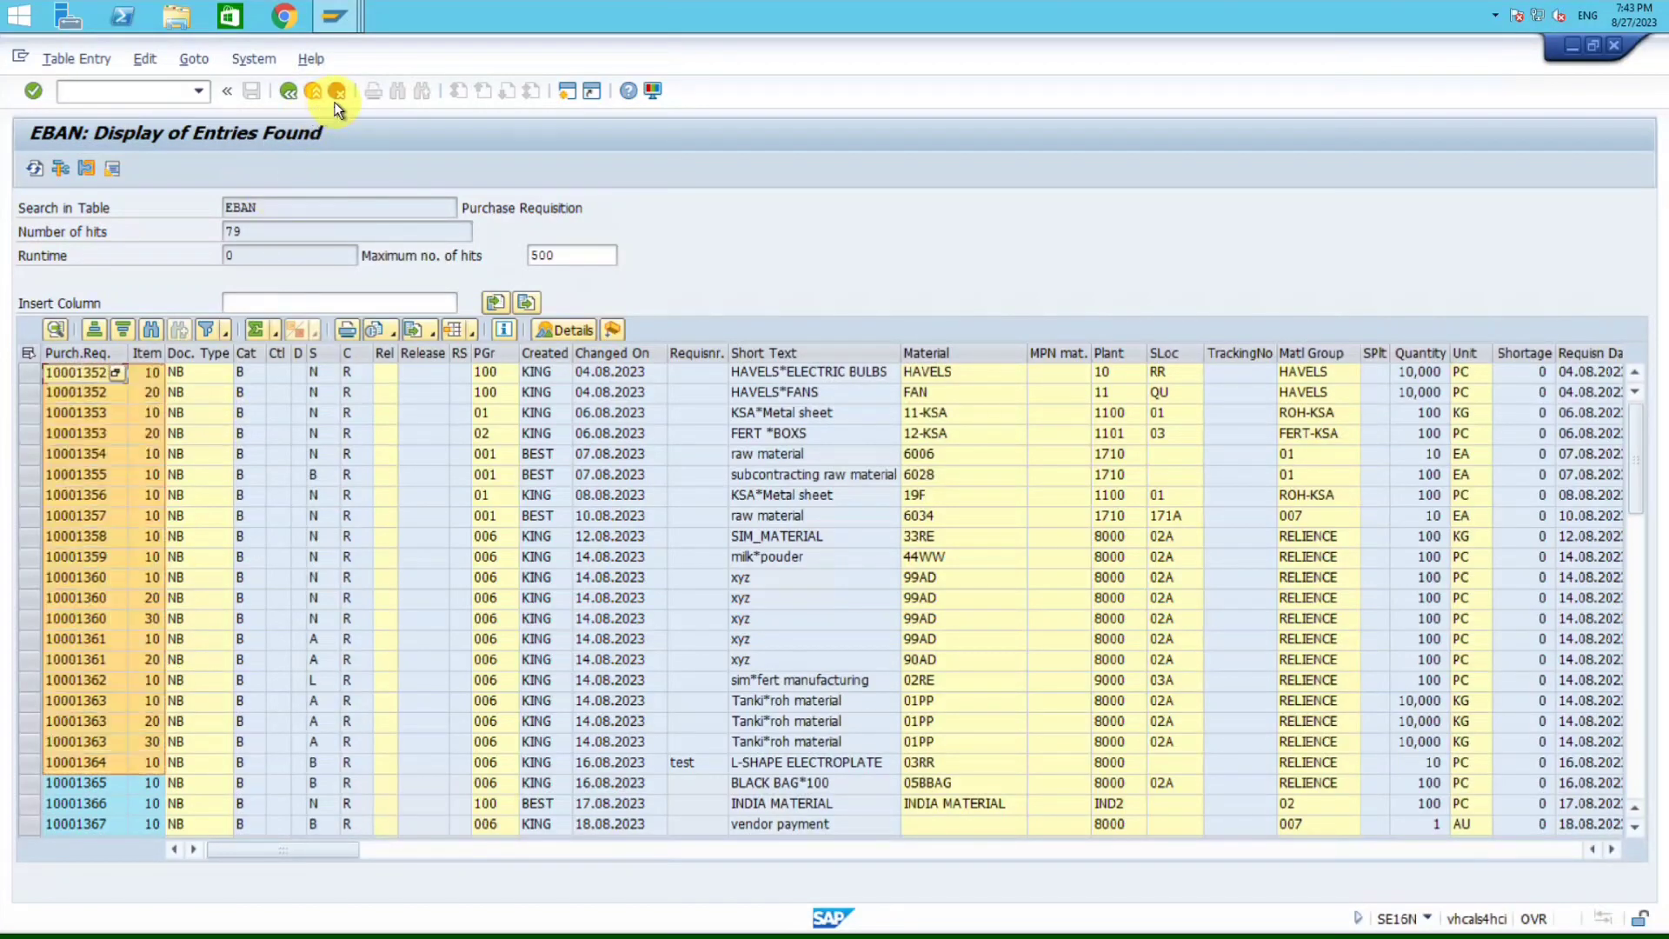
click(1574, 45)
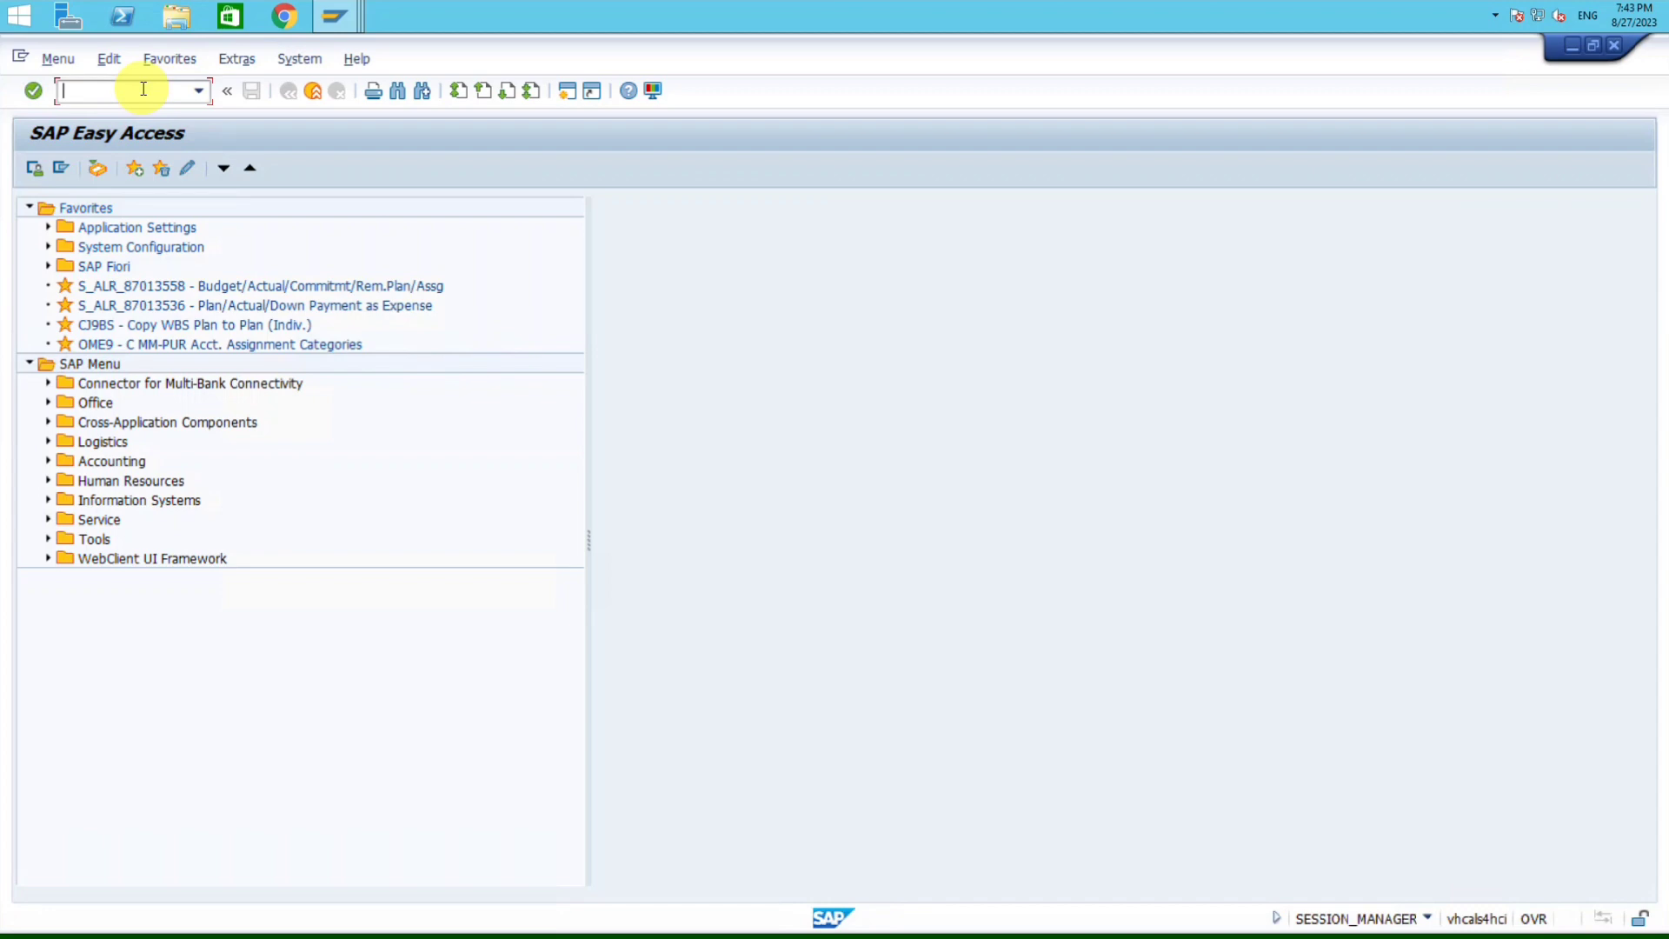
Step: Check the MASSOBJ entry in the Excel transaction code list and return to the SAP material mass maintenance session
key(alt+Tab)
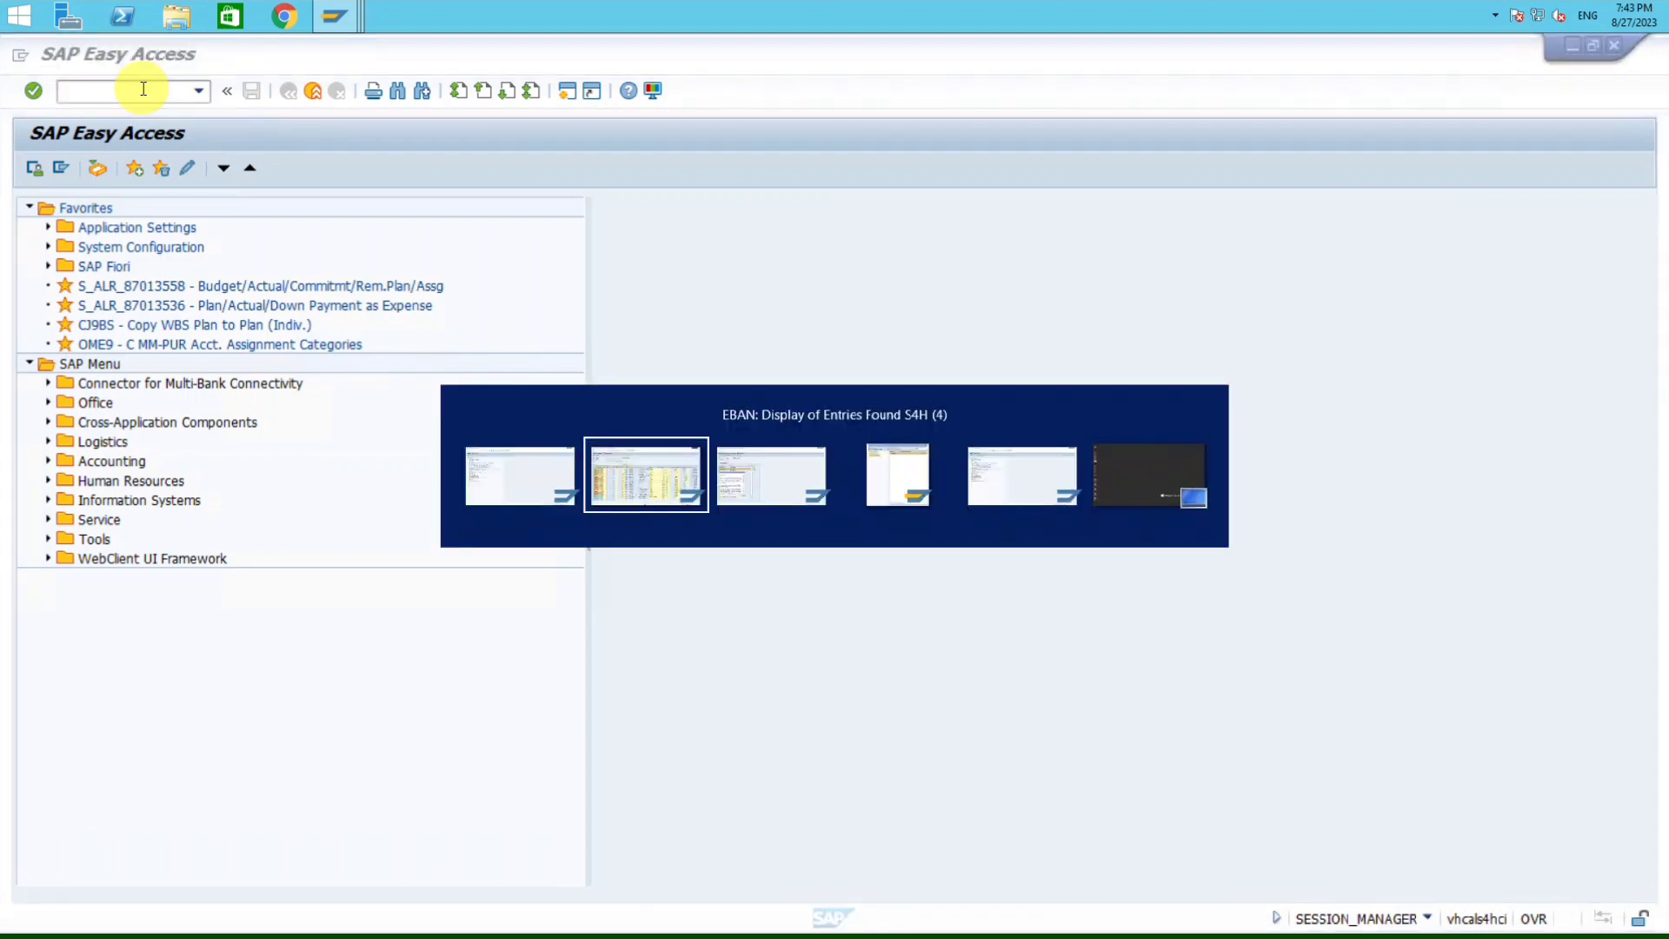
key(alt+Tab)
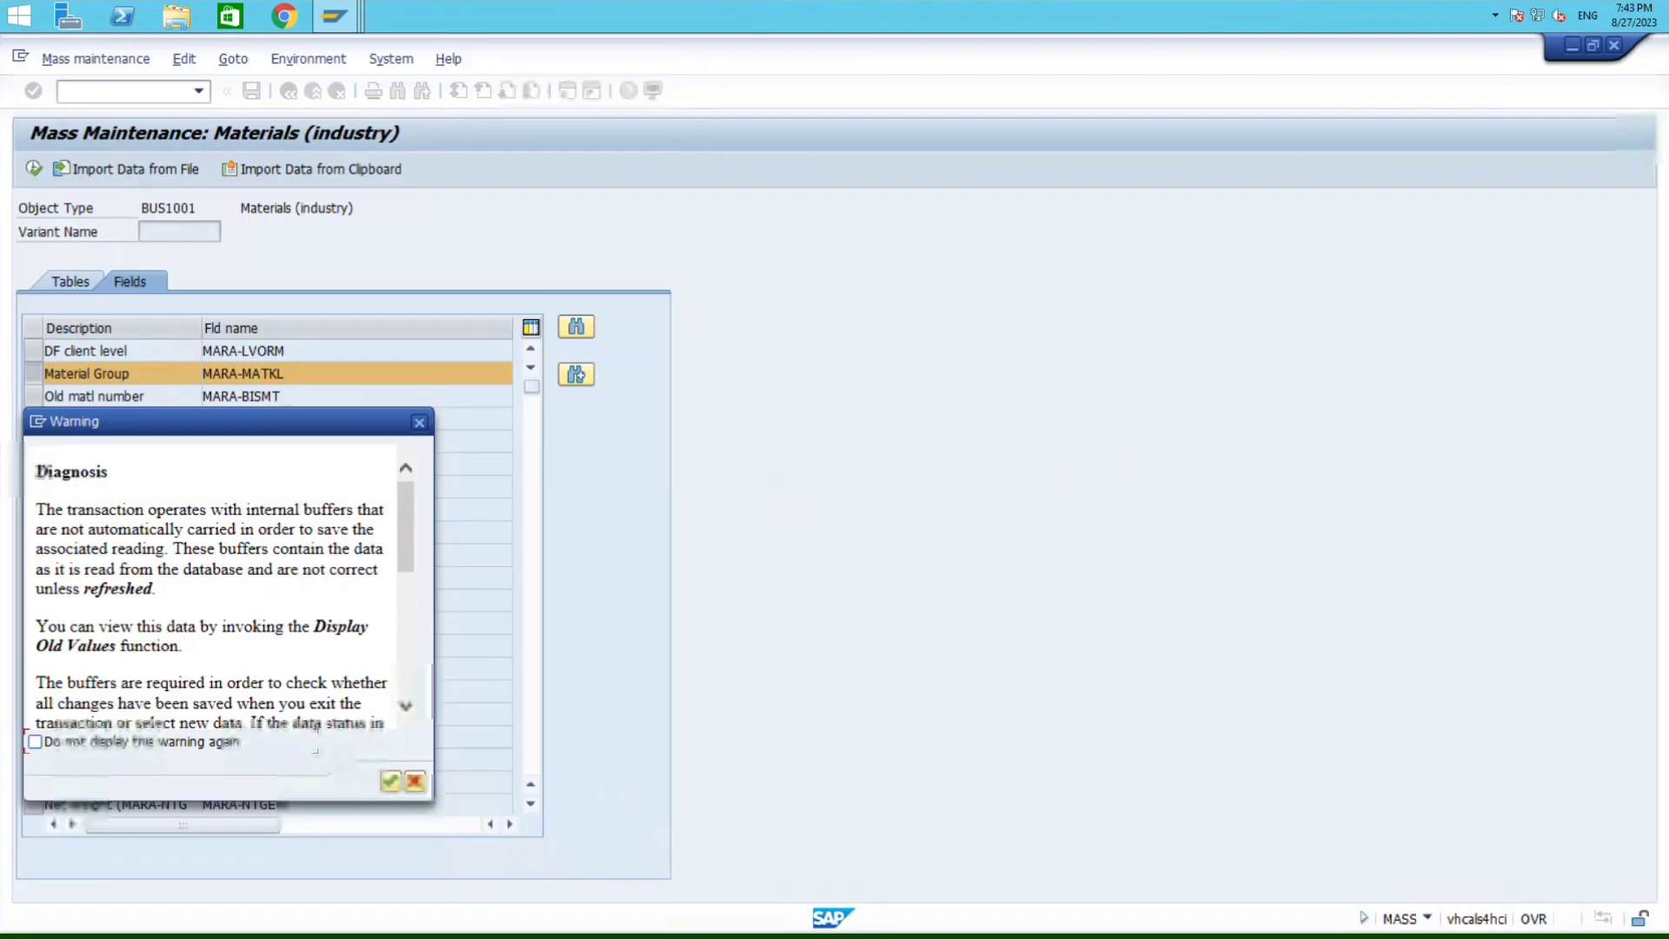
key(alt+Tab)
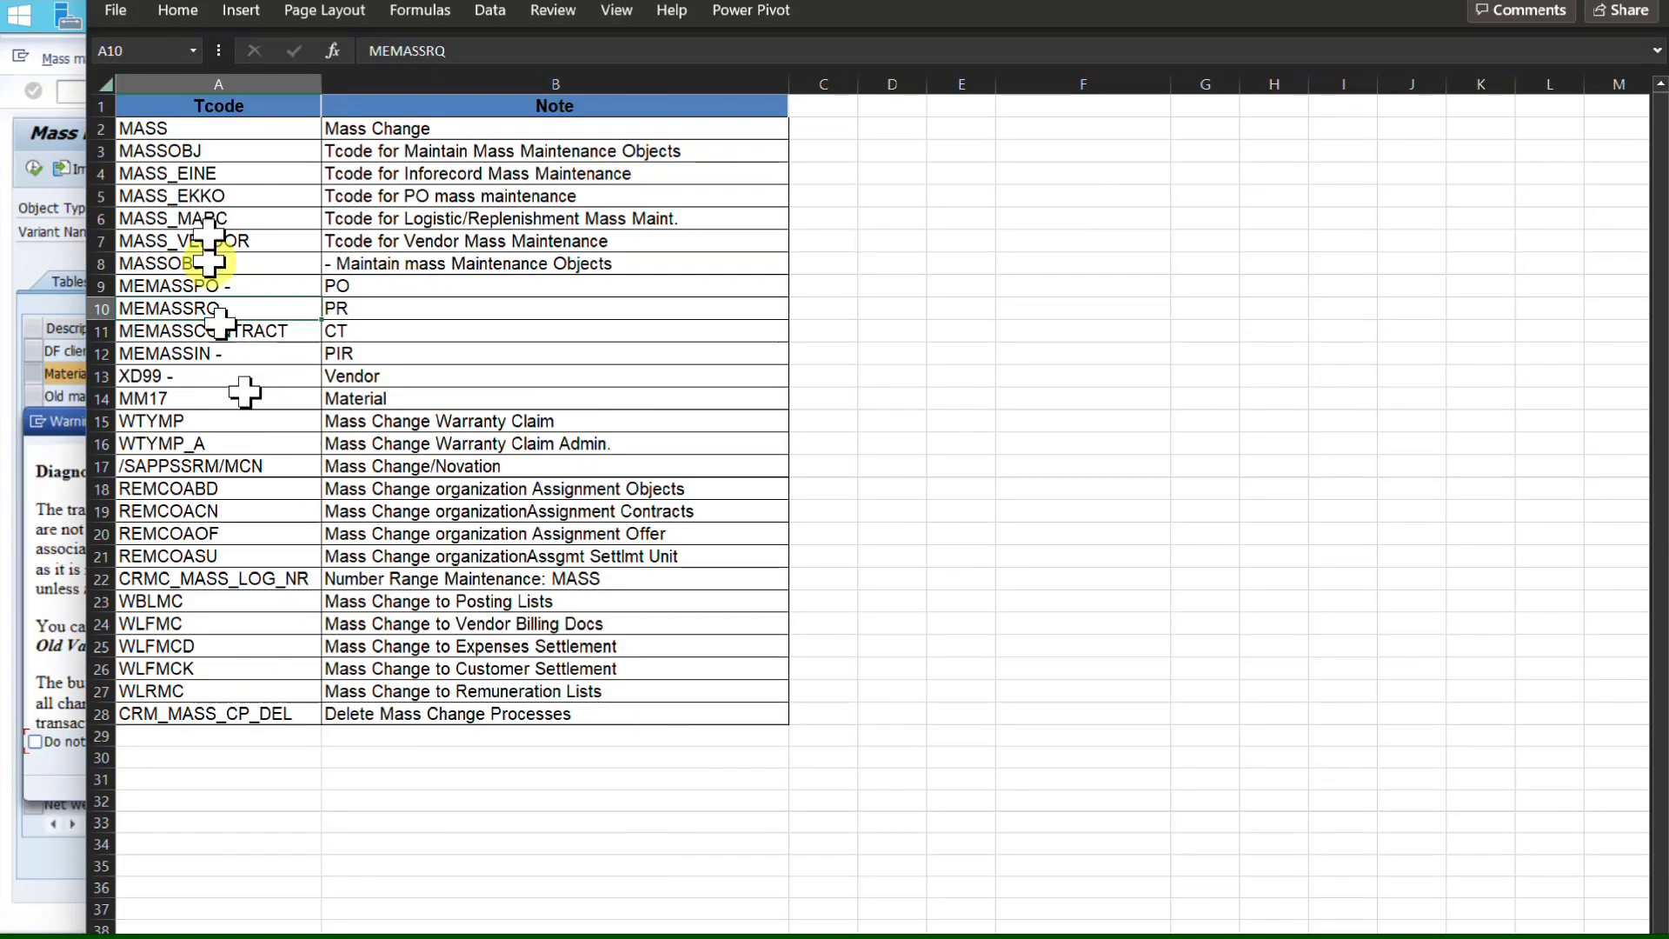
drag(174, 150, 396, 146)
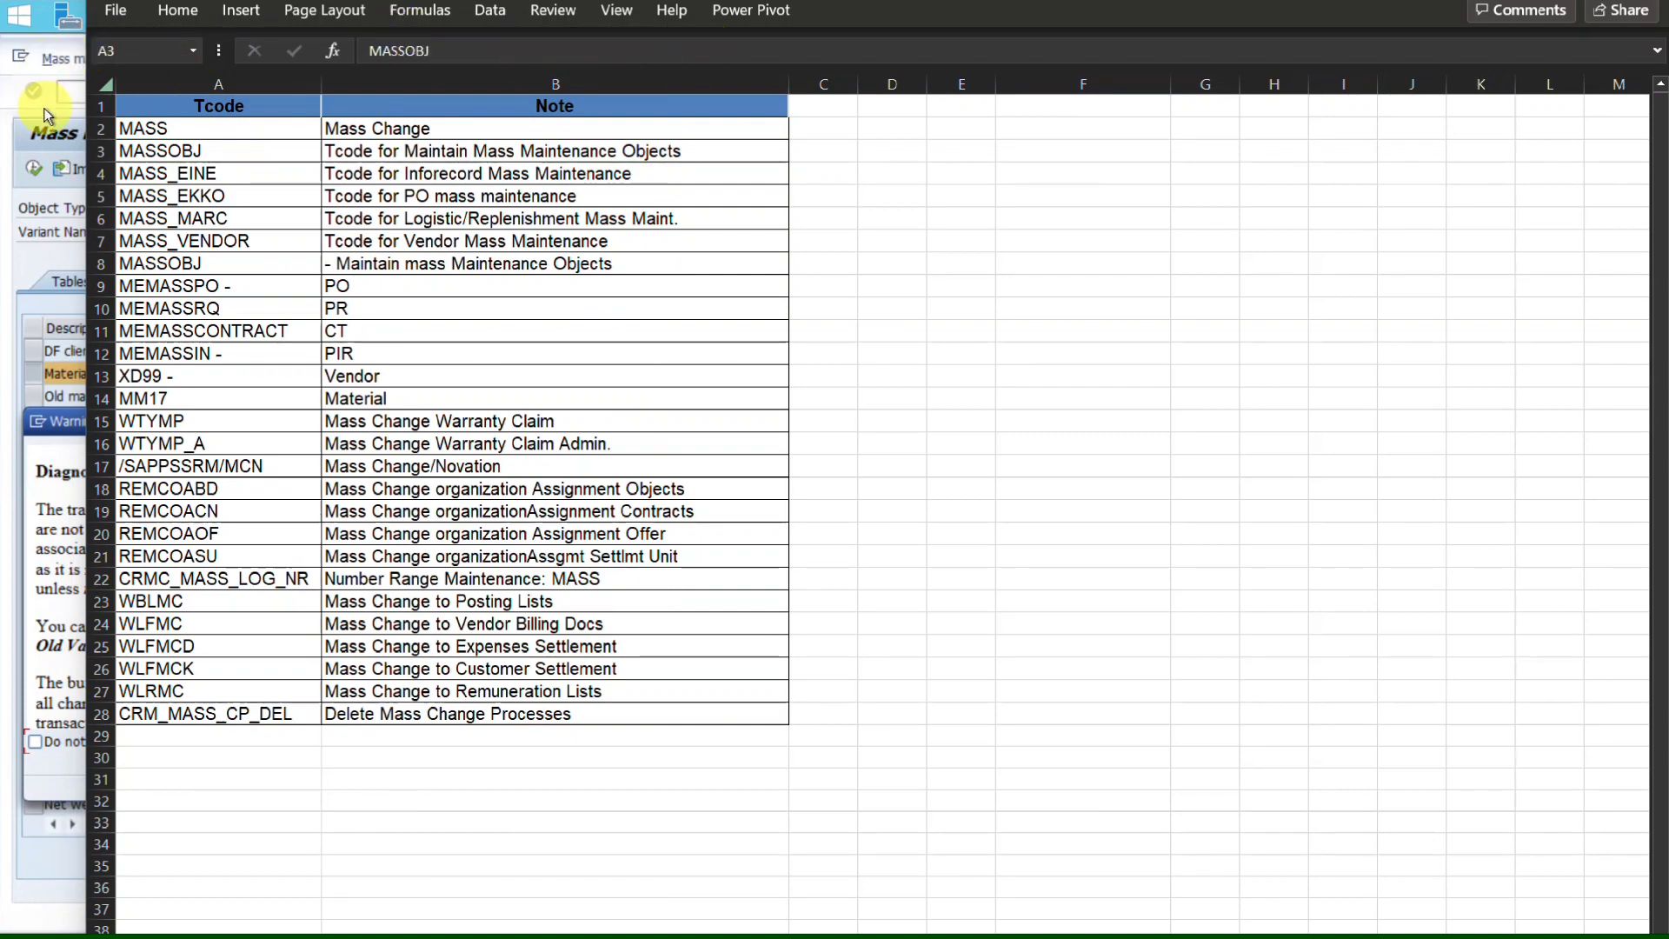
click(14, 92)
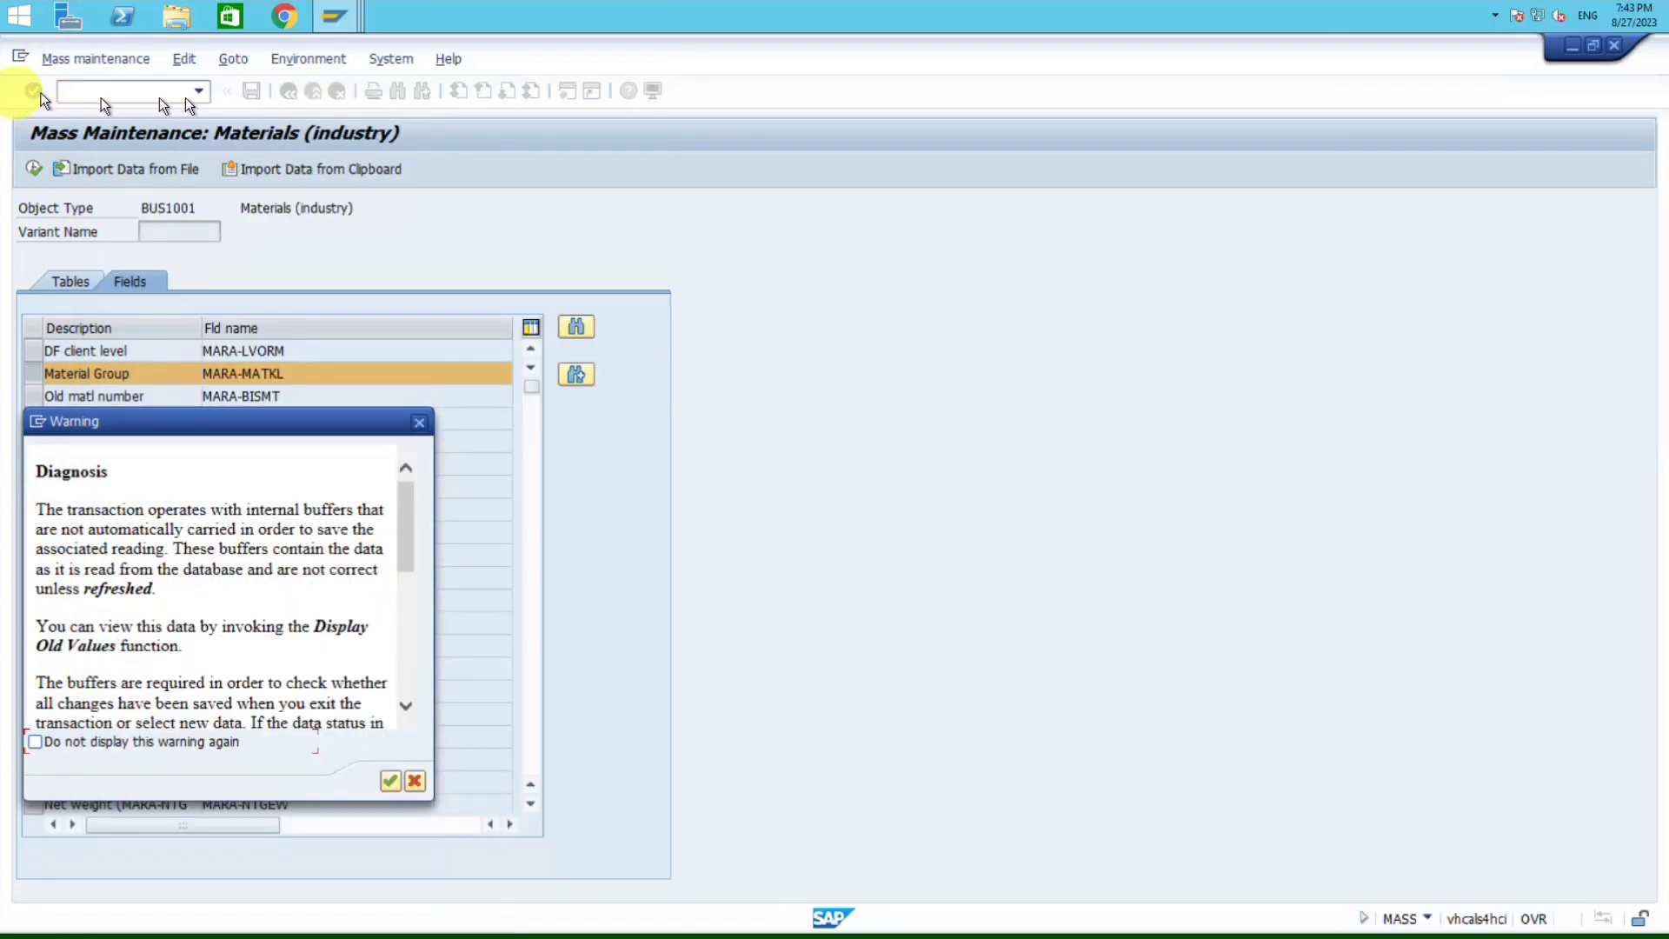
Step: Close the buffer warning and exit the material mass maintenance back to SAP Easy Access
click(419, 423)
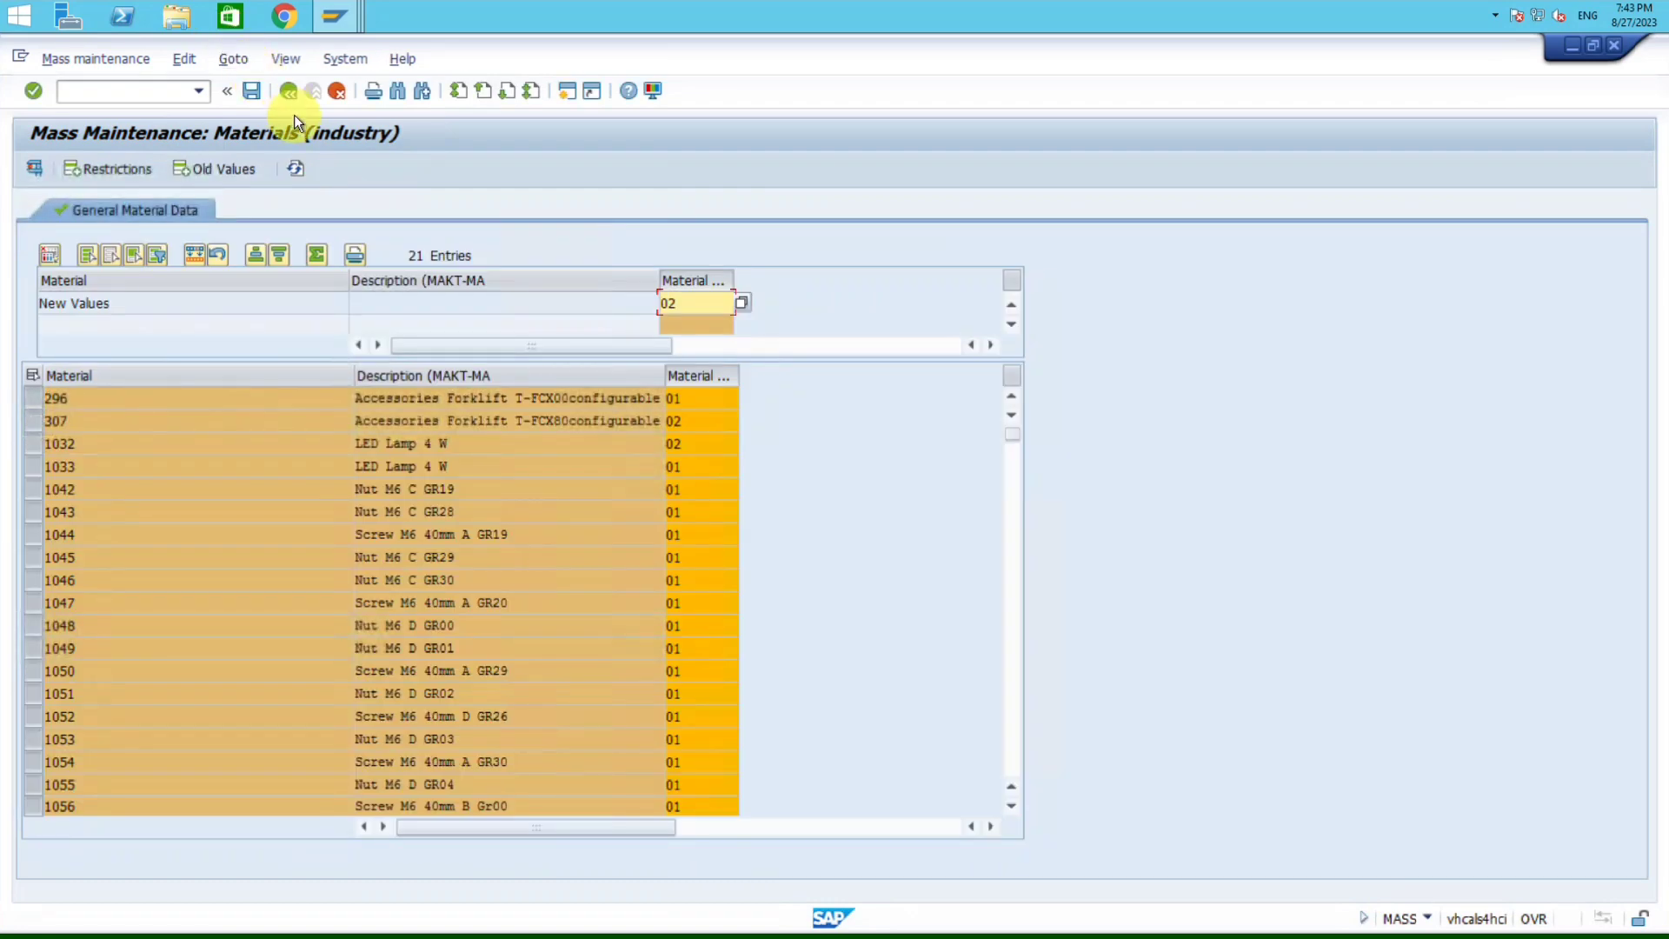
click(289, 94)
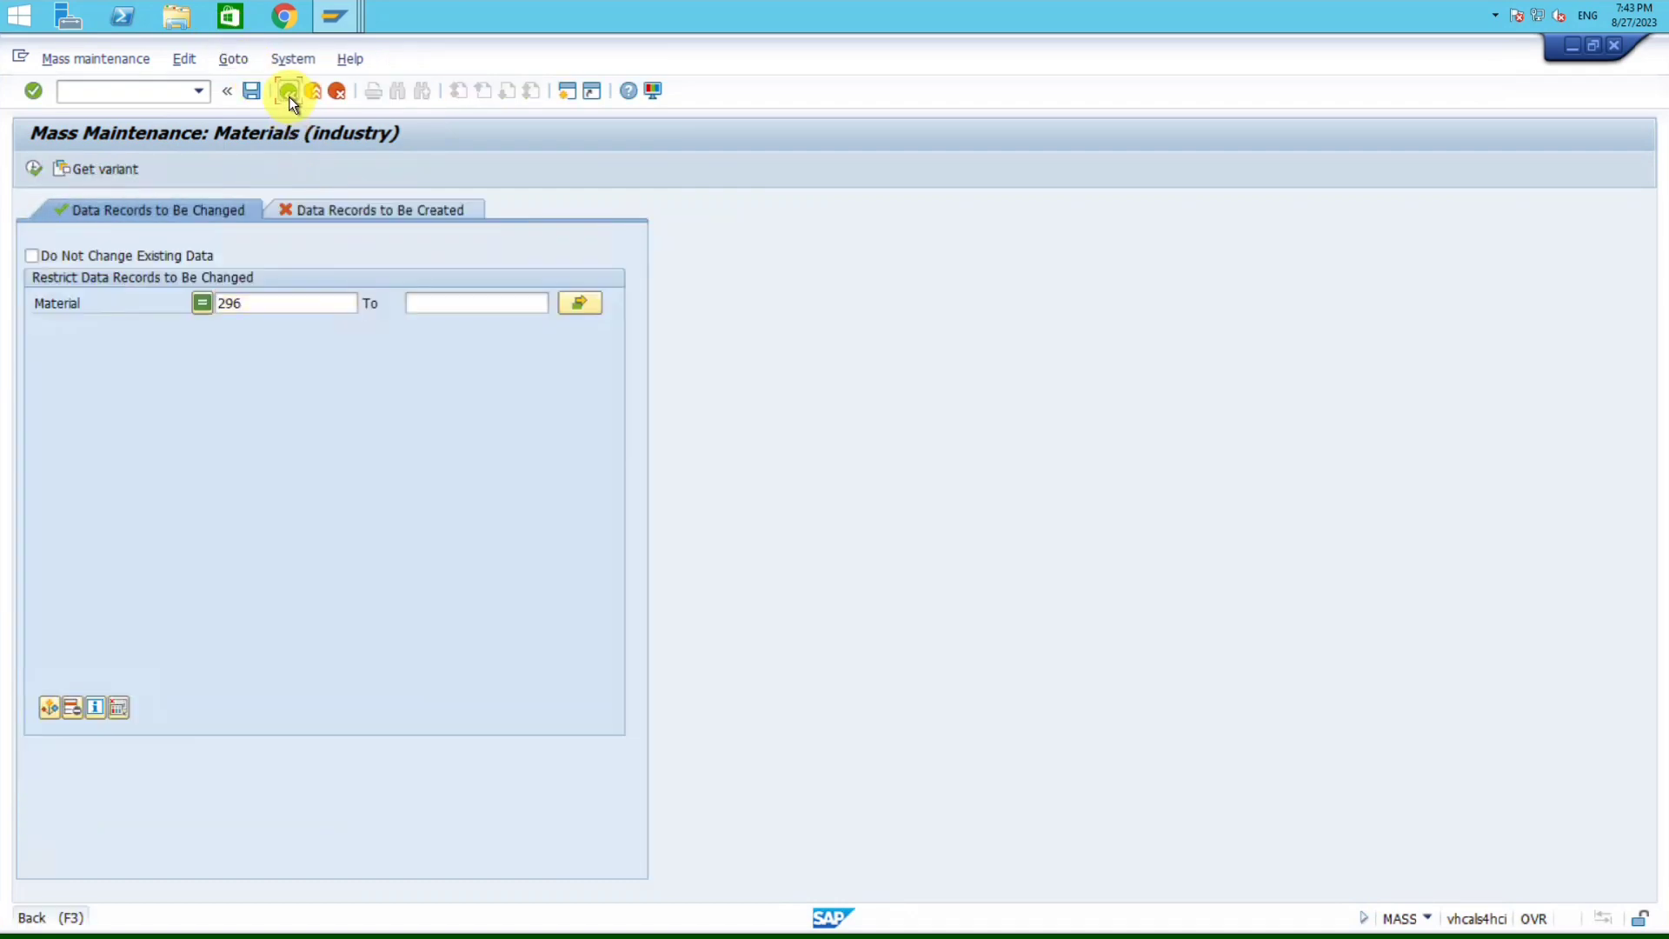
click(288, 96)
click(289, 97)
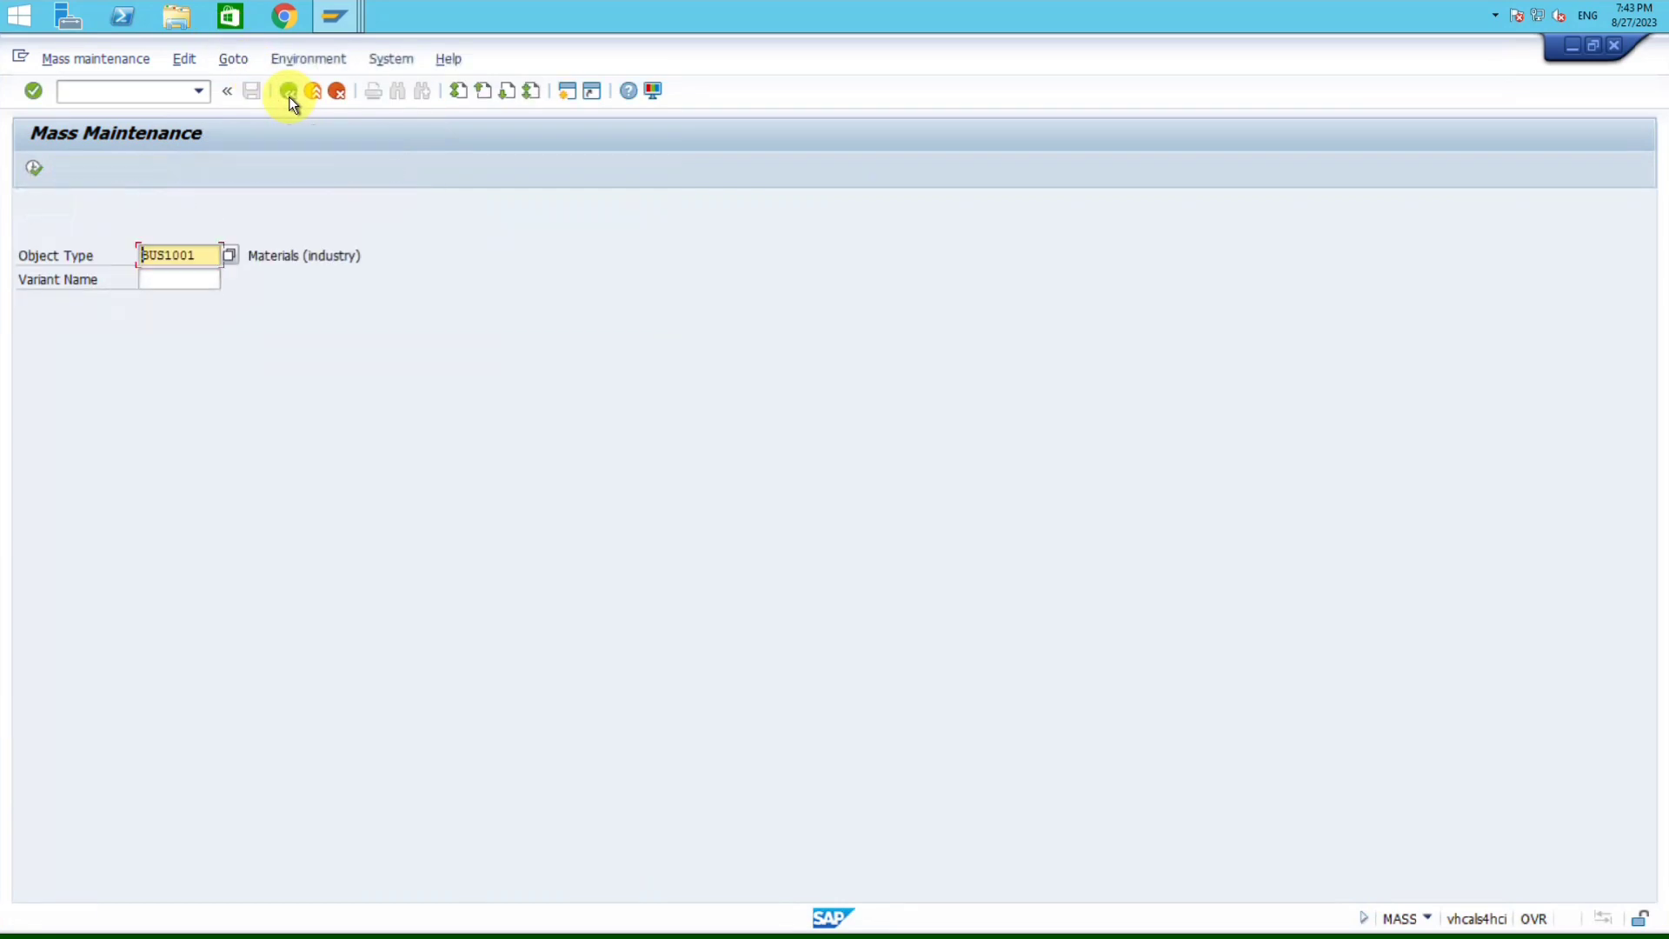
click(288, 96)
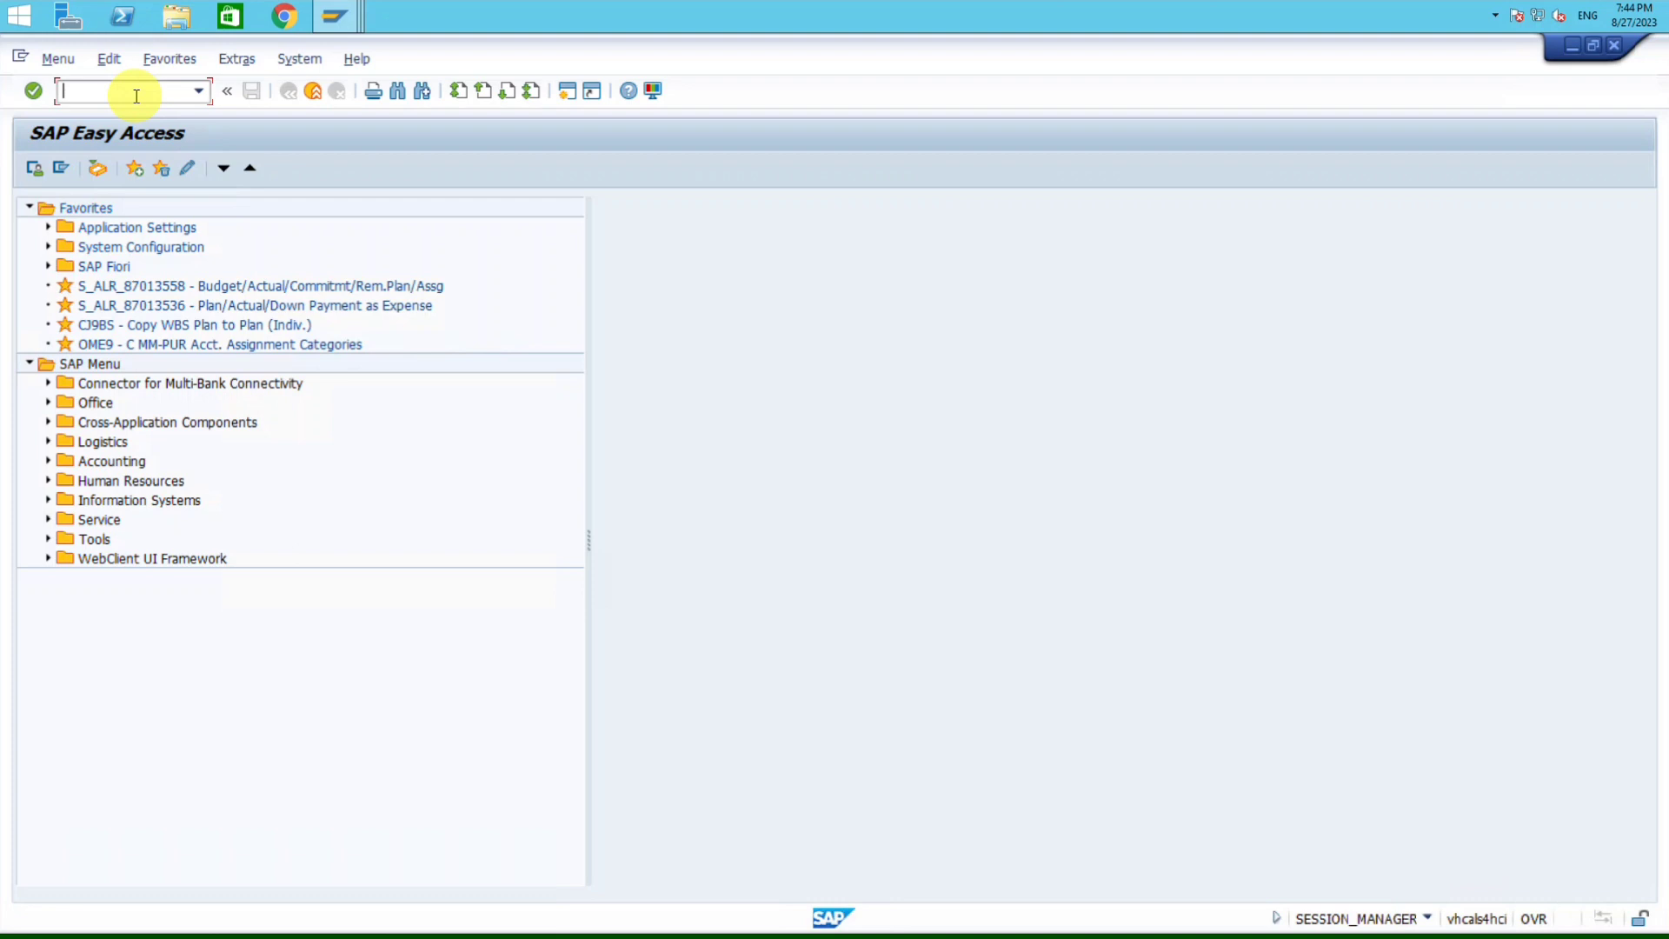
Step: Start transaction MASS for object type BUS2105 (Purchase Requisition) and open the record selection for table EBAN
text(MASS)
key(Return)
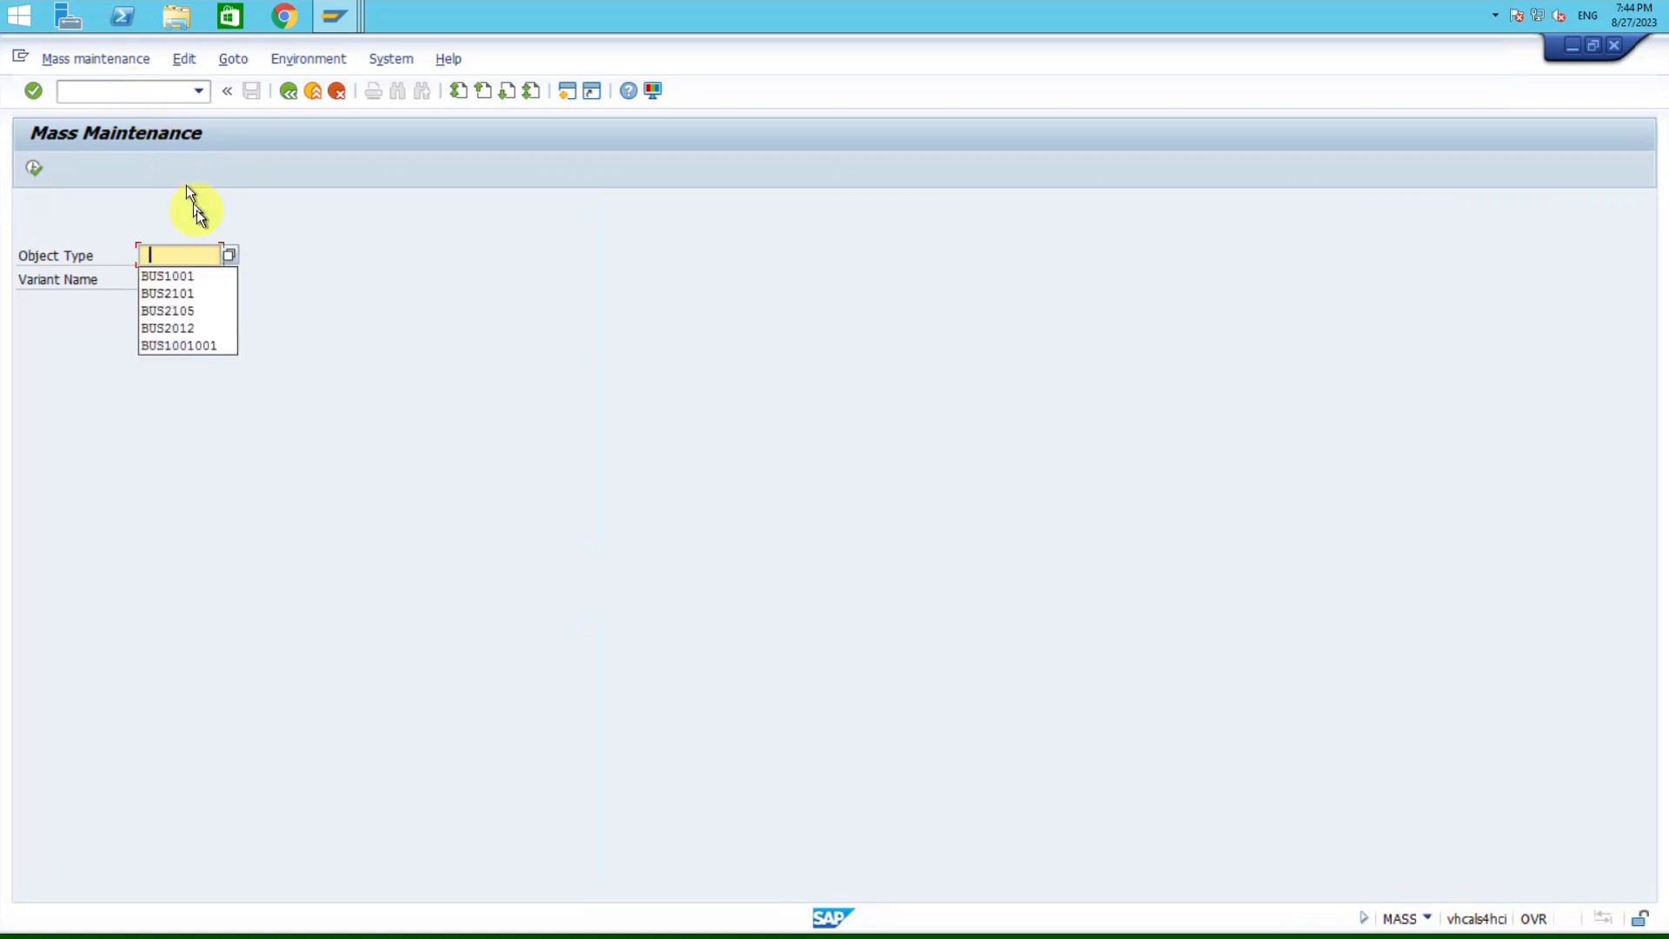
click(228, 253)
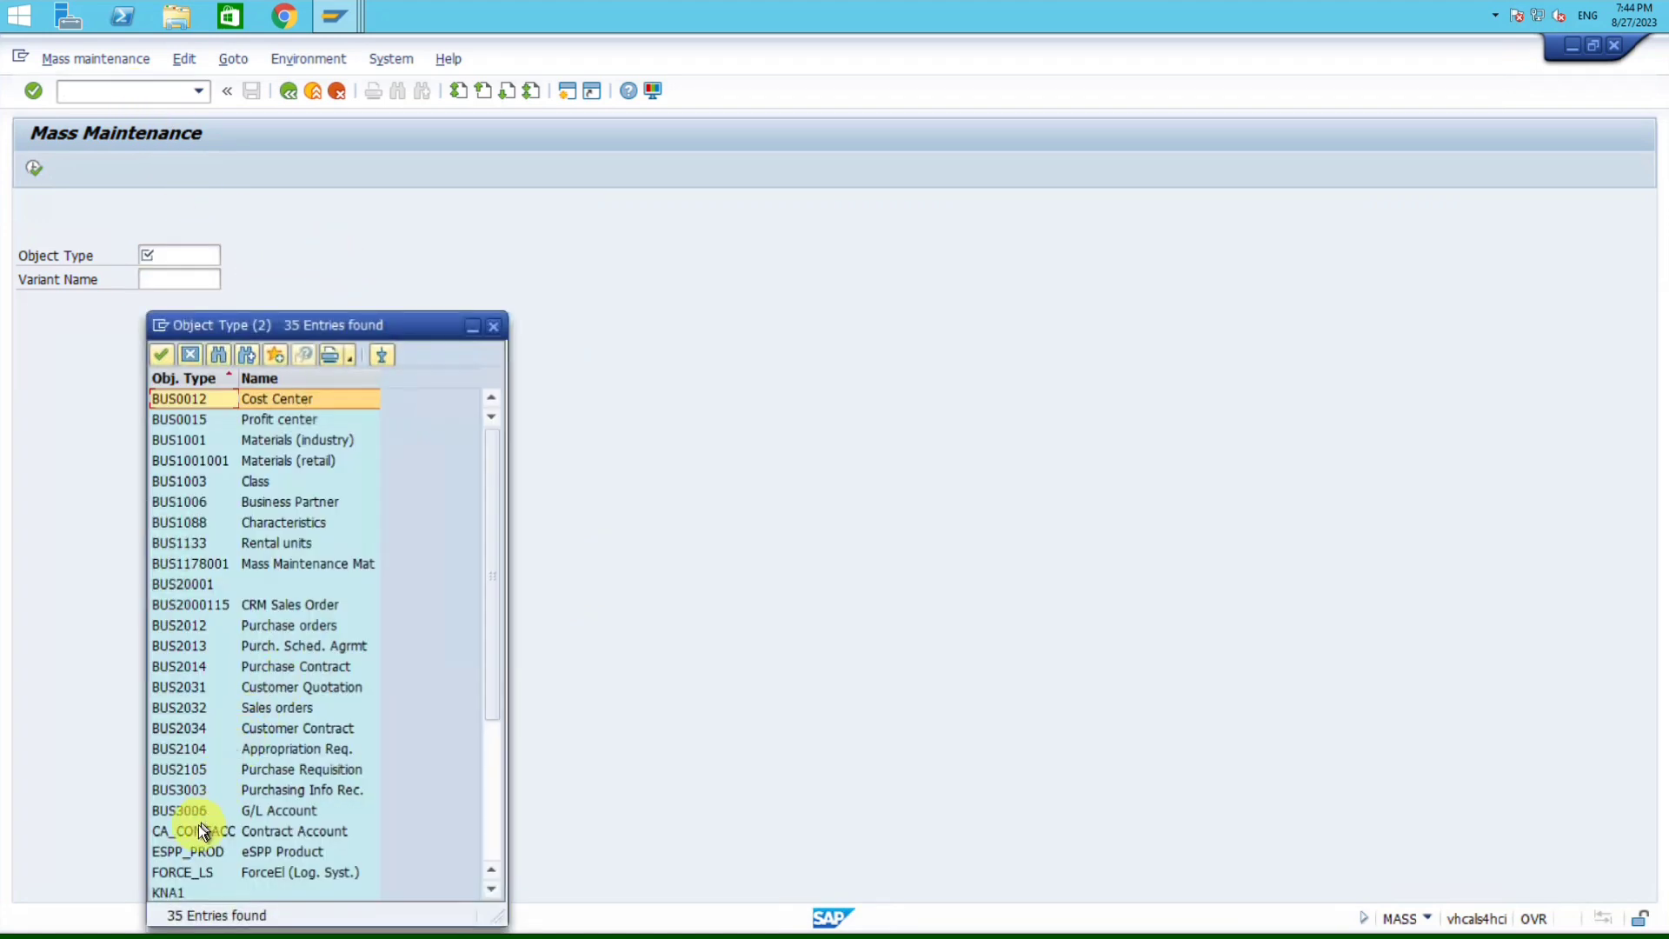
click(169, 765)
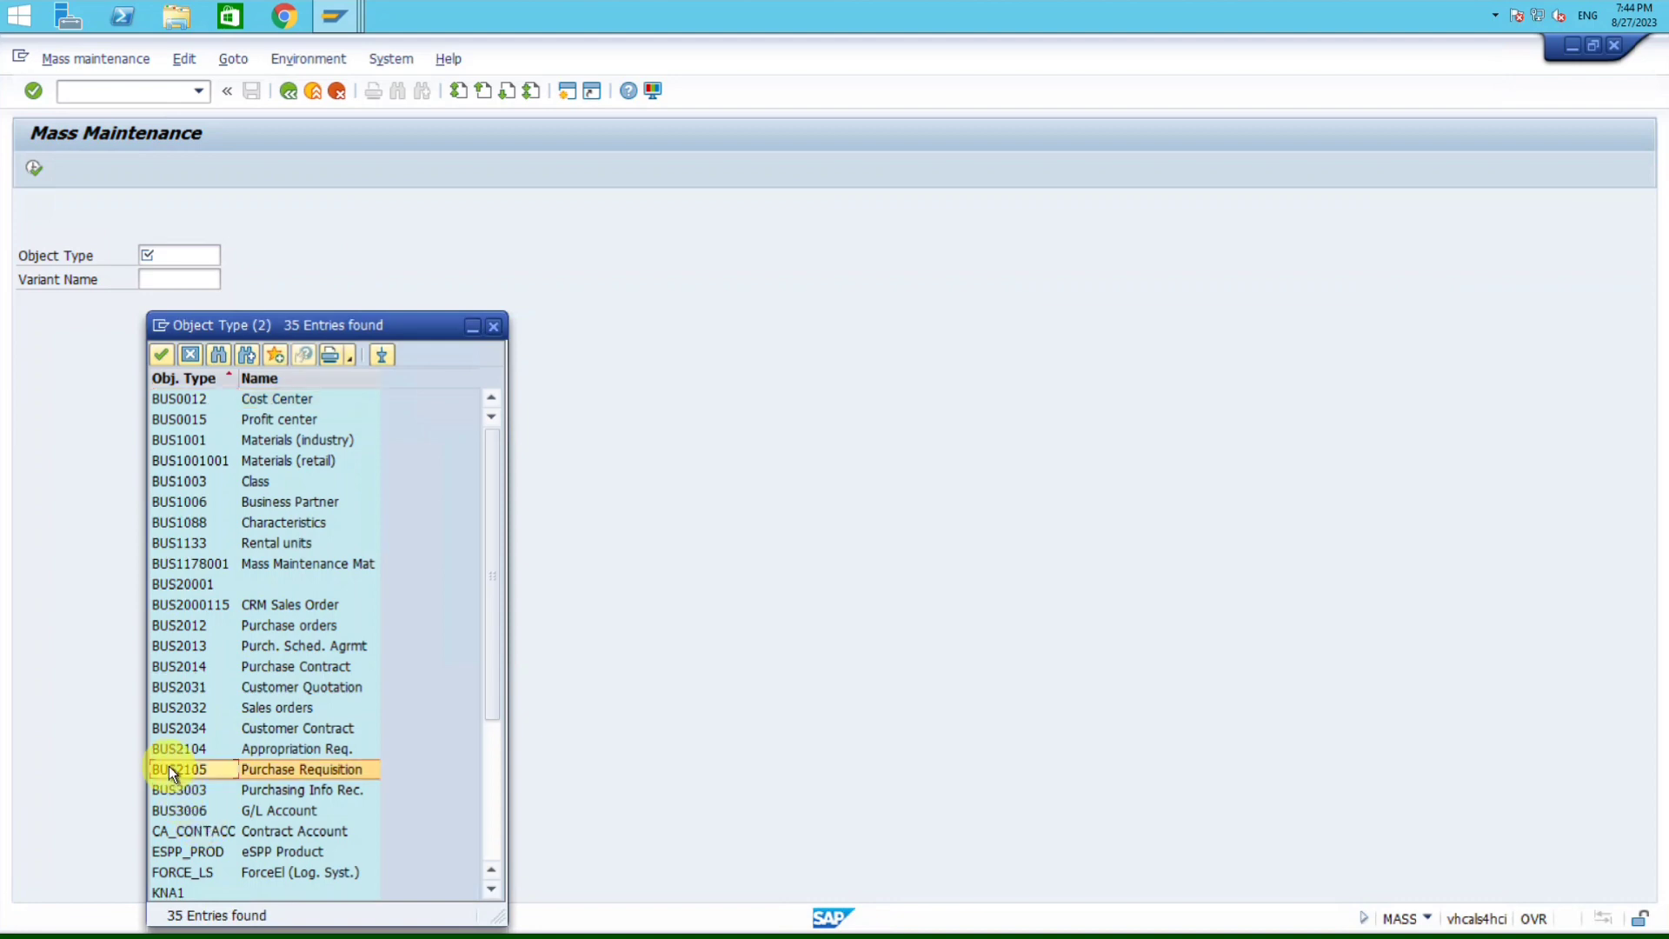
double_click(169, 768)
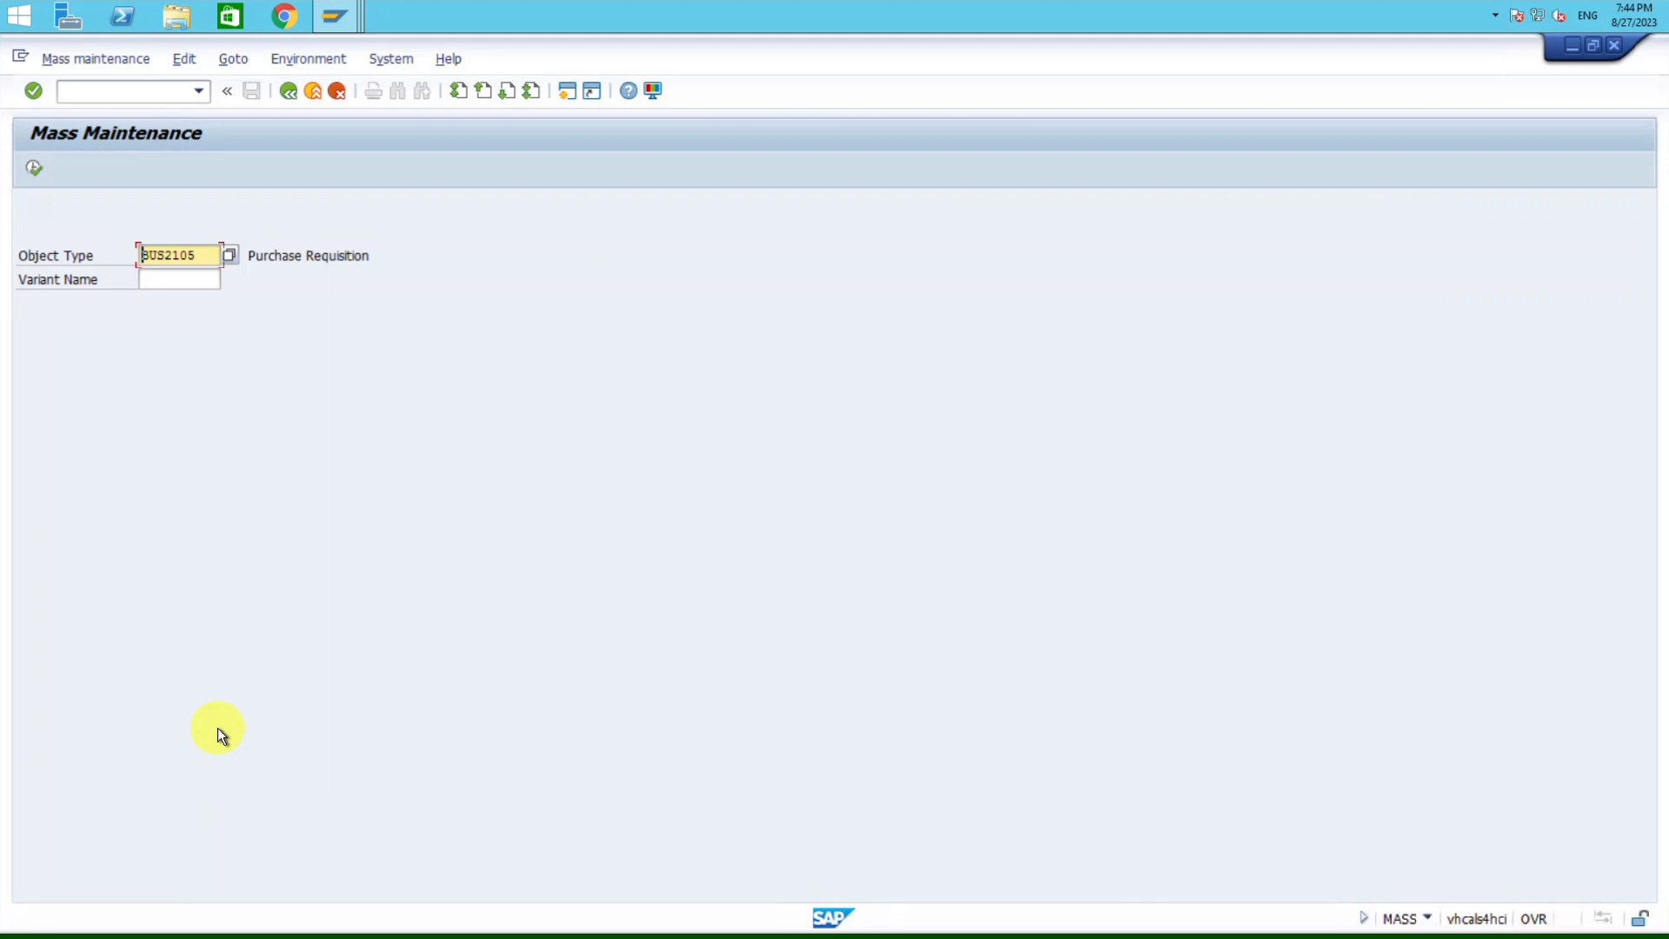
click(34, 168)
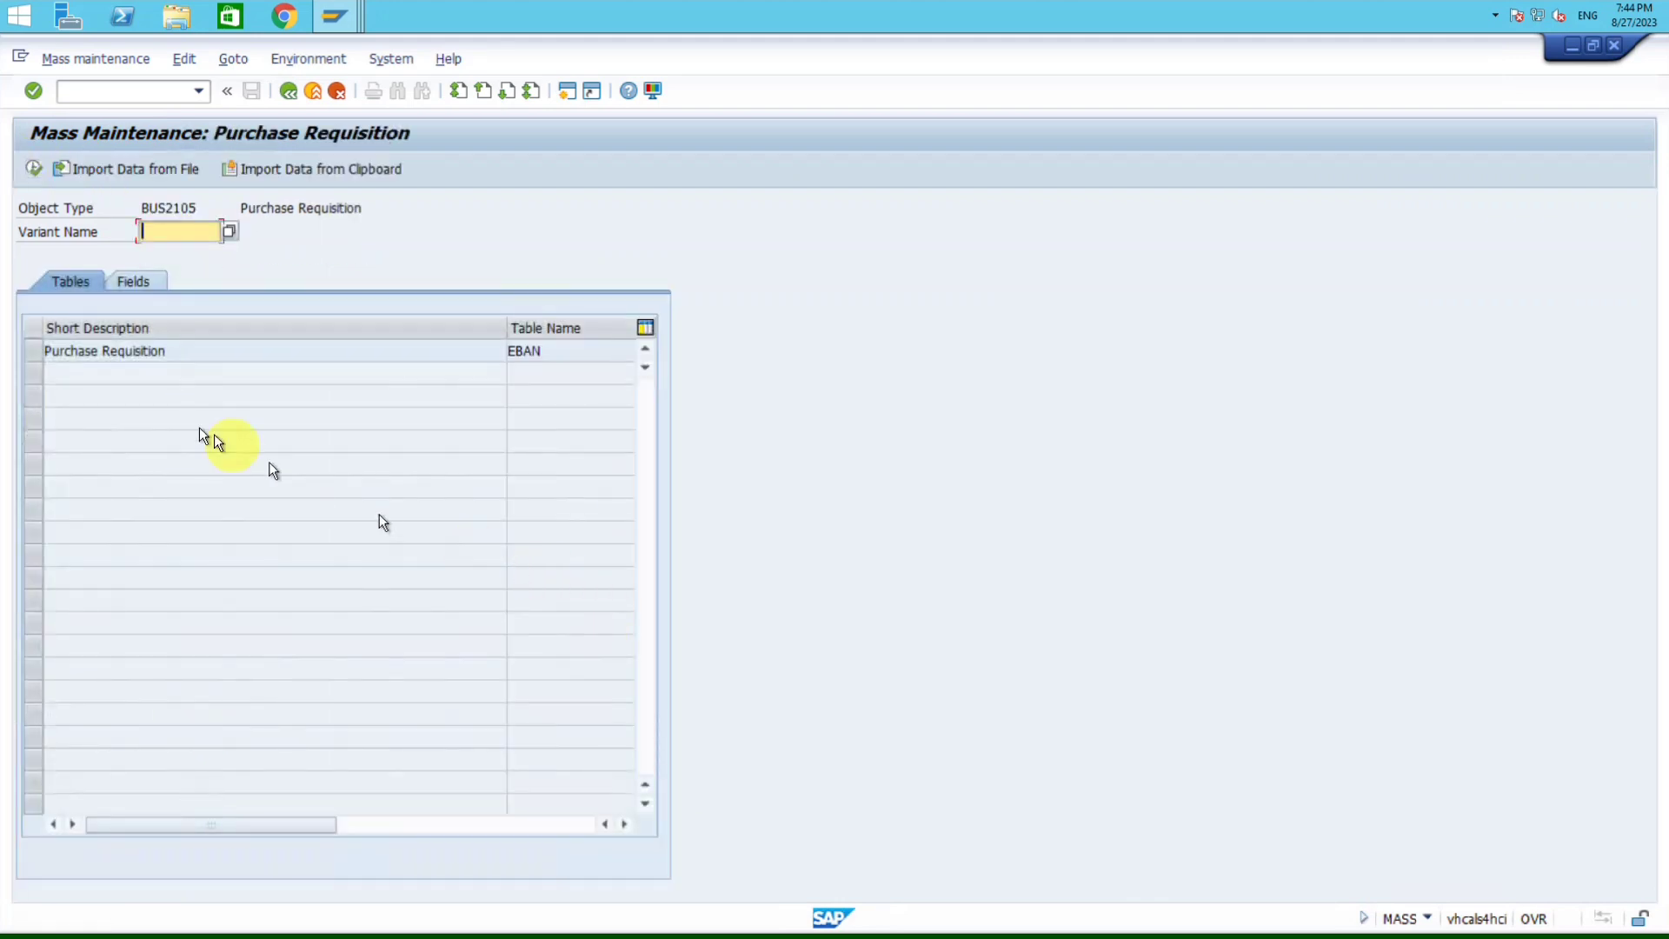
click(34, 353)
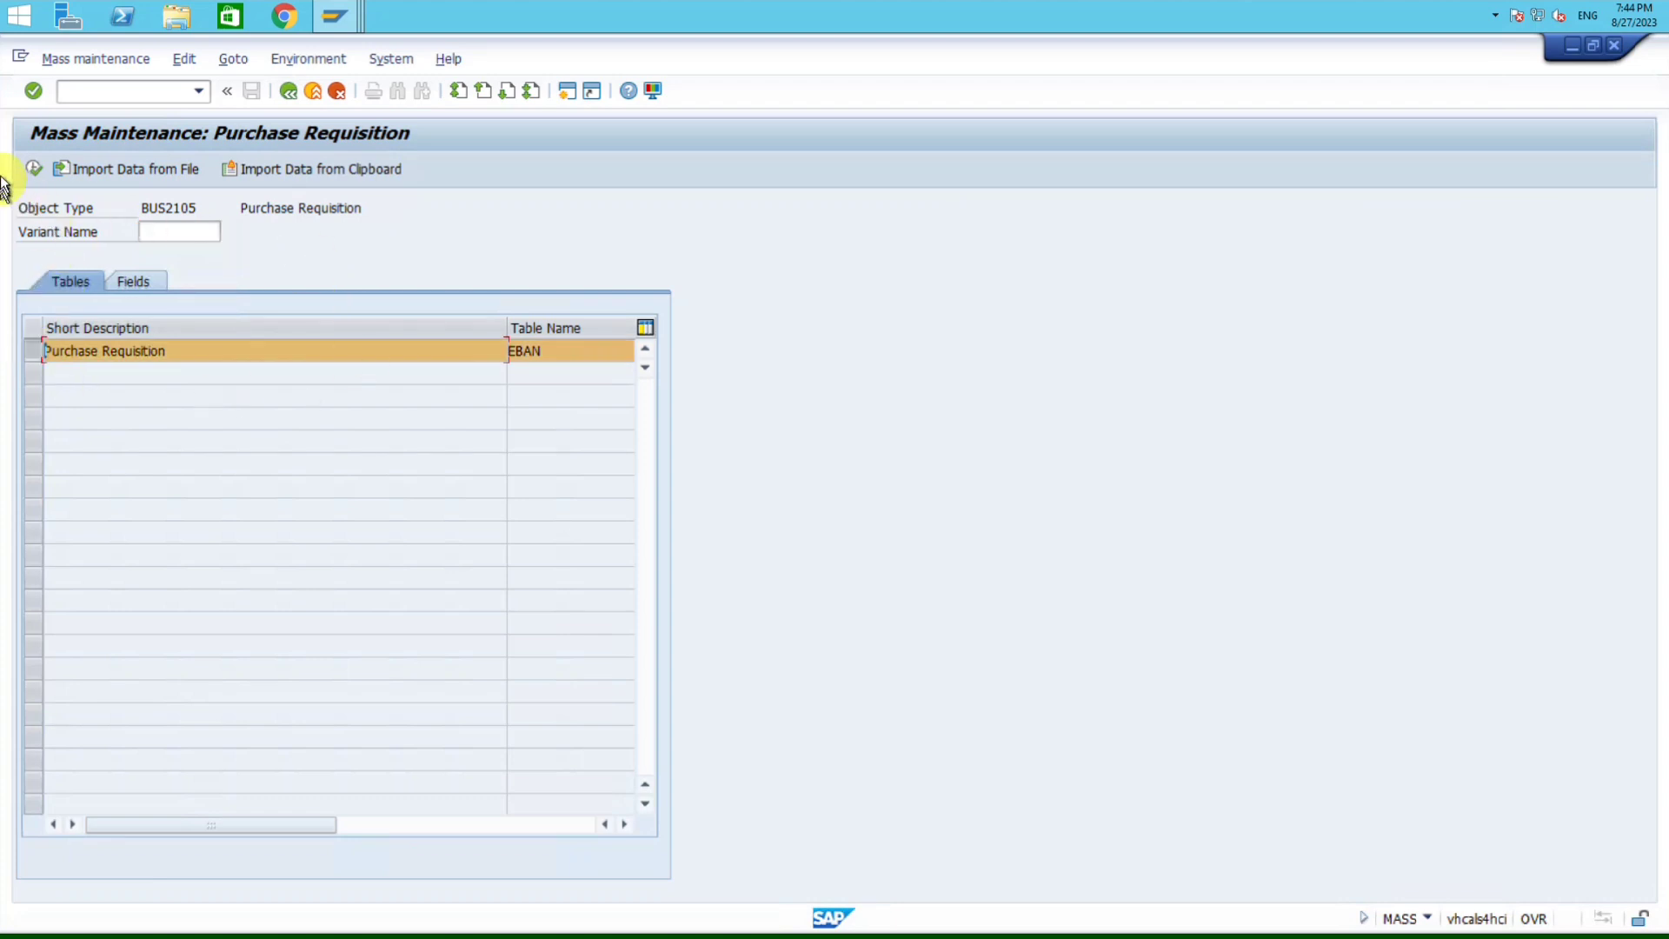
click(34, 168)
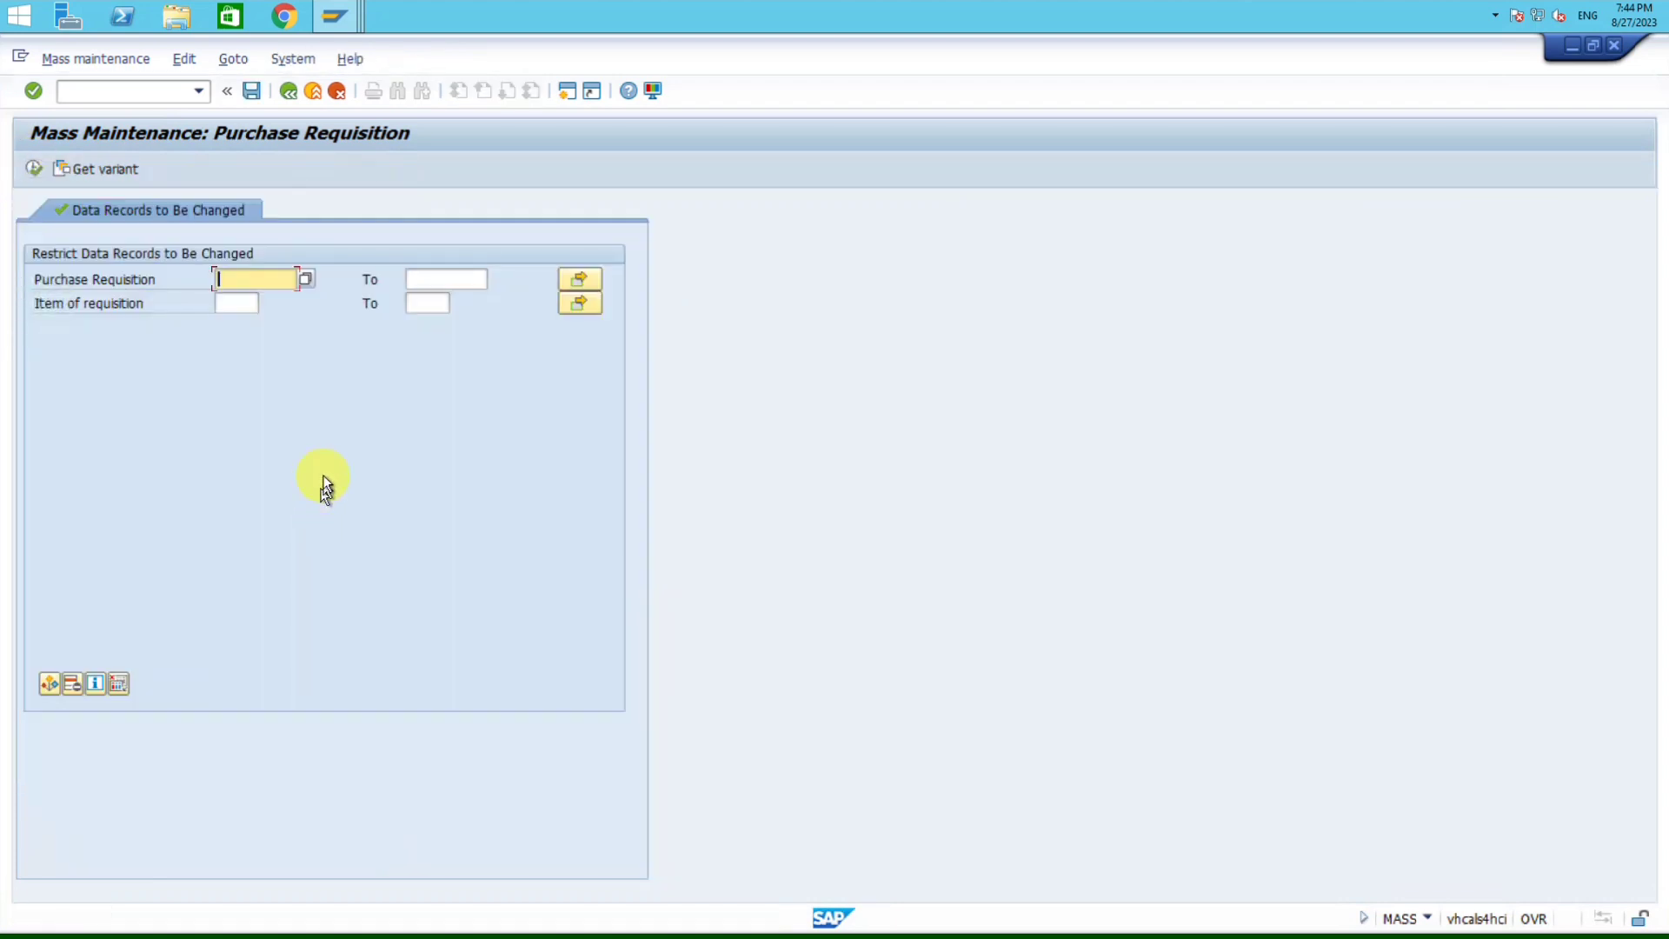
Step: Try to paste the copied requisition and item numbers as single values for Purchase Requisition
click(588, 276)
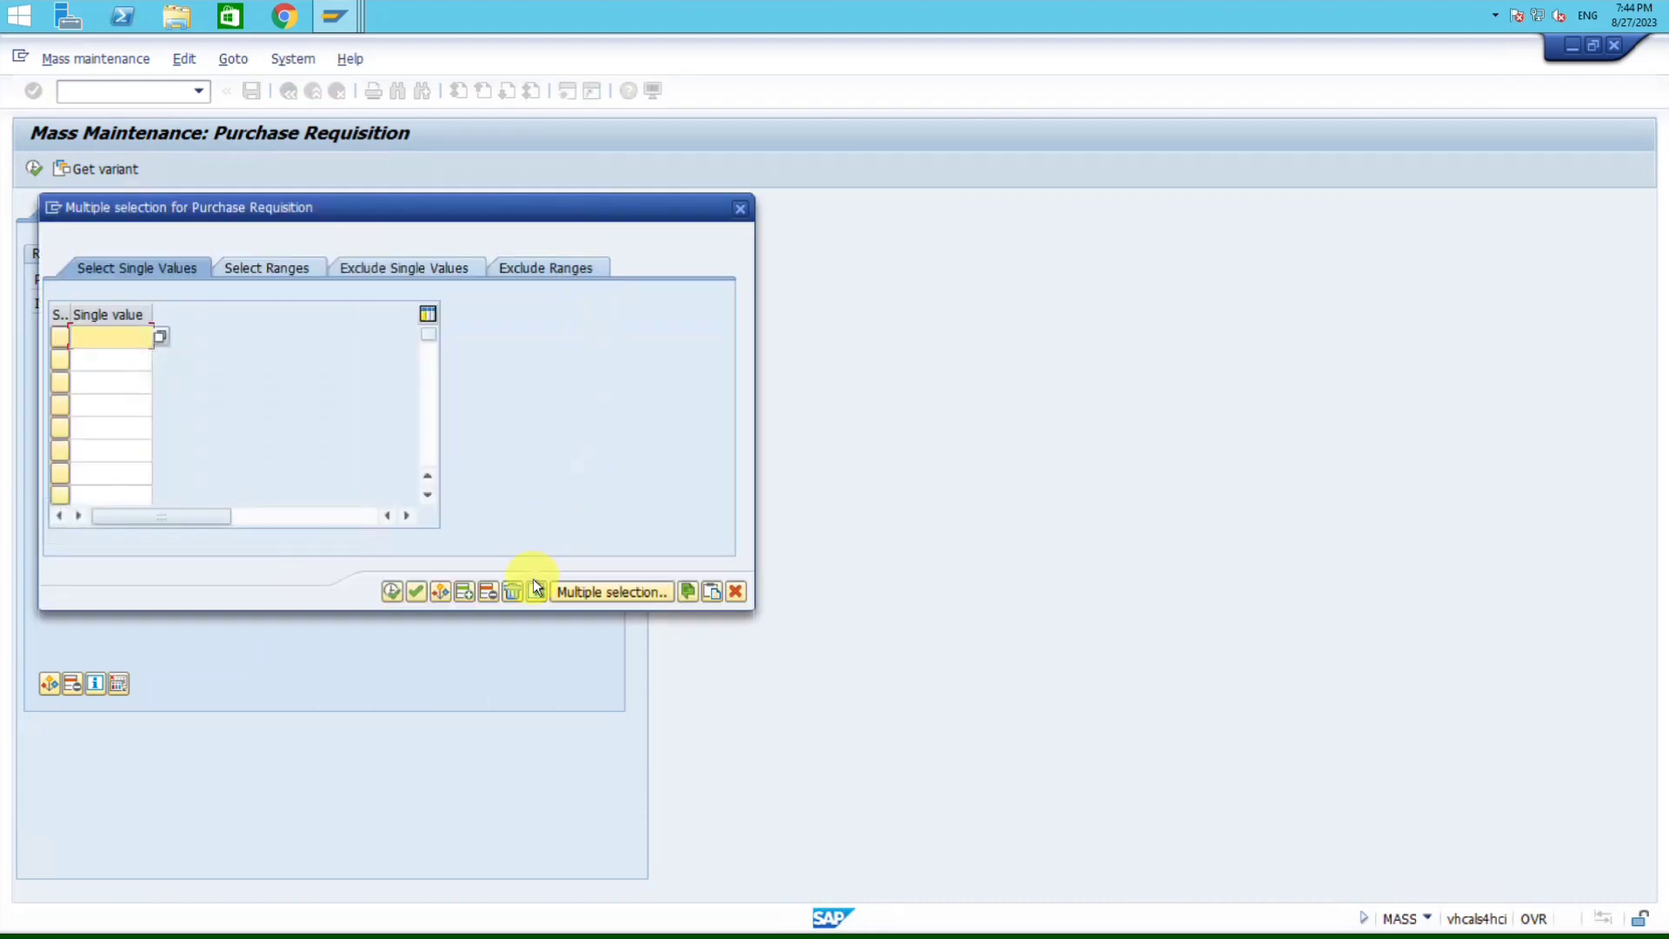
click(711, 593)
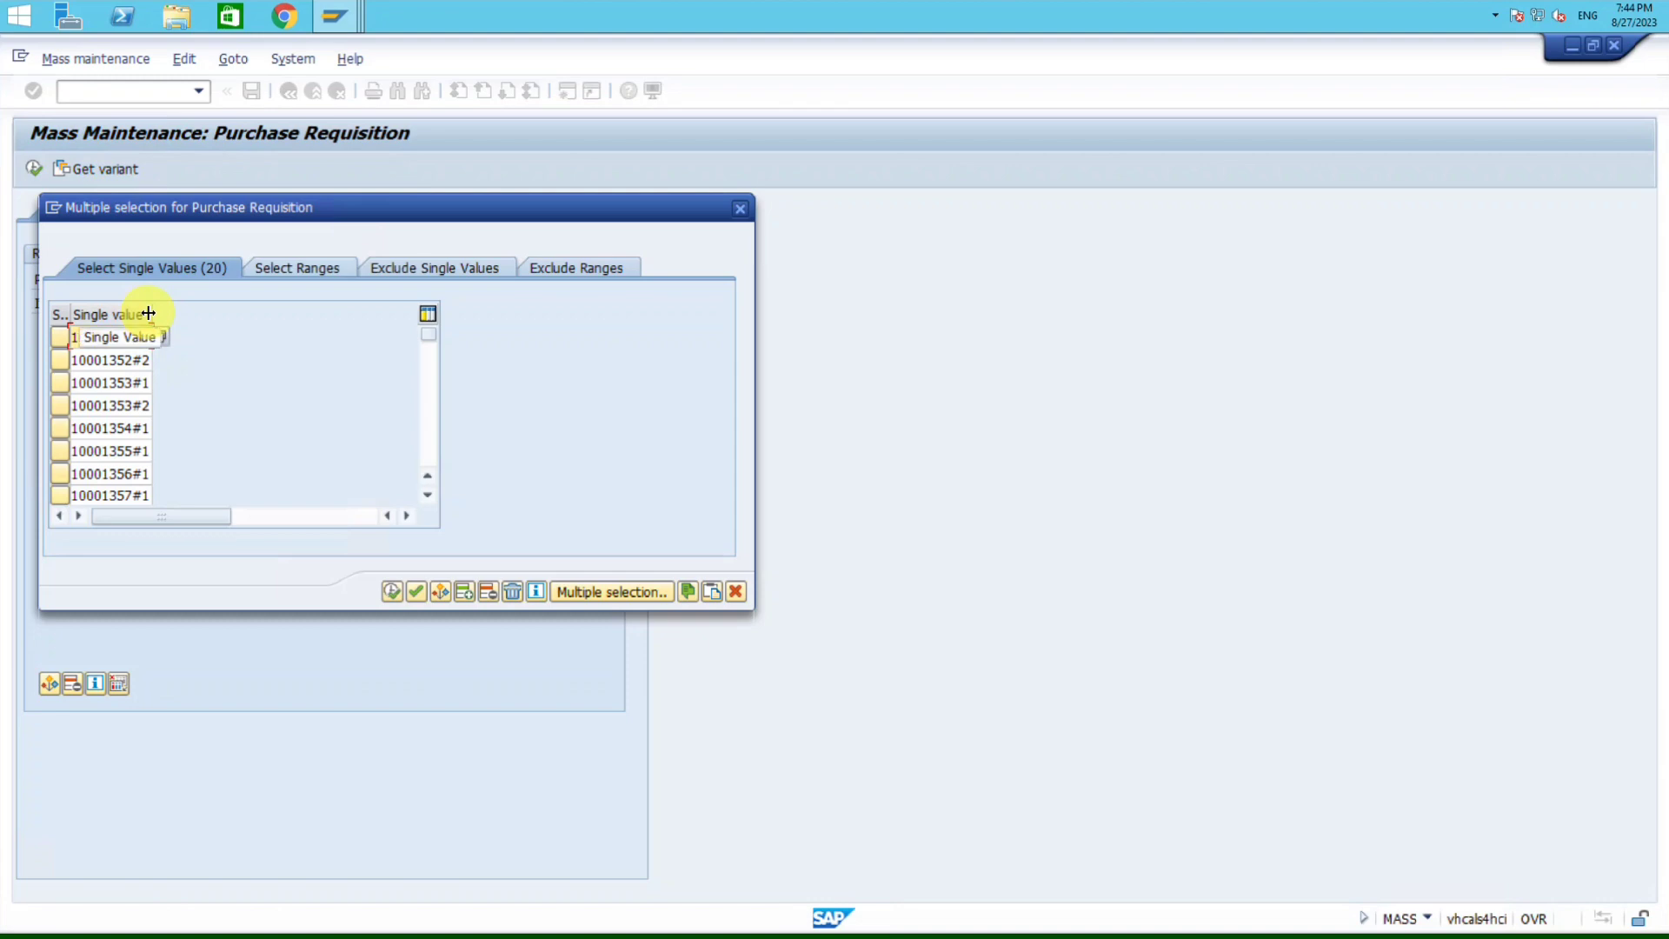
Step: In the EBAN results session, filter Item of requisition to 10, copy the first ten requisition numbers and return to mass maintenance
key(alt+Tab)
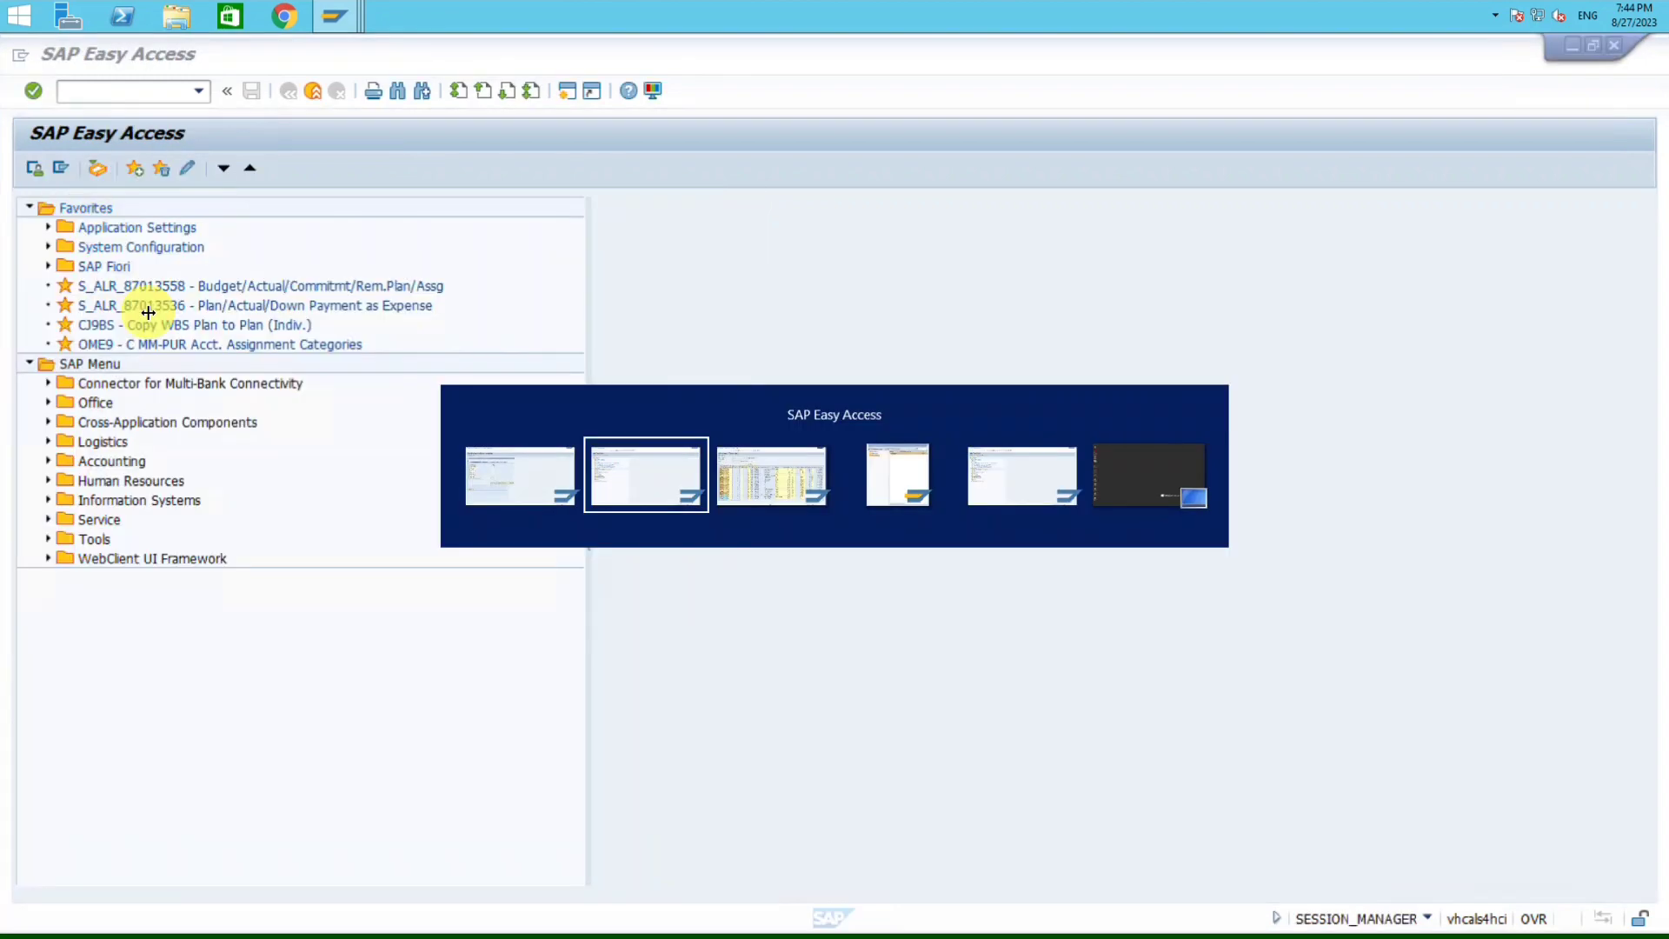
key(alt+Tab)
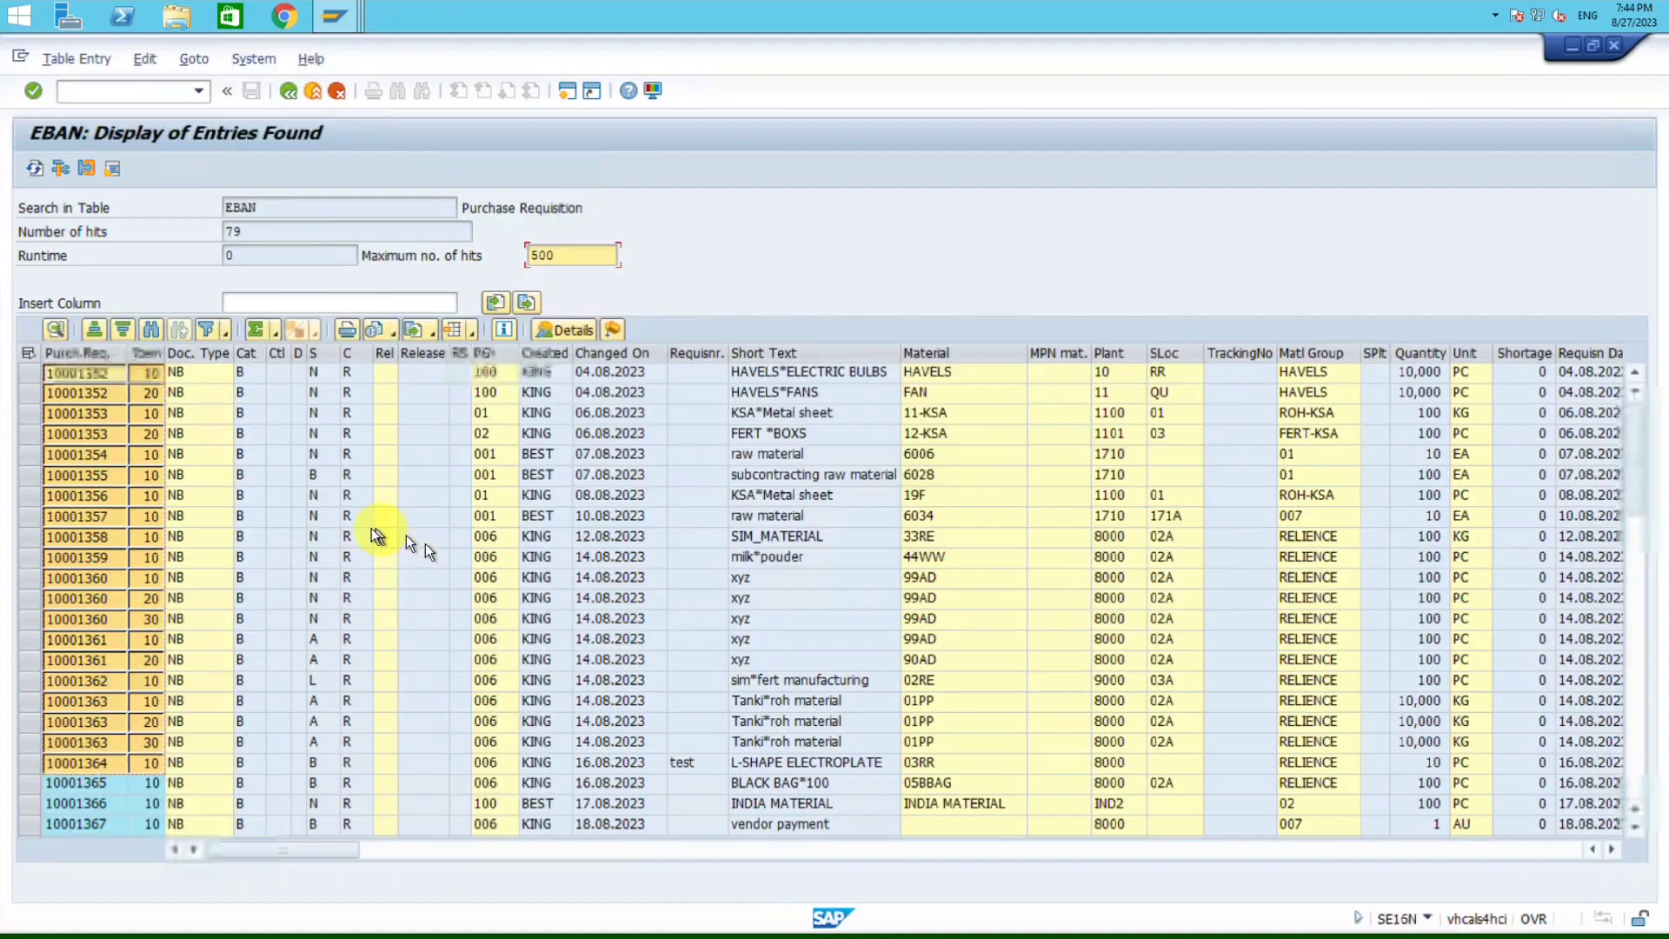
click(151, 353)
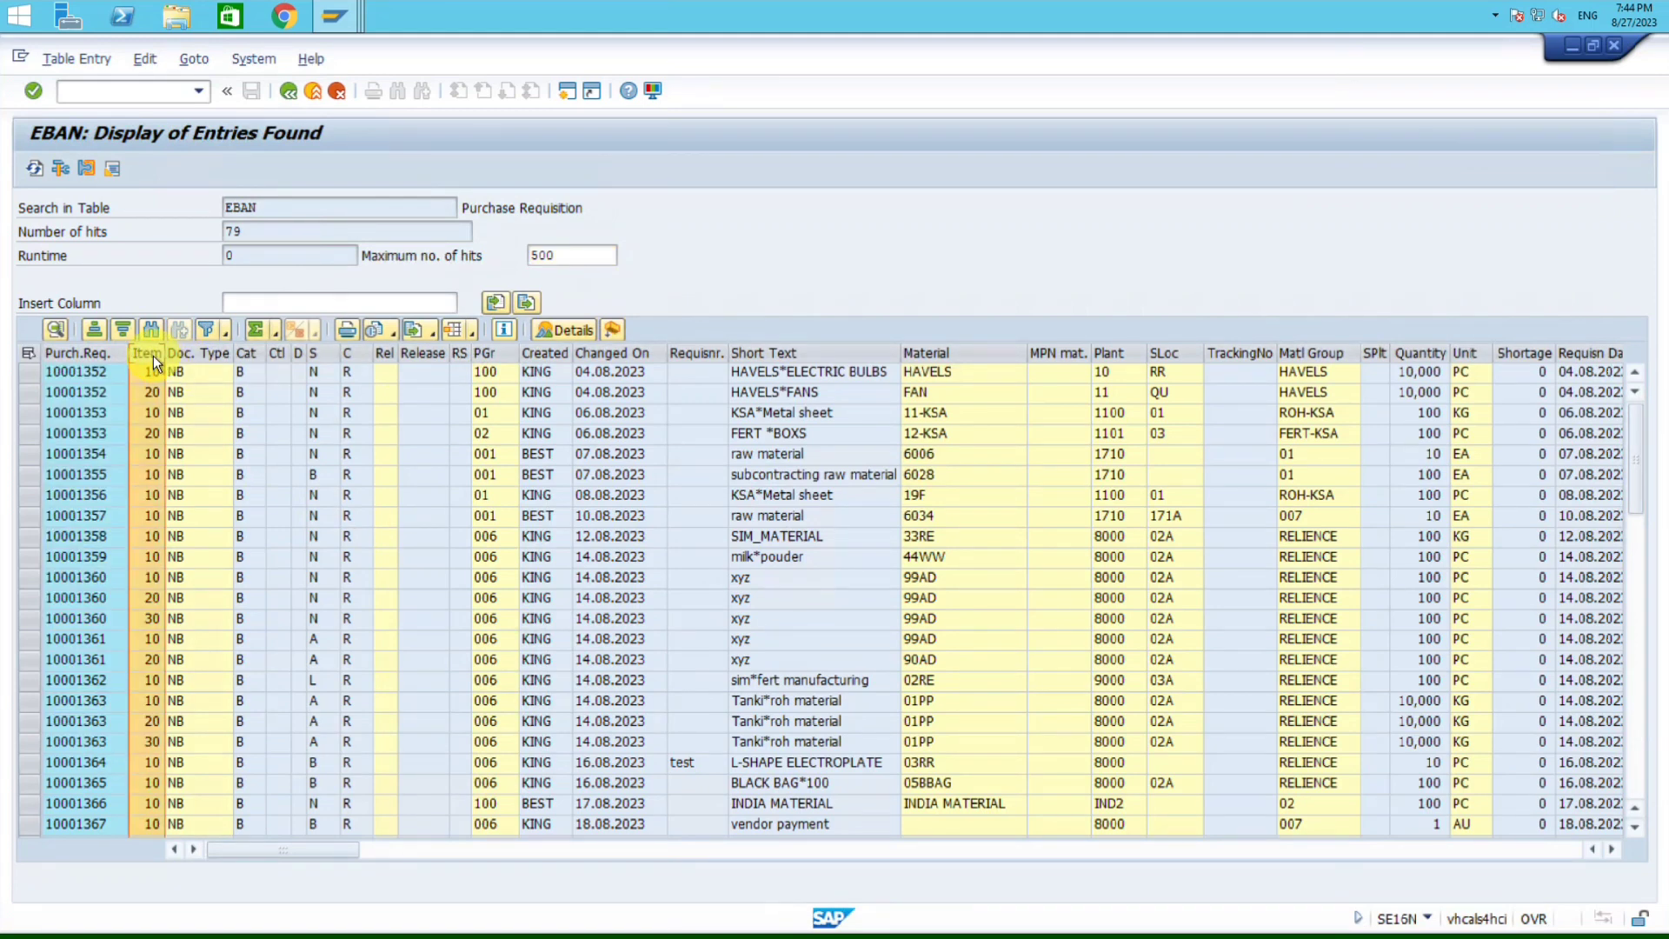
click(207, 328)
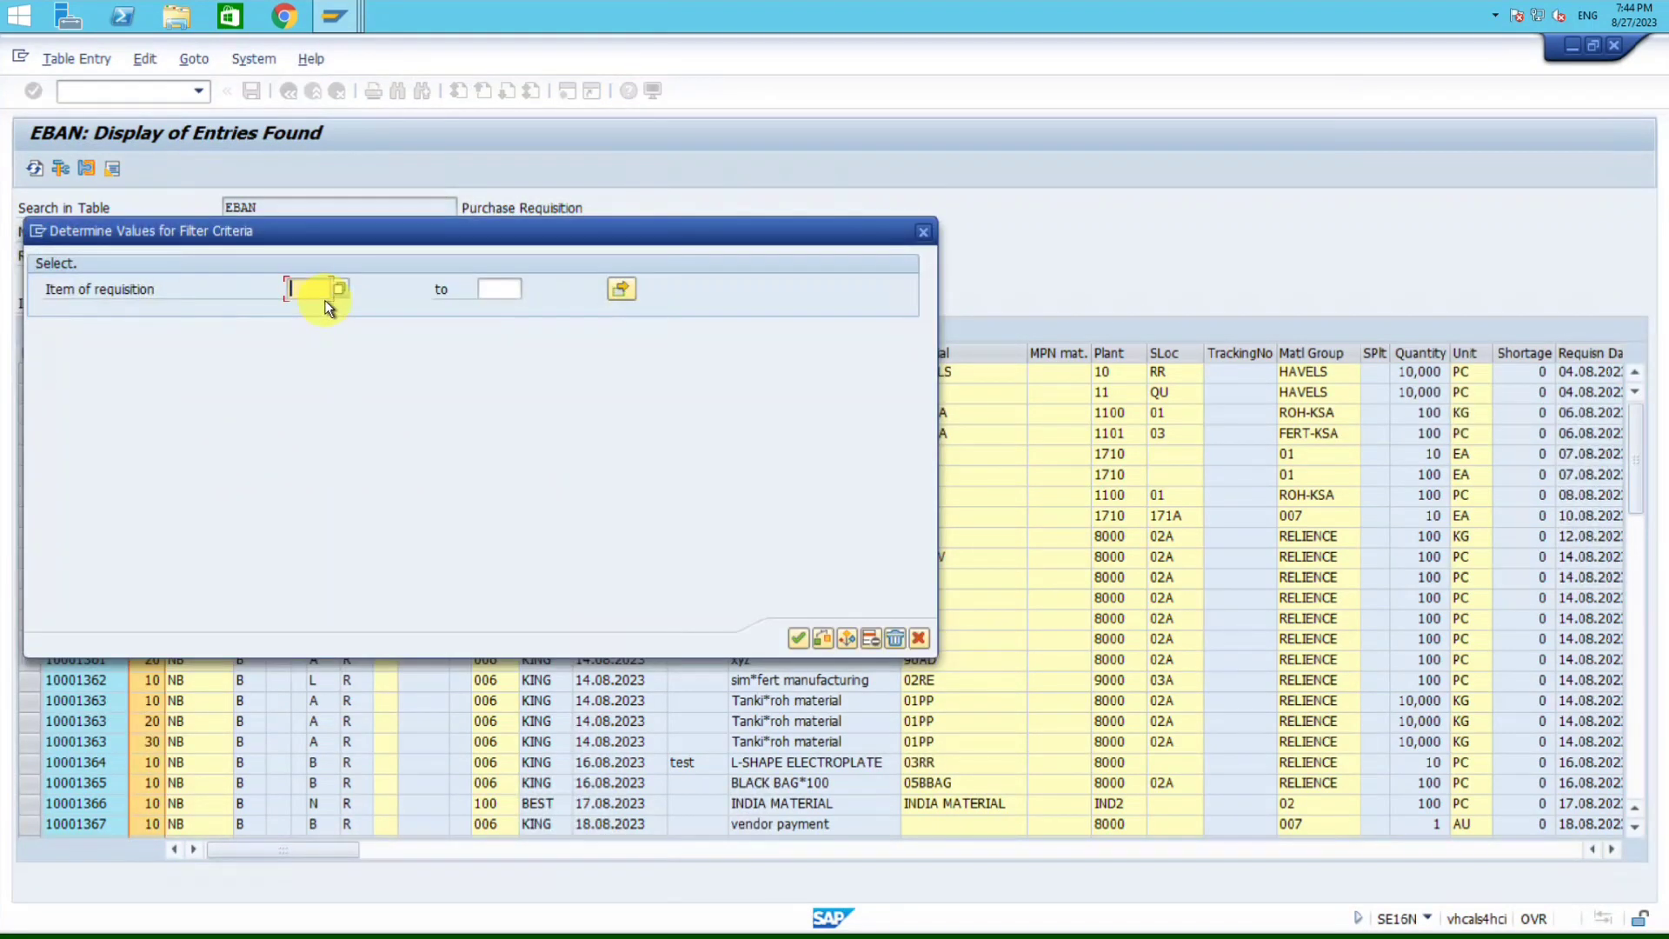
text(10)
key(Return)
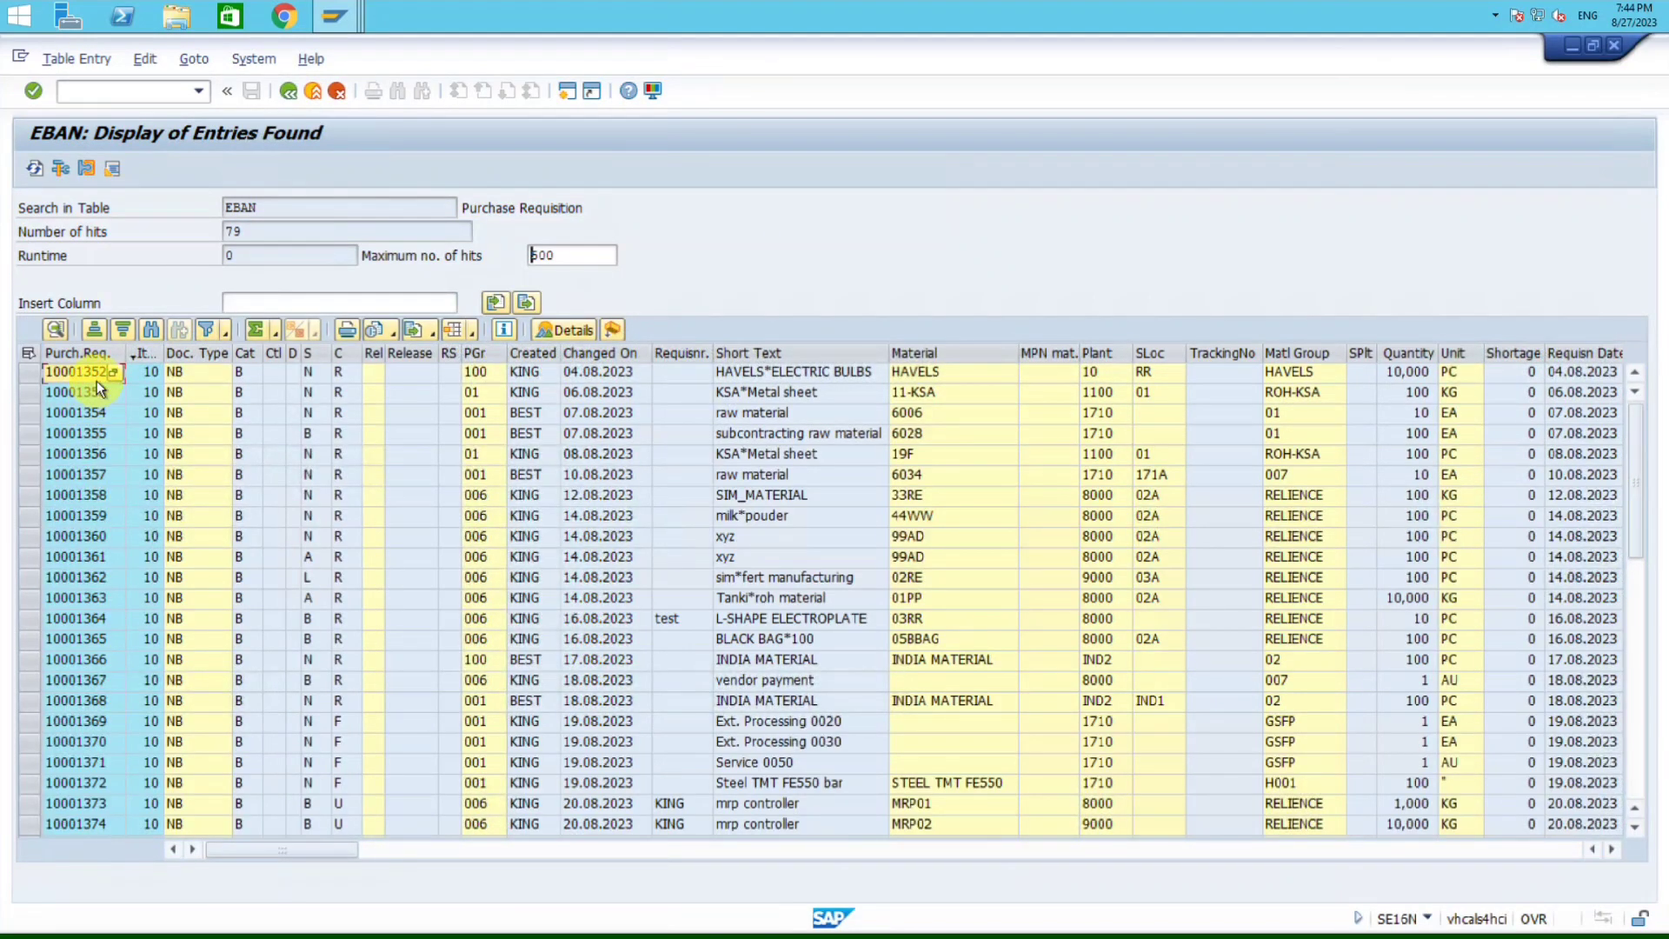
drag(85, 371, 82, 561)
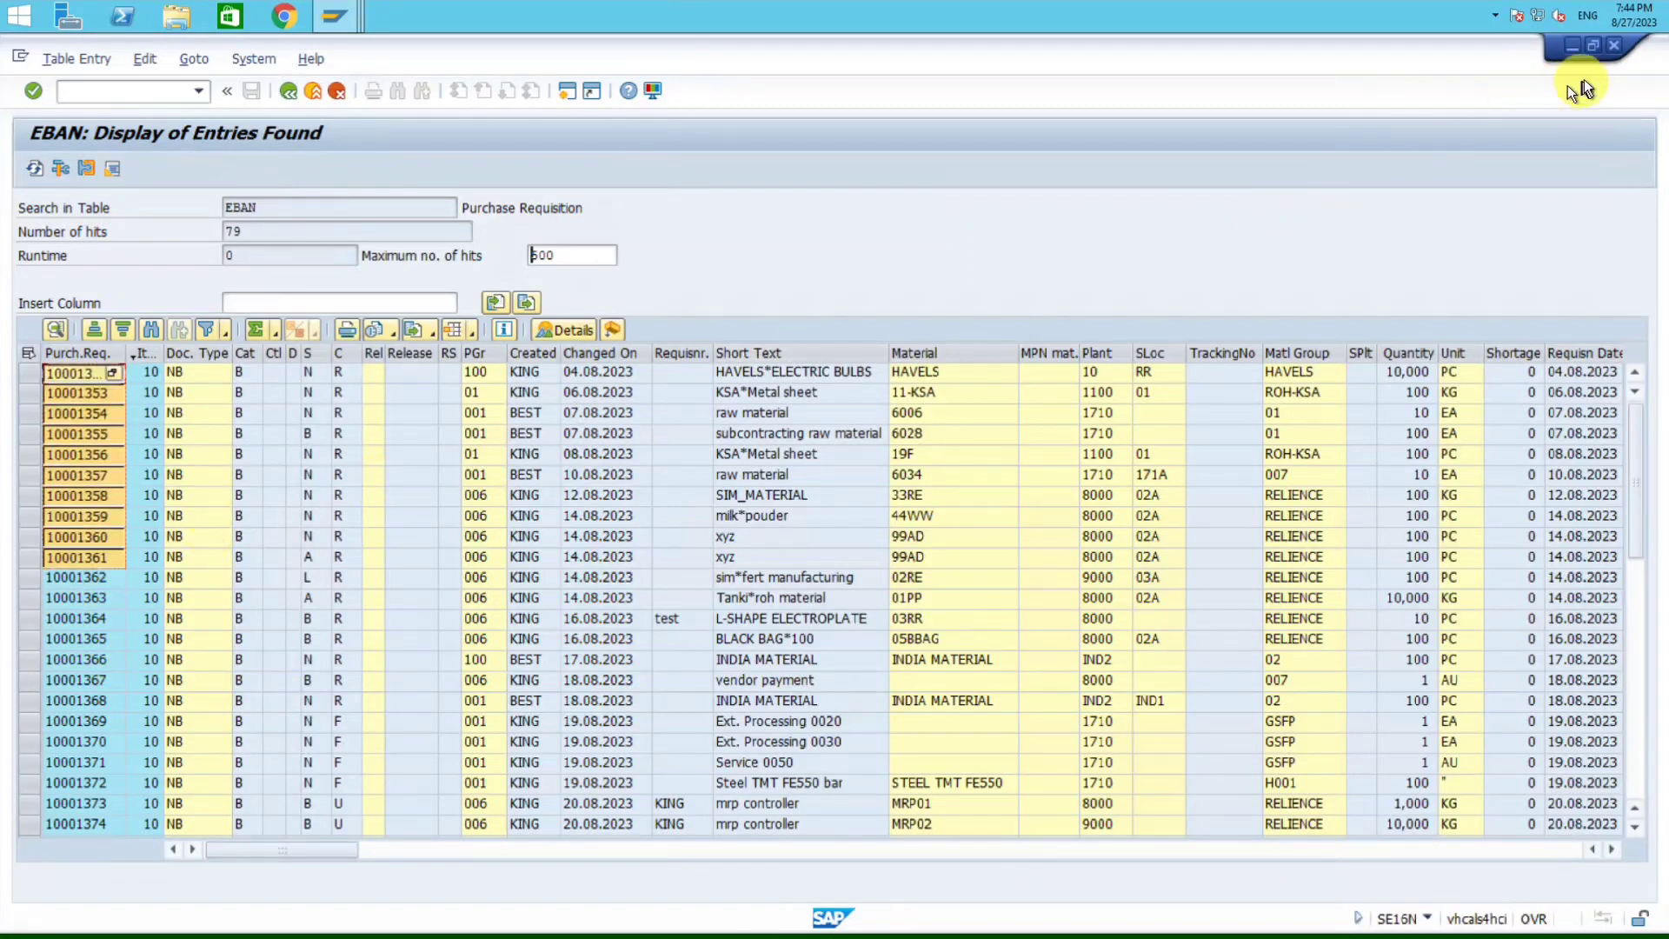
click(1577, 44)
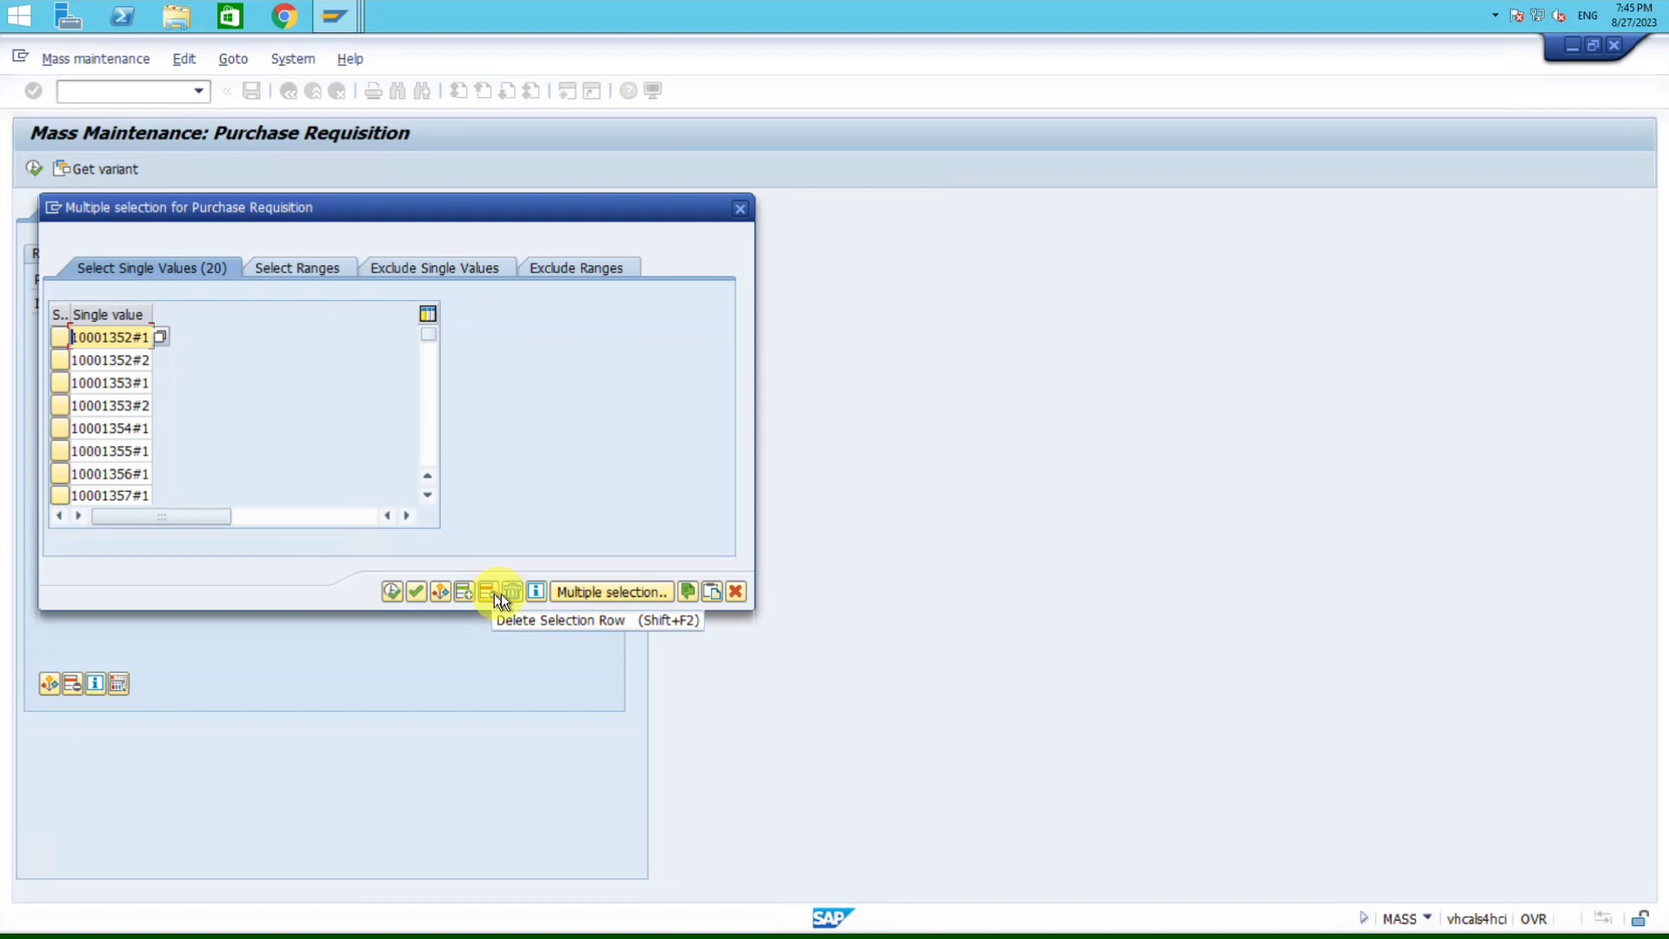
Step: Discard the wrongly pasted Purchase Requisition values and load the ten copied requisition numbers as single values instead
click(743, 209)
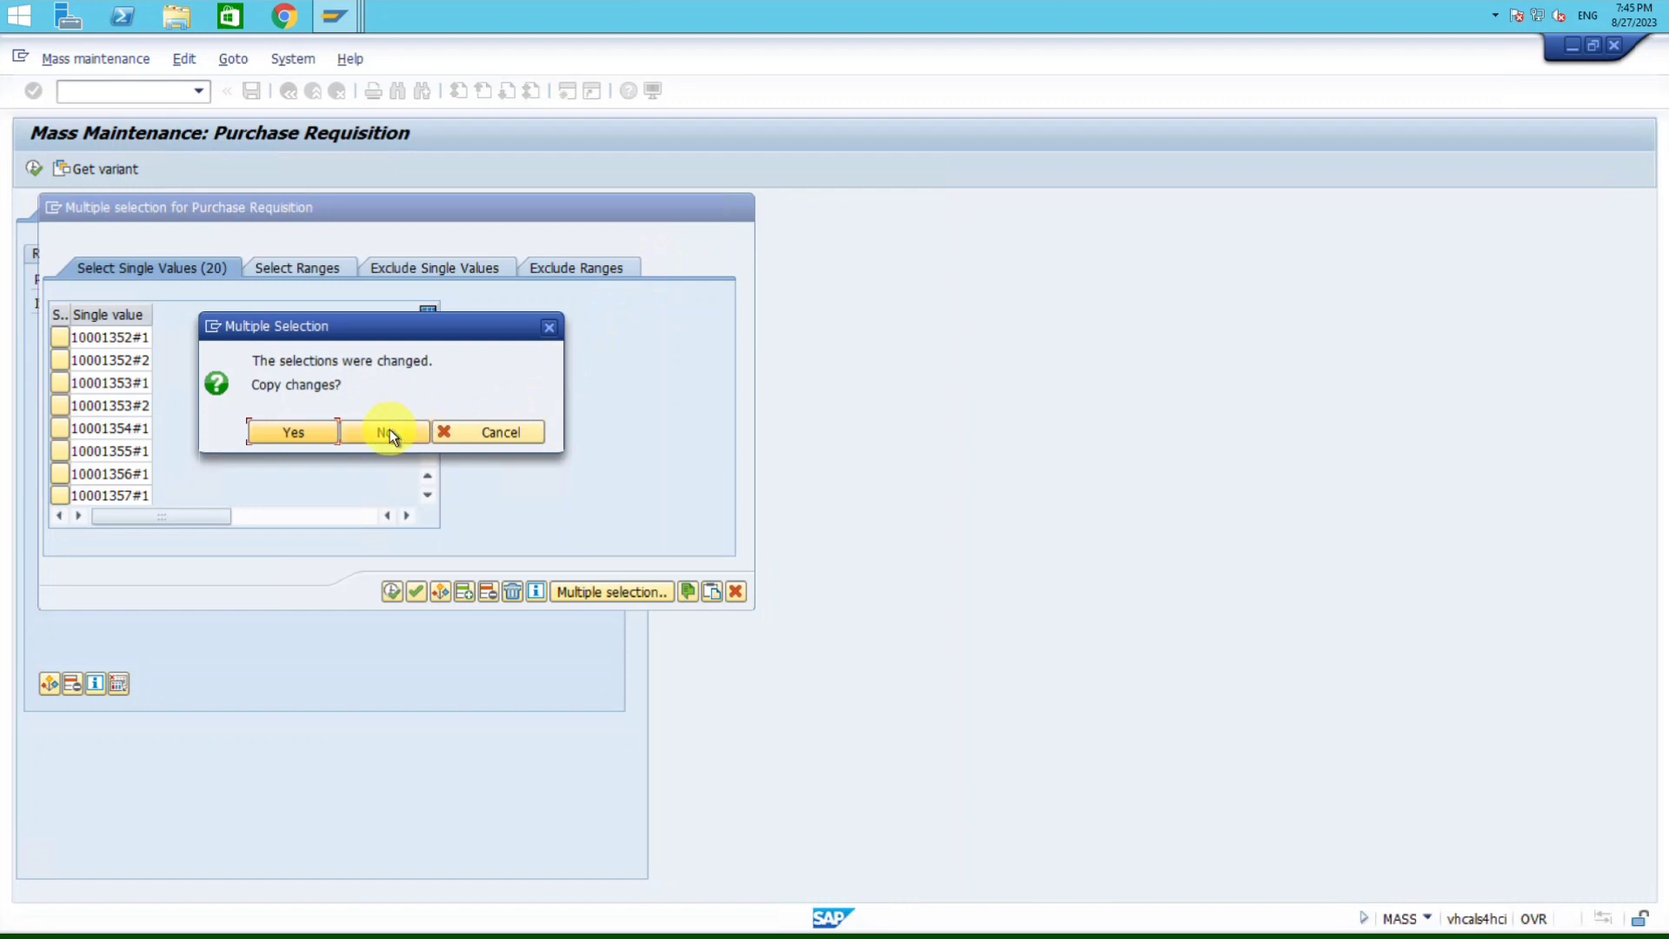
click(389, 431)
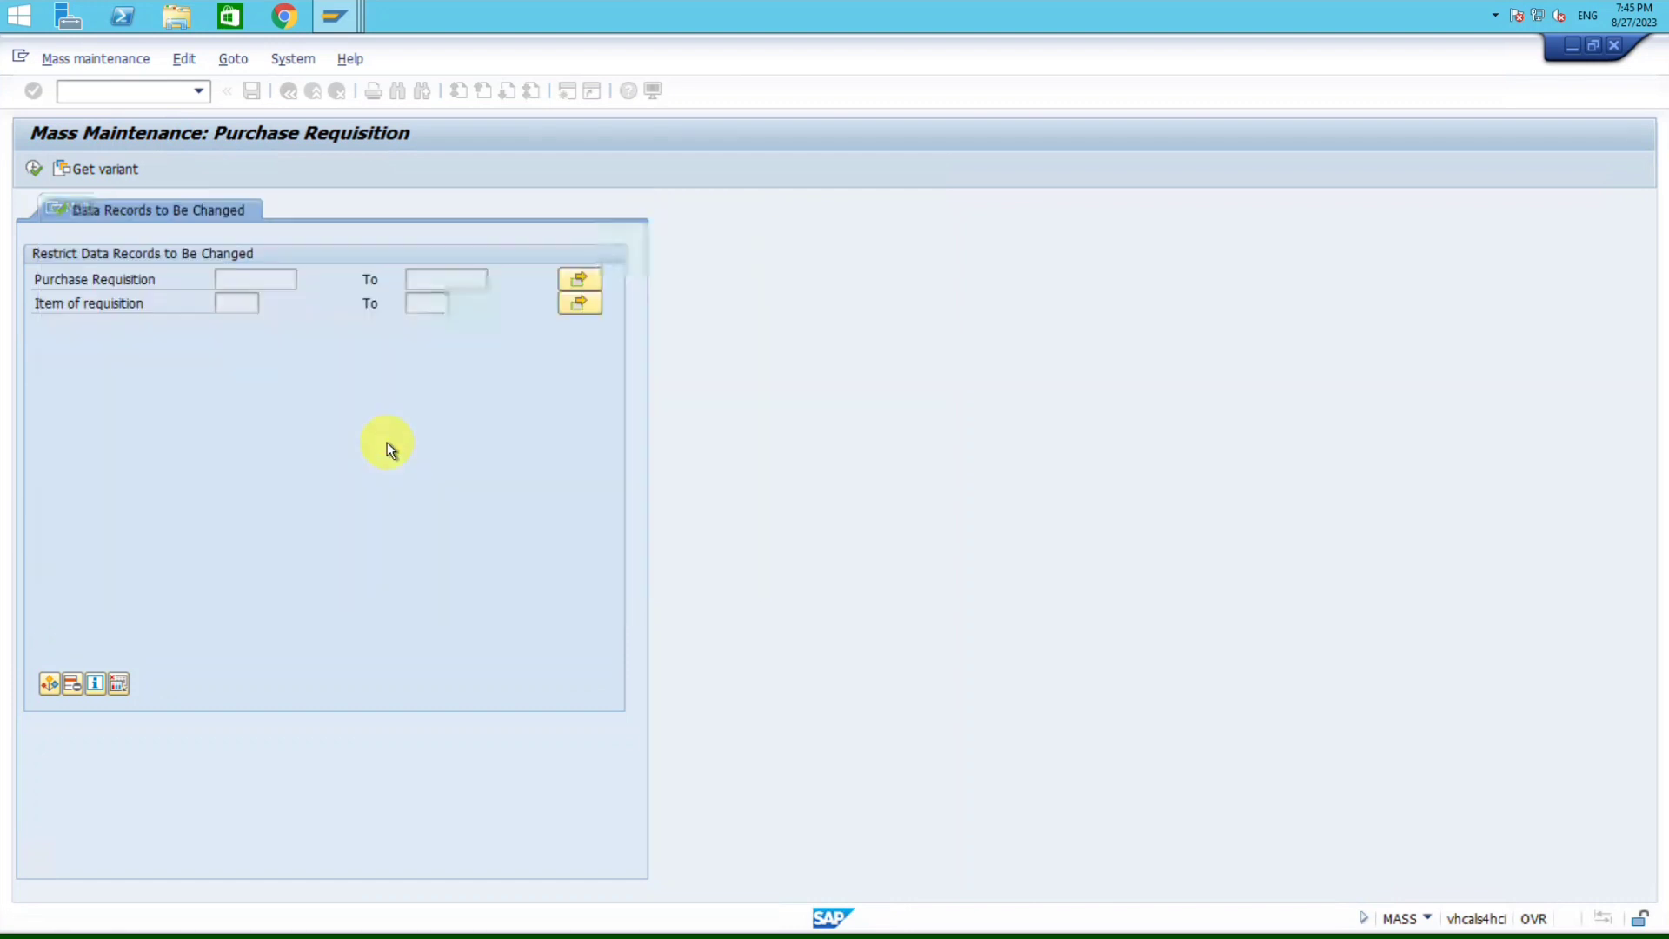
click(578, 279)
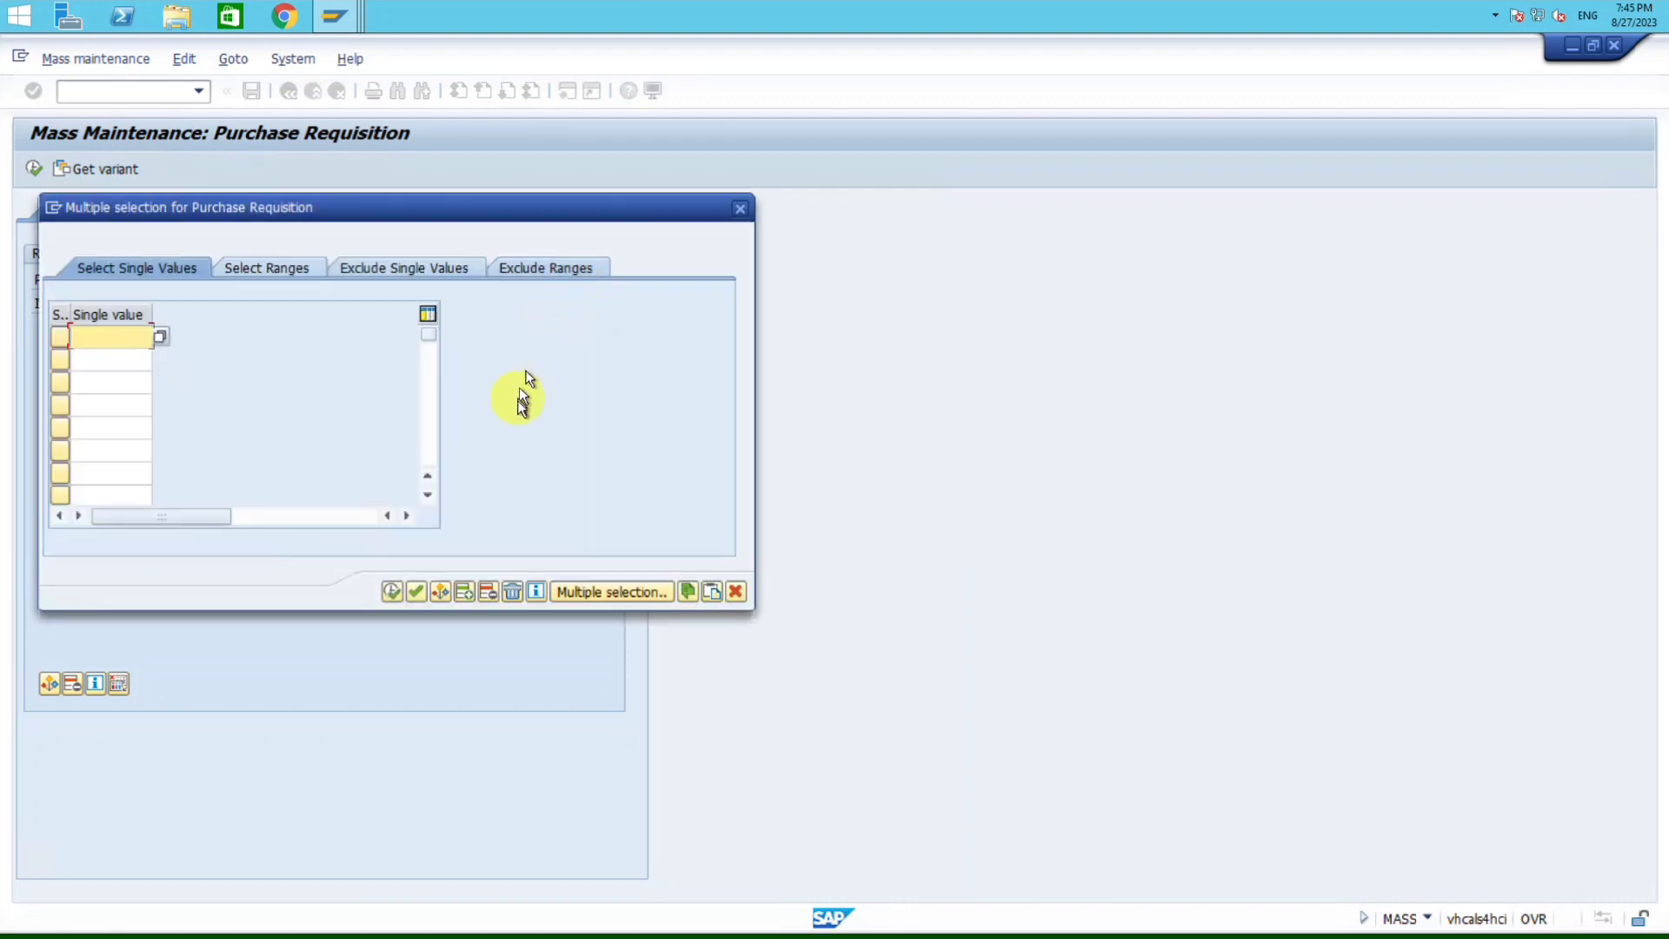
click(715, 593)
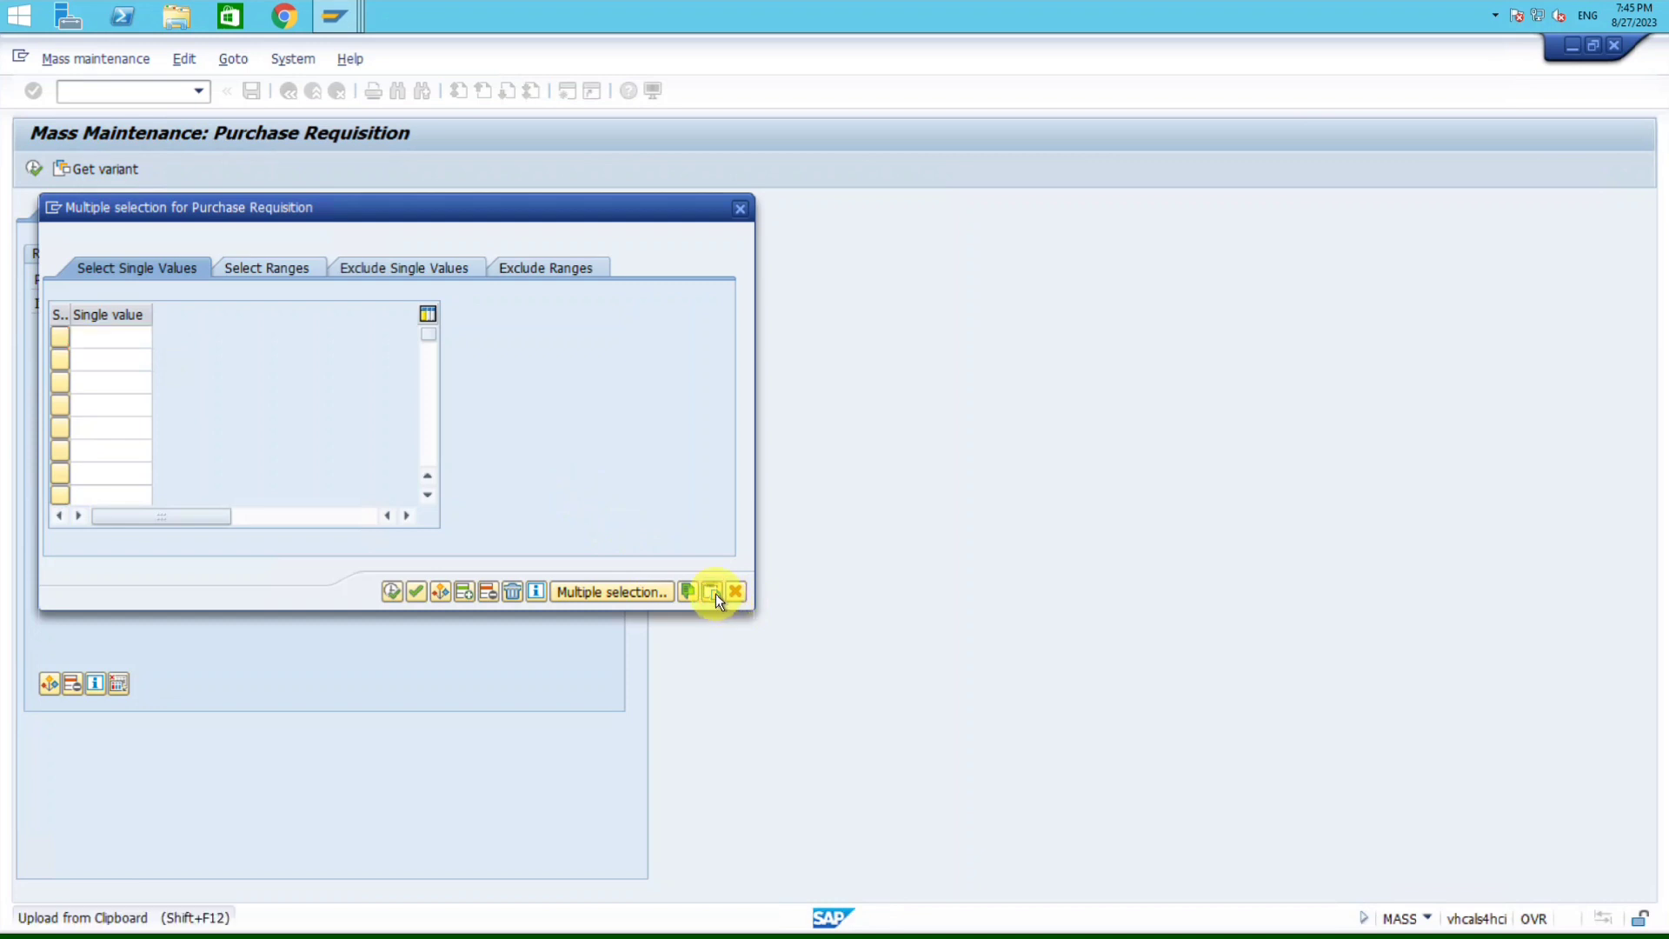
click(391, 591)
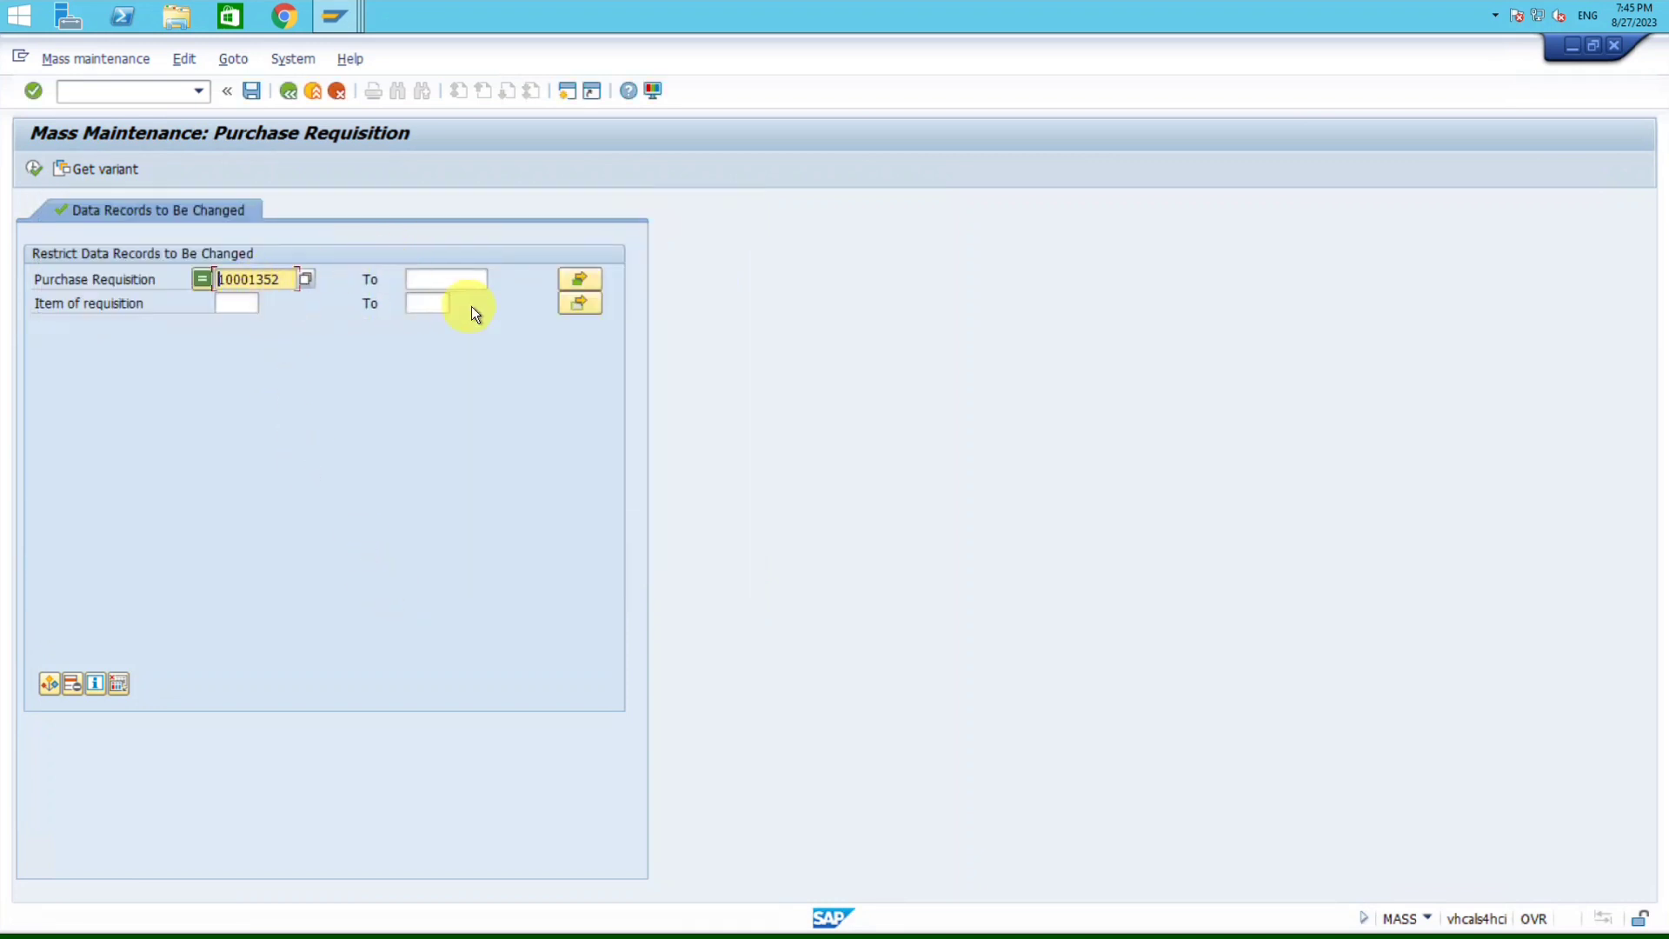
Step: Restrict Item of requisition to the single value 10 and run the selection of purchase requisitions to change
click(581, 306)
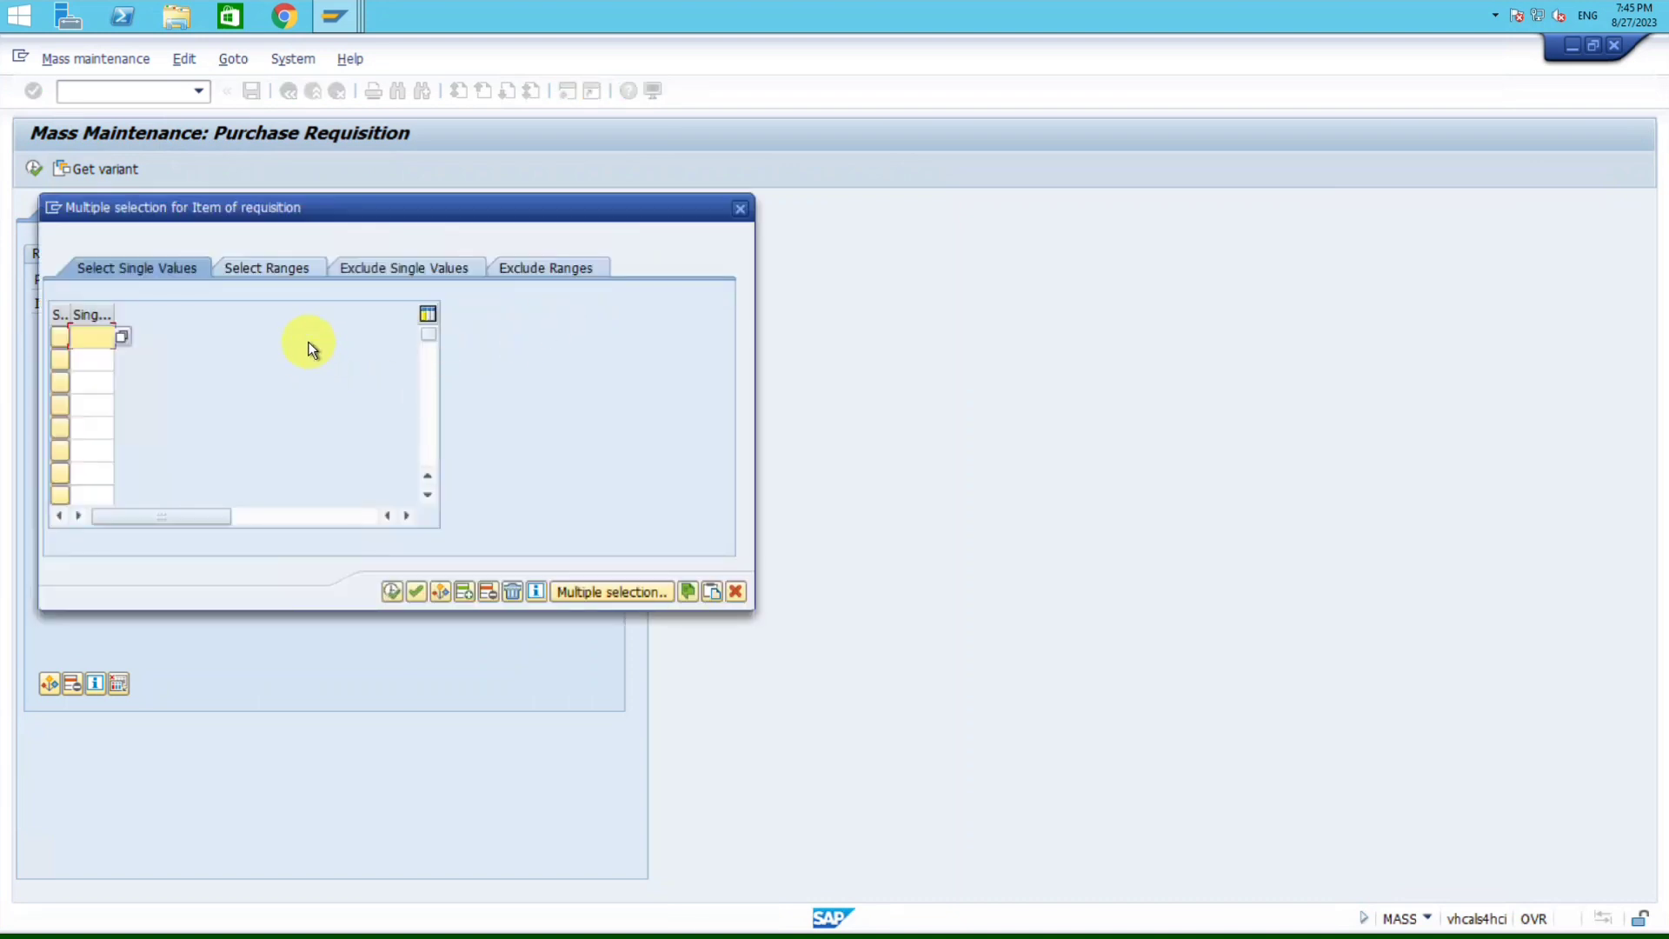
text(10)
key(Return)
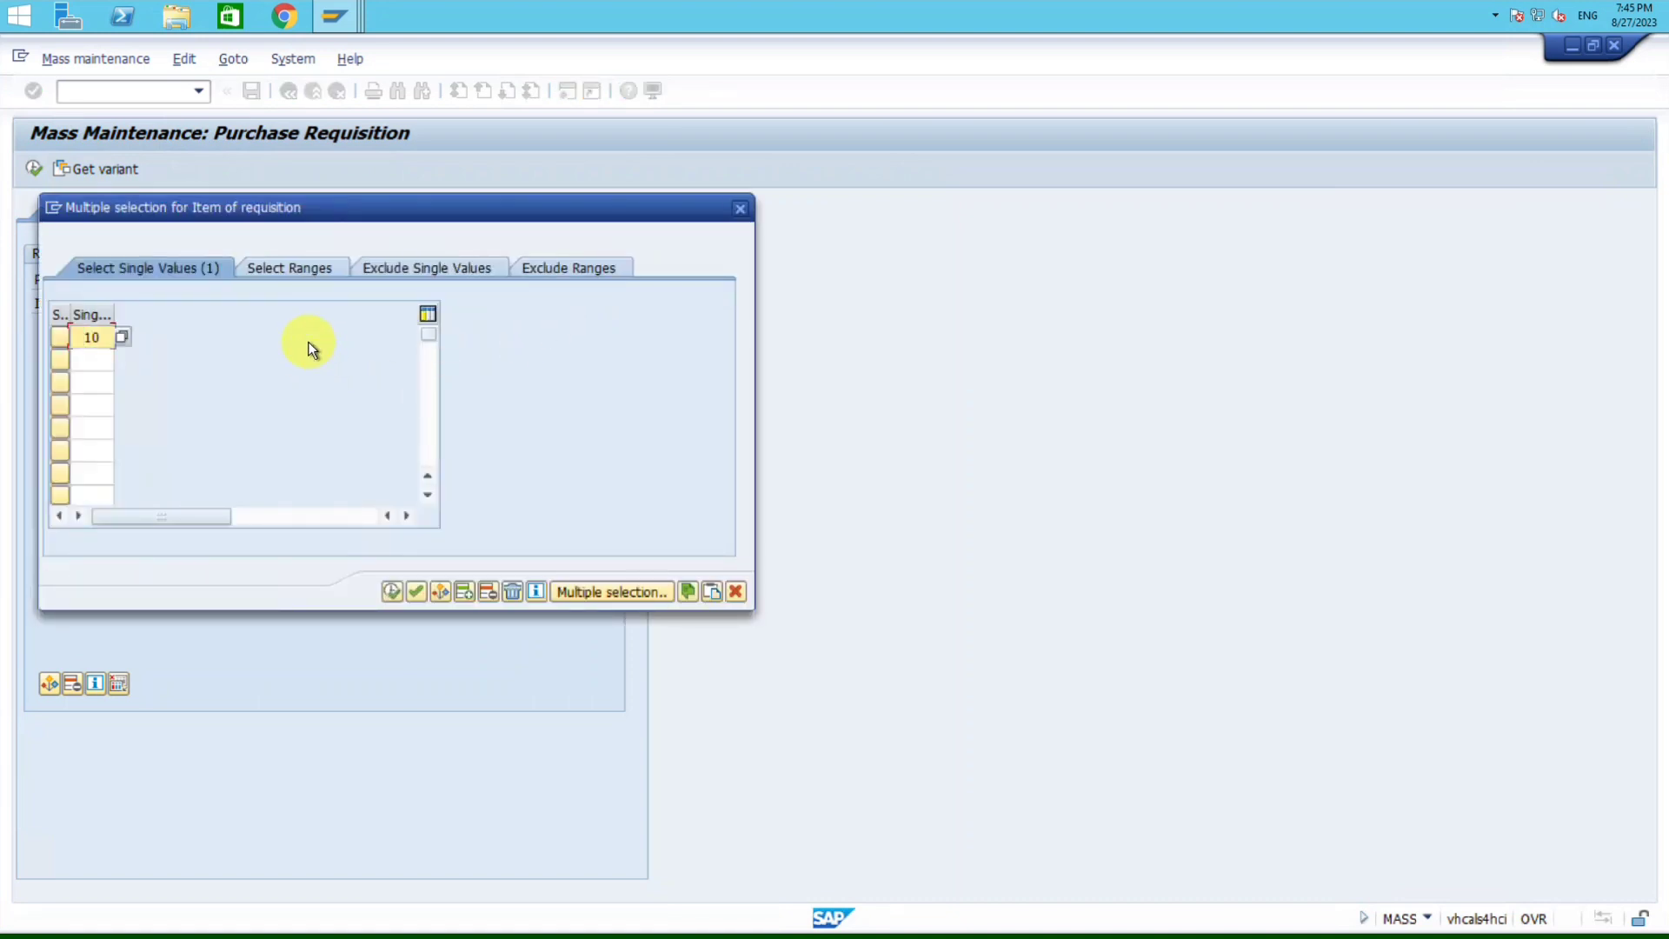
click(391, 591)
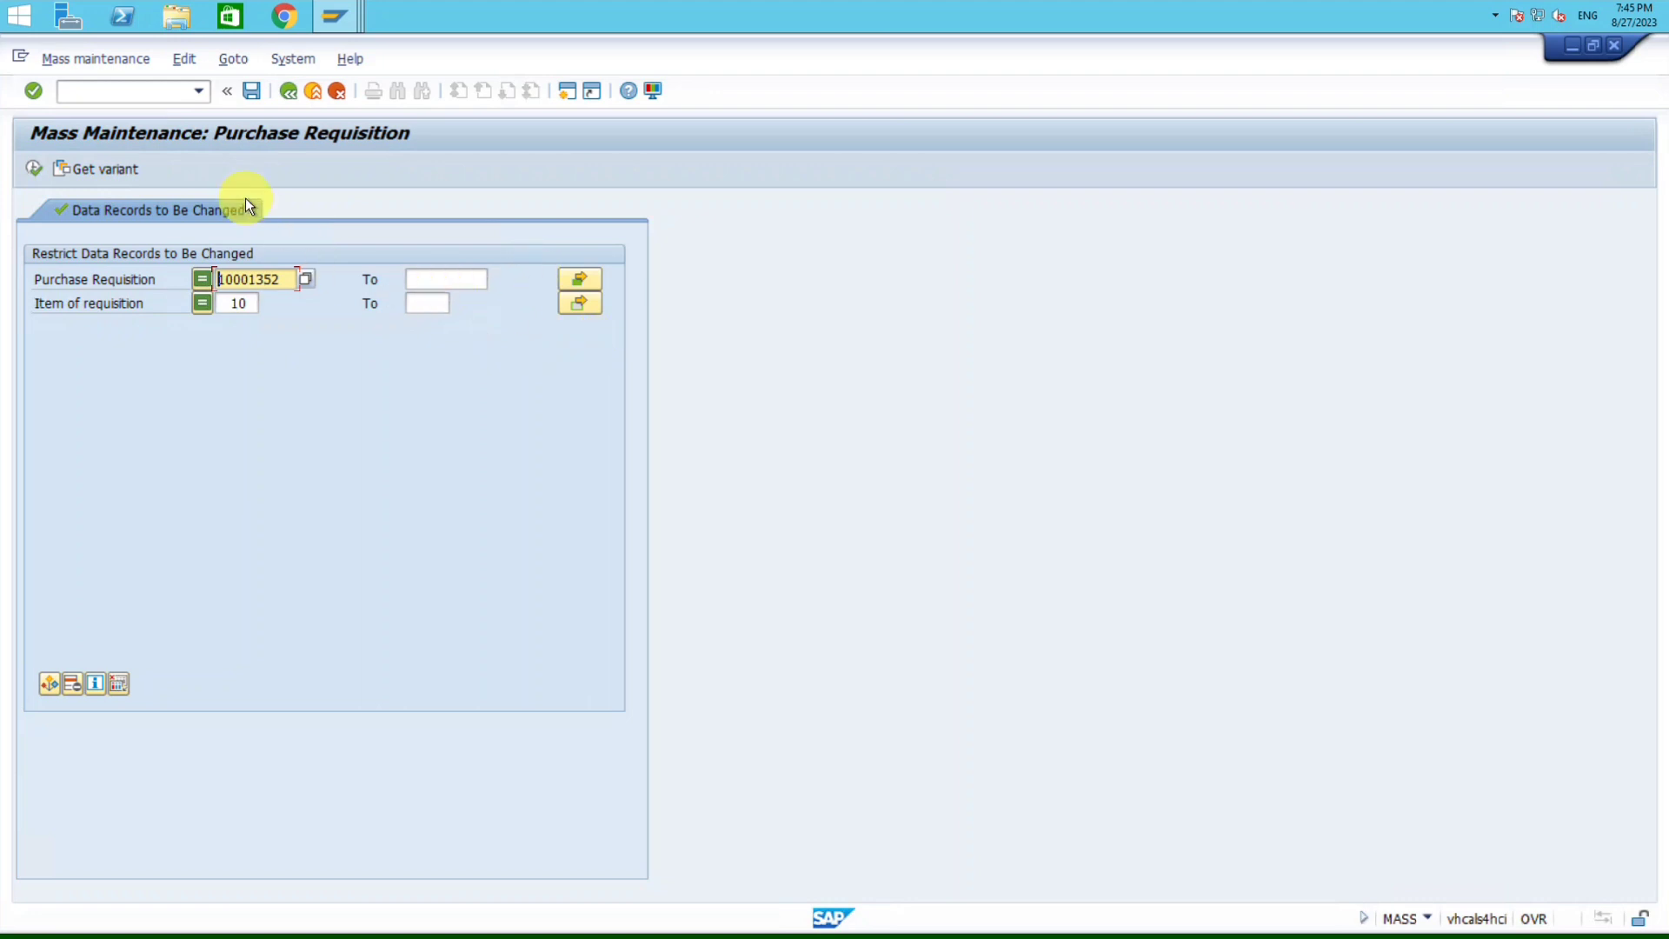
click(35, 168)
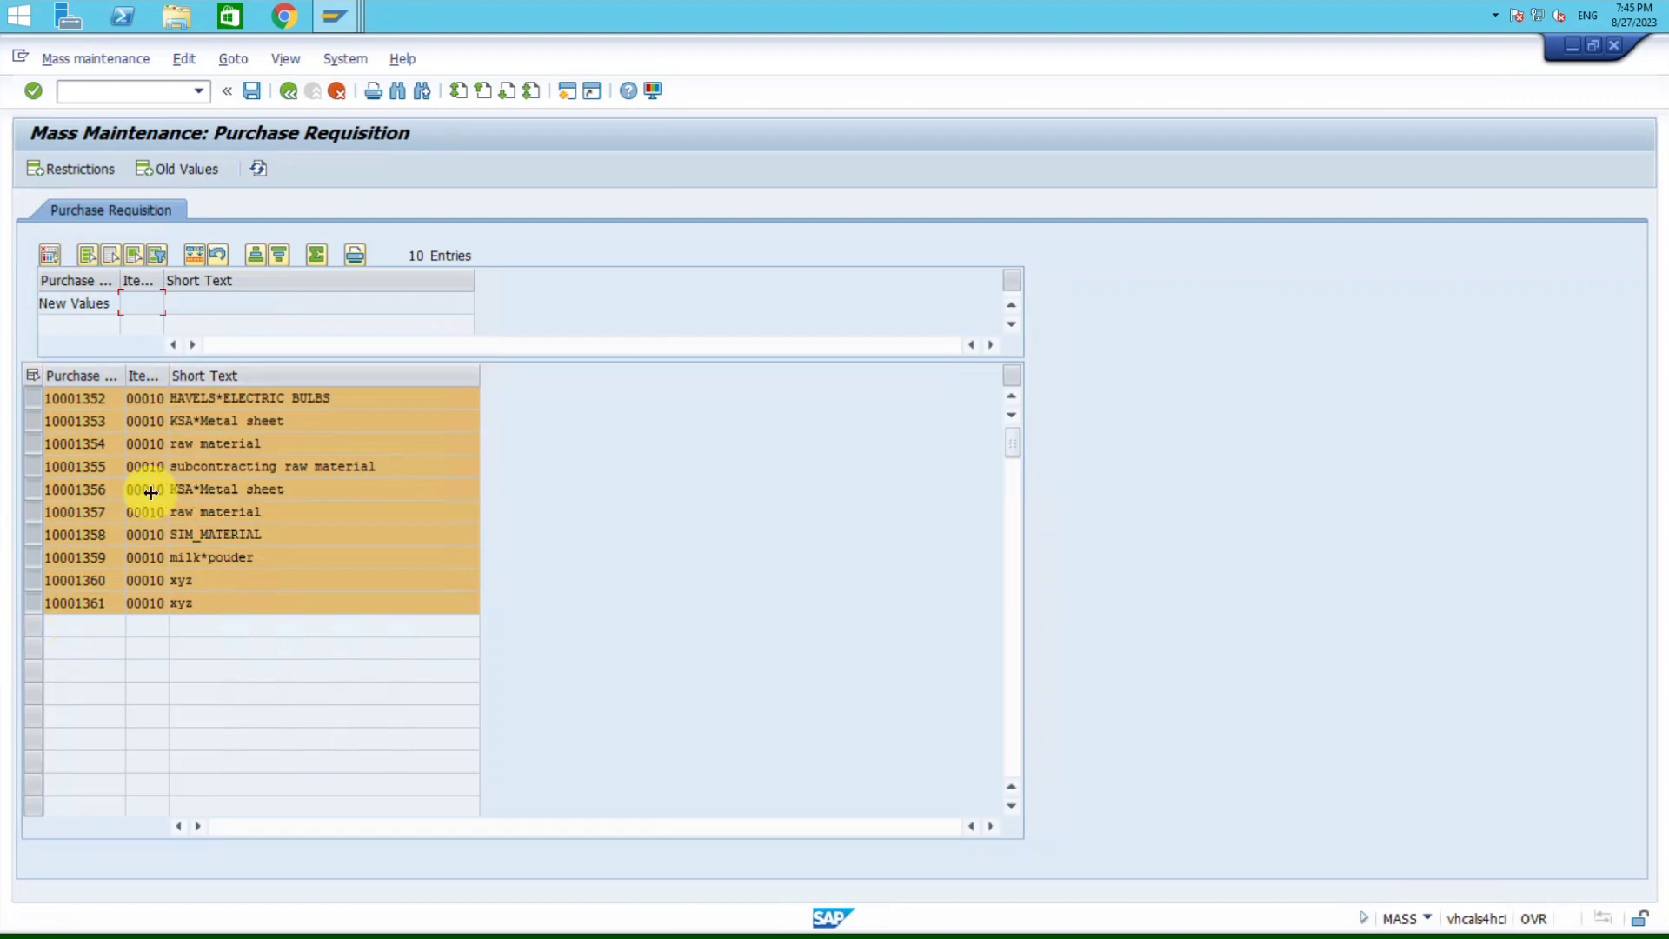
Step: Check the pool of selectable fields for a deletion indicator, and close the field selection without choosing any
click(48, 254)
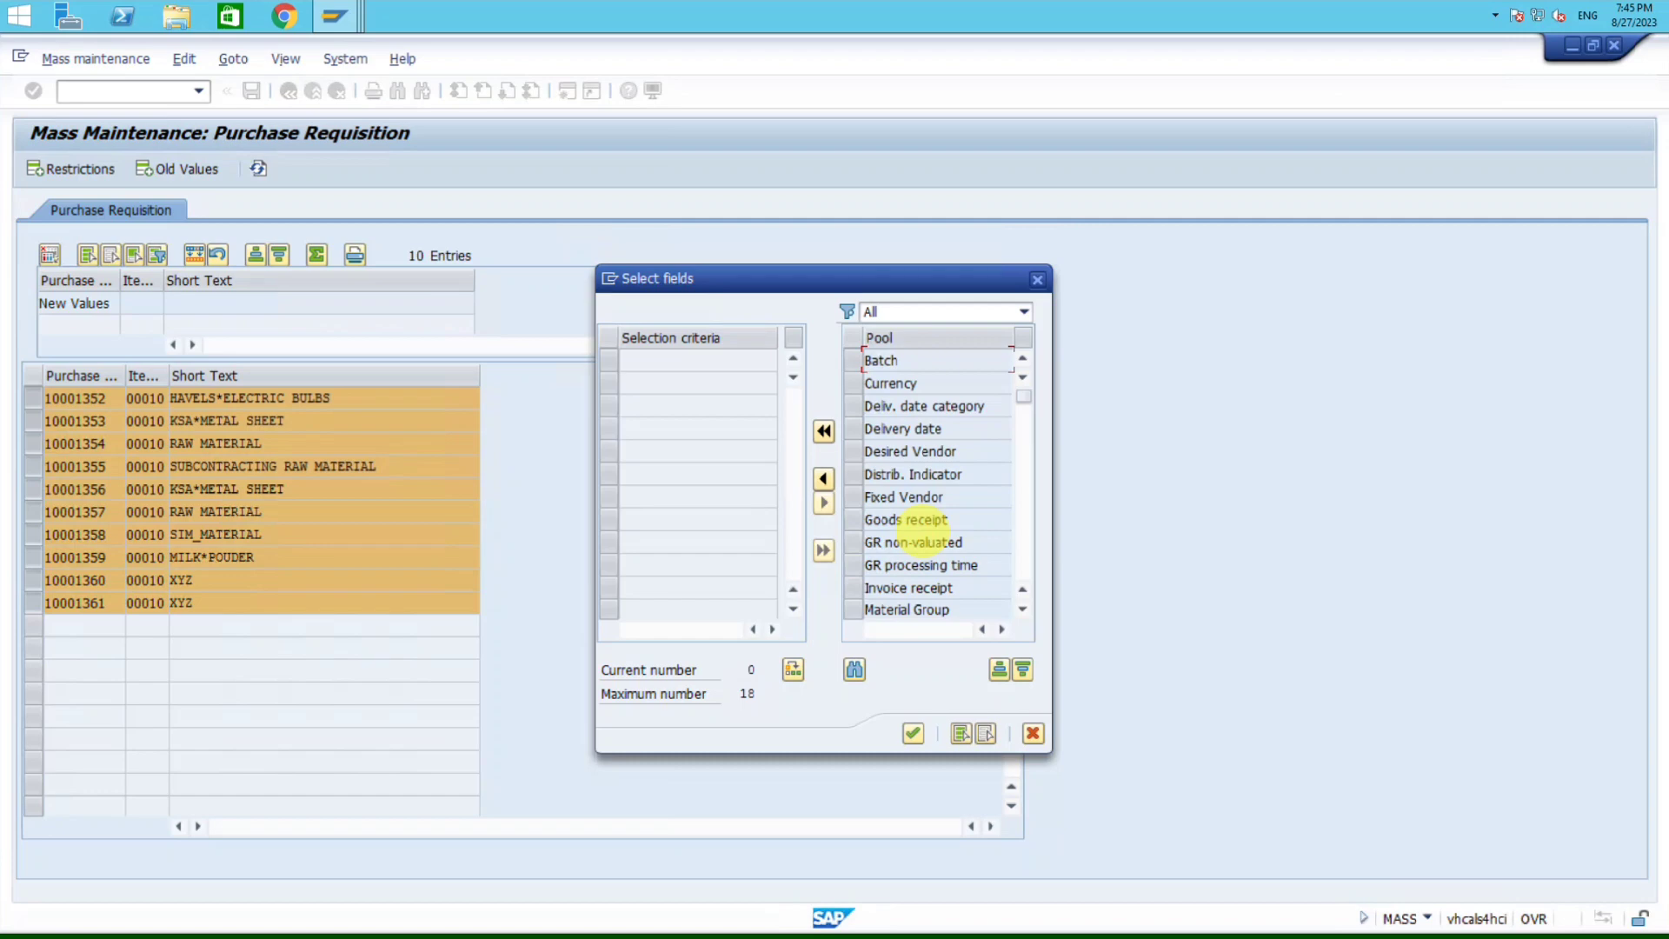
scroll(924, 532, down, 1)
scroll(924, 532, down, 4)
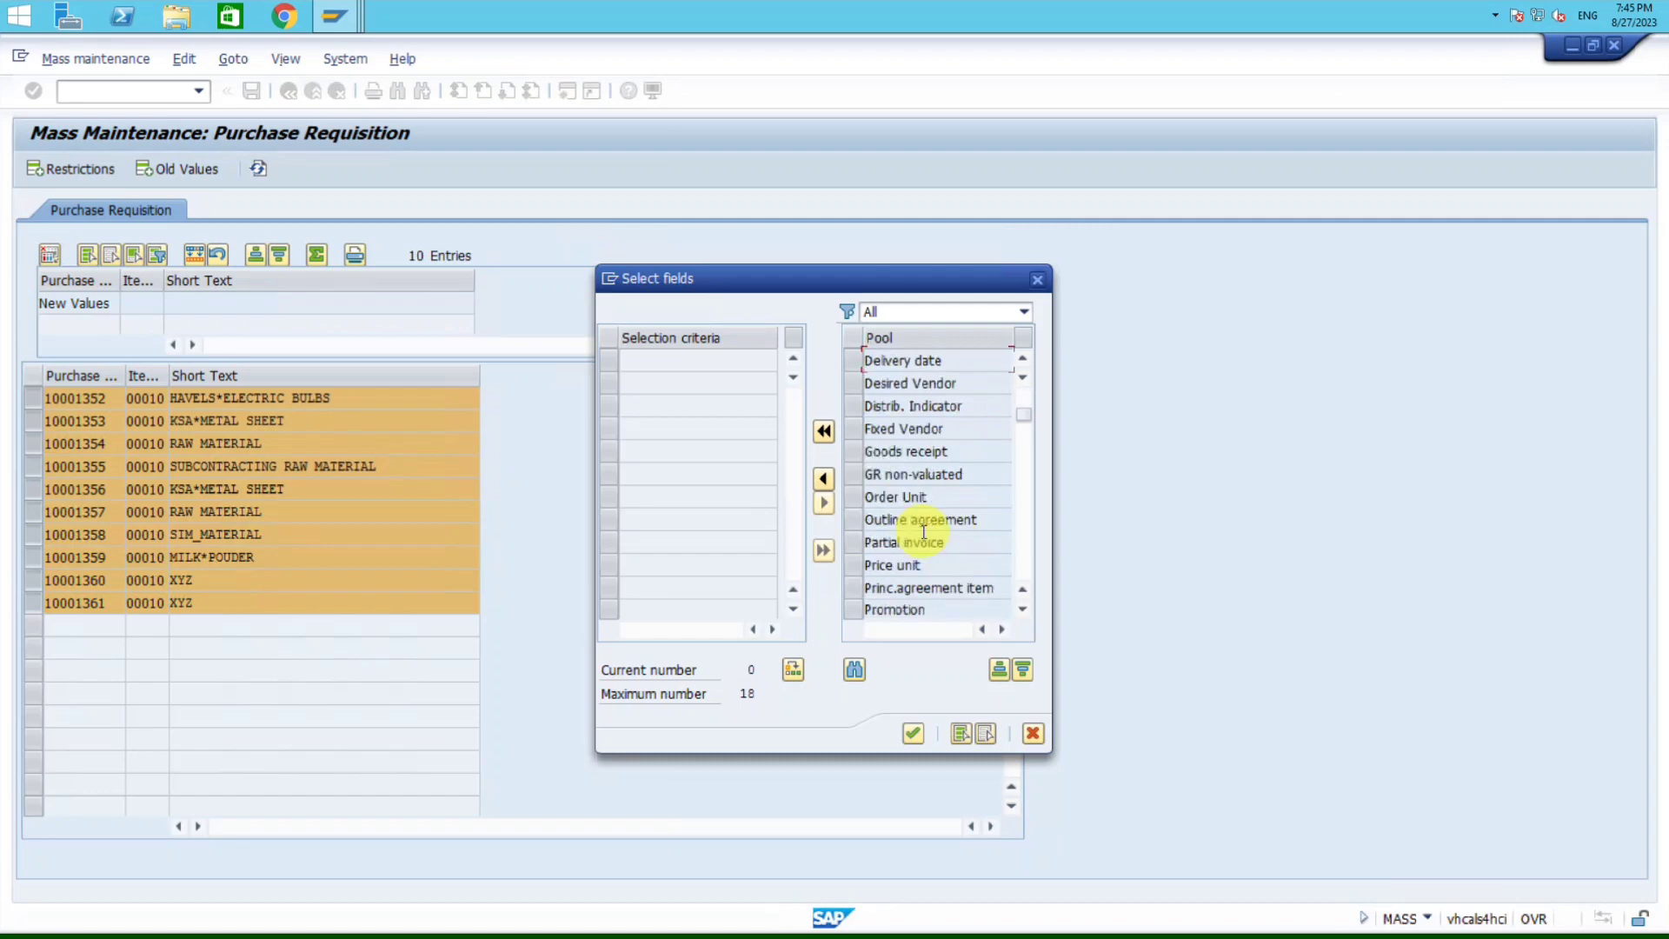
scroll(926, 530, down, 3)
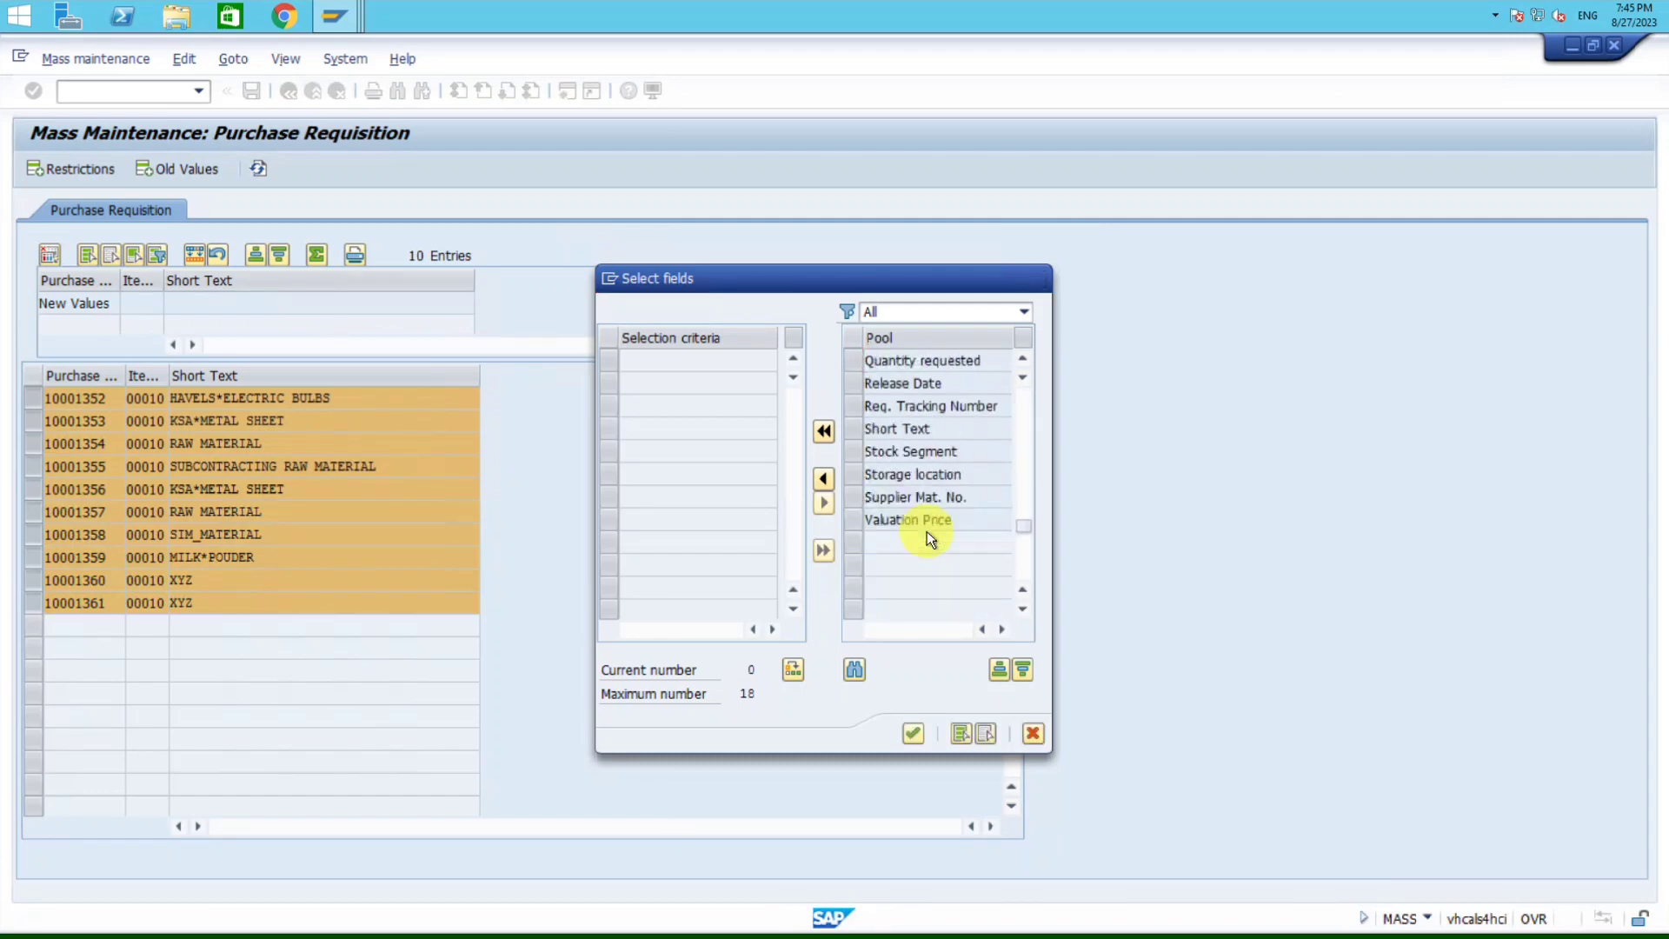
scroll(956, 520, up, 4)
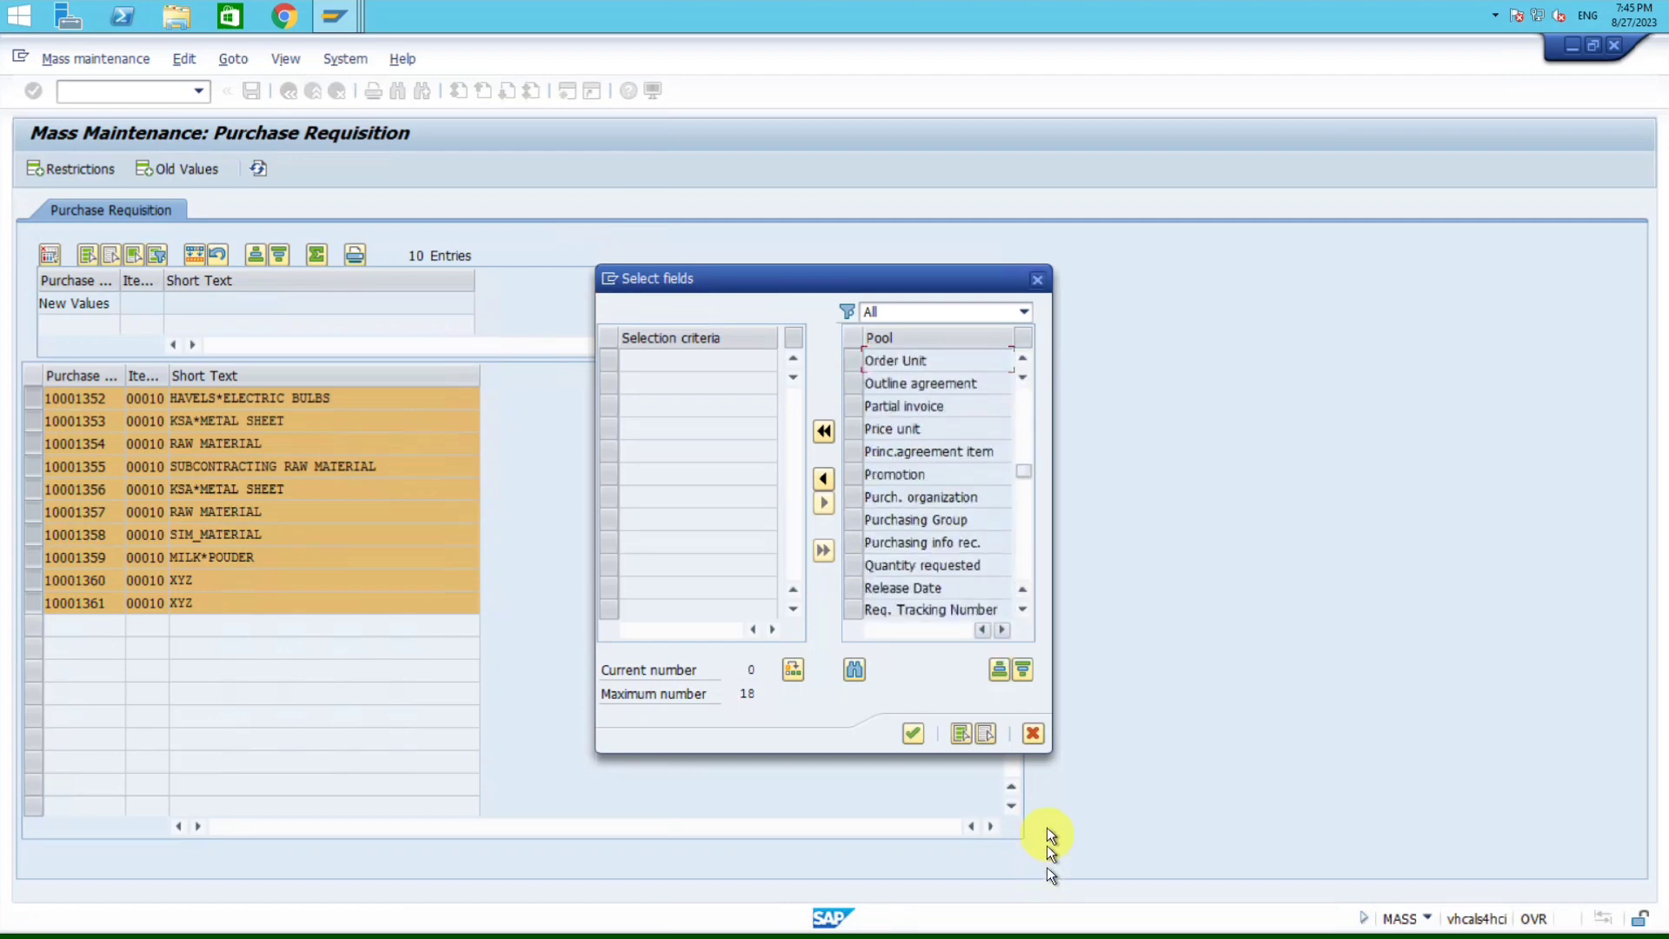
click(1032, 732)
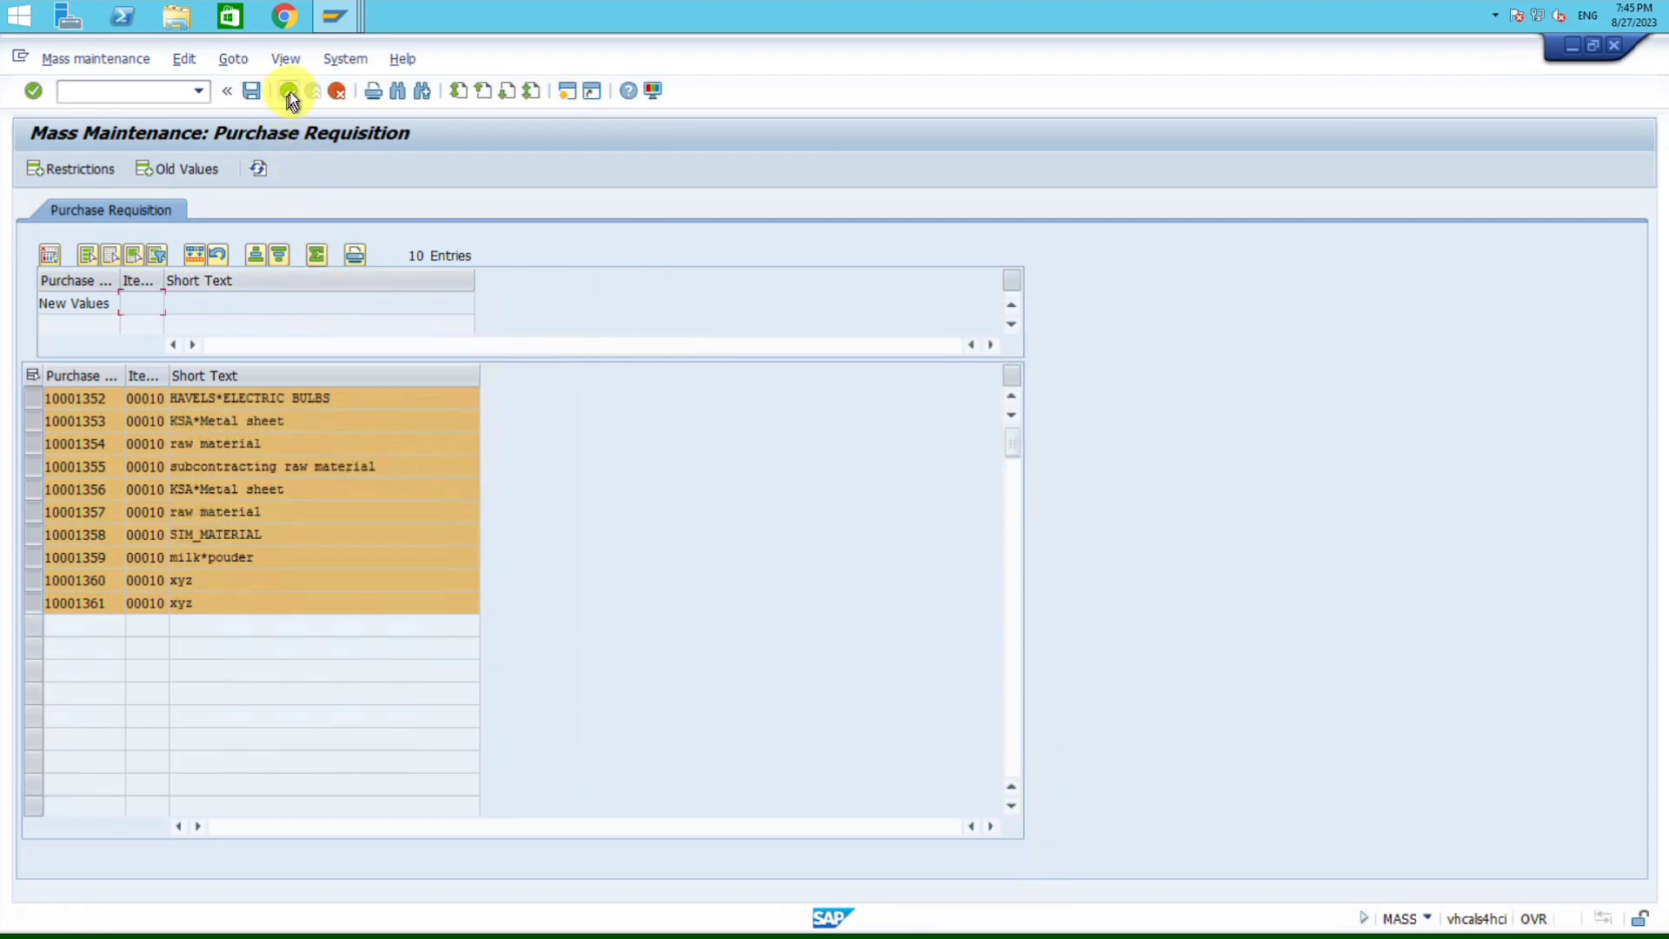
Step: Return to the BUS2105 start screen and review the EBAN fields available for mass maintenance
click(289, 91)
click(289, 91)
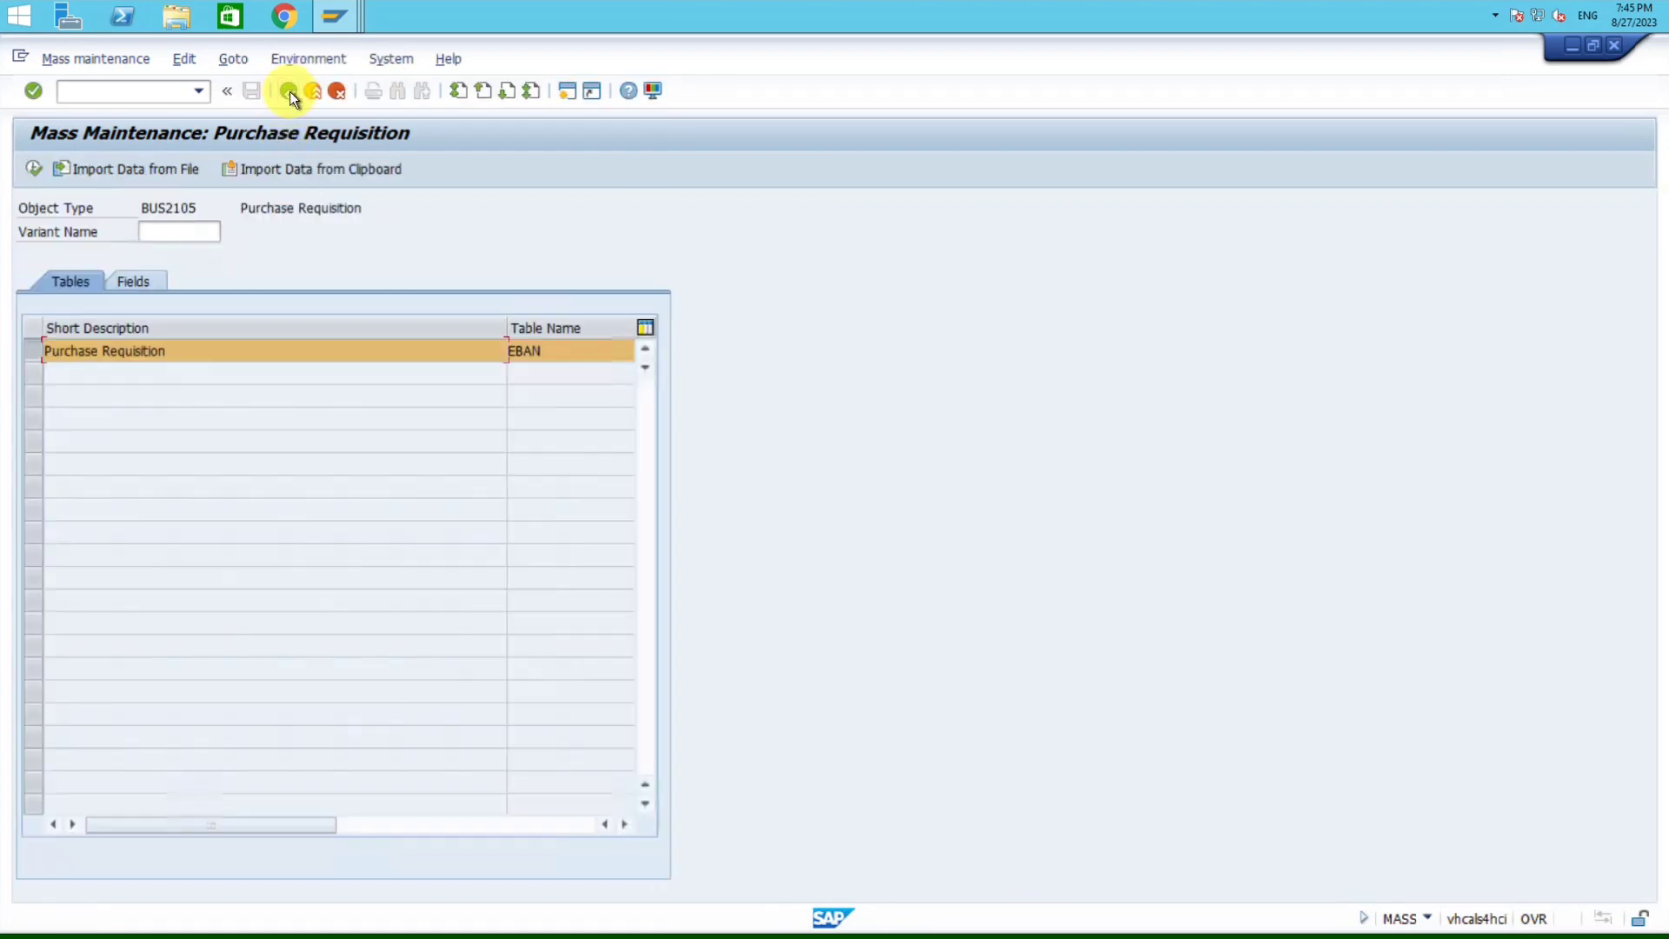
click(134, 284)
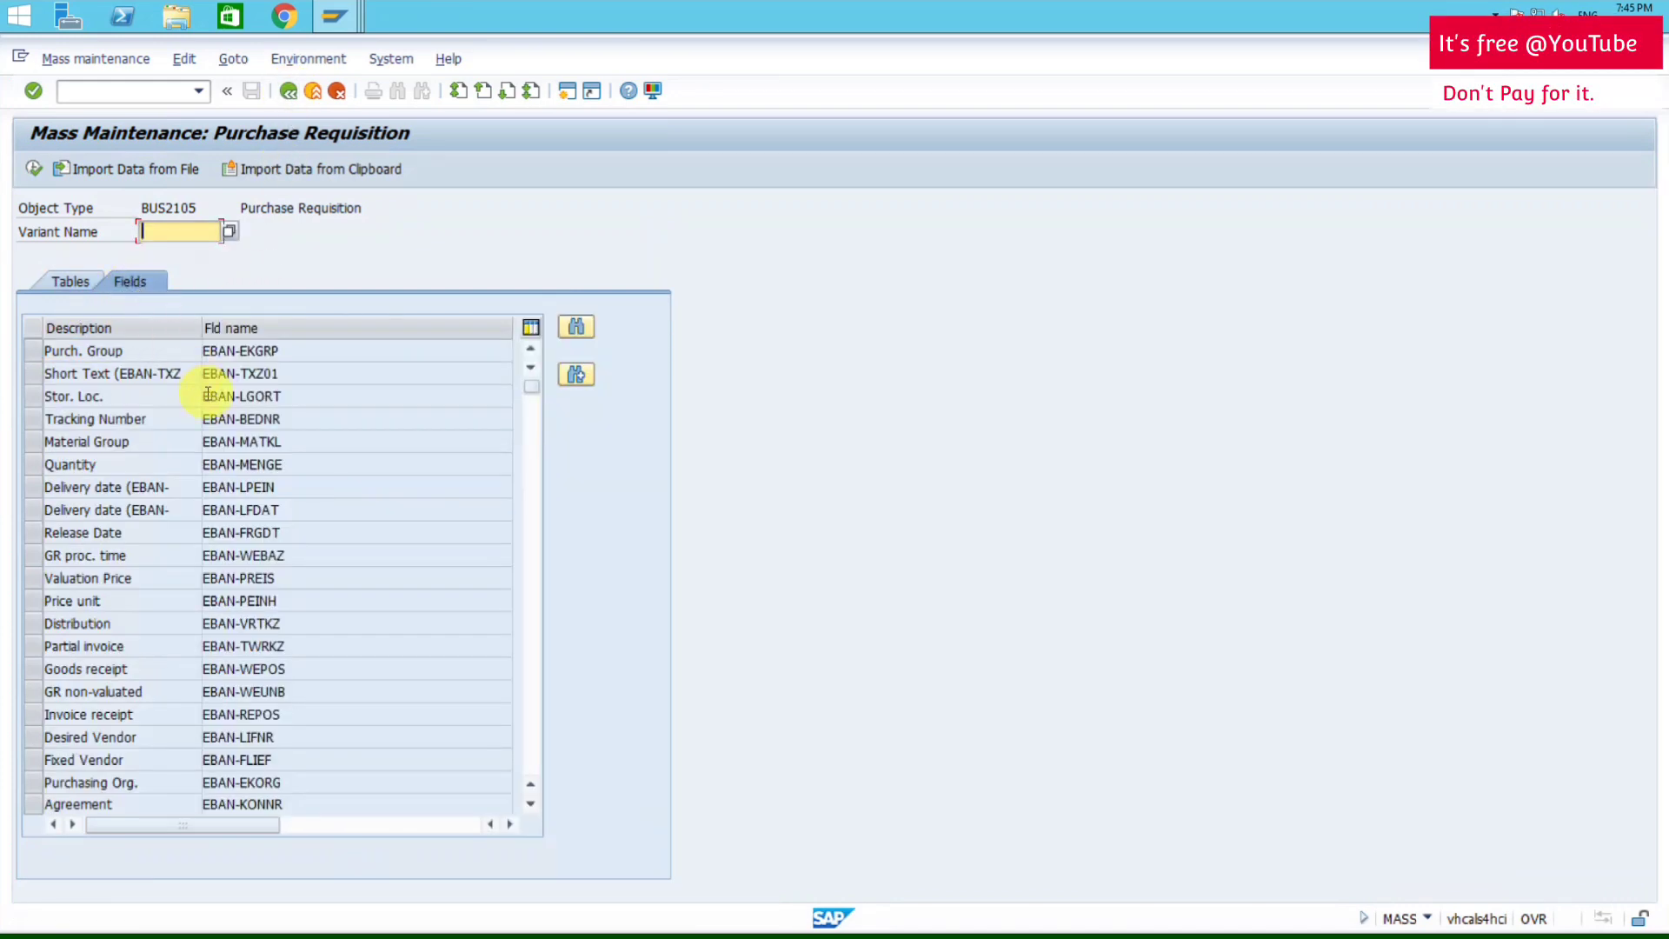
scroll(208, 393, down, 3)
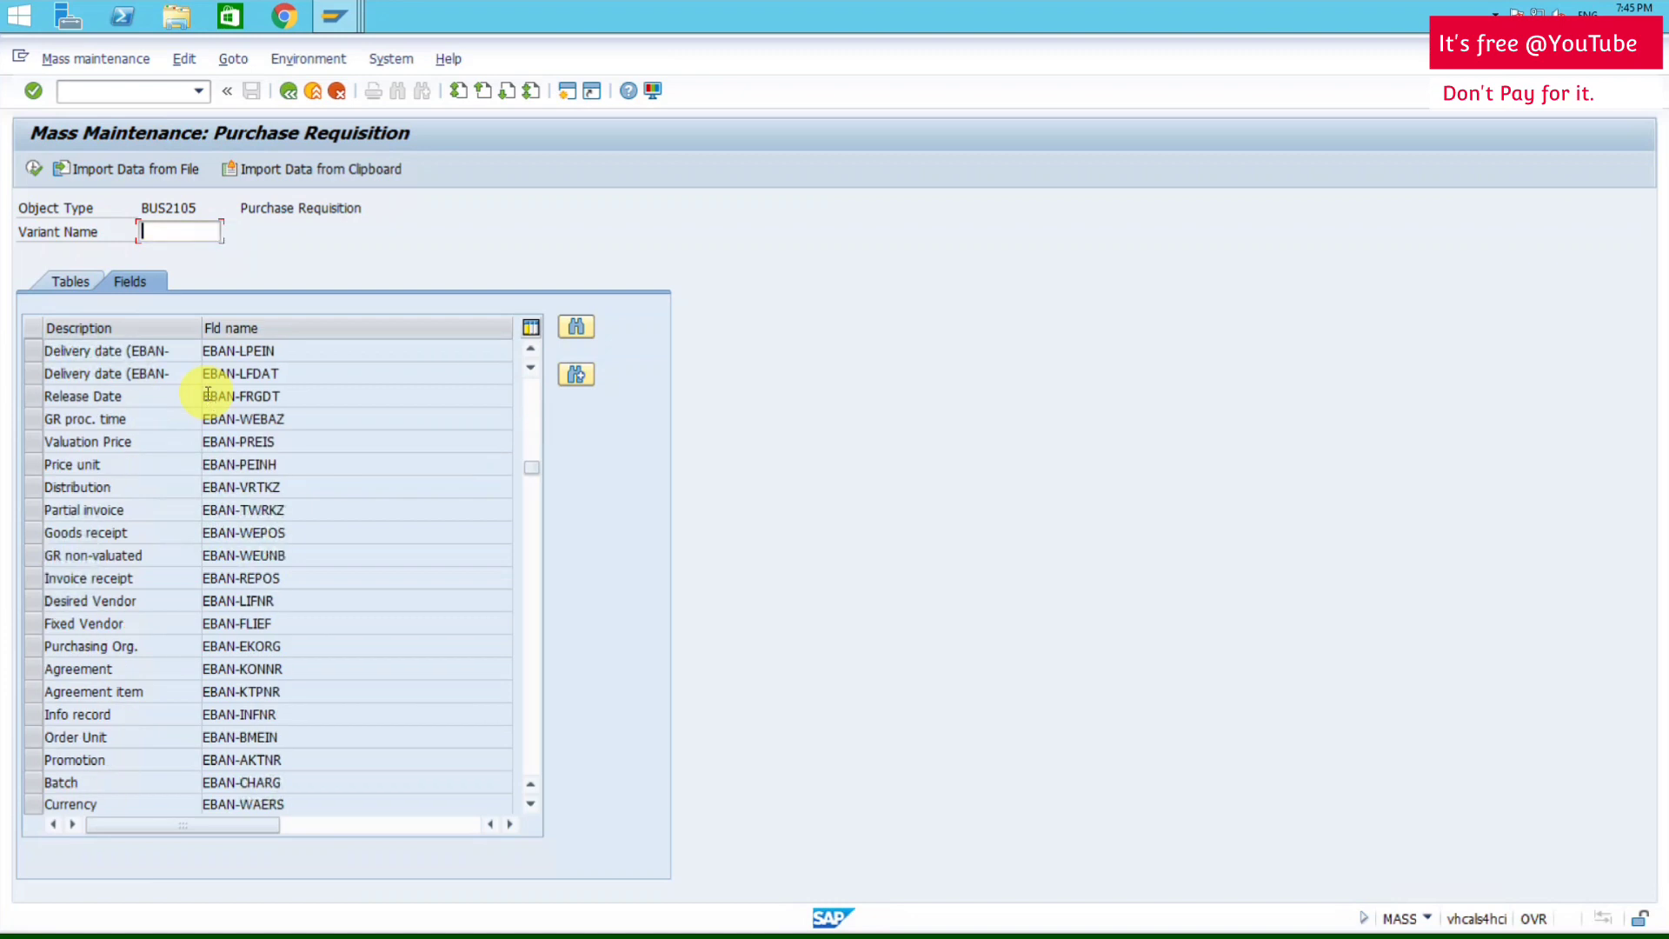
scroll(208, 393, down, 1)
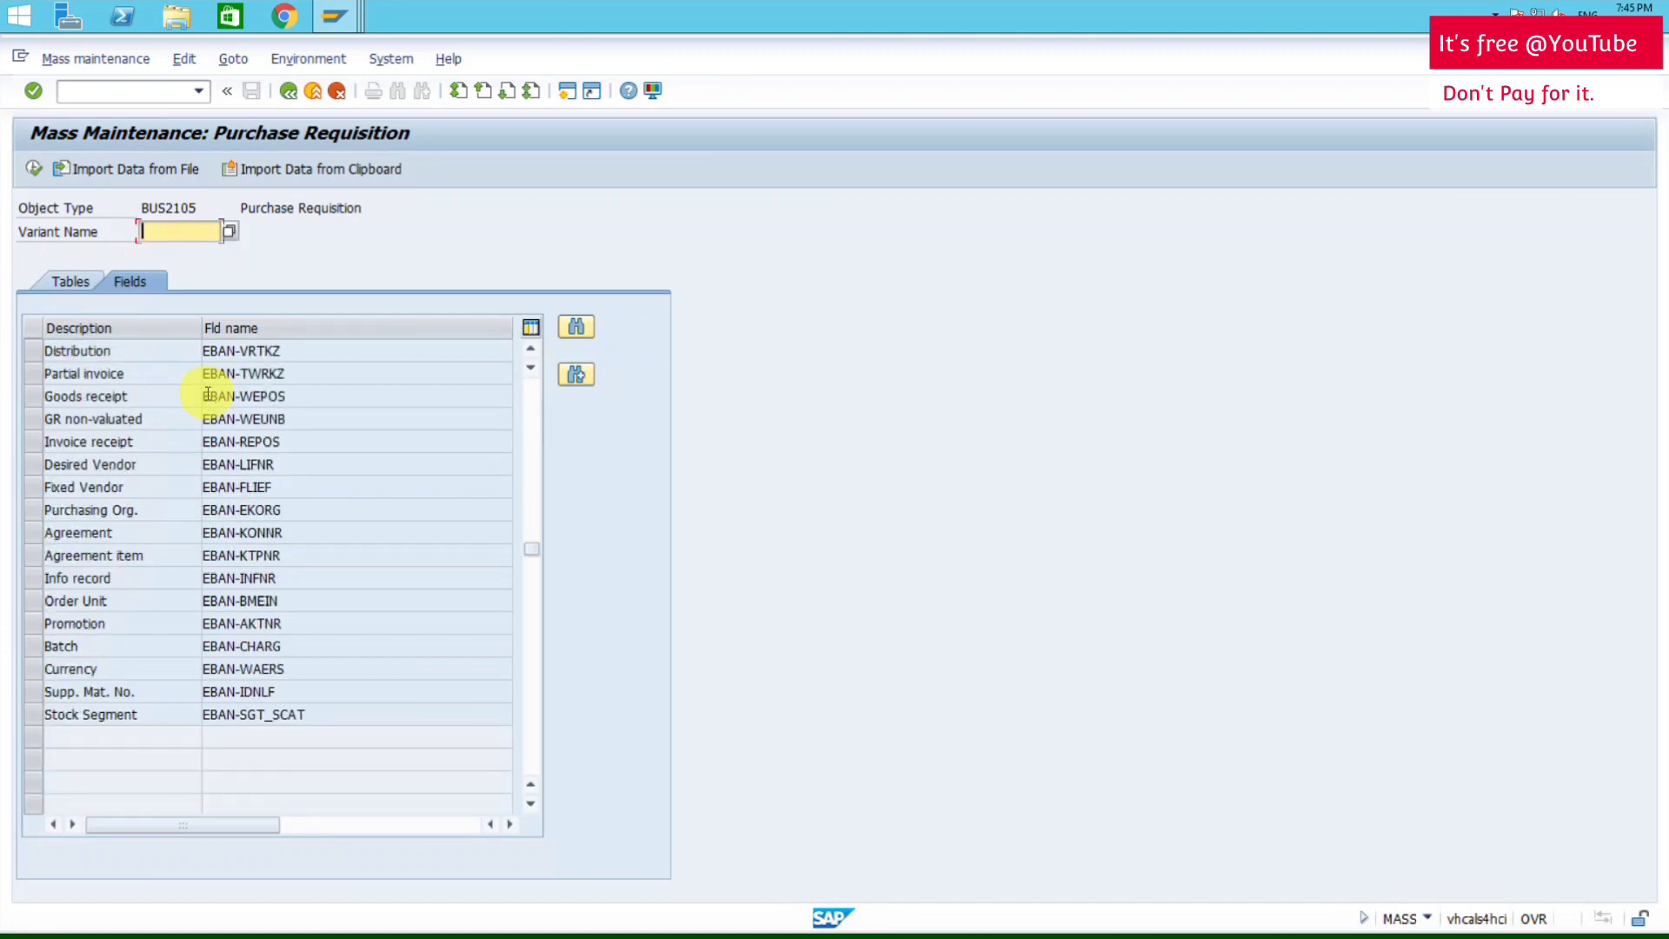
scroll(207, 393, up, 4)
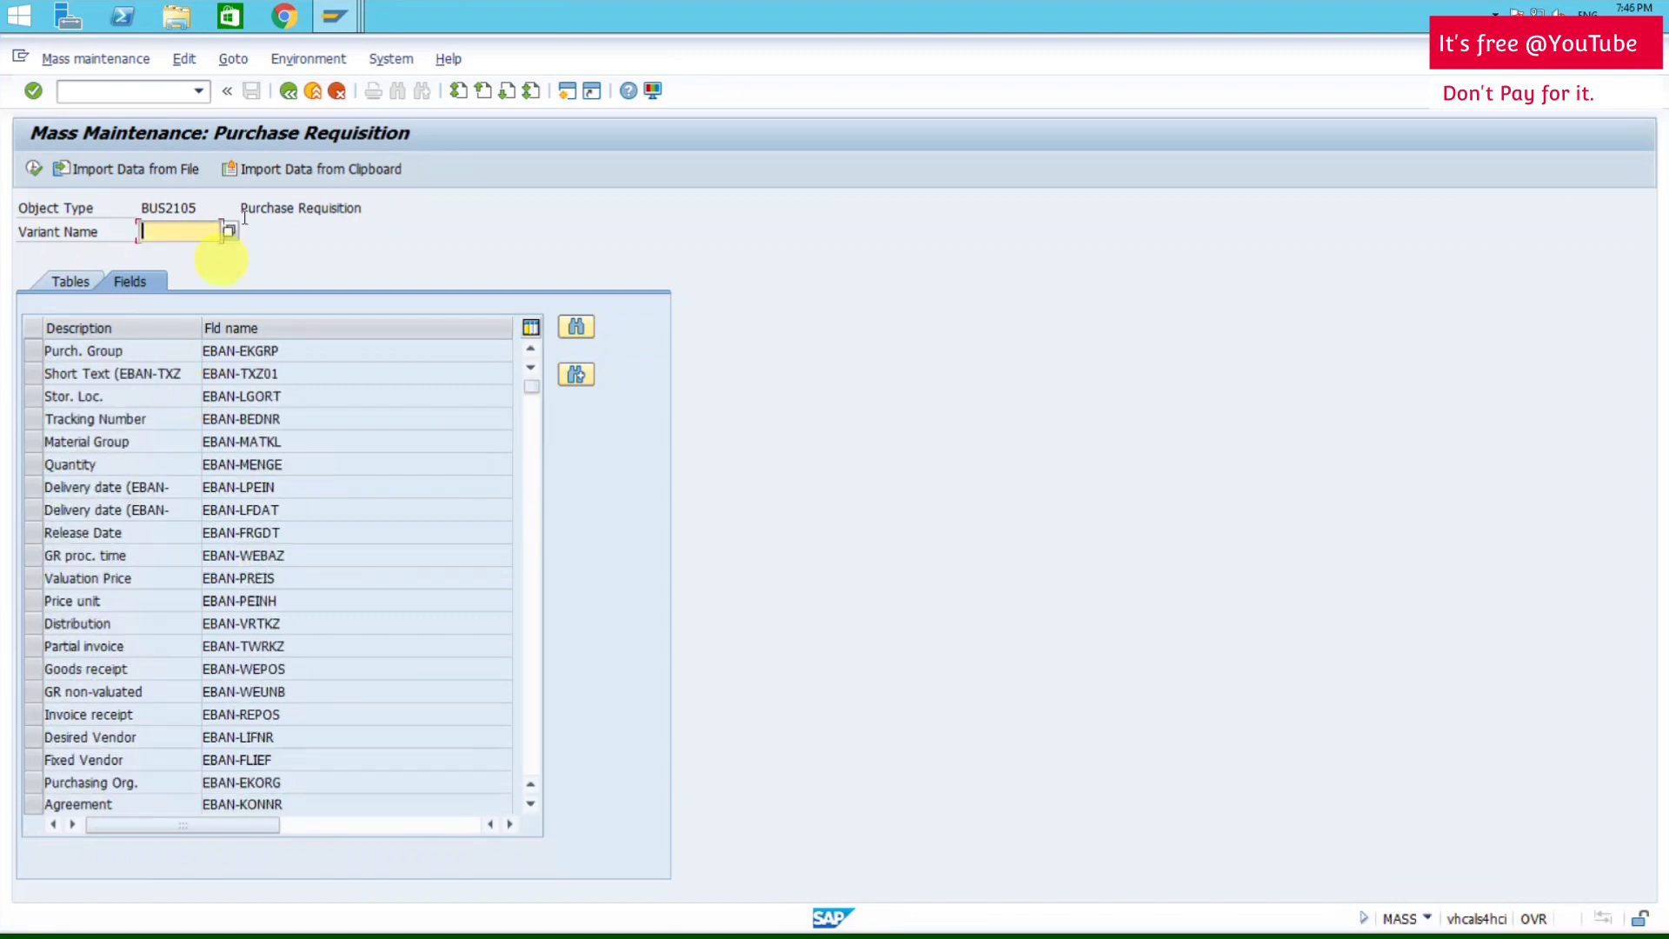
Step: In another session, open table EBAN in SE16N and look up the technical name of the deletion indicator, LOEKZ
key(alt+Tab)
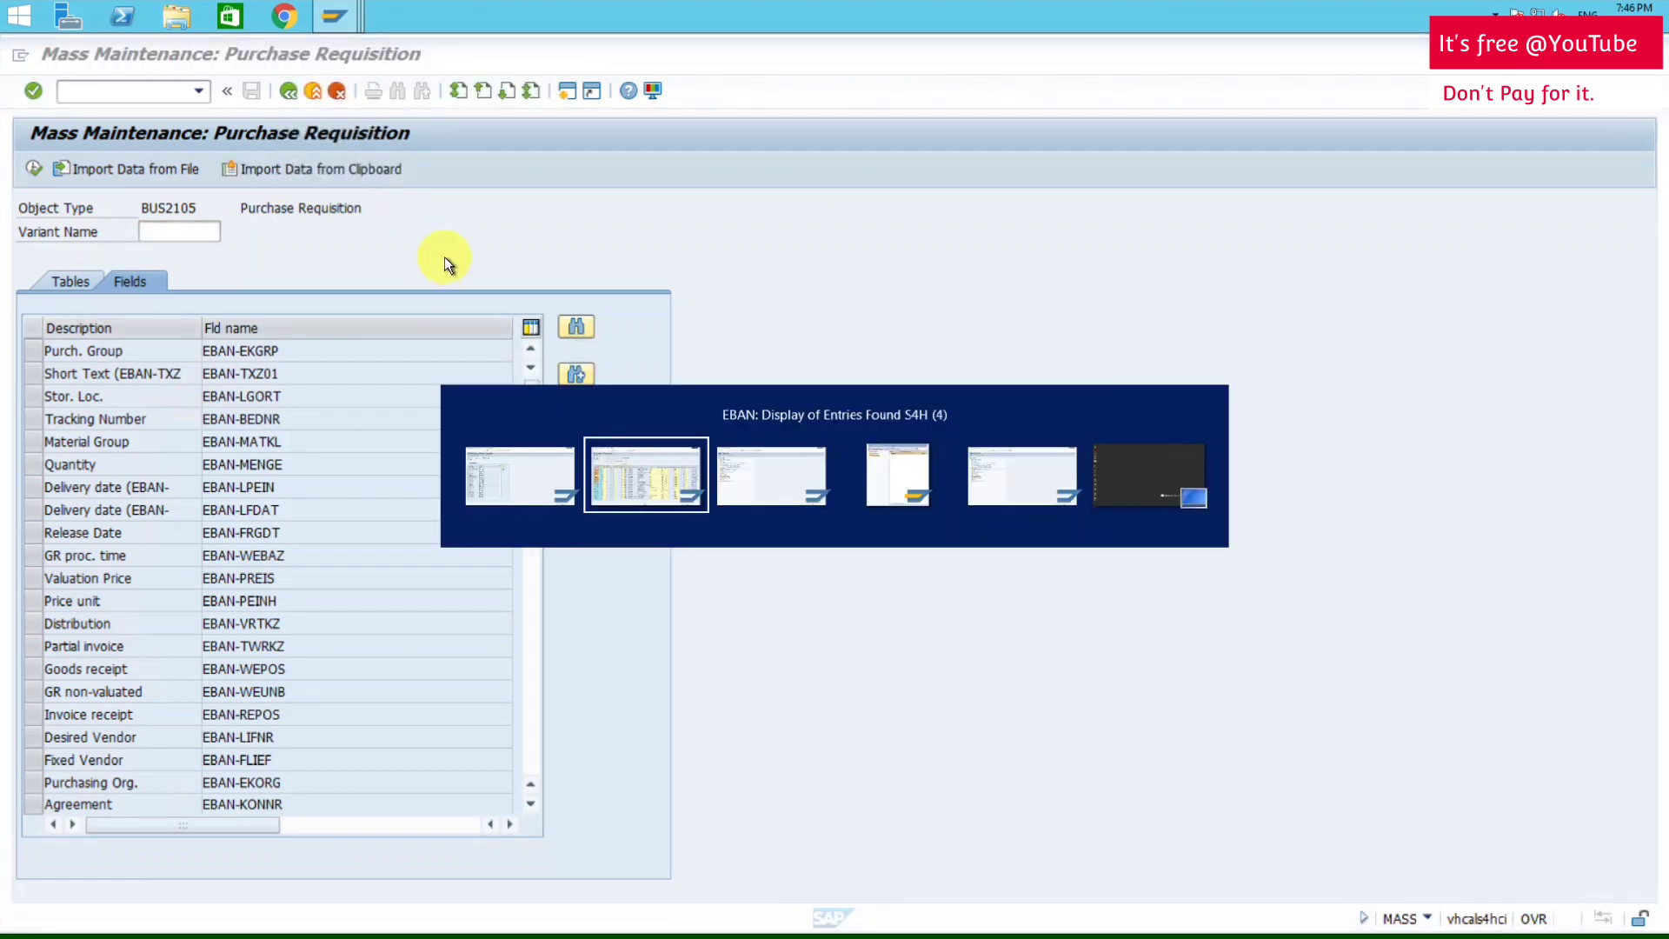
key(alt+Tab)
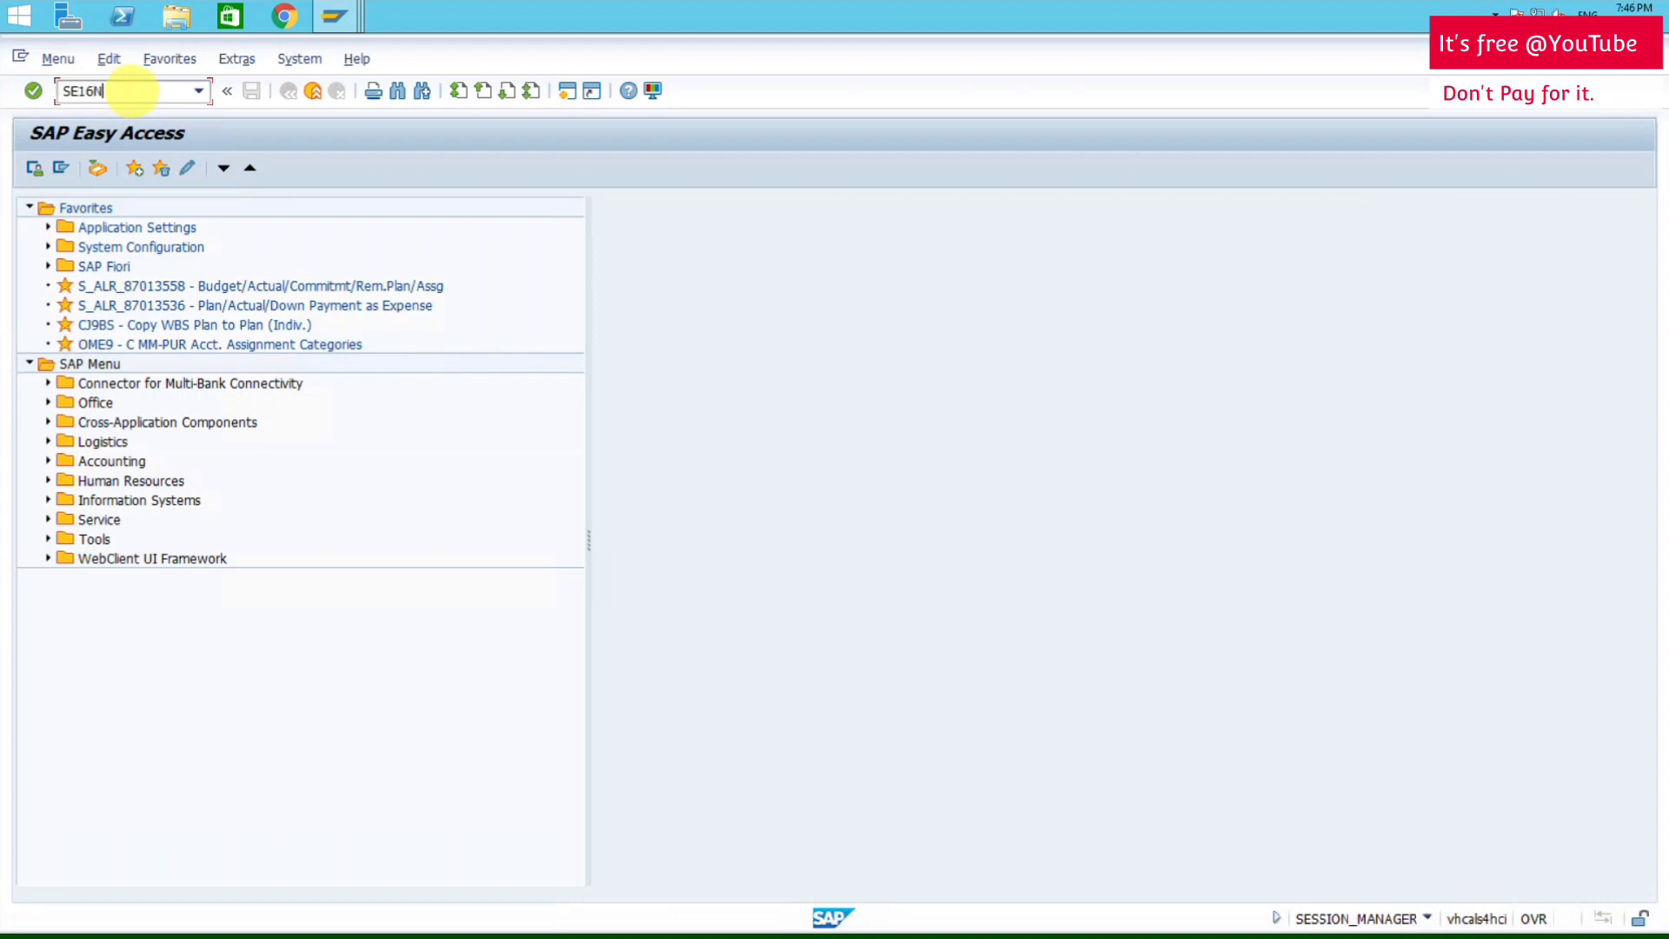
key(Return)
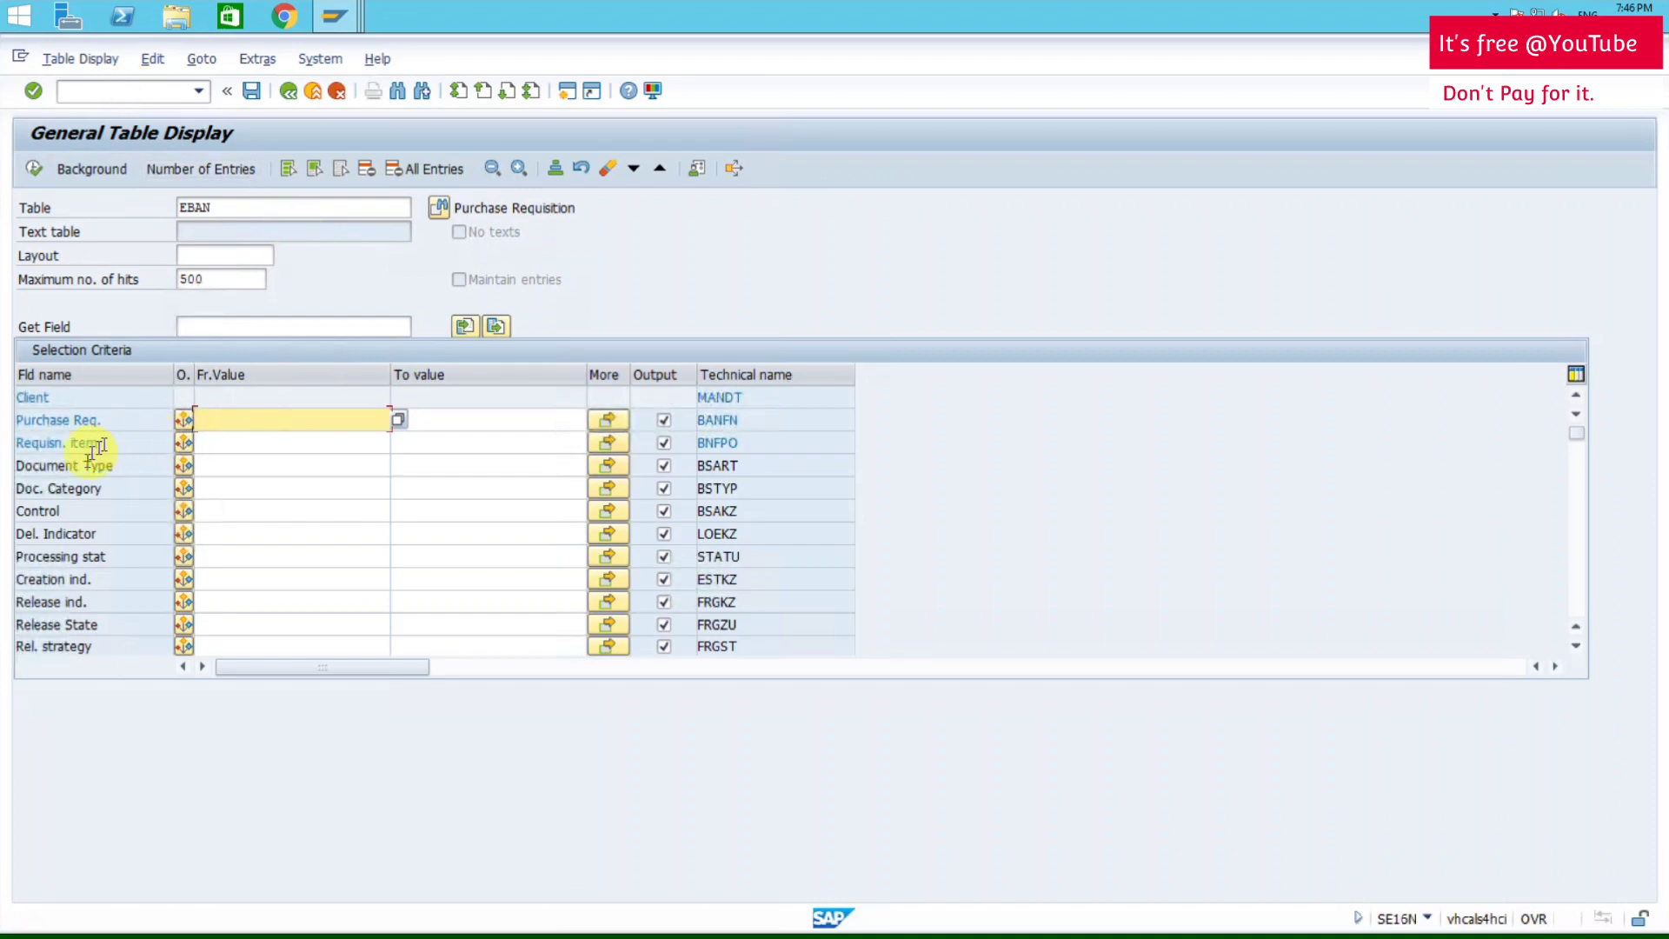
drag(19, 538, 120, 536)
click(129, 537)
drag(758, 539, 698, 533)
key(ctrl+c)
click(698, 534)
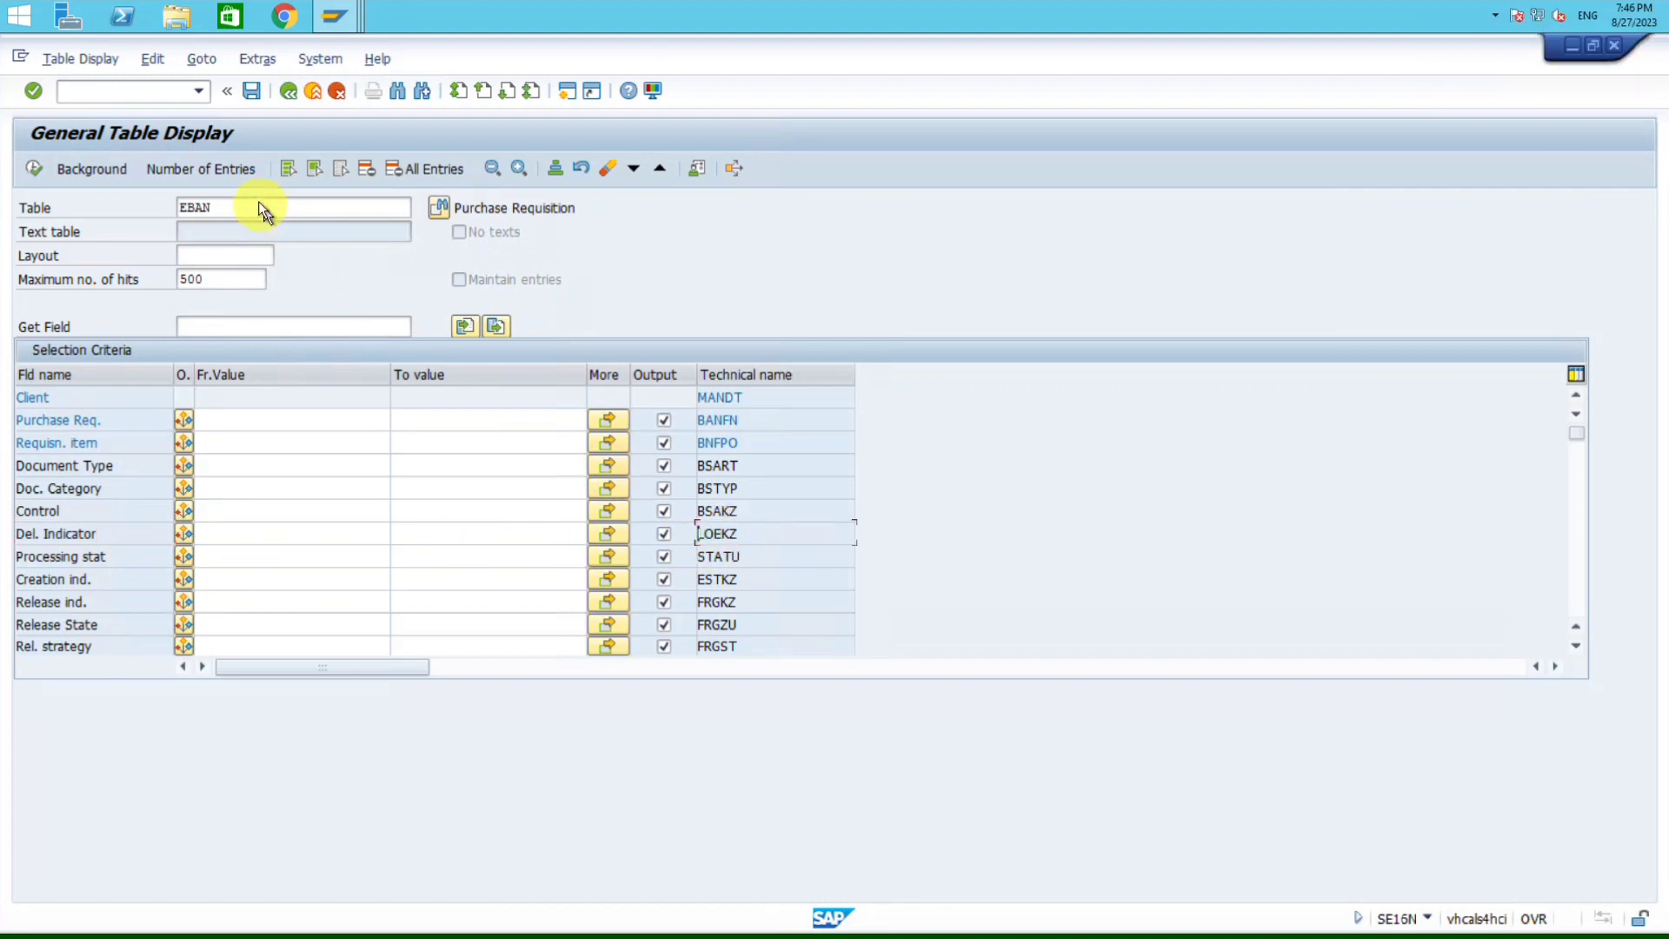
drag(237, 205, 177, 207)
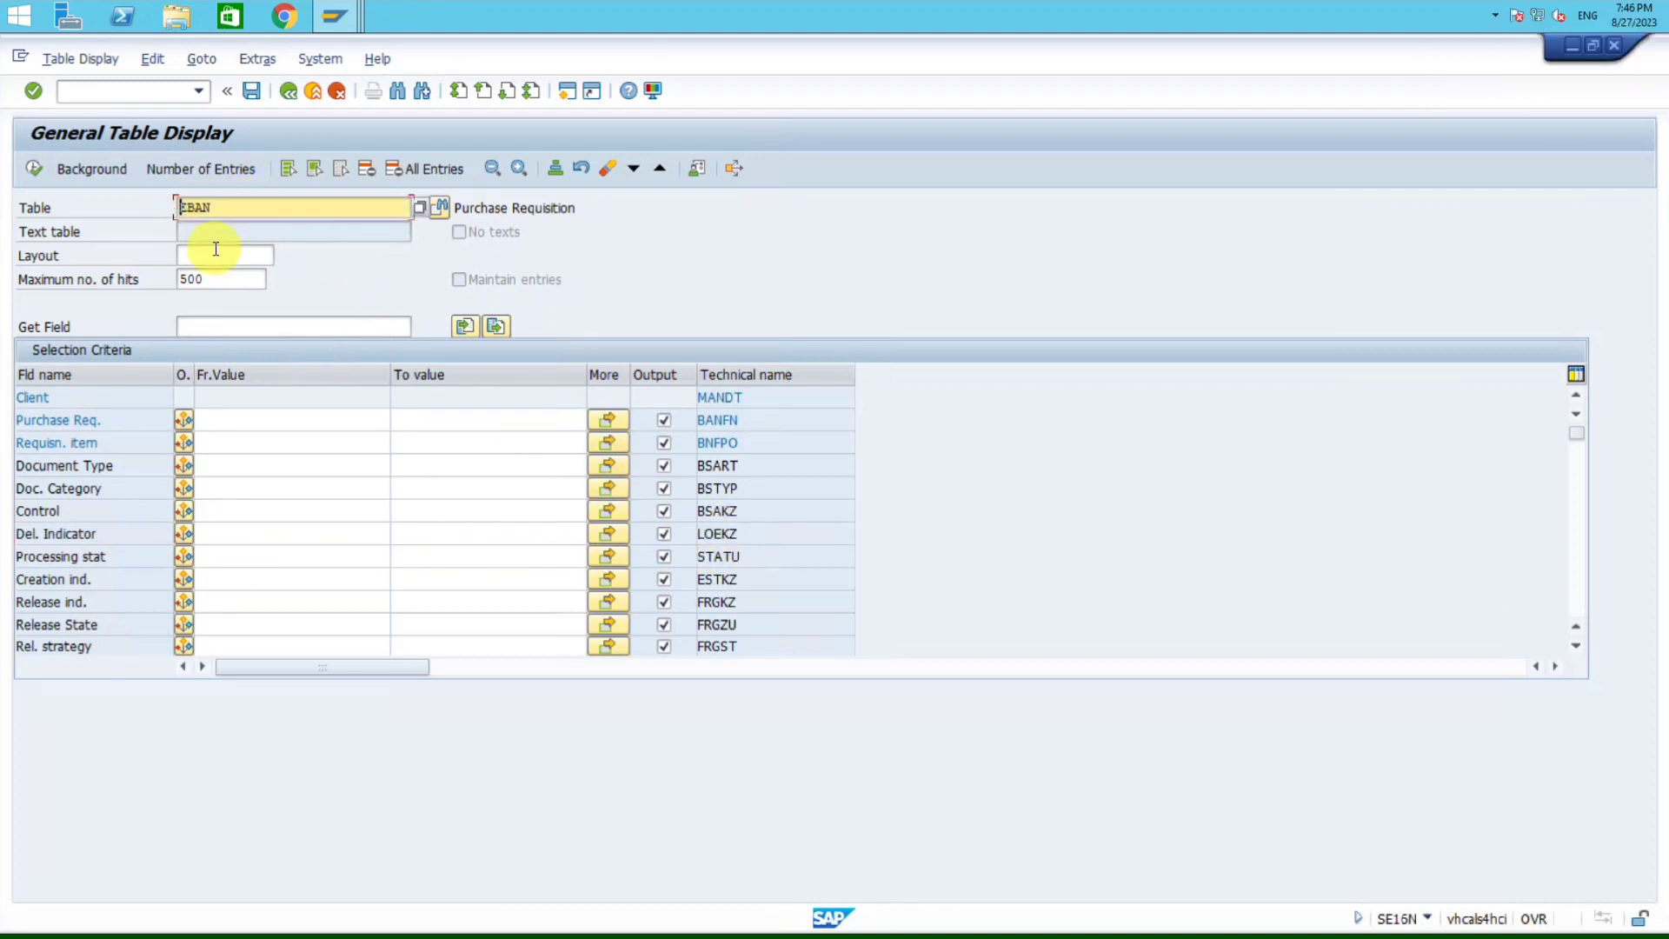
Step: Start transaction MASSOBJ in a new session and acknowledge the information messages
click(565, 91)
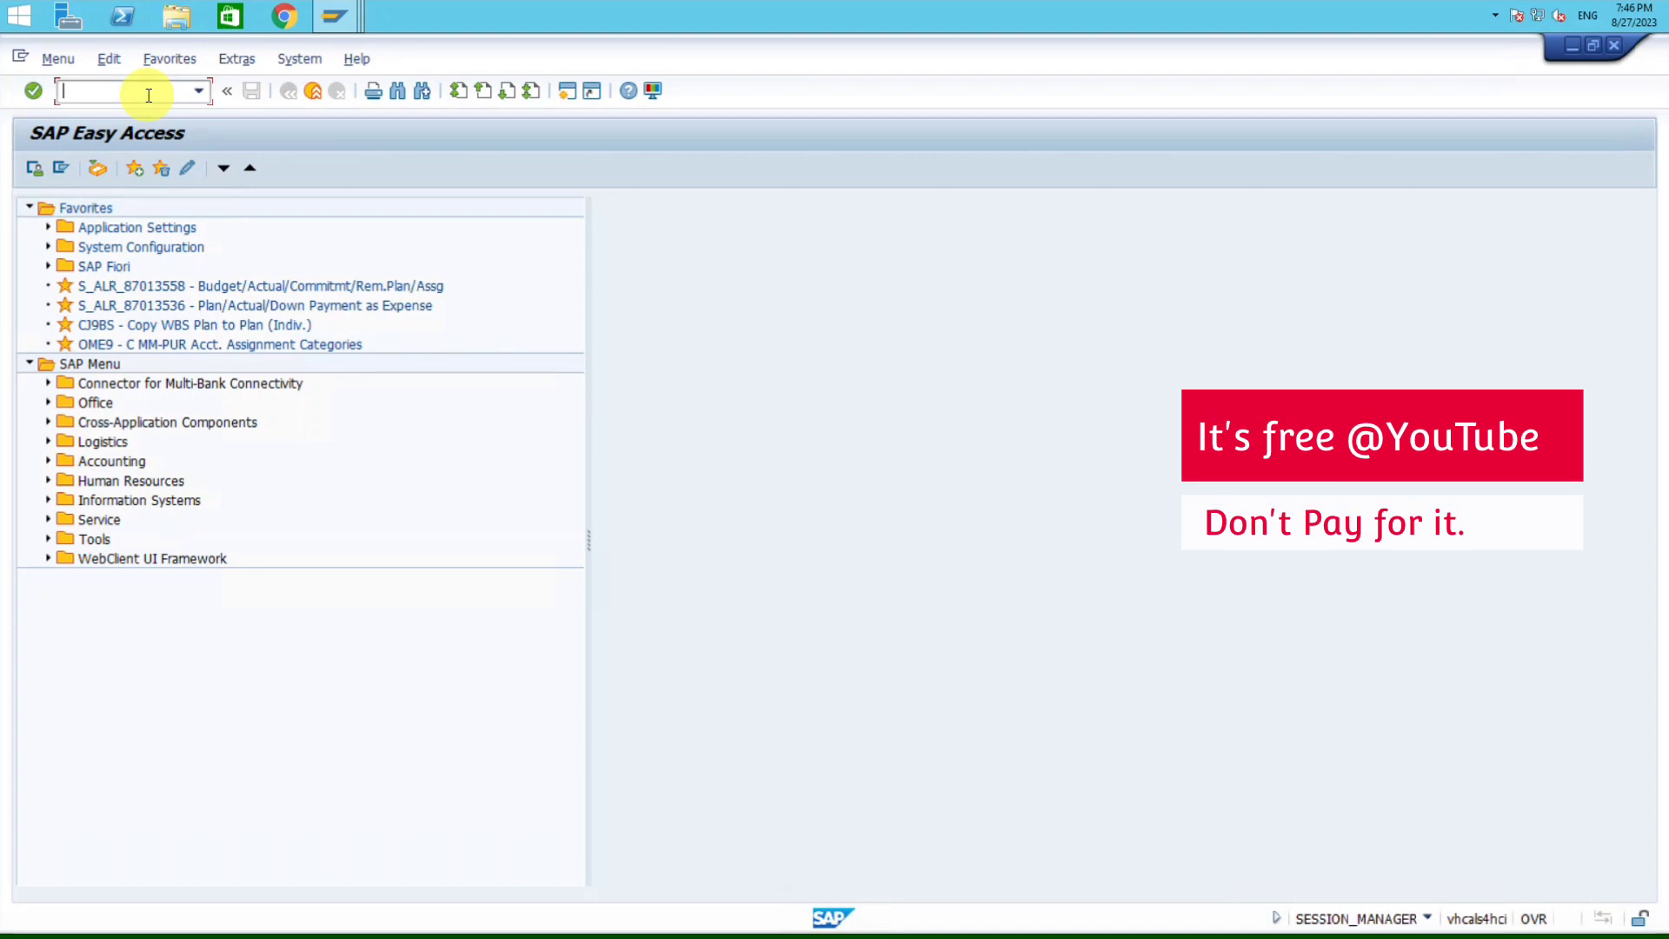
text(MASSOBJ)
key(Return)
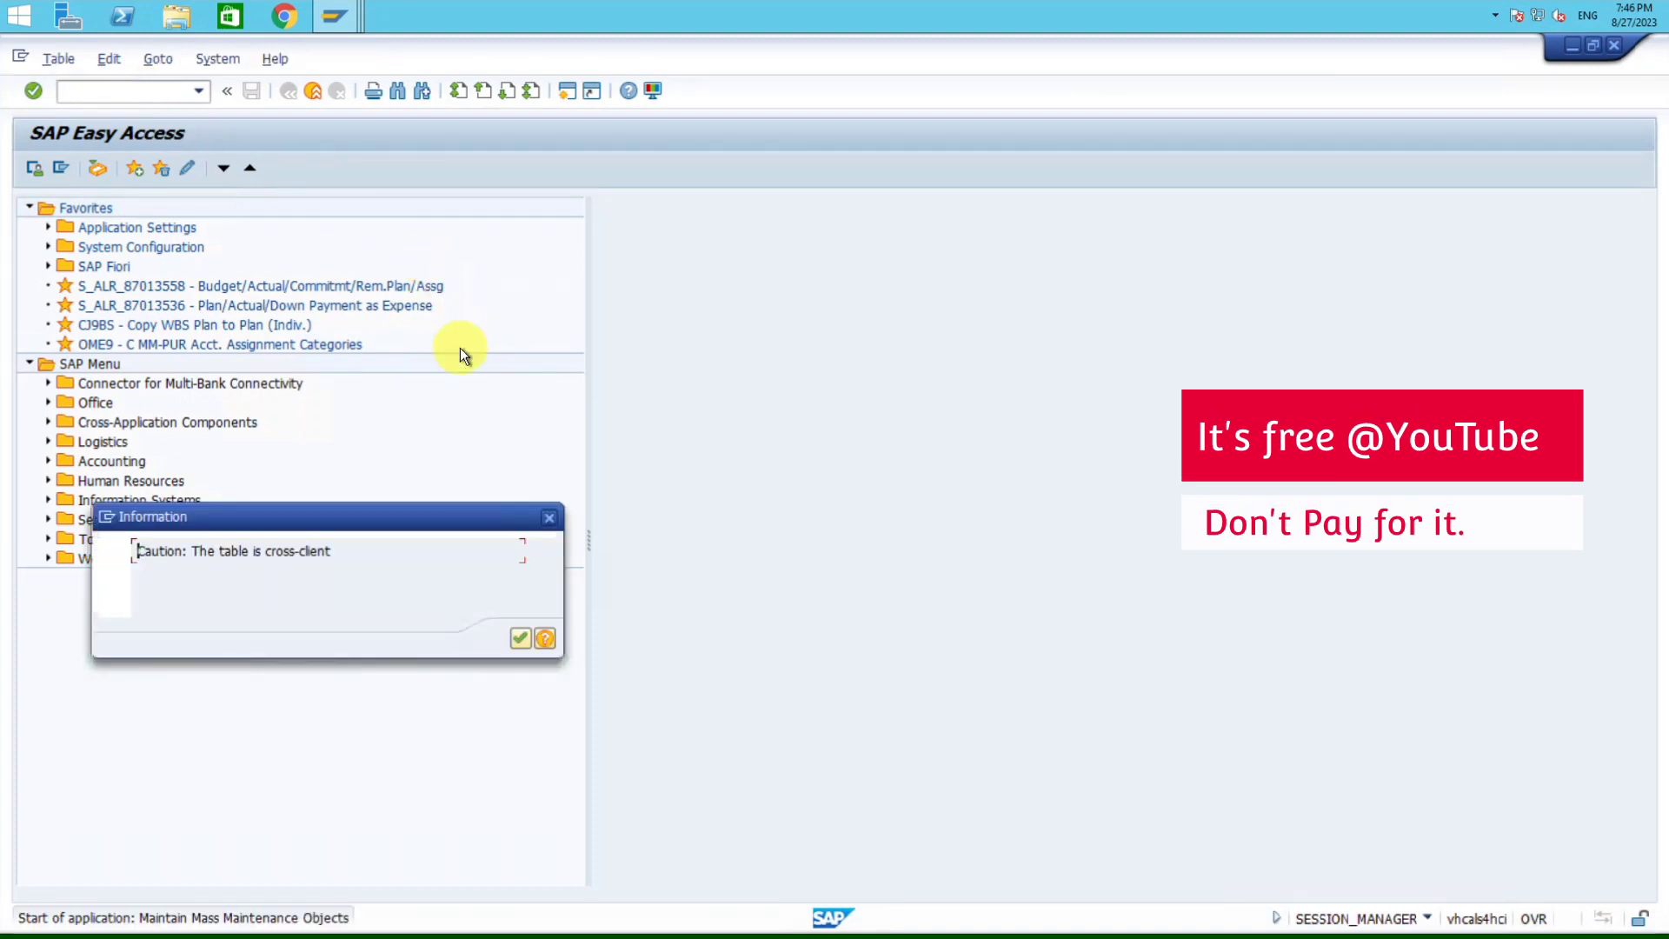
key(Return)
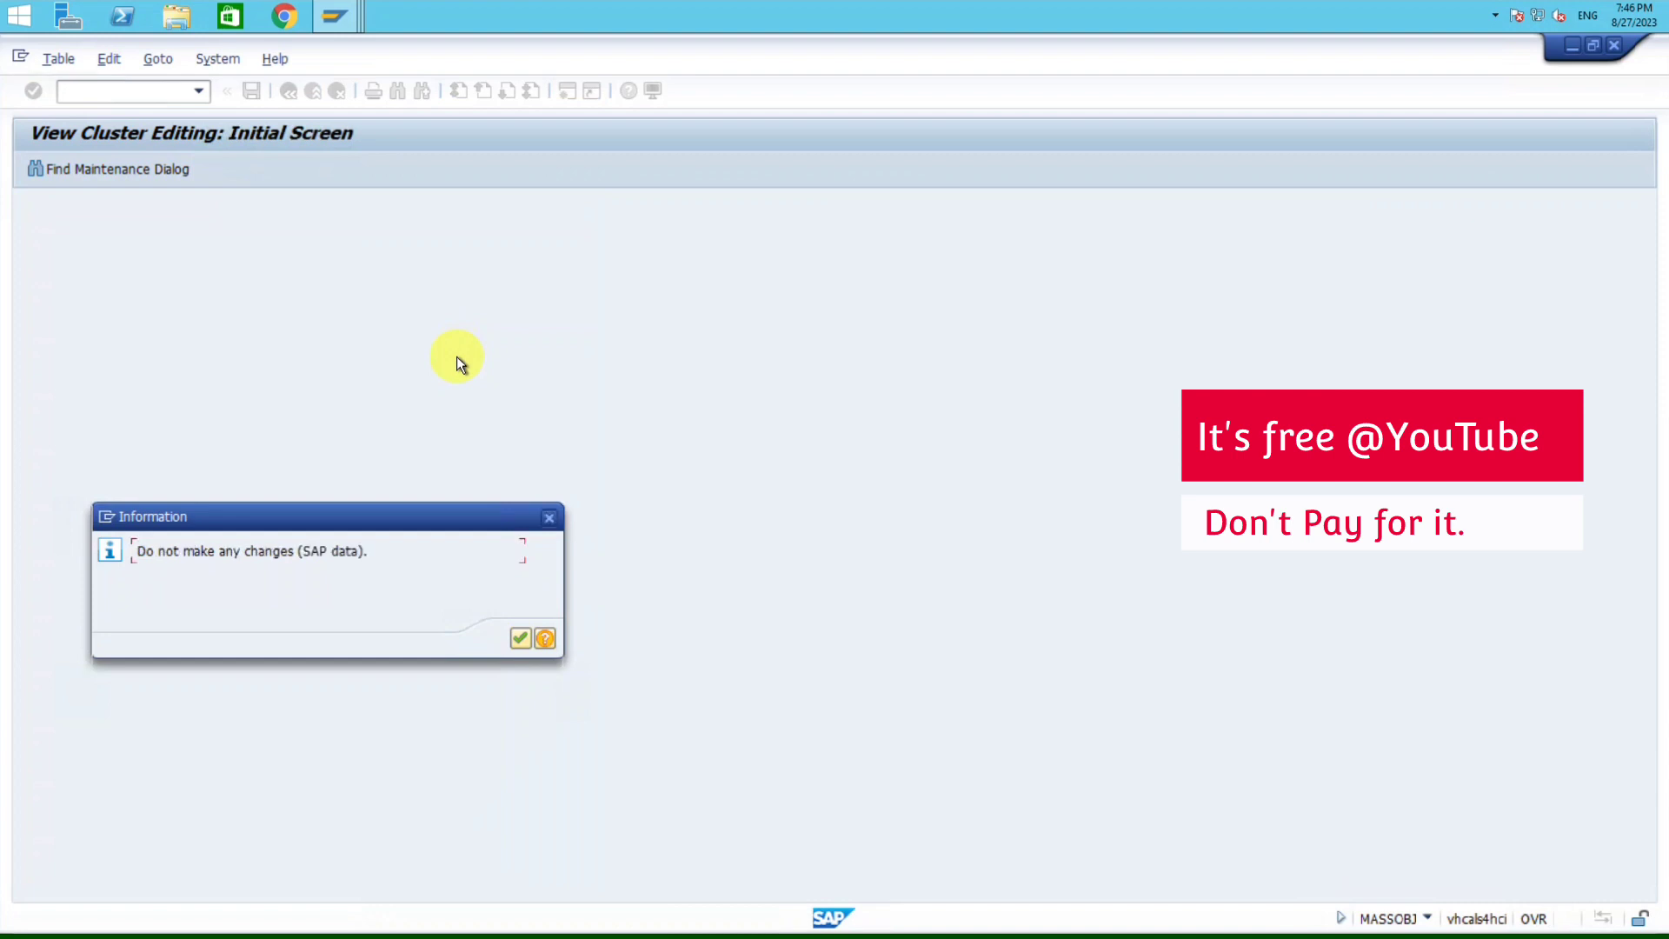
key(Return)
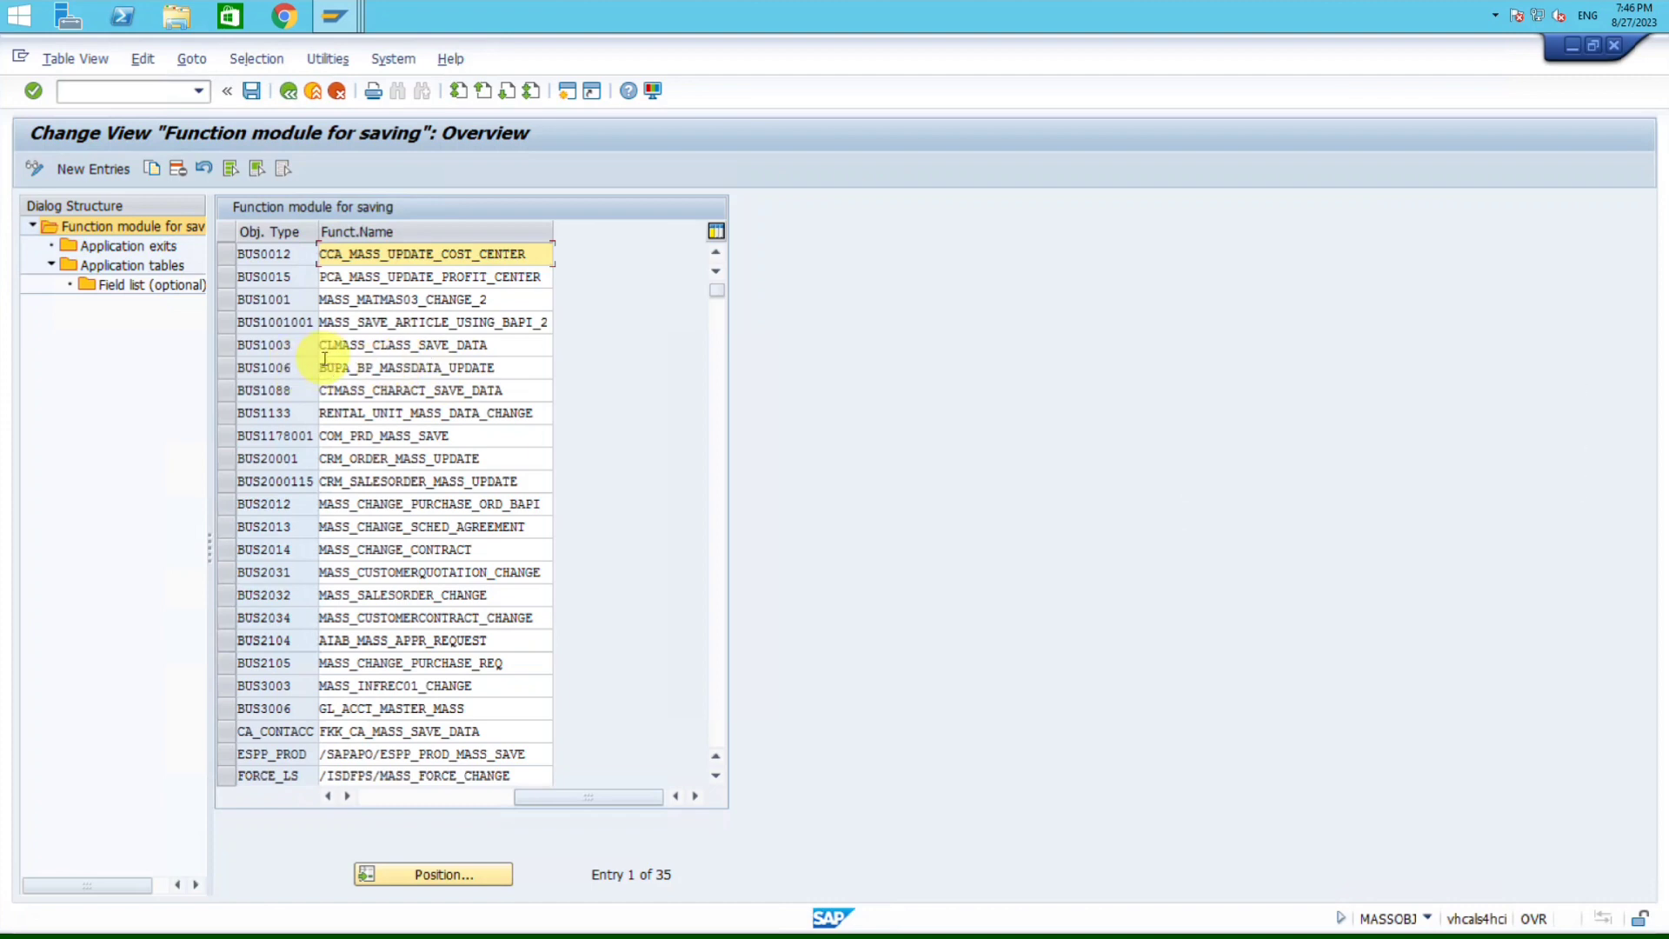
Step: Select object type BUS2105, open its optional field list with work area BUS2105, and review the listed EBAN fields
click(226, 662)
click(148, 285)
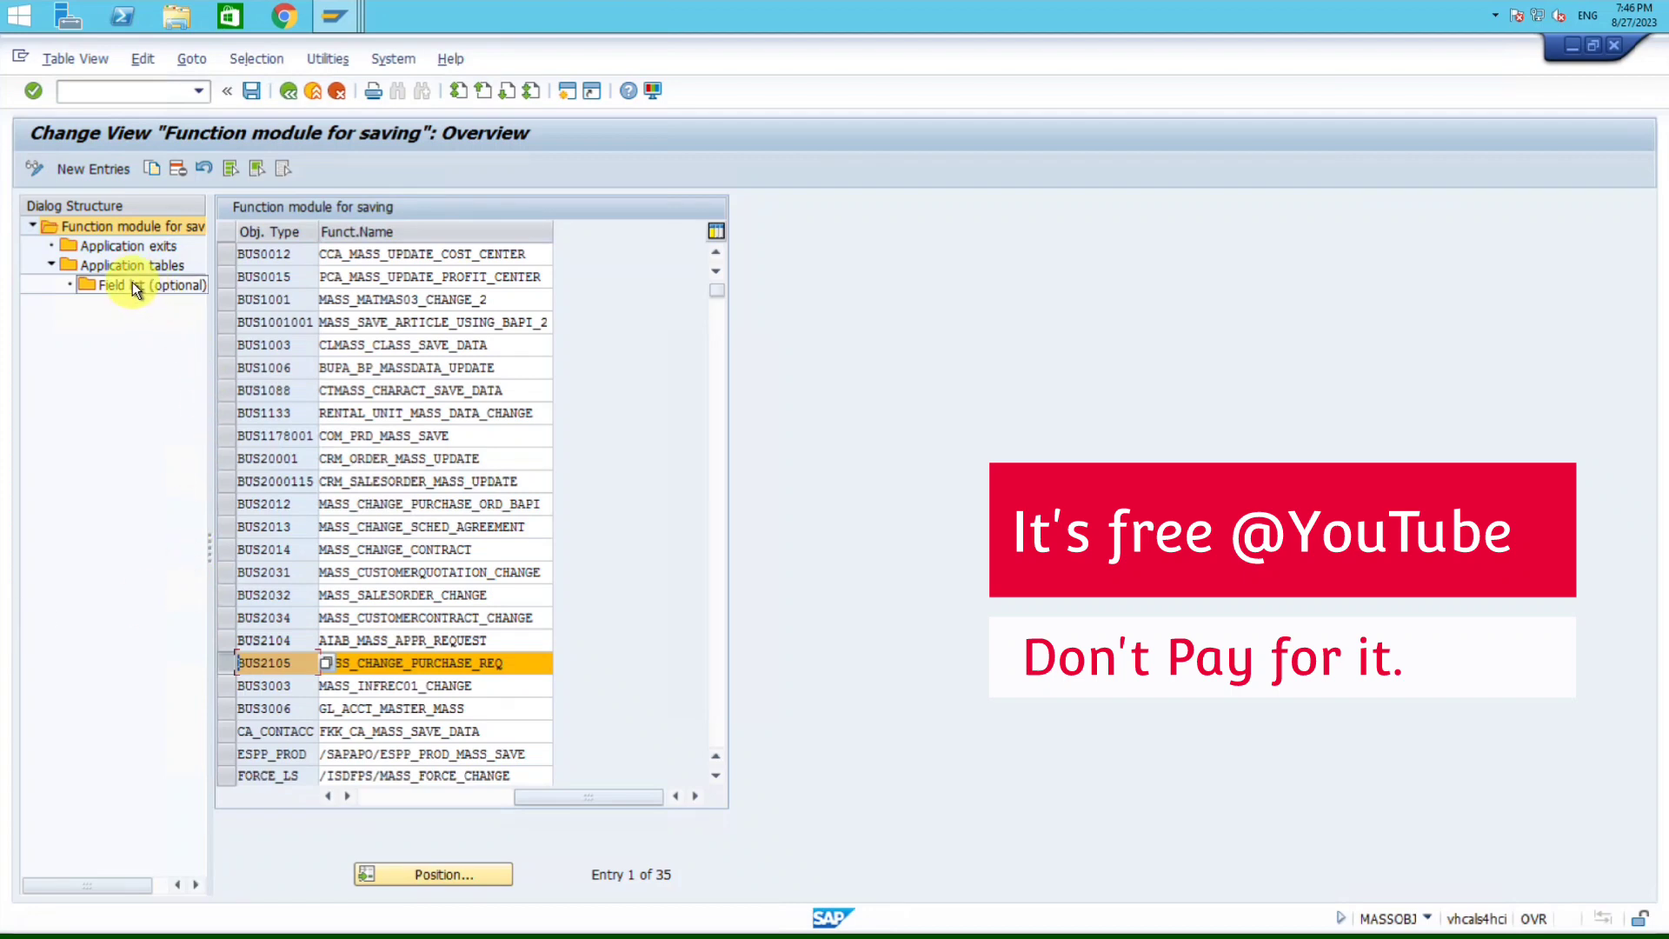
double_click(132, 283)
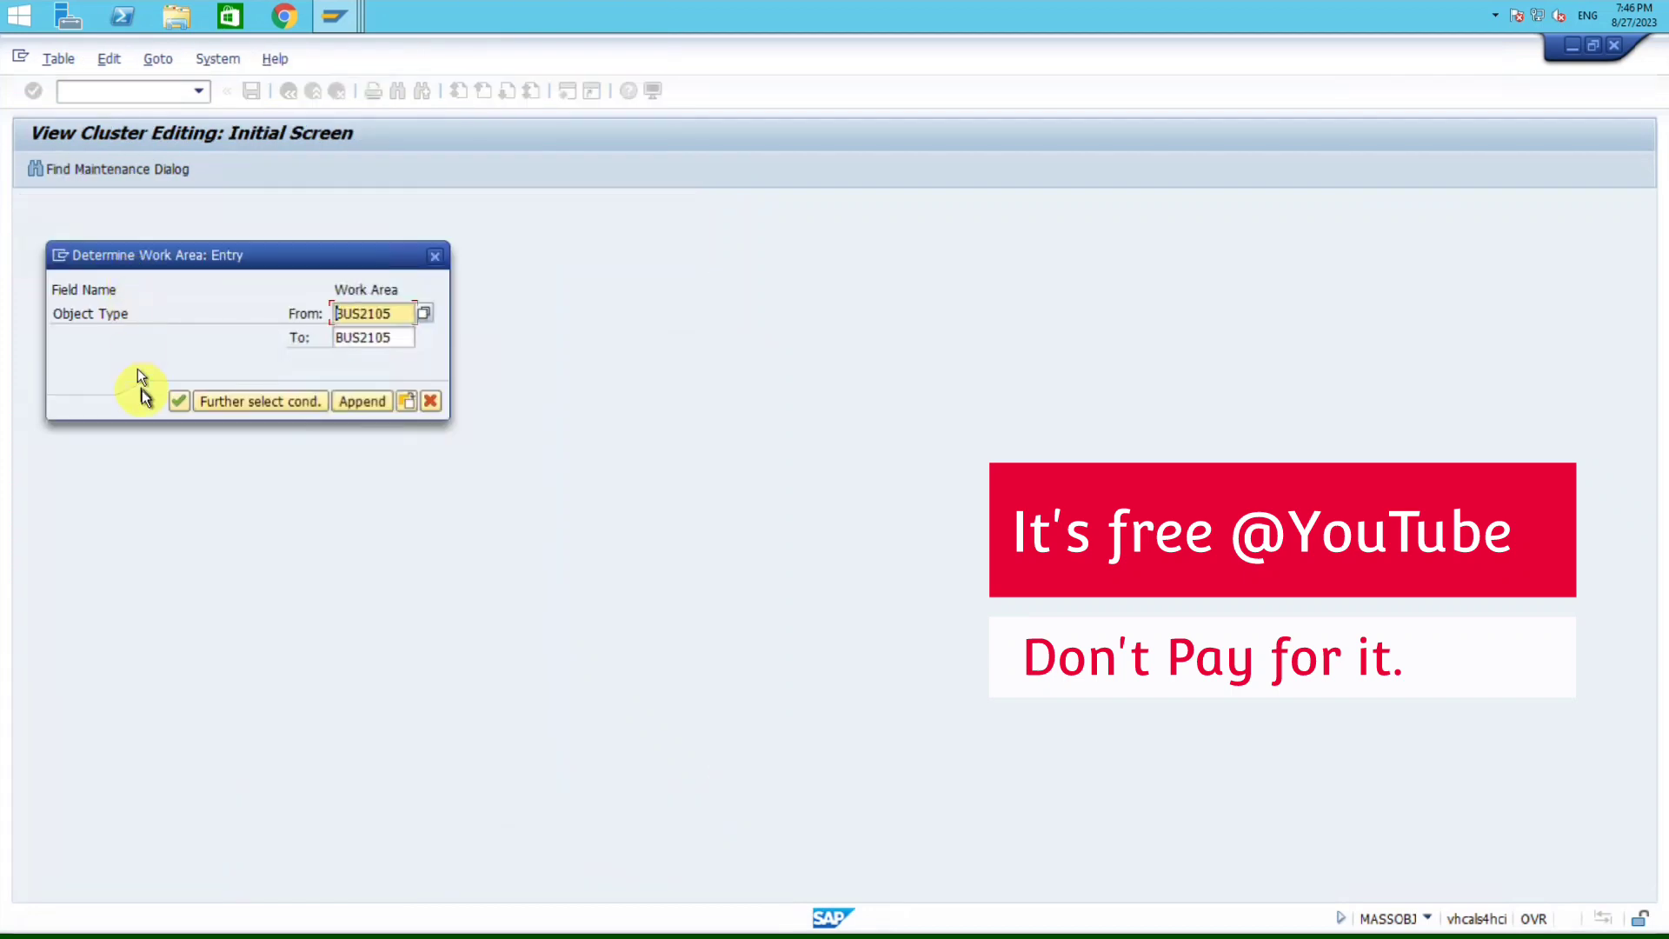
click(182, 401)
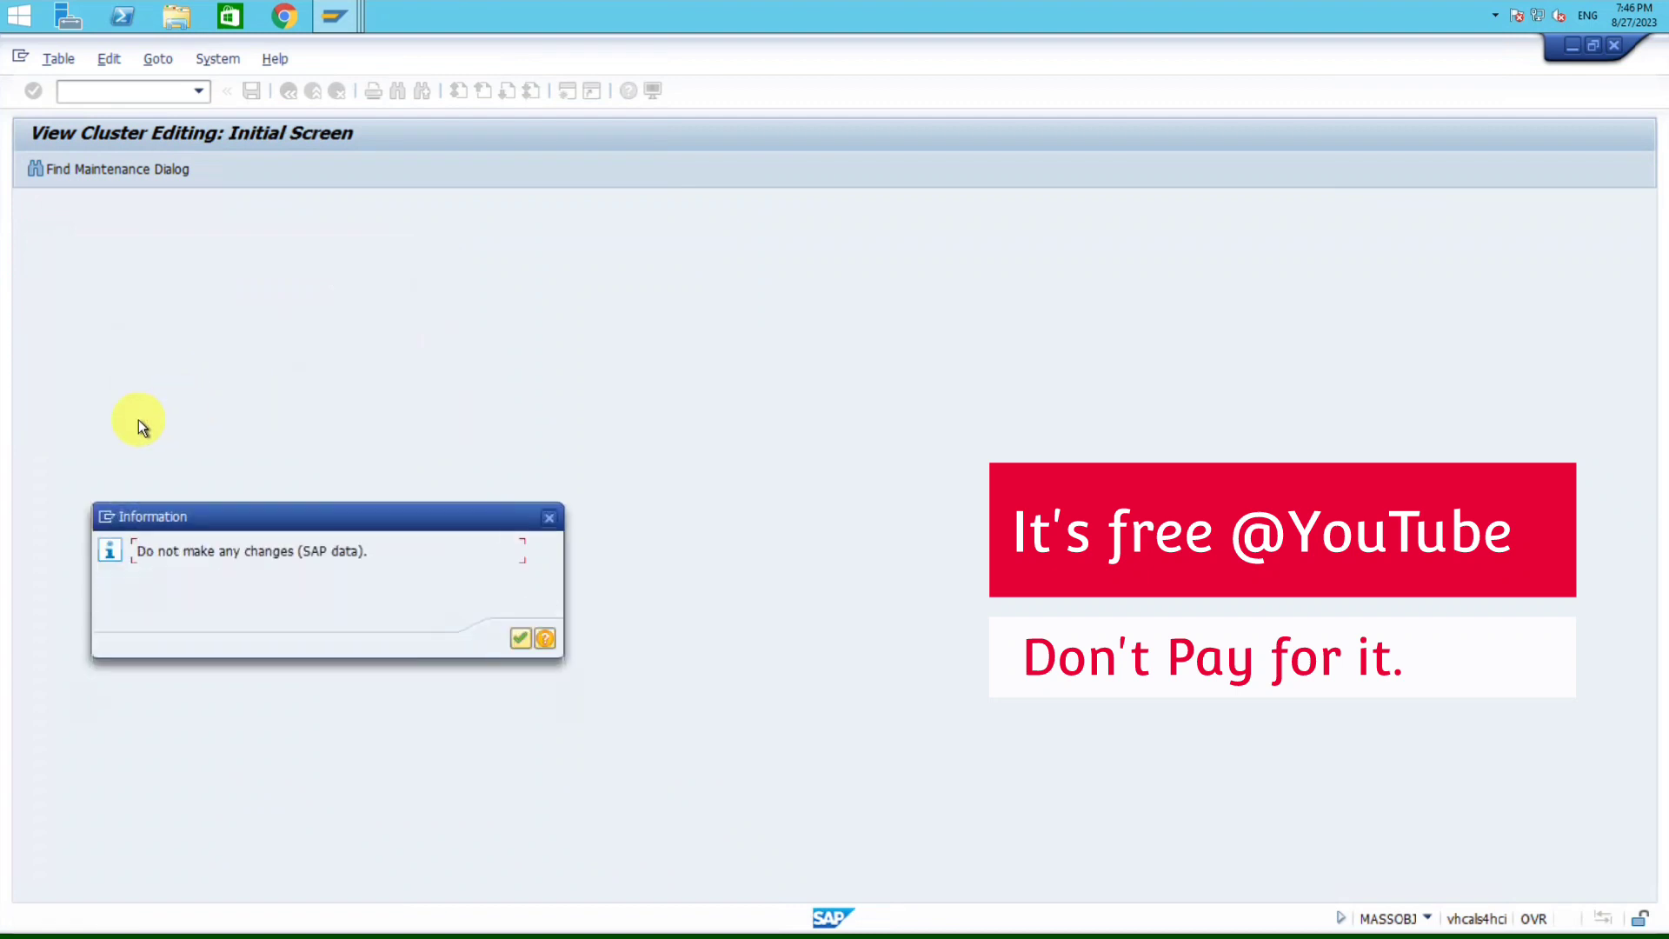
click(518, 640)
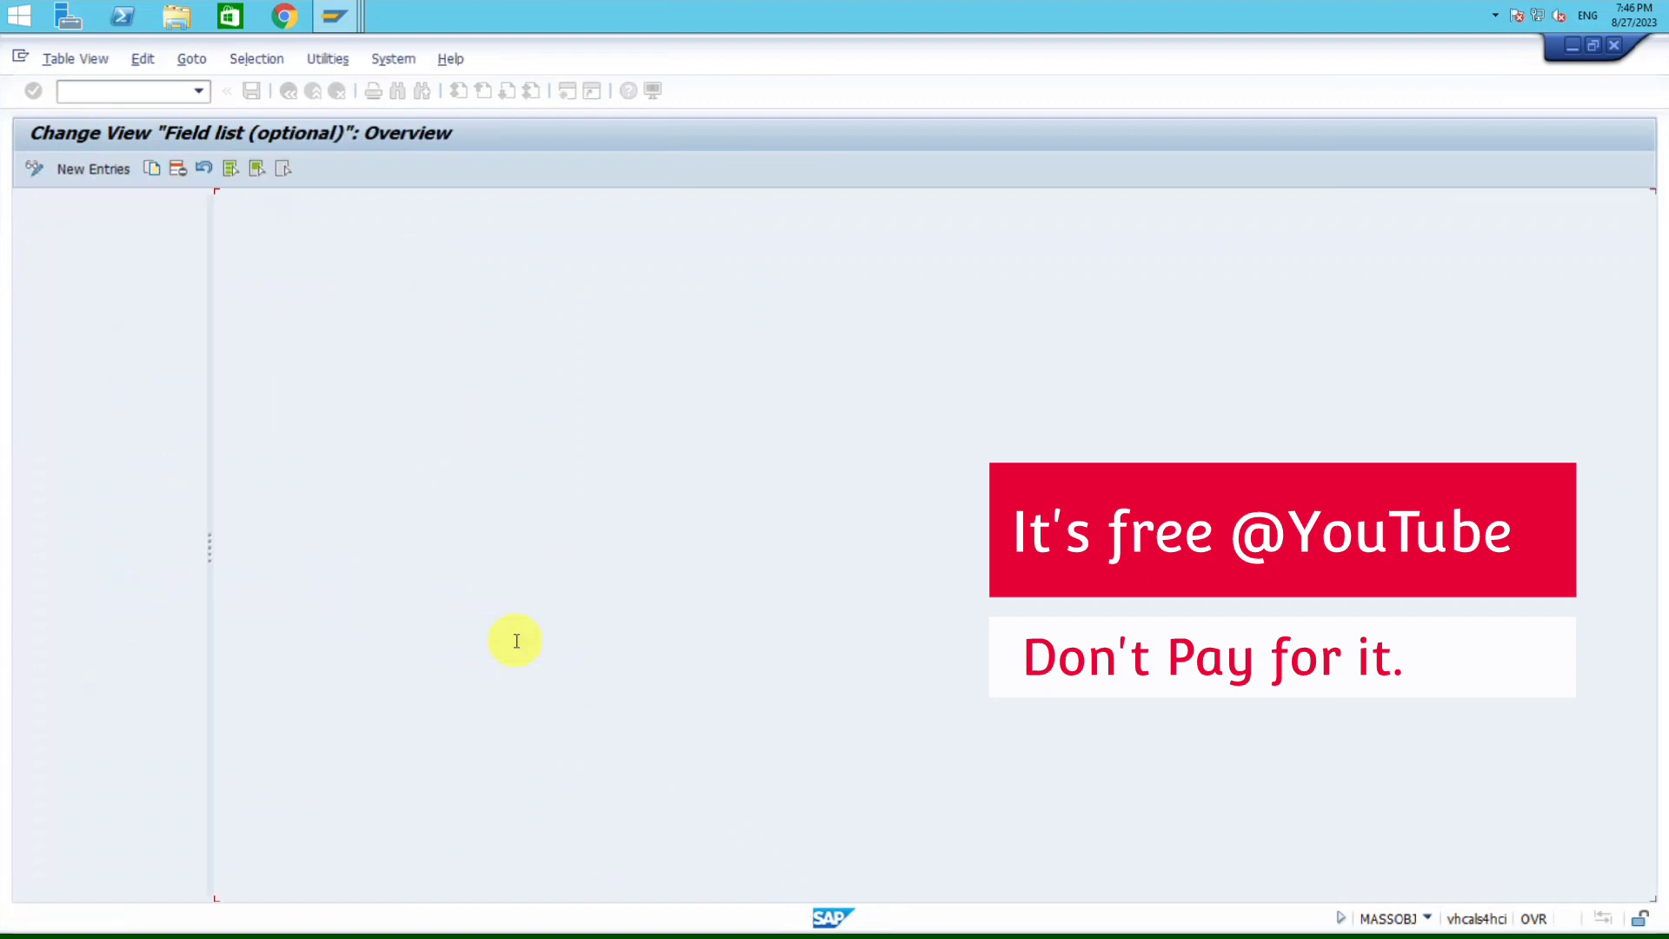
scroll(333, 337, down, 2)
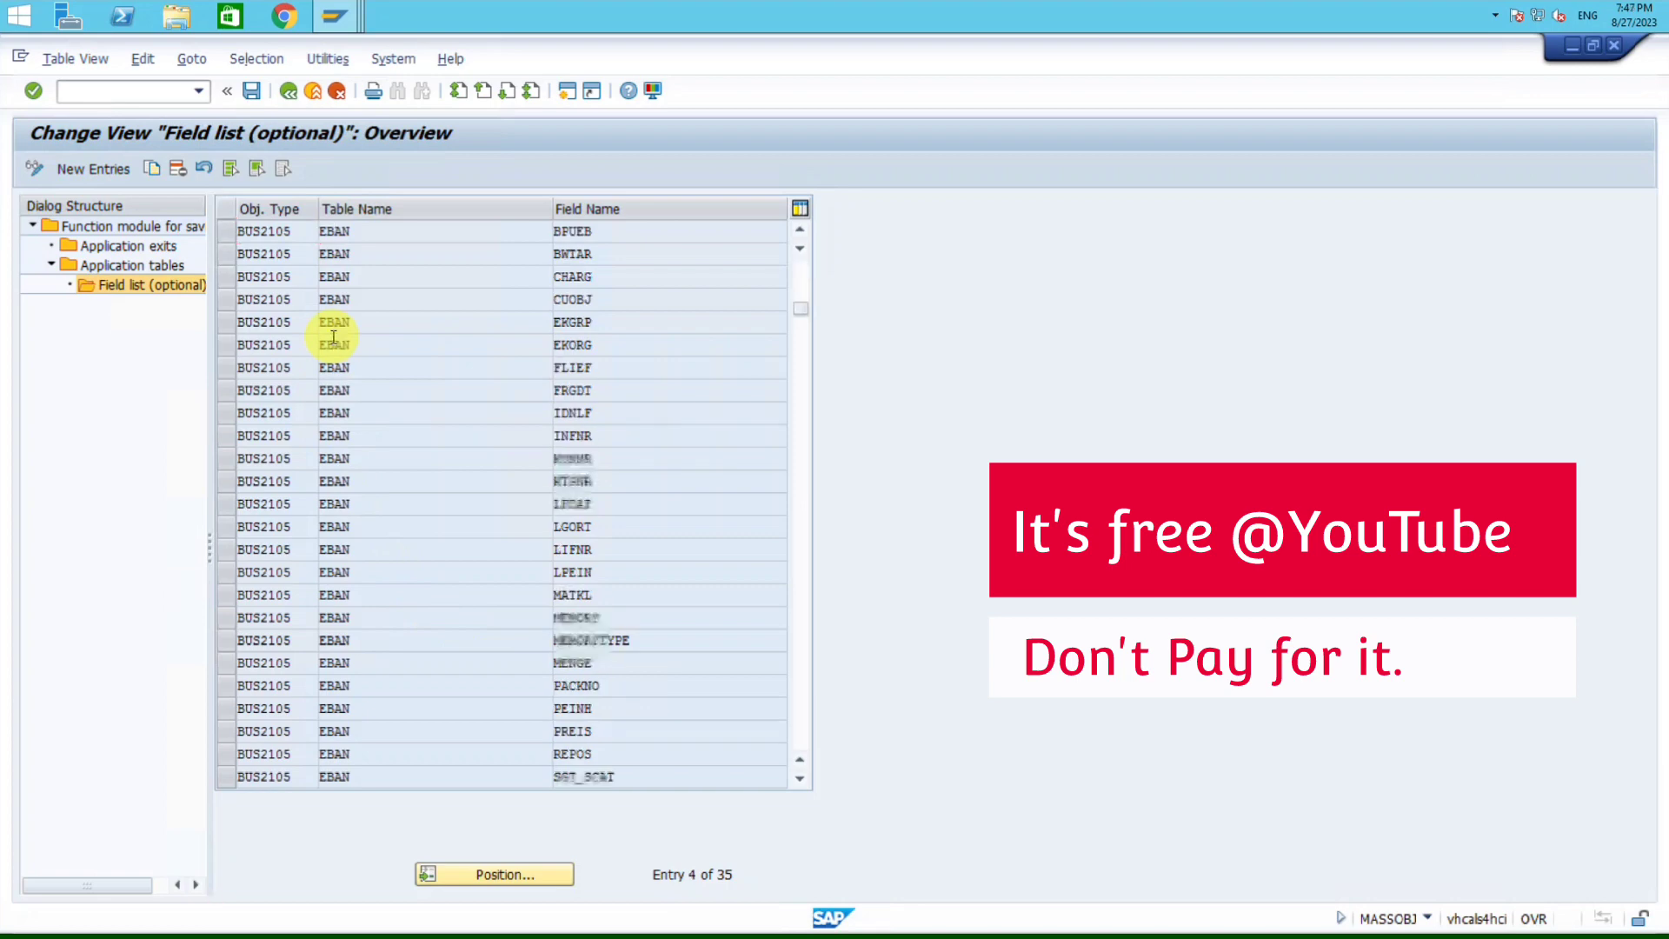
scroll(425, 588, down, 2)
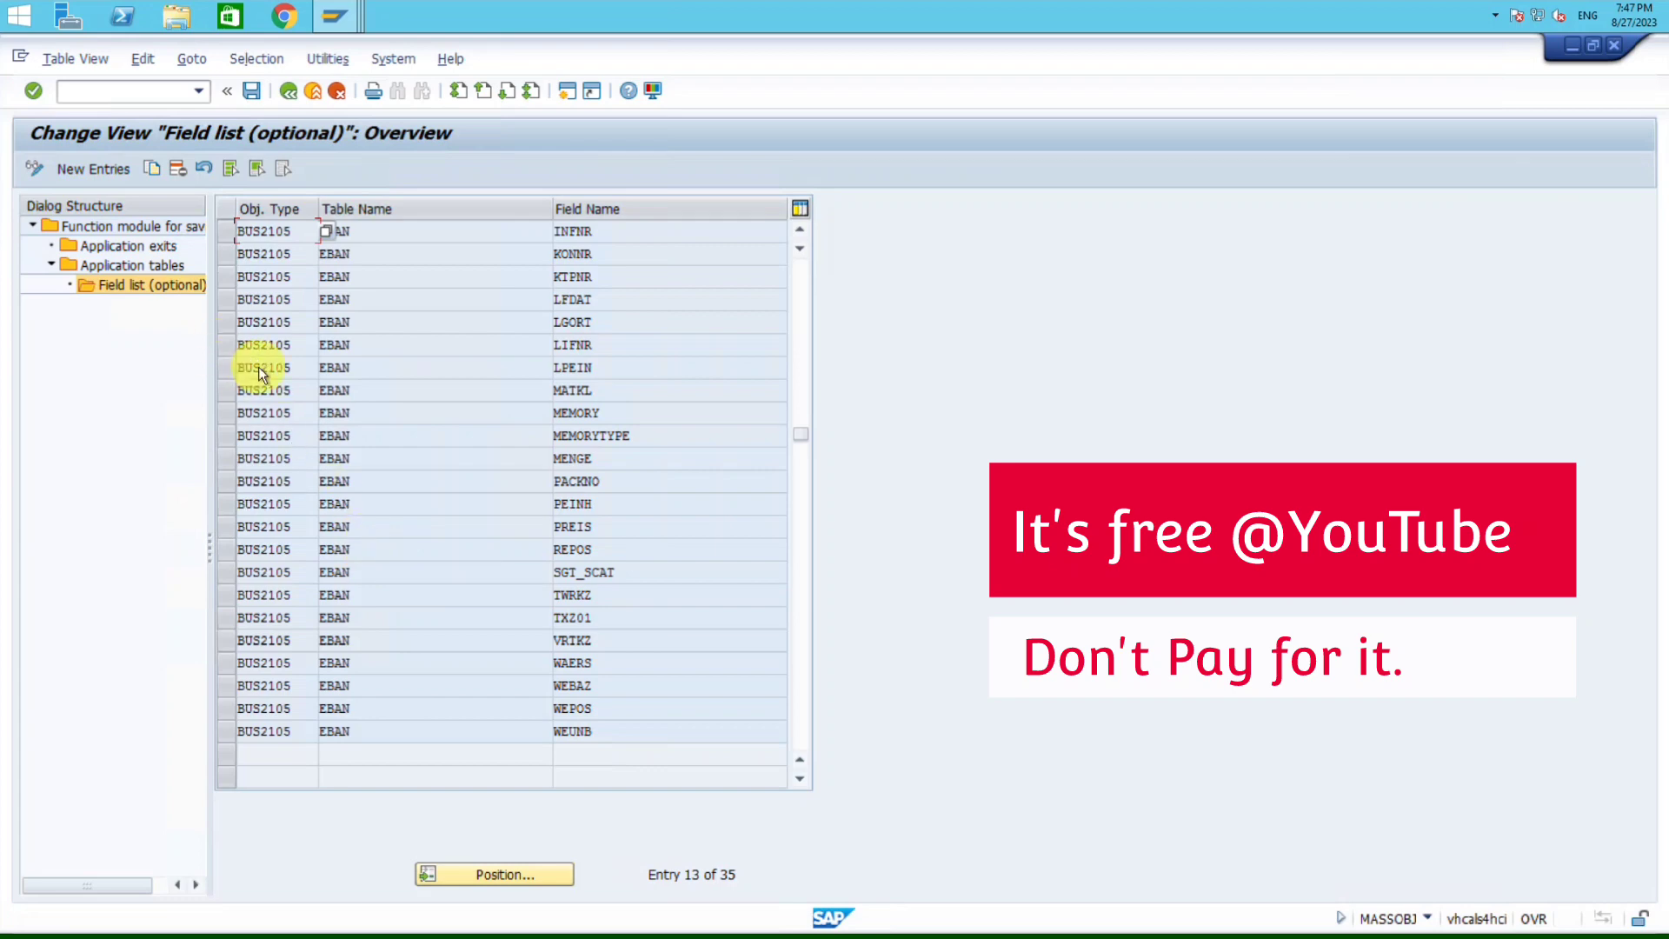
Step: Start a new field list entry with object type BUS2105 and table name EBAN
click(94, 168)
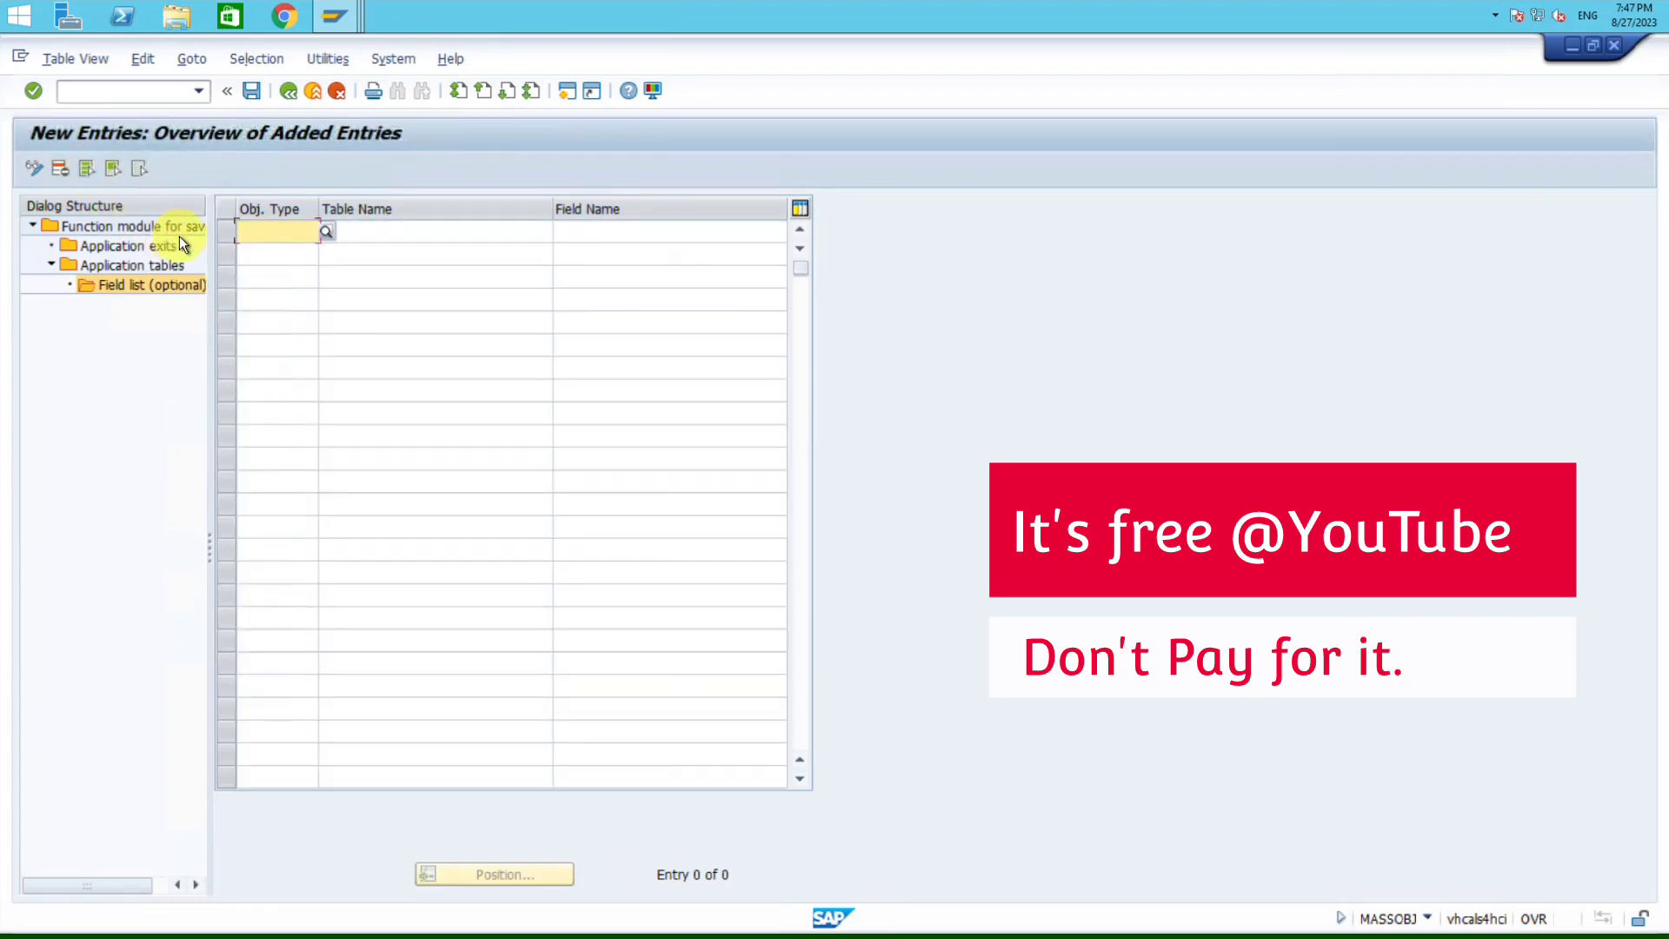
click(247, 231)
click(261, 251)
click(365, 231)
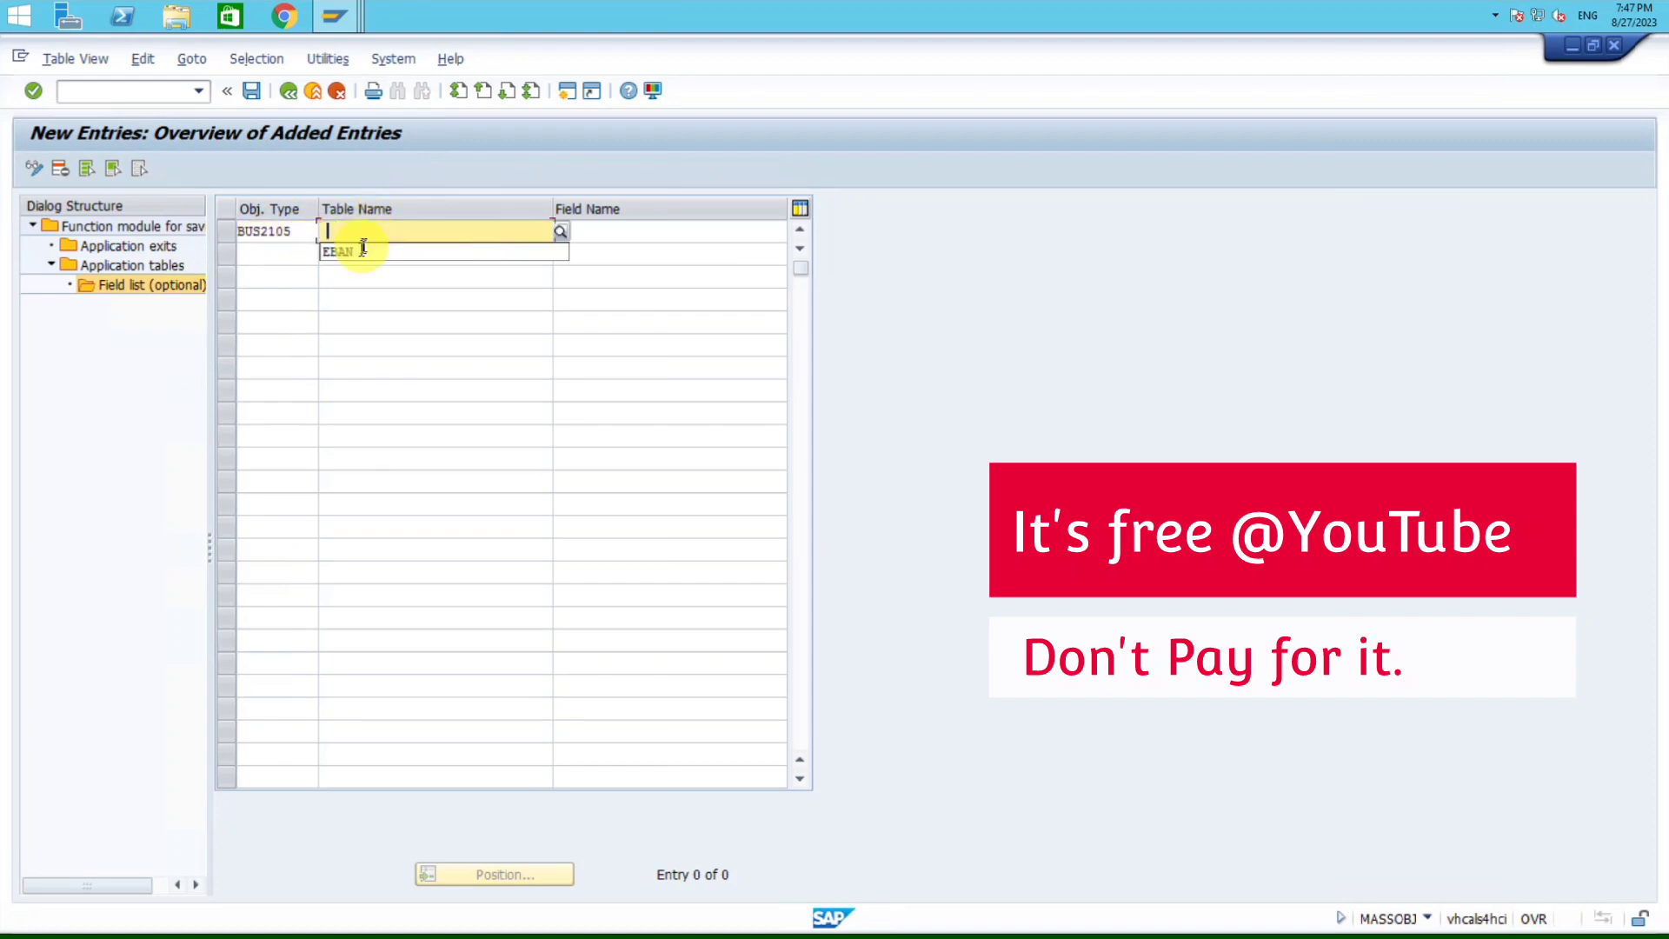
click(358, 248)
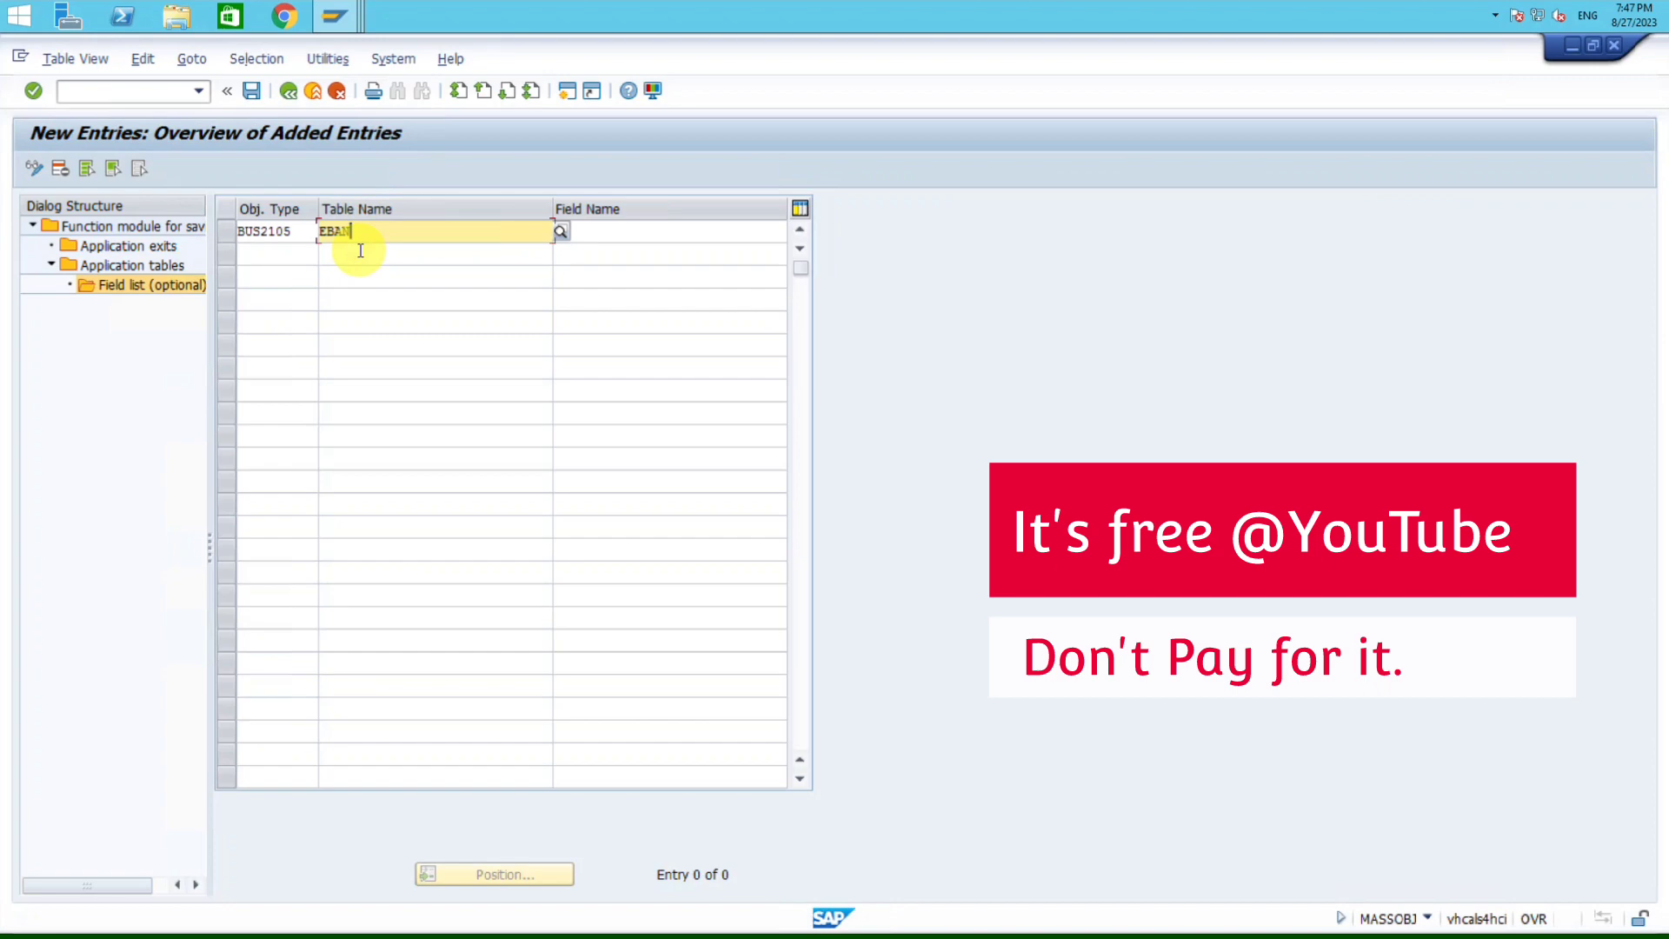
Step: Copy the technical name LOEKZ from the SE16N session and enter it as the field name of the new BUS2105/EBAN entry
key(alt+Tab)
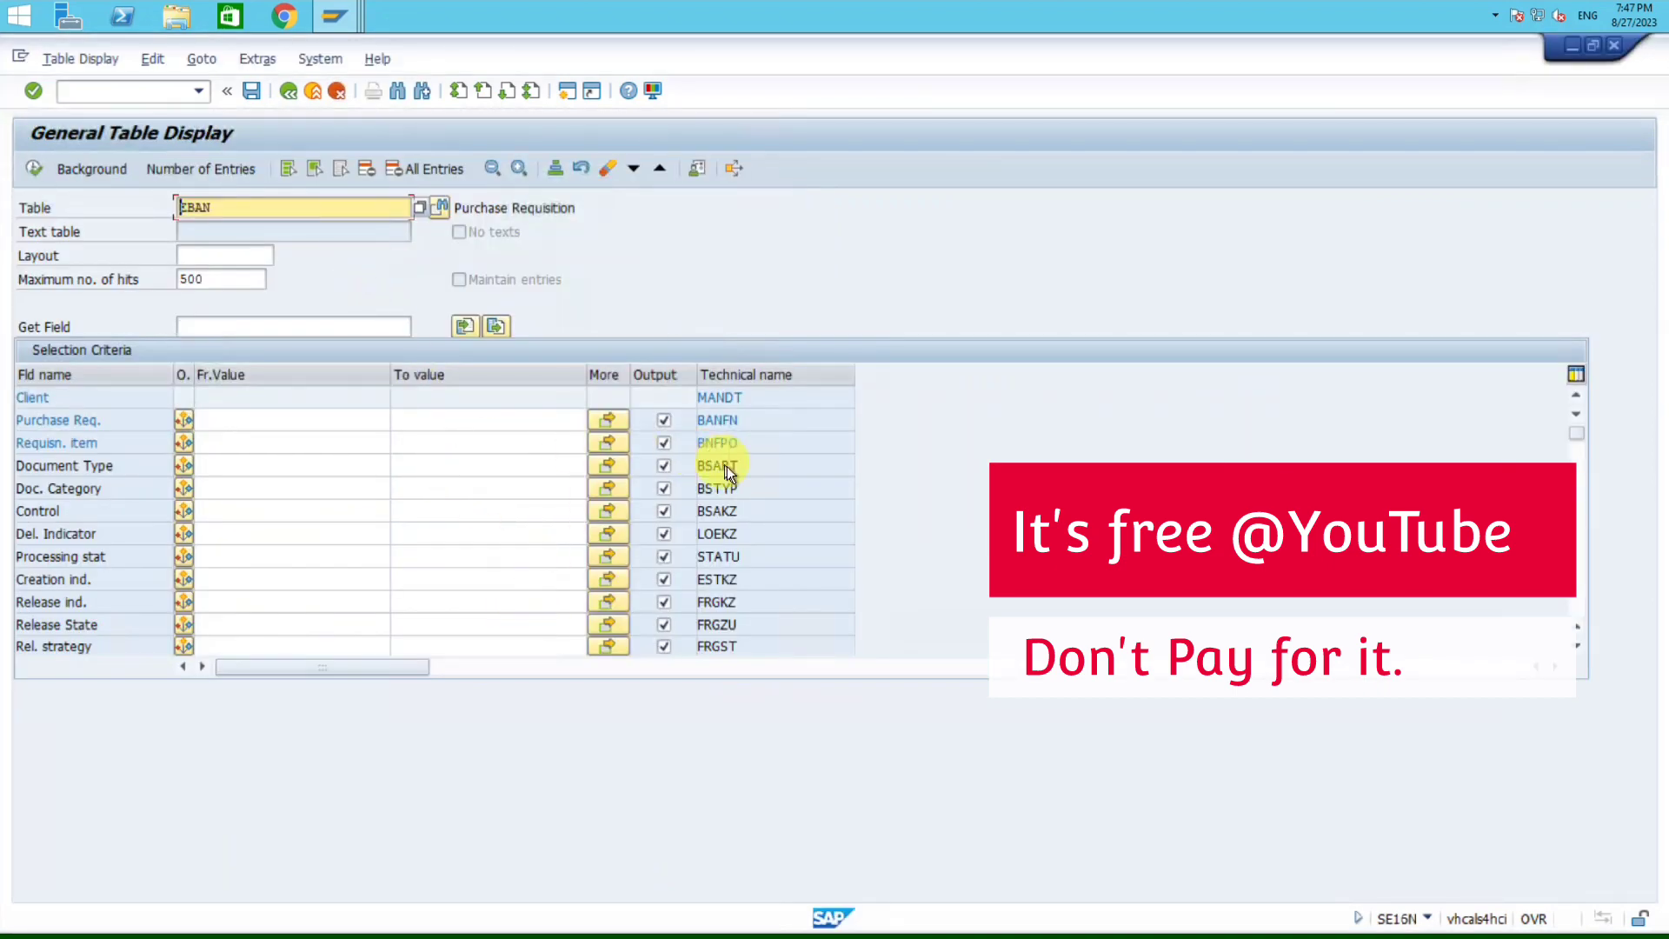
click(698, 533)
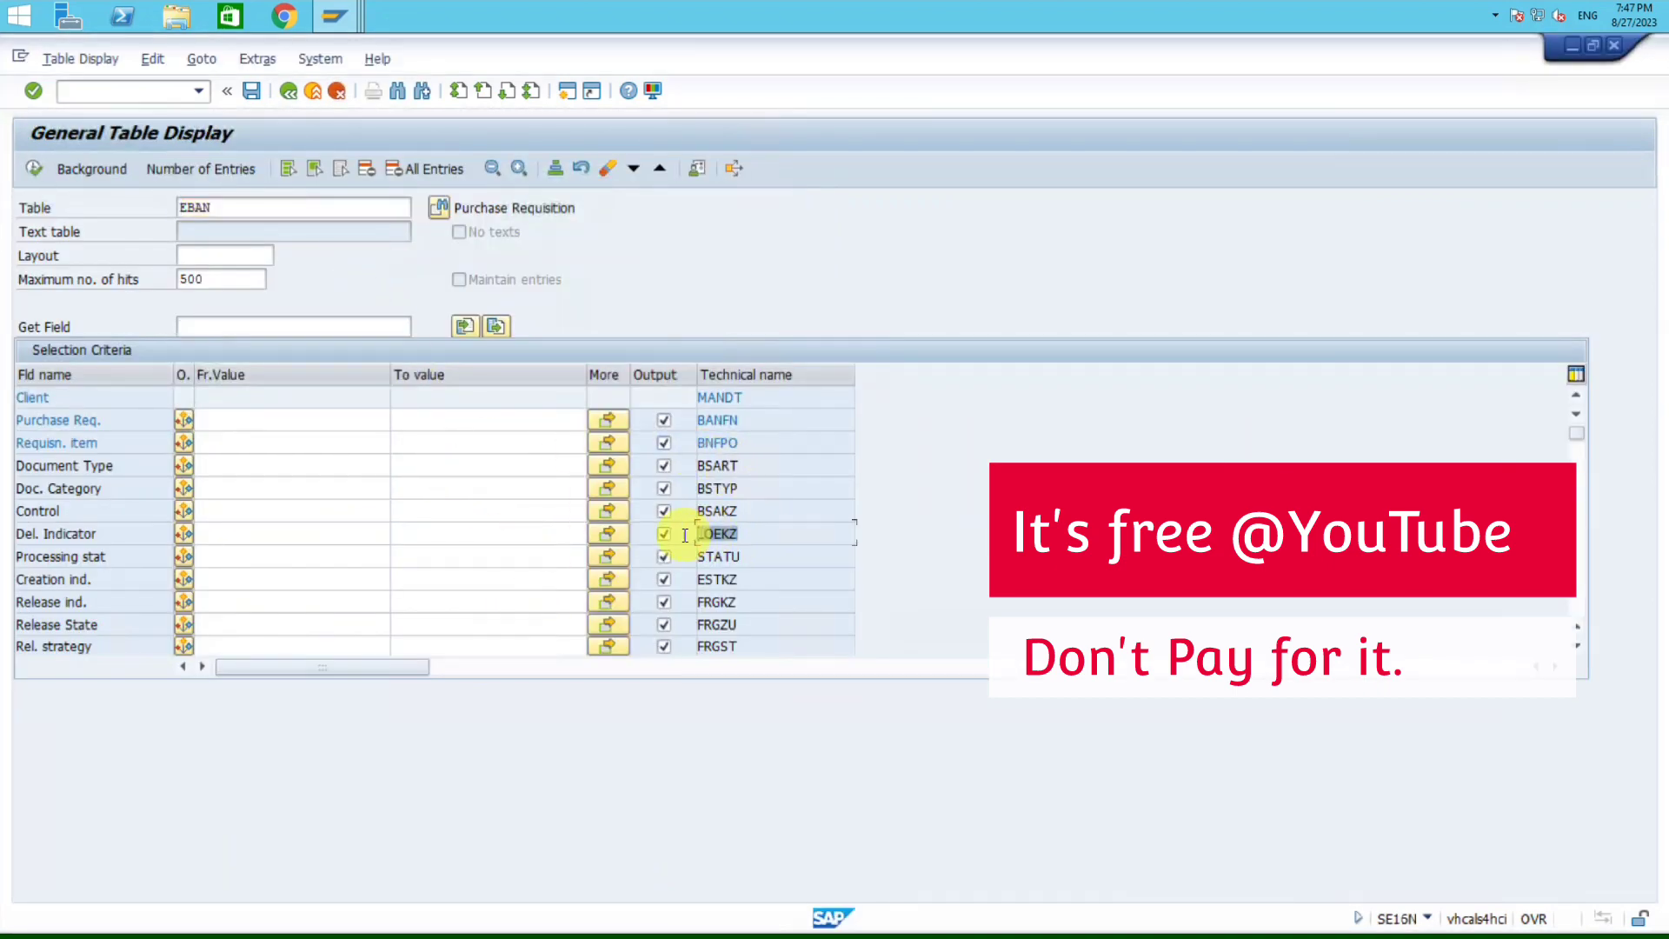
key(alt+Tab)
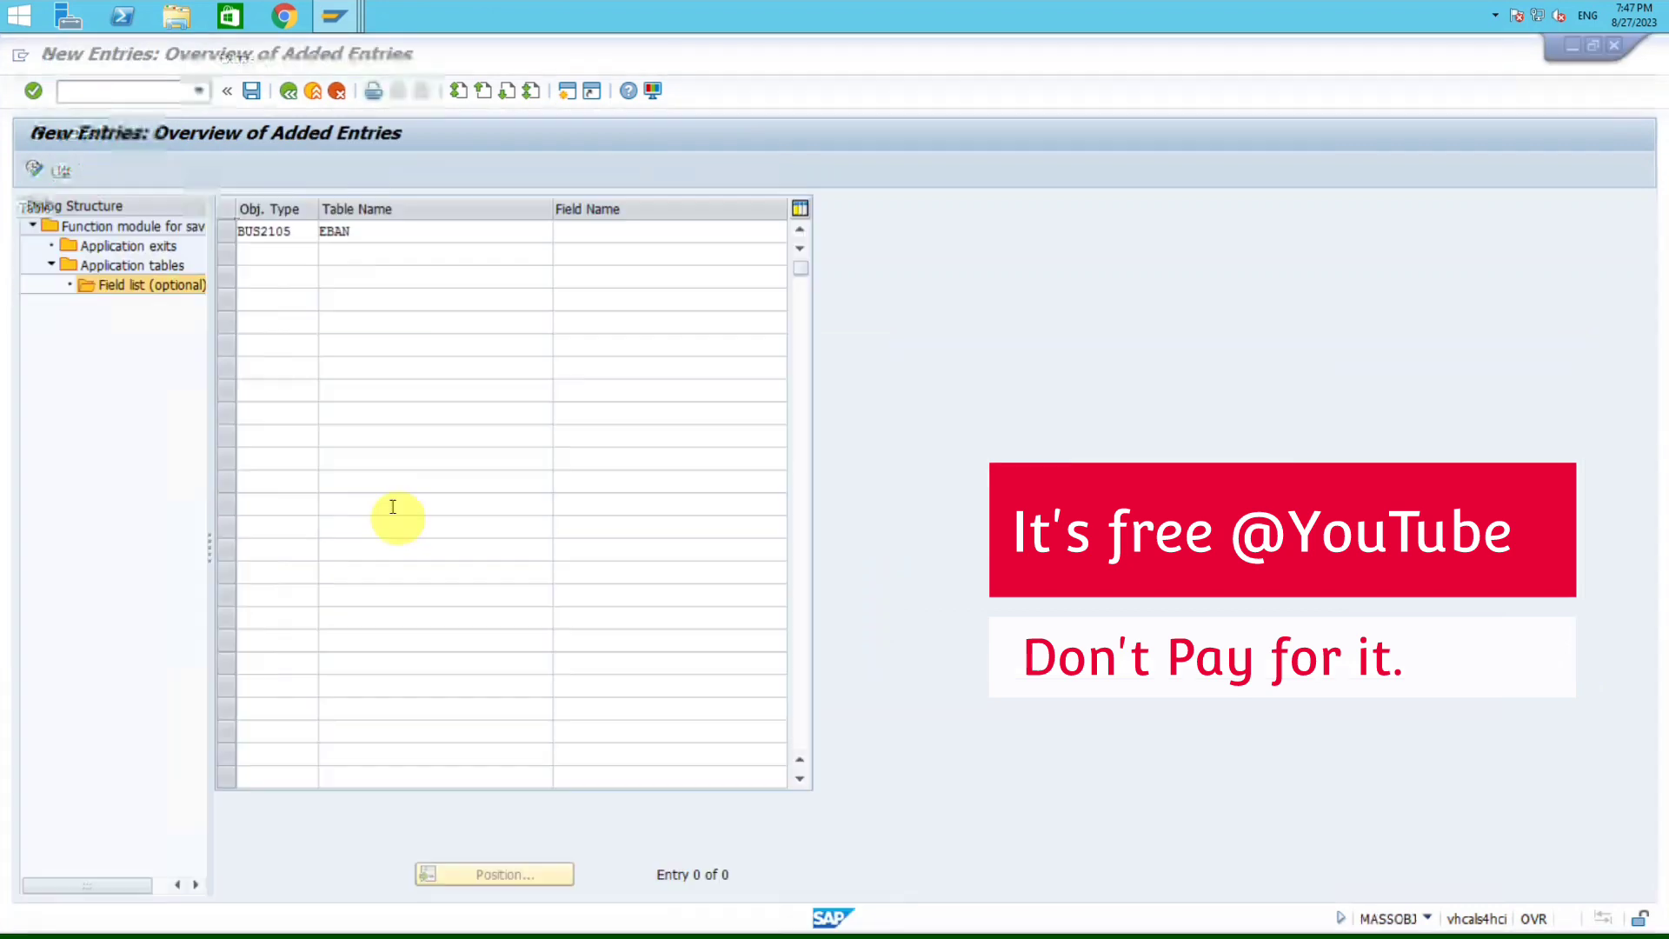
click(609, 236)
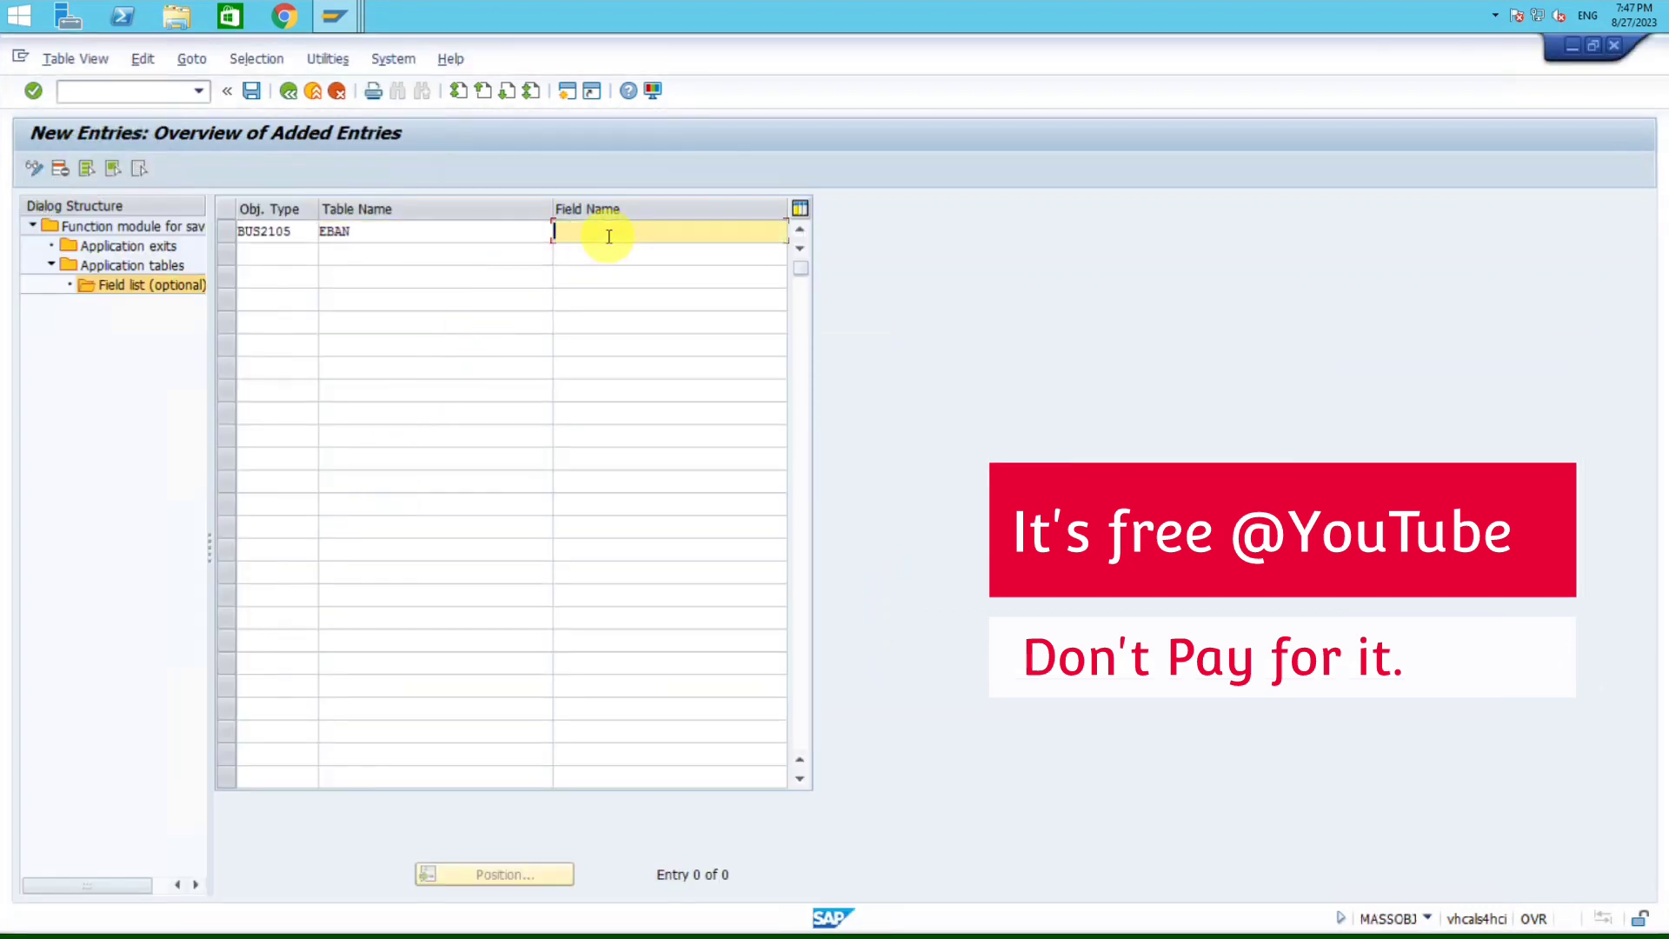
key(ctrl+v)
key(Return)
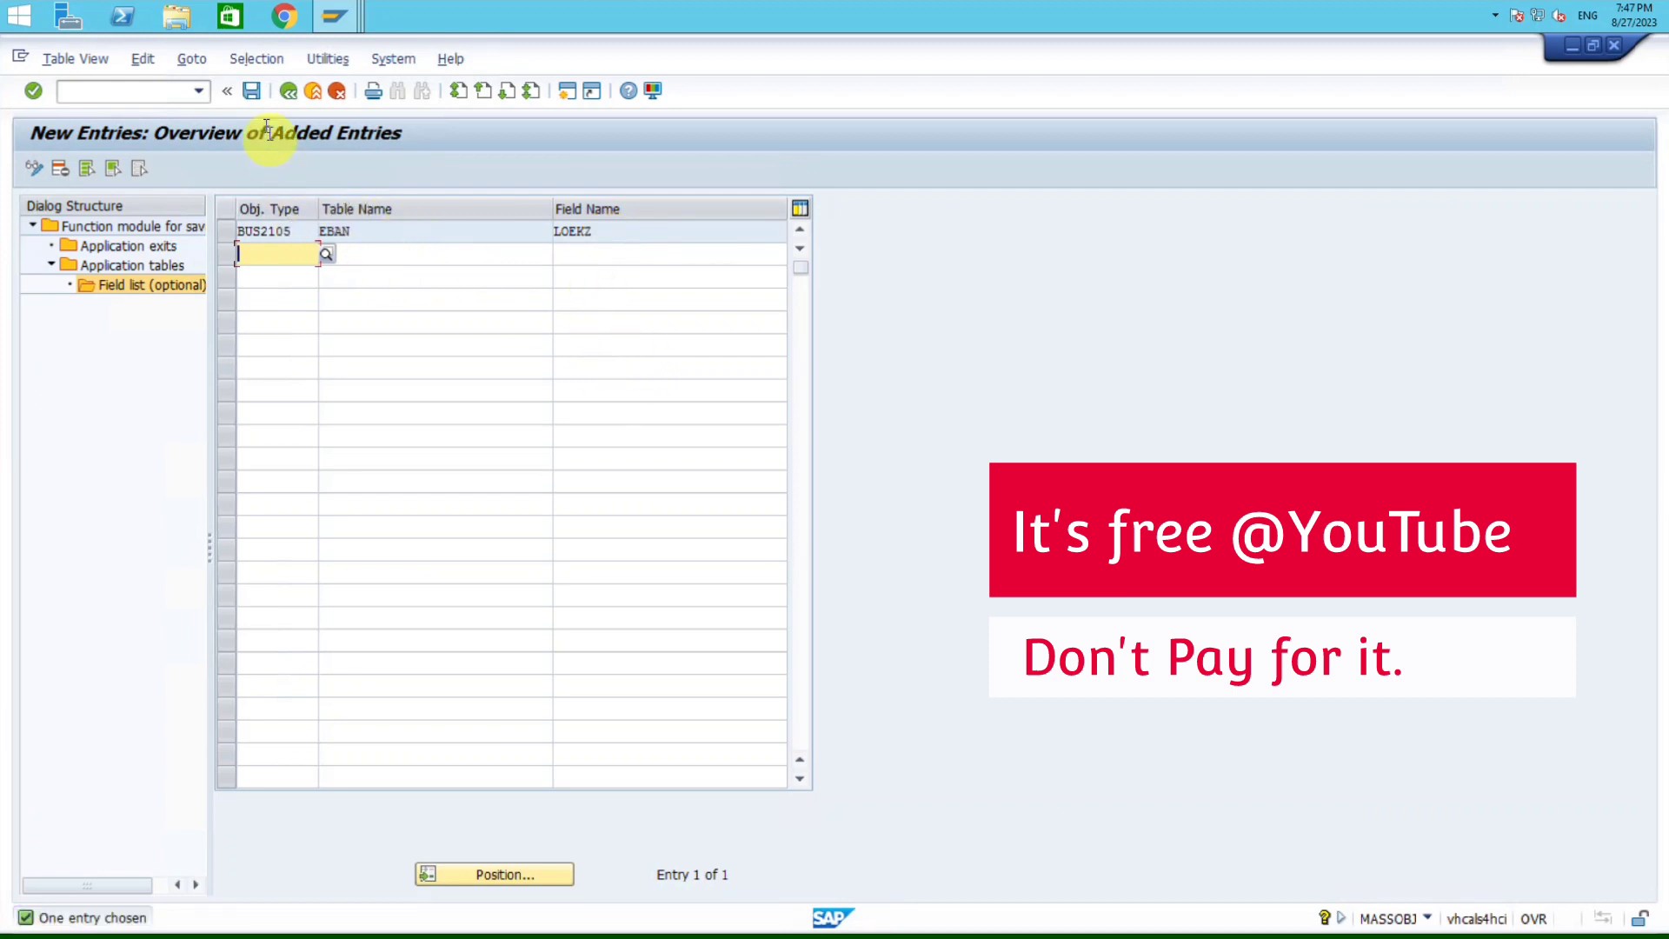
Step: Save the new field list entry with the proposed workbench request and leave MASSOBJ for the SAP Easy Access screen
click(252, 93)
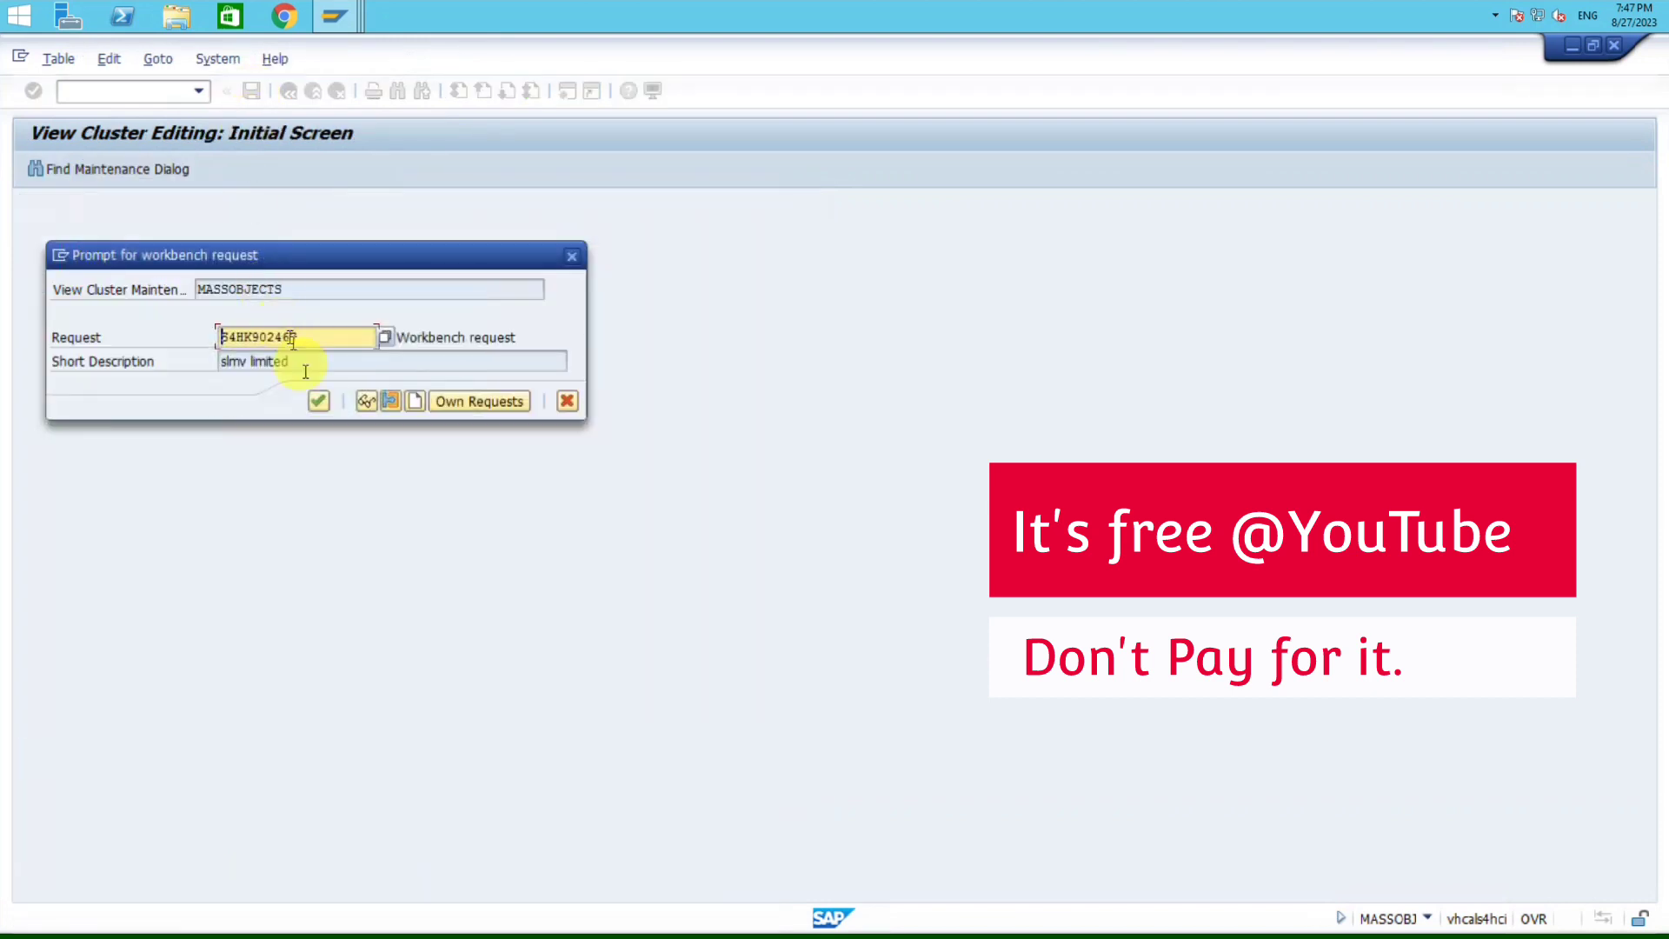
click(319, 401)
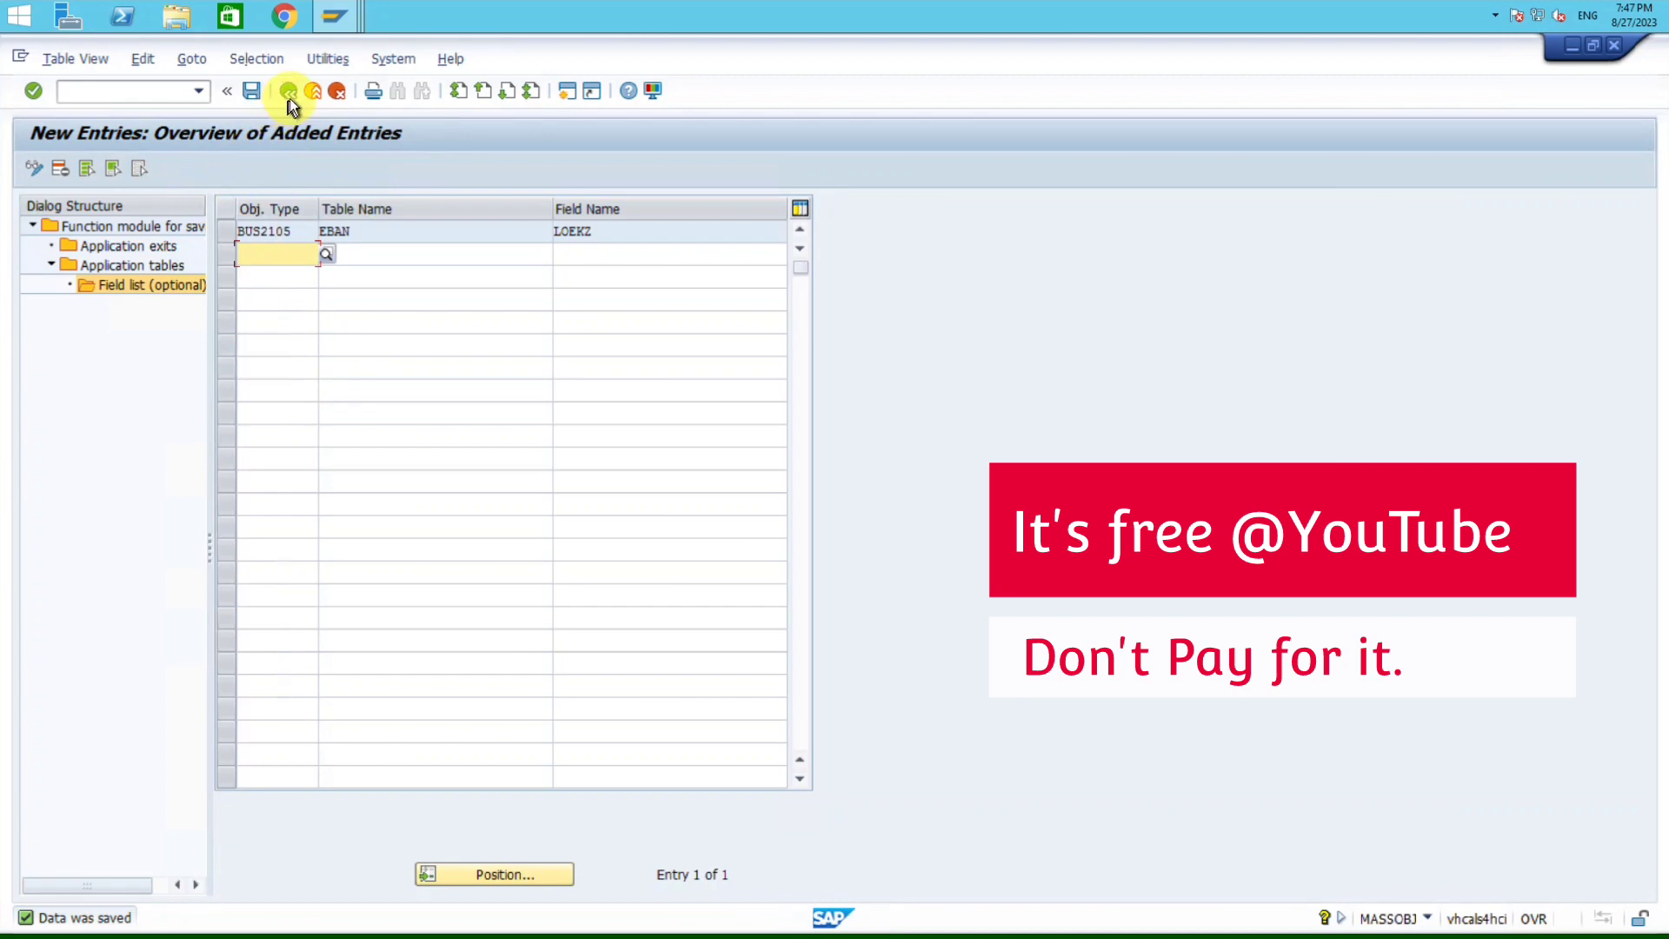
click(252, 91)
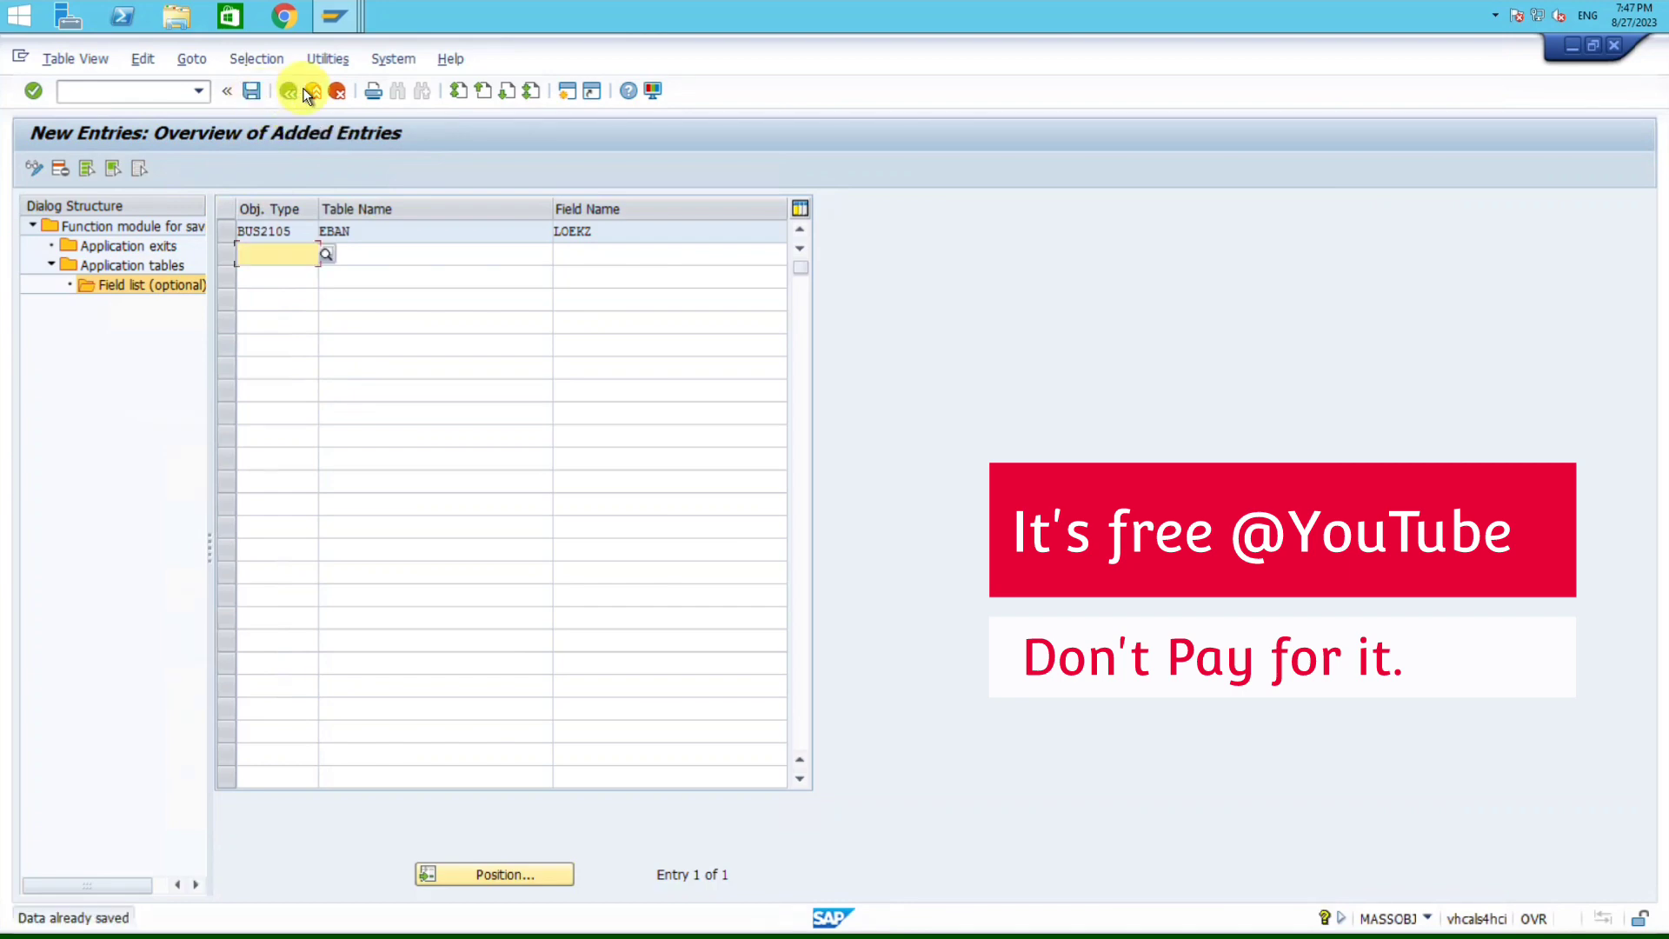
click(288, 93)
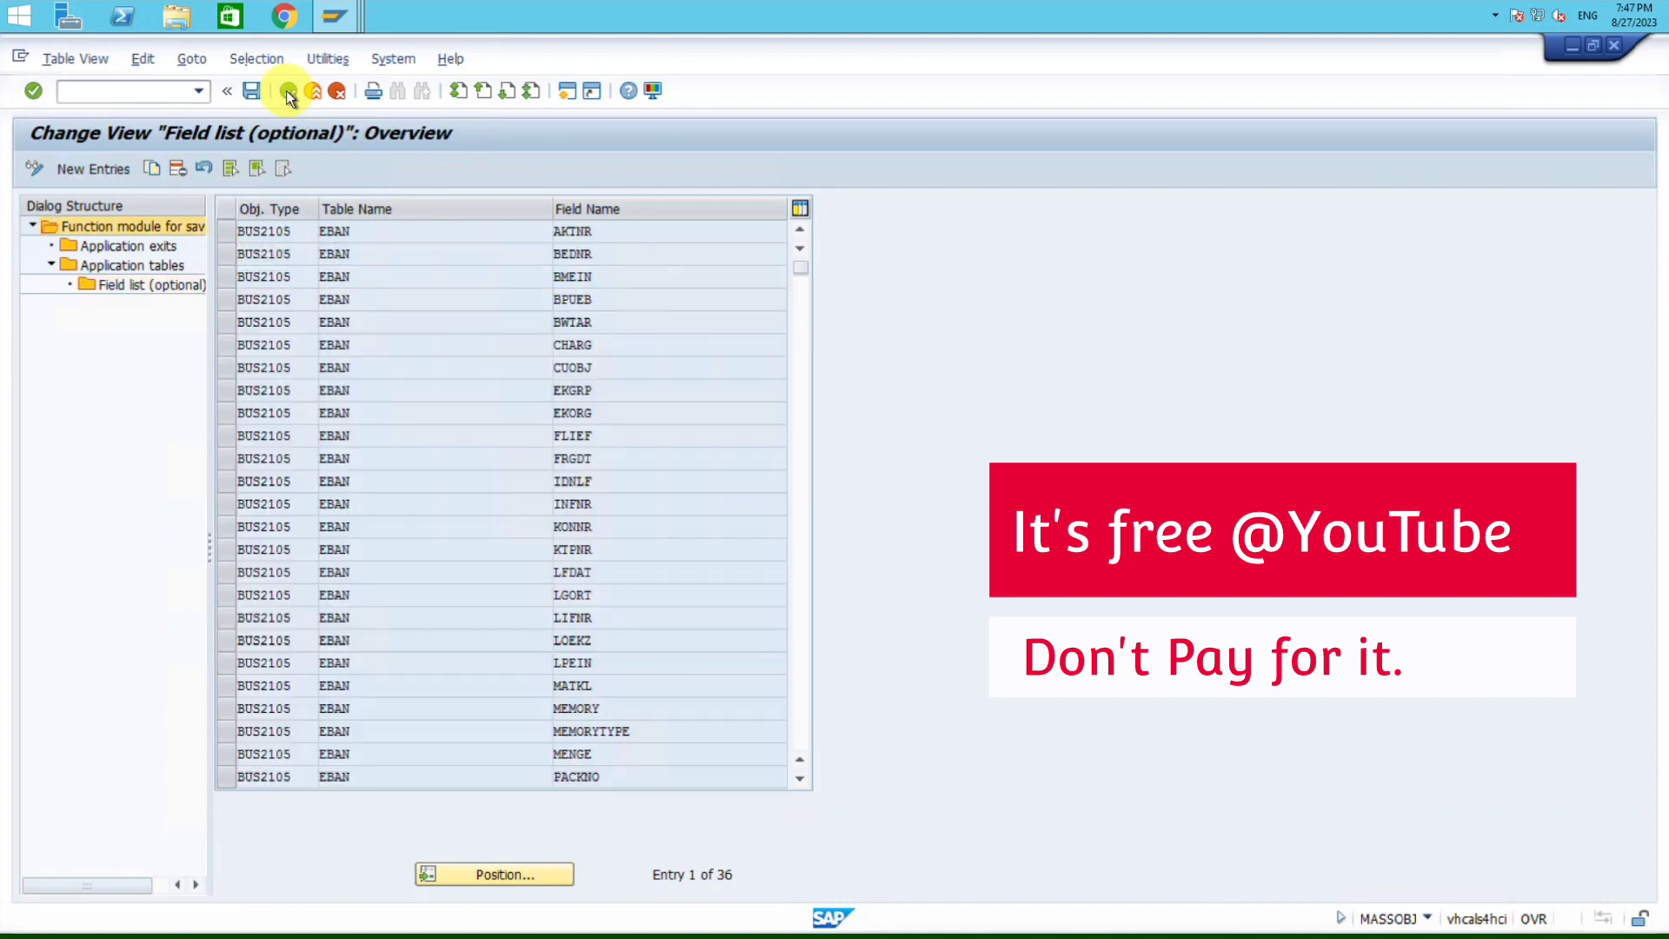
click(288, 92)
click(289, 92)
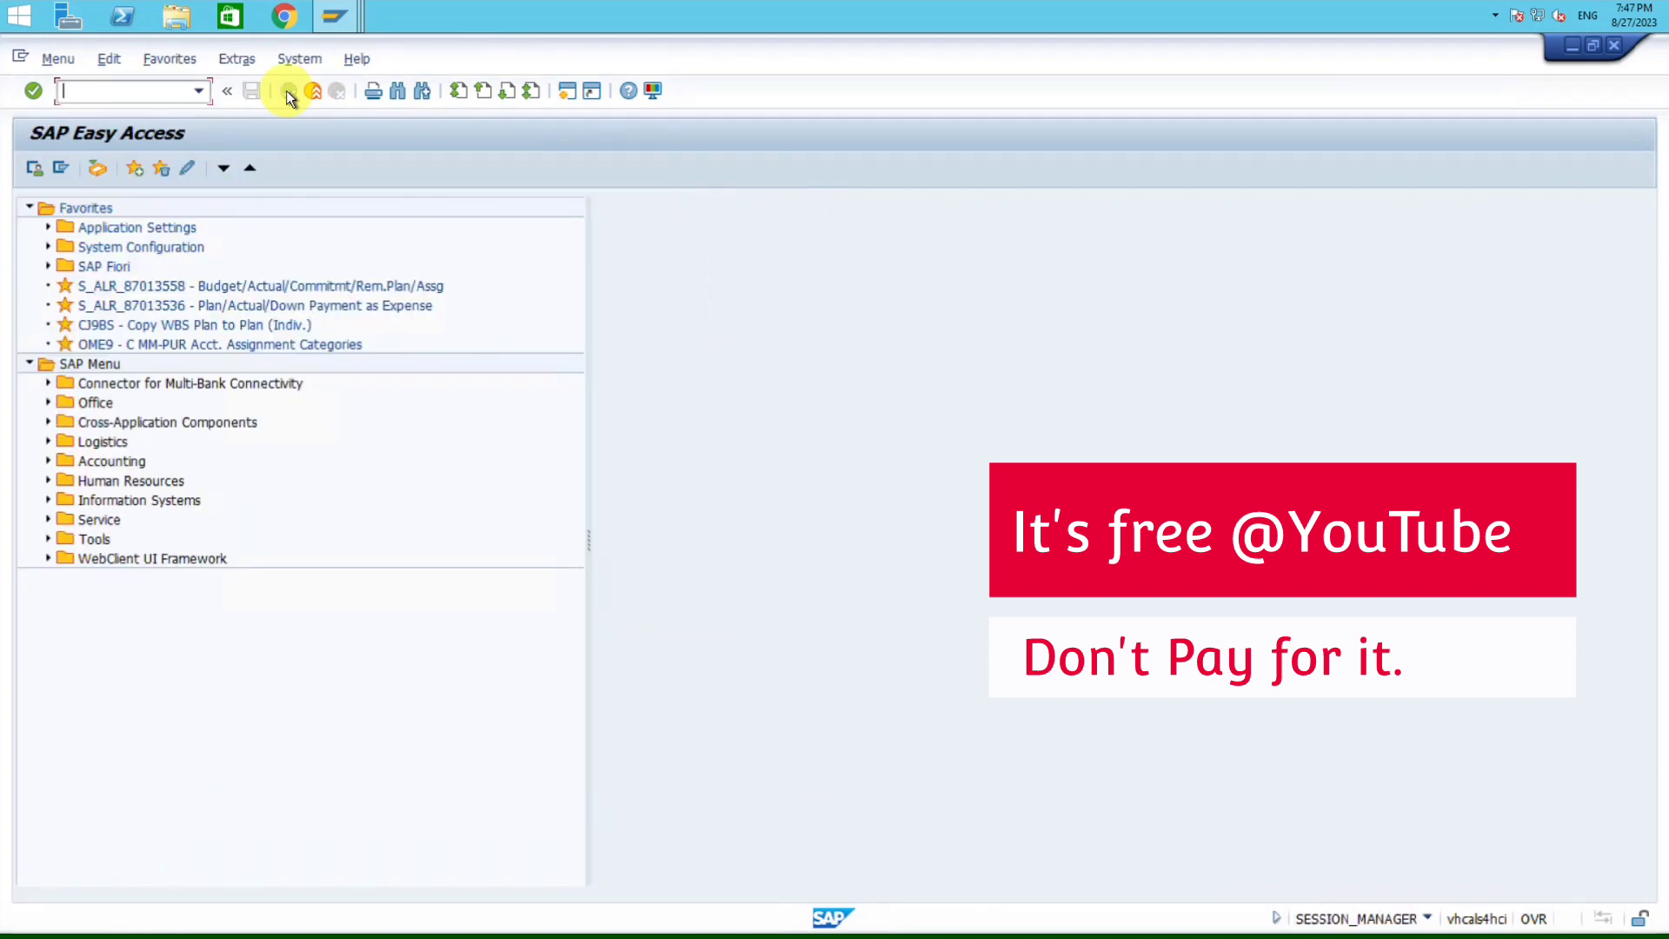
Step: Return to the SE16N session, leave the table display, and start transaction MASS
key(alt+Tab)
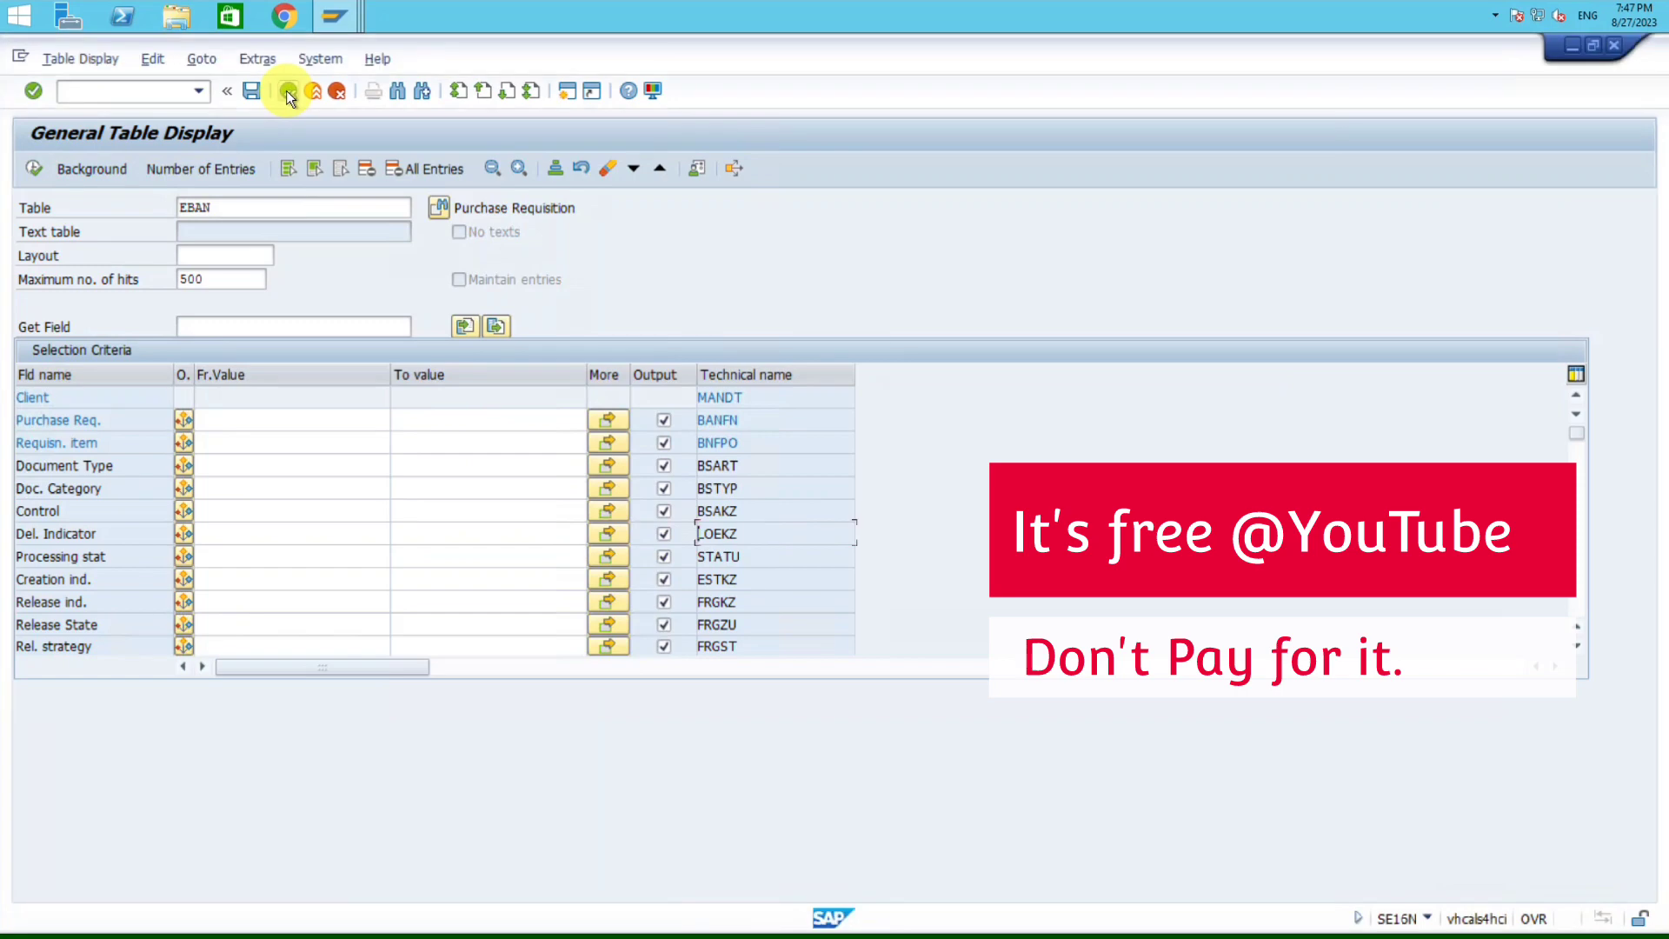
key(alt+Tab)
key(alt+Tab)
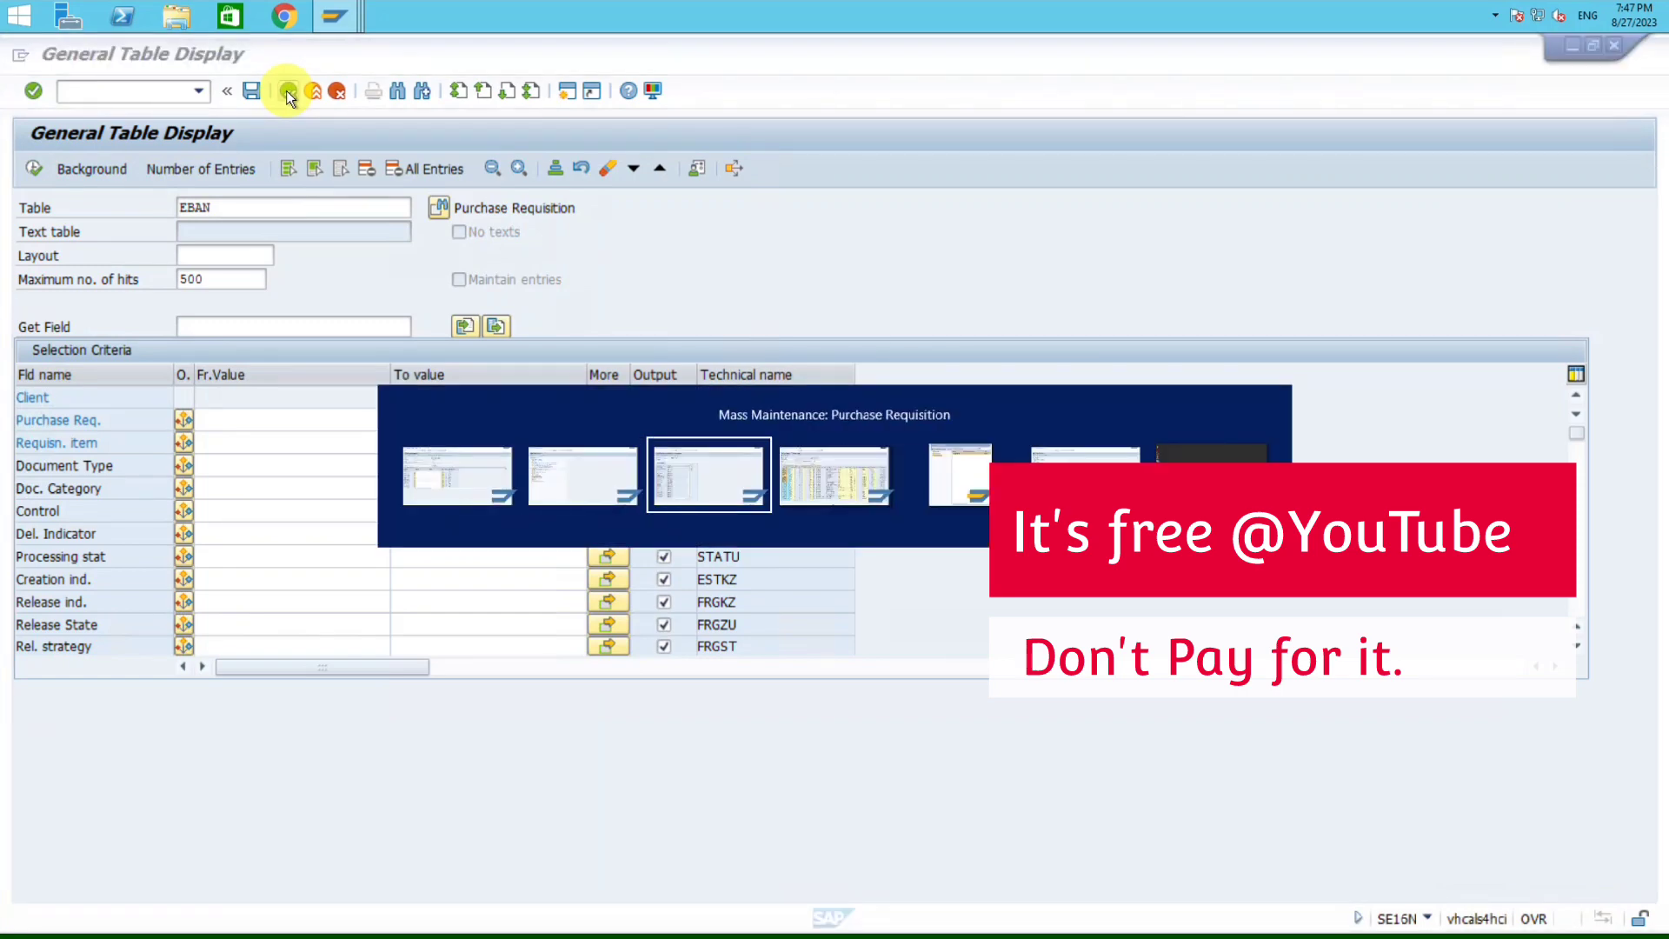
key(alt+Tab)
key(alt+Tab)
key(alt+Tab)
key(alt+Tab)
key(alt+Tab)
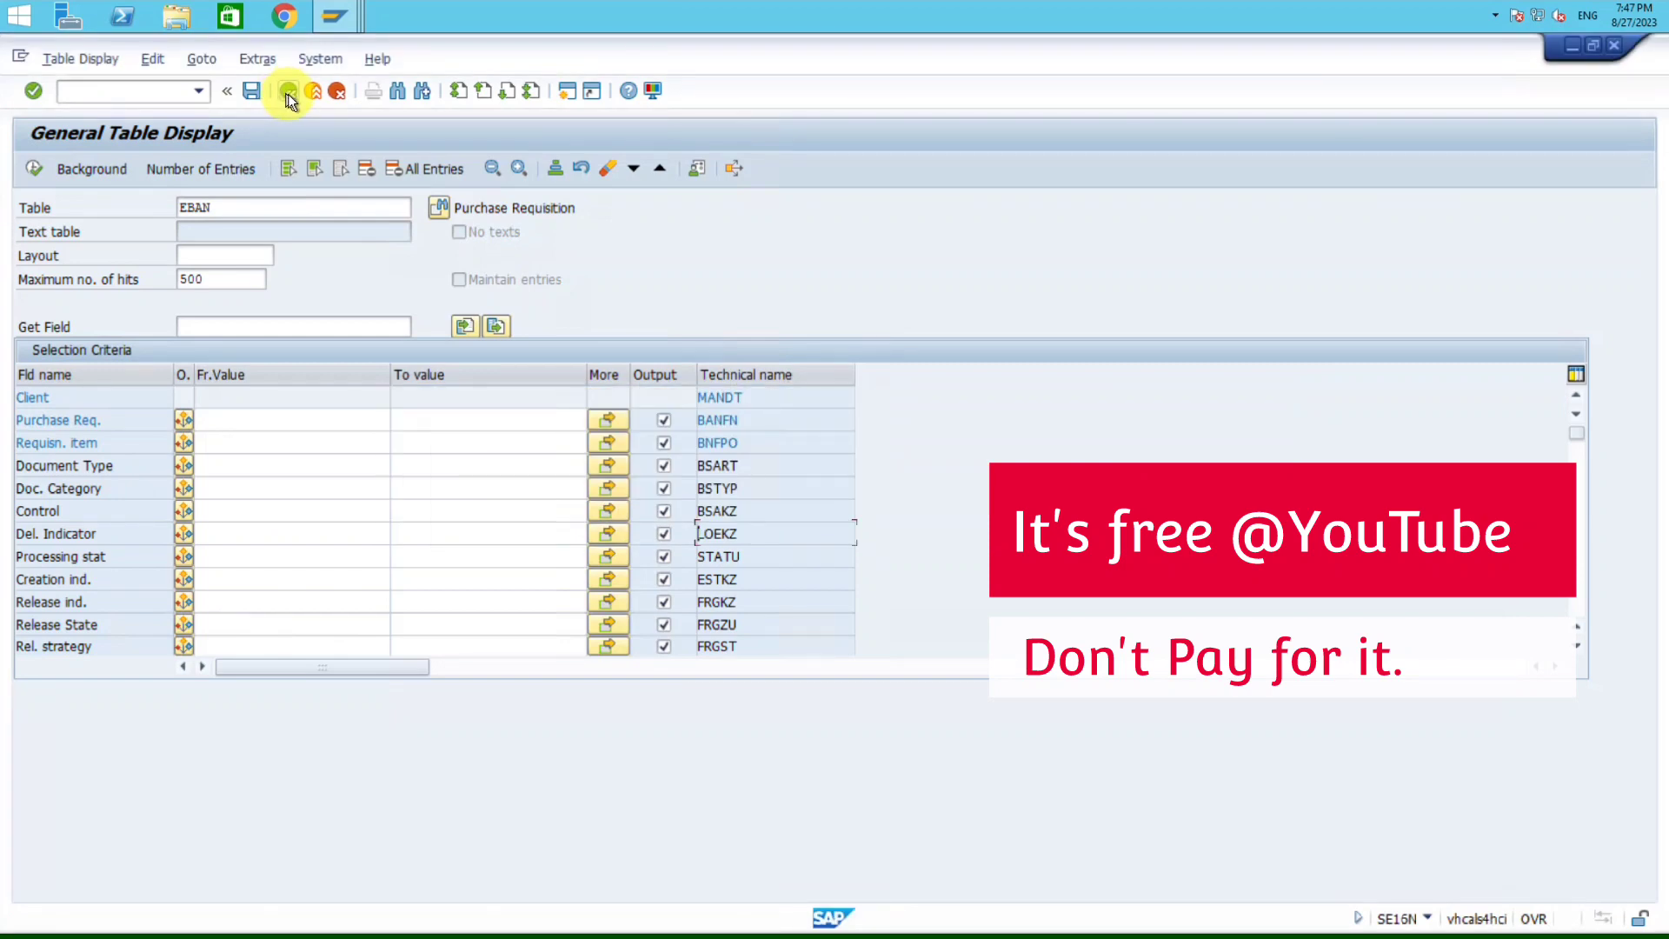
click(287, 90)
click(172, 91)
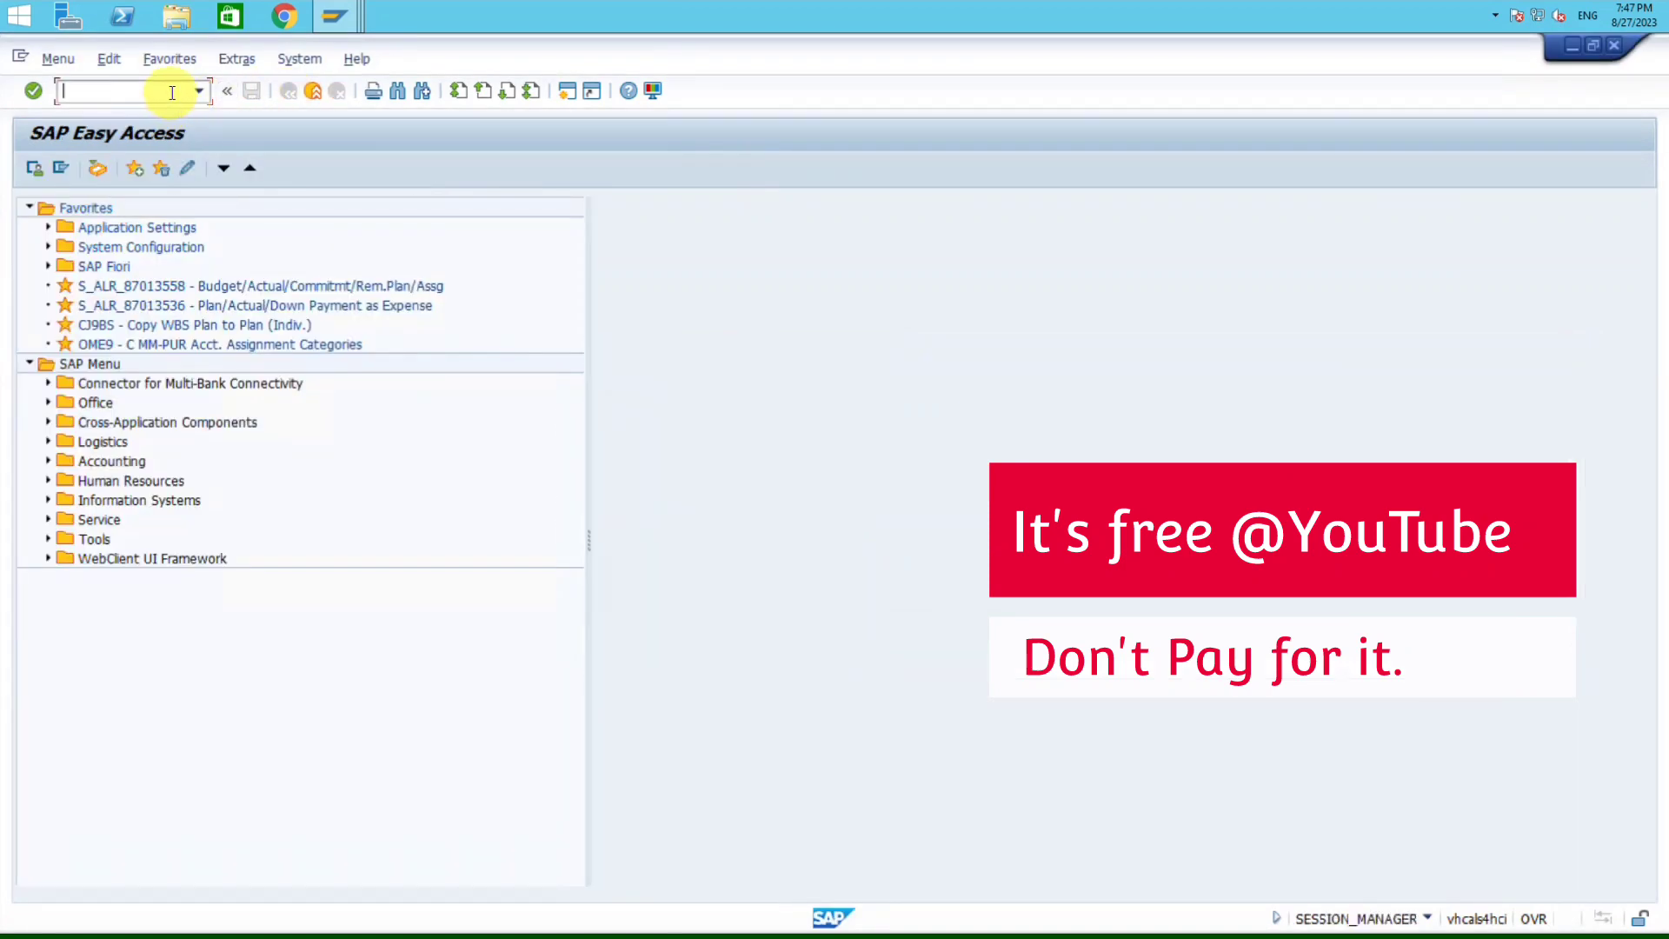
text(MASS)
key(Return)
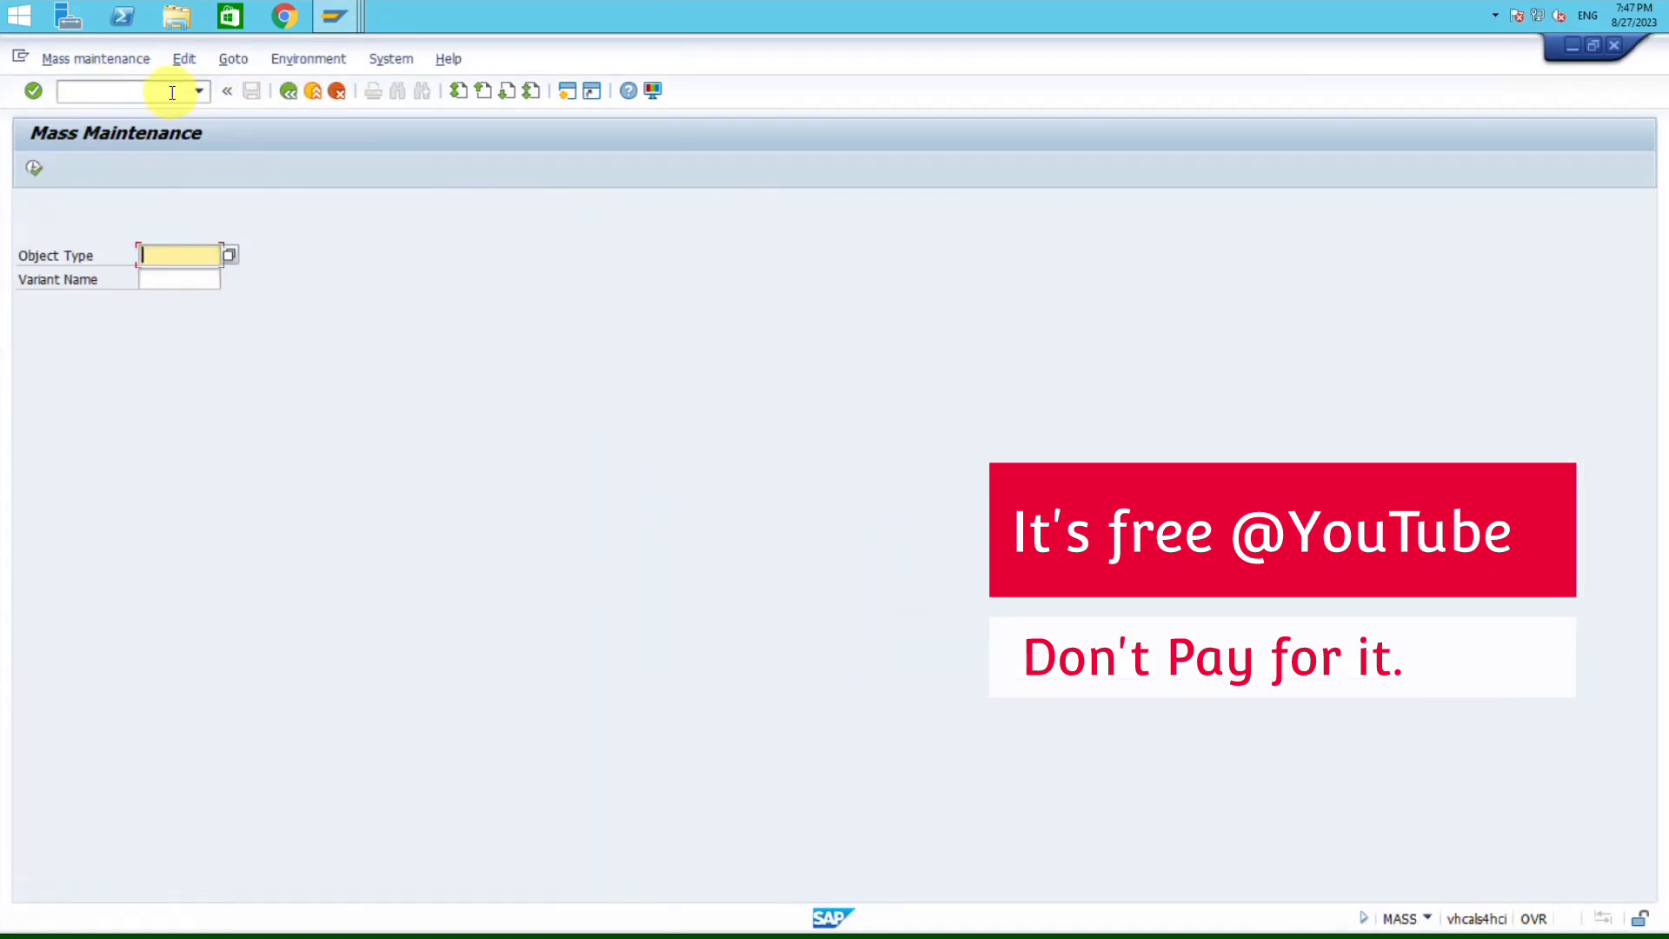
Step: Choose object type BUS2105 for the mass maintenance and open its table and field selection
click(180, 252)
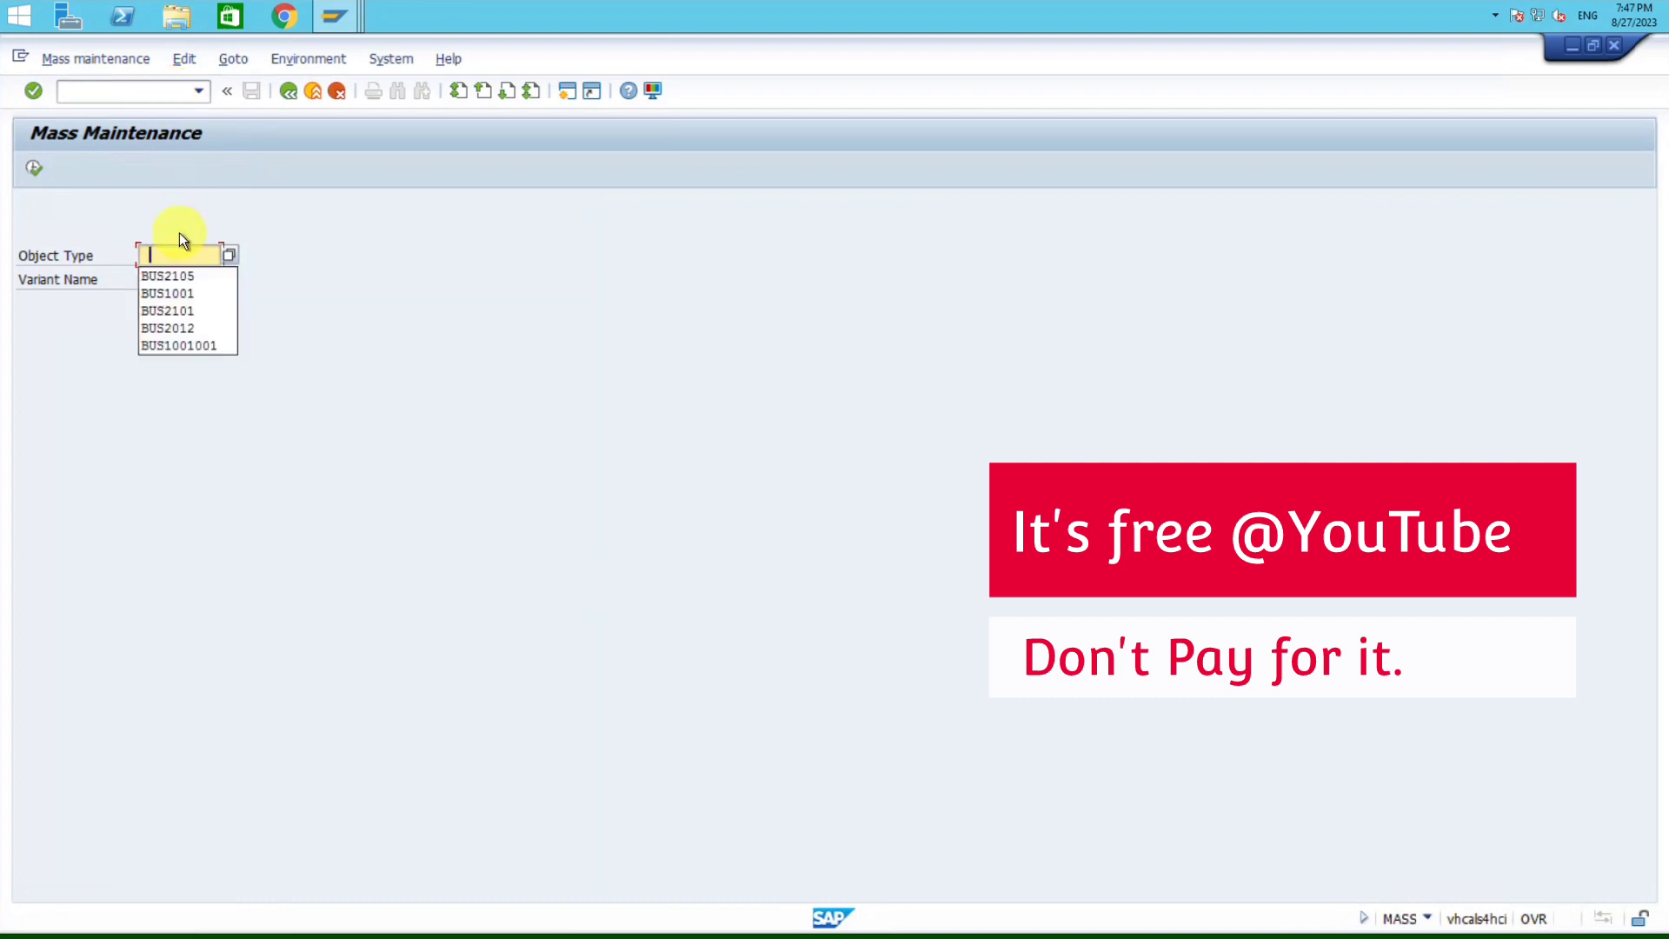
click(193, 277)
key(Return)
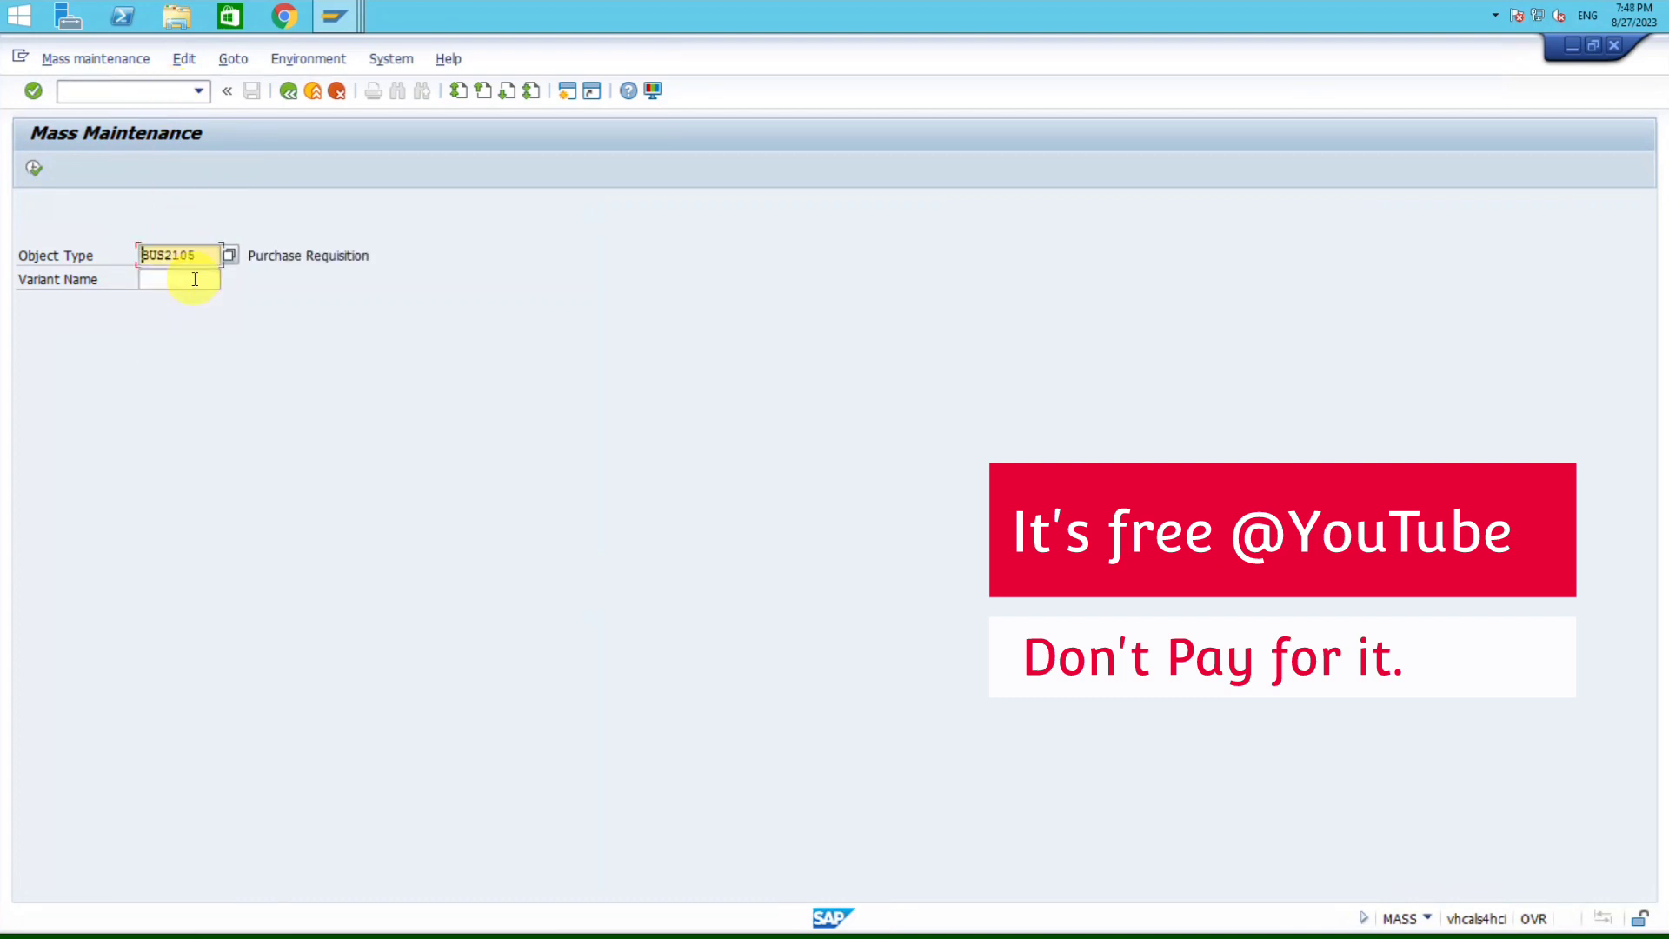
click(33, 169)
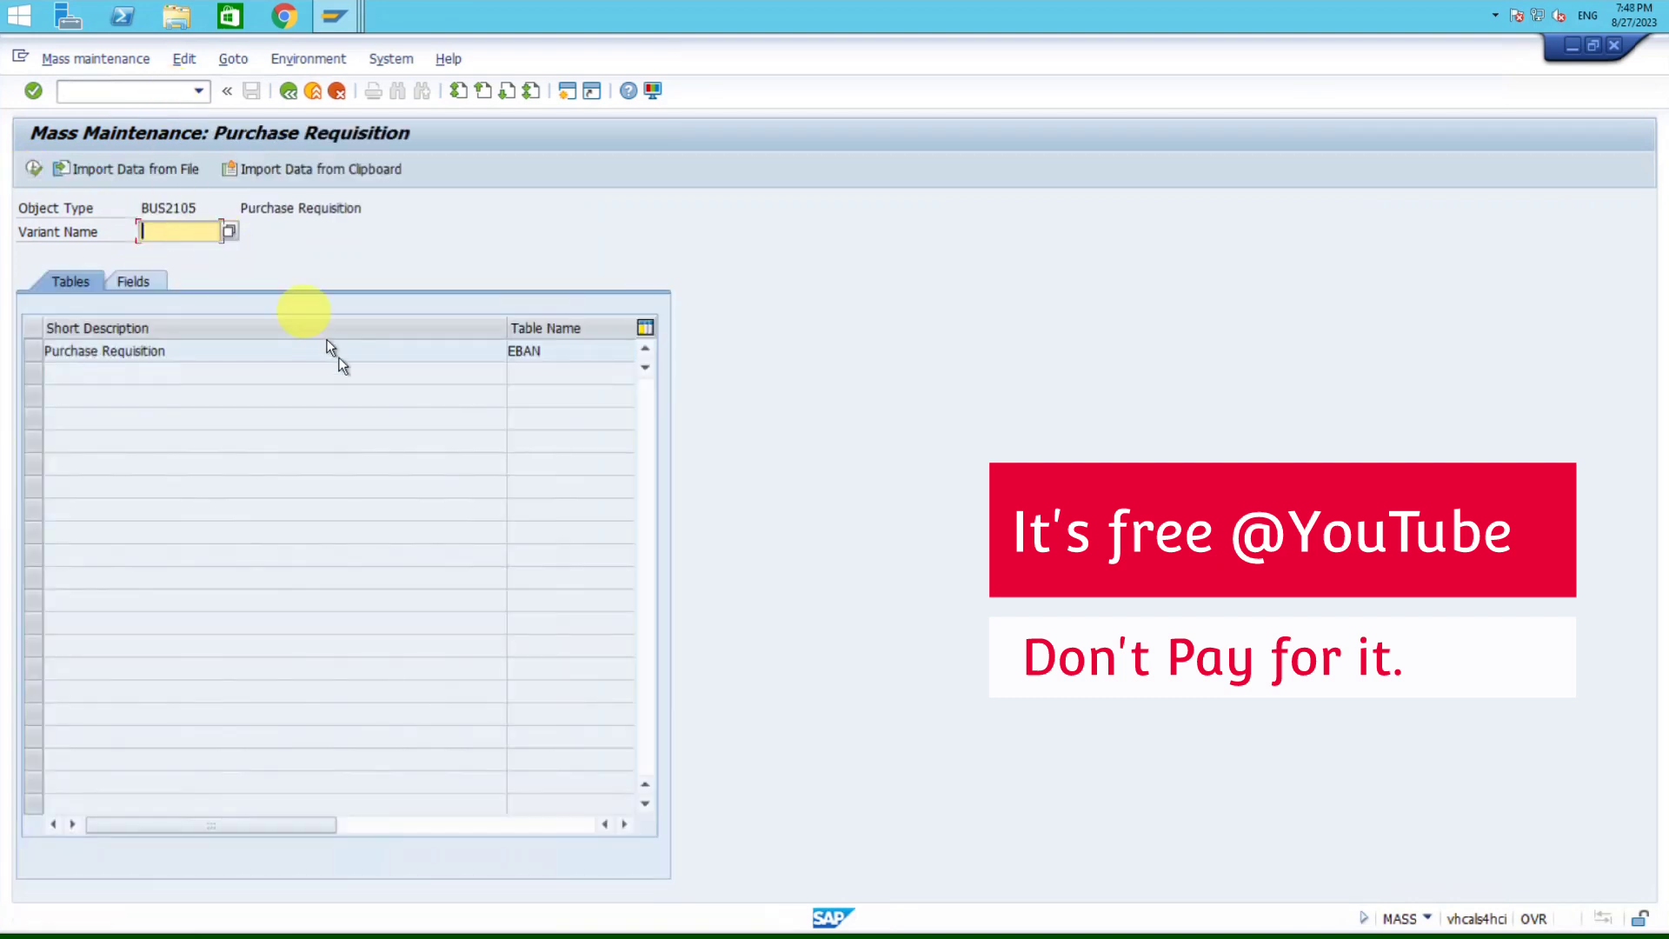
Step: Review the fields available for table EBAN, select Del. Indicator (EBAN-LOEKZ) as the field to change, and proceed to the record selection
click(35, 352)
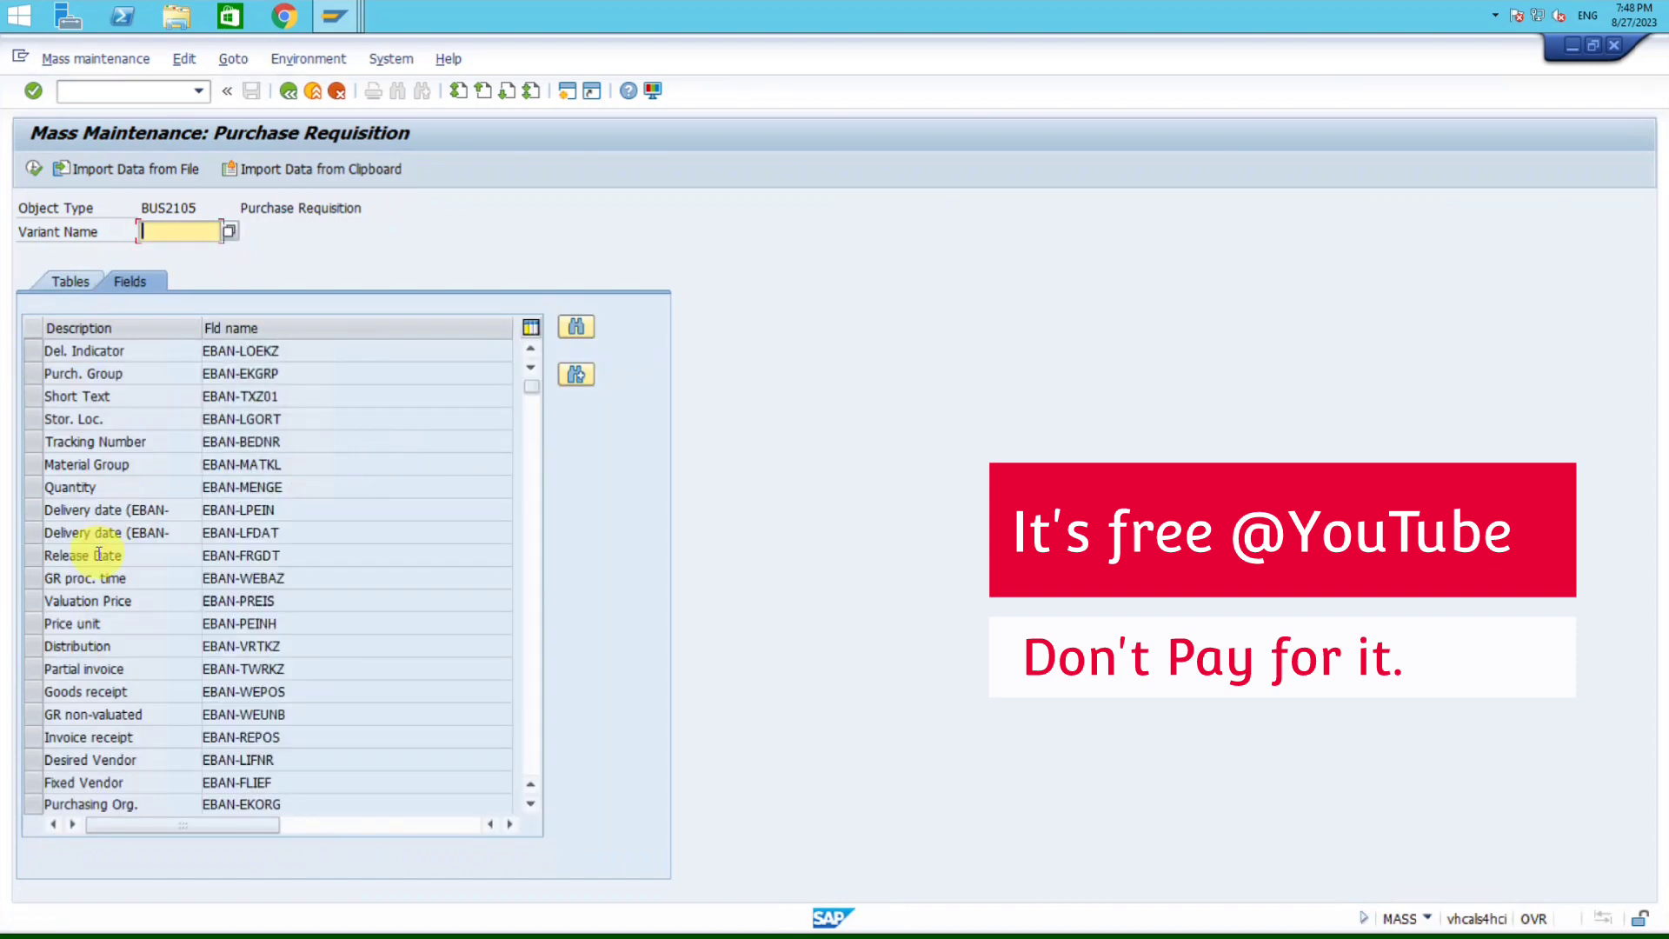
scroll(98, 553, down, 4)
scroll(517, 518, up, 3)
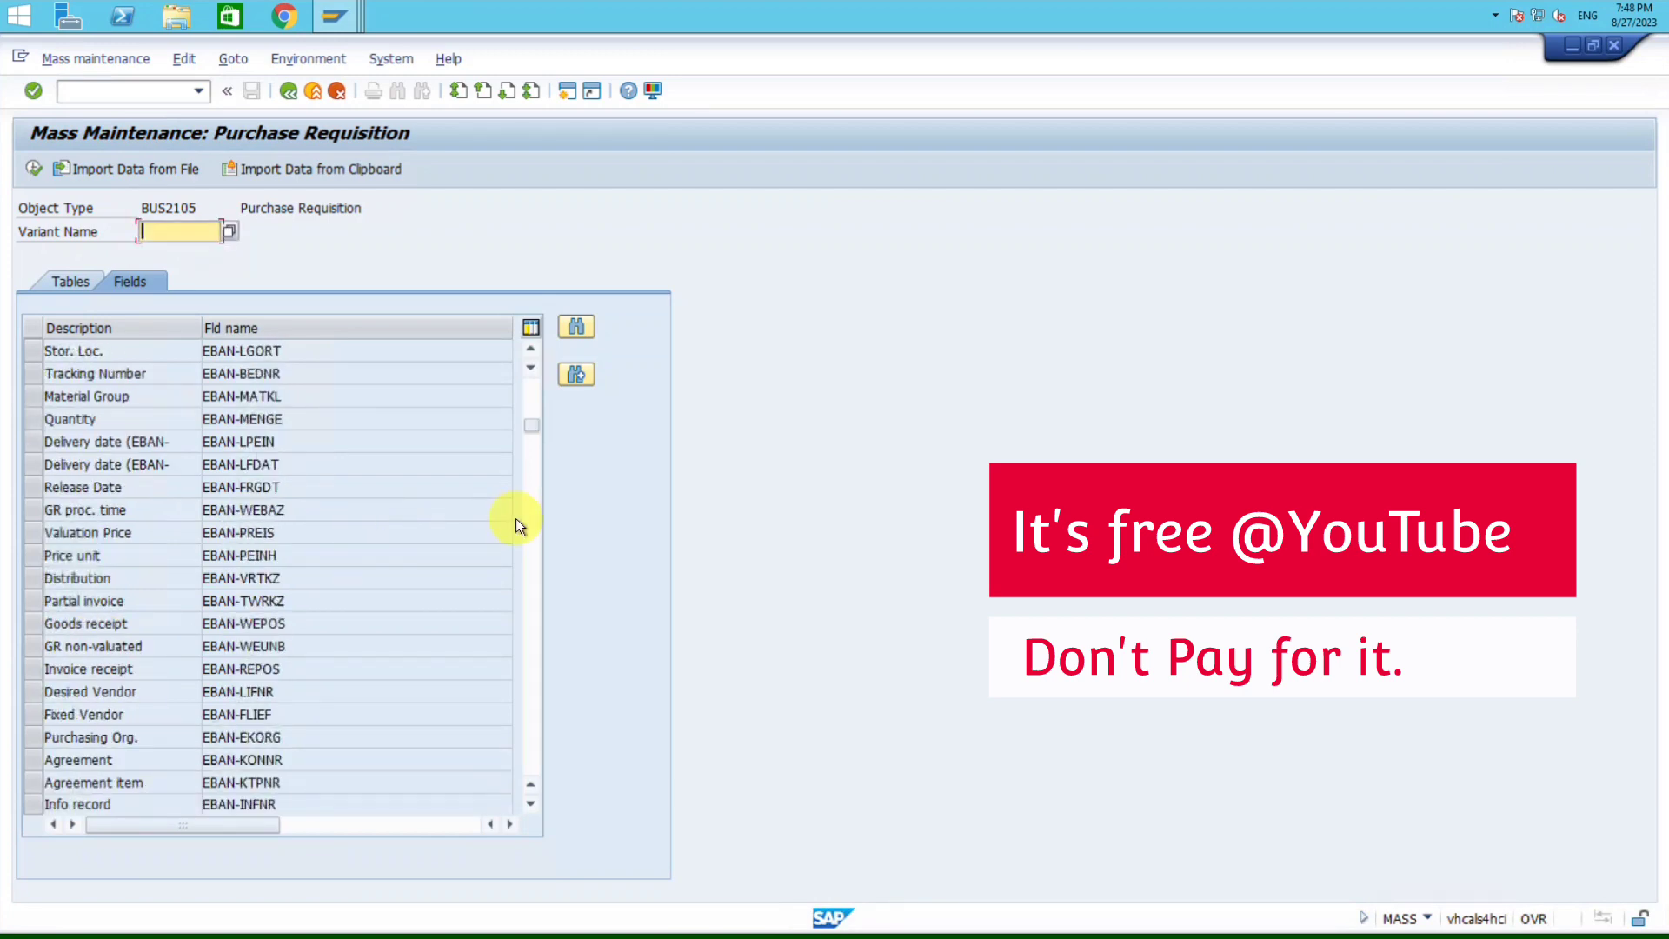
drag(531, 425, 521, 786)
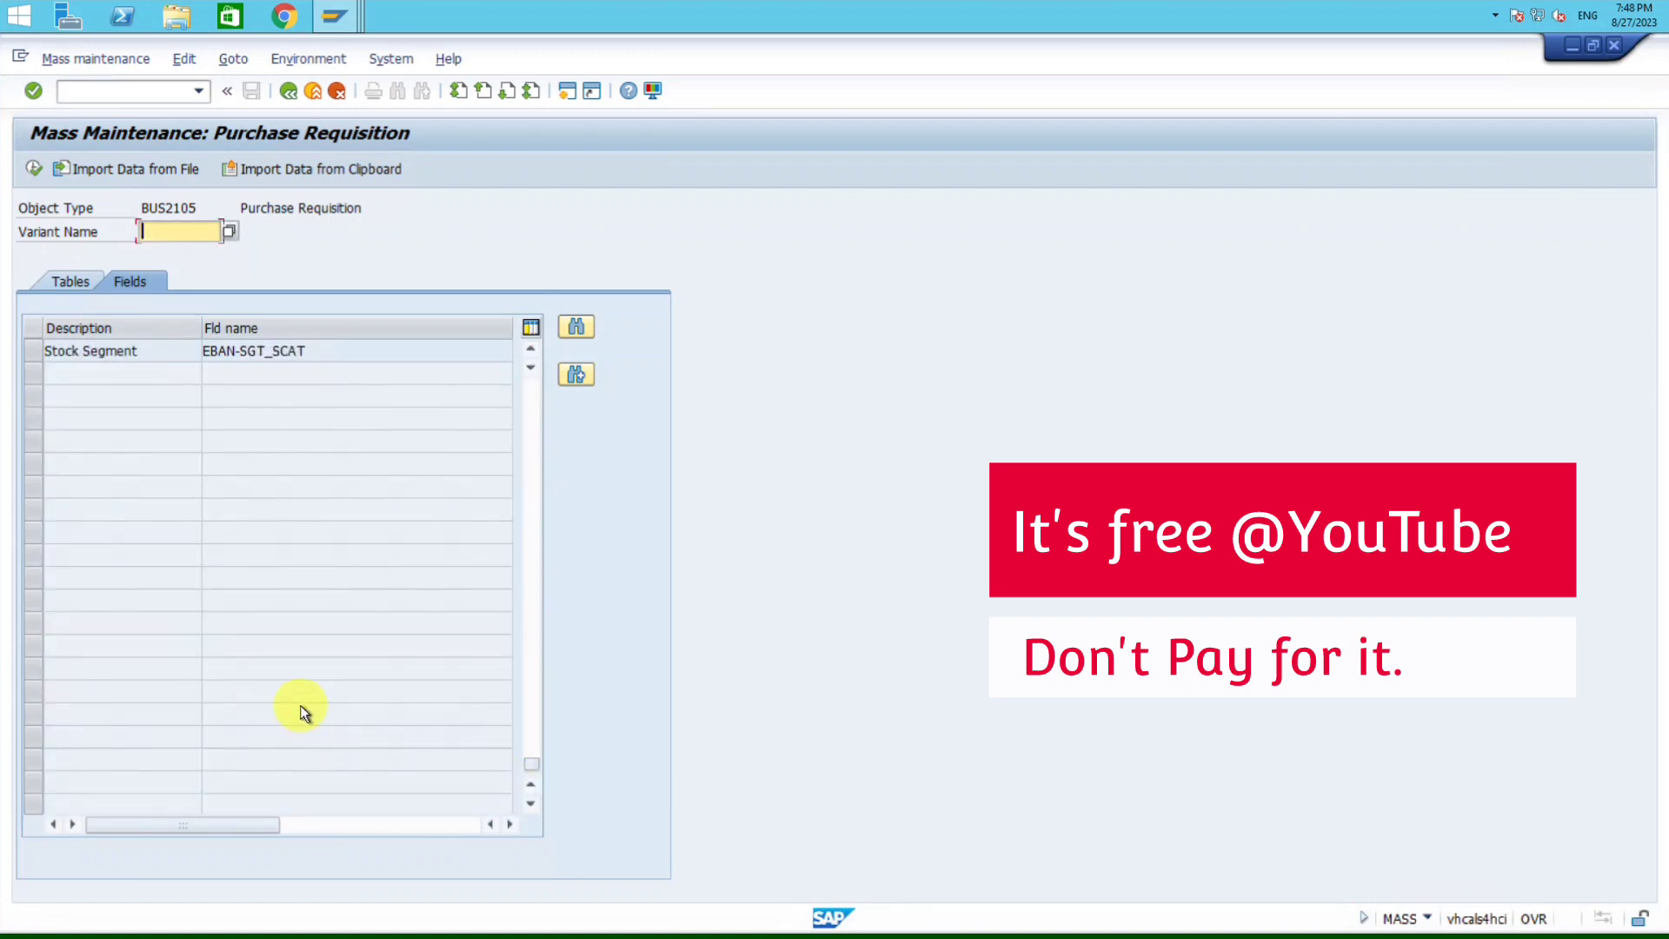
scroll(300, 706, up, 10)
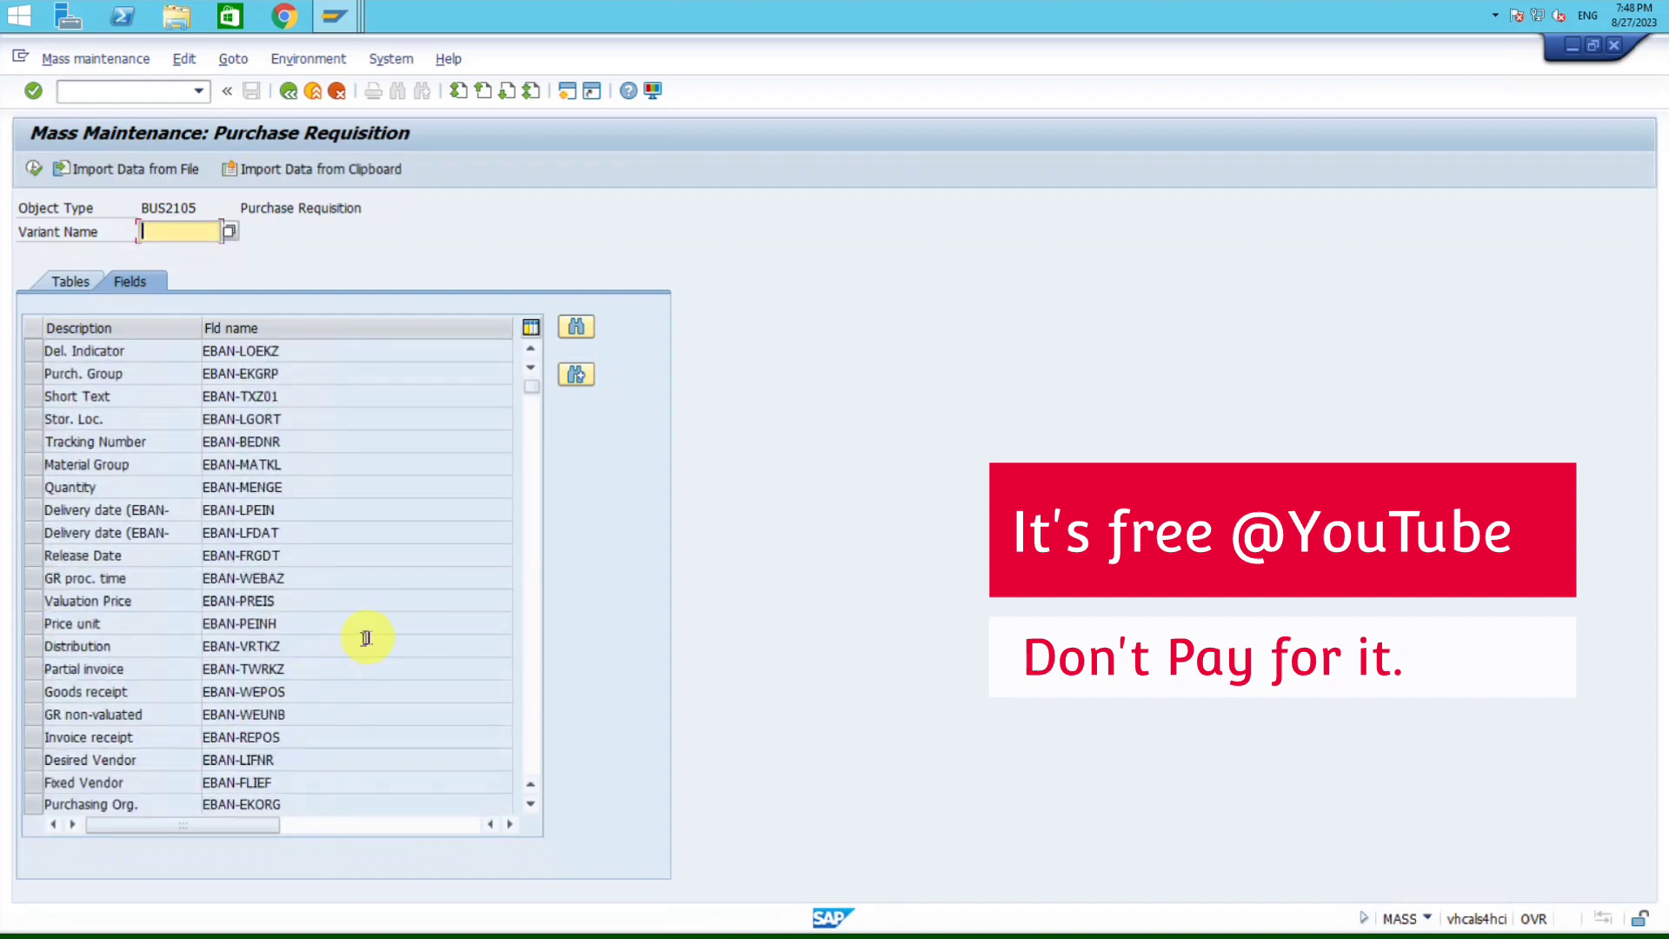
click(36, 353)
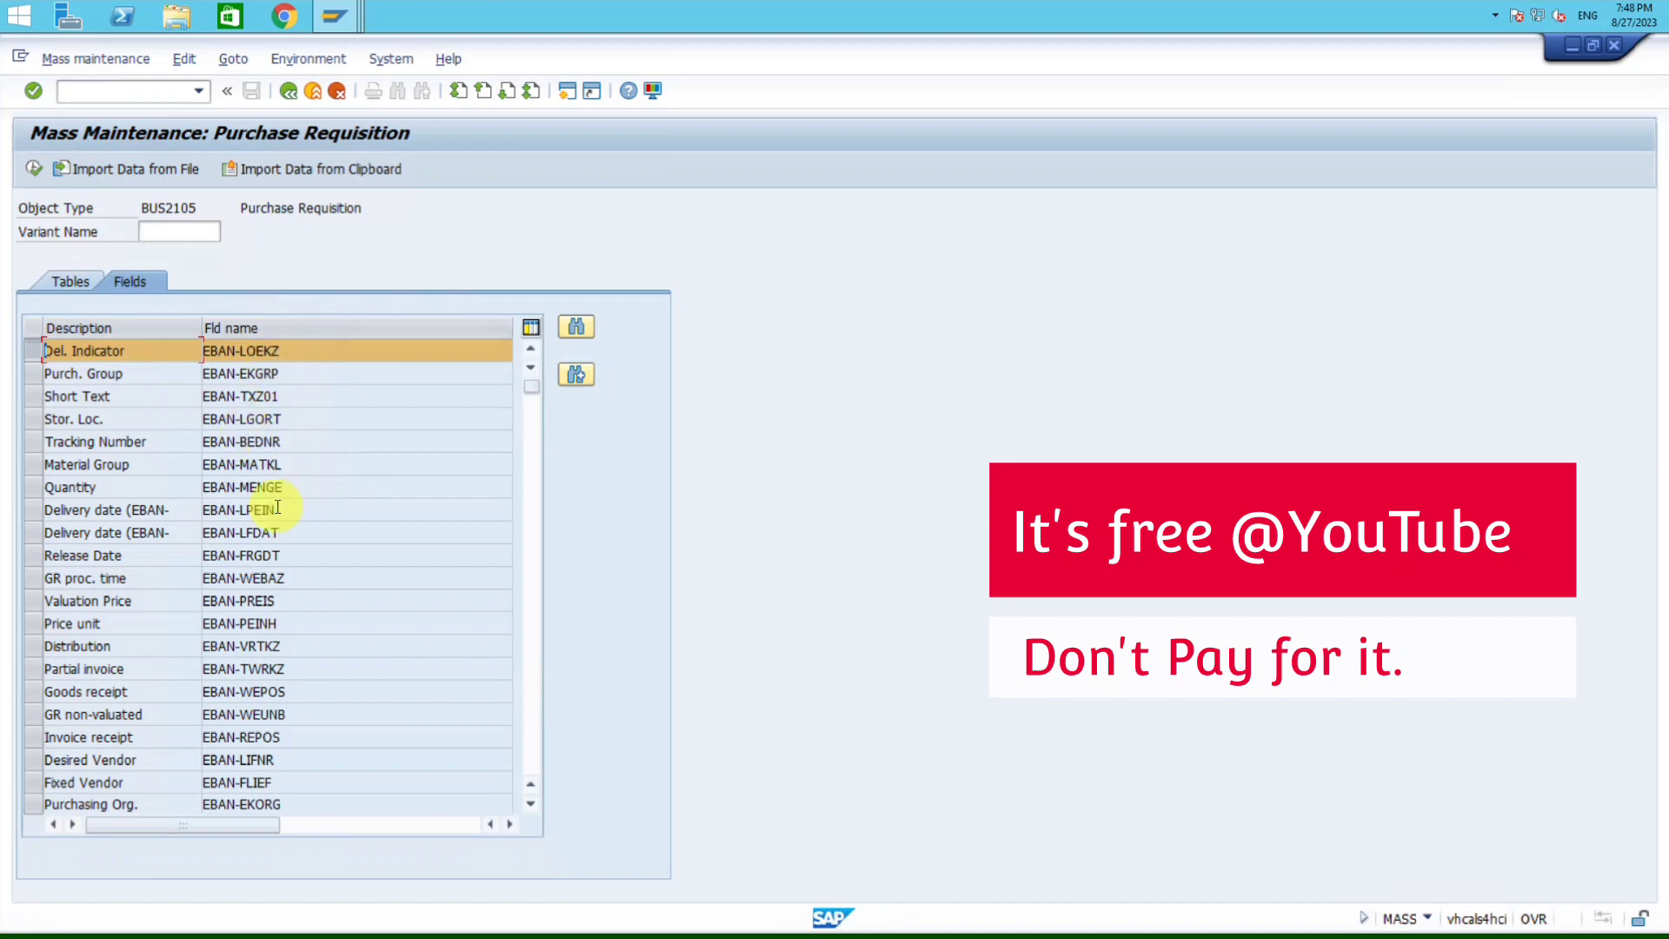
click(33, 171)
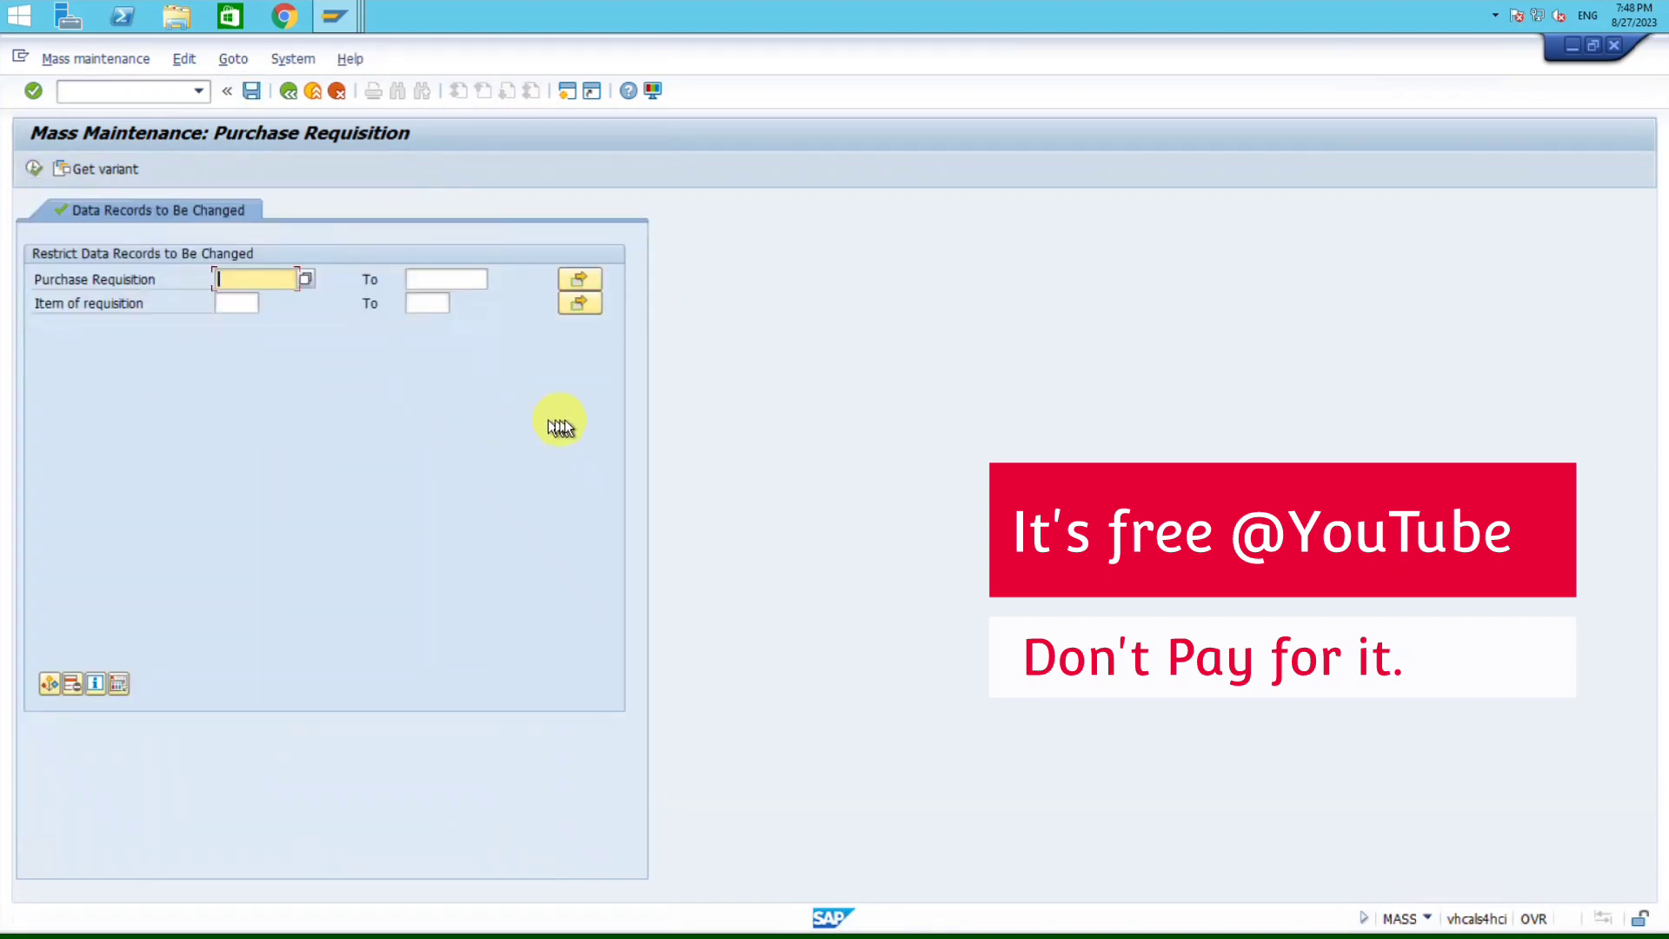
Step: Copy the first eleven purchase requisition numbers from the EBAN entries display and paste them as single values into the Purchase Requisition multiple selection
click(339, 15)
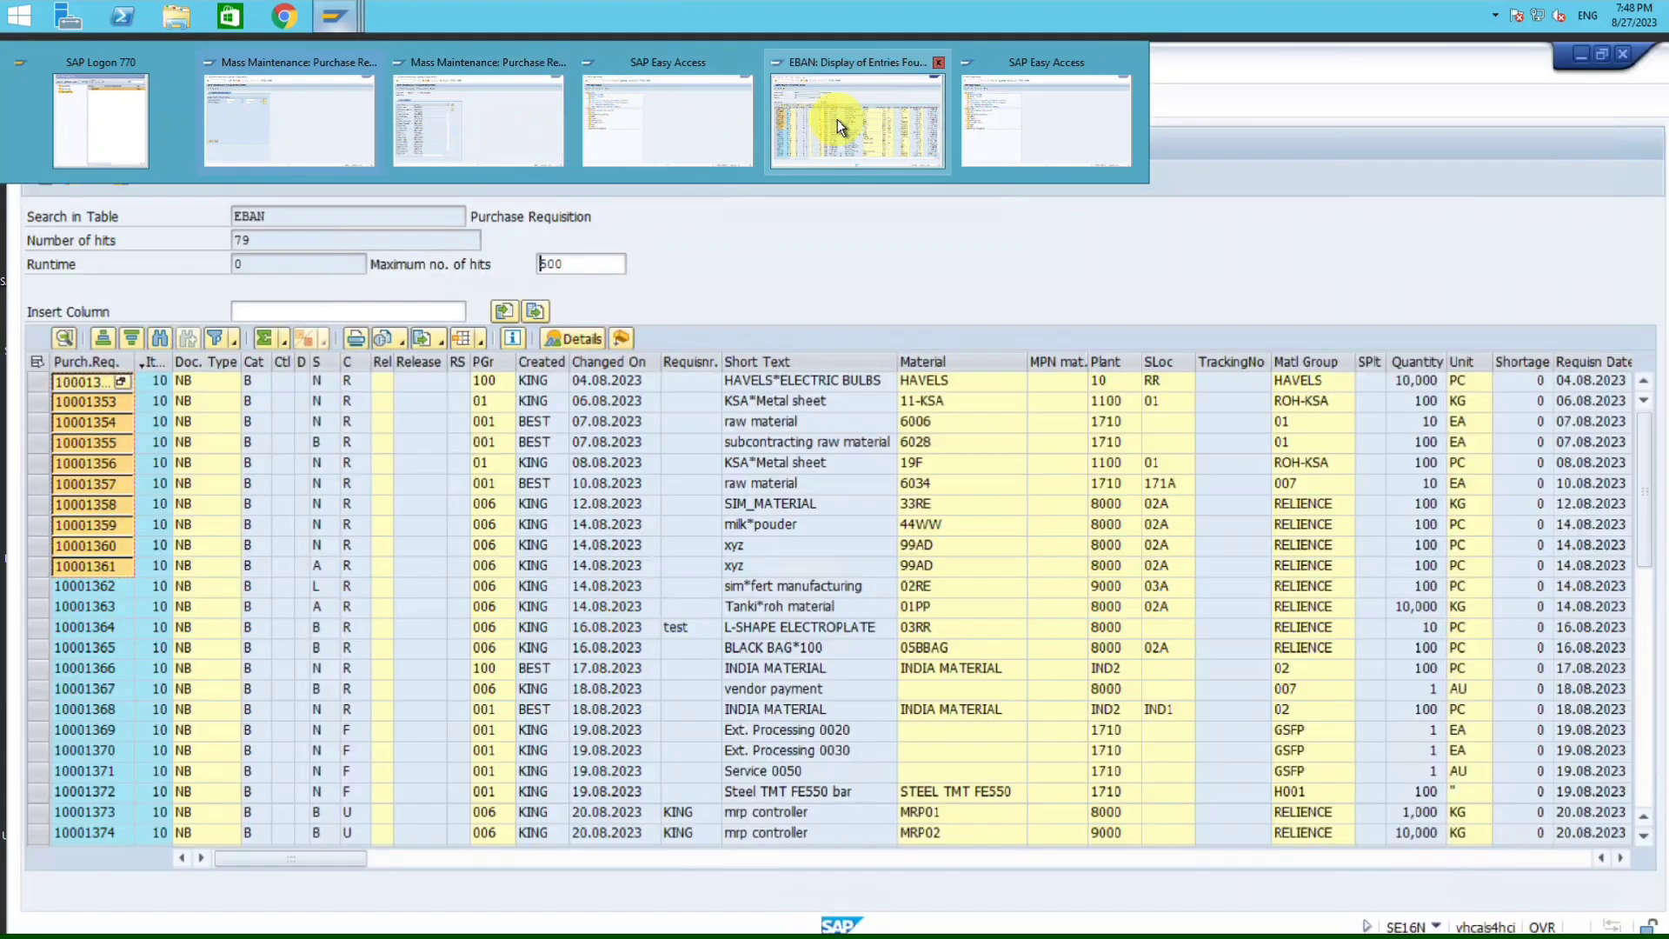
click(837, 118)
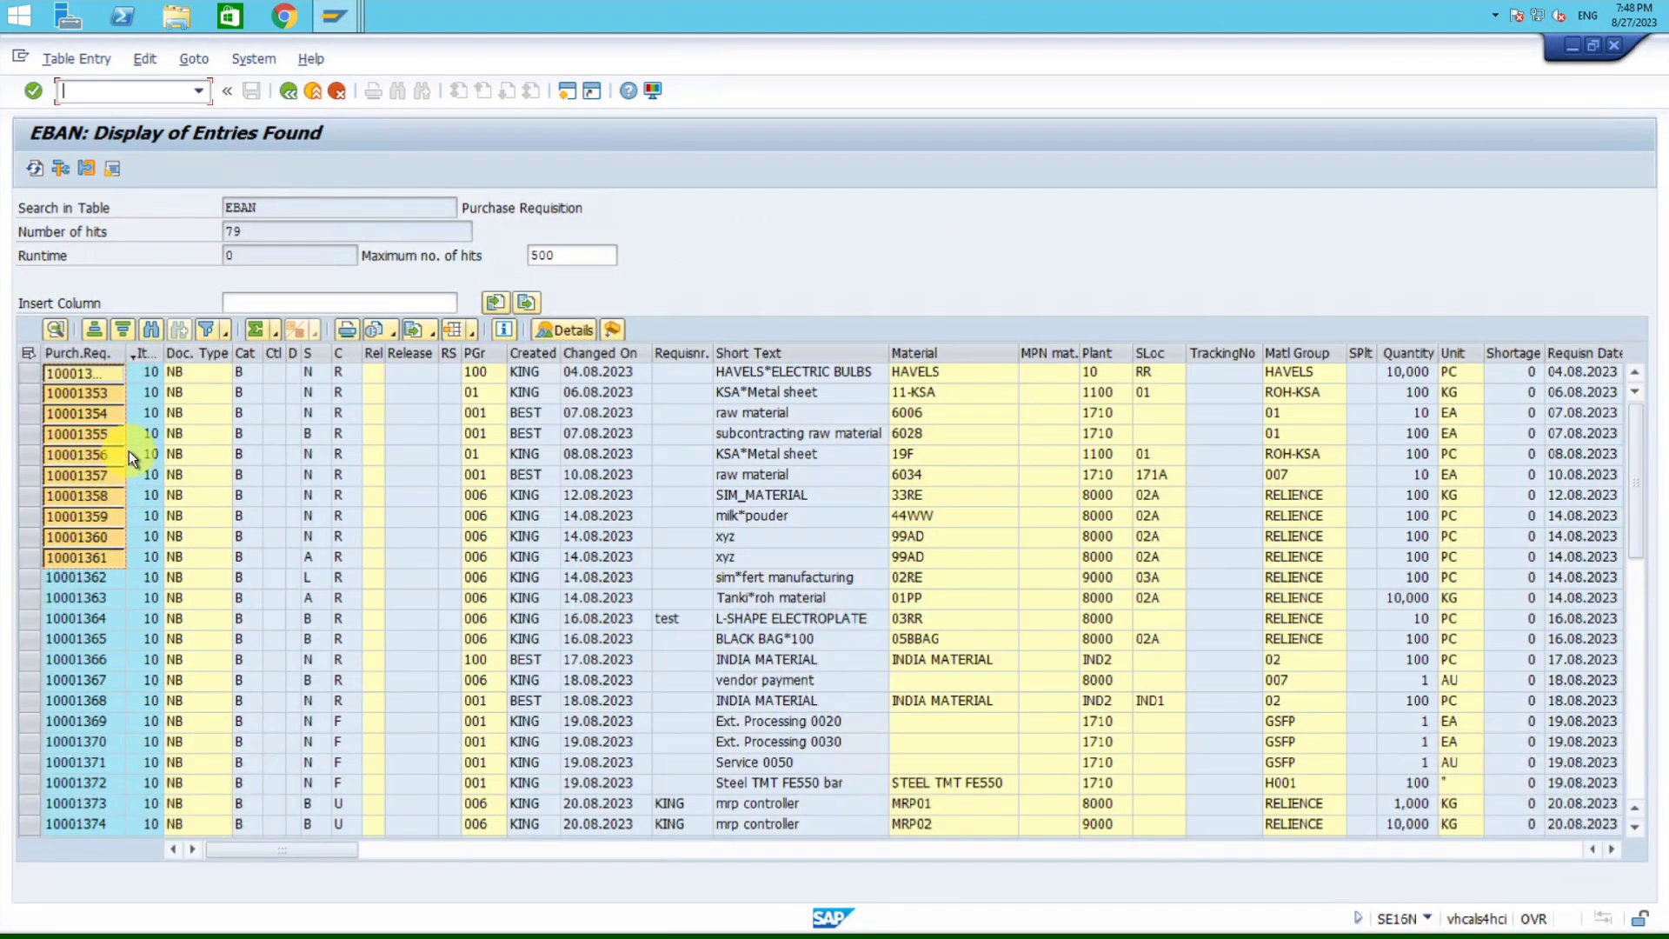
drag(76, 377, 87, 586)
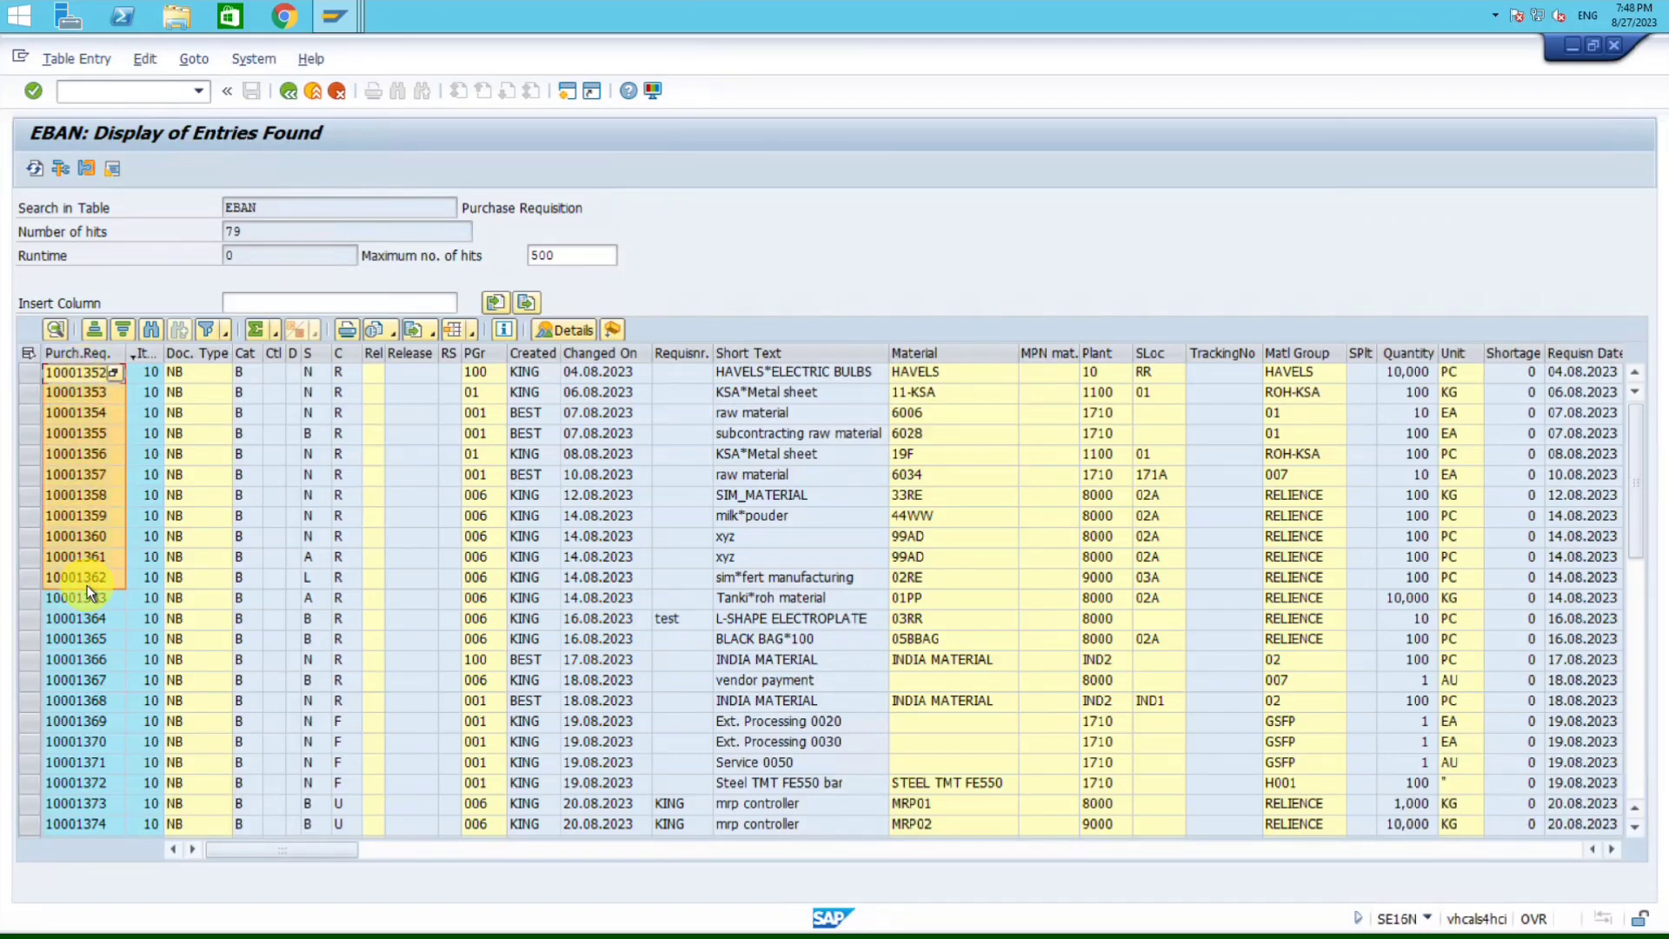
key(alt+Tab)
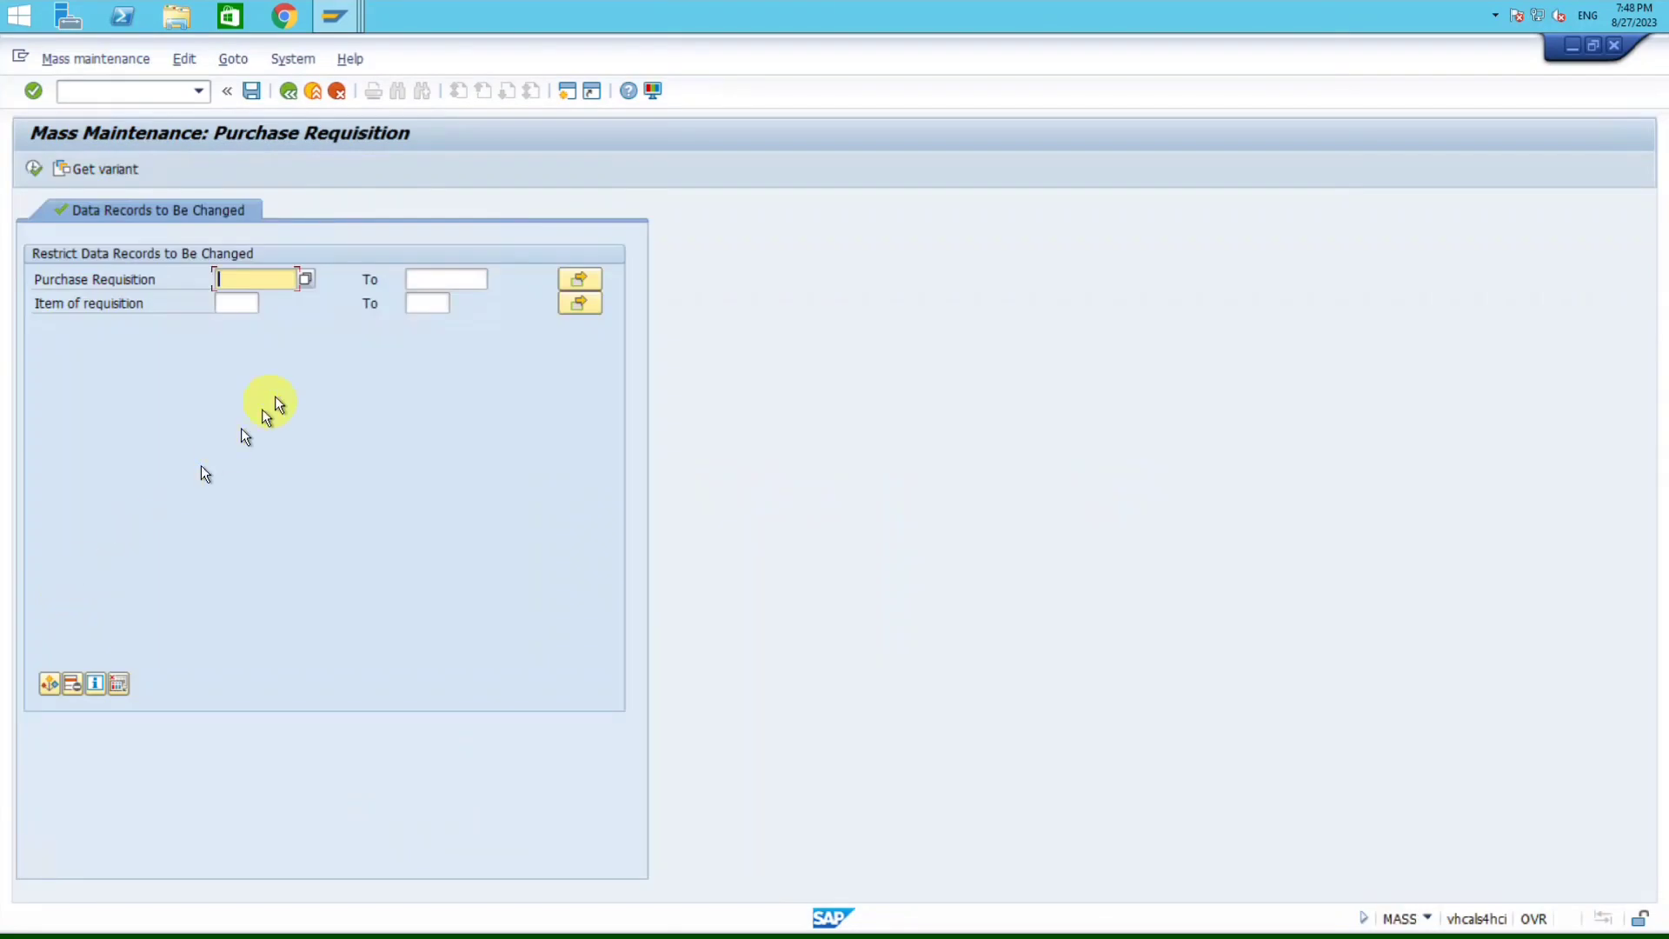
click(582, 280)
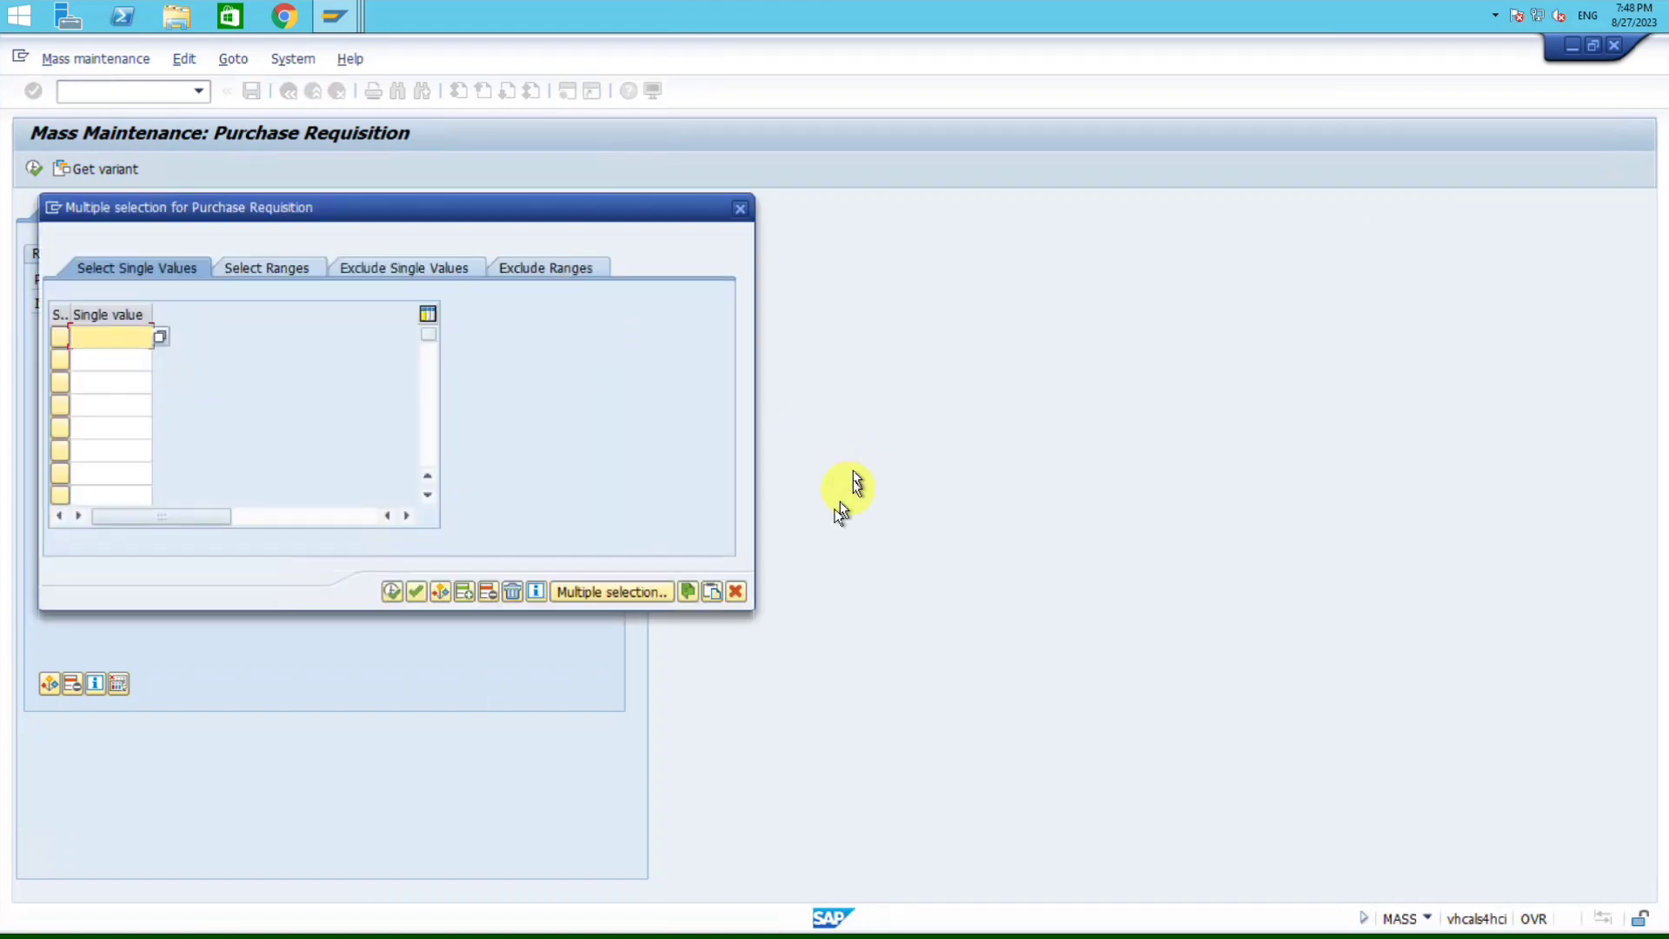
click(712, 591)
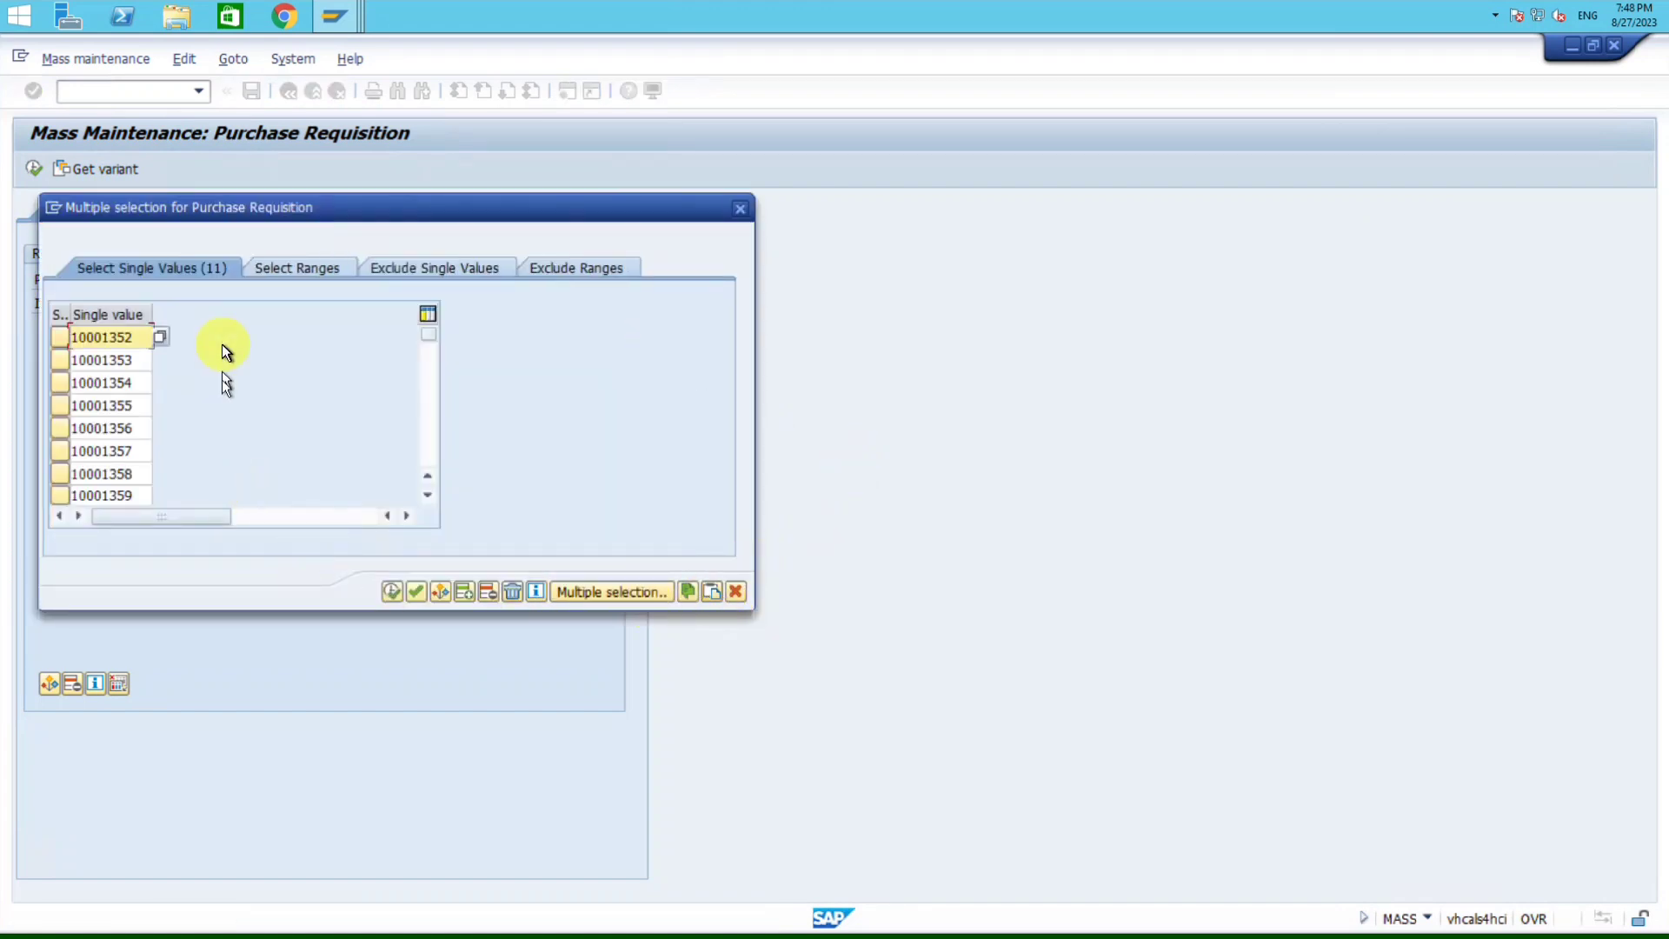
click(392, 592)
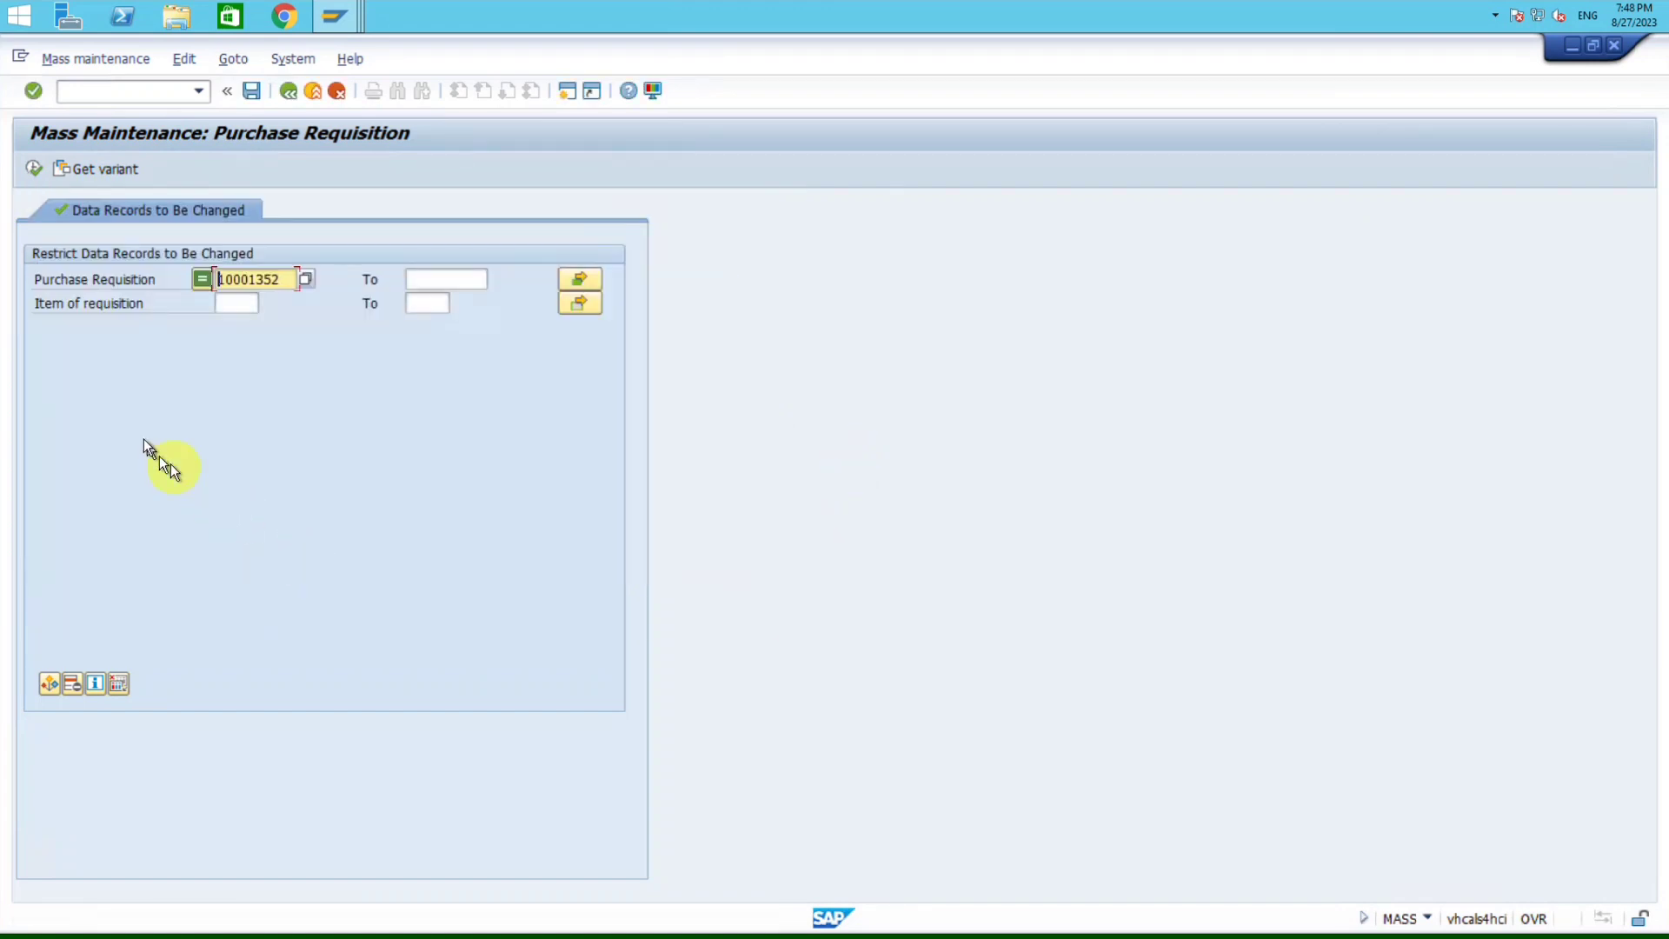
Step: Load the requisition records restricted to item 10 and widen the deletion indicator column in both the new values and record tables
click(237, 304)
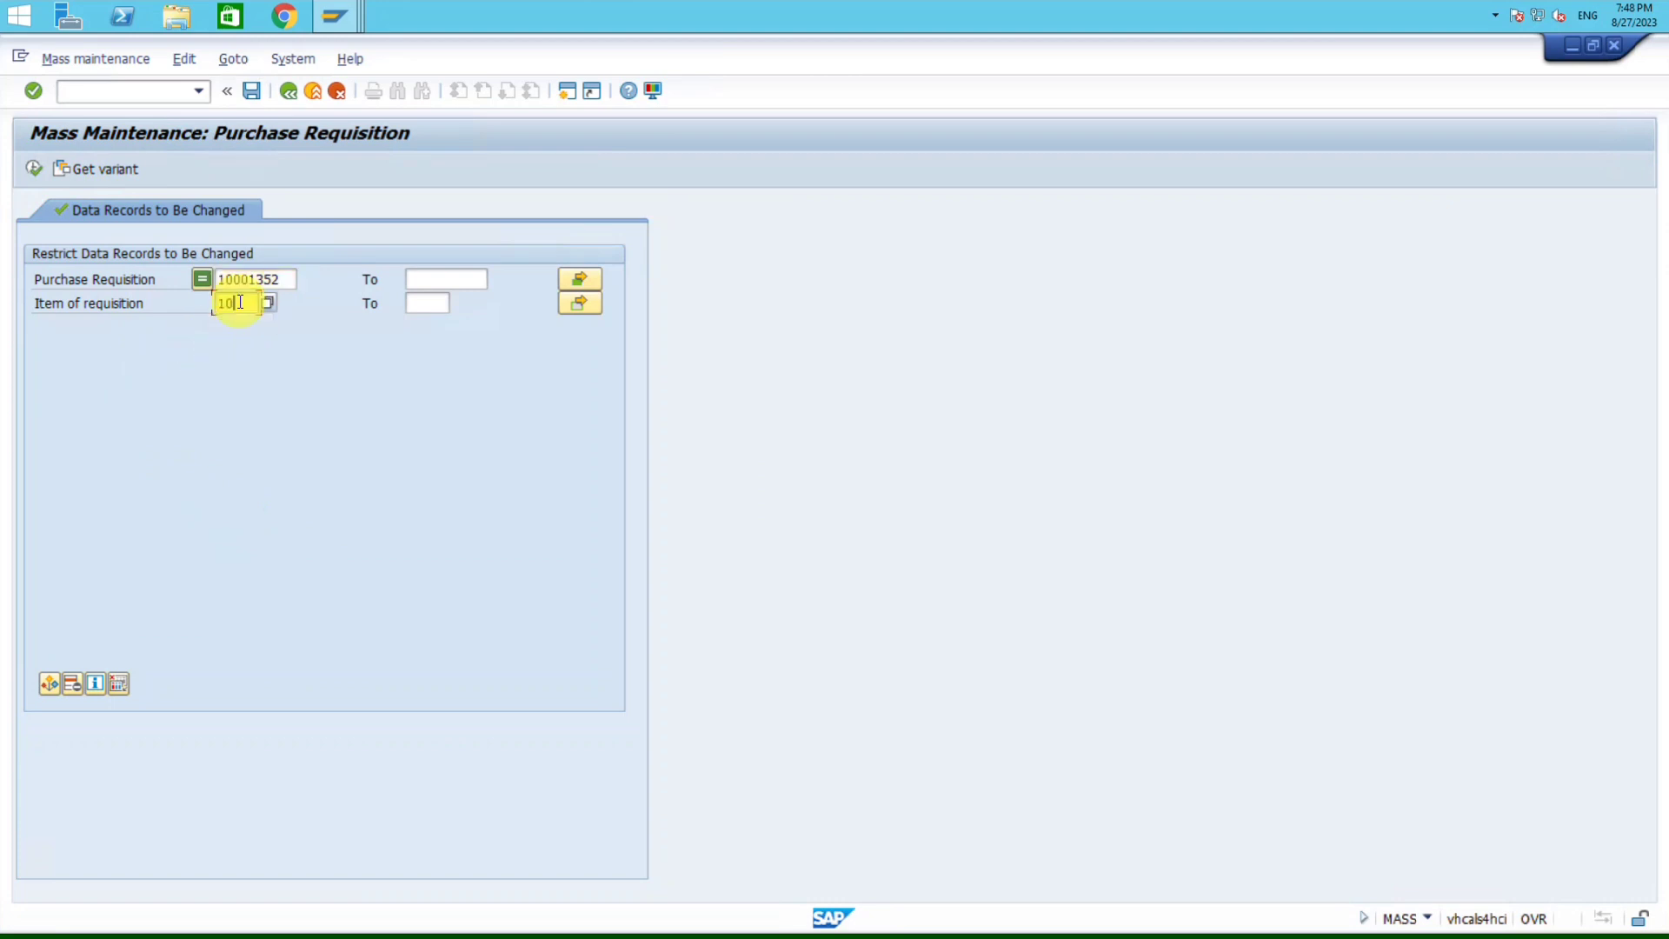
text(10)
key(Return)
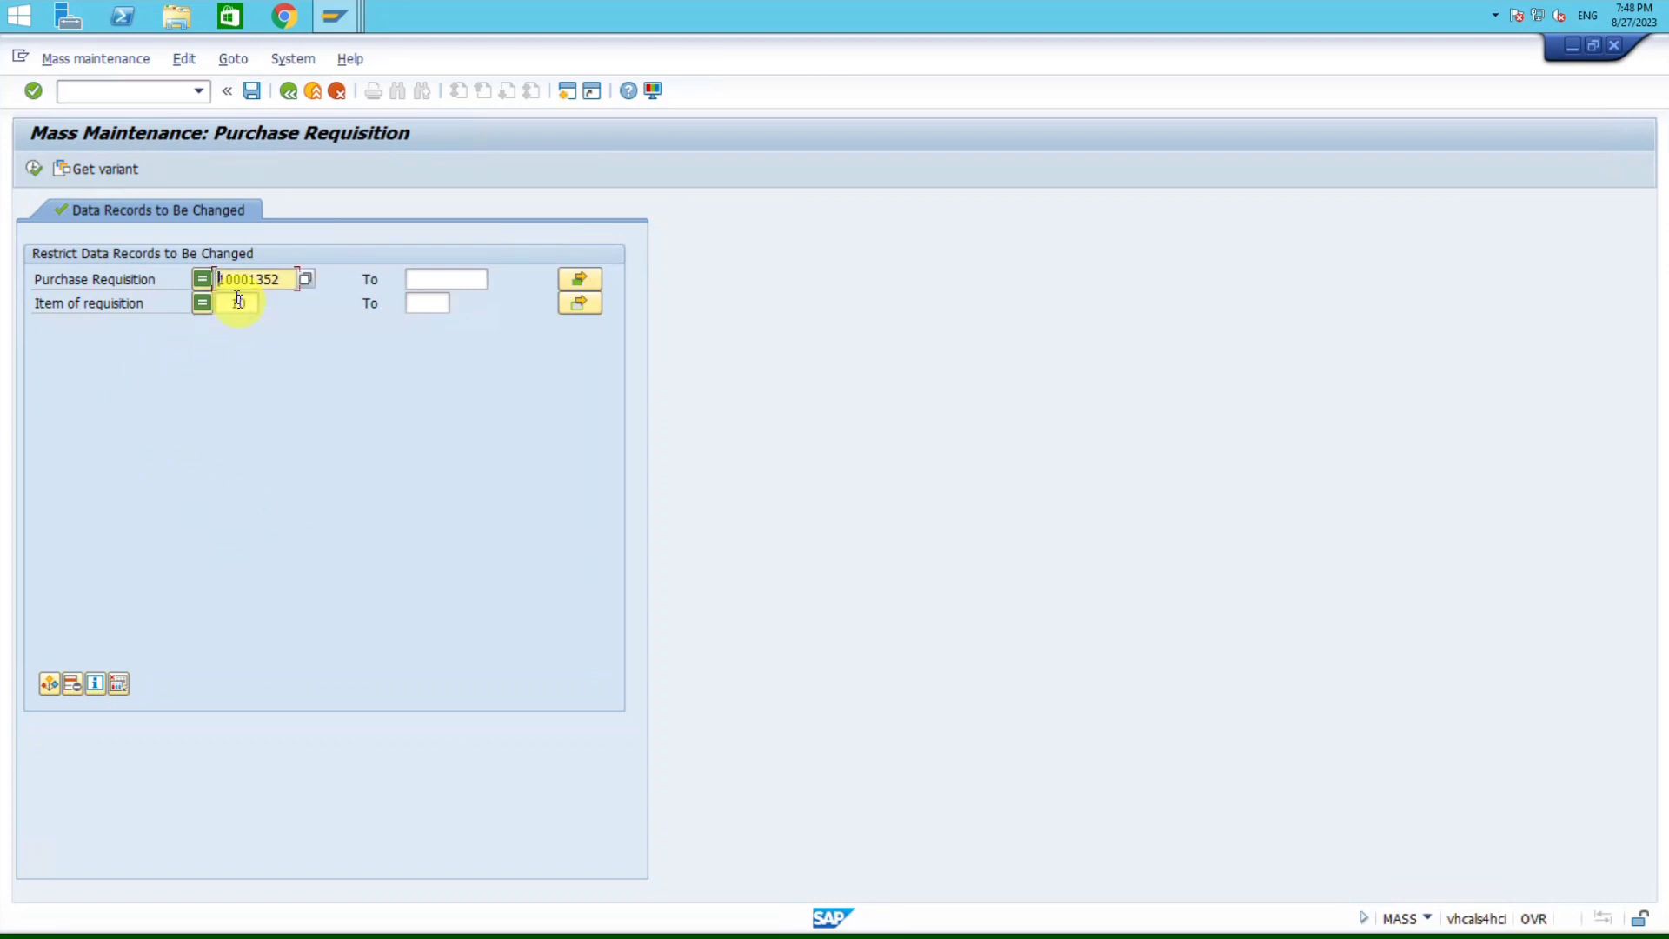
click(37, 168)
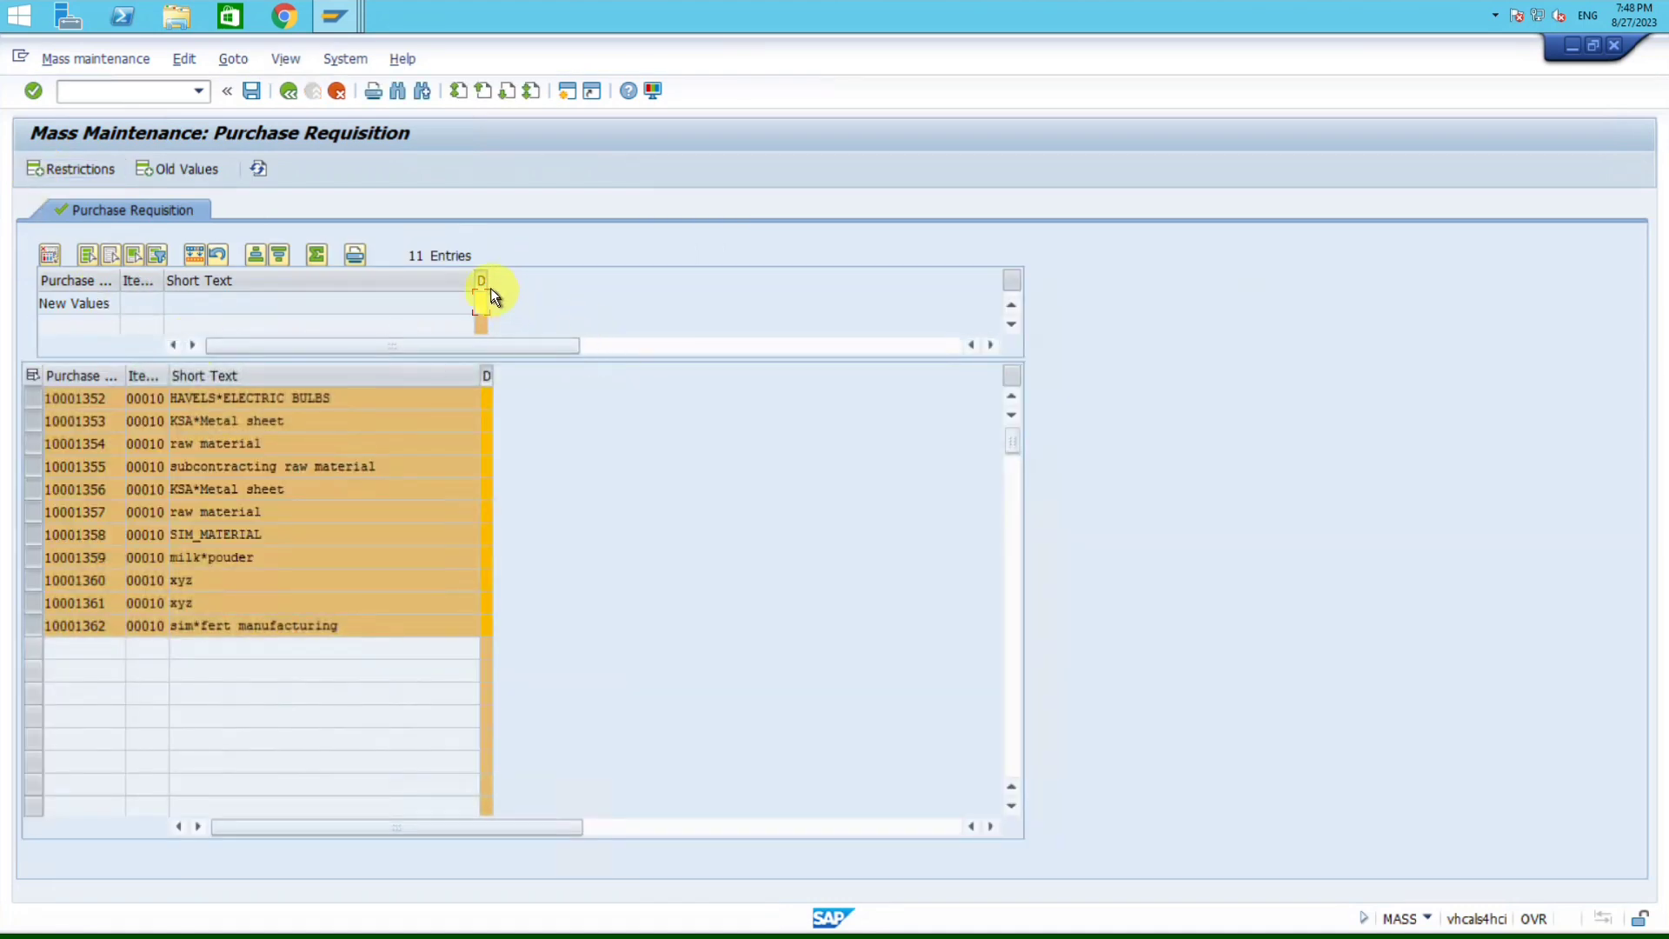
drag(487, 279, 537, 280)
drag(492, 372, 540, 374)
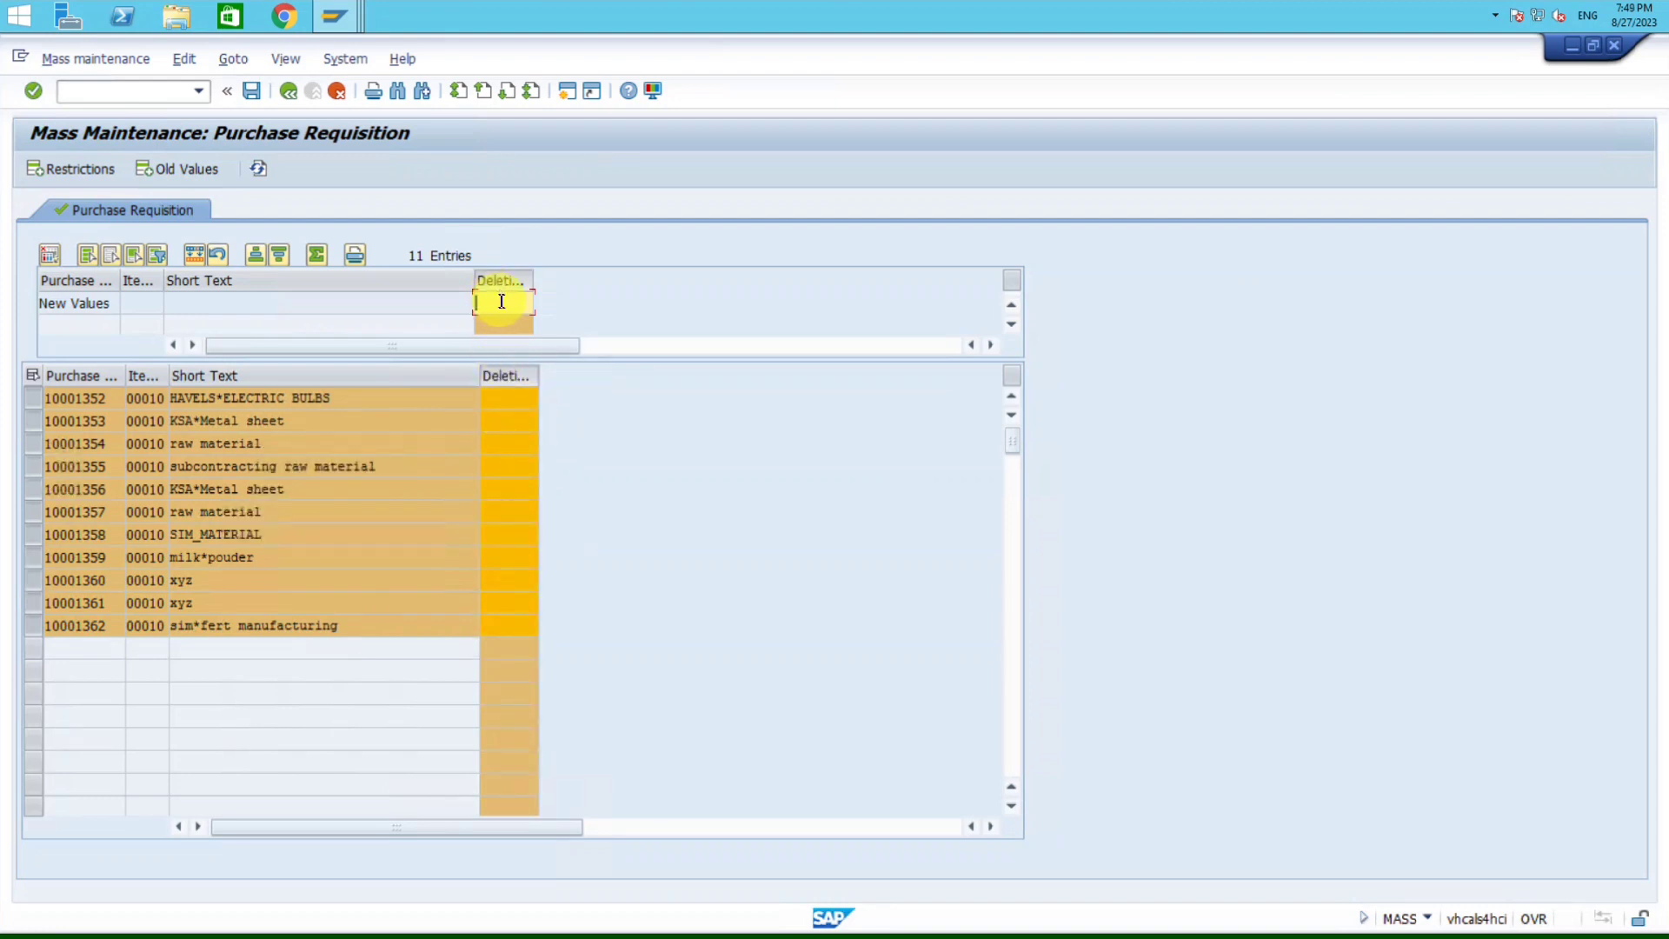
Step: Set the new deletion indicator value to X, apply it to all loaded requisitions, and save the mass change, accepting the warning
text(x)
key(Return)
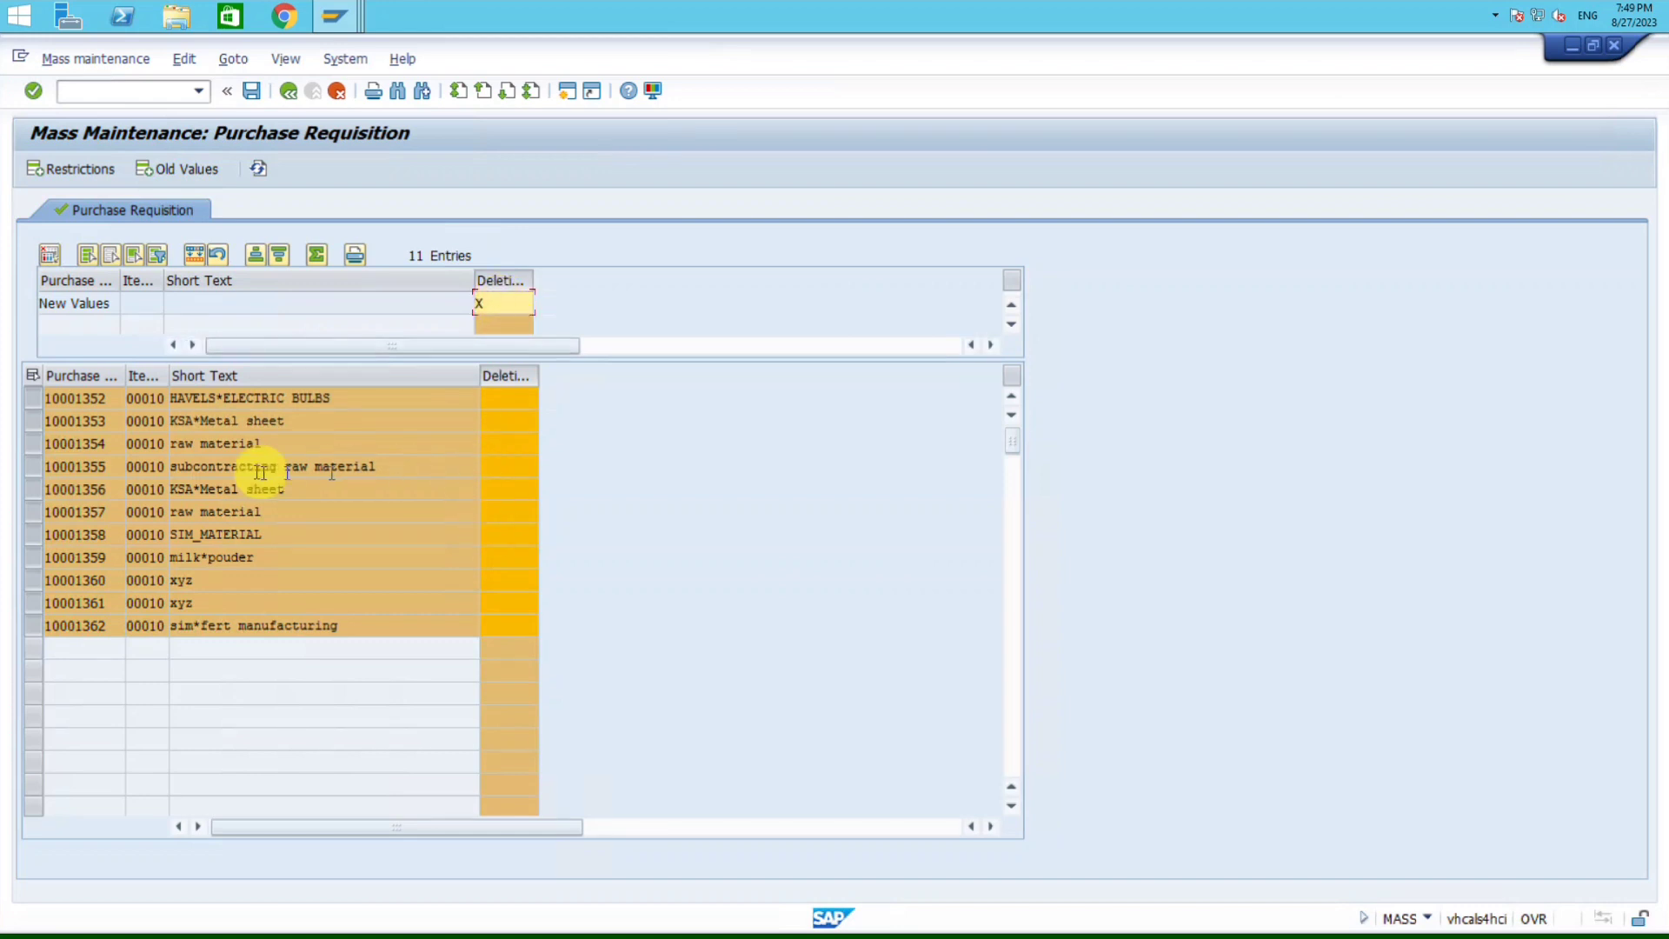
click(196, 257)
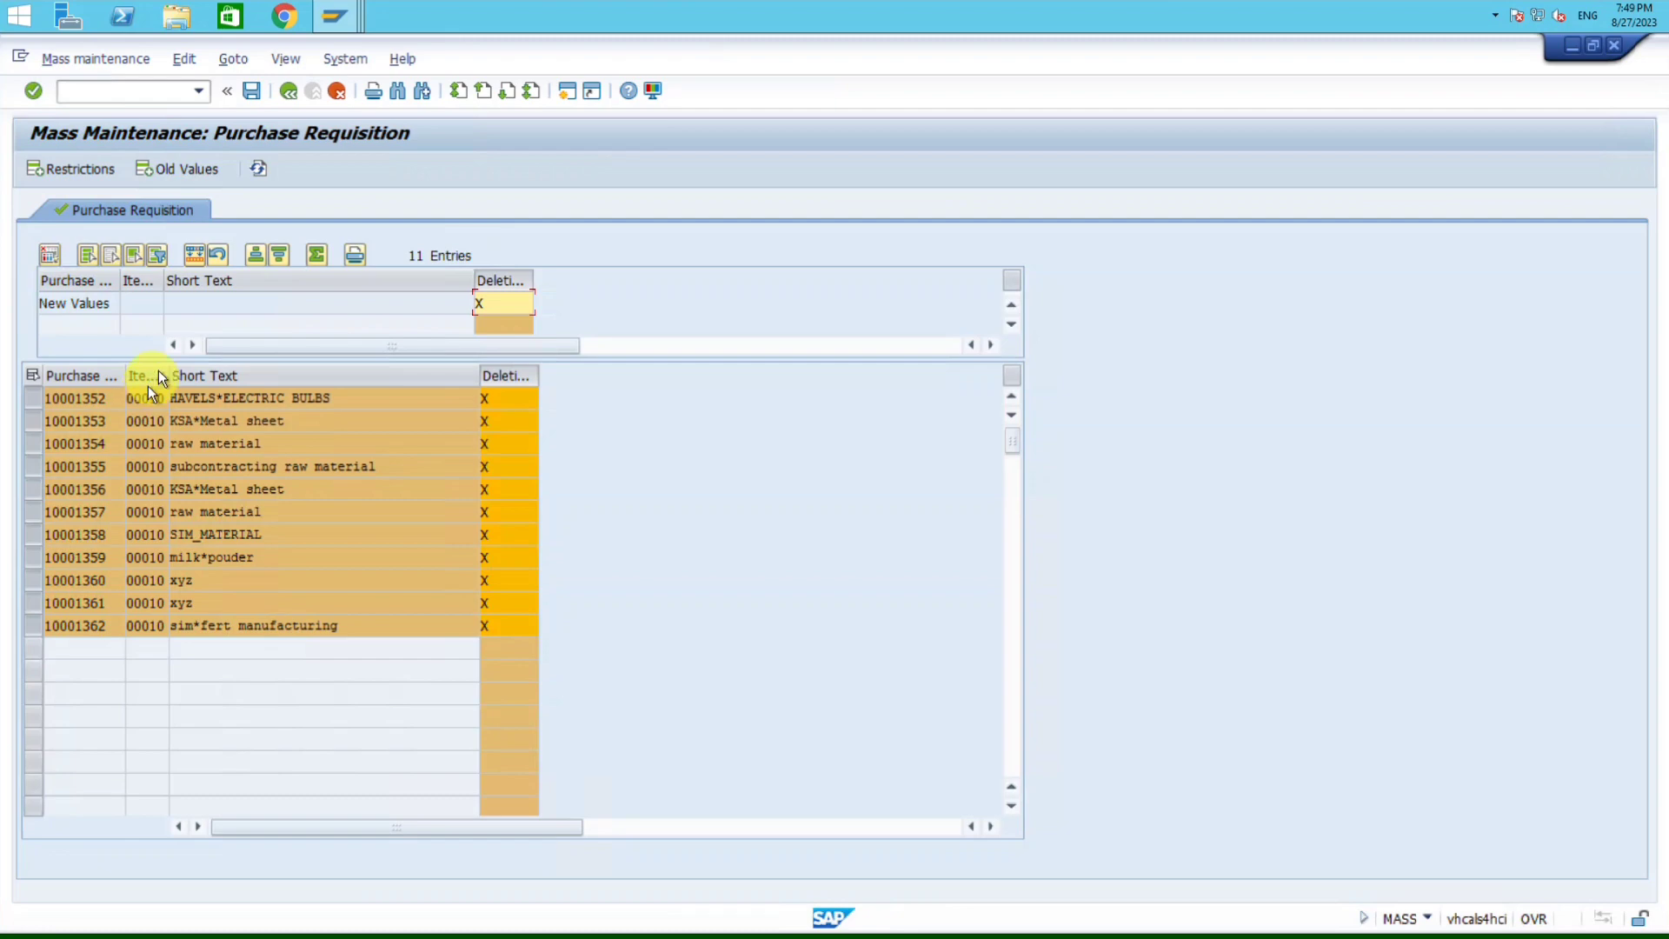
click(250, 91)
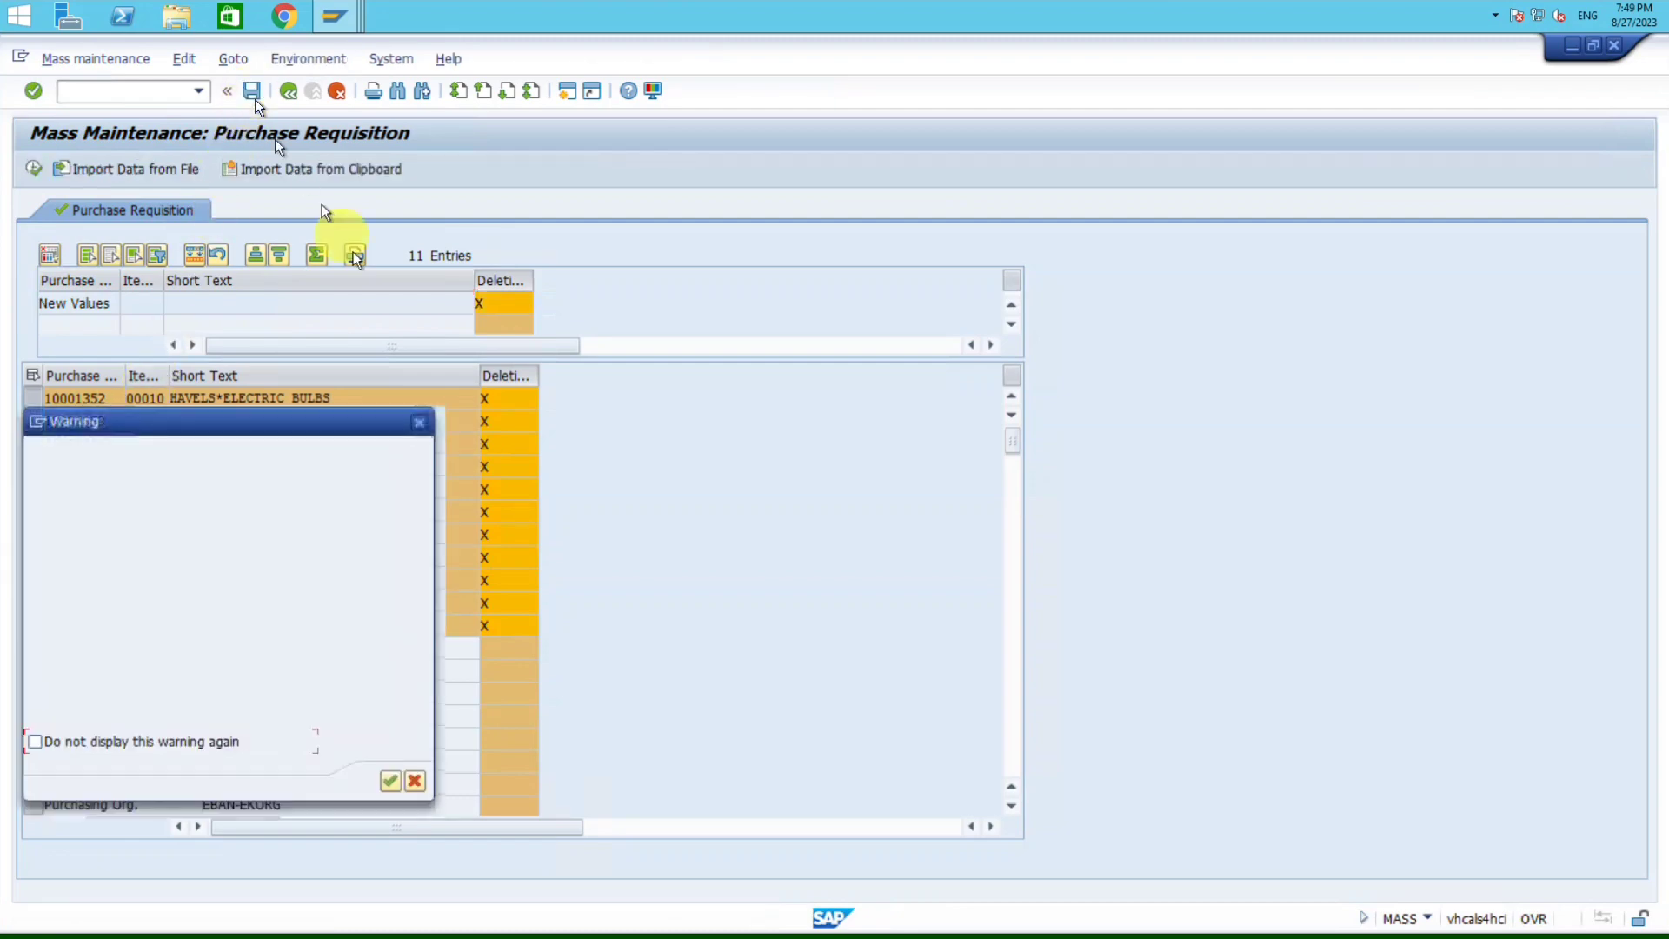
click(388, 785)
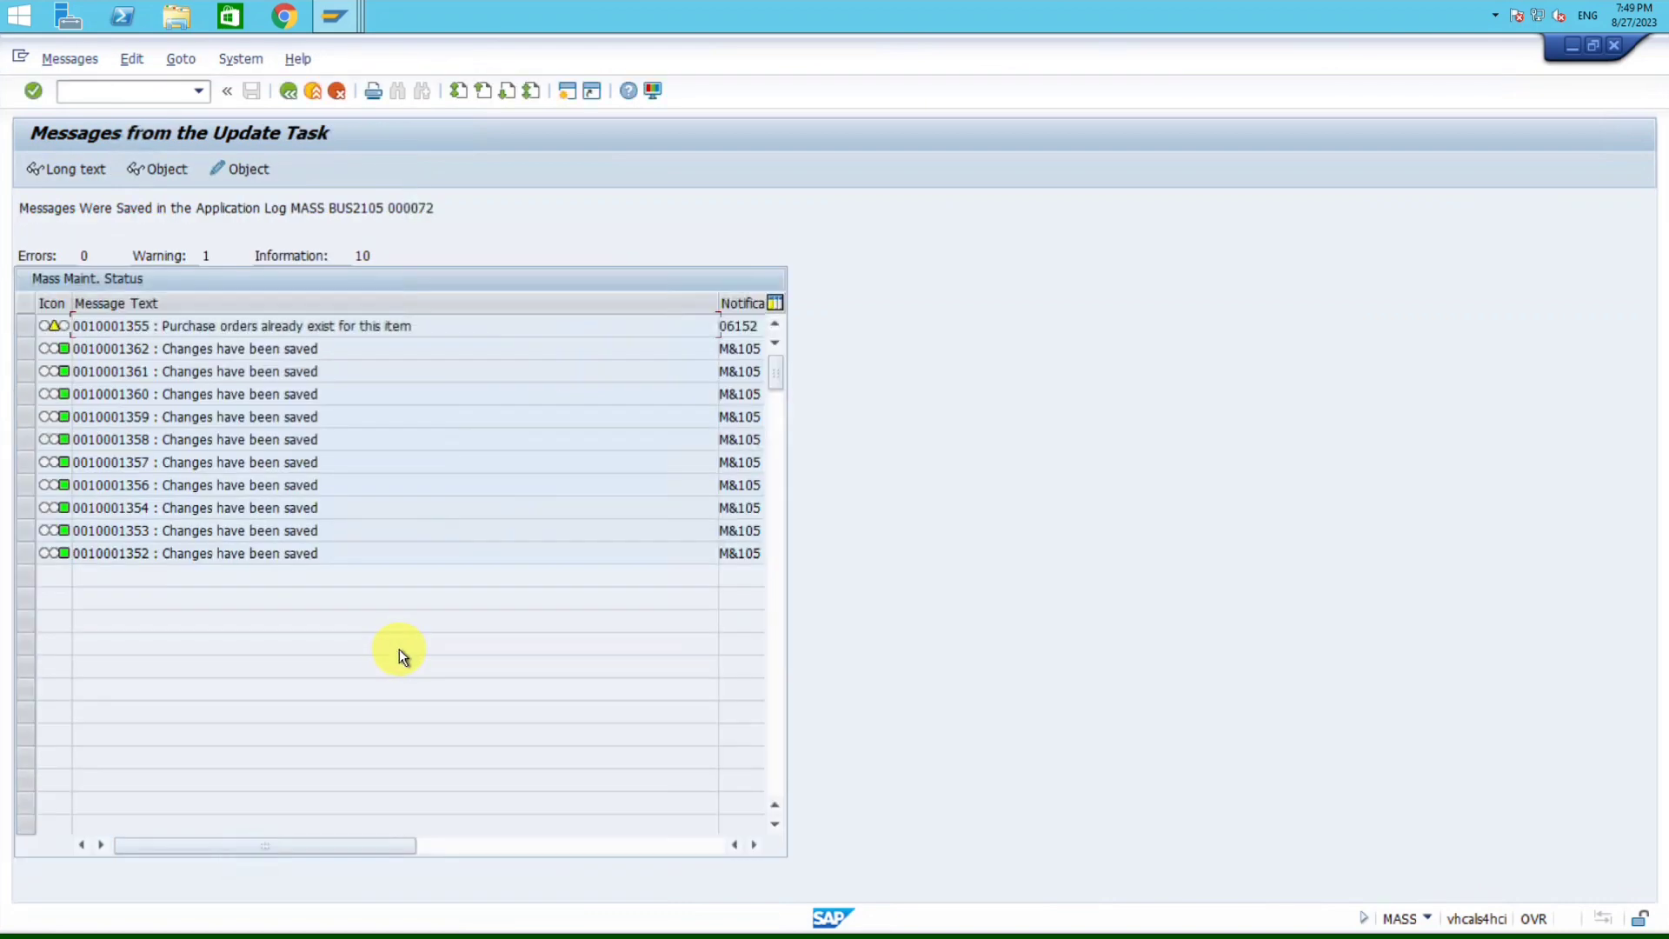
Step: Check the warning entry in the update messages against the EBAN entries display
click(28, 329)
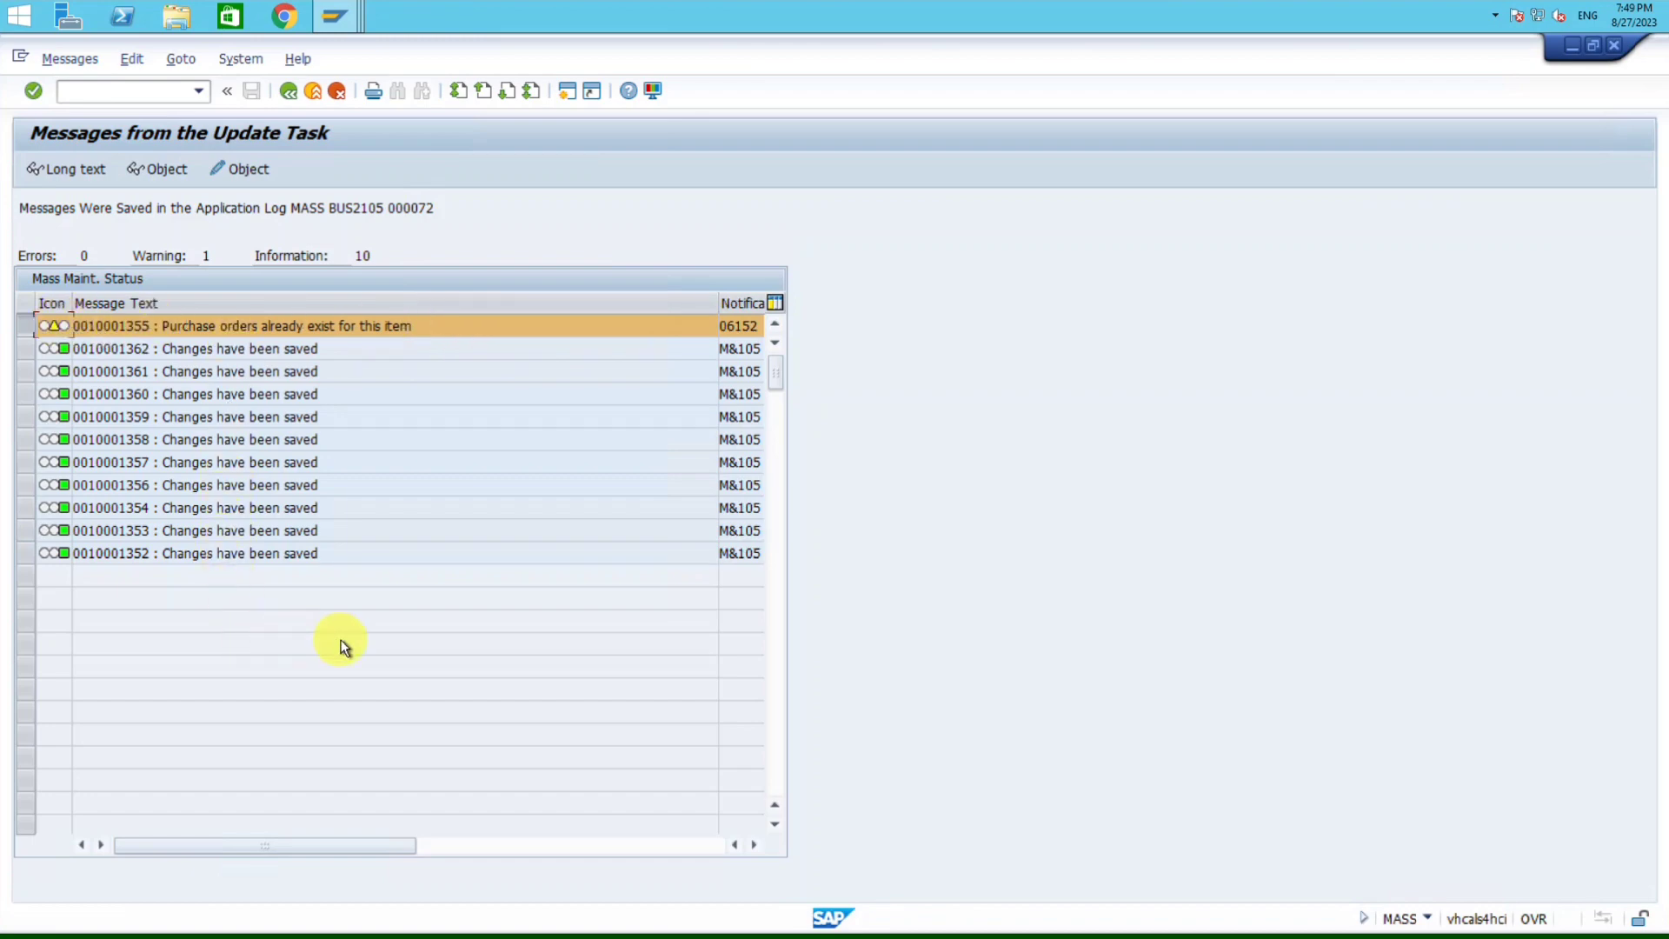
key(alt+Tab)
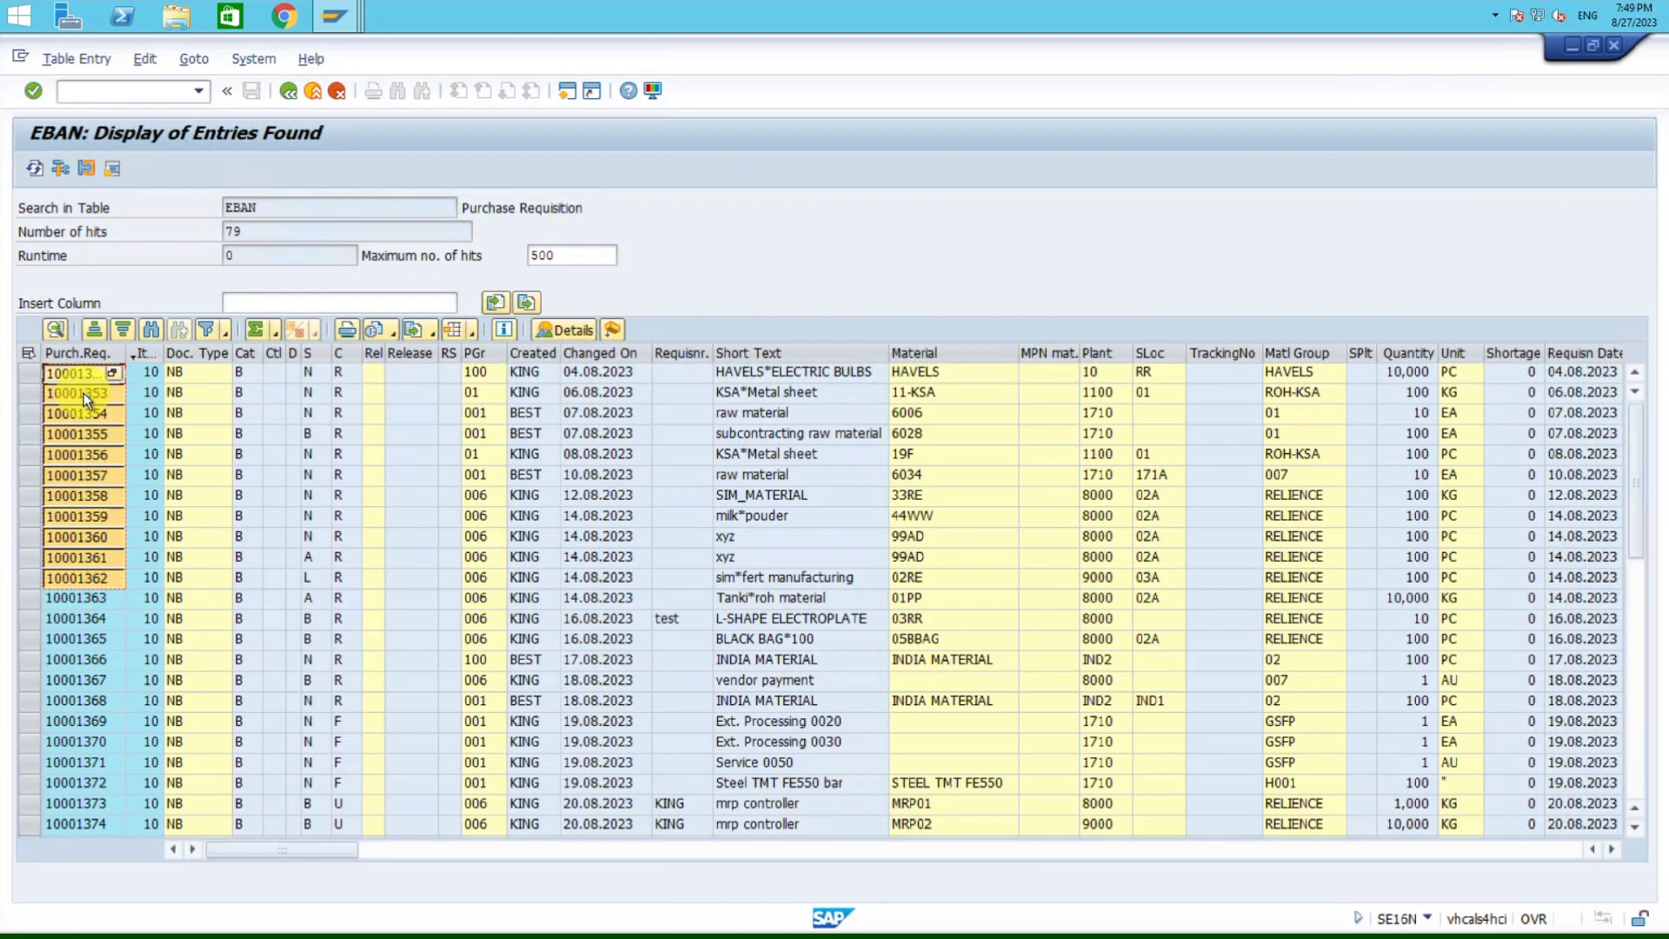
key(alt+Tab)
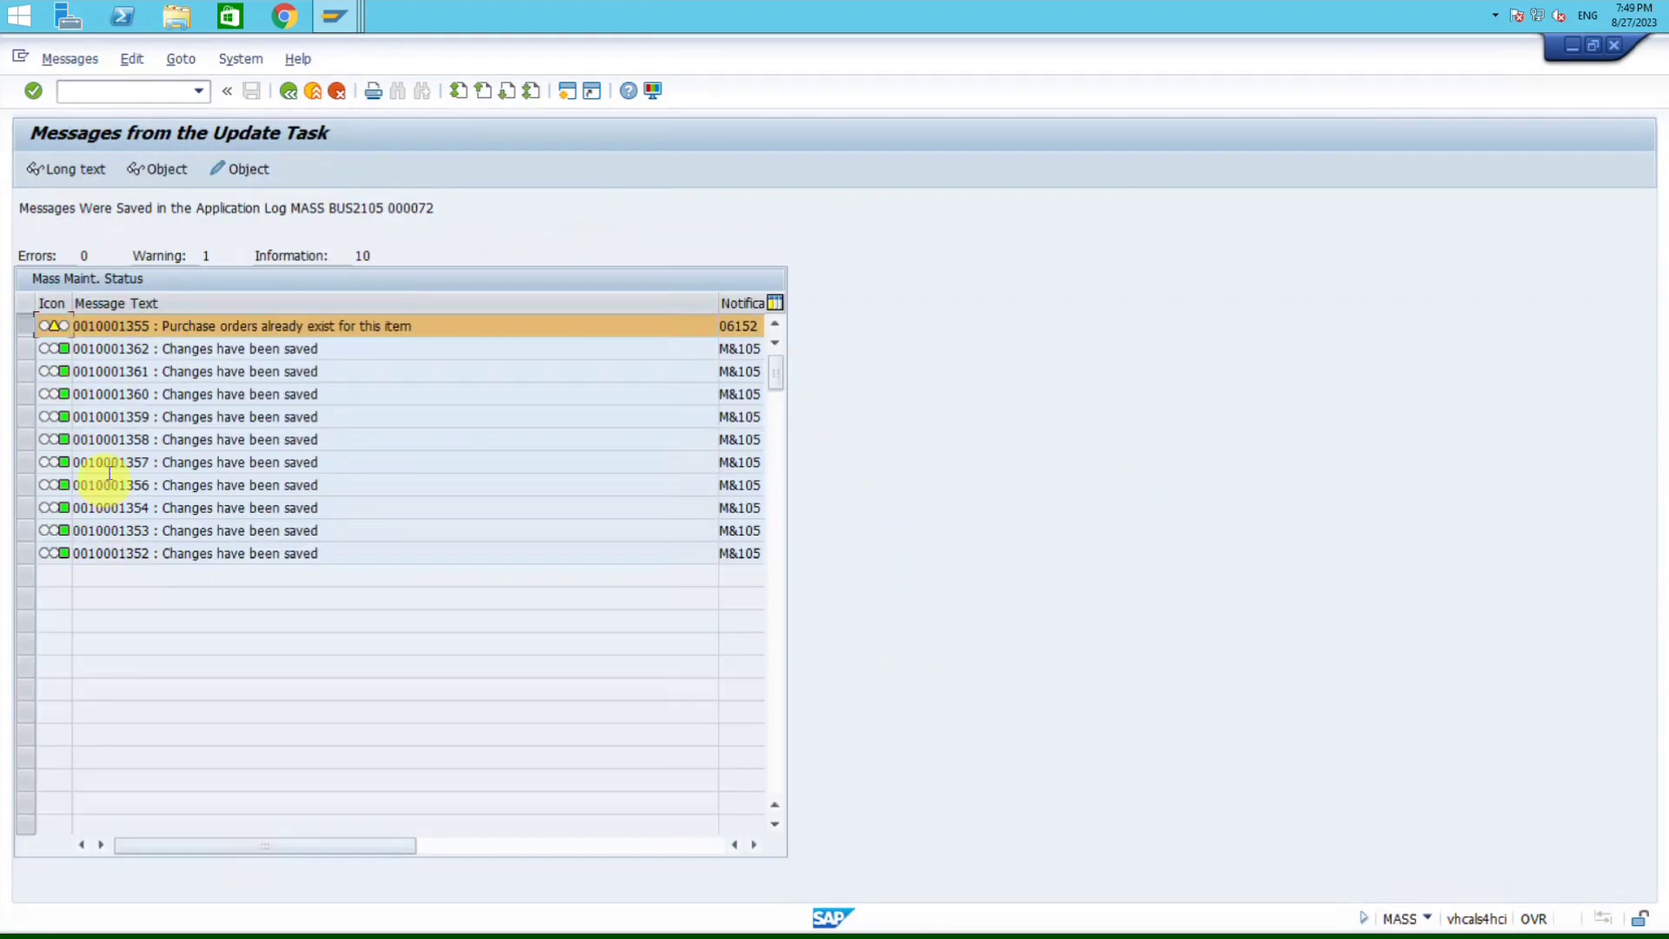
Step: Copy the requisition number from the first saved-changes message and display that requisition with ME53N in a new session
drag(153, 348, 66, 348)
key(ctrl+c)
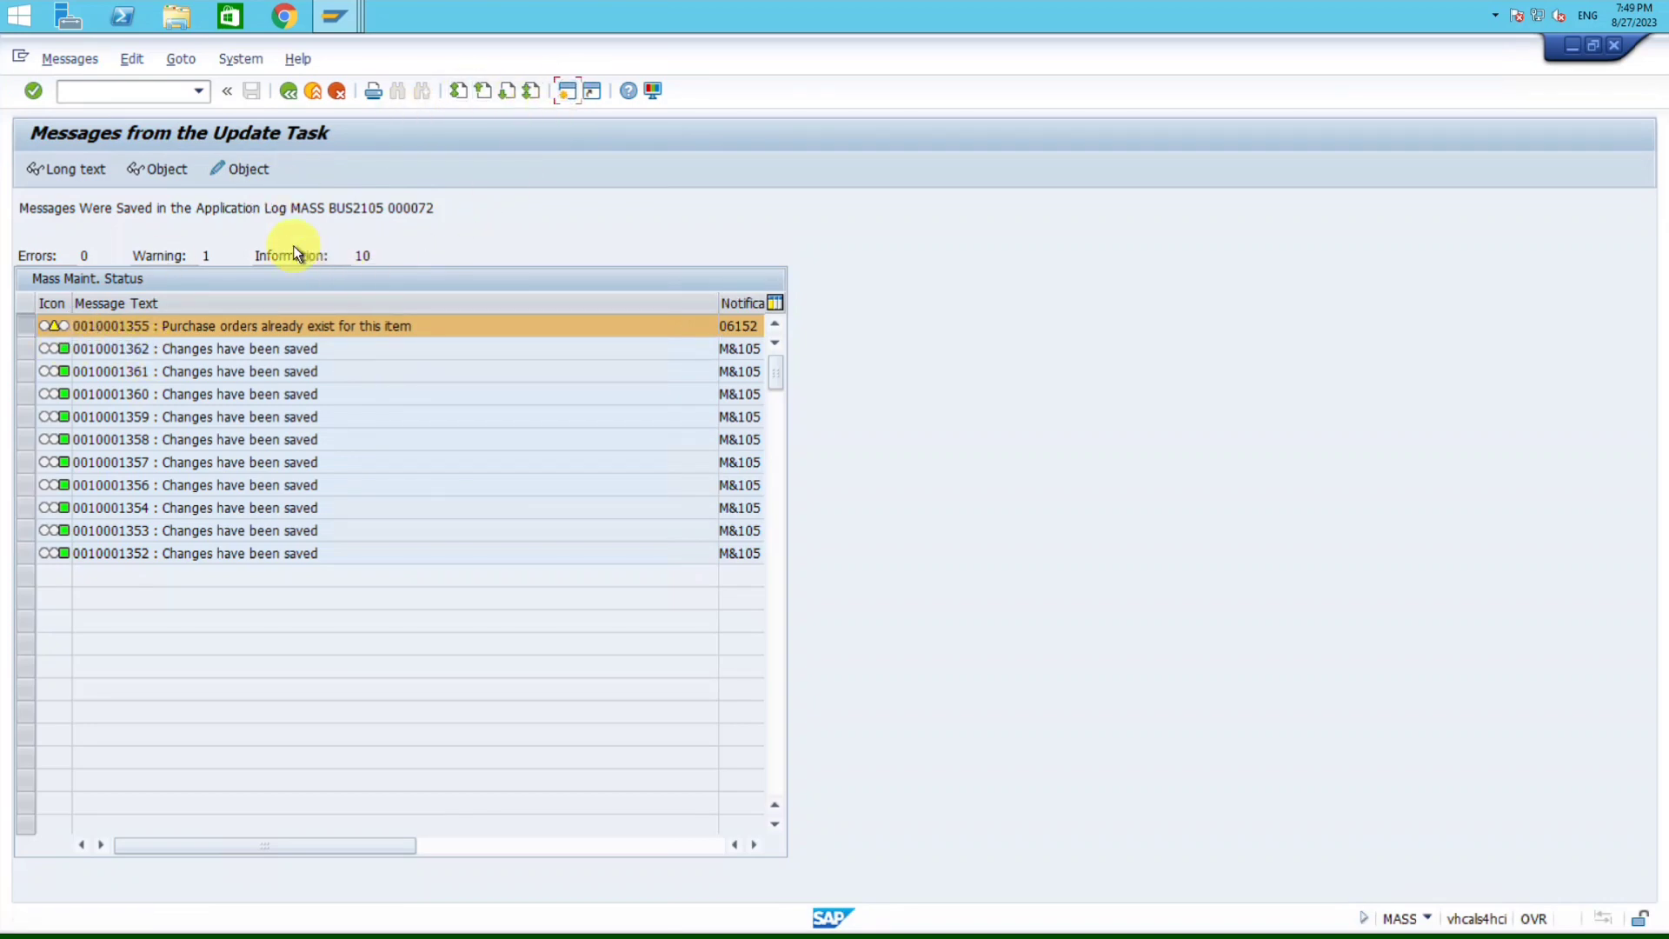
text(M)
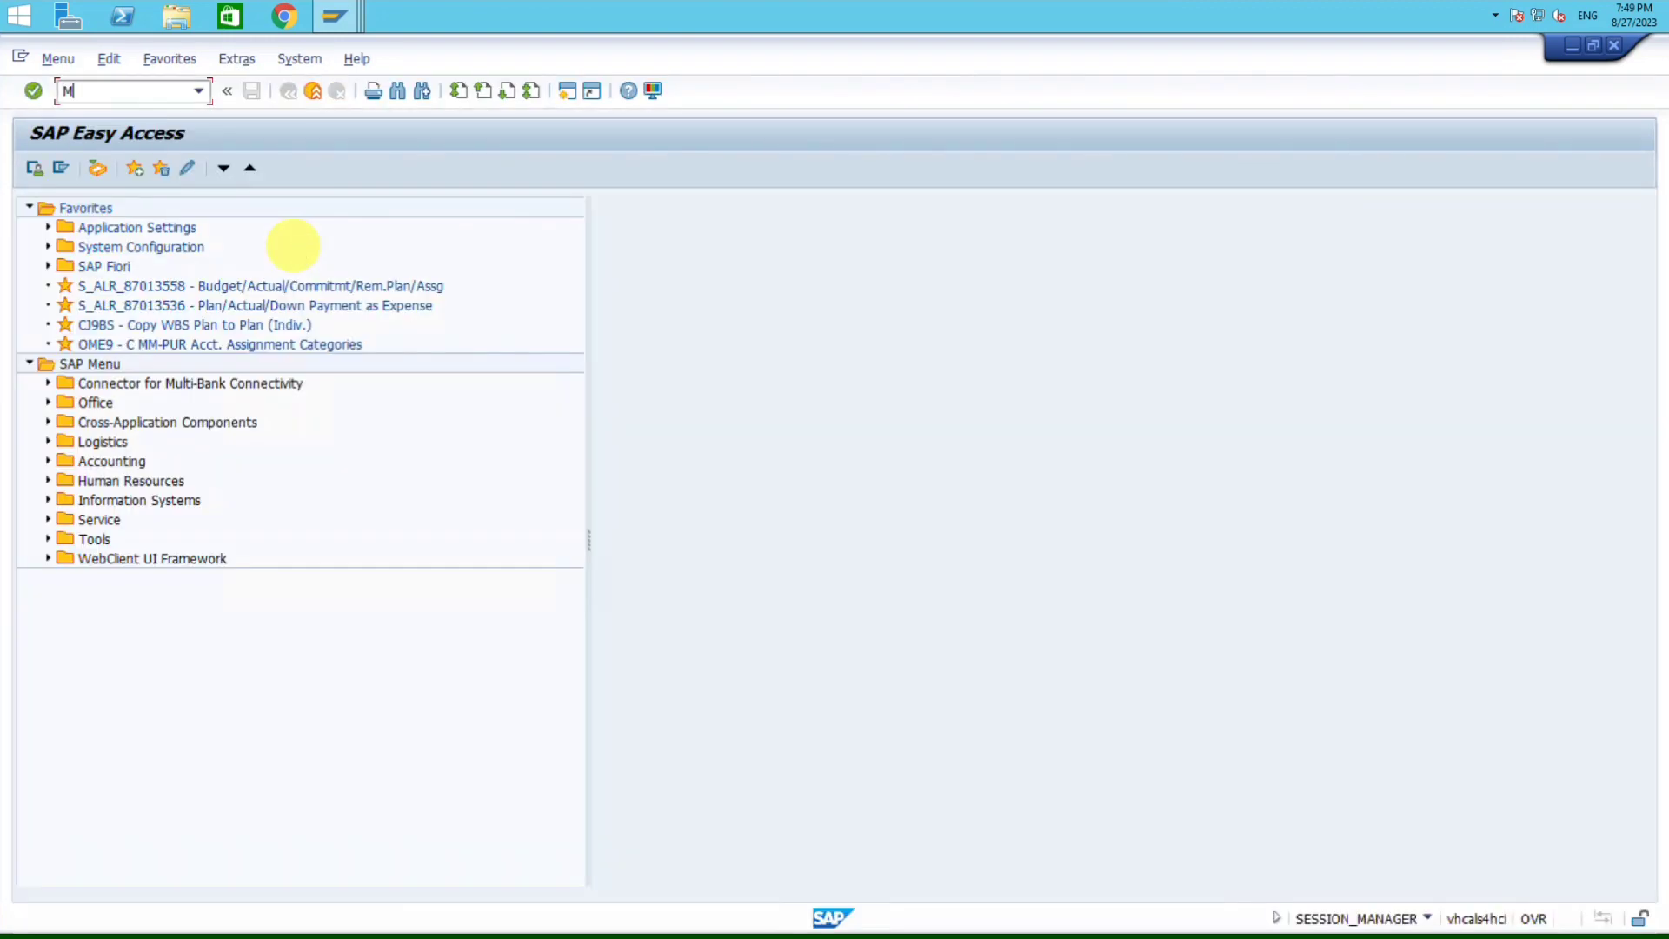
text(E53N)
key(Return)
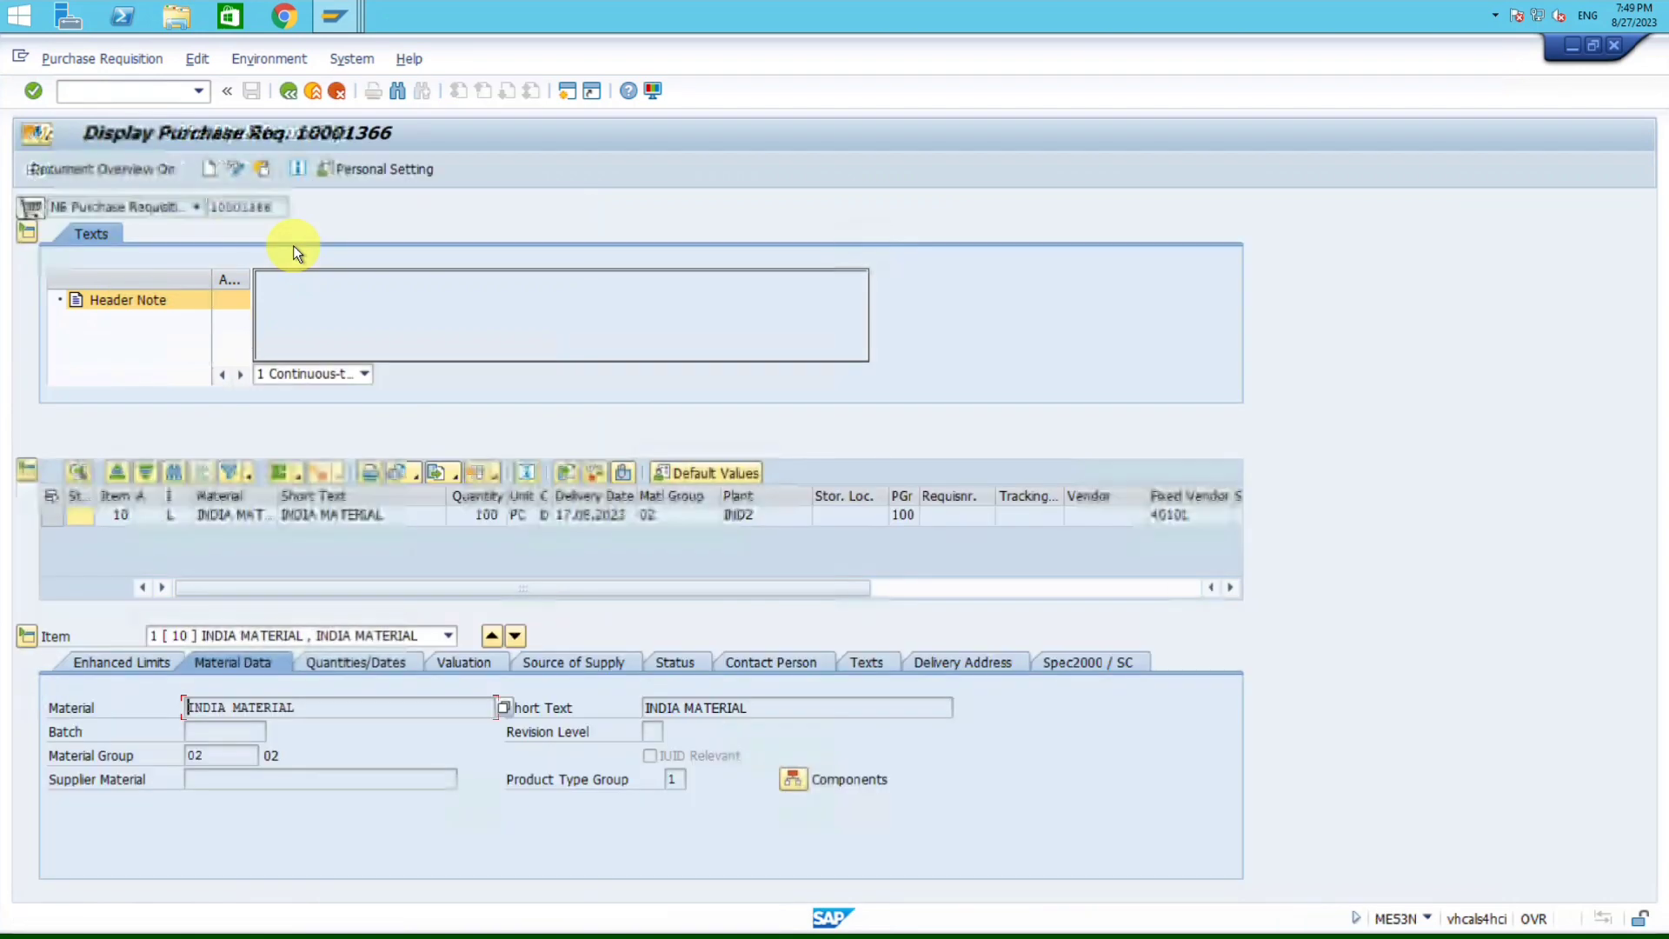
click(261, 170)
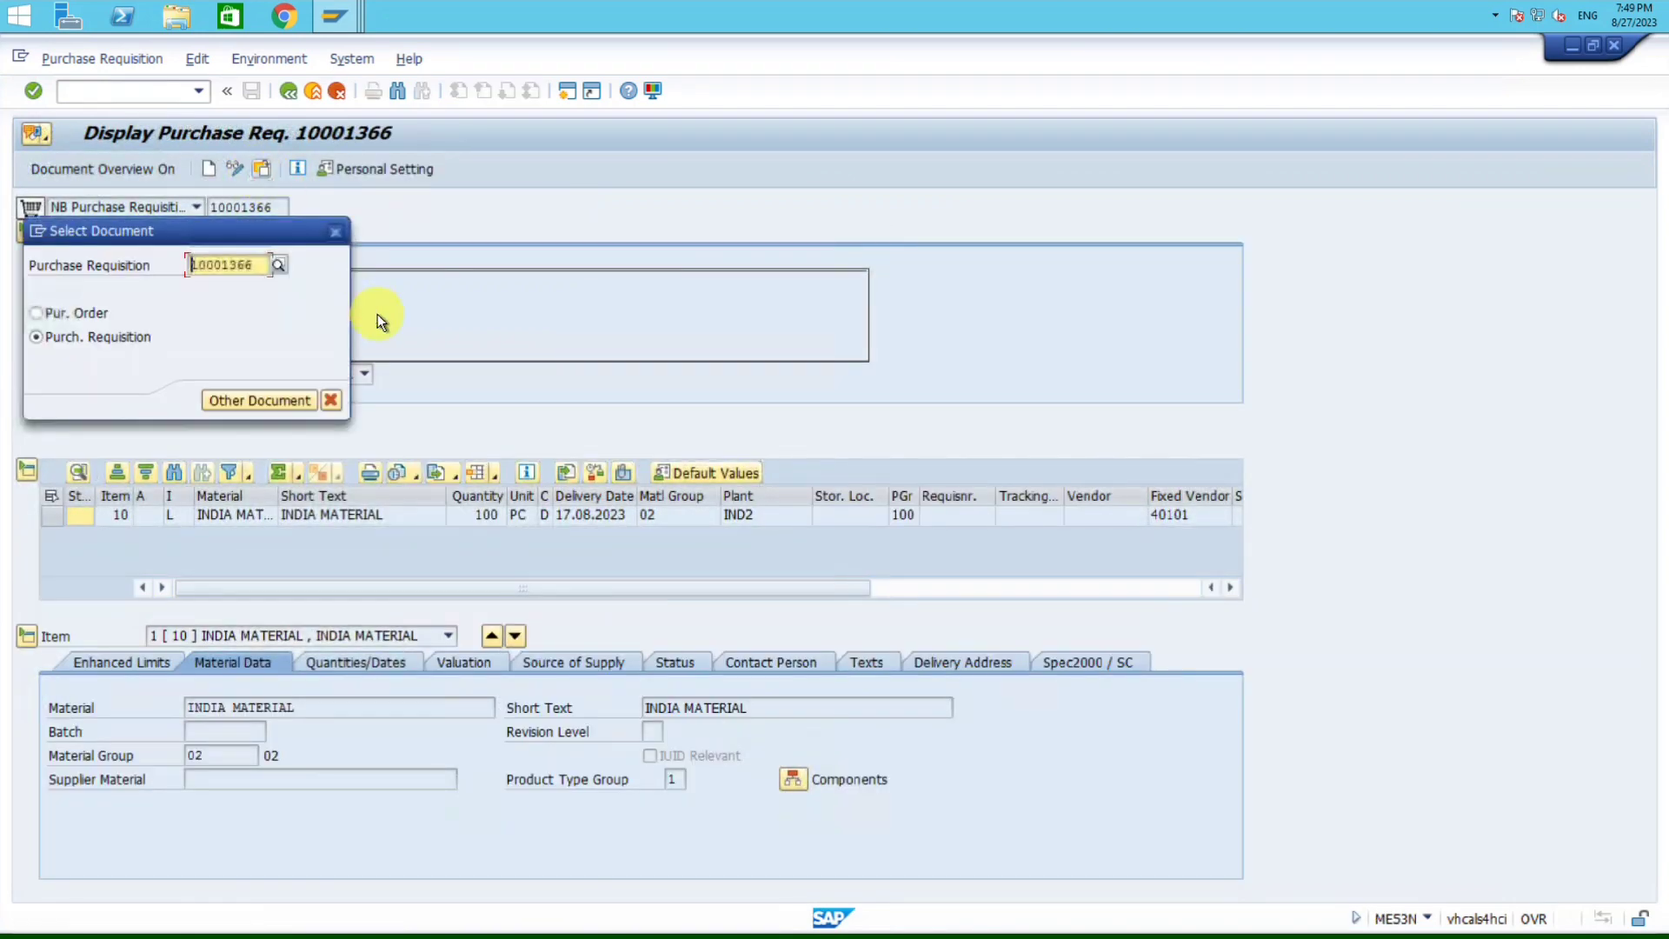
key(ctrl+v)
key(Return)
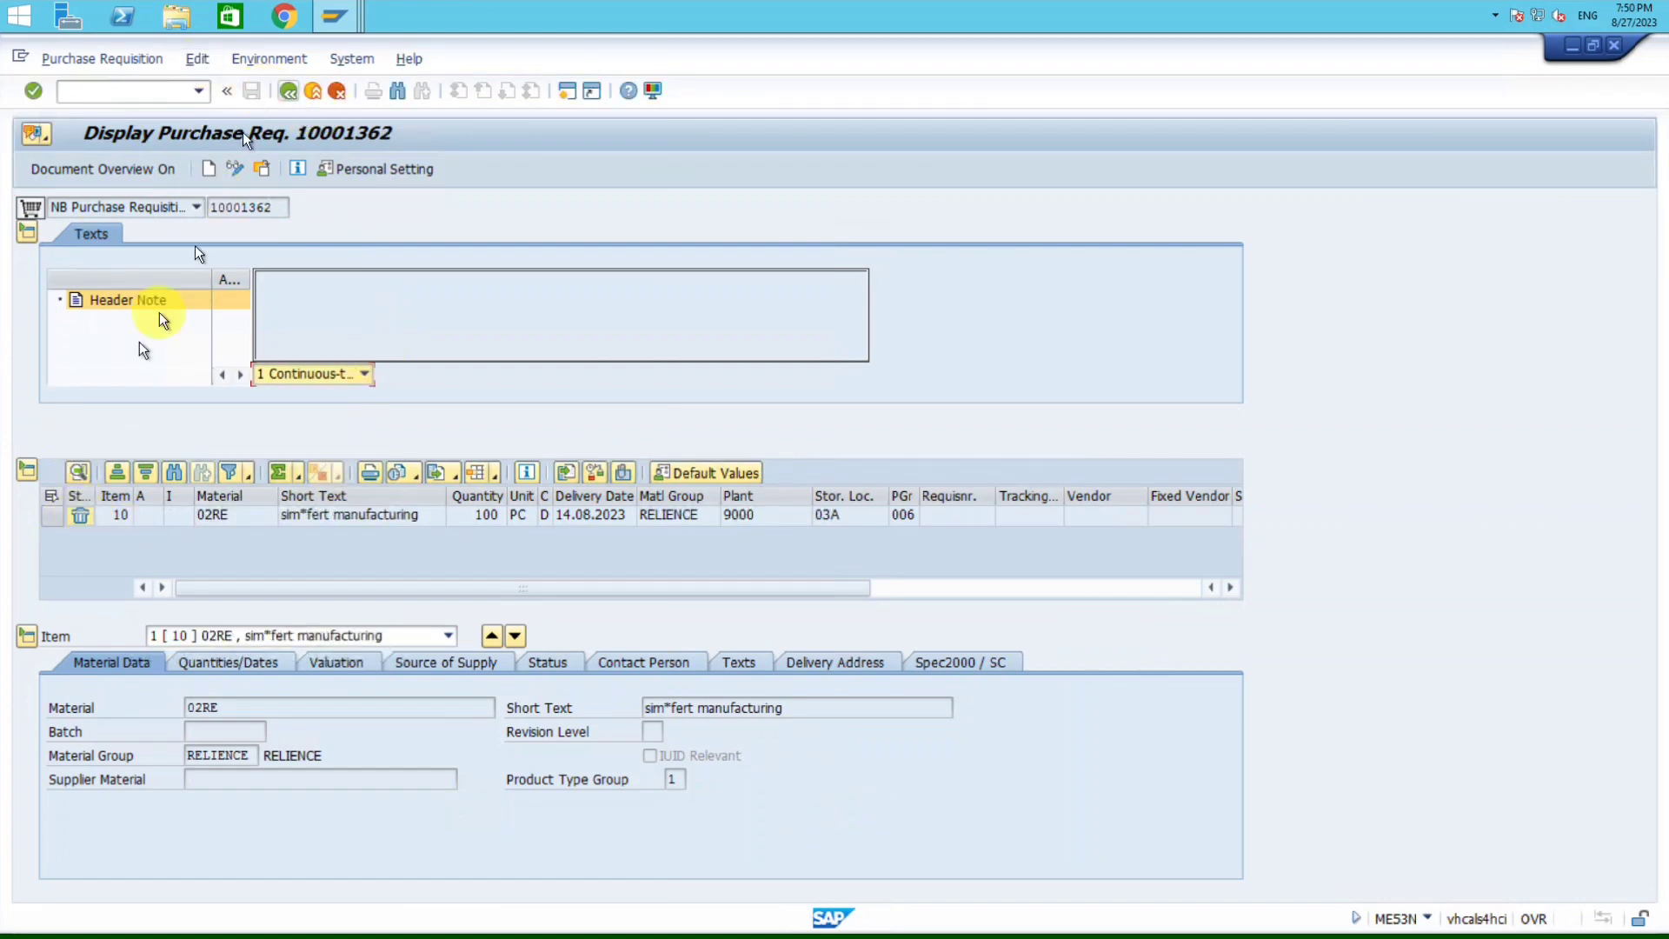
Step: Examine the item changes of item 10 for the deletion indicator entry, return to the requisition, and recheck the update messages
click(53, 515)
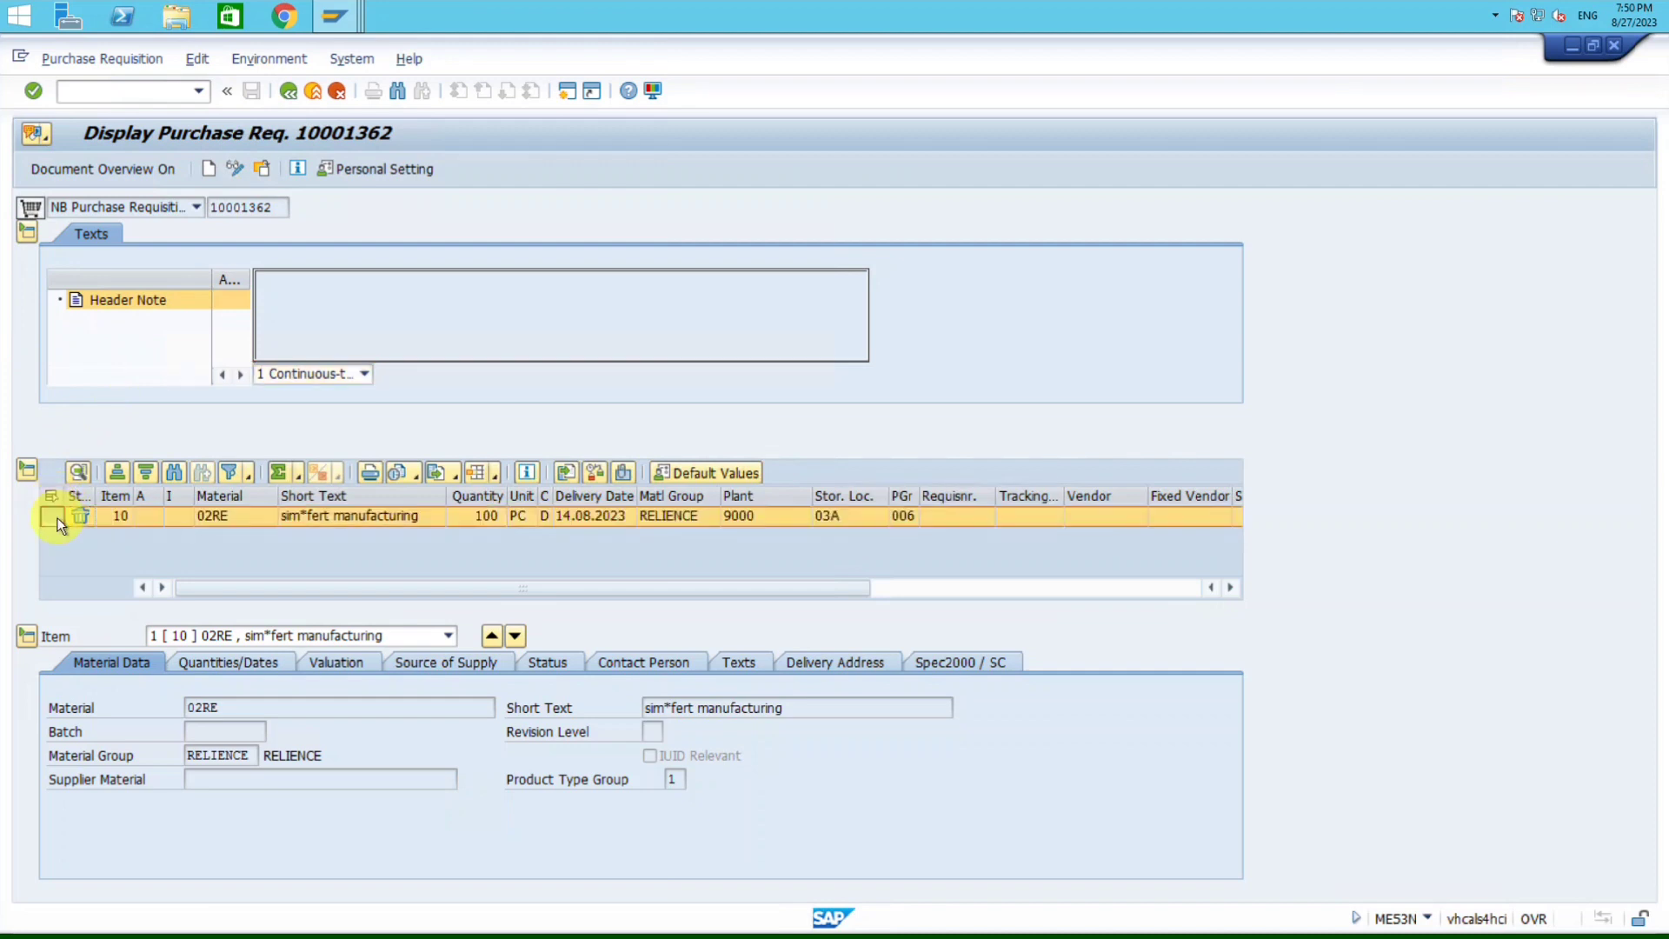
click(289, 55)
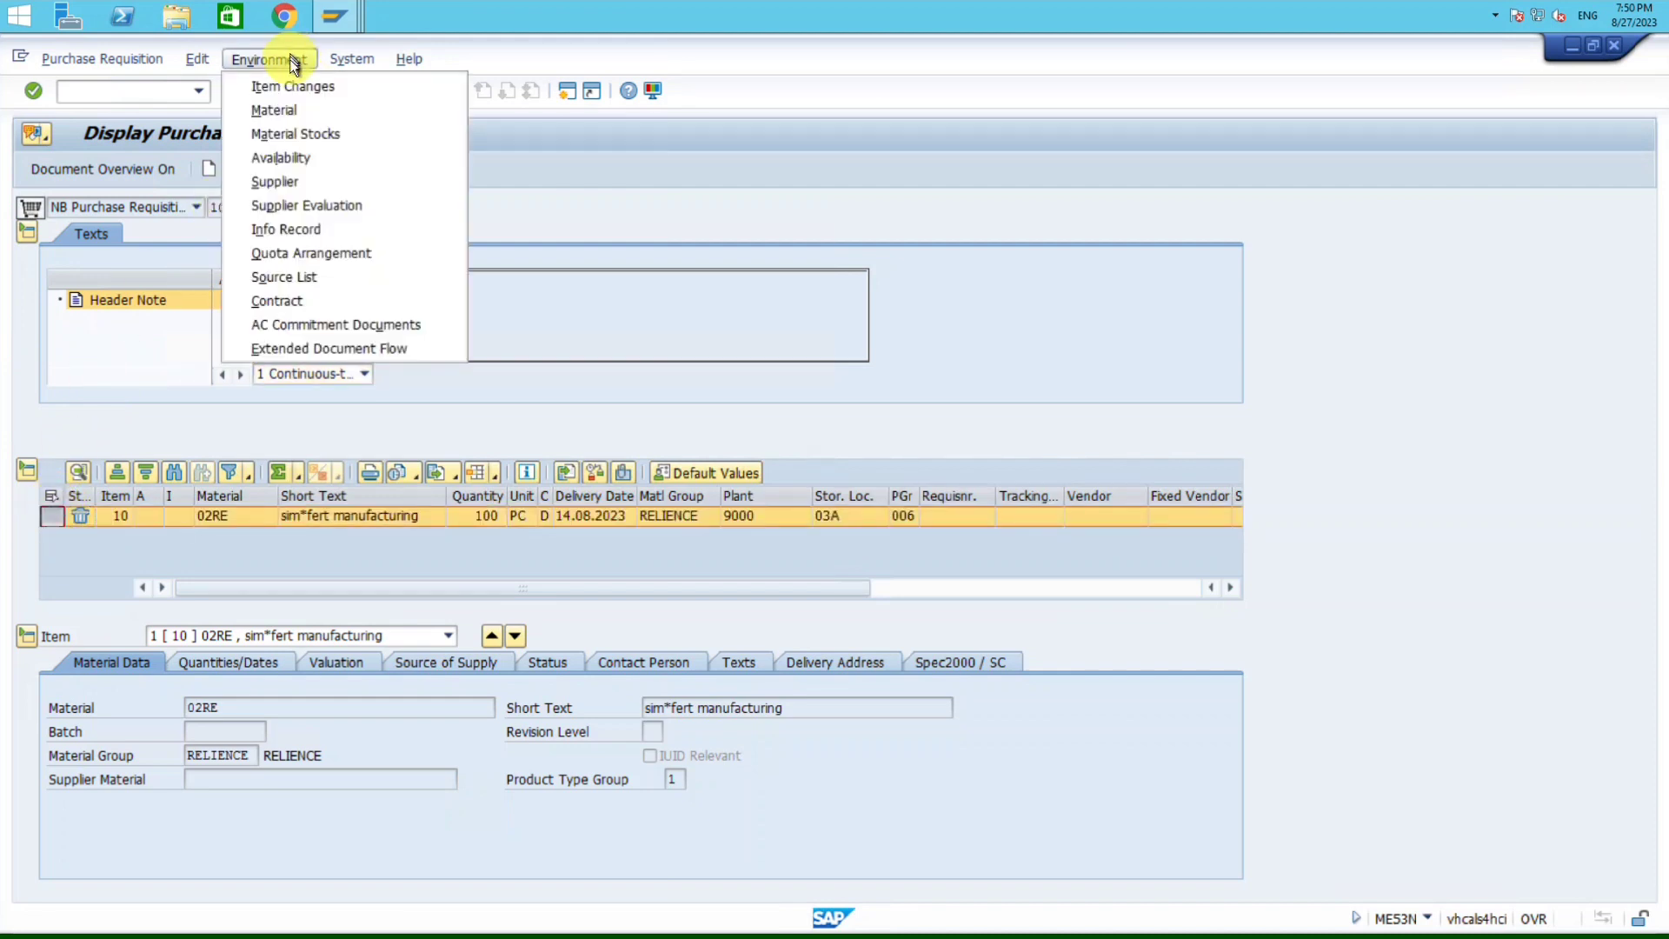
click(306, 86)
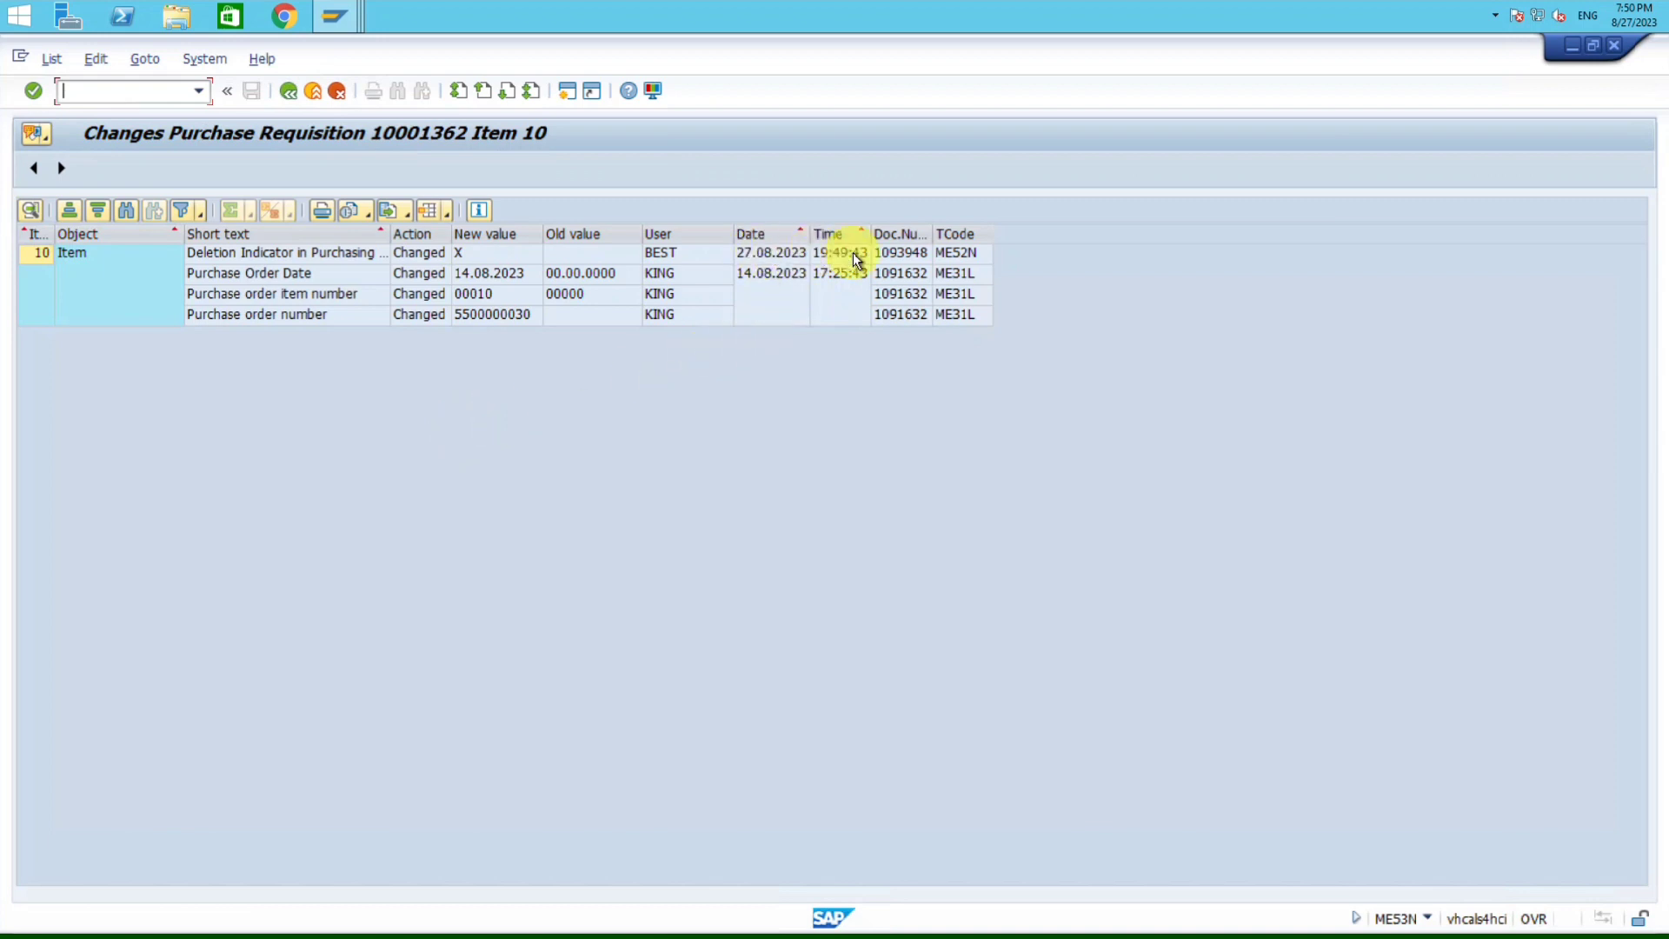
click(691, 254)
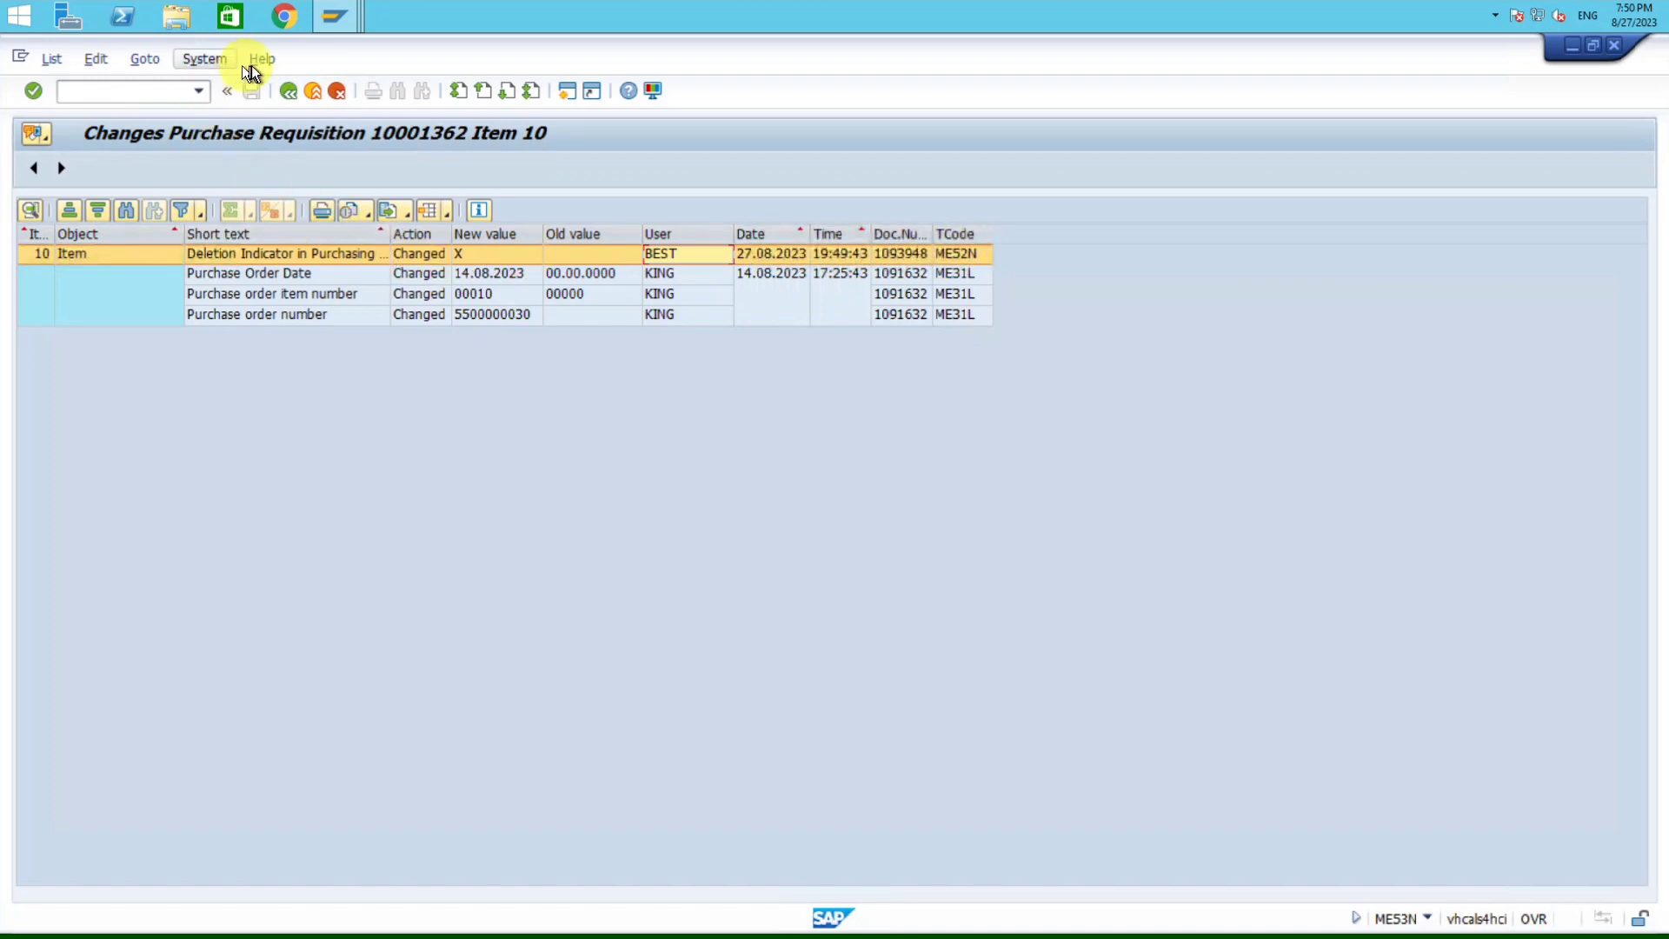
click(289, 90)
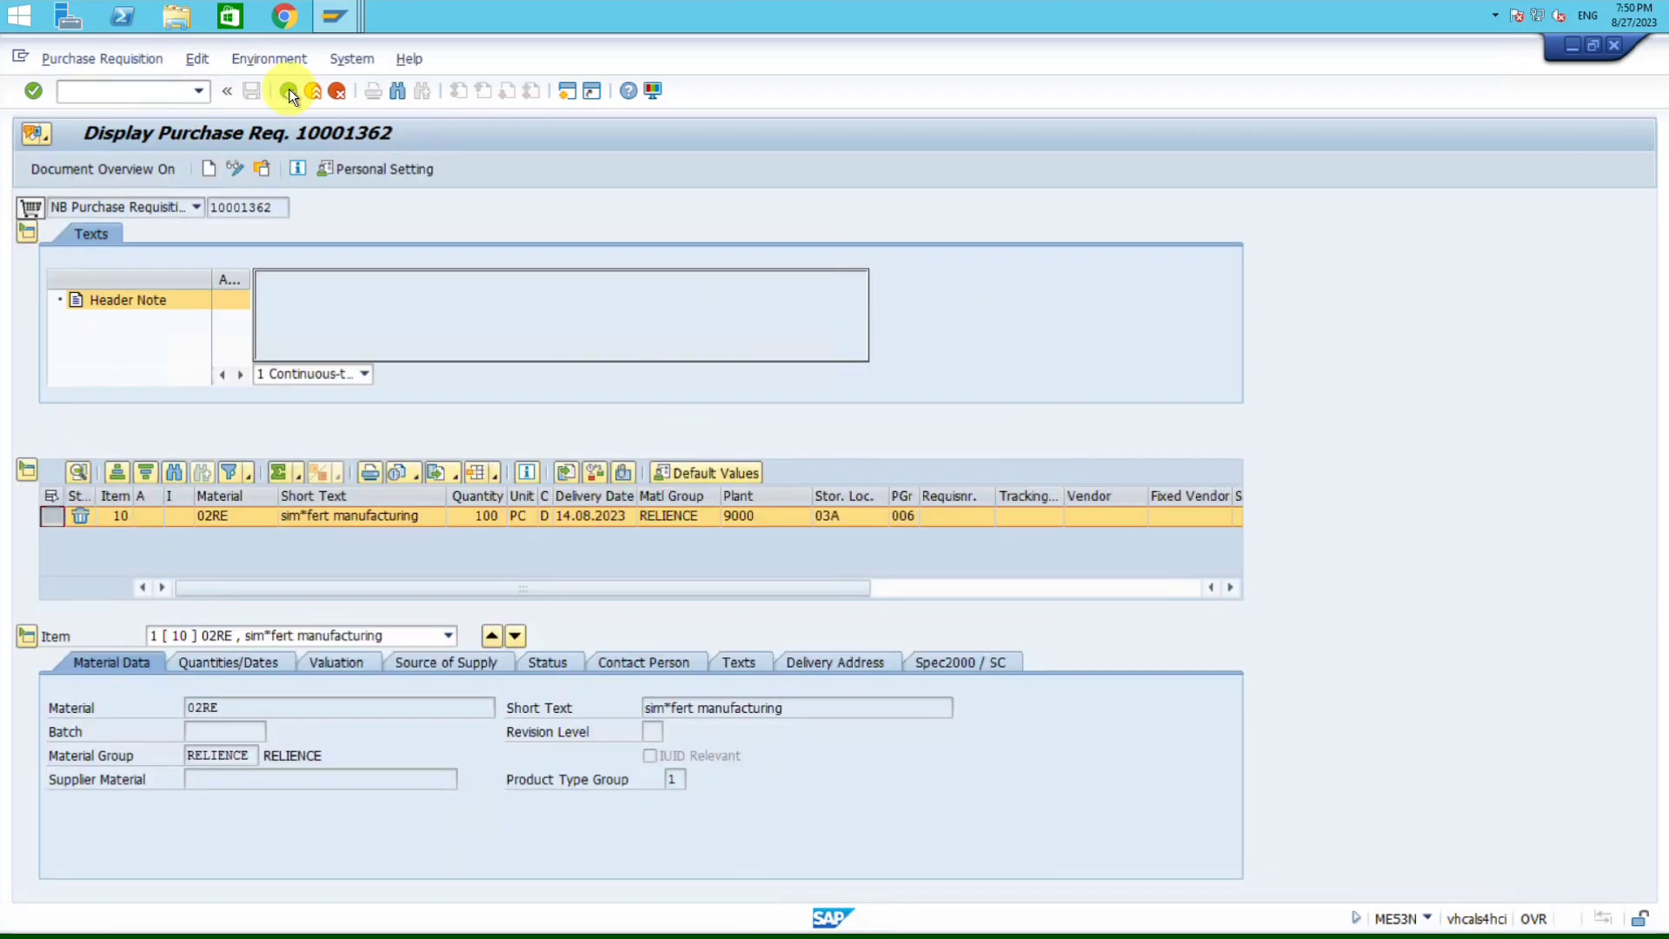
key(alt+Tab)
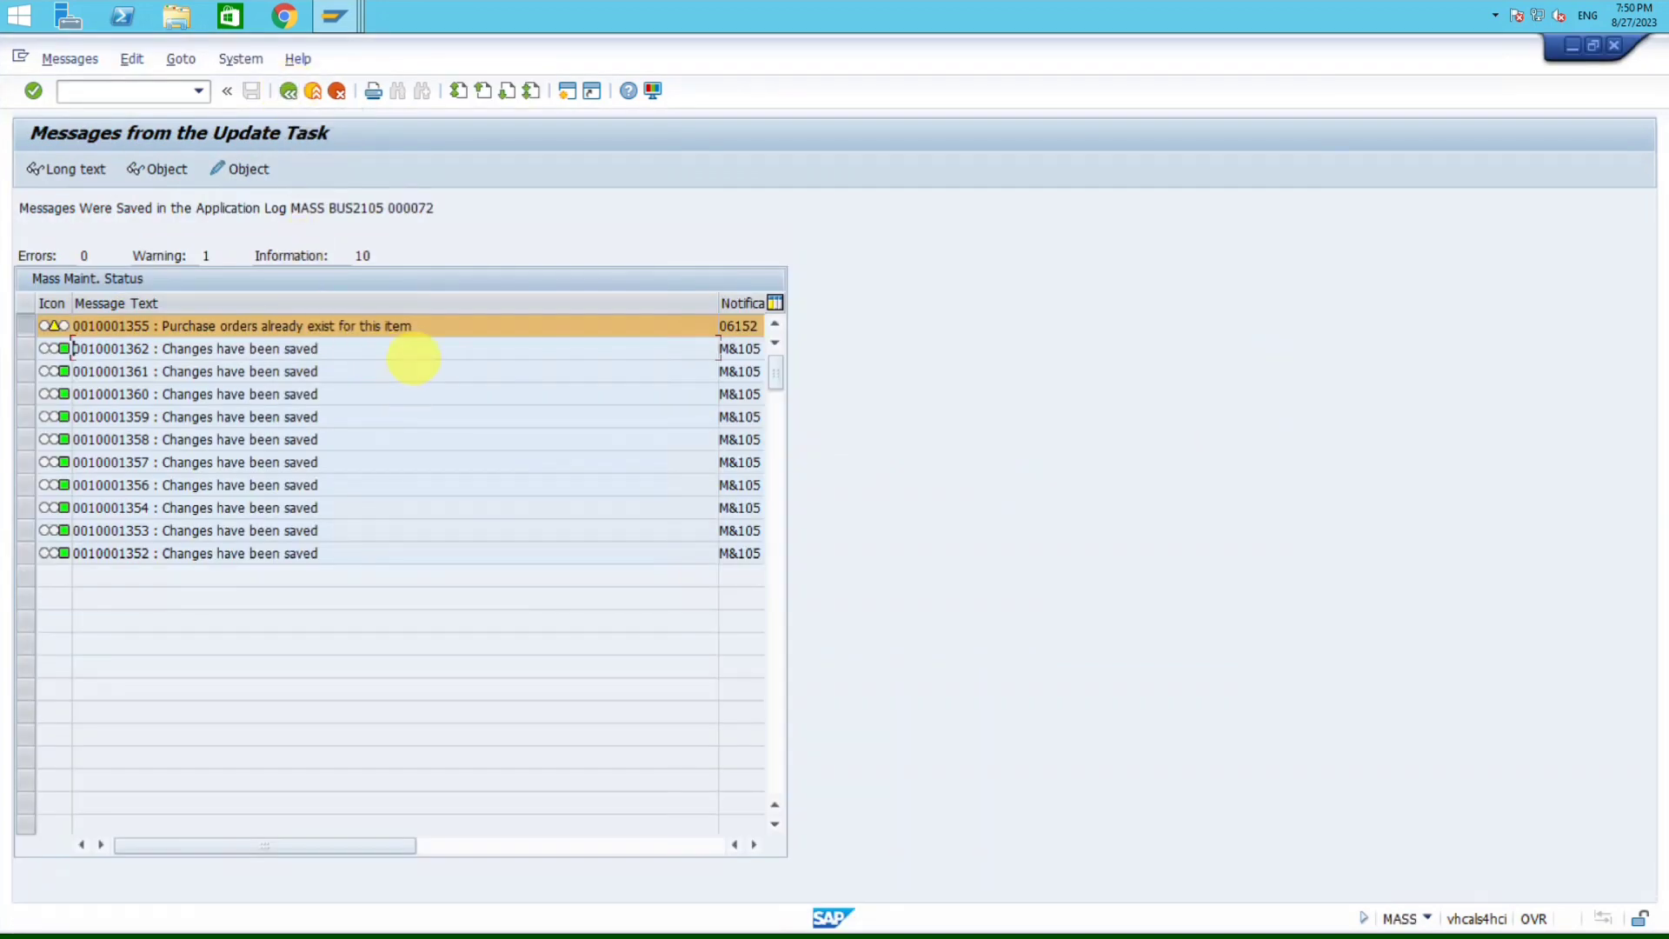
key(alt+Tab)
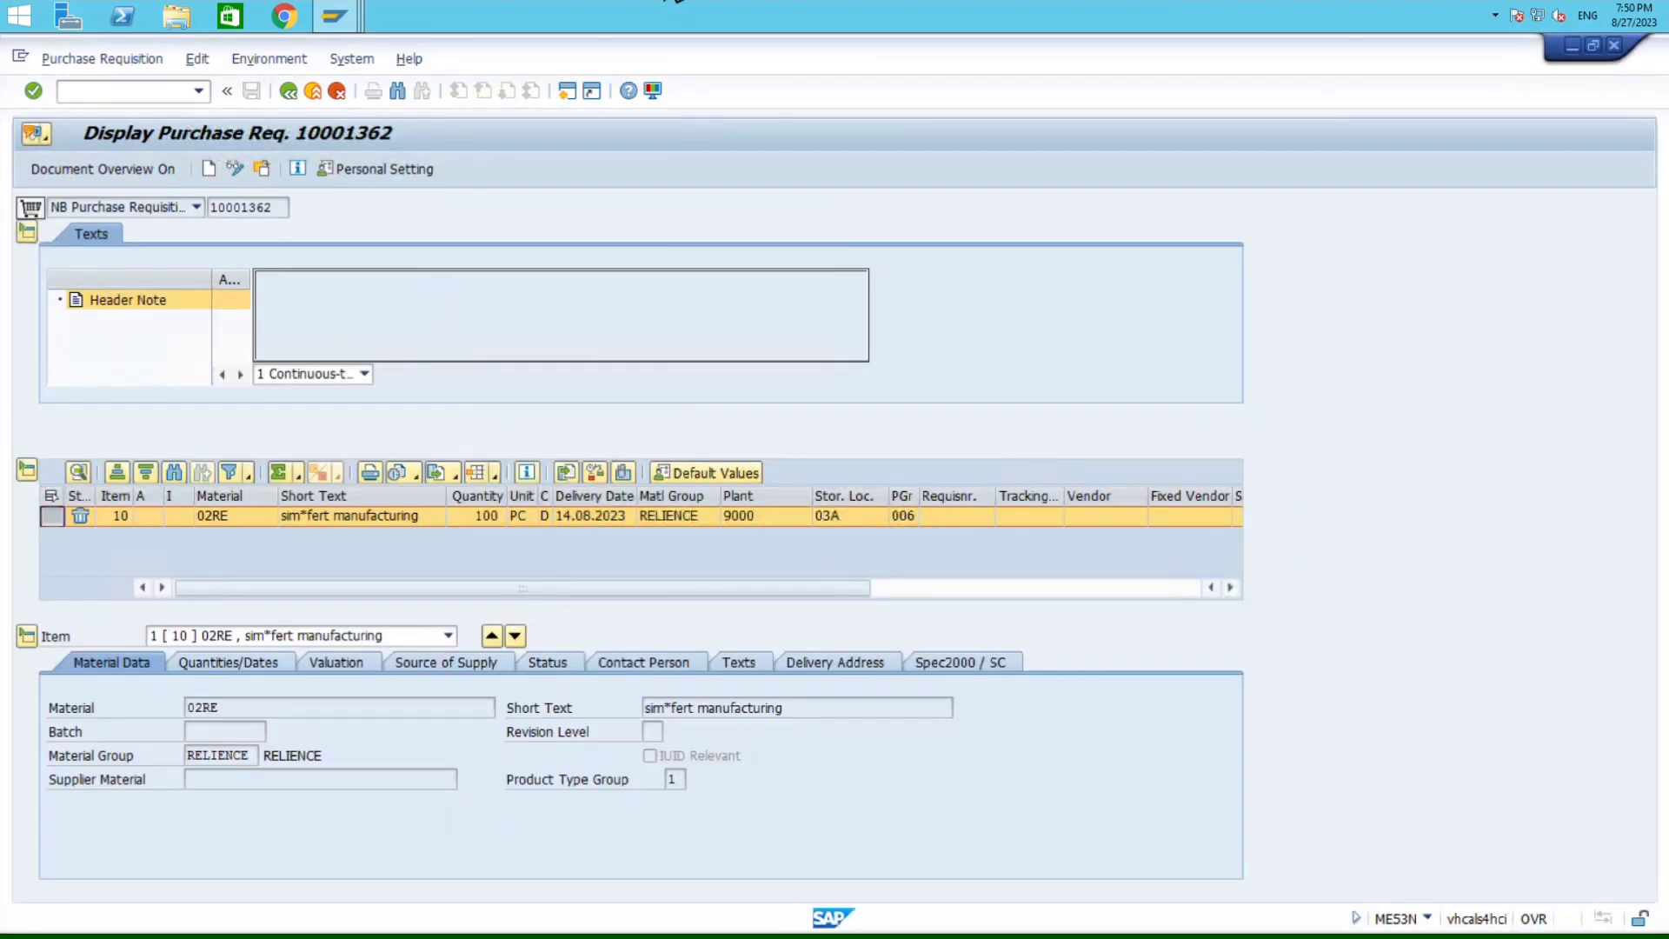
Step: Look up the purchase order mass maintenance code in the Excel transaction list and start MEMASSPO in SAP
key(alt+Tab)
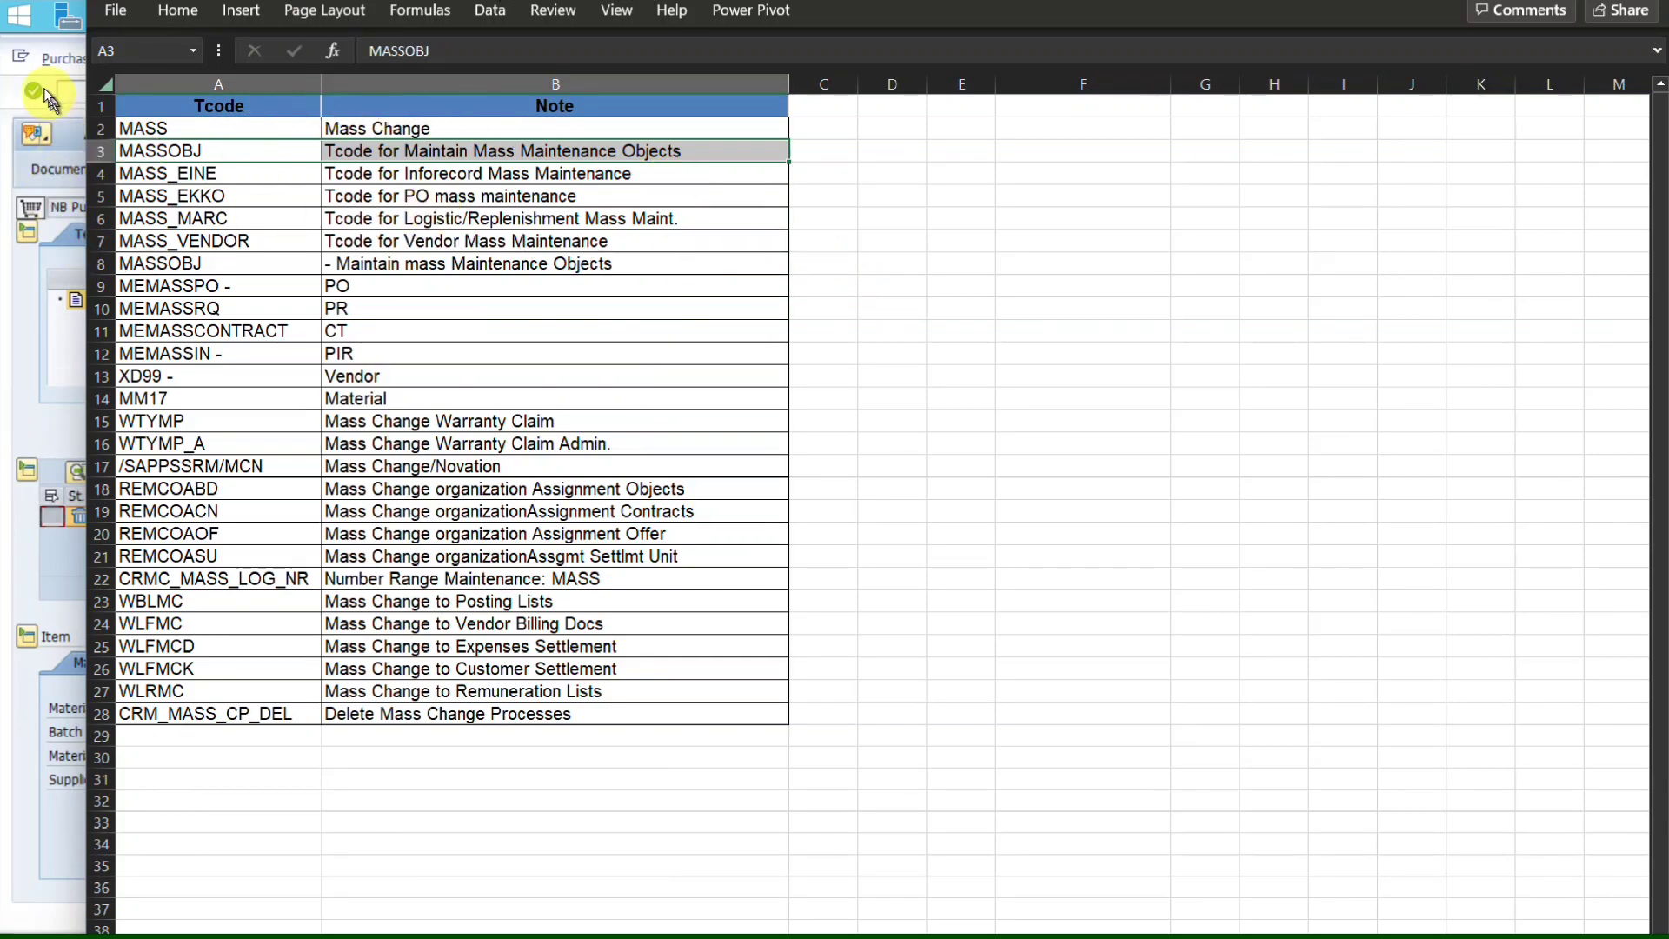
click(239, 287)
key(ctrl+c)
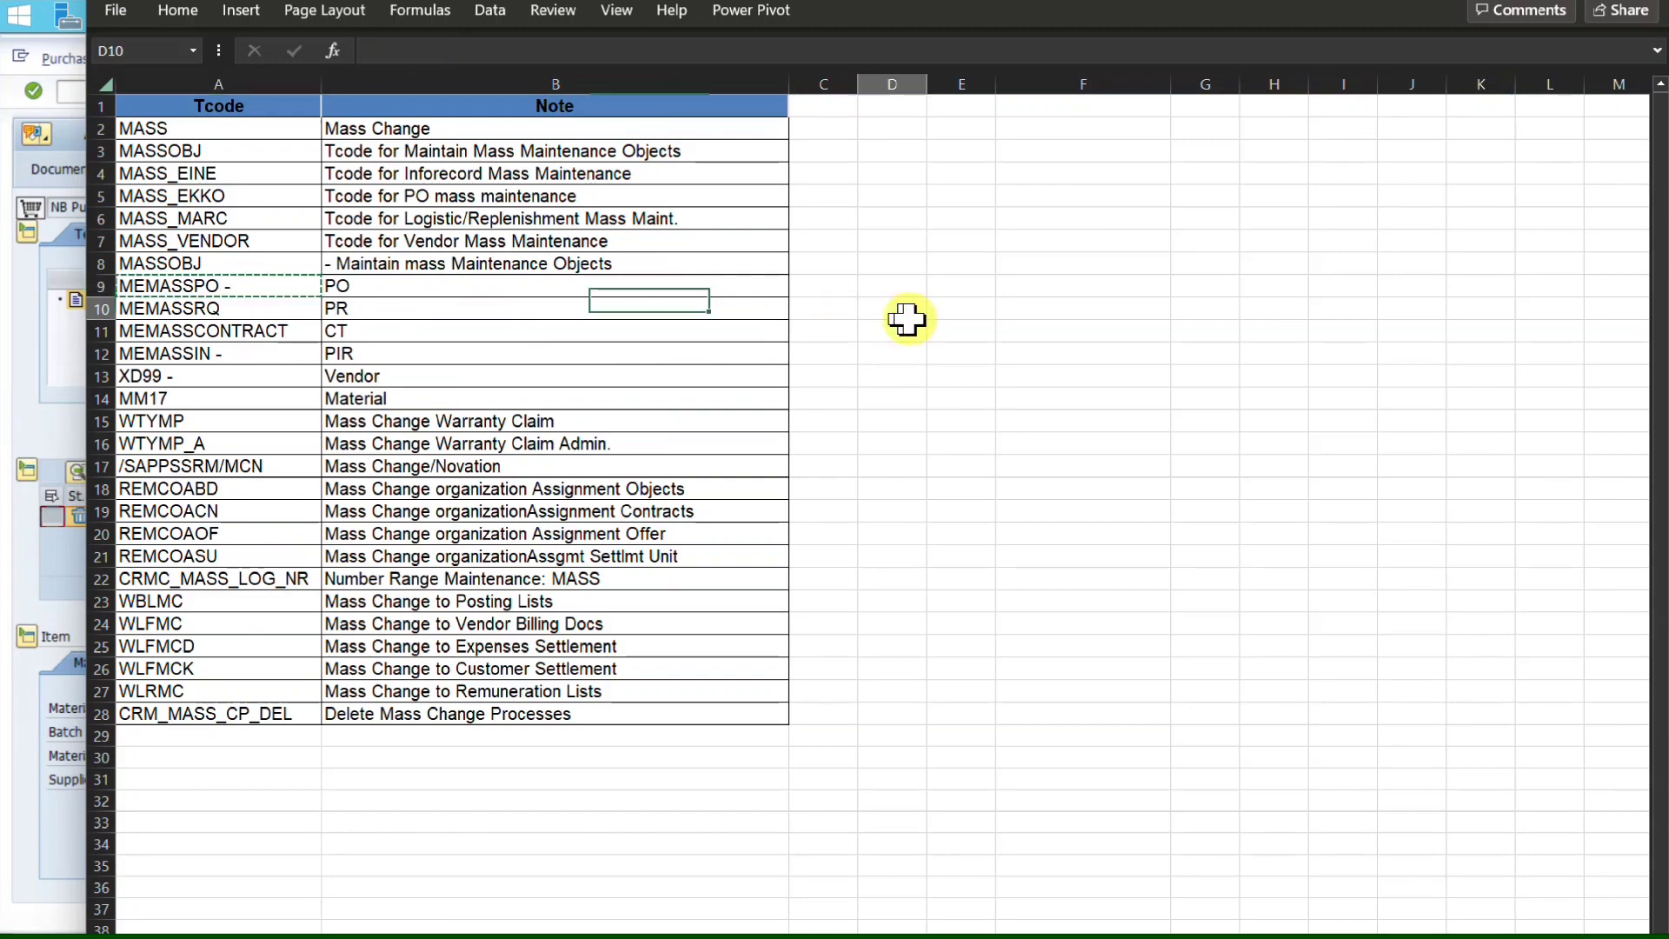
click(33, 148)
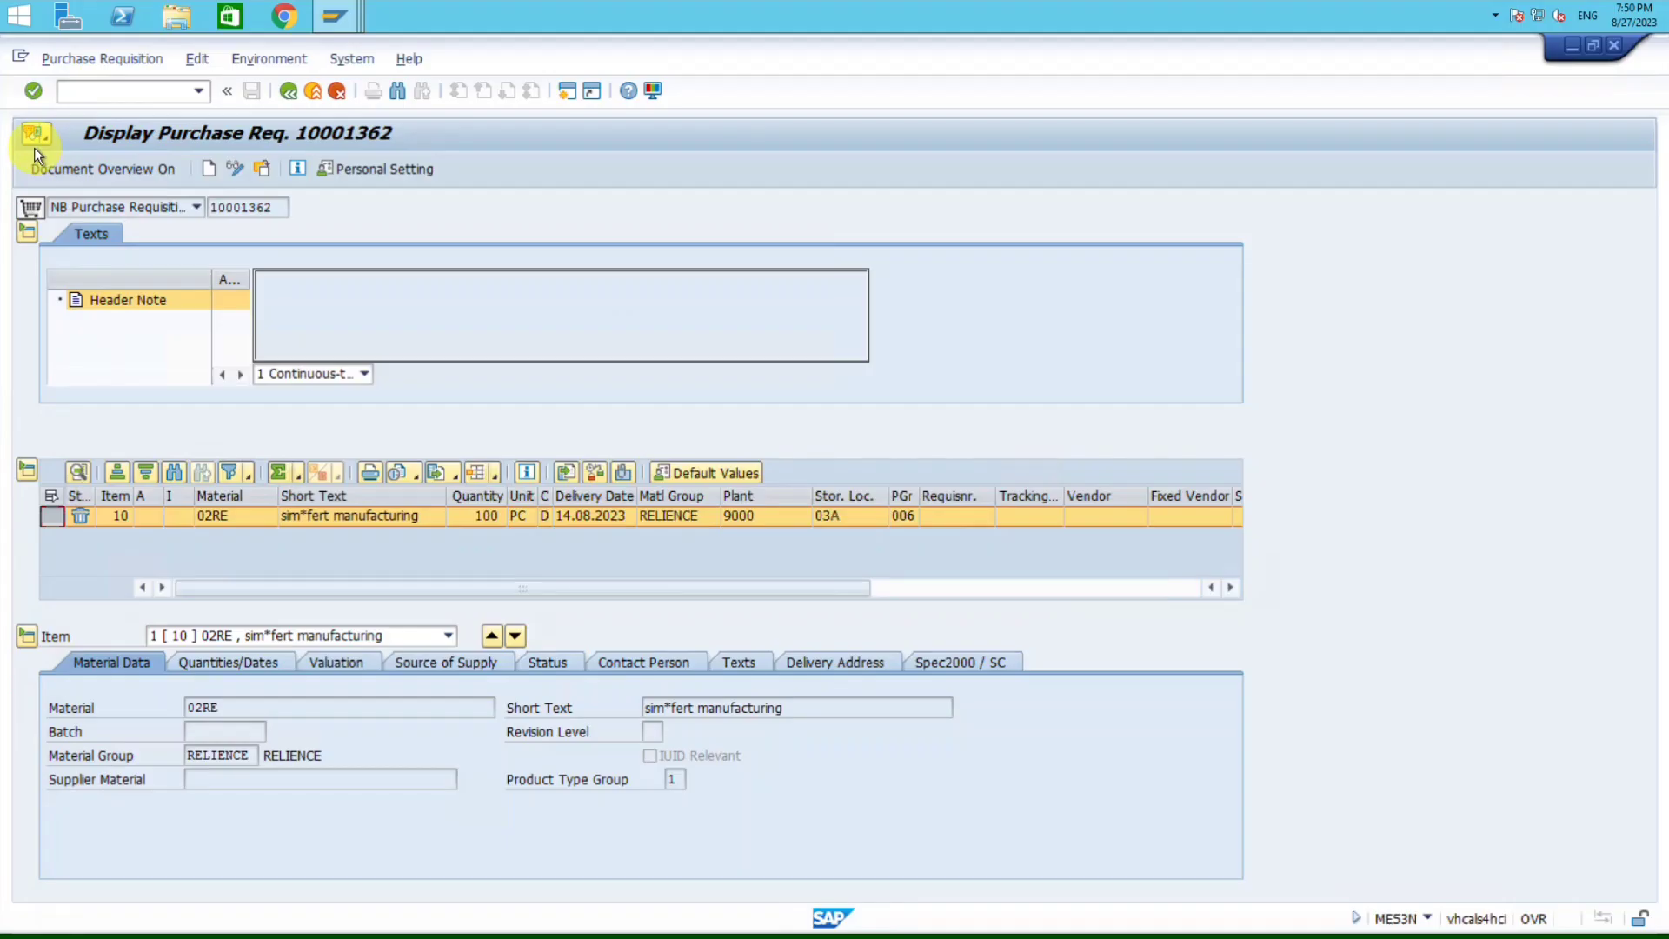
click(288, 90)
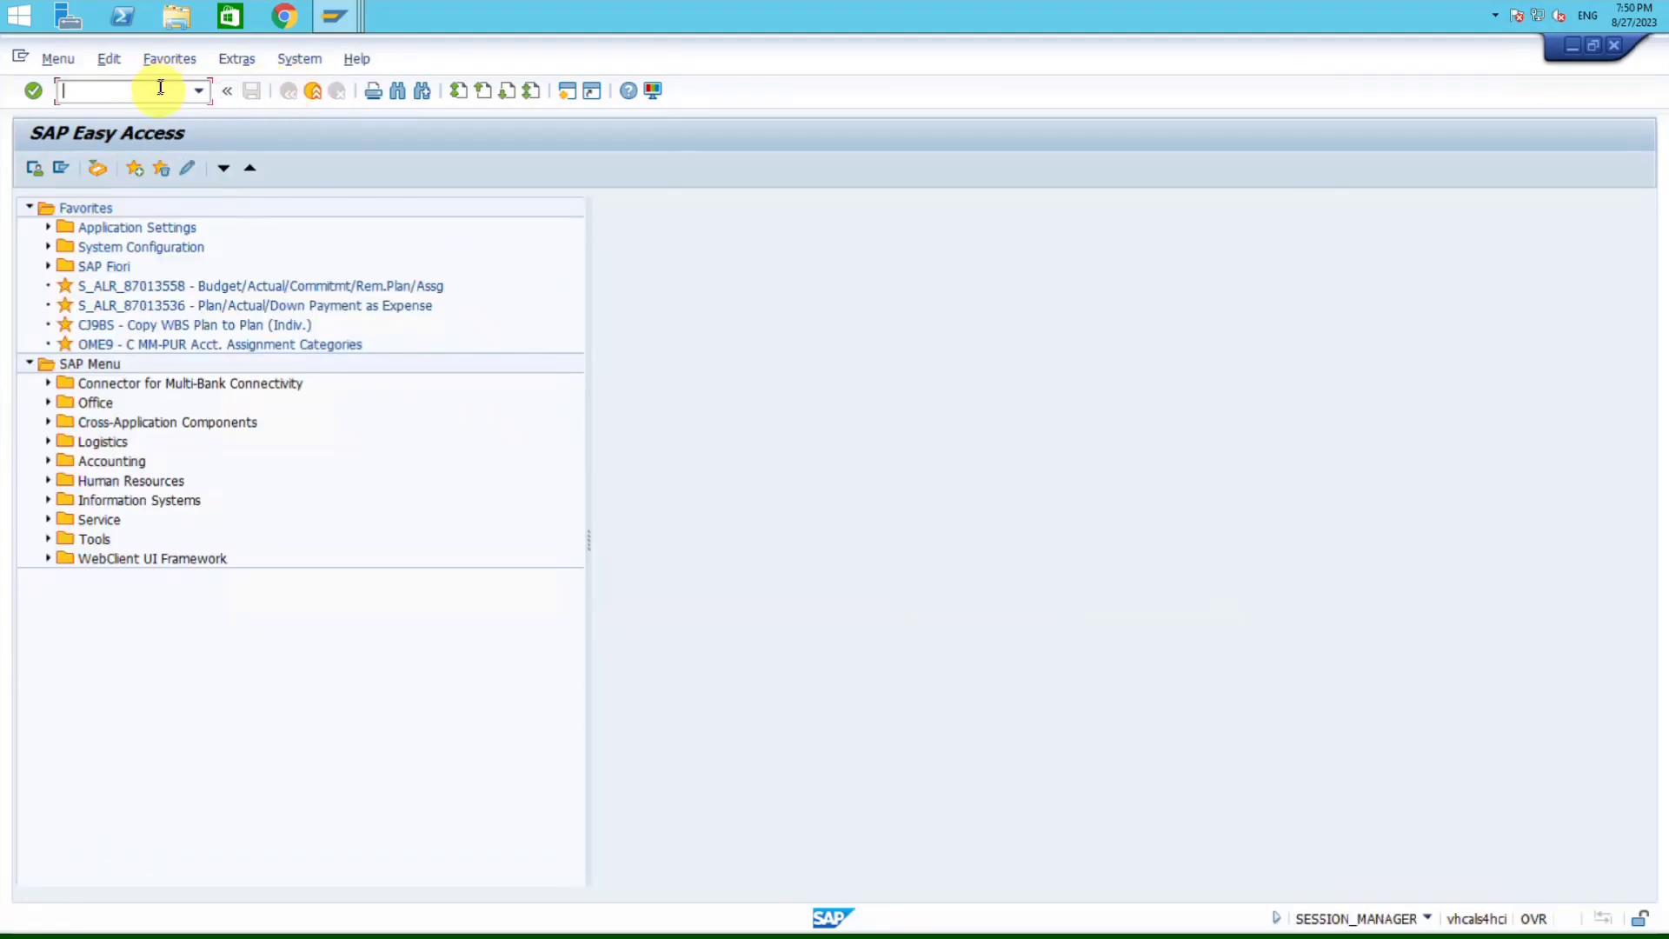
key(ctrl+v)
key(ctrl+a)
key(BackSpace)
text(MEMASSPO)
key(Return)
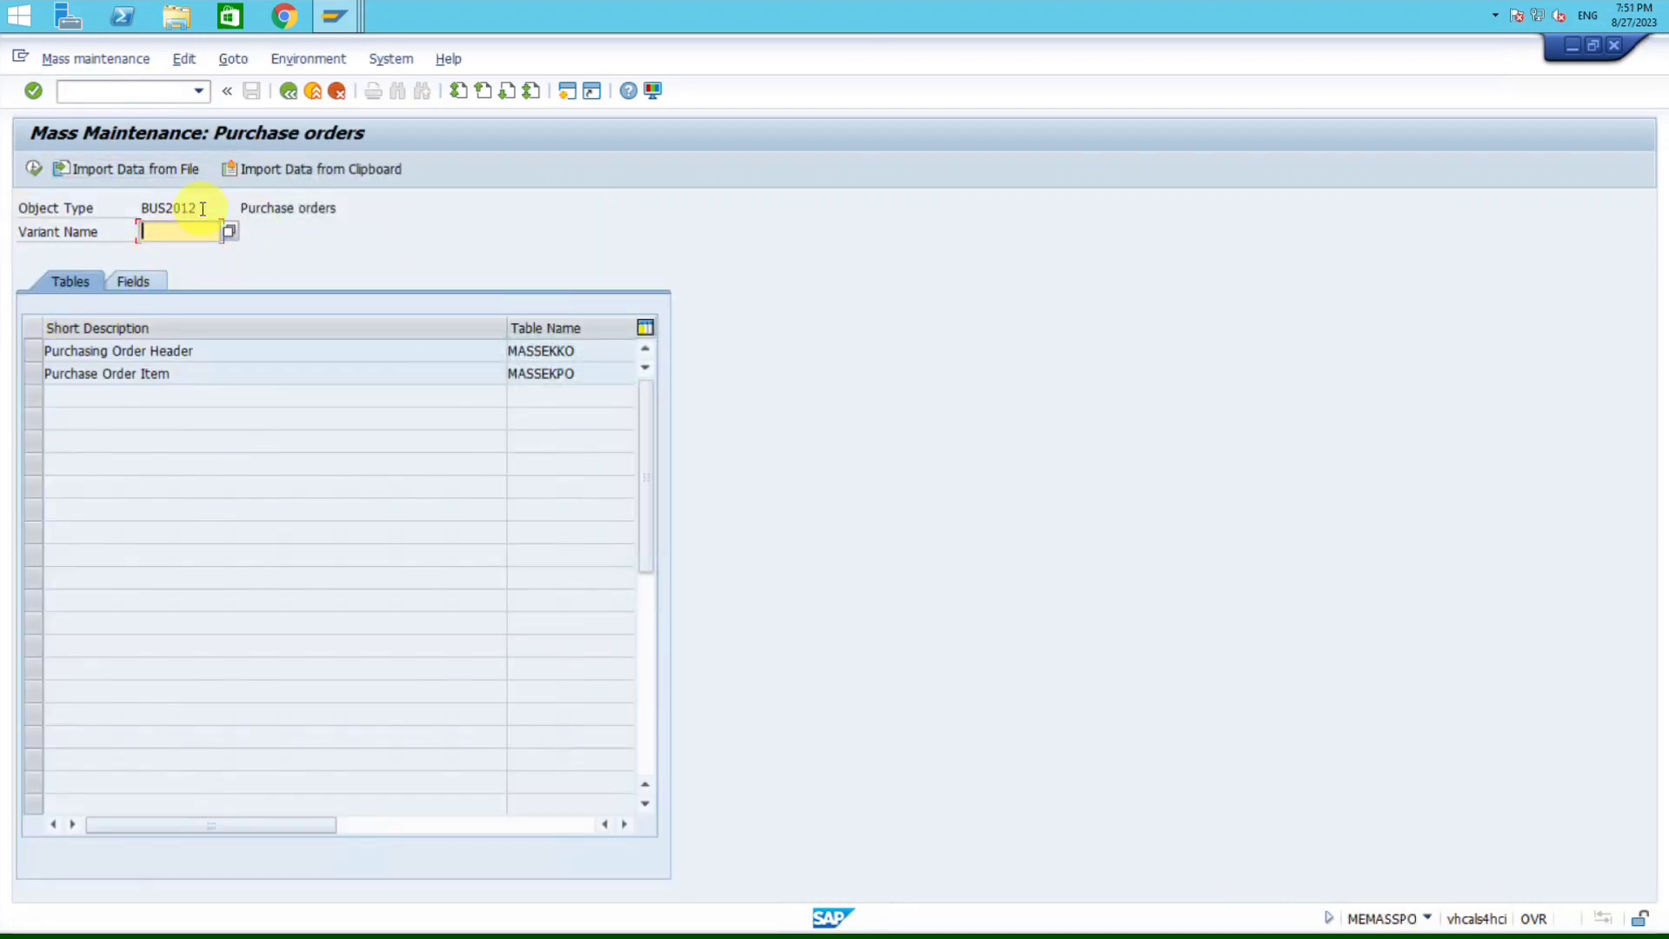
Step: Examine the object type and tables of the purchase order mass maintenance, and return to SAP Easy Access
double_click(174, 207)
click(95, 205)
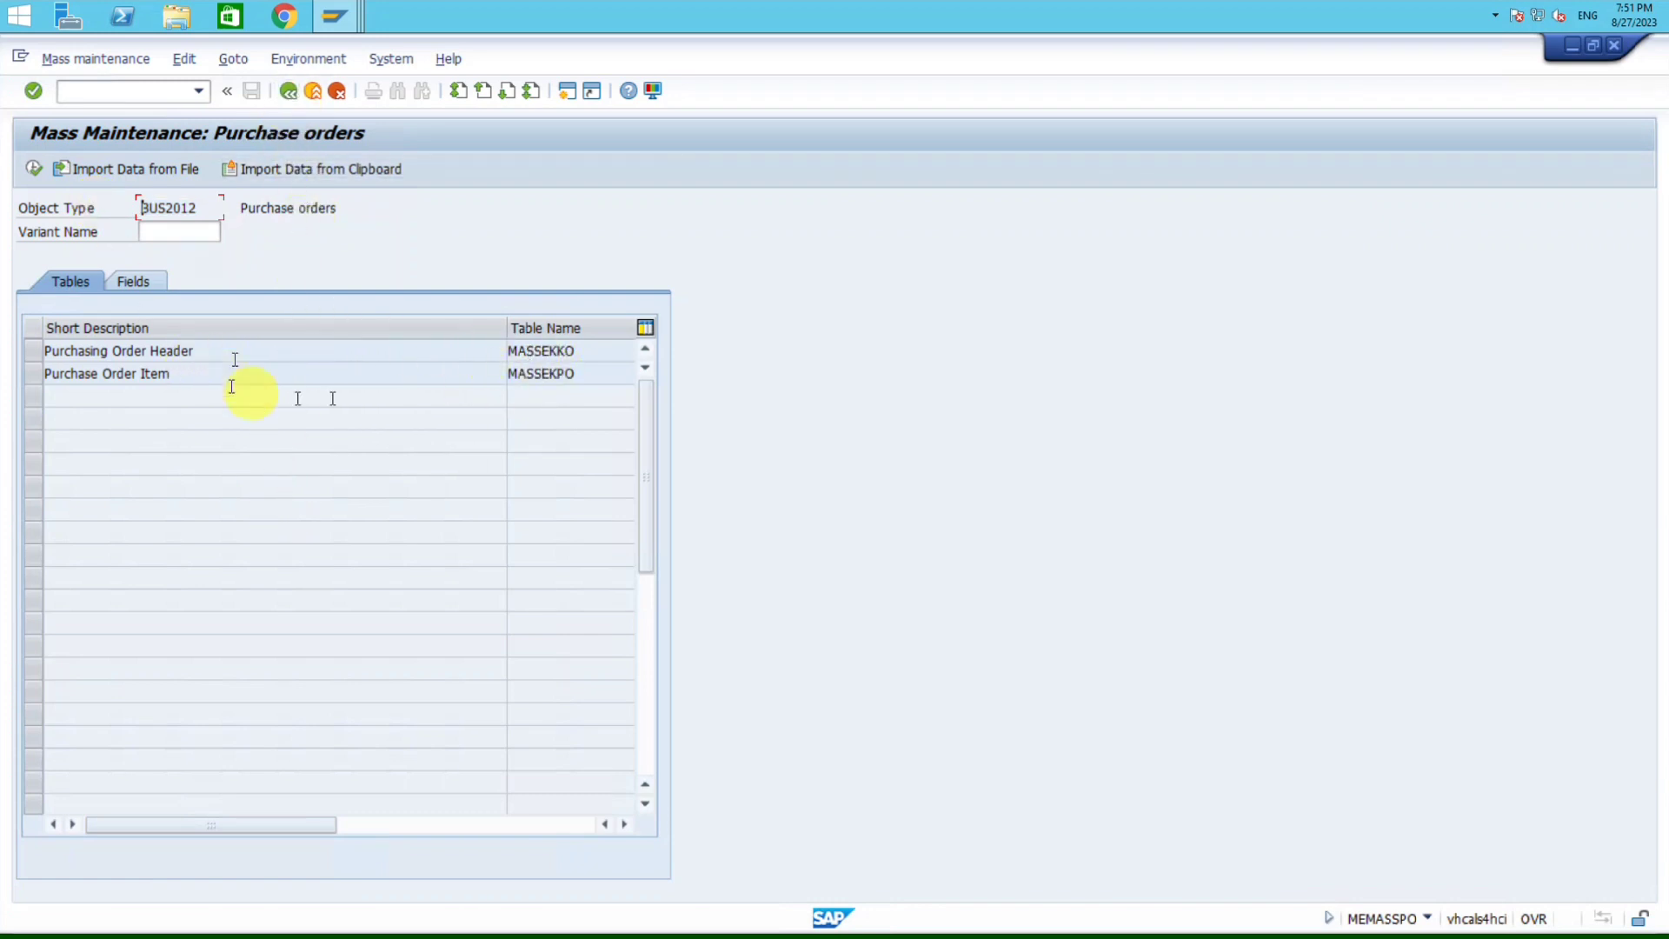
click(285, 91)
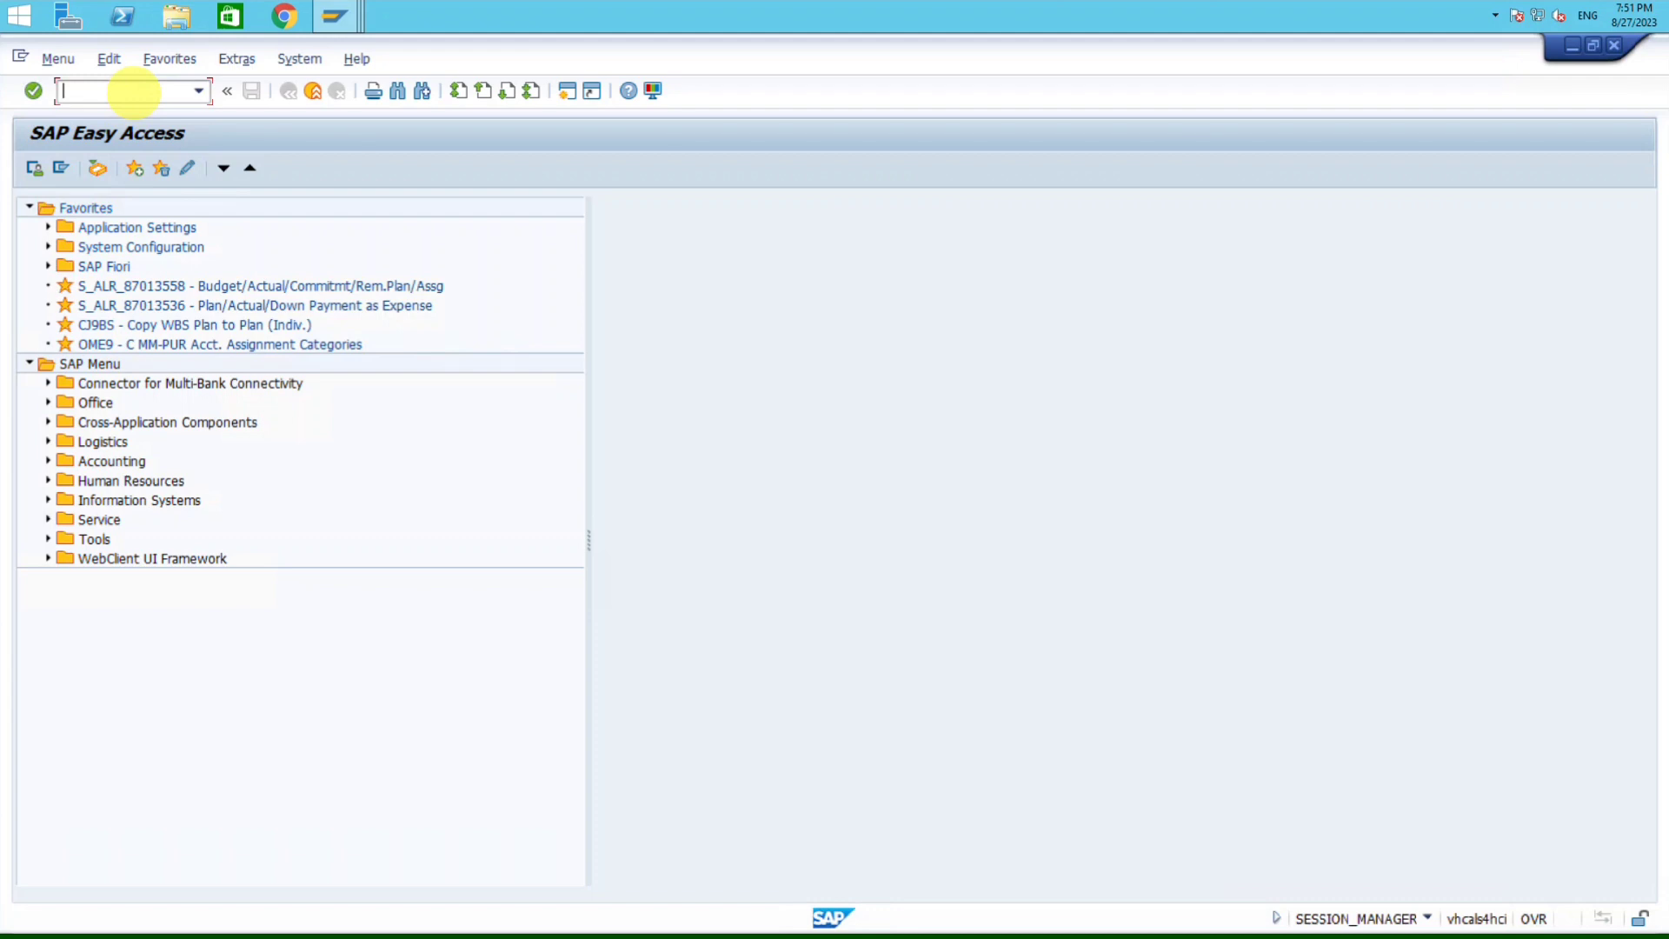
Step: Start MM17, examine the object type and tables for material mass maintenance, and return to SAP Easy Access
text(MM17)
key(Return)
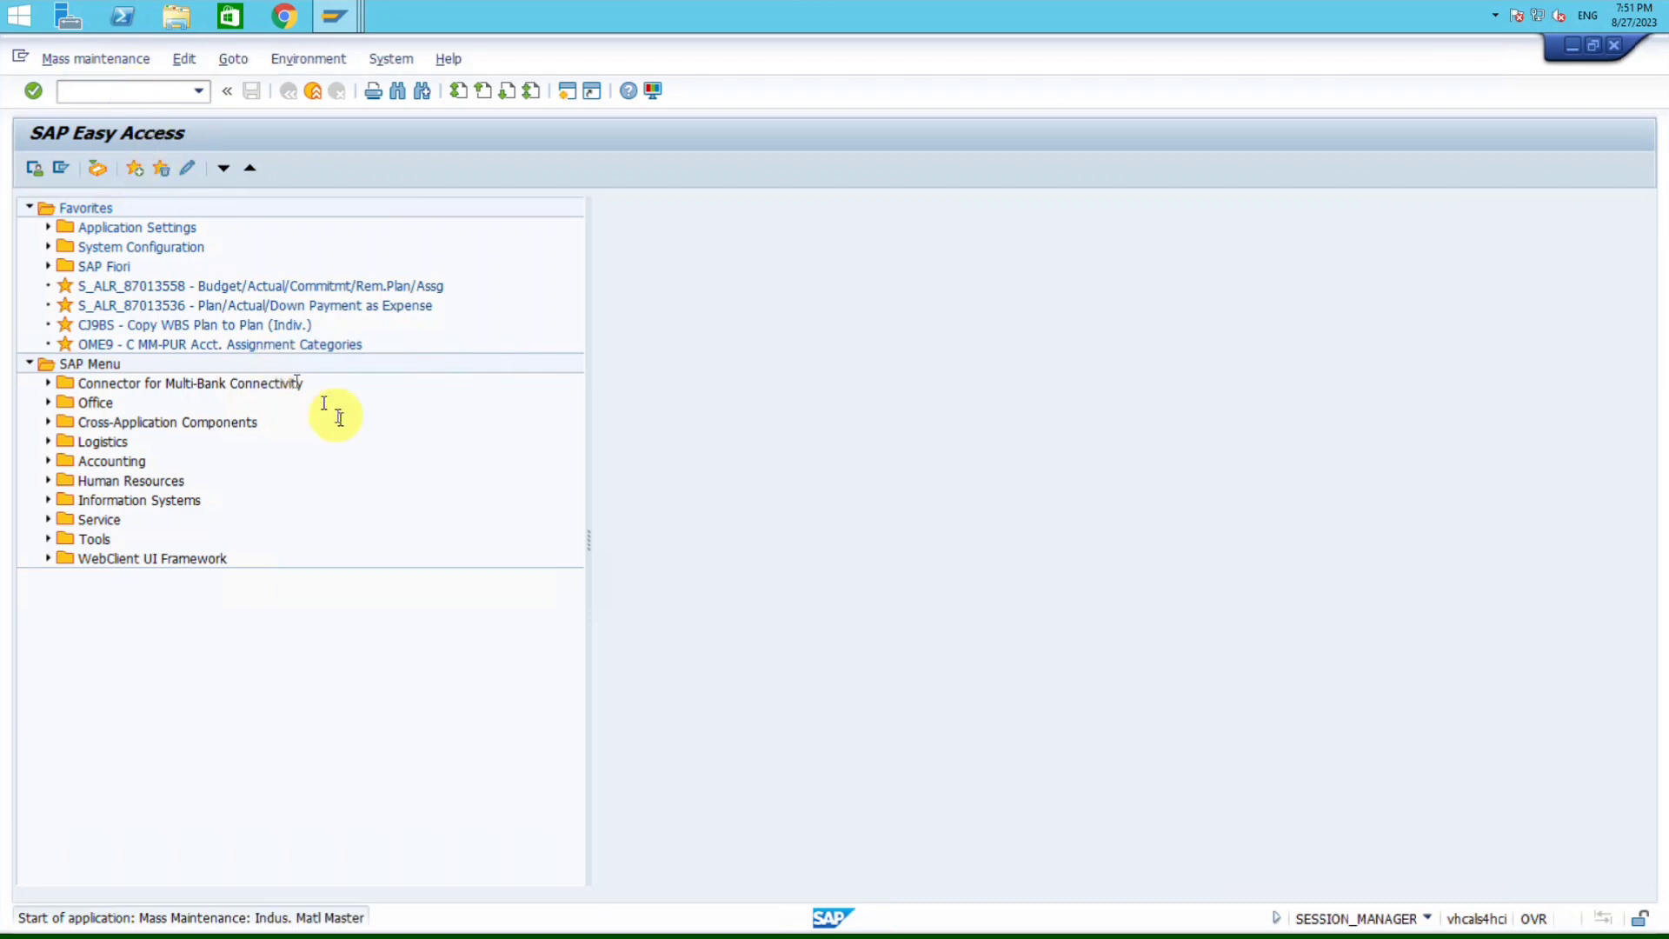
drag(206, 209, 82, 212)
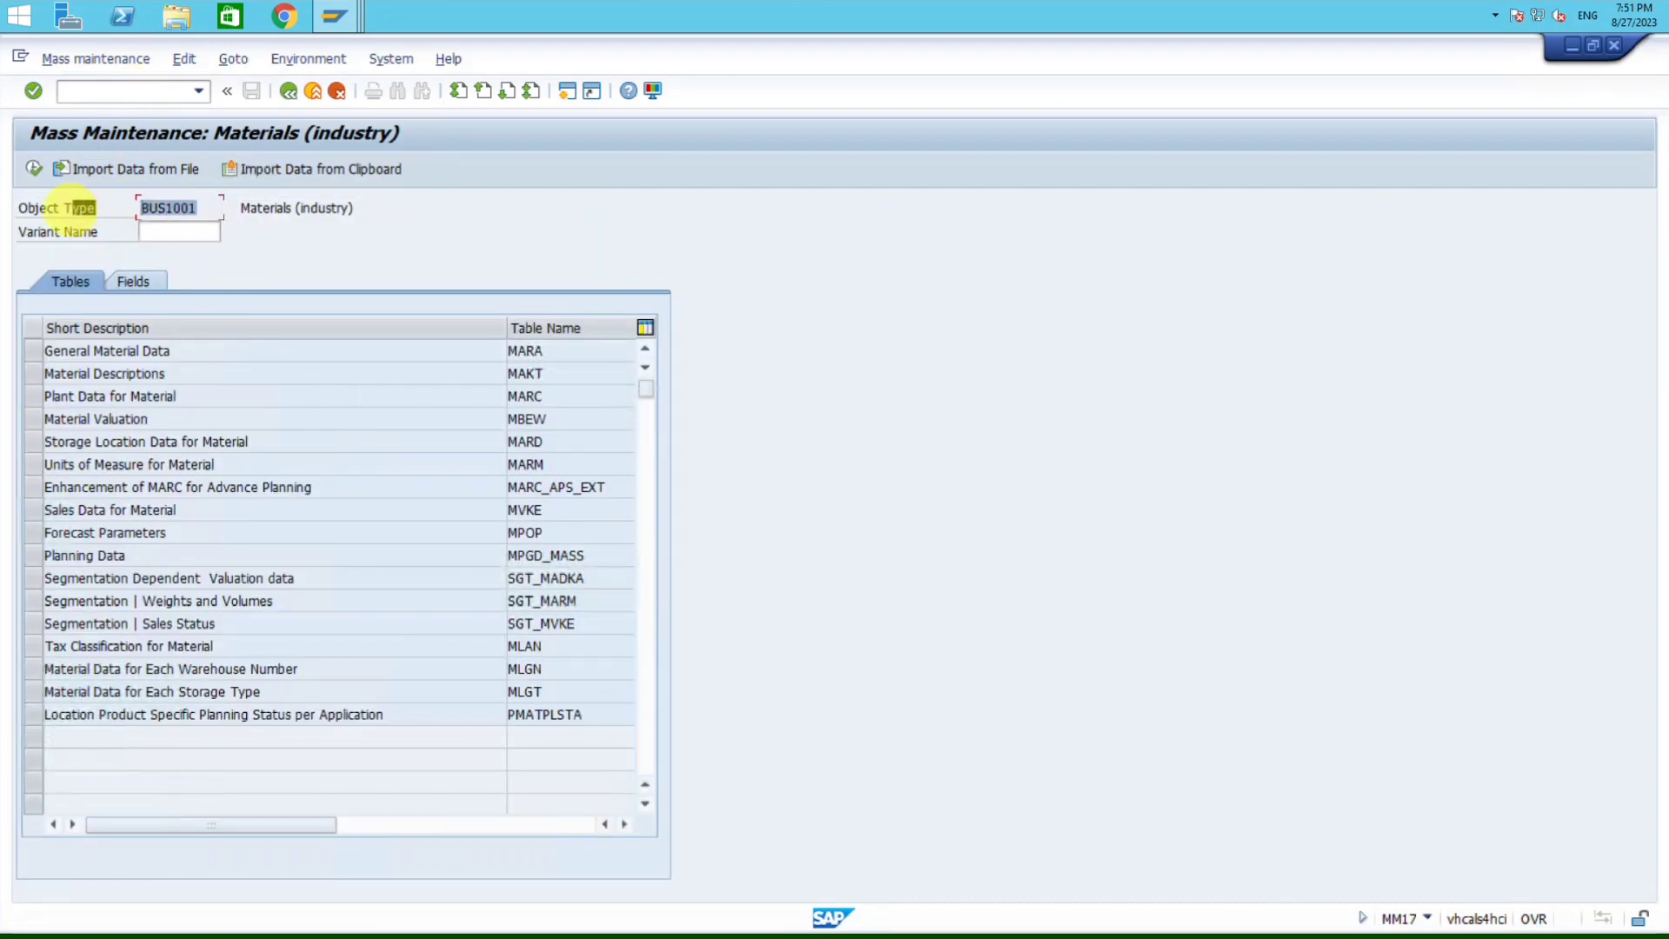
click(74, 216)
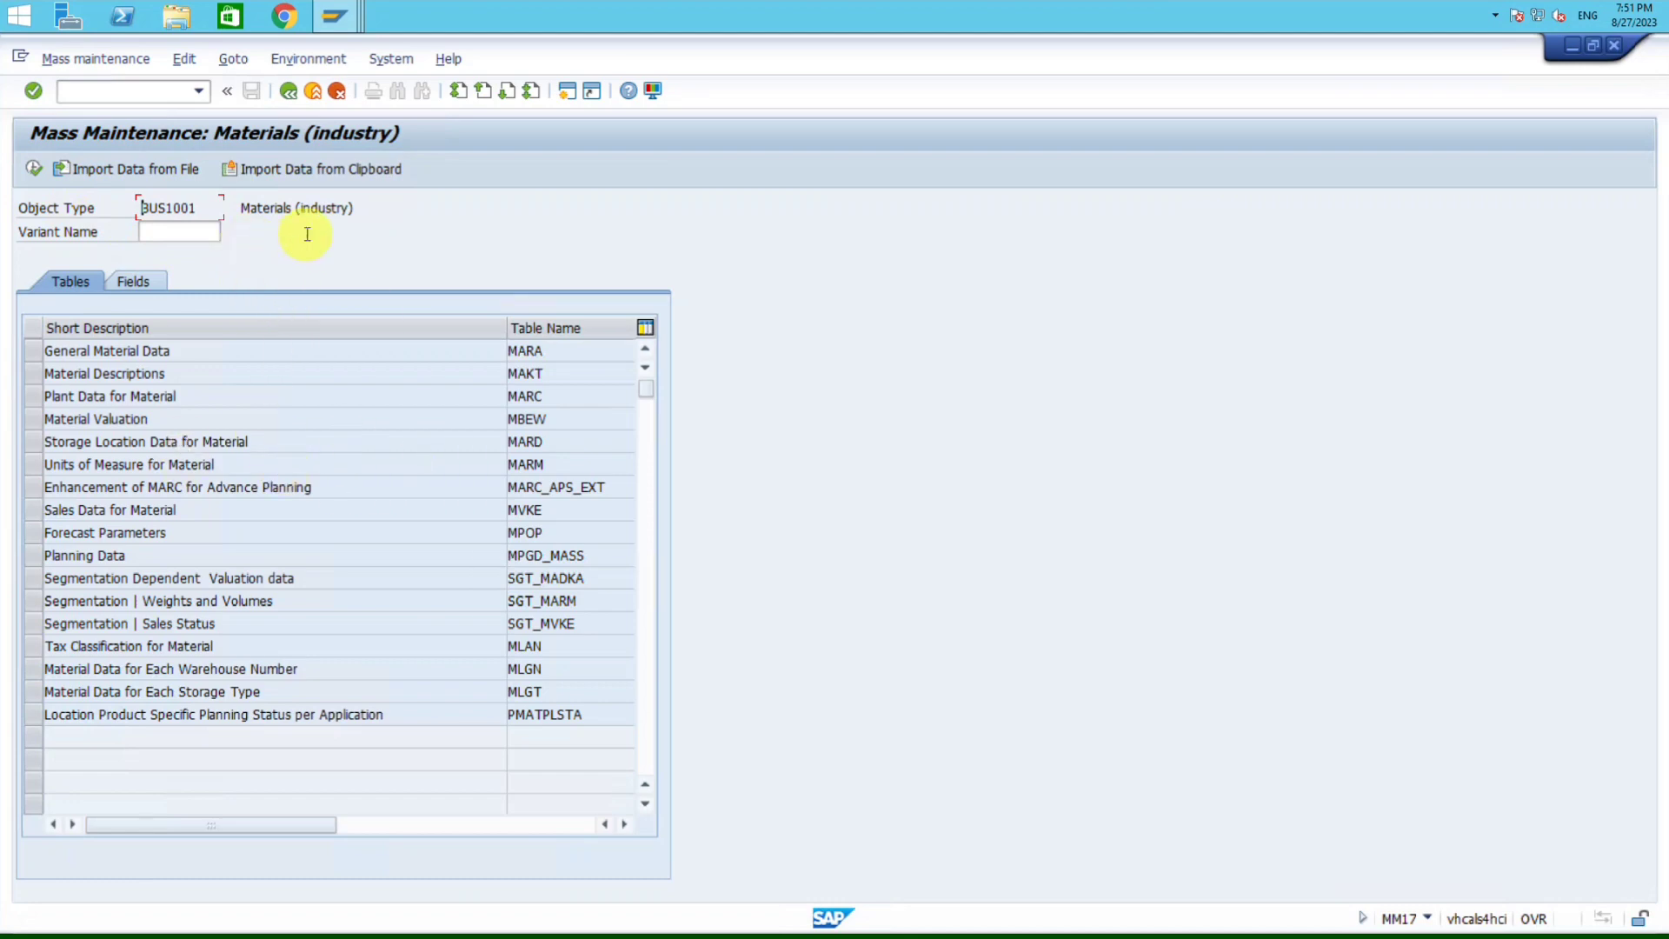
click(290, 96)
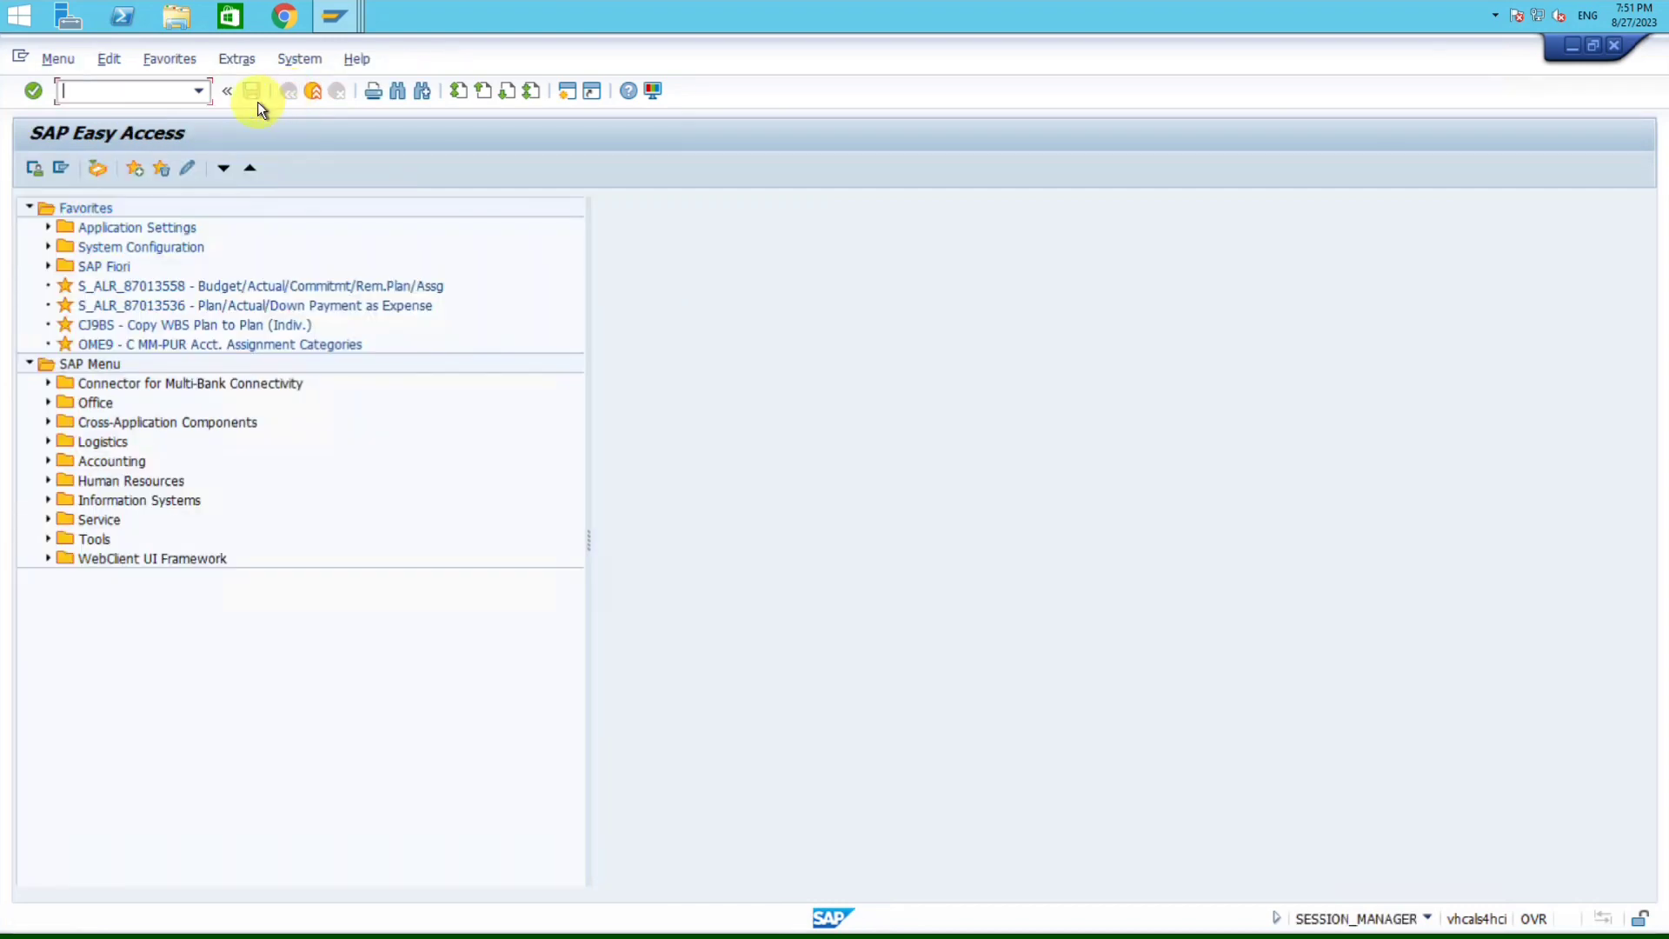
Step: Start XK99, view the object type and tables for vendor mass maintenance, and return to SAP Easy Access
text(XD)
key(BackSpace)
key(BackSpace)
text(XK99)
key(Return)
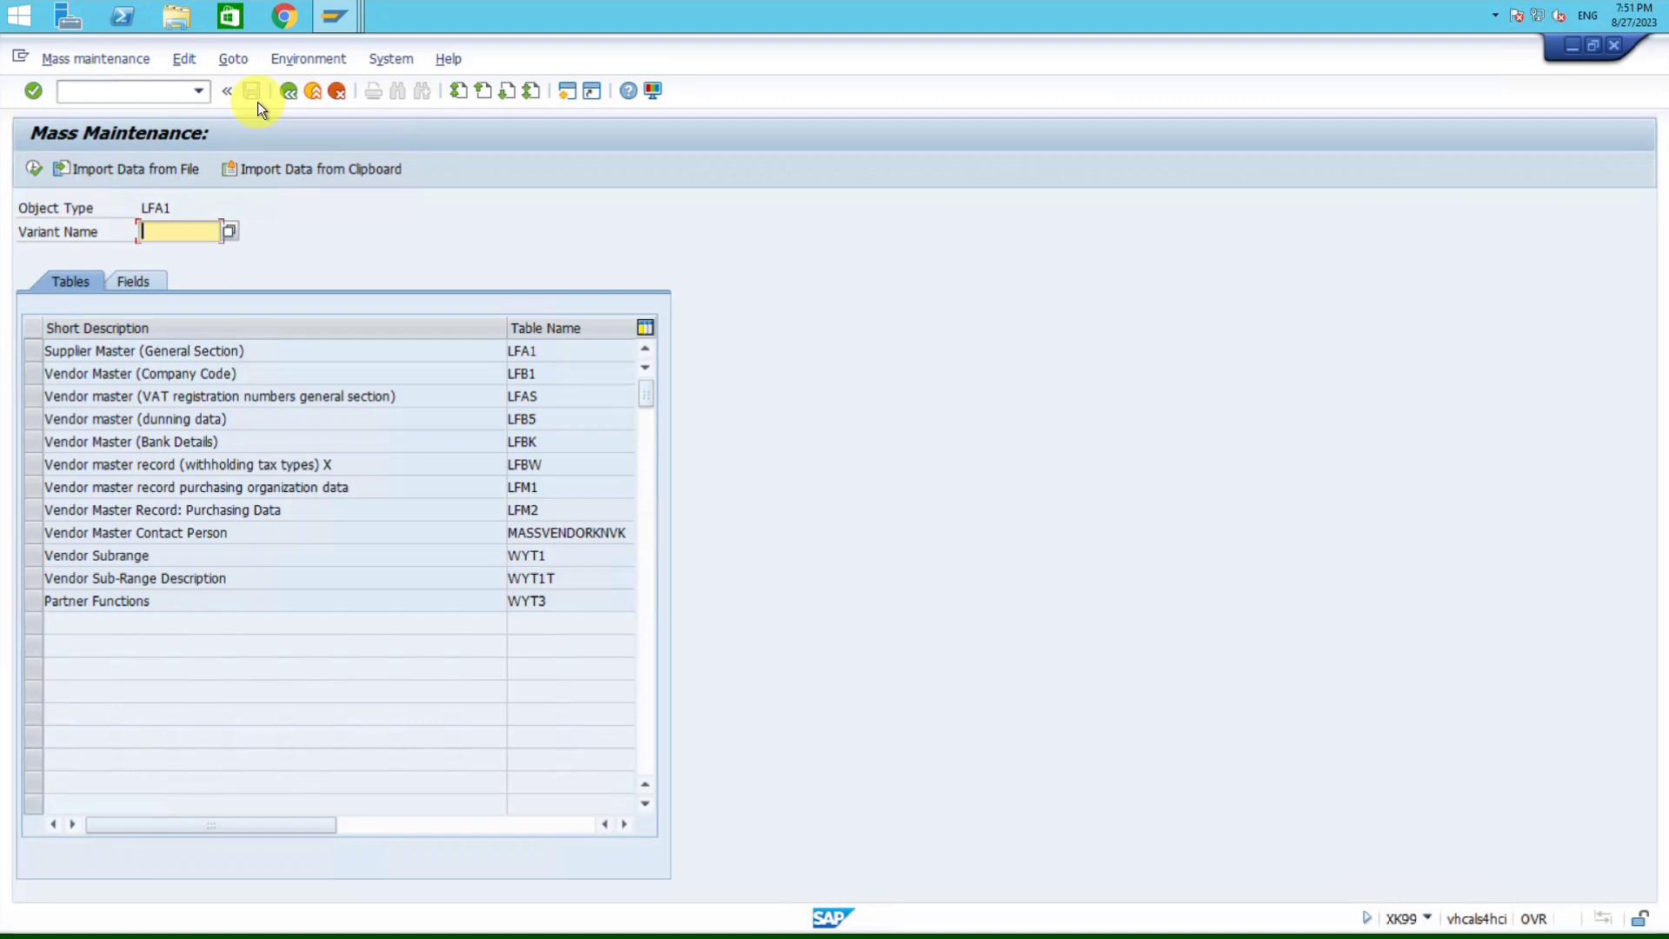
key(F3)
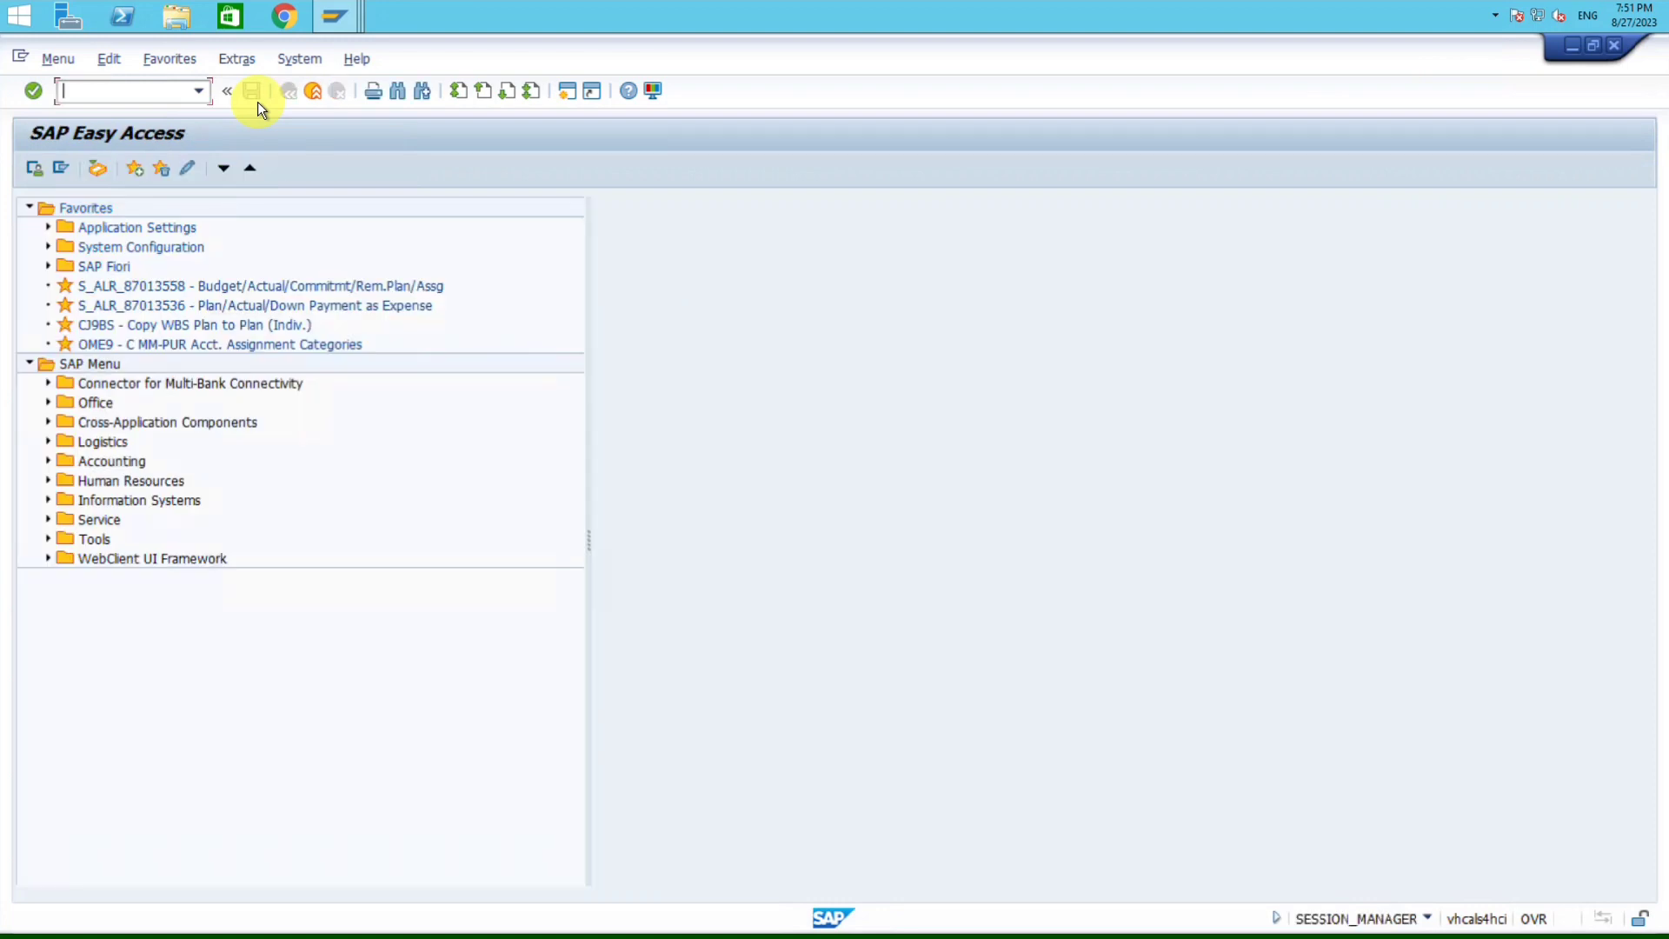